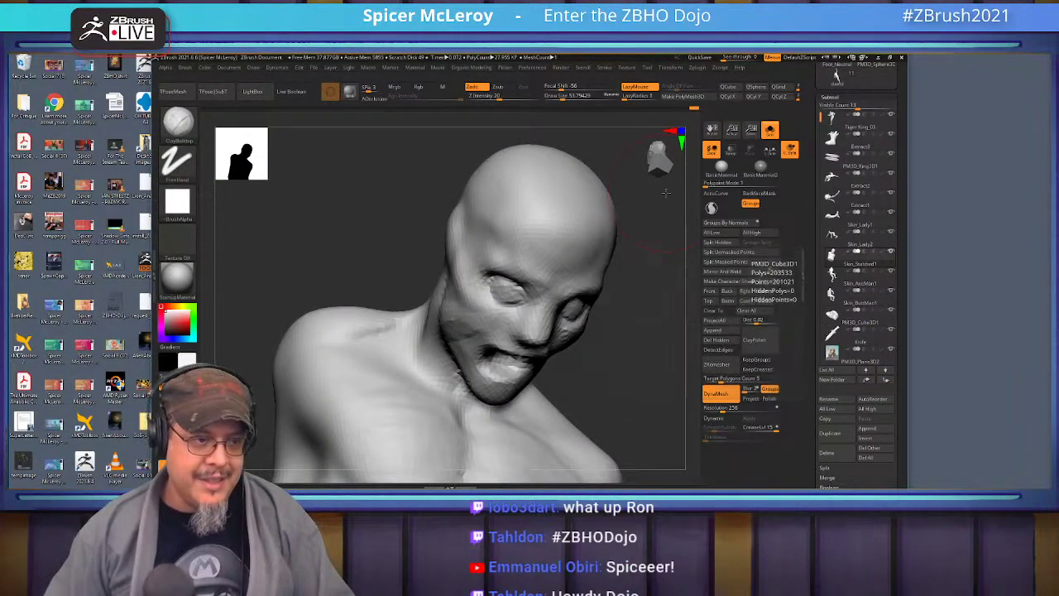
- Leave Solo mode and examine the full group of sculpted figures against the painting backdrop
{"action": "key", "text": "f"}
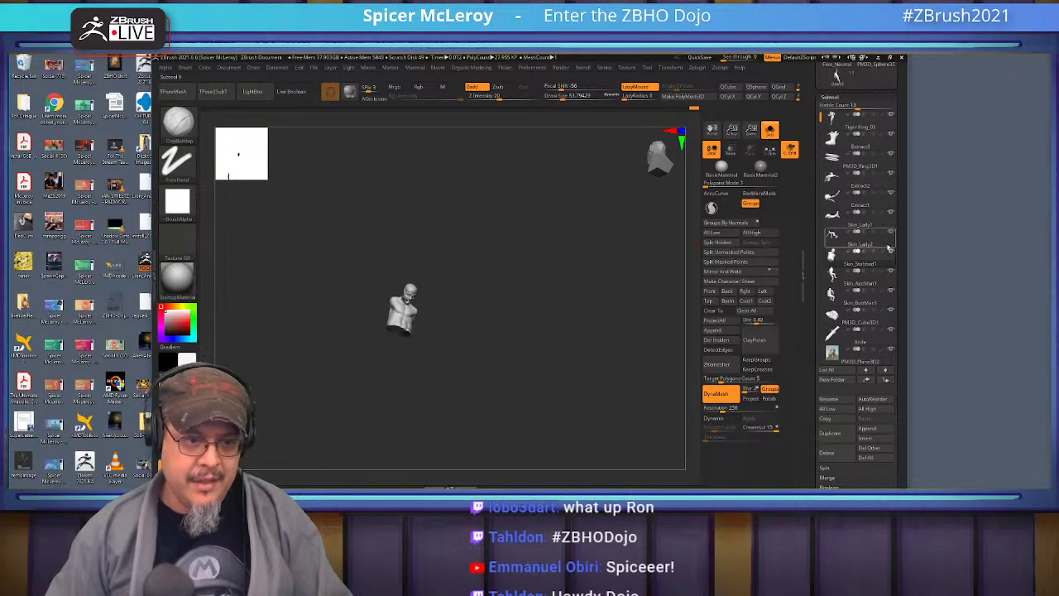
{"action": "left_click", "coordinate": [769, 130]}
{"action": "left_click_drag", "start_coordinate": [556, 263], "coordinate": [523, 281]}
{"action": "left_click", "coordinate": [542, 284], "text": "ctrl+shift"}
{"action": "mouse_move", "coordinate": [591, 259]}
{"action": "left_mouse_down"}
{"action": "mouse_move", "coordinate": [522, 257]}
{"action": "mouse_move", "coordinate": [615, 273]}
{"action": "mouse_move", "coordinate": [608, 286]}
{"action": "mouse_move", "coordinate": [610, 273]}
{"action": "left_mouse_up"}
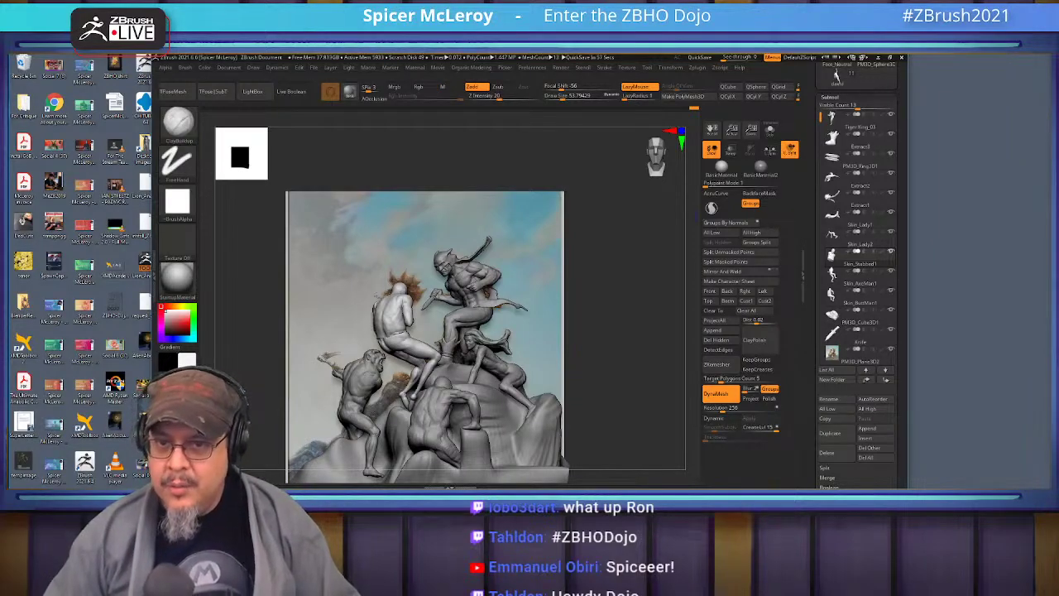
- Bring up the painted model of the woman with the giant snake and frame her upper body
{"action": "key", "text": "alt+Tab"}
{"action": "left_click_drag", "start_coordinate": [707, 118], "coordinate": [1058, 174]}
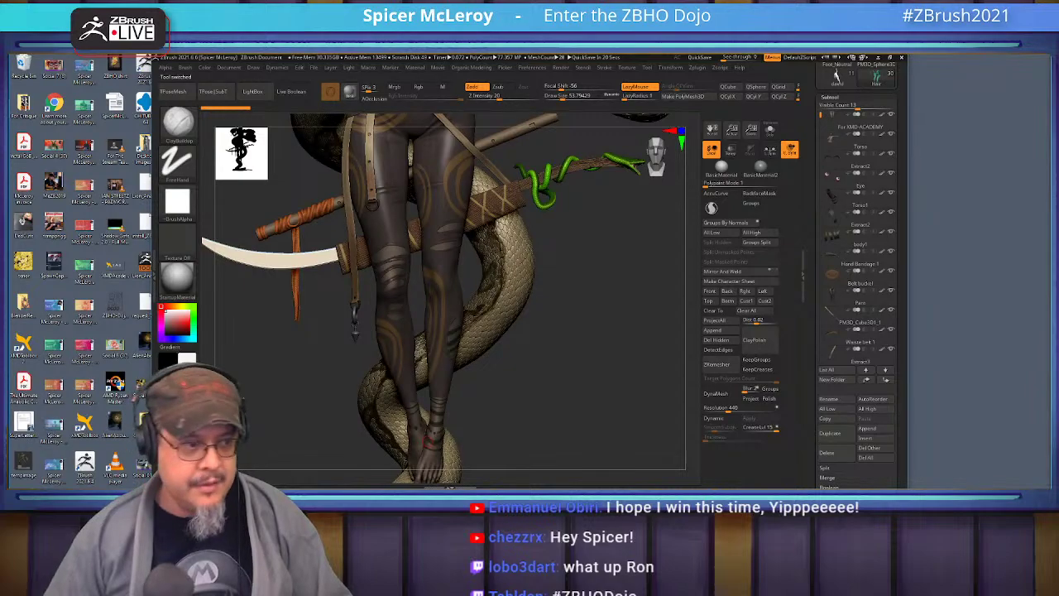
{"action": "key", "text": "f"}
{"action": "key", "text": "f"}
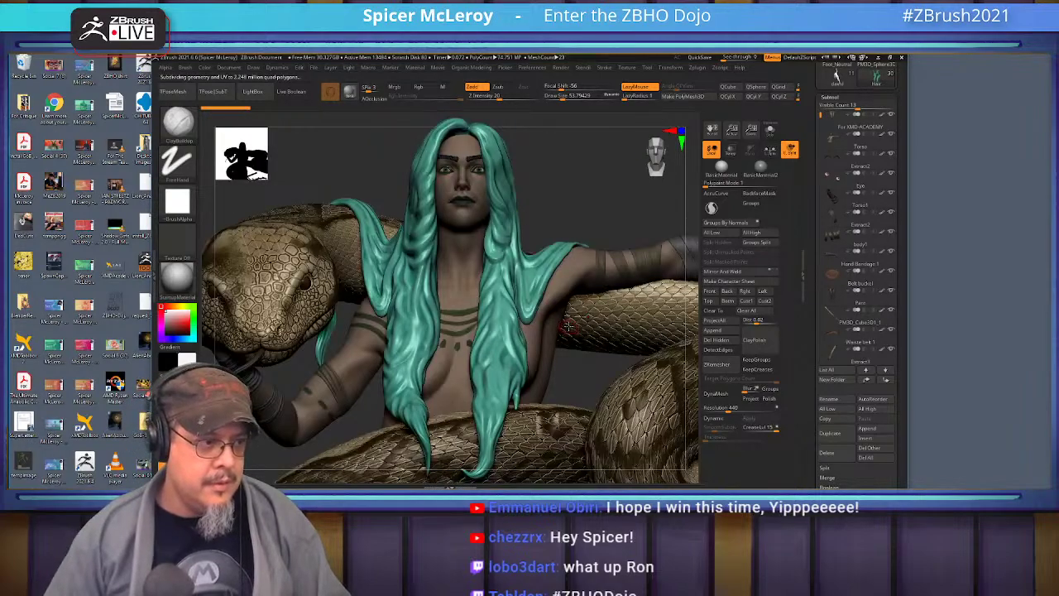
- Turn off the painted colors on all subtools of the snake woman model and view the whole figure
{"action": "mouse_move", "coordinate": [586, 318]}
{"action": "left_mouse_down"}
{"action": "mouse_move", "coordinate": [675, 303]}
{"action": "mouse_move", "coordinate": [654, 271]}
{"action": "left_mouse_up"}
{"action": "mouse_move", "coordinate": [619, 229]}
{"action": "left_mouse_down", "text": "shift"}
{"action": "mouse_move", "coordinate": [579, 225]}
{"action": "mouse_move", "coordinate": [607, 297]}
{"action": "left_mouse_up", "text": "shift"}
{"action": "left_click", "coordinate": [881, 214], "text": "shift"}
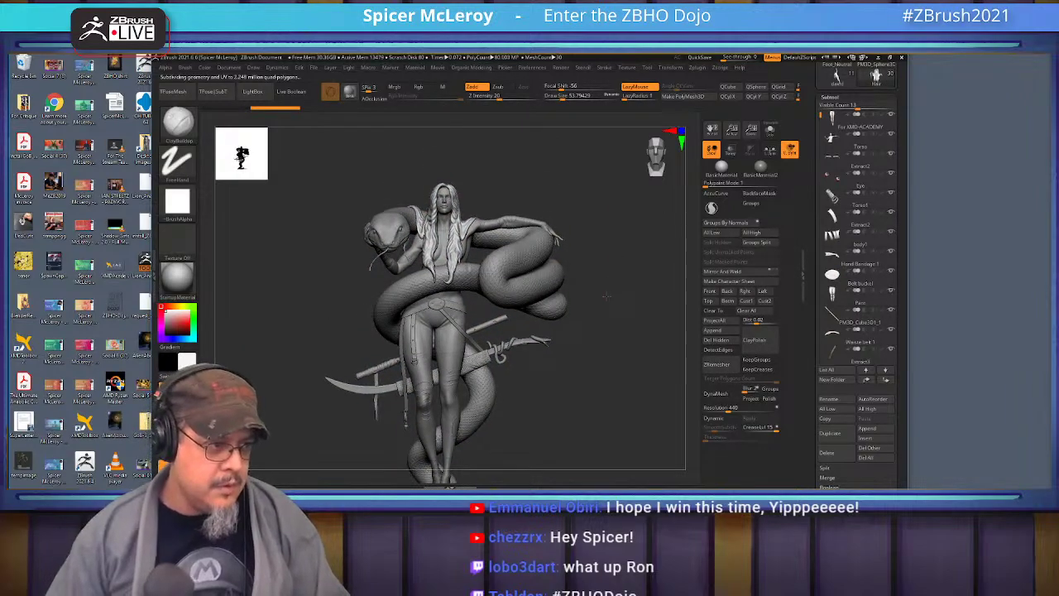
- Hide all other subtools so that only the For XMD-ACADEMY legs and the Torso remain shown
{"action": "mouse_move", "coordinate": [875, 126]}
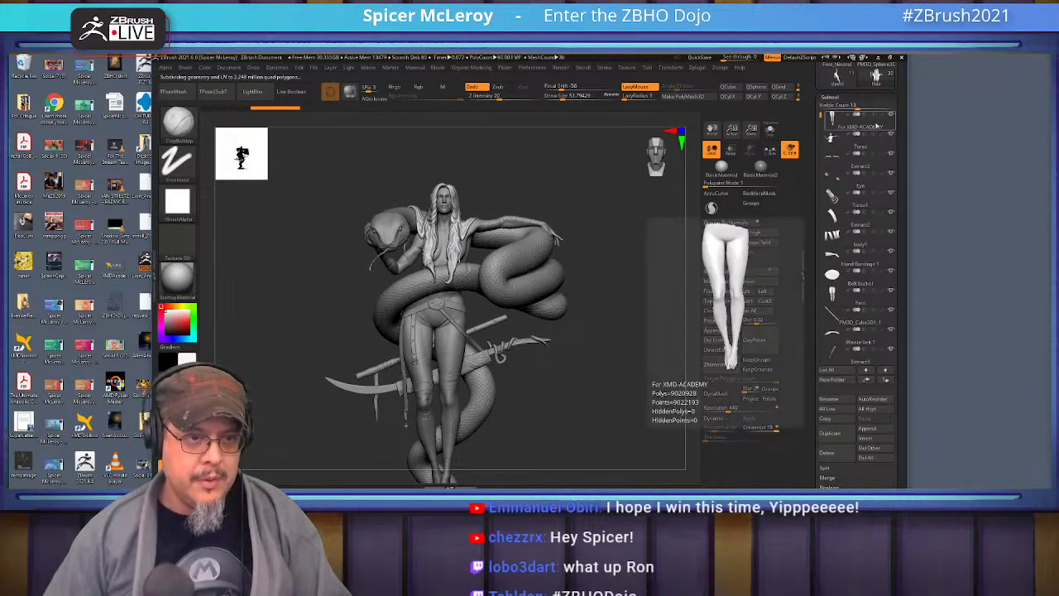
{"action": "left_click", "coordinate": [891, 129], "text": "shift"}
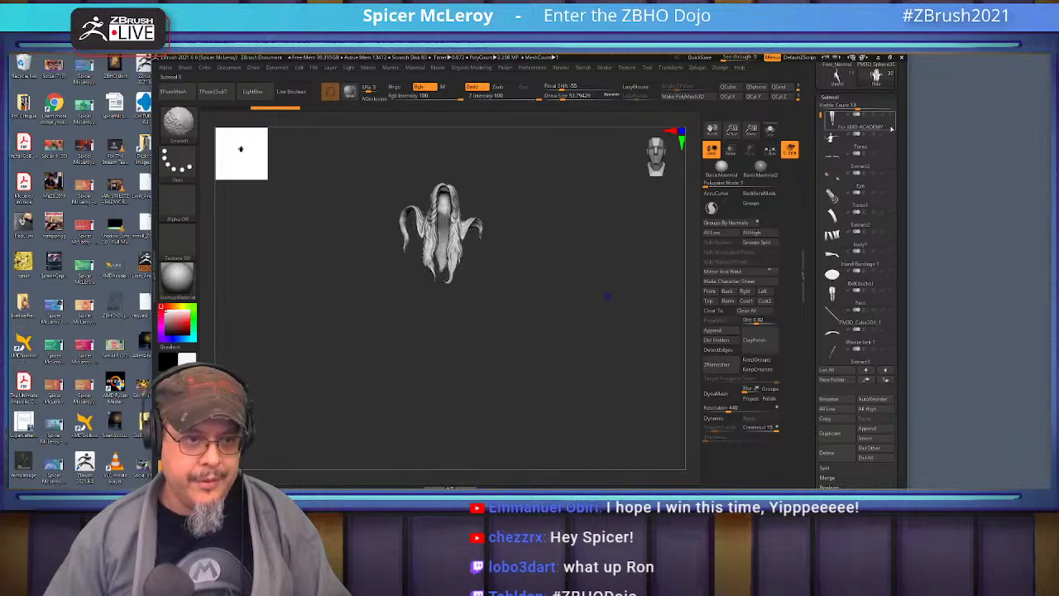
{"action": "left_click", "coordinate": [890, 116]}
{"action": "left_click", "coordinate": [890, 135]}
{"action": "left_click", "coordinate": [874, 128]}
{"action": "mouse_move", "coordinate": [536, 311]}
{"action": "left_mouse_down"}
{"action": "mouse_move", "coordinate": [547, 330]}
{"action": "mouse_move", "coordinate": [649, 326]}
{"action": "mouse_move", "coordinate": [551, 318]}
{"action": "left_mouse_up"}
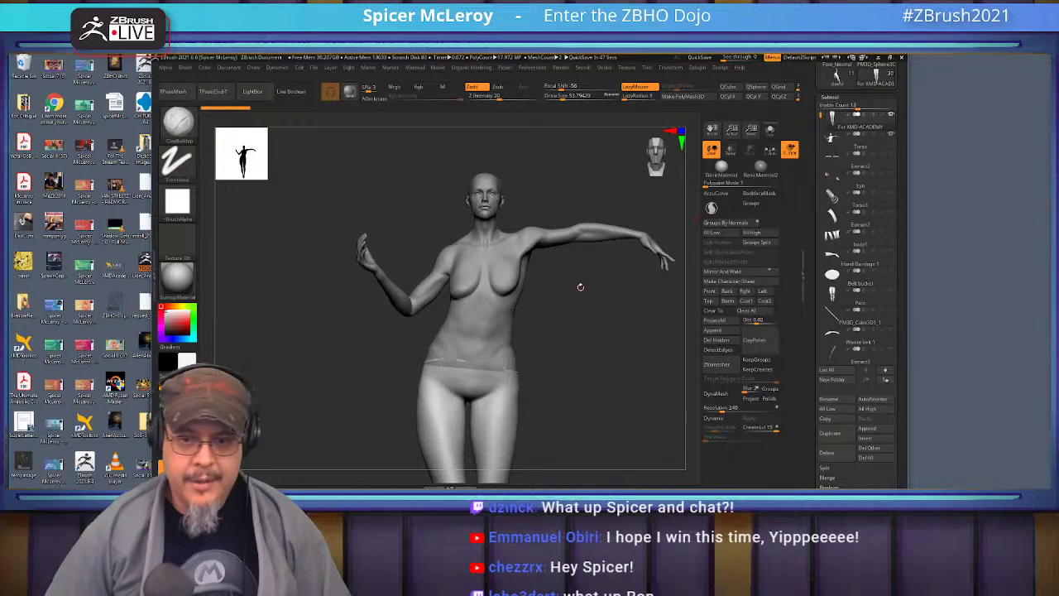
- Select the Torso subtool and reshape the right shoulder from behind with the Move Infinite Depth brush
{"action": "left_click_drag", "start_coordinate": [440, 236], "coordinate": [444, 282], "text": "alt"}
{"action": "left_click_drag", "start_coordinate": [440, 166], "coordinate": [483, 256], "text": "alt"}
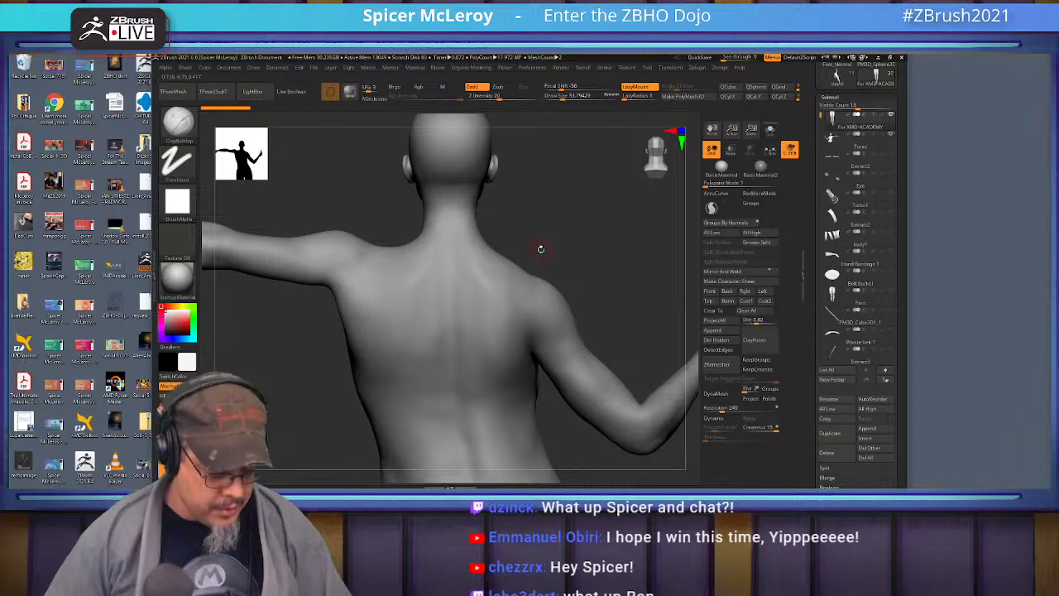
{"action": "key", "text": "b"}
{"action": "key", "text": "m"}
{"action": "key", "text": "v"}
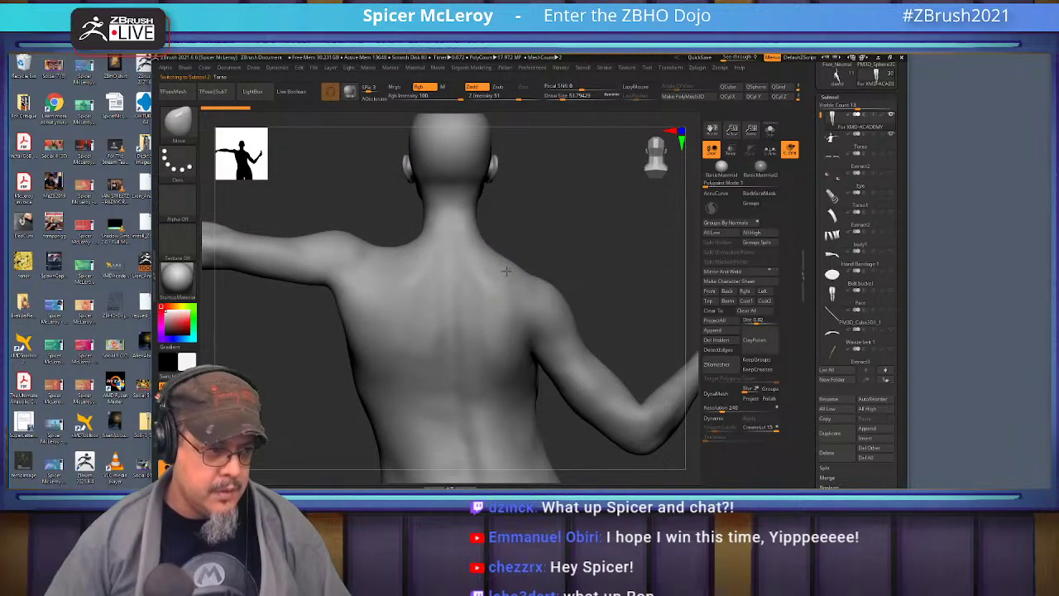
{"action": "key", "text": "b"}
{"action": "key", "text": "m"}
{"action": "key", "text": "i"}
{"action": "left_click_drag", "start_coordinate": [535, 283], "coordinate": [556, 273]}
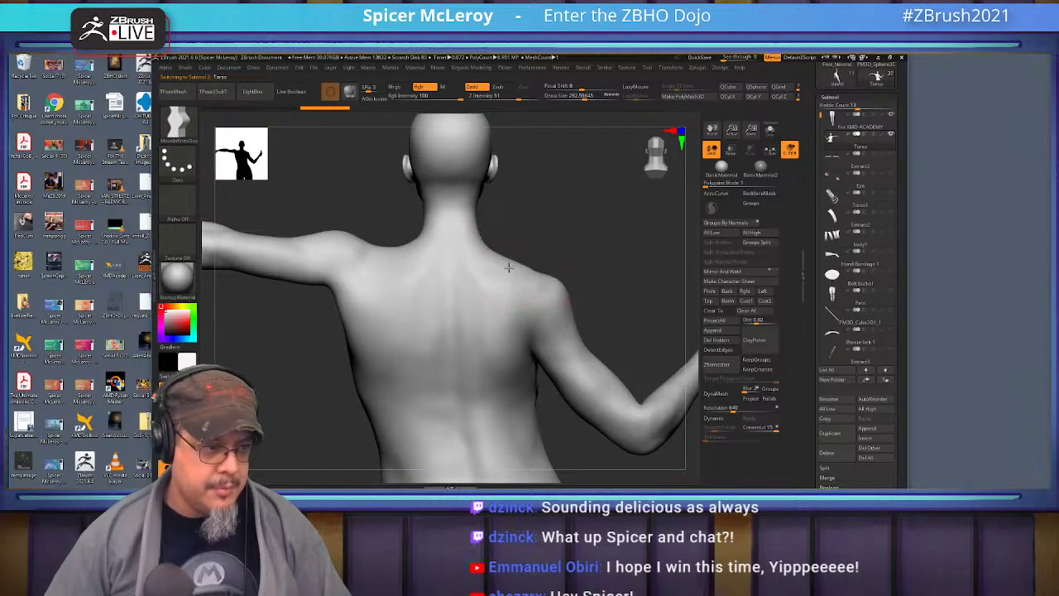
- Adjust the slope between the neck and the raised arm's shoulder with the Move brush
{"action": "left_click_drag", "start_coordinate": [594, 249], "coordinate": [418, 255]}
{"action": "left_click_drag", "start_coordinate": [452, 311], "coordinate": [309, 215], "text": "alt"}
{"action": "left_click_drag", "start_coordinate": [538, 314], "coordinate": [579, 279]}
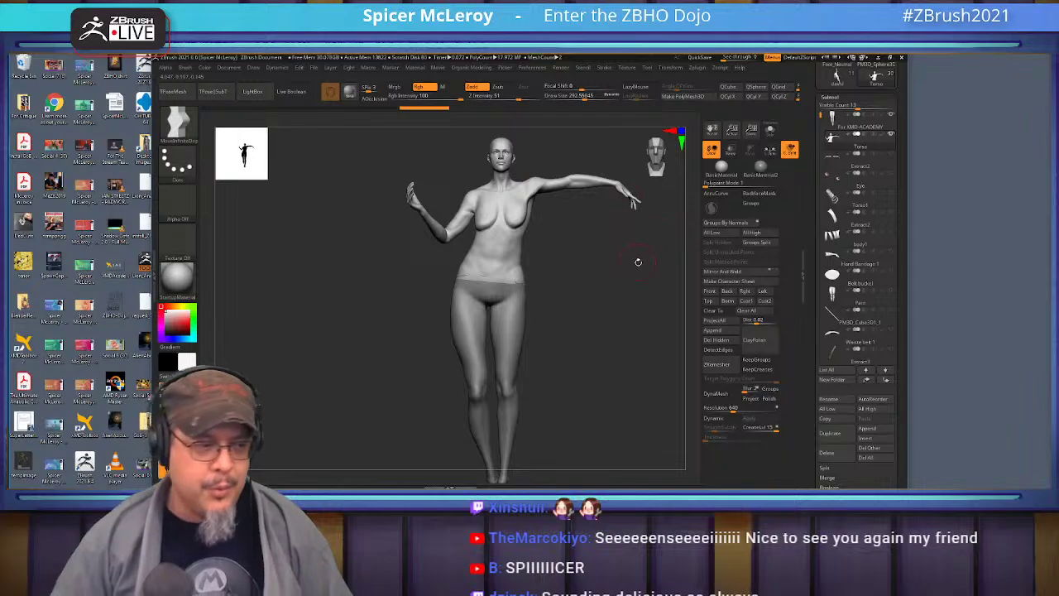
{"action": "left_click_drag", "start_coordinate": [579, 272], "coordinate": [596, 329]}
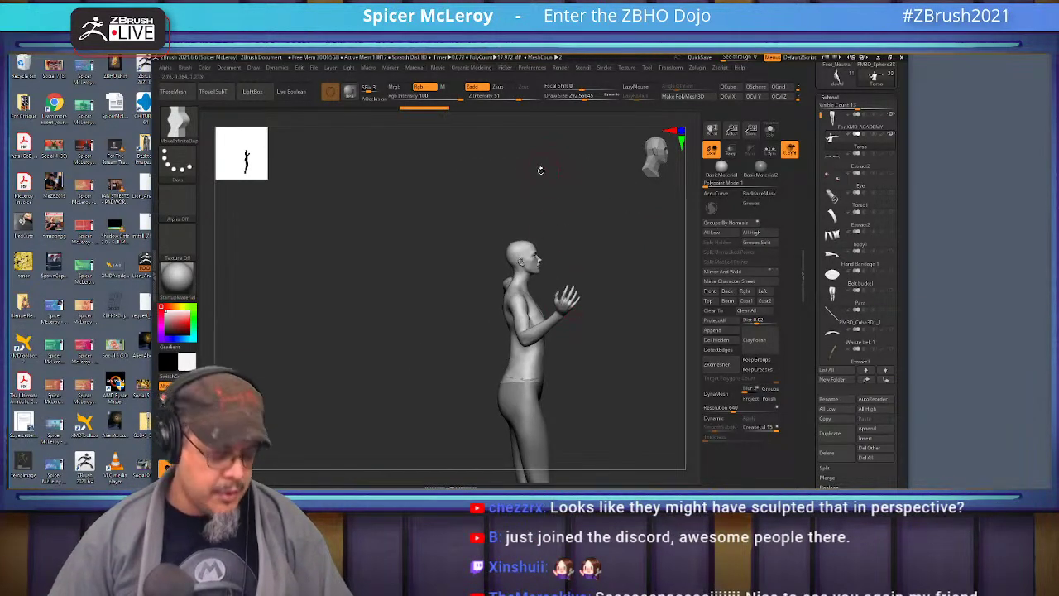
{"action": "key", "text": "b"}
{"action": "key", "text": "m"}
{"action": "key", "text": "v"}
{"action": "mouse_move", "coordinate": [541, 171]}
{"action": "left_mouse_down", "text": "alt"}
{"action": "mouse_move", "coordinate": [525, 310]}
{"action": "mouse_move", "coordinate": [520, 296]}
{"action": "mouse_move", "coordinate": [478, 274]}
{"action": "mouse_move", "coordinate": [499, 304]}
{"action": "mouse_move", "coordinate": [493, 311]}
{"action": "left_mouse_up", "text": "alt"}
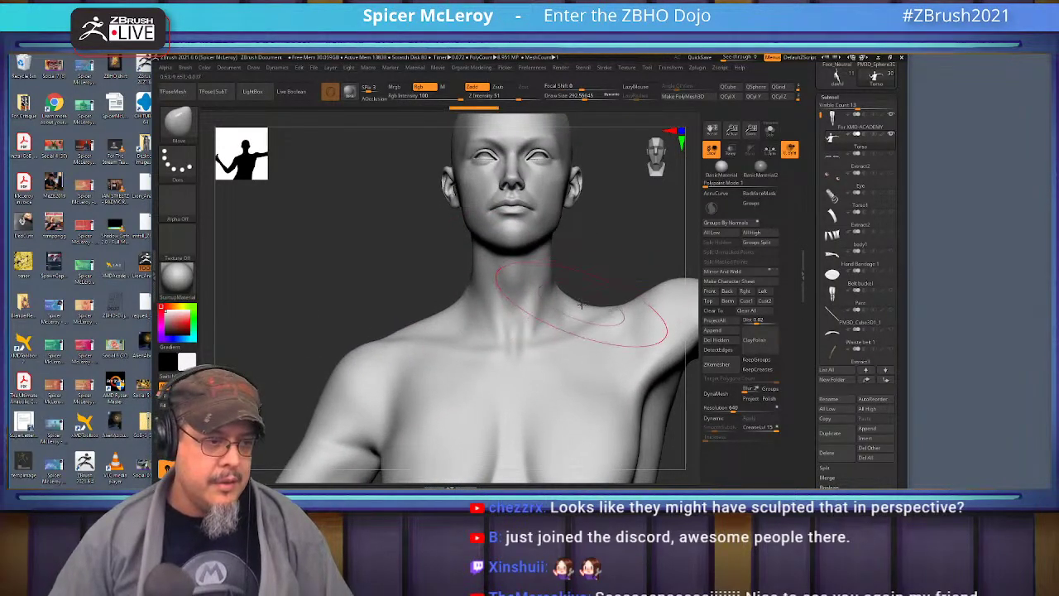
{"action": "left_click_drag", "start_coordinate": [579, 302], "coordinate": [491, 312]}
{"action": "mouse_move", "coordinate": [496, 331]}
{"action": "right_mouse_down", "text": "alt"}
{"action": "mouse_move", "coordinate": [504, 295]}
{"action": "mouse_move", "coordinate": [473, 284]}
{"action": "mouse_move", "coordinate": [515, 298]}
{"action": "mouse_move", "coordinate": [624, 249]}
{"action": "mouse_move", "coordinate": [478, 287]}
{"action": "mouse_move", "coordinate": [512, 277]}
{"action": "mouse_move", "coordinate": [495, 292]}
{"action": "mouse_move", "coordinate": [522, 273]}
{"action": "mouse_move", "coordinate": [513, 306]}
{"action": "mouse_move", "coordinate": [532, 347]}
{"action": "mouse_move", "coordinate": [531, 305]}
{"action": "mouse_move", "coordinate": [485, 281]}
{"action": "right_mouse_up", "text": "alt"}
- Refine the outstretched arm's contour along the forearm and wrist with the Move brush, enlarging its draw size to about 365
{"action": "key", "text": "s"}
{"action": "left_click_drag", "start_coordinate": [562, 309], "coordinate": [556, 310]}
{"action": "right_click_drag", "start_coordinate": [603, 329], "coordinate": [557, 298]}
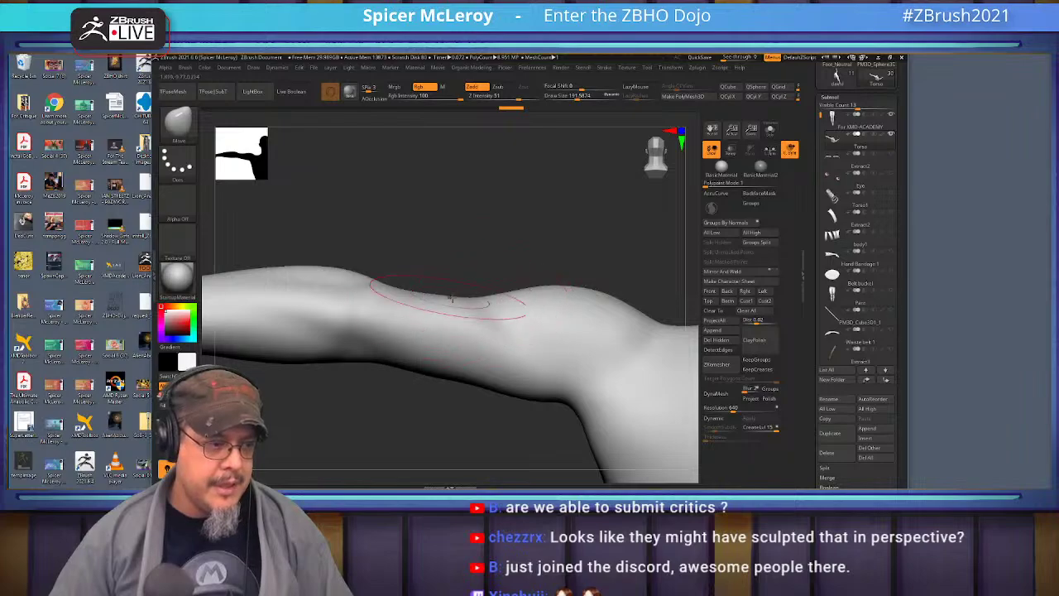
{"action": "right_click_drag", "start_coordinate": [547, 276], "coordinate": [484, 266]}
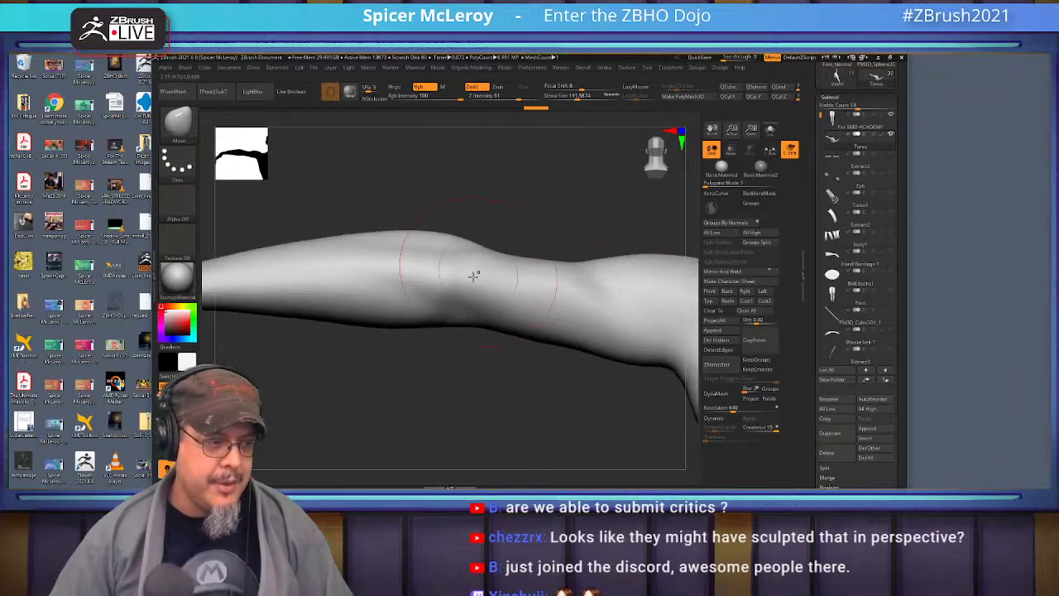
{"action": "key", "text": "bracketright"}
{"action": "key", "text": "bracketright"}
{"action": "key", "text": "bracketright"}
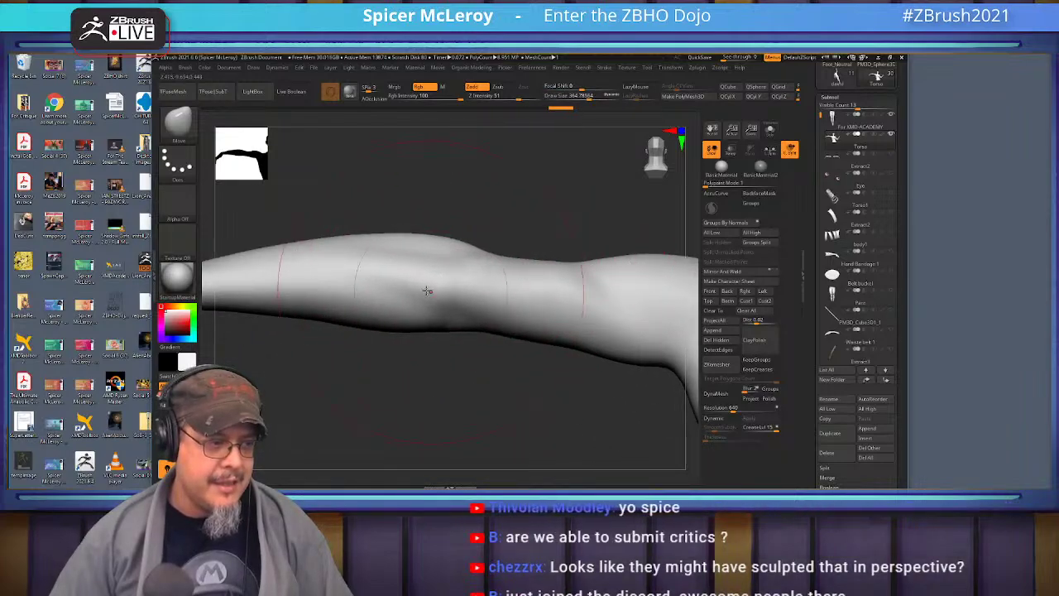
{"action": "right_click_drag", "start_coordinate": [332, 286], "coordinate": [468, 257], "text": "alt"}
{"action": "left_click_drag", "start_coordinate": [323, 258], "coordinate": [323, 236]}
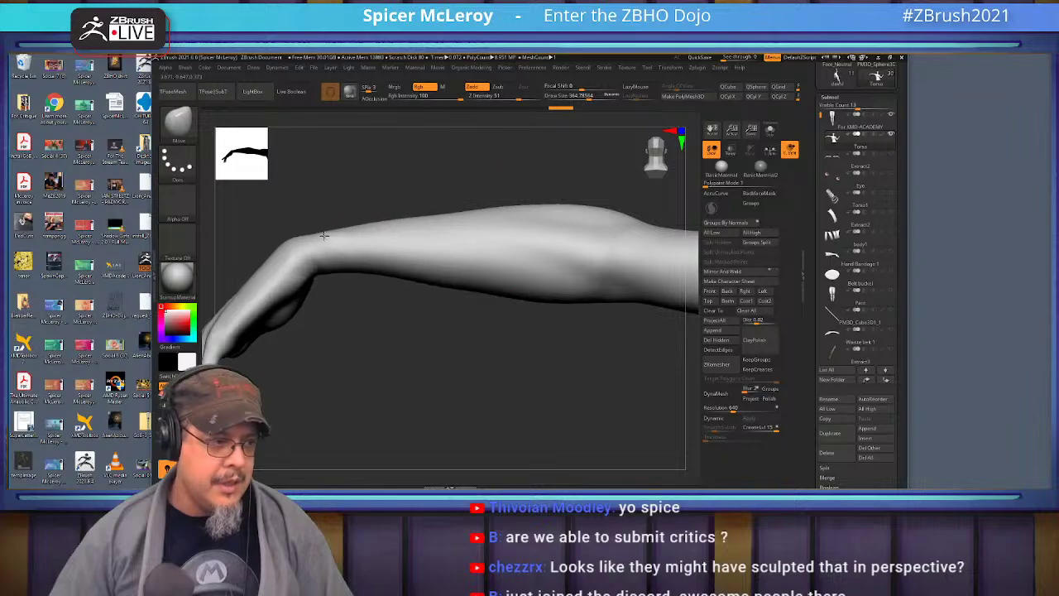
{"action": "left_click_drag", "start_coordinate": [480, 221], "coordinate": [482, 215]}
- Enlarge the Move brush to a draw size of about 648 and reshape the torso's waist and hips
{"action": "mouse_move", "coordinate": [482, 215]}
{"action": "right_mouse_down"}
{"action": "mouse_move", "coordinate": [605, 208]}
{"action": "mouse_move", "coordinate": [447, 226]}
{"action": "mouse_move", "coordinate": [562, 236]}
{"action": "right_mouse_up"}
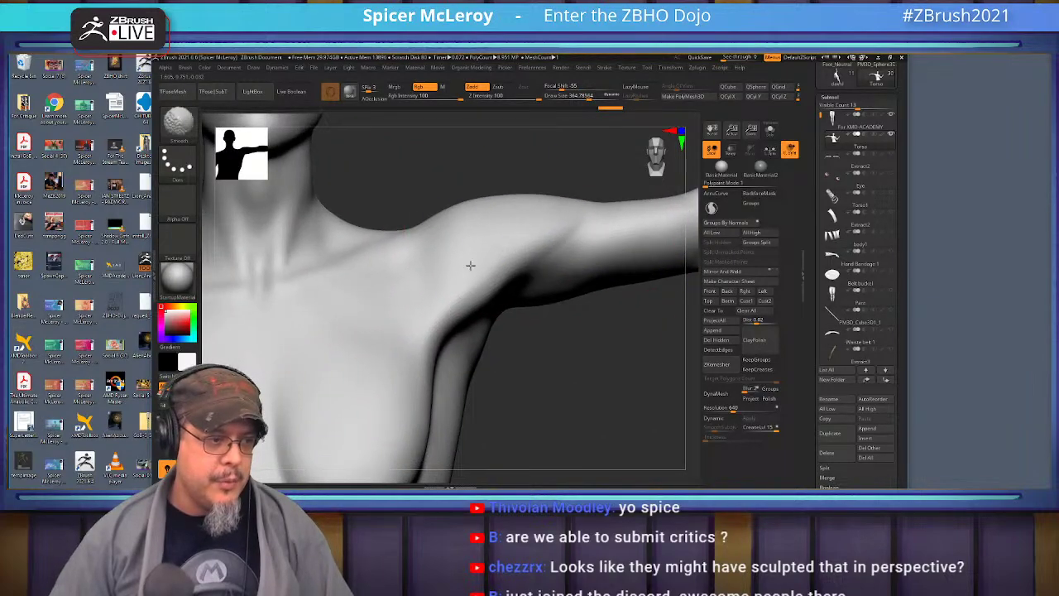
{"action": "right_click_drag", "start_coordinate": [558, 199], "coordinate": [610, 207], "text": "ctrl"}
{"action": "mouse_move", "coordinate": [431, 248]}
{"action": "right_mouse_down", "text": "alt"}
{"action": "mouse_move", "coordinate": [491, 237]}
{"action": "mouse_move", "coordinate": [447, 287]}
{"action": "mouse_move", "coordinate": [470, 260]}
{"action": "mouse_move", "coordinate": [484, 274]}
{"action": "mouse_move", "coordinate": [473, 301]}
{"action": "mouse_move", "coordinate": [444, 307]}
{"action": "mouse_move", "coordinate": [411, 340]}
{"action": "right_mouse_up", "text": "alt"}
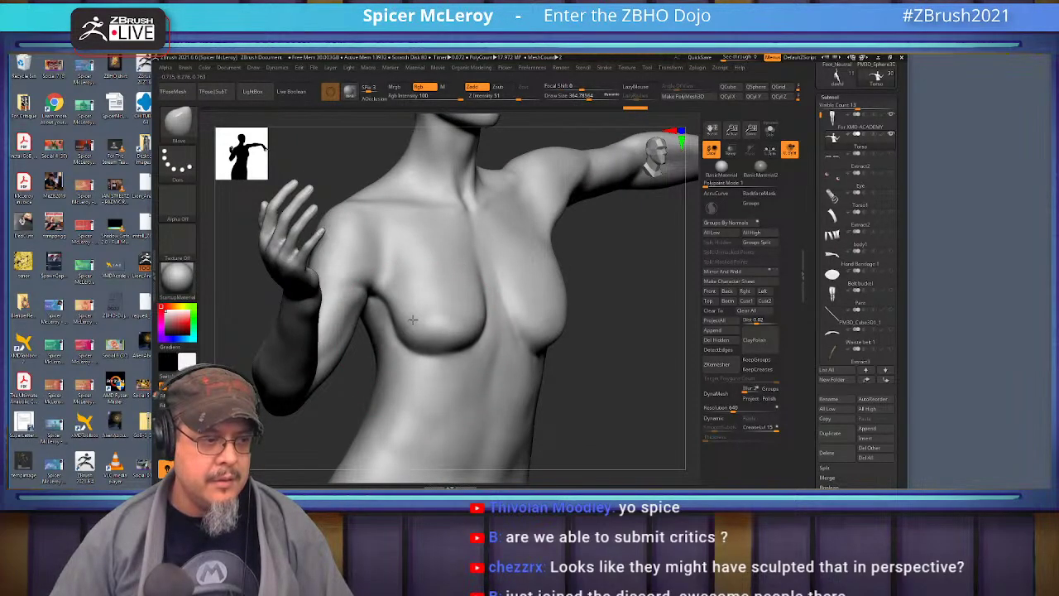
{"action": "mouse_move", "coordinate": [471, 293]}
{"action": "right_mouse_down"}
{"action": "mouse_move", "coordinate": [505, 291]}
{"action": "mouse_move", "coordinate": [487, 283]}
{"action": "mouse_move", "coordinate": [471, 332]}
{"action": "right_mouse_up"}
{"action": "right_click_drag", "start_coordinate": [567, 268], "coordinate": [597, 154], "text": "alt"}
{"action": "key", "text": "s"}
{"action": "left_click_drag", "start_coordinate": [521, 330], "coordinate": [532, 330]}
{"action": "mouse_move", "coordinate": [553, 326]}
{"action": "right_mouse_down", "text": "ctrl"}
{"action": "mouse_move", "coordinate": [556, 284]}
{"action": "mouse_move", "coordinate": [568, 305]}
{"action": "mouse_move", "coordinate": [544, 298]}
{"action": "right_mouse_up", "text": "ctrl"}
{"action": "key", "text": "s"}
{"action": "left_click_drag", "start_coordinate": [522, 303], "coordinate": [534, 303]}
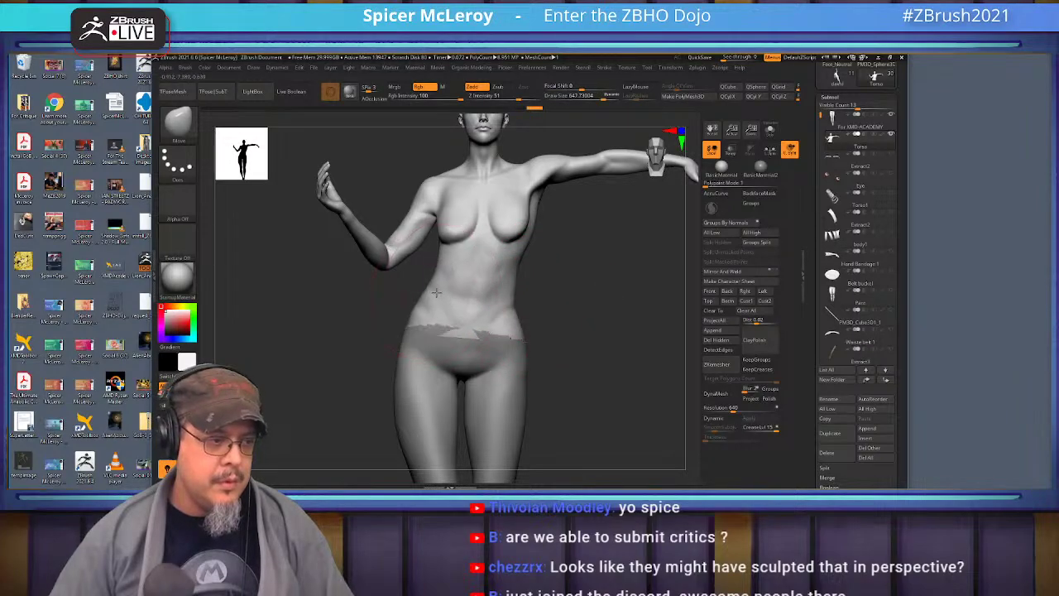
{"action": "right_click_drag", "start_coordinate": [568, 273], "coordinate": [597, 339], "text": "alt"}
- Mask the body from the neck down with the Transpose gizmo, leaving the head unmasked
{"action": "right_click_drag", "start_coordinate": [496, 240], "coordinate": [546, 315], "text": "ctrl"}
{"action": "key", "text": "w"}
{"action": "left_click_drag", "start_coordinate": [454, 366], "coordinate": [454, 356], "text": "ctrl"}
{"action": "right_click_drag", "start_coordinate": [463, 352], "coordinate": [504, 298], "text": "ctrl"}
{"action": "right_click_drag", "start_coordinate": [504, 298], "coordinate": [637, 371]}
{"action": "right_click_drag", "start_coordinate": [615, 249], "coordinate": [620, 348], "text": "ctrl"}
{"action": "left_click_drag", "start_coordinate": [470, 272], "coordinate": [466, 239], "text": "ctrl"}
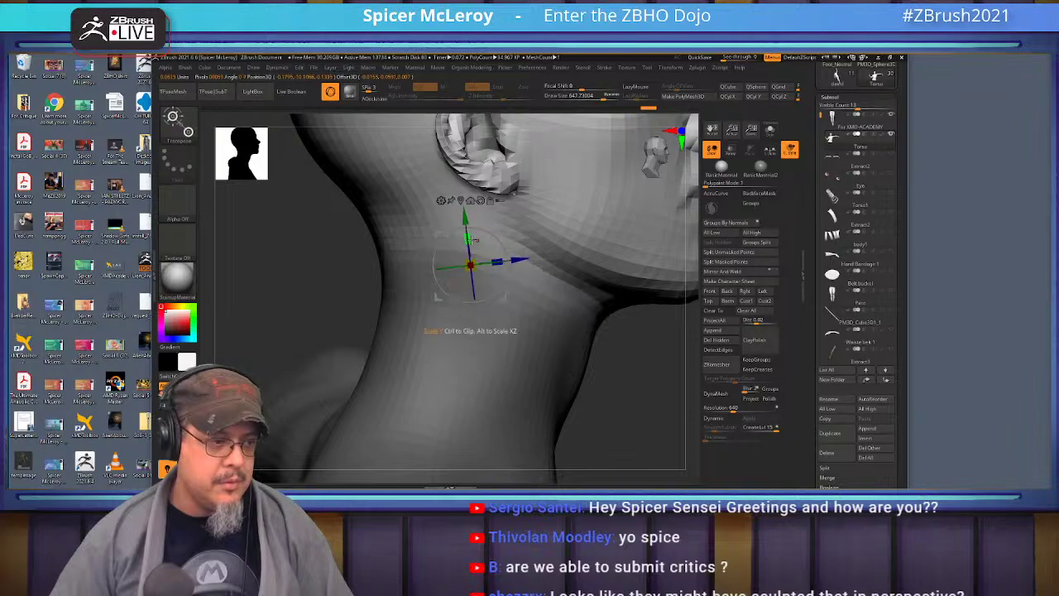
{"action": "right_click_drag", "start_coordinate": [608, 347], "coordinate": [588, 234], "text": "ctrl"}
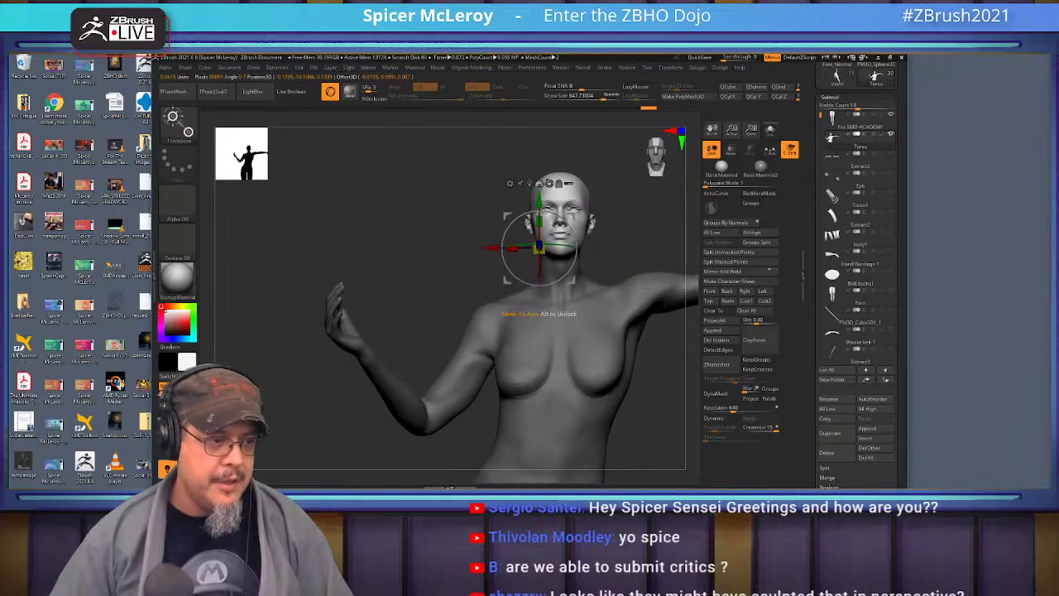
- Center the gizmo on the unmasked head and scale the head up to about 1.04 times its size
{"action": "left_click", "coordinate": [529, 183]}
{"action": "right_click_drag", "start_coordinate": [660, 223], "coordinate": [578, 163], "text": "ctrl"}
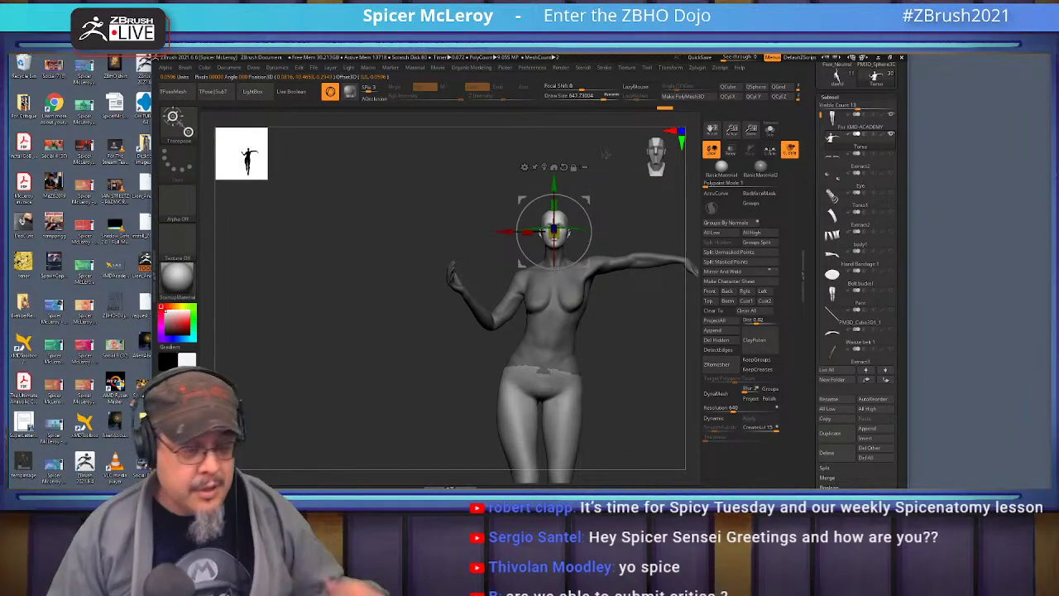
{"action": "right_click_drag", "start_coordinate": [623, 221], "coordinate": [570, 323], "text": "ctrl"}
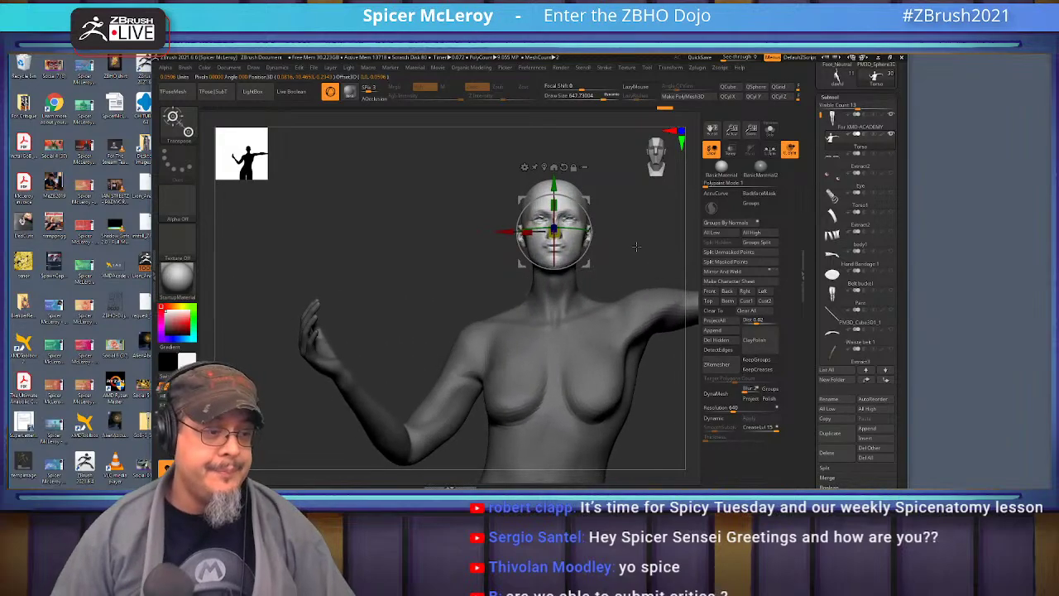
{"action": "key", "text": "q"}
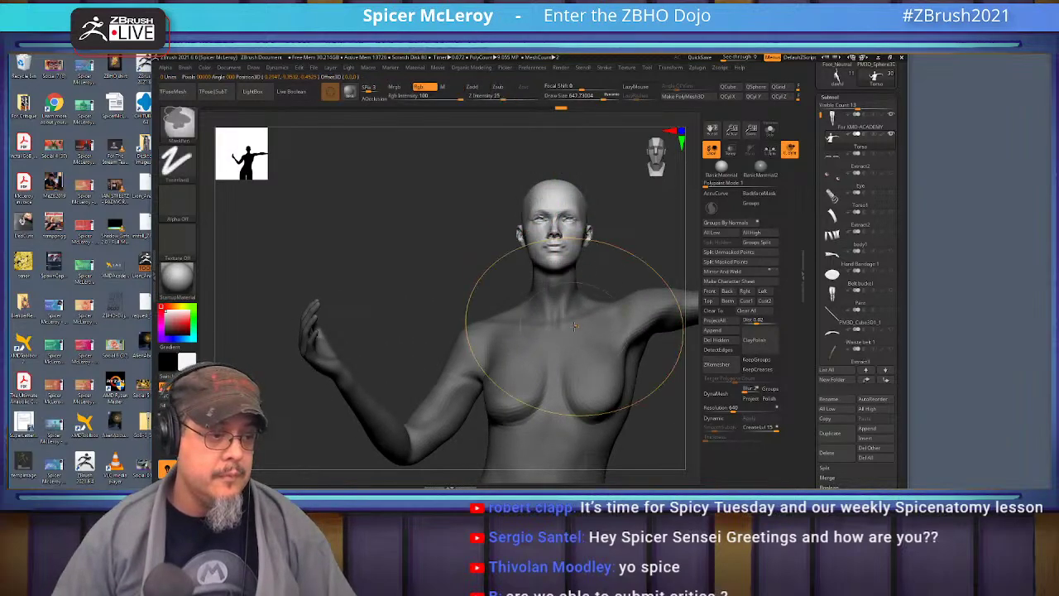
{"action": "key", "text": "w"}
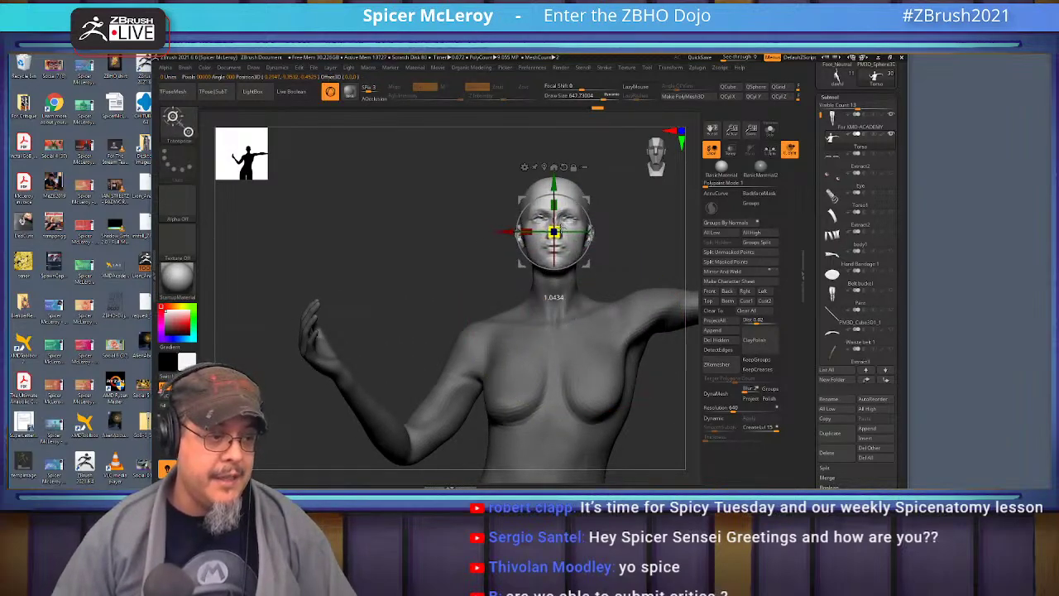
{"action": "key", "text": "q"}
- Build up the muscle forms on the side of the ribcage below the armpit with the ClayBuildup brush
{"action": "left_click_drag", "start_coordinate": [650, 254], "coordinate": [418, 285], "text": "alt"}
{"action": "mouse_move", "coordinate": [631, 288]}
{"action": "left_mouse_down", "text": "alt"}
{"action": "mouse_move", "coordinate": [604, 257]}
{"action": "mouse_move", "coordinate": [622, 273]}
{"action": "mouse_move", "coordinate": [590, 313]}
{"action": "mouse_move", "coordinate": [581, 267]}
{"action": "mouse_move", "coordinate": [550, 288]}
{"action": "mouse_move", "coordinate": [467, 270]}
{"action": "left_mouse_up", "text": "alt"}
{"action": "mouse_move", "coordinate": [568, 259]}
{"action": "left_mouse_down"}
{"action": "mouse_move", "coordinate": [593, 286]}
{"action": "mouse_move", "coordinate": [582, 249]}
{"action": "mouse_move", "coordinate": [597, 277]}
{"action": "mouse_move", "coordinate": [412, 299]}
{"action": "mouse_move", "coordinate": [641, 319]}
{"action": "mouse_move", "coordinate": [575, 247]}
{"action": "mouse_move", "coordinate": [546, 309]}
{"action": "left_mouse_up"}
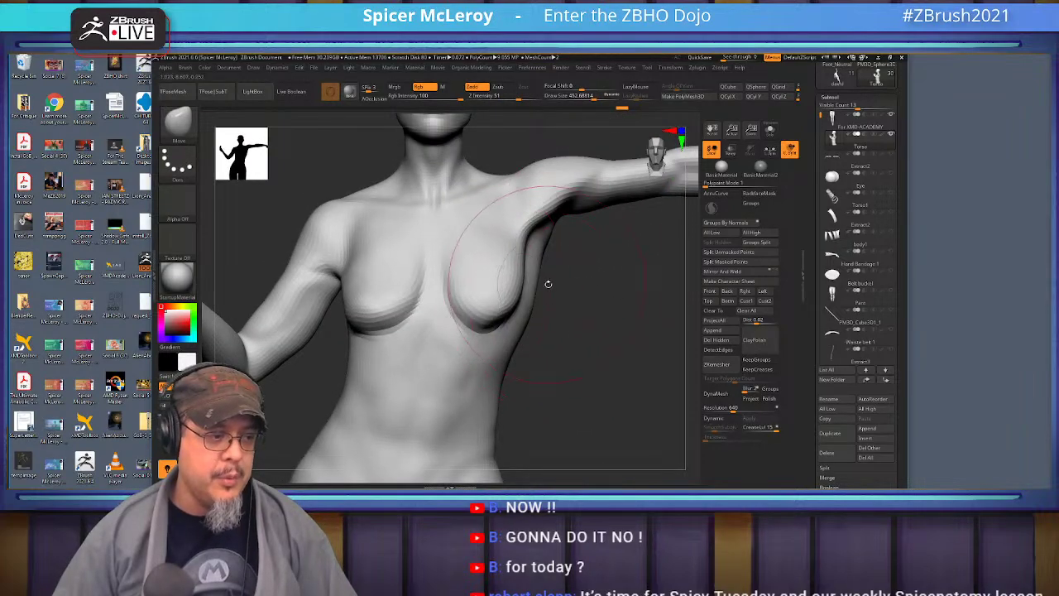
{"action": "mouse_move", "coordinate": [556, 272]}
{"action": "left_mouse_down"}
{"action": "mouse_move", "coordinate": [574, 247]}
{"action": "mouse_move", "coordinate": [562, 253]}
{"action": "mouse_move", "coordinate": [588, 281]}
{"action": "mouse_move", "coordinate": [515, 310]}
{"action": "left_mouse_up"}
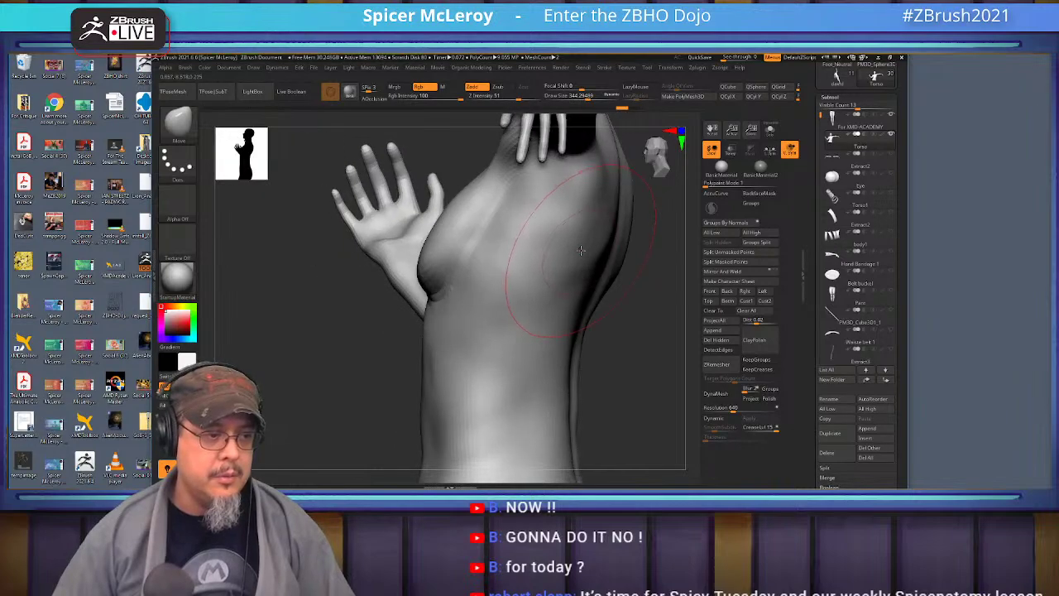
{"action": "key", "text": "b"}
{"action": "key", "text": "c"}
{"action": "key", "text": "b"}
{"action": "left_click_drag", "start_coordinate": [629, 279], "coordinate": [566, 303]}
{"action": "key", "text": "b"}
{"action": "key", "text": "c"}
{"action": "key", "text": "b"}
{"action": "key", "text": "s"}
{"action": "left_click_drag", "start_coordinate": [498, 206], "coordinate": [488, 206]}
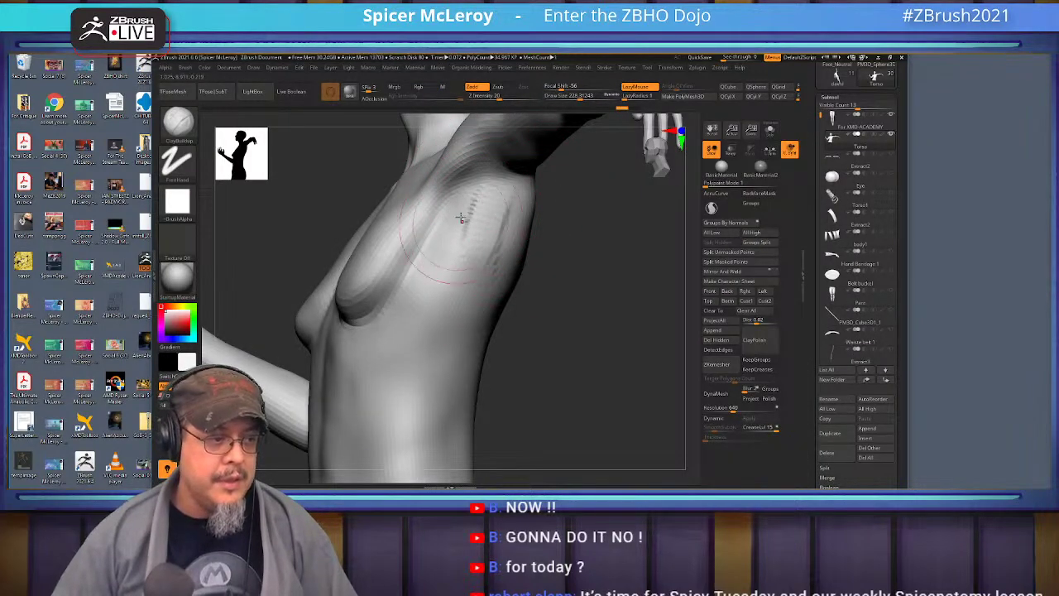
{"action": "left_click_drag", "start_coordinate": [454, 240], "coordinate": [436, 275]}
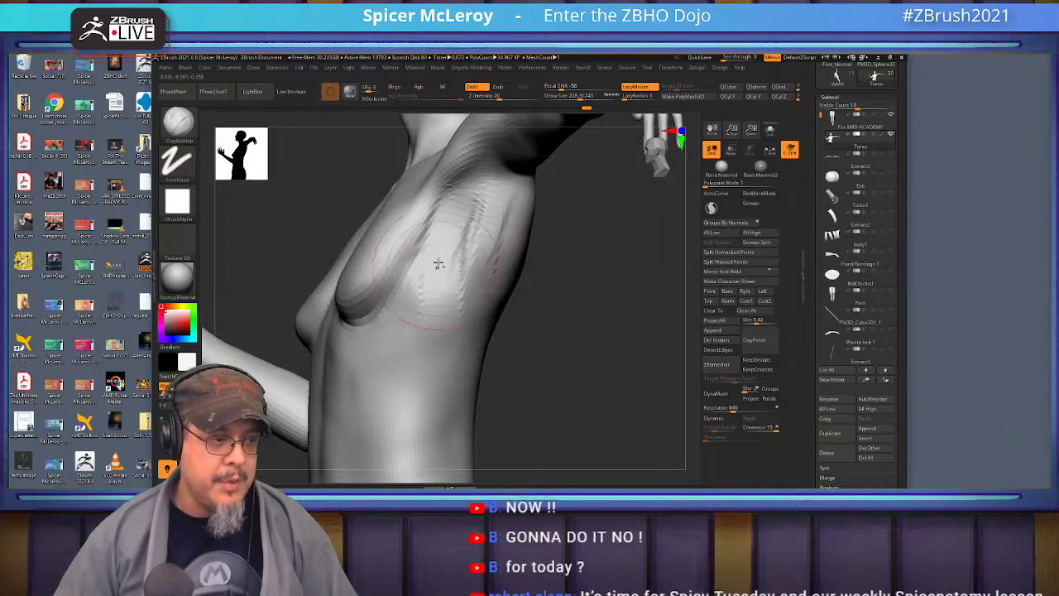
{"action": "left_click_drag", "start_coordinate": [471, 177], "coordinate": [478, 171]}
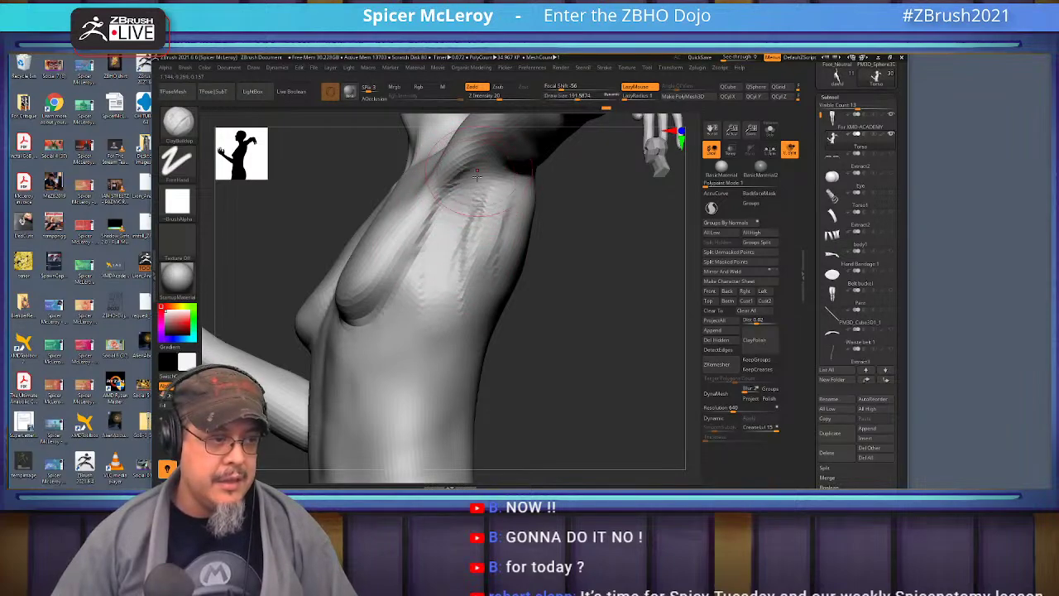
- Carve a groove from the raised arm's shoulder down toward the shoulder blade with the DamStandard brush
{"action": "left_click_drag", "start_coordinate": [604, 255], "coordinate": [524, 246]}
{"action": "left_click_drag", "start_coordinate": [605, 269], "coordinate": [488, 245]}
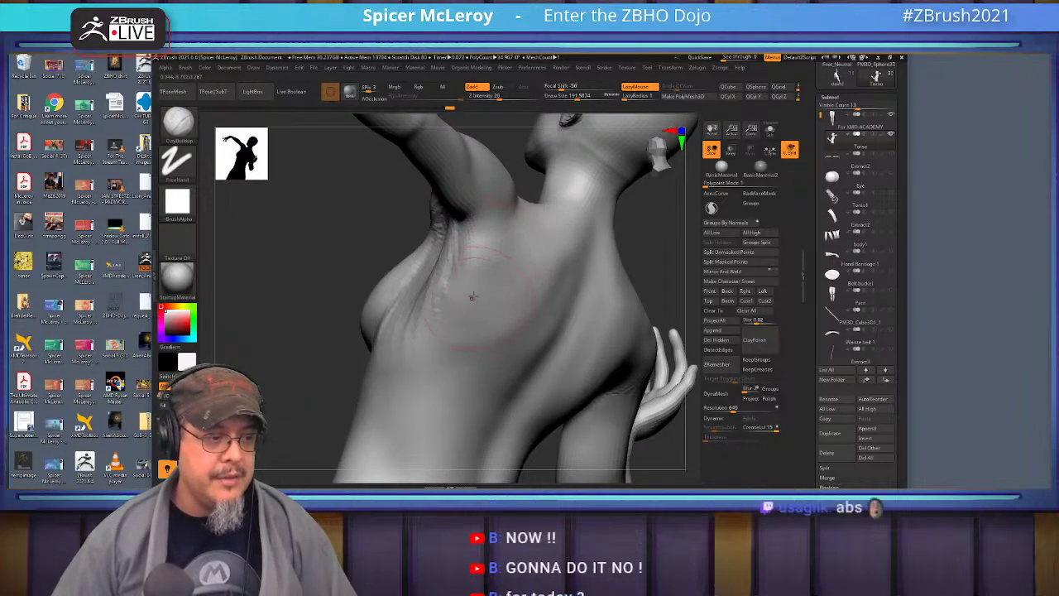
{"action": "mouse_move", "coordinate": [539, 231]}
{"action": "right_mouse_down", "text": "shift"}
{"action": "mouse_move", "coordinate": [508, 217]}
{"action": "mouse_move", "coordinate": [518, 240]}
{"action": "right_mouse_up", "text": "shift"}
{"action": "key", "text": "b"}
{"action": "key", "text": "d"}
{"action": "key", "text": "s"}
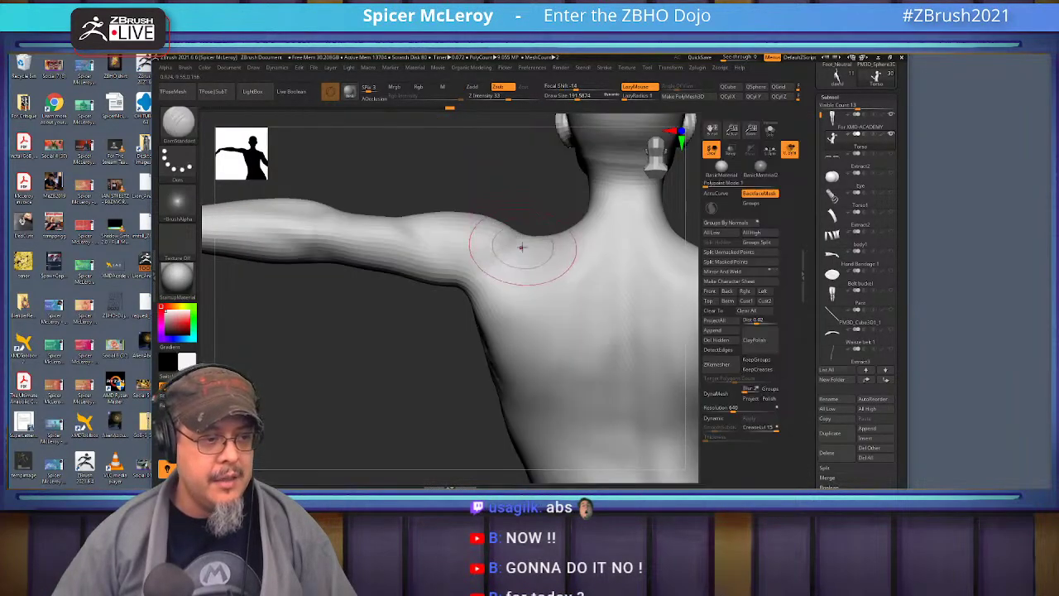
{"action": "left_click_drag", "start_coordinate": [514, 239], "coordinate": [575, 288]}
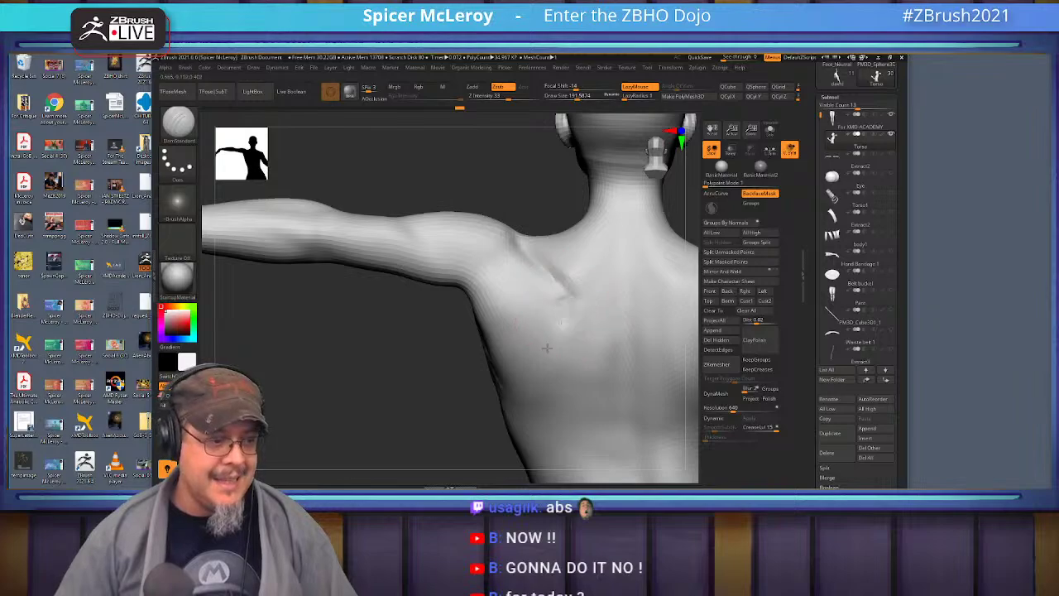
- Carve the lower inner edge of the shoulder blade with DamStandard and smooth the muscle forms below the raised arm
{"action": "left_click_drag", "start_coordinate": [536, 366], "coordinate": [577, 302]}
{"action": "mouse_move", "coordinate": [517, 328]}
{"action": "right_mouse_down"}
{"action": "mouse_move", "coordinate": [522, 319]}
{"action": "mouse_move", "coordinate": [462, 293]}
{"action": "right_mouse_up"}
{"action": "key", "text": "b"}
{"action": "key", "text": "c"}
{"action": "key", "text": "b"}
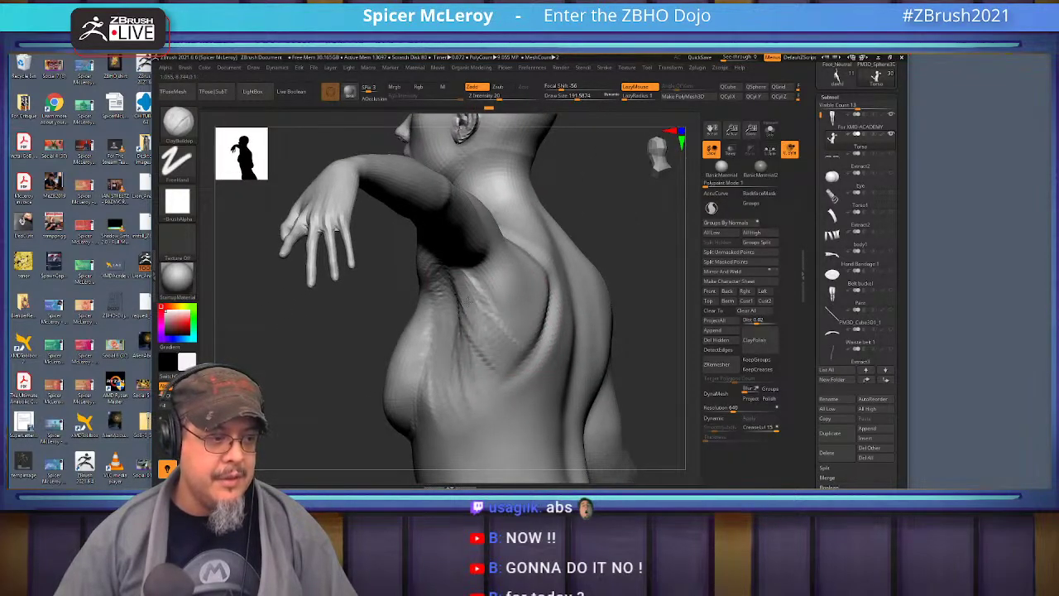
{"action": "mouse_move", "coordinate": [531, 296]}
{"action": "left_mouse_down", "text": "shift"}
{"action": "mouse_move", "coordinate": [468, 301]}
{"action": "mouse_move", "coordinate": [480, 330]}
{"action": "mouse_move", "coordinate": [468, 308]}
{"action": "left_mouse_up", "text": "shift"}
- Build up the latissimus edge from below the armpit down the side of the back with the ClayBuildup brush
{"action": "right_click_drag", "start_coordinate": [473, 350], "coordinate": [468, 276], "text": "alt"}
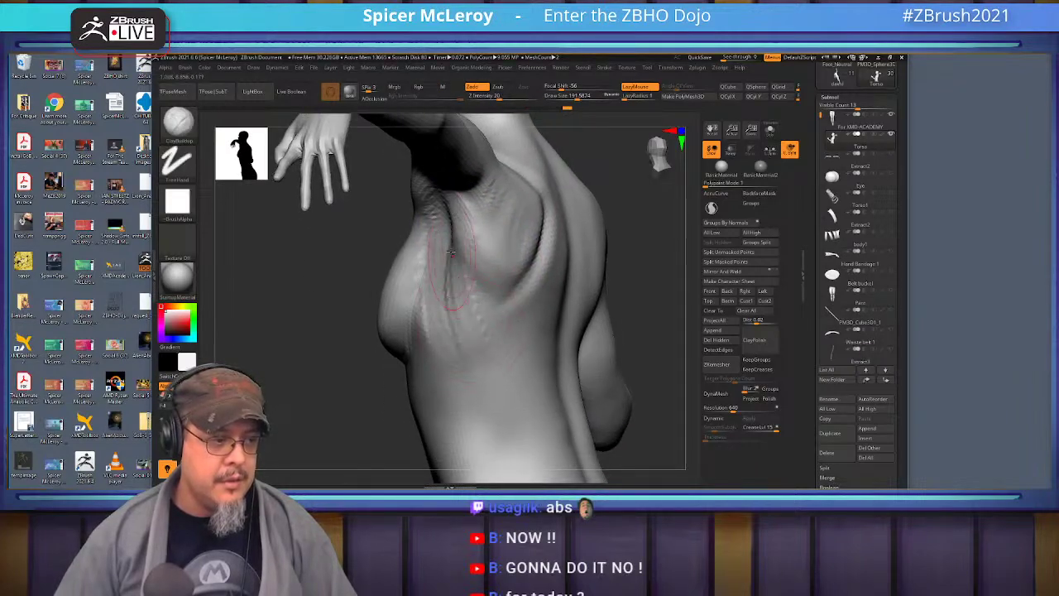
{"action": "right_click_drag", "start_coordinate": [509, 387], "coordinate": [484, 306]}
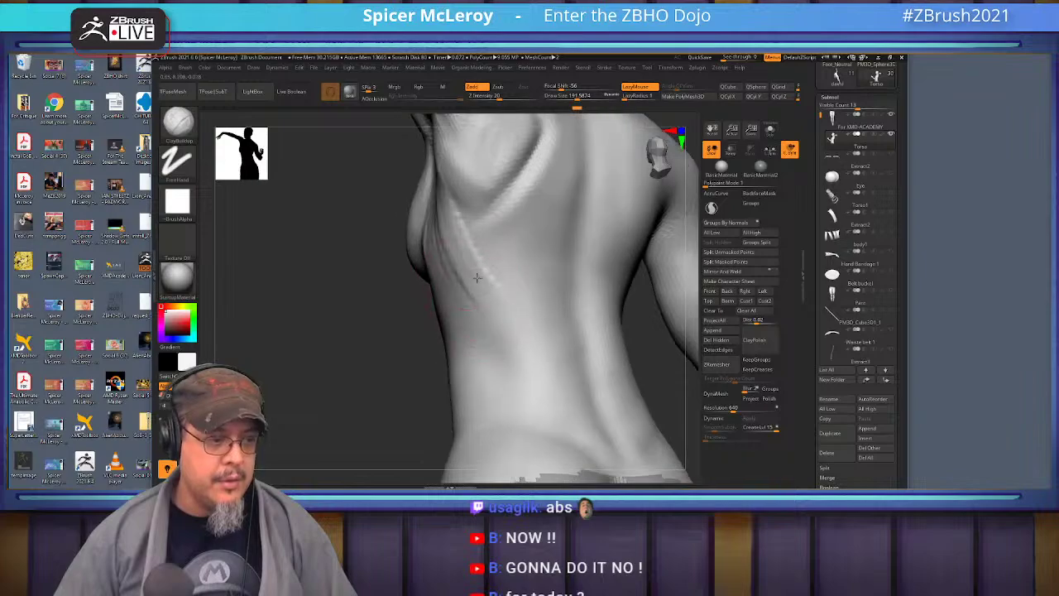
{"action": "mouse_move", "coordinate": [515, 364]}
{"action": "right_mouse_down", "text": "alt"}
{"action": "mouse_move", "coordinate": [534, 278]}
{"action": "mouse_move", "coordinate": [524, 248]}
{"action": "mouse_move", "coordinate": [546, 295]}
{"action": "right_mouse_up", "text": "alt"}
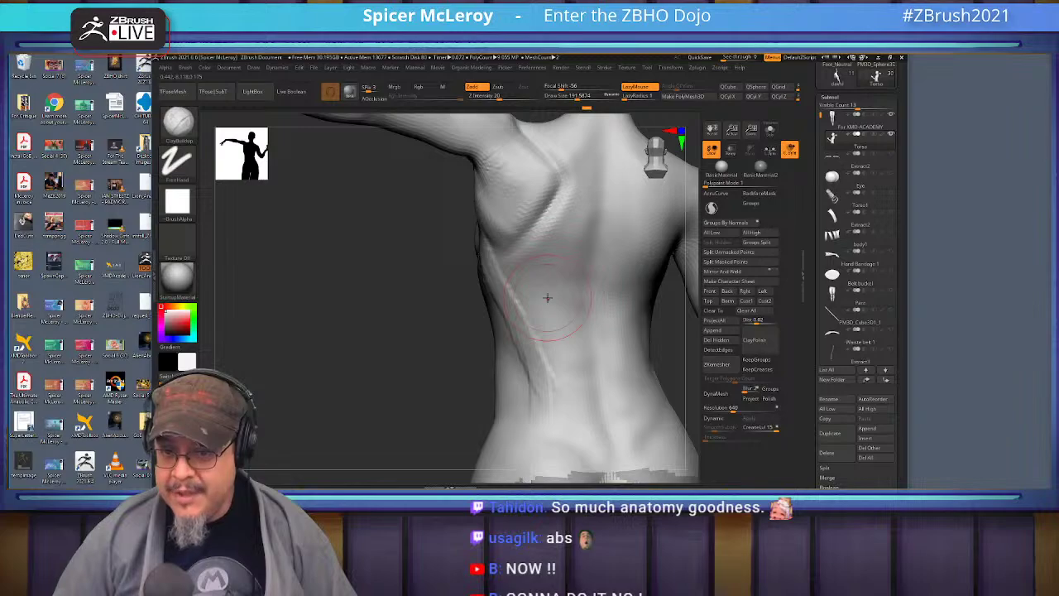
{"action": "right_click_drag", "start_coordinate": [530, 267], "coordinate": [463, 340], "text": "alt"}
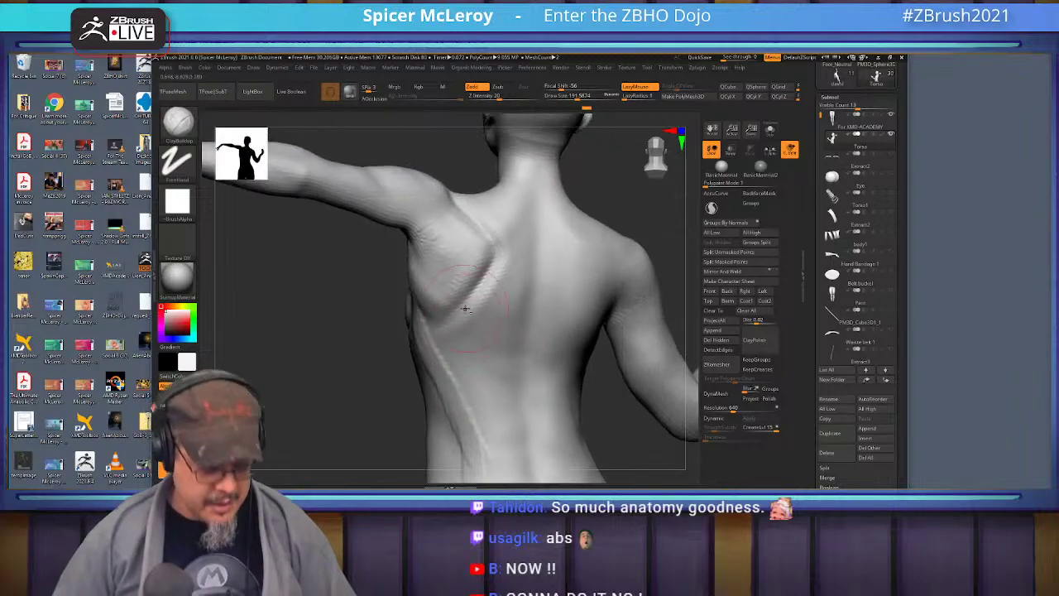
- Build up the muscle mass over the raised arm's shoulder blade and smooth its surface
{"action": "mouse_move", "coordinate": [493, 286]}
{"action": "right_mouse_down"}
{"action": "mouse_move", "coordinate": [482, 274]}
{"action": "mouse_move", "coordinate": [470, 284]}
{"action": "mouse_move", "coordinate": [537, 291]}
{"action": "right_mouse_up"}
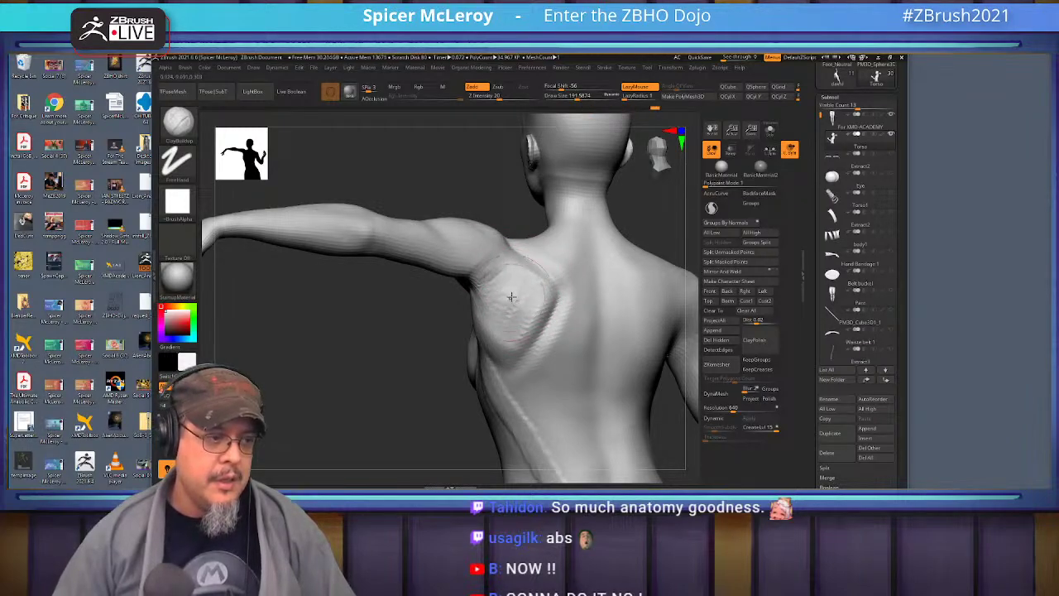
{"action": "key", "text": "shift"}
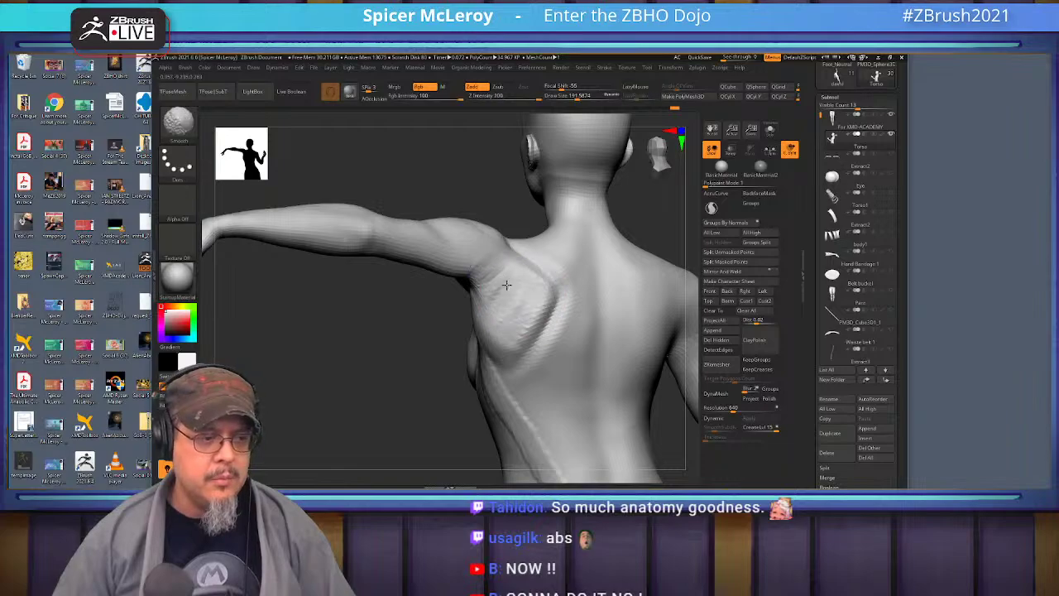
{"action": "right_click_drag", "start_coordinate": [504, 329], "coordinate": [520, 270]}
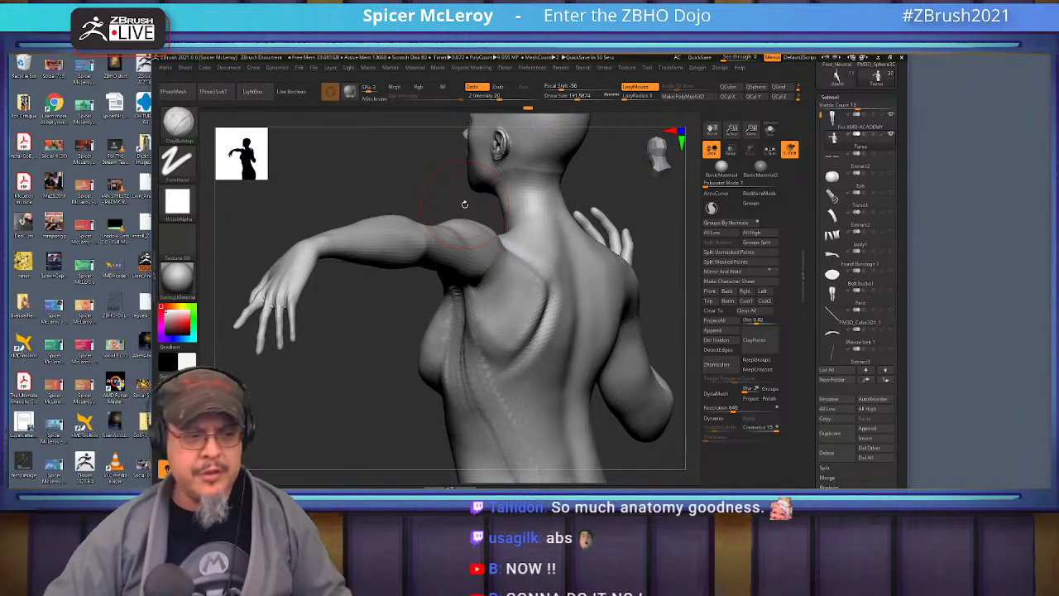
{"action": "mouse_move", "coordinate": [608, 165]}
{"action": "left_mouse_down", "text": "alt"}
{"action": "mouse_move", "coordinate": [577, 235]}
{"action": "mouse_move", "coordinate": [587, 155]}
{"action": "left_mouse_up", "text": "alt"}
- Sculpt muscle strands inside the raised arm's armpit with the ClayBuildup brush at a draw size of about 145
{"action": "right_click_drag", "start_coordinate": [500, 236], "coordinate": [451, 262]}
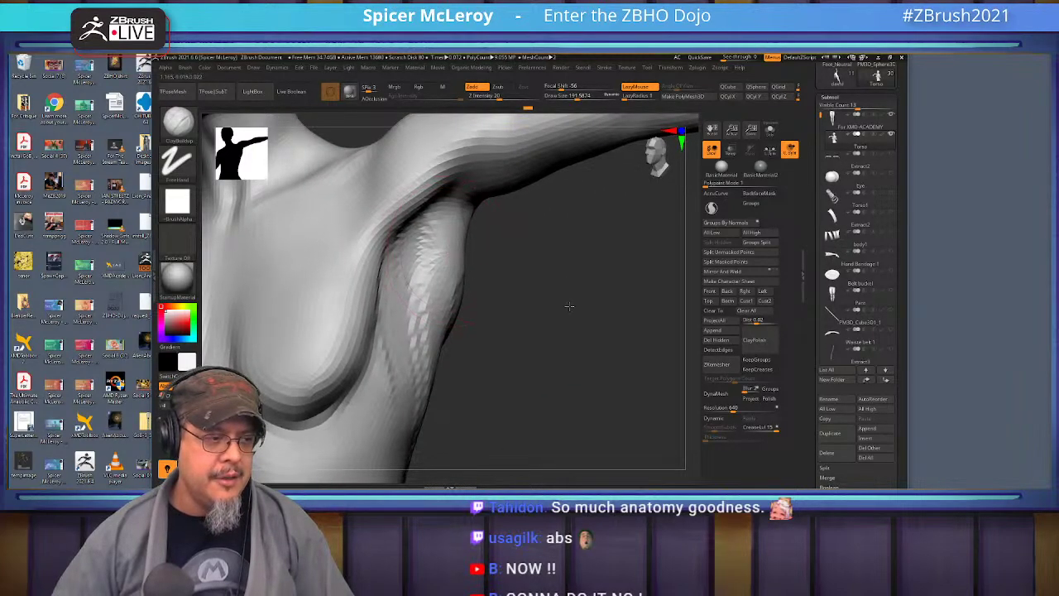
{"action": "left_click_drag", "start_coordinate": [612, 291], "coordinate": [558, 290]}
{"action": "key", "text": "b"}
{"action": "key", "text": "c"}
{"action": "key", "text": "b"}
{"action": "key", "text": "s"}
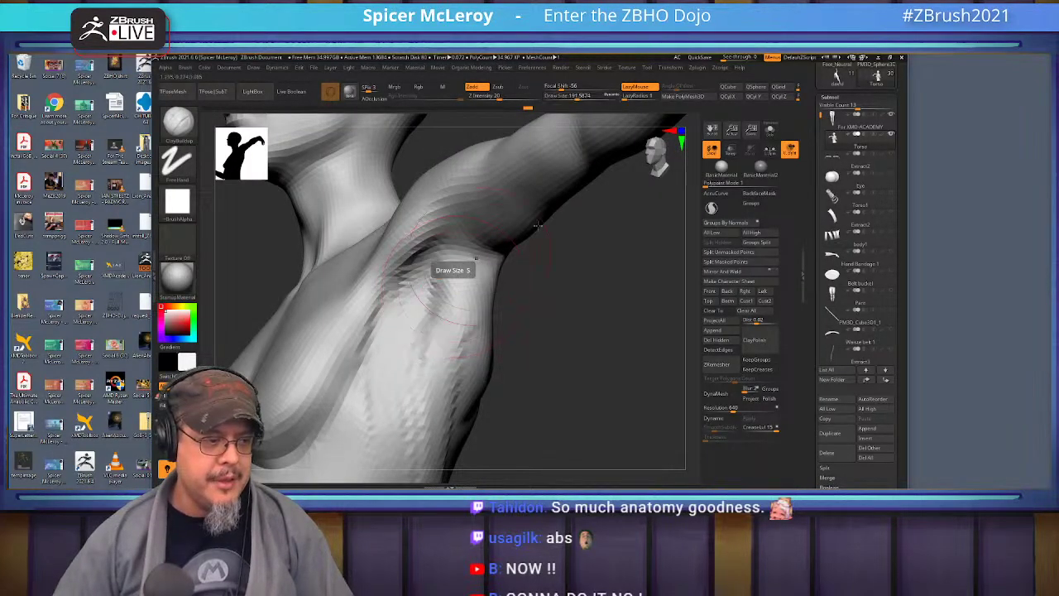
{"action": "key", "text": "s"}
{"action": "left_click_drag", "start_coordinate": [454, 290], "coordinate": [476, 377]}
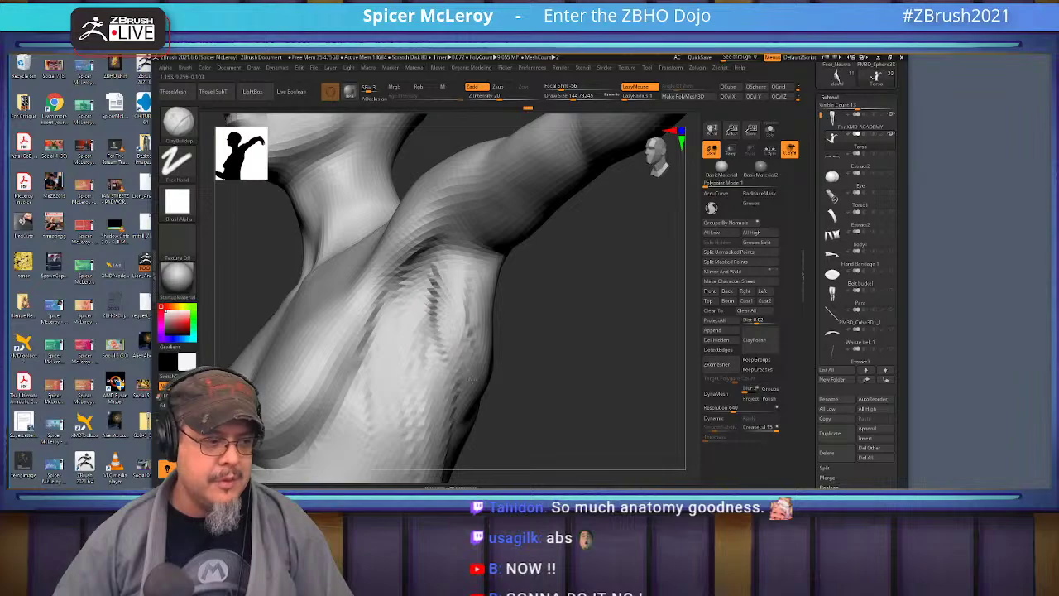
- Smooth the armpit muscles where they blend into the side of the ribcage
{"action": "key", "text": "shift"}
{"action": "mouse_move", "coordinate": [506, 388]}
{"action": "left_mouse_down"}
{"action": "mouse_move", "coordinate": [579, 331]}
{"action": "mouse_move", "coordinate": [490, 282]}
{"action": "mouse_move", "coordinate": [504, 258]}
{"action": "left_mouse_up"}
{"action": "key", "text": "shift"}
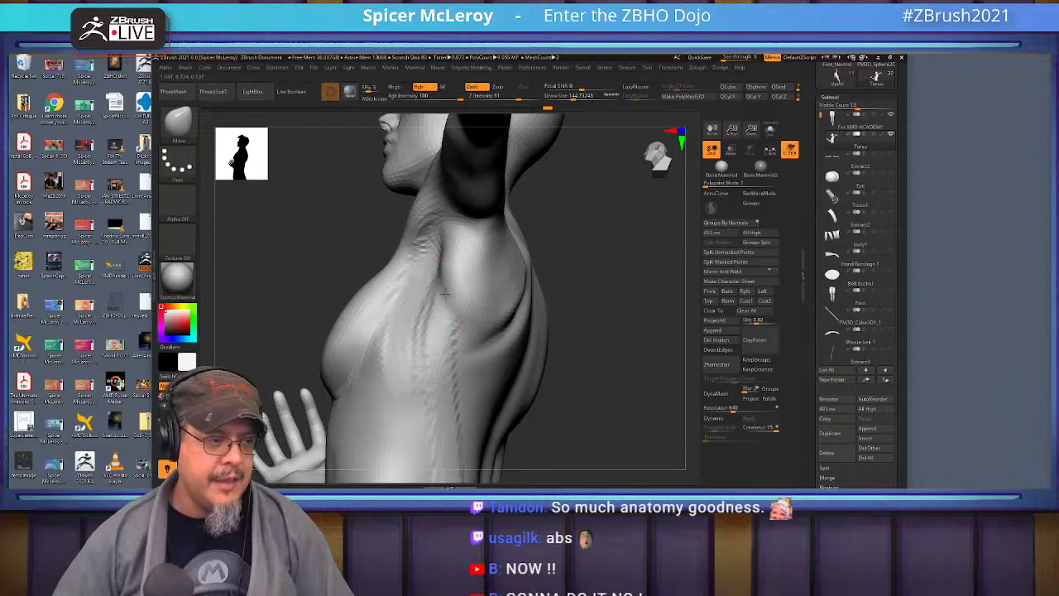
{"action": "key", "text": "shift"}
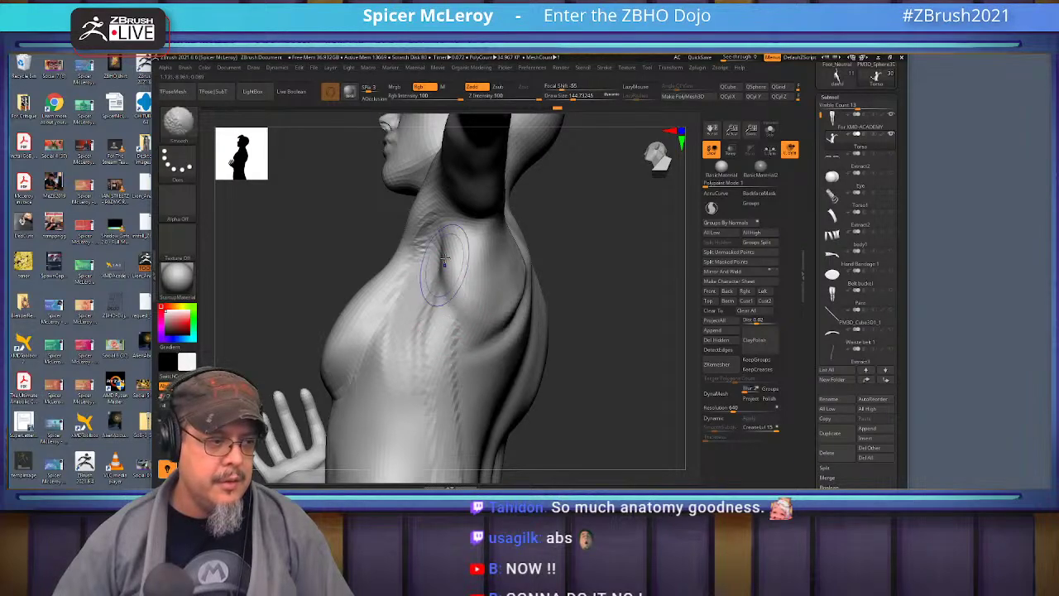
{"action": "mouse_move", "coordinate": [551, 321]}
{"action": "left_mouse_down", "text": "alt"}
{"action": "mouse_move", "coordinate": [496, 272]}
{"action": "mouse_move", "coordinate": [637, 277]}
{"action": "mouse_move", "coordinate": [560, 256]}
{"action": "mouse_move", "coordinate": [581, 309]}
{"action": "mouse_move", "coordinate": [559, 308]}
{"action": "mouse_move", "coordinate": [557, 280]}
{"action": "mouse_move", "coordinate": [541, 325]}
{"action": "mouse_move", "coordinate": [555, 317]}
{"action": "left_mouse_up", "text": "alt"}
- Adjust the torso's side contour below the raised arm using the Move brush at a draw size of about 311
{"action": "key", "text": "b"}
{"action": "key", "text": "c"}
{"action": "key", "text": "b"}
{"action": "key", "text": "b"}
{"action": "key", "text": "m"}
{"action": "key", "text": "v"}
{"action": "key", "text": "s"}
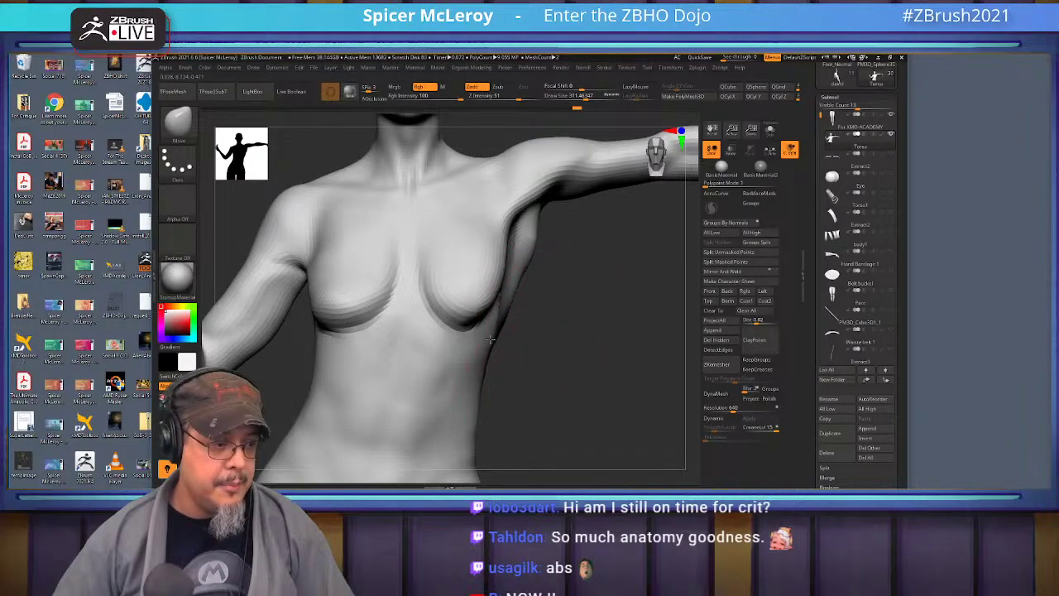
{"action": "left_click_drag", "start_coordinate": [512, 370], "coordinate": [534, 290], "text": "alt"}
{"action": "mouse_move", "coordinate": [574, 318]}
{"action": "left_mouse_down"}
{"action": "mouse_move", "coordinate": [608, 314]}
{"action": "mouse_move", "coordinate": [626, 336]}
{"action": "mouse_move", "coordinate": [577, 303]}
{"action": "mouse_move", "coordinate": [593, 308]}
{"action": "mouse_move", "coordinate": [579, 319]}
{"action": "left_mouse_up"}
- Carve the crest line of the hip around the side of the waist with the DamStandard brush
{"action": "key", "text": "b"}
{"action": "key", "text": "d"}
{"action": "key", "text": "s"}
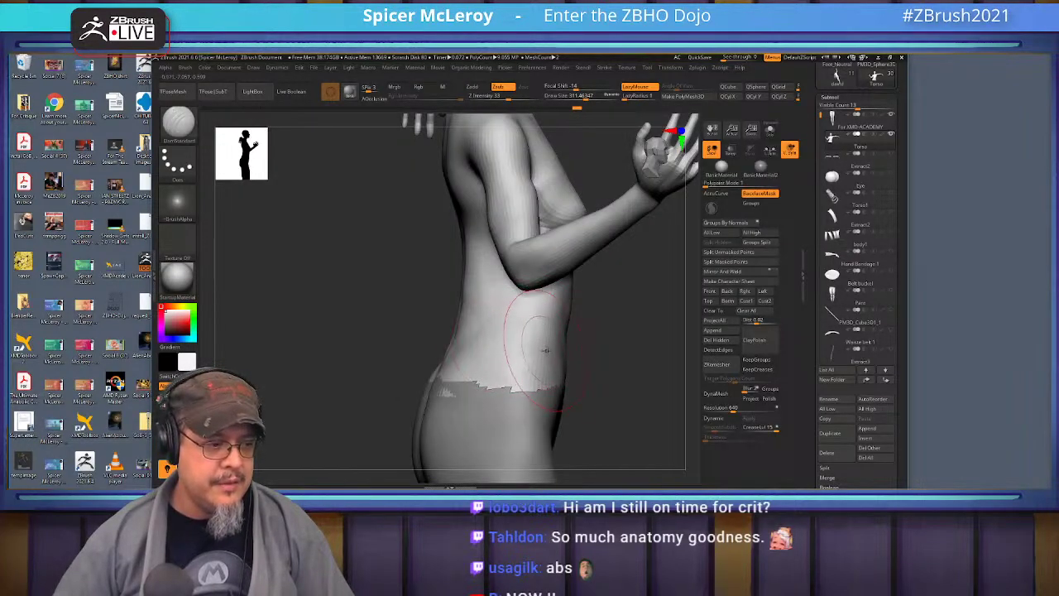
{"action": "mouse_move", "coordinate": [462, 332]}
{"action": "left_mouse_down"}
{"action": "mouse_move", "coordinate": [571, 321]}
{"action": "mouse_move", "coordinate": [584, 302]}
{"action": "mouse_move", "coordinate": [565, 297]}
{"action": "left_mouse_up"}
{"action": "mouse_move", "coordinate": [467, 335]}
{"action": "left_mouse_down"}
{"action": "mouse_move", "coordinate": [529, 324]}
{"action": "mouse_move", "coordinate": [451, 325]}
{"action": "mouse_move", "coordinate": [518, 346]}
{"action": "left_mouse_up"}
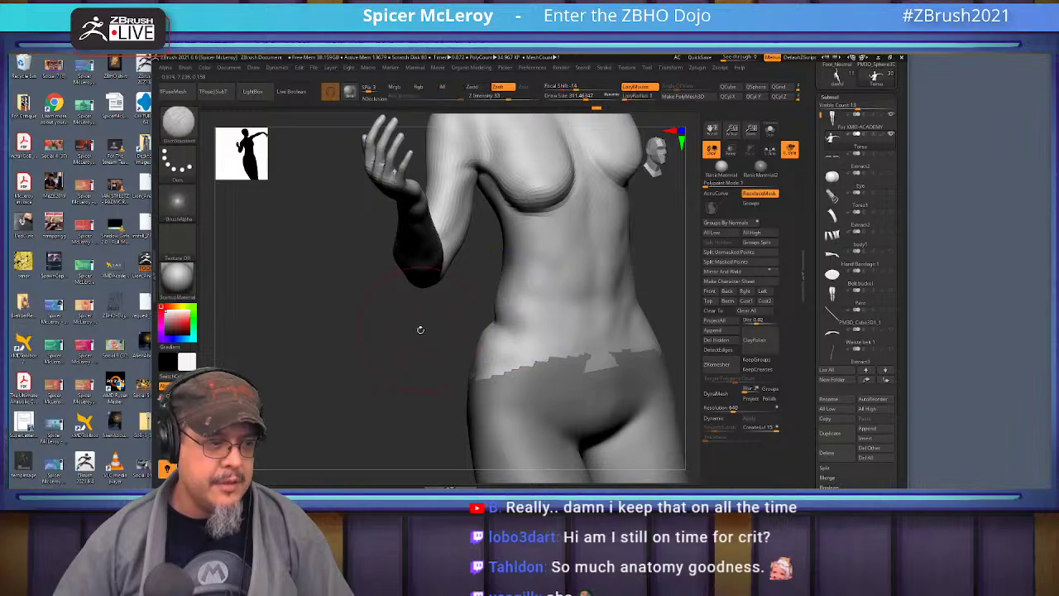
{"action": "left_click_drag", "start_coordinate": [422, 326], "coordinate": [532, 278]}
- Build up the back and side muscles of the torso beneath the lowered arm with the ClayBuildup brush
{"action": "key", "text": "b"}
{"action": "key", "text": "c"}
{"action": "key", "text": "b"}
{"action": "left_click_drag", "start_coordinate": [586, 317], "coordinate": [626, 354]}
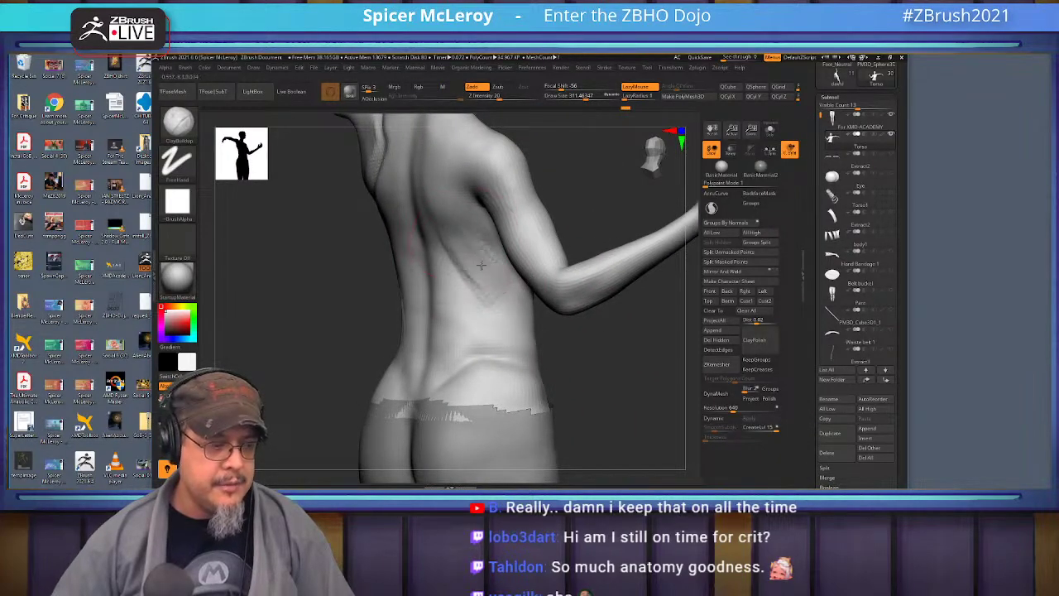
{"action": "left_click_drag", "start_coordinate": [550, 332], "coordinate": [509, 328]}
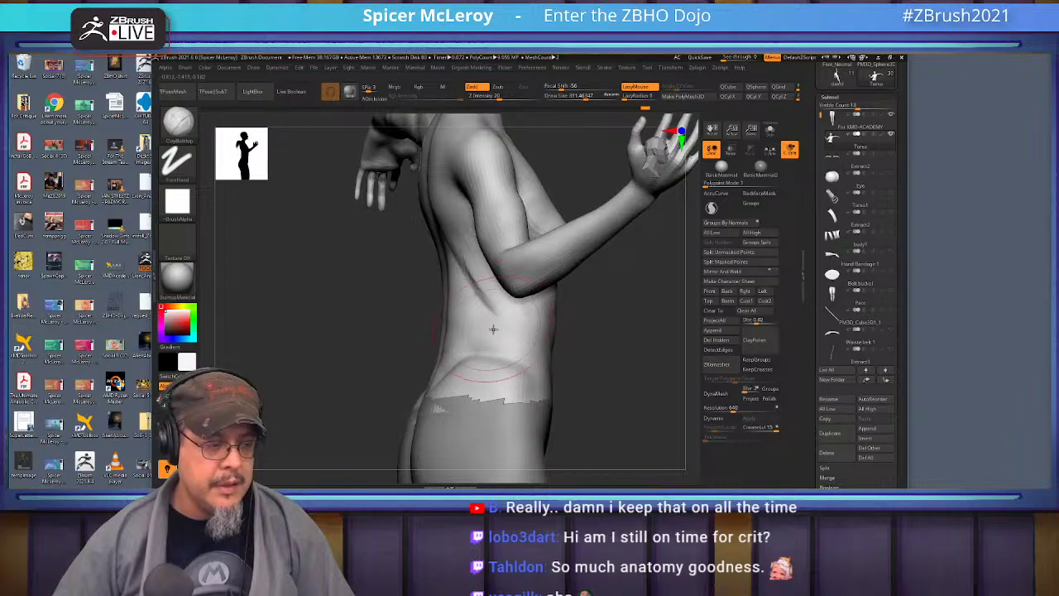
{"action": "mouse_move", "coordinate": [593, 341]}
{"action": "left_mouse_down"}
{"action": "mouse_move", "coordinate": [491, 293]}
{"action": "mouse_move", "coordinate": [484, 269]}
{"action": "mouse_move", "coordinate": [497, 317]}
{"action": "left_mouse_up"}
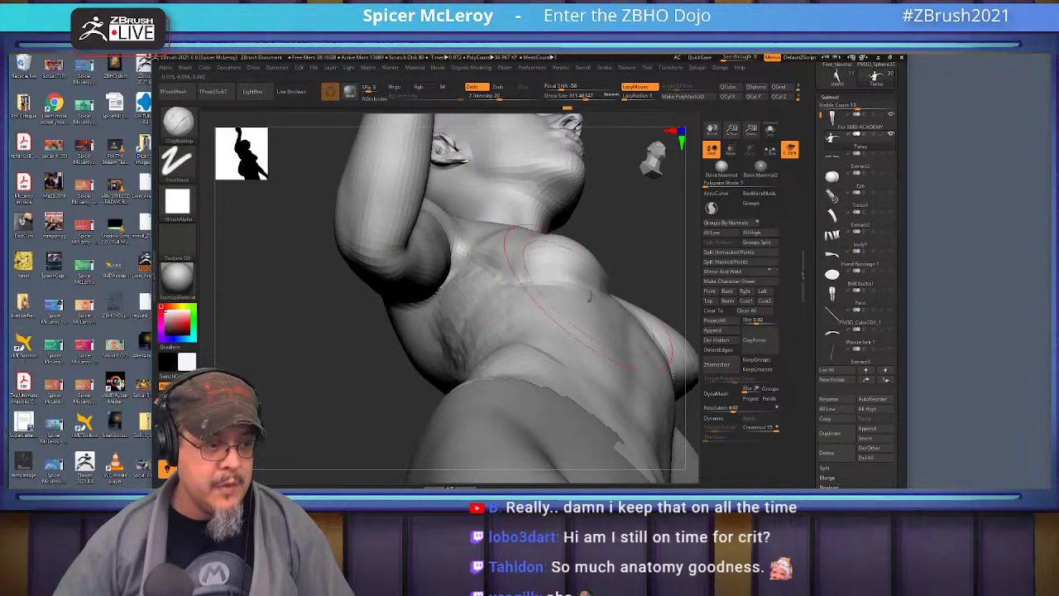
{"action": "left_click_drag", "start_coordinate": [426, 314], "coordinate": [445, 290]}
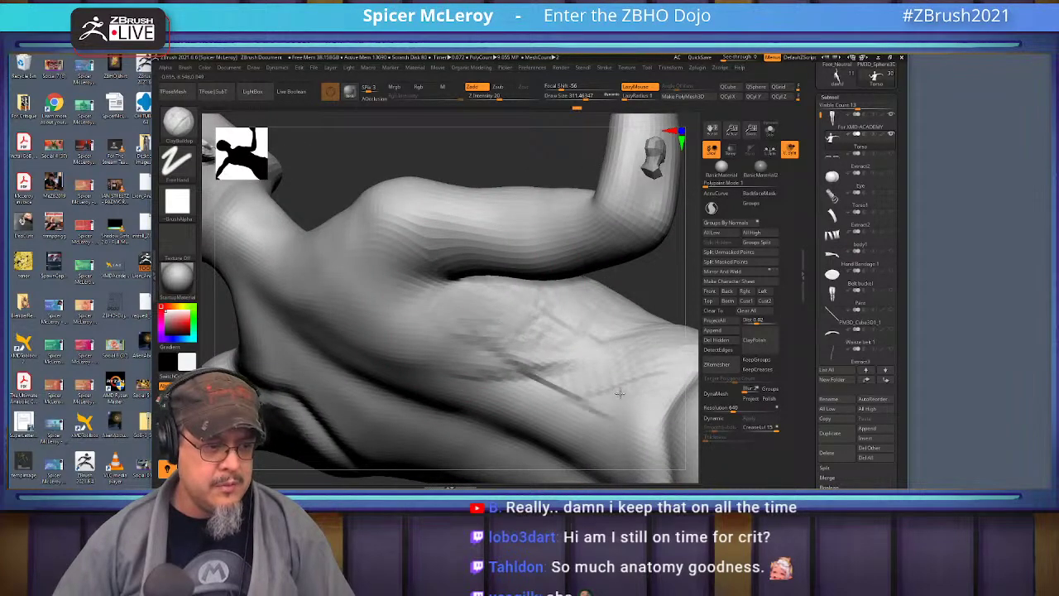
- Smooth the ClayBuildup strokes along the flank beneath the lowered arm
{"action": "key", "text": "shift"}
{"action": "left_click_drag", "start_coordinate": [534, 360], "coordinate": [668, 330], "text": "shift"}
{"action": "right_click_drag", "start_coordinate": [511, 284], "coordinate": [479, 321]}
{"action": "left_click_drag", "start_coordinate": [478, 321], "coordinate": [539, 281]}
{"action": "key", "text": "f"}
- Build up the rear shoulder muscle of the raised arm at a draw size of about 182 and smooth it
{"action": "mouse_move", "coordinate": [591, 310]}
{"action": "left_mouse_down"}
{"action": "mouse_move", "coordinate": [612, 326]}
{"action": "mouse_move", "coordinate": [626, 300]}
{"action": "mouse_move", "coordinate": [561, 322]}
{"action": "mouse_move", "coordinate": [517, 269]}
{"action": "mouse_move", "coordinate": [546, 290]}
{"action": "mouse_move", "coordinate": [579, 345]}
{"action": "mouse_move", "coordinate": [539, 319]}
{"action": "mouse_move", "coordinate": [559, 331]}
{"action": "mouse_move", "coordinate": [589, 293]}
{"action": "mouse_move", "coordinate": [612, 293]}
{"action": "mouse_move", "coordinate": [591, 277]}
{"action": "mouse_move", "coordinate": [531, 284]}
{"action": "mouse_move", "coordinate": [546, 273]}
{"action": "left_mouse_up"}
{"action": "mouse_move", "coordinate": [641, 318]}
{"action": "left_mouse_down"}
{"action": "mouse_move", "coordinate": [501, 253]}
{"action": "mouse_move", "coordinate": [504, 333]}
{"action": "left_mouse_up"}
{"action": "left_click_drag", "start_coordinate": [471, 293], "coordinate": [450, 354], "text": "alt"}
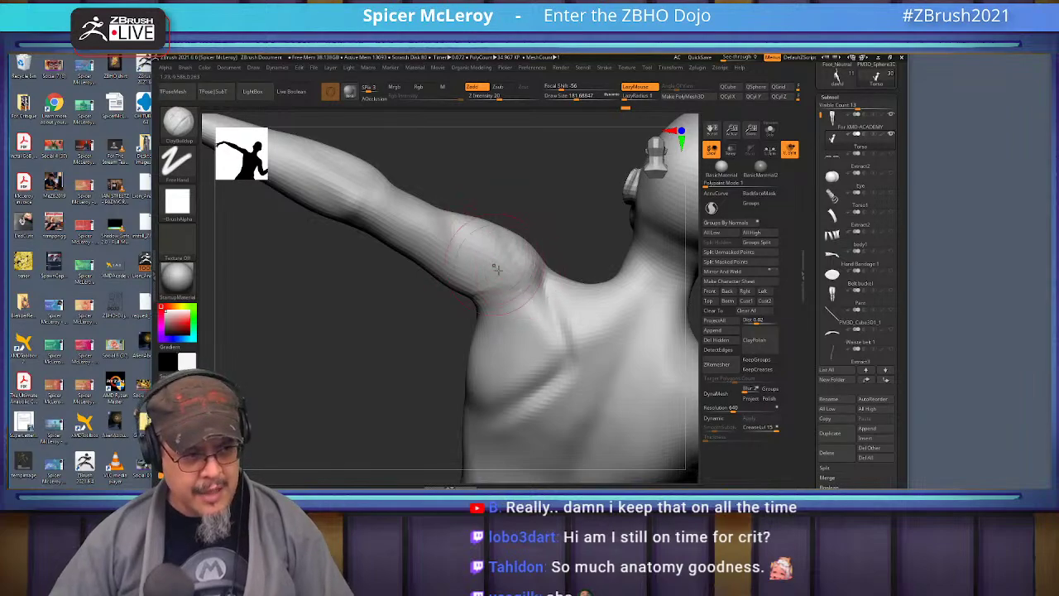
{"action": "left_click_drag", "start_coordinate": [493, 300], "coordinate": [453, 269], "text": "shift"}
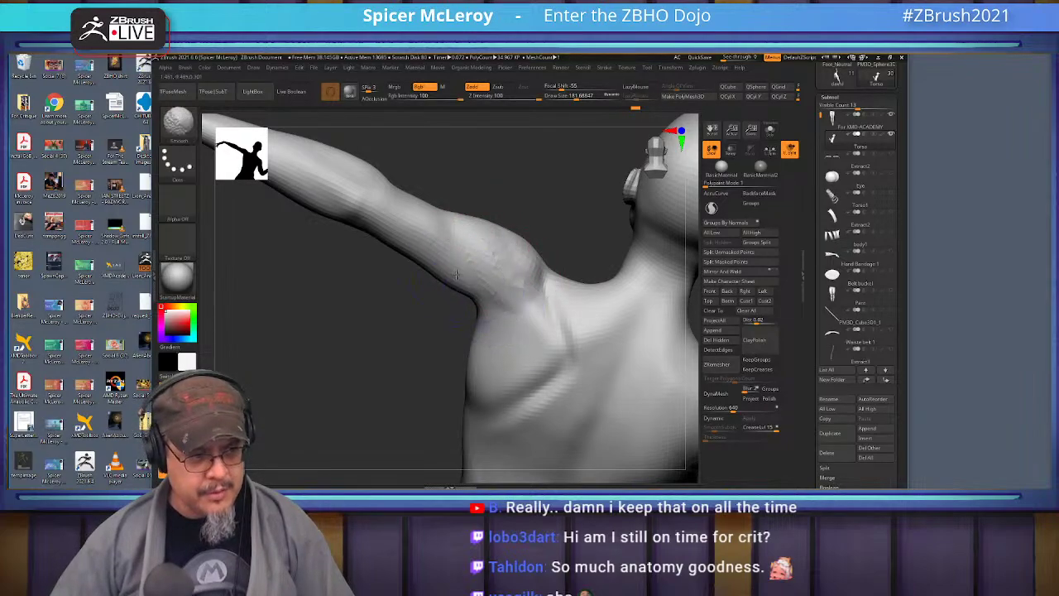
{"action": "mouse_move", "coordinate": [495, 228]}
{"action": "right_mouse_down"}
{"action": "mouse_move", "coordinate": [520, 248]}
{"action": "mouse_move", "coordinate": [490, 248]}
{"action": "mouse_move", "coordinate": [508, 295]}
{"action": "mouse_move", "coordinate": [517, 276]}
{"action": "mouse_move", "coordinate": [486, 257]}
{"action": "mouse_move", "coordinate": [500, 285]}
{"action": "mouse_move", "coordinate": [486, 333]}
{"action": "mouse_move", "coordinate": [522, 228]}
{"action": "right_mouse_up"}
{"action": "key", "text": "f"}
{"action": "mouse_move", "coordinate": [508, 267]}
{"action": "right_mouse_down"}
{"action": "mouse_move", "coordinate": [435, 235]}
{"action": "mouse_move", "coordinate": [473, 265]}
{"action": "mouse_move", "coordinate": [489, 302]}
{"action": "mouse_move", "coordinate": [413, 331]}
{"action": "right_mouse_up"}
{"action": "right_click_drag", "start_coordinate": [505, 290], "coordinate": [433, 253]}
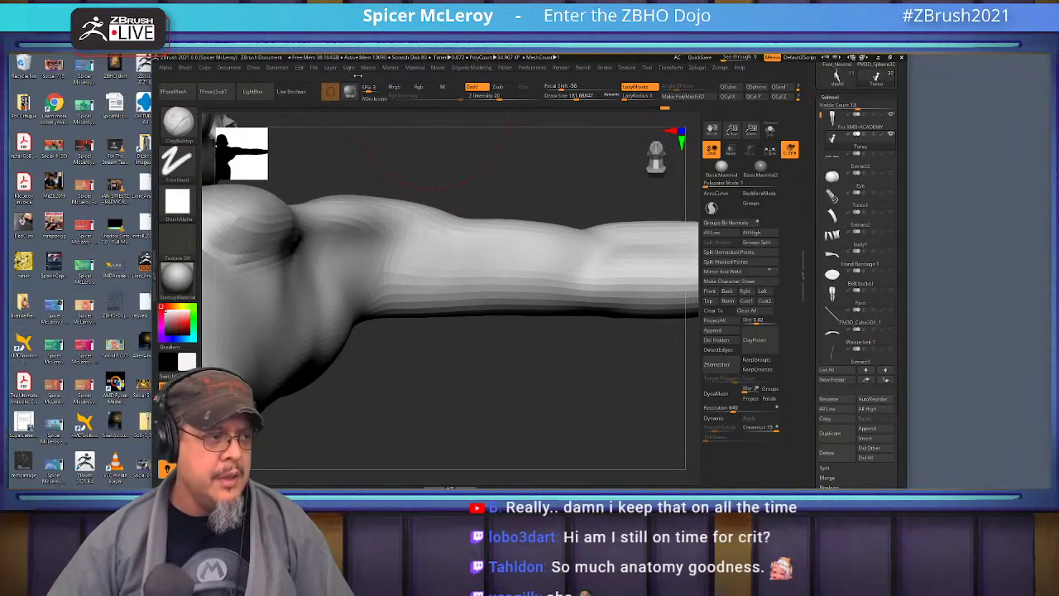
- Load the Ryan_Kingslien_Anatomy_Model tool from the LightBox library and enlarge the program window
{"action": "left_click", "coordinate": [255, 92]}
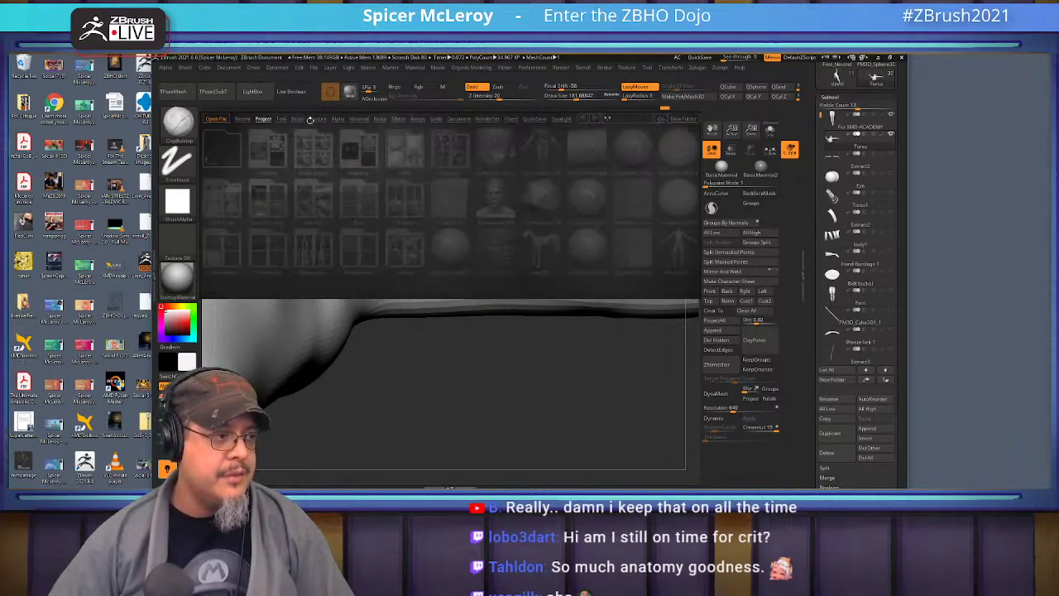
{"action": "left_click", "coordinate": [278, 119]}
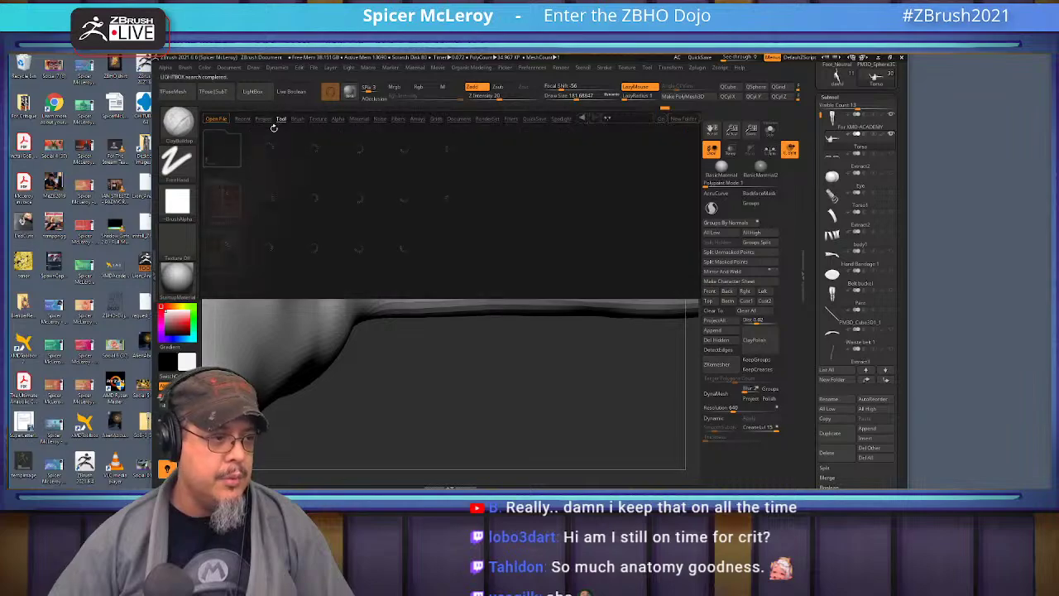
{"action": "double_click", "coordinate": [404, 244]}
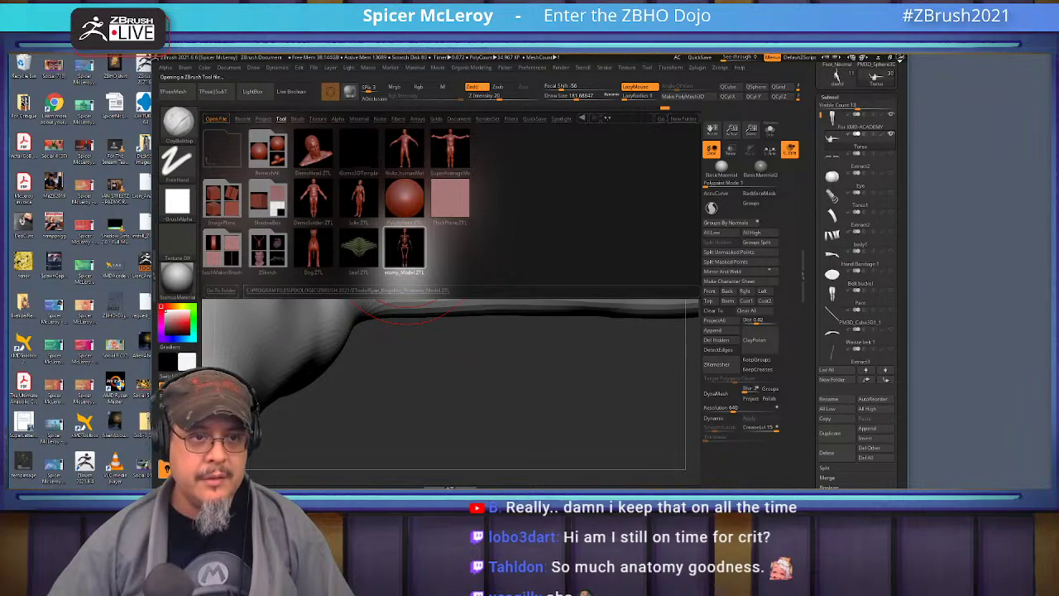
{"action": "left_click", "coordinate": [889, 57]}
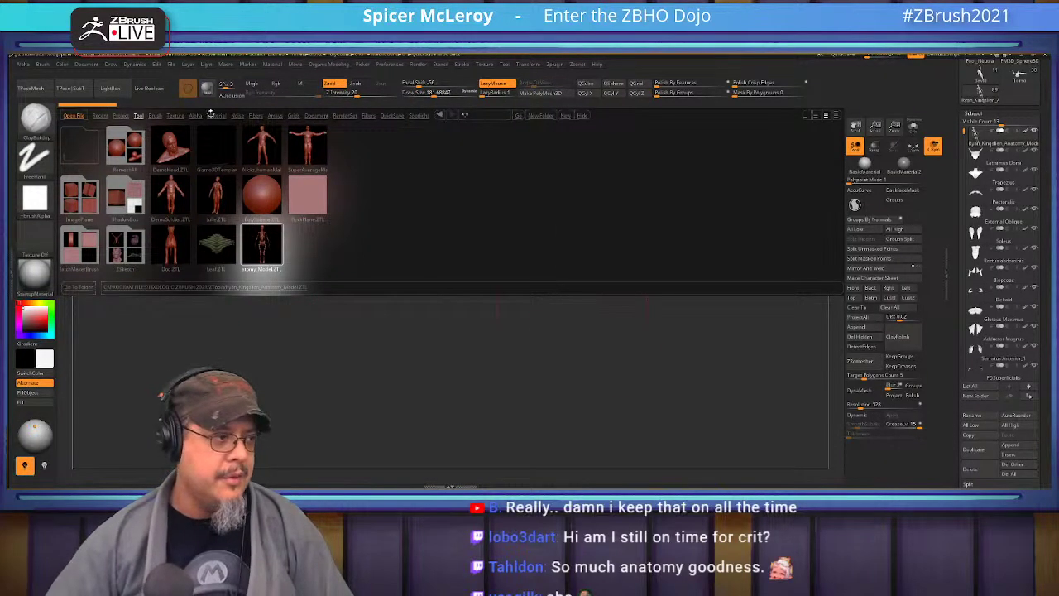
{"action": "left_click", "coordinate": [107, 95]}
- Examine the anatomy model's muscles and isolate its skeleton subtool to view the bones
{"action": "key", "text": "f"}
{"action": "left_click_drag", "start_coordinate": [660, 271], "coordinate": [670, 344]}
{"action": "left_click_drag", "start_coordinate": [619, 245], "coordinate": [692, 245], "text": "alt"}
{"action": "mouse_move", "coordinate": [660, 159]}
{"action": "left_mouse_down", "text": "alt"}
{"action": "mouse_move", "coordinate": [652, 281]}
{"action": "mouse_move", "coordinate": [674, 277]}
{"action": "mouse_move", "coordinate": [641, 253]}
{"action": "mouse_move", "coordinate": [677, 227]}
{"action": "mouse_move", "coordinate": [666, 251]}
{"action": "mouse_move", "coordinate": [686, 274]}
{"action": "mouse_move", "coordinate": [697, 213]}
{"action": "mouse_move", "coordinate": [693, 245]}
{"action": "left_mouse_up", "text": "alt"}
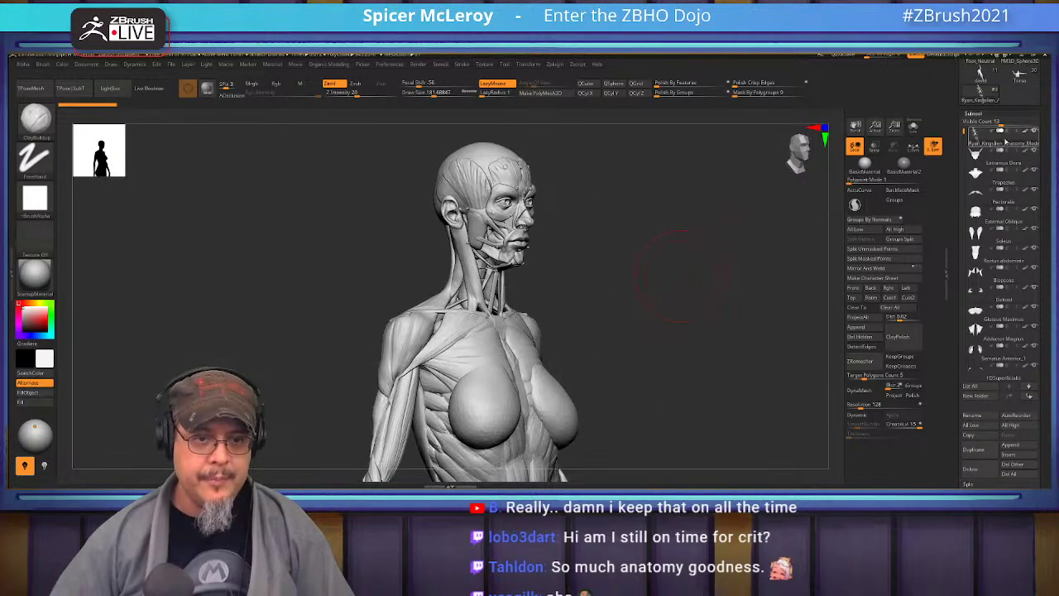
{"action": "left_click", "coordinate": [916, 129]}
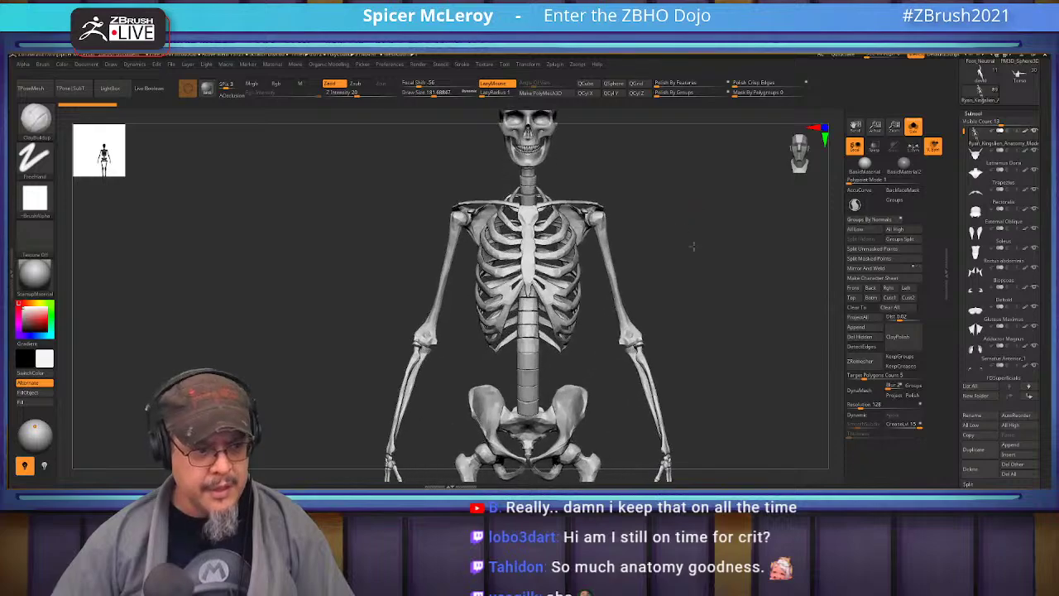
{"action": "left_click_drag", "start_coordinate": [691, 304], "coordinate": [532, 343], "text": "alt"}
{"action": "left_click_drag", "start_coordinate": [602, 221], "coordinate": [718, 235]}
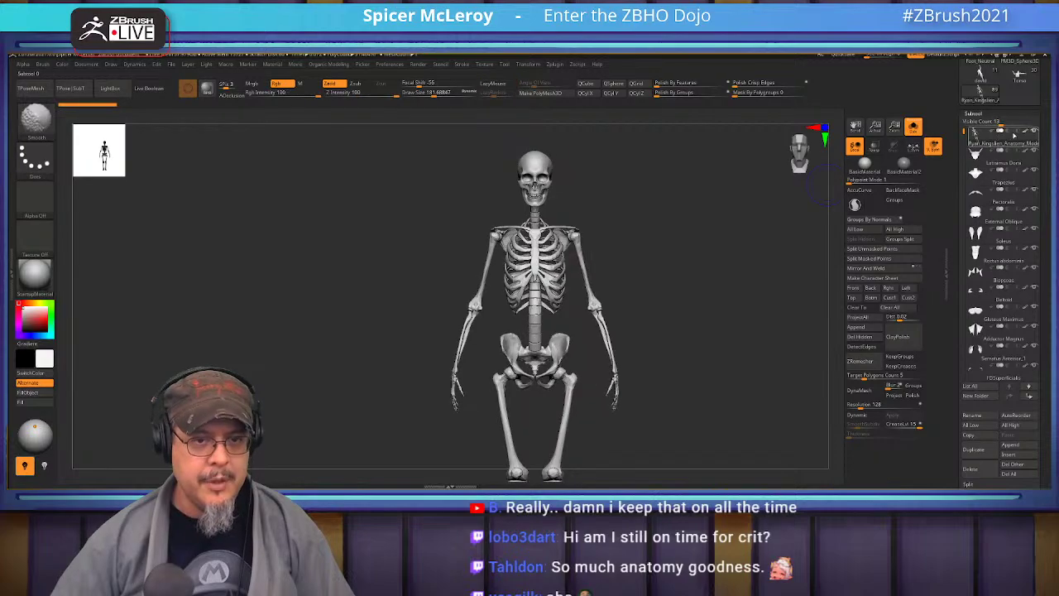
- Switch back to the Torso tool and frame the figure in view
{"action": "left_click_drag", "start_coordinate": [1033, 125], "coordinate": [1034, 218]}
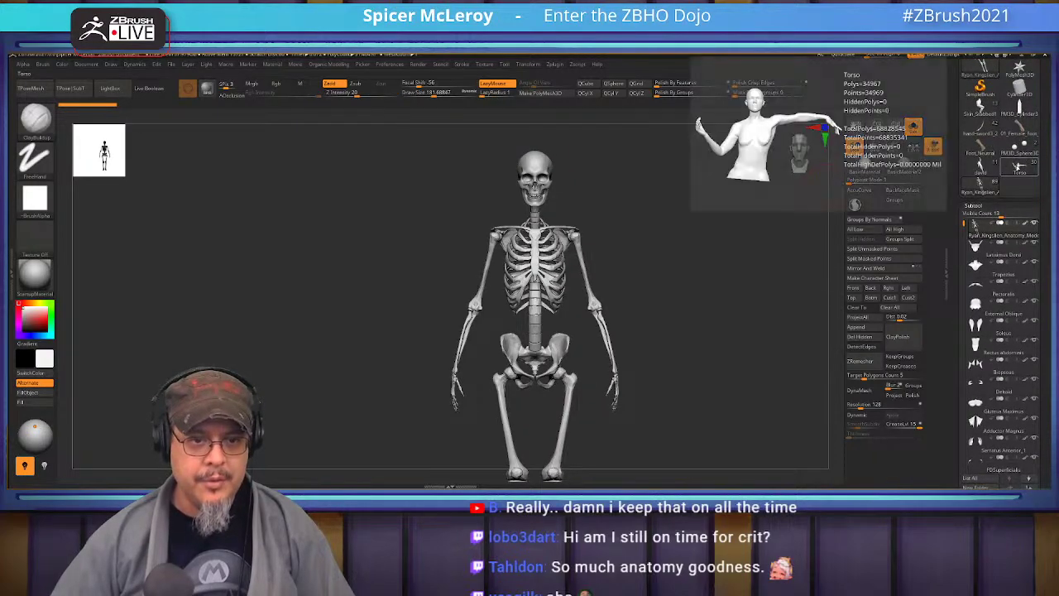
{"action": "left_click", "coordinate": [1017, 166]}
{"action": "key", "text": "f"}
{"action": "left_click_drag", "start_coordinate": [699, 347], "coordinate": [661, 326], "text": "alt"}
- Insert the Ryan_Kingslien_Anatomy_Model skeleton as a subtool directly below the Torso subtool
{"action": "mouse_move", "coordinate": [965, 223]}
{"action": "left_mouse_down"}
{"action": "mouse_move", "coordinate": [957, 393]}
{"action": "mouse_move", "coordinate": [962, 223]}
{"action": "left_mouse_up"}
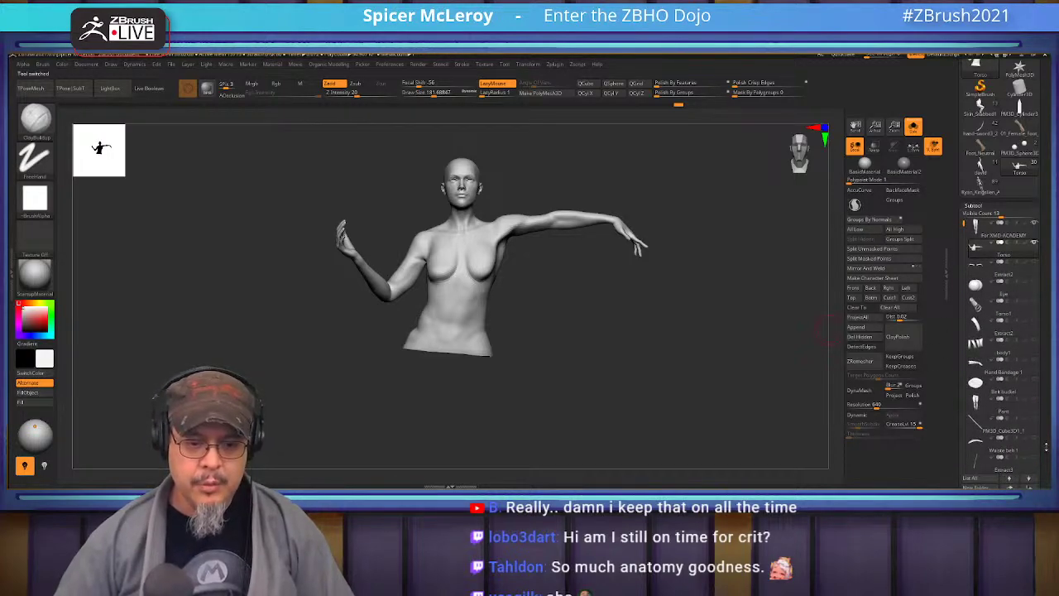
{"action": "left_click_drag", "start_coordinate": [1047, 451], "coordinate": [1036, 411]}
{"action": "left_click", "coordinate": [1014, 483]}
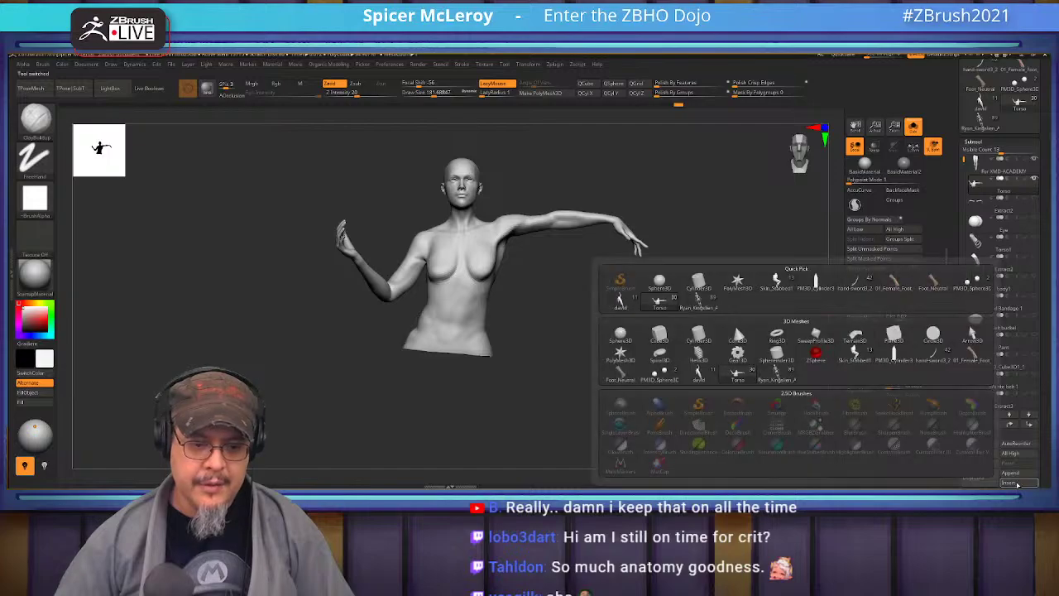
{"action": "left_click", "coordinate": [700, 300]}
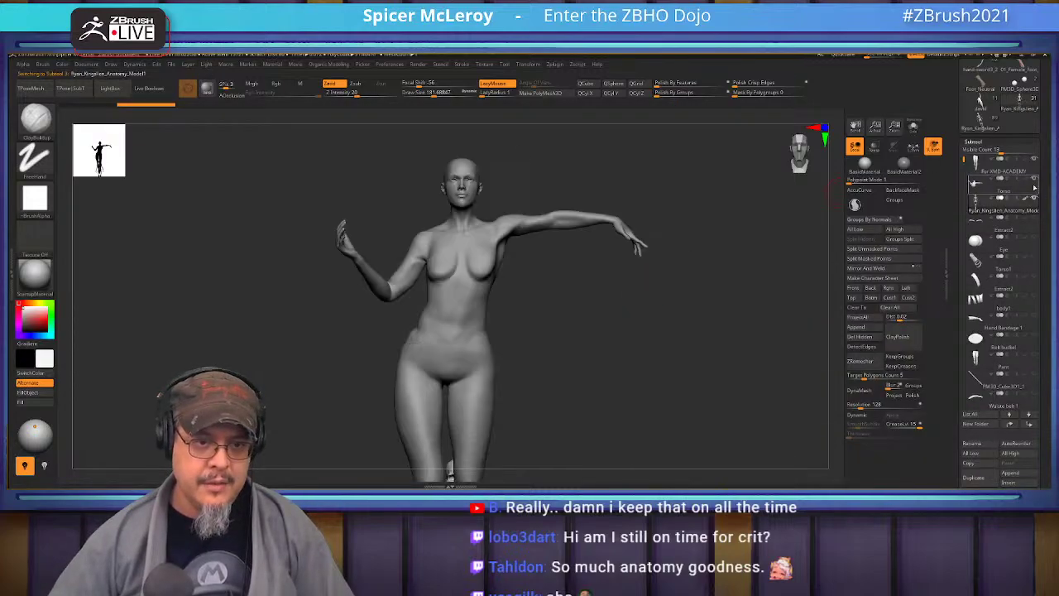
- Isolate the inserted skeleton and place its transform pivot at the top of the sternum, between the collarbones
{"action": "mouse_move", "coordinate": [743, 302]}
{"action": "left_mouse_down", "text": "alt"}
{"action": "mouse_move", "coordinate": [708, 326]}
{"action": "mouse_move", "coordinate": [791, 235]}
{"action": "left_mouse_up", "text": "alt"}
{"action": "key", "text": "w"}
{"action": "left_click_drag", "start_coordinate": [652, 279], "coordinate": [629, 311], "text": "alt"}
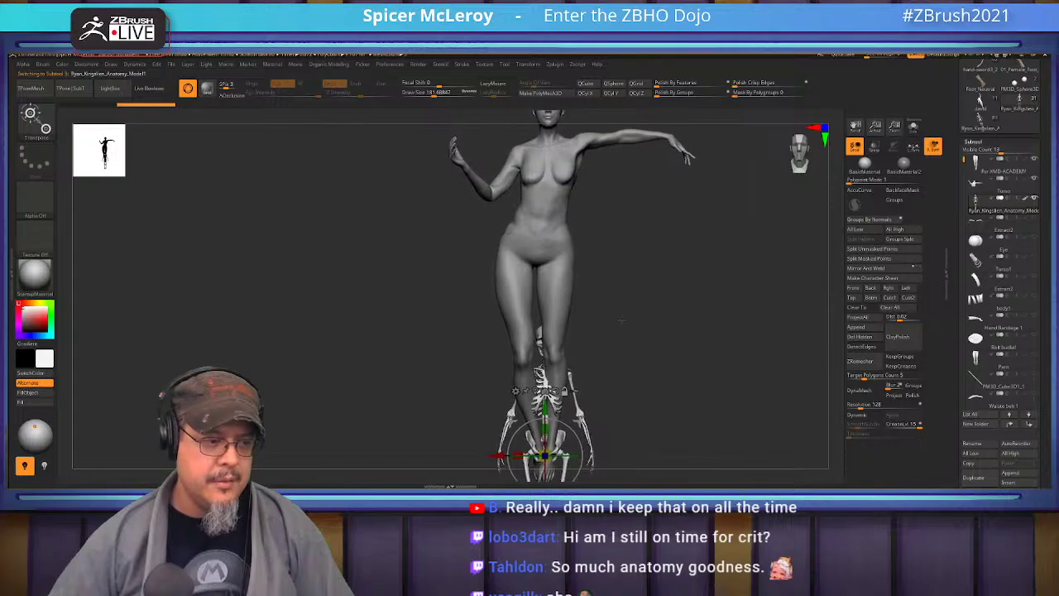
{"action": "left_click_drag", "start_coordinate": [545, 418], "coordinate": [544, 331]}
{"action": "left_click", "coordinate": [913, 127]}
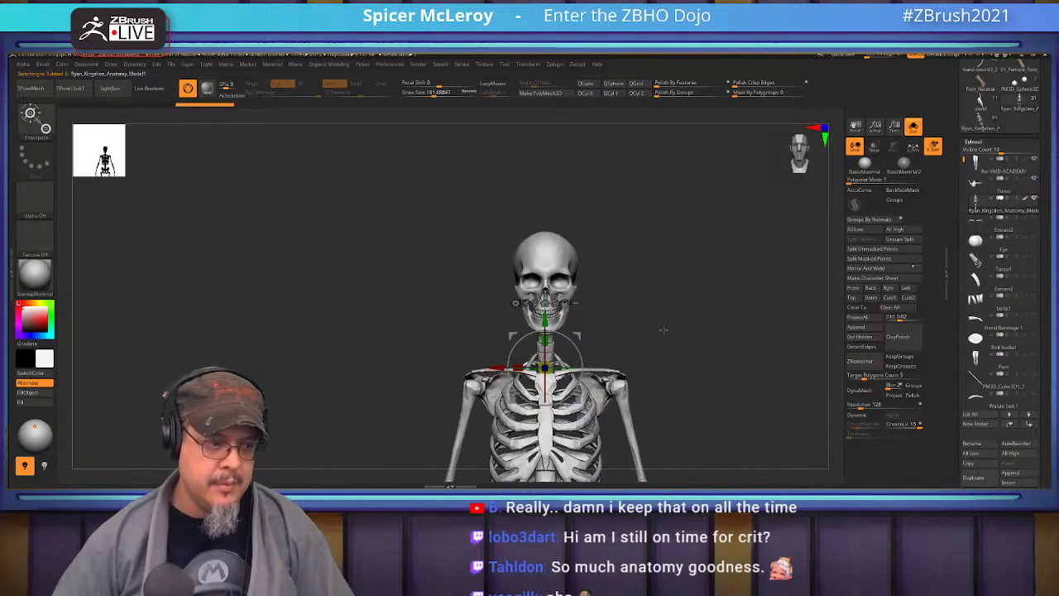
{"action": "left_click_drag", "start_coordinate": [713, 223], "coordinate": [807, 282], "text": "alt"}
{"action": "left_click_drag", "start_coordinate": [598, 250], "coordinate": [597, 259], "text": "alt"}
{"action": "left_click_drag", "start_coordinate": [759, 248], "coordinate": [718, 347]}
{"action": "left_click_drag", "start_coordinate": [633, 330], "coordinate": [648, 338], "text": "alt"}
{"action": "left_click_drag", "start_coordinate": [775, 268], "coordinate": [629, 165], "text": "shift"}
{"action": "left_click", "coordinate": [912, 126]}
- Raise the skeleton into the figure and centre it on the pit of the neck
{"action": "left_click_drag", "start_coordinate": [707, 210], "coordinate": [725, 252], "text": "alt"}
{"action": "left_click_drag", "start_coordinate": [633, 322], "coordinate": [628, 177]}
{"action": "left_click_drag", "start_coordinate": [709, 268], "coordinate": [704, 331], "text": "alt"}
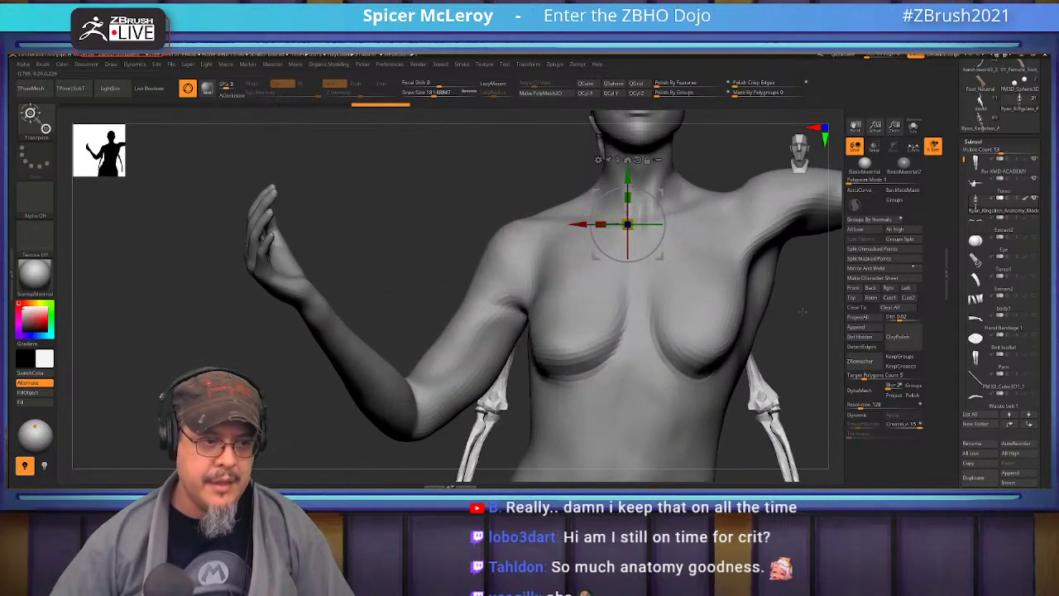
{"action": "left_click_drag", "start_coordinate": [577, 218], "coordinate": [575, 276], "text": "alt"}
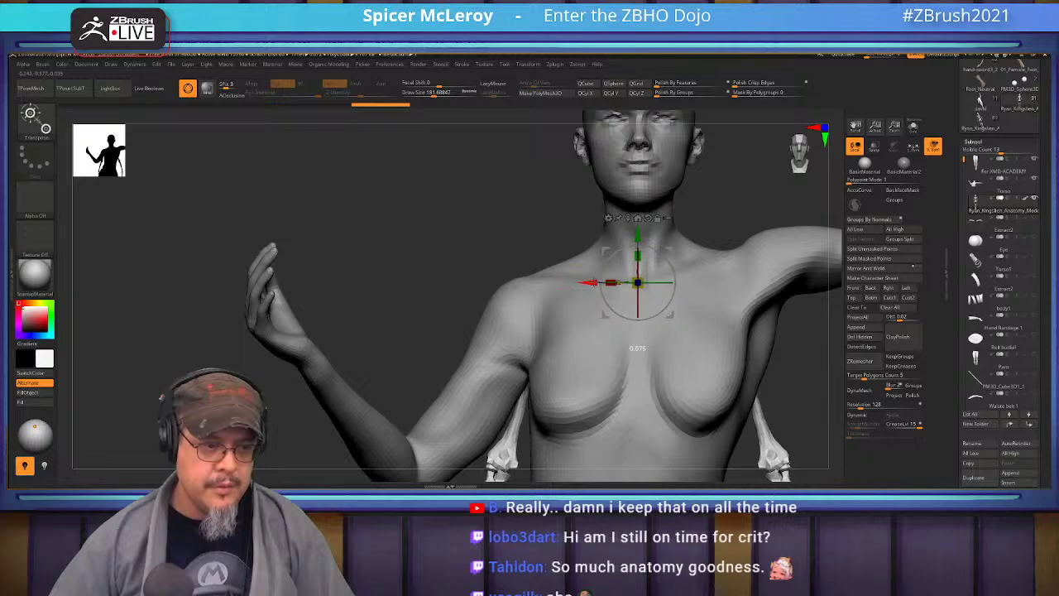
{"action": "left_click_drag", "start_coordinate": [584, 282], "coordinate": [596, 282]}
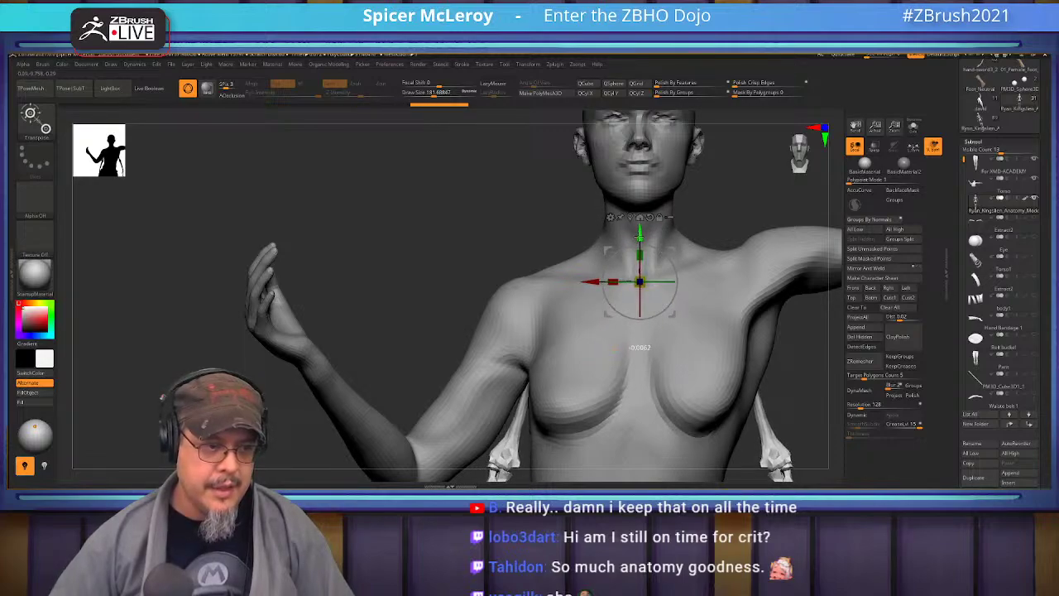
- Turn on transparency and scale the skeleton up uniformly until its shoulders and ribcage fit the torso's width
{"action": "left_click", "coordinate": [873, 145]}
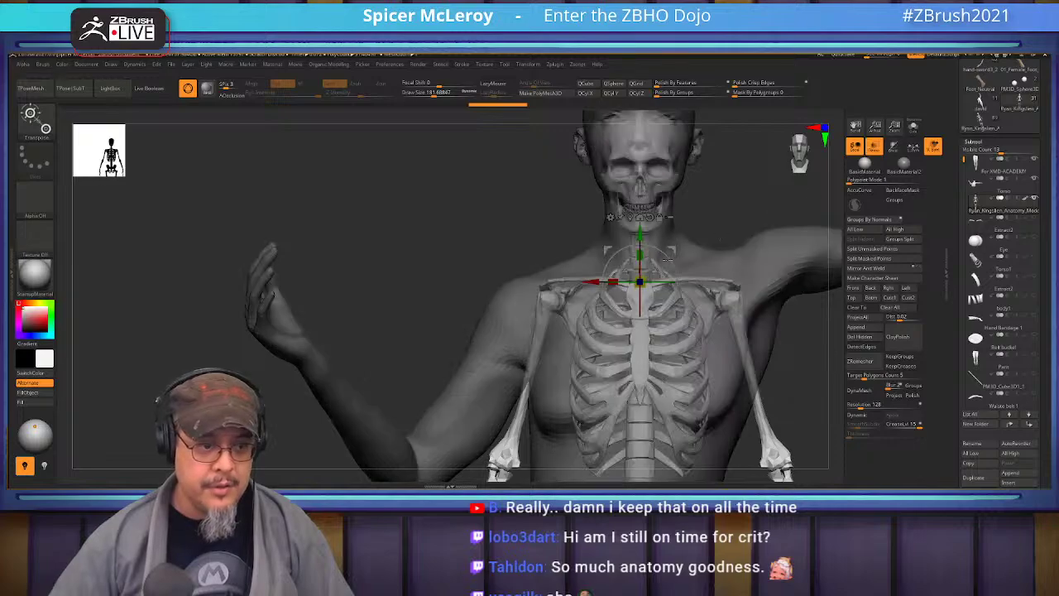
{"action": "left_click_drag", "start_coordinate": [639, 281], "coordinate": [495, 276]}
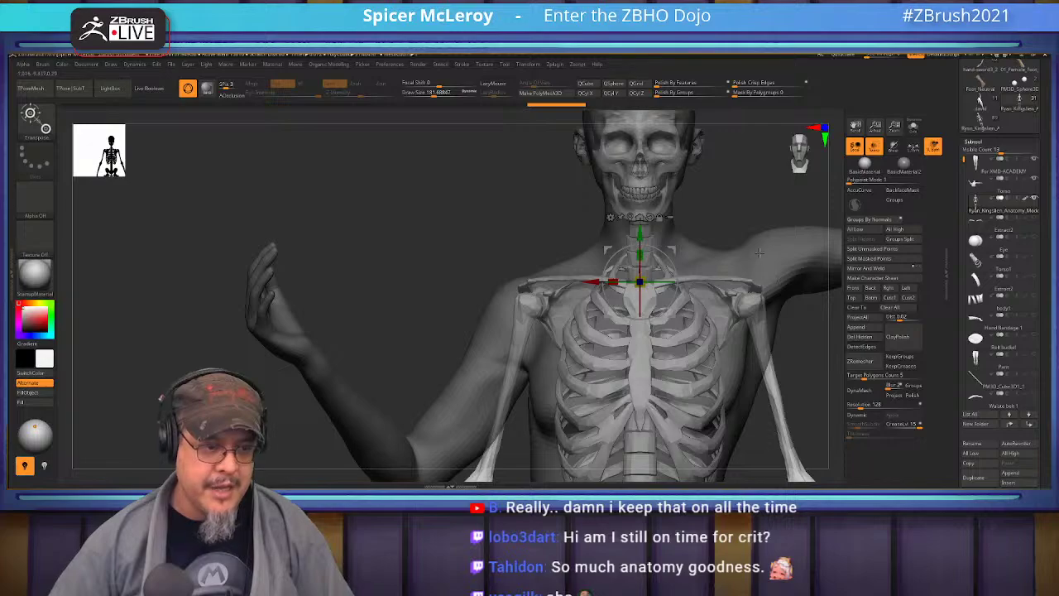
{"action": "key", "text": "q"}
- Working from the side, shift the skeleton forward into the torso and rotate it slightly to follow the body
{"action": "mouse_move", "coordinate": [728, 186]}
{"action": "left_mouse_down", "text": "alt"}
{"action": "mouse_move", "coordinate": [718, 223]}
{"action": "mouse_move", "coordinate": [747, 290]}
{"action": "mouse_move", "coordinate": [751, 264]}
{"action": "mouse_move", "coordinate": [768, 339]}
{"action": "mouse_move", "coordinate": [736, 308]}
{"action": "mouse_move", "coordinate": [712, 313]}
{"action": "left_mouse_up", "text": "alt"}
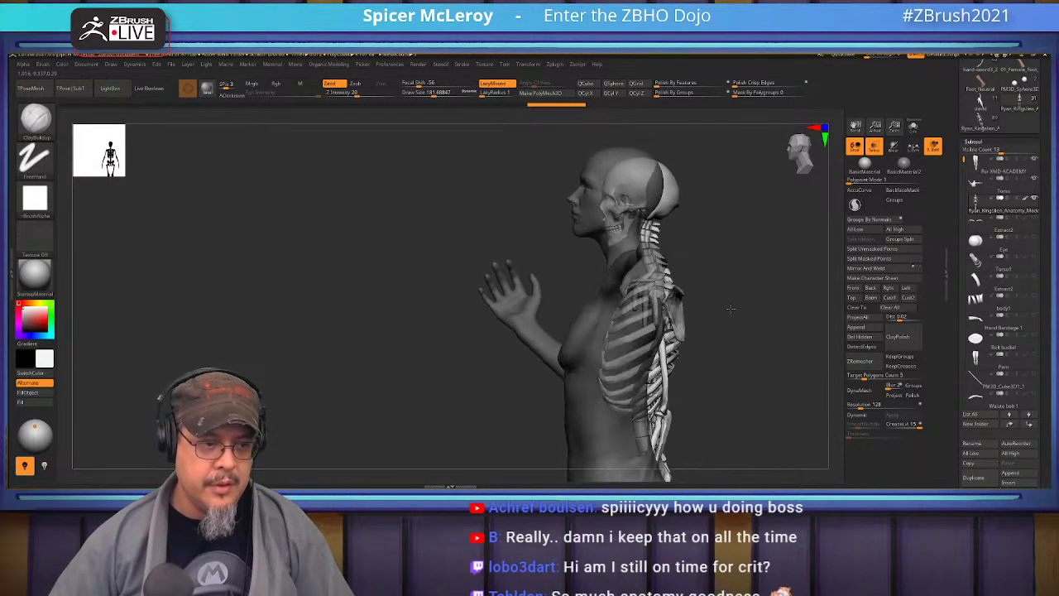
{"action": "key", "text": "w"}
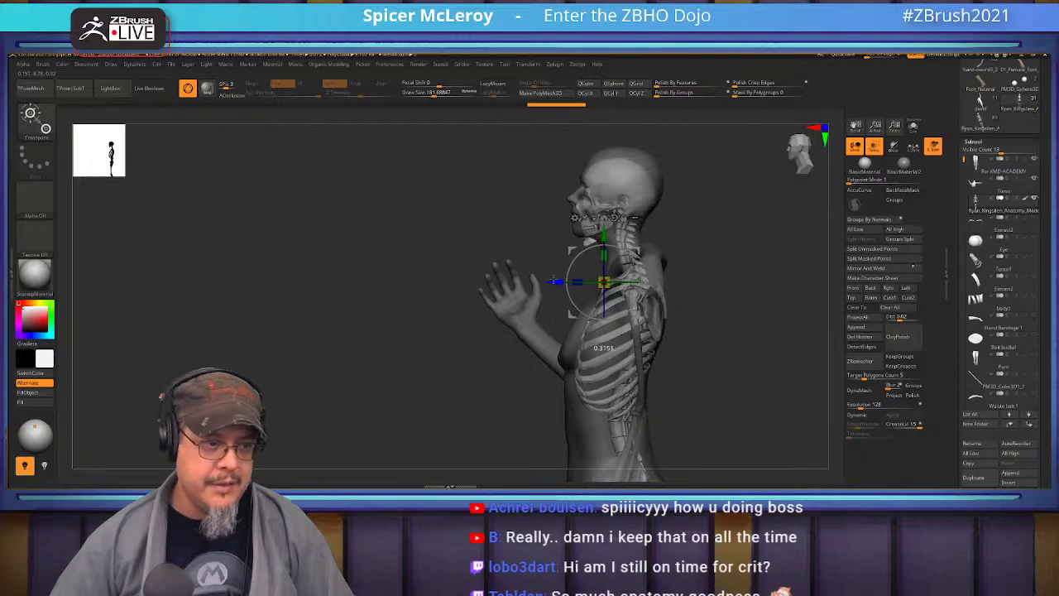
{"action": "key", "text": "q"}
{"action": "left_click_drag", "start_coordinate": [700, 293], "coordinate": [699, 255]}
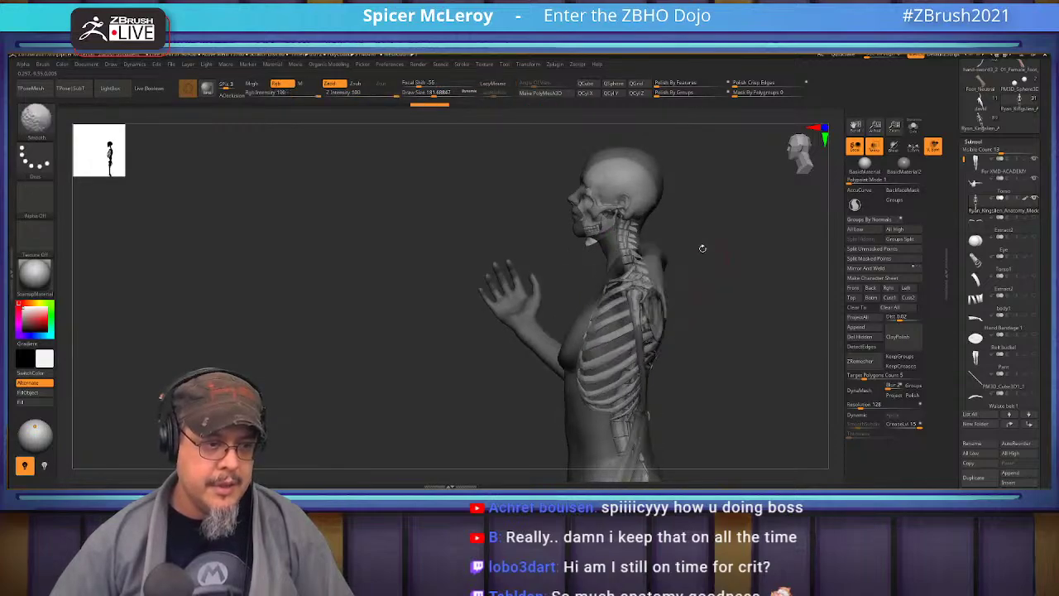
{"action": "key", "text": "w"}
{"action": "left_click_drag", "start_coordinate": [637, 268], "coordinate": [641, 274]}
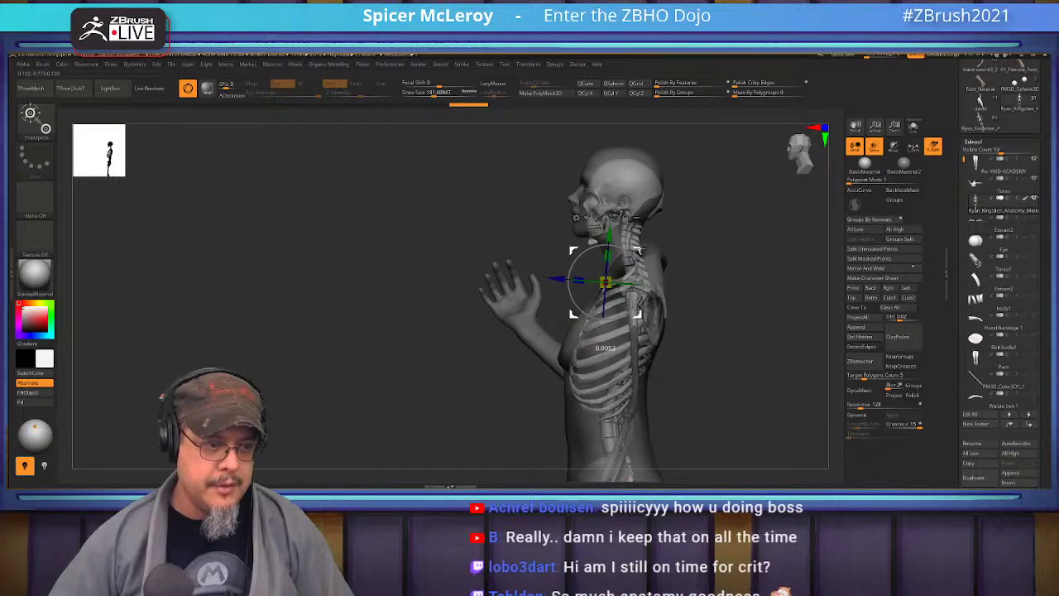
{"action": "key", "text": "q"}
- Inspect the ribcage inside the torso, study the contortionist spine X-ray in Chrome, and return to ZBrush
{"action": "mouse_move", "coordinate": [717, 273]}
{"action": "left_mouse_down", "text": "shift"}
{"action": "mouse_move", "coordinate": [711, 298]}
{"action": "mouse_move", "coordinate": [733, 331]}
{"action": "mouse_move", "coordinate": [751, 281]}
{"action": "mouse_move", "coordinate": [751, 226]}
{"action": "left_mouse_up", "text": "shift"}
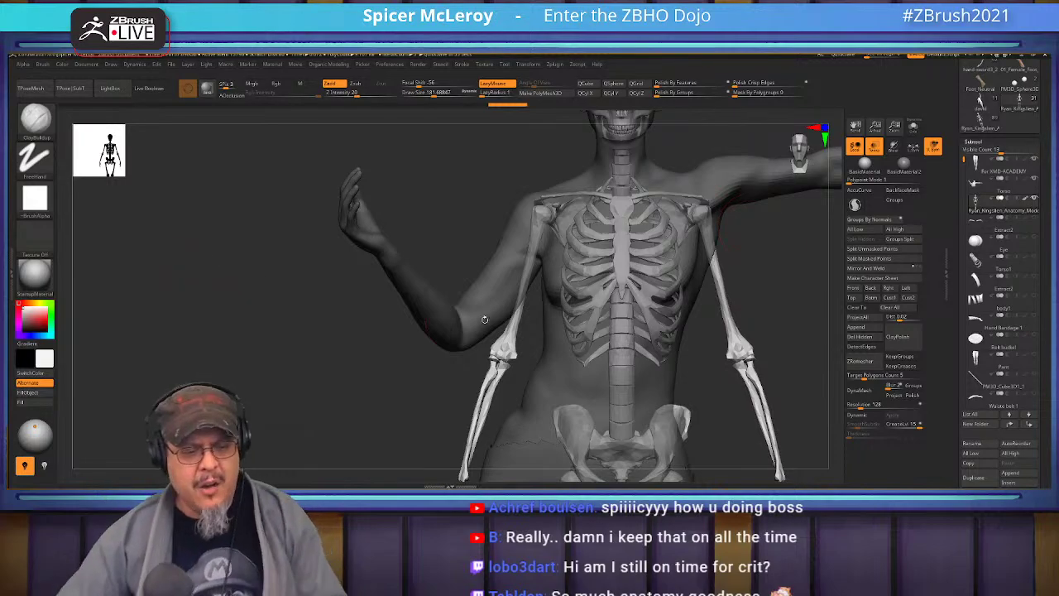
{"action": "left_click_drag", "start_coordinate": [730, 284], "coordinate": [600, 288]}
{"action": "right_click_drag", "start_coordinate": [600, 288], "coordinate": [576, 451], "text": "ctrl"}
{"action": "right_click_drag", "start_coordinate": [529, 365], "coordinate": [417, 343], "text": "alt"}
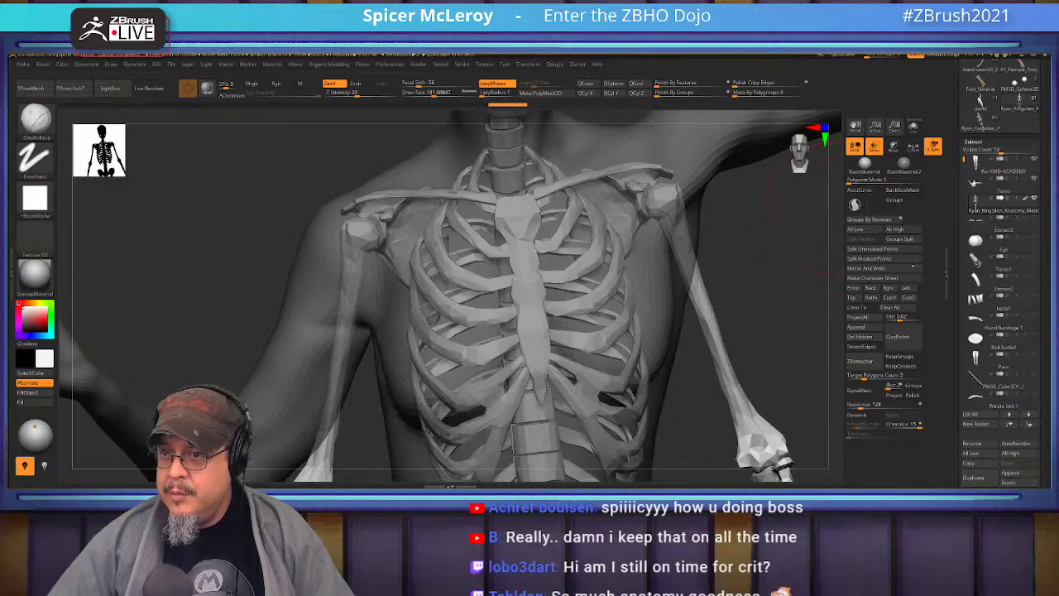
{"action": "left_click_drag", "start_coordinate": [1047, 61], "coordinate": [578, 55]}
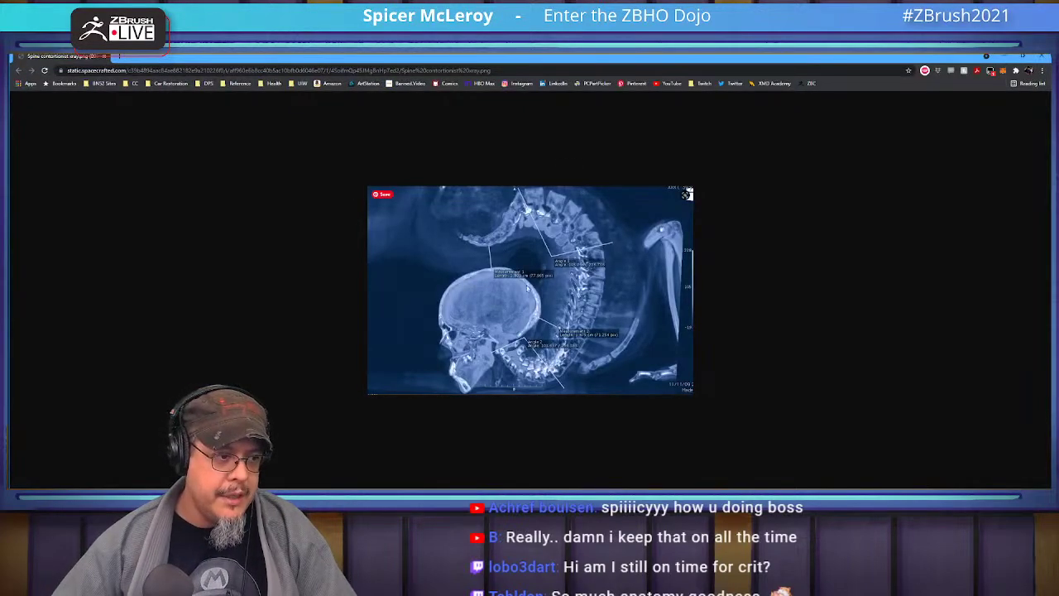
{"action": "scroll", "coordinate": [560, 277], "scroll_direction": "up", "scroll_amount": 4, "text": "ctrl"}
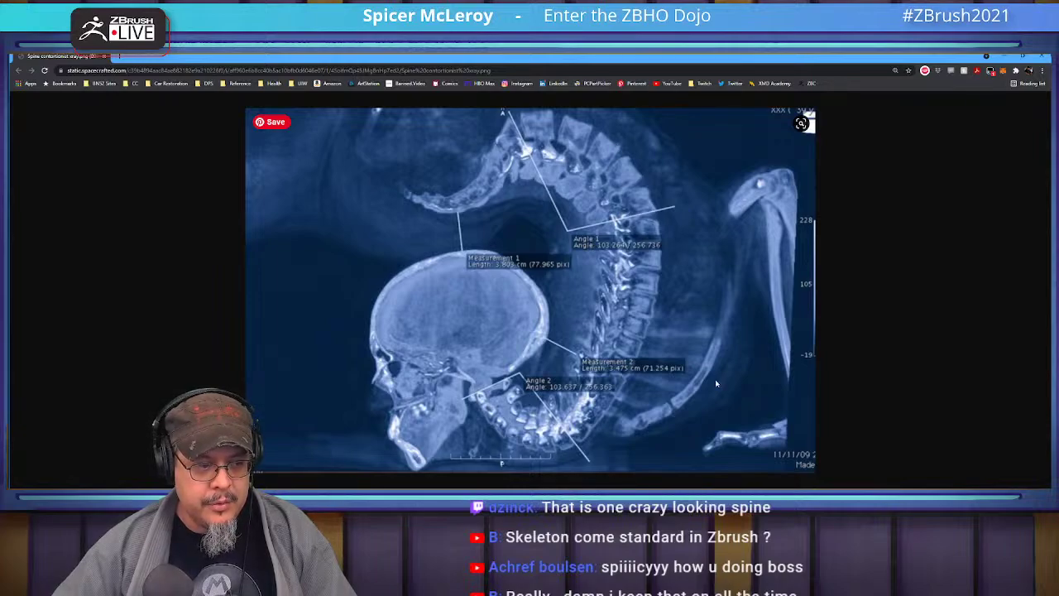
{"action": "key", "text": "alt+Tab"}
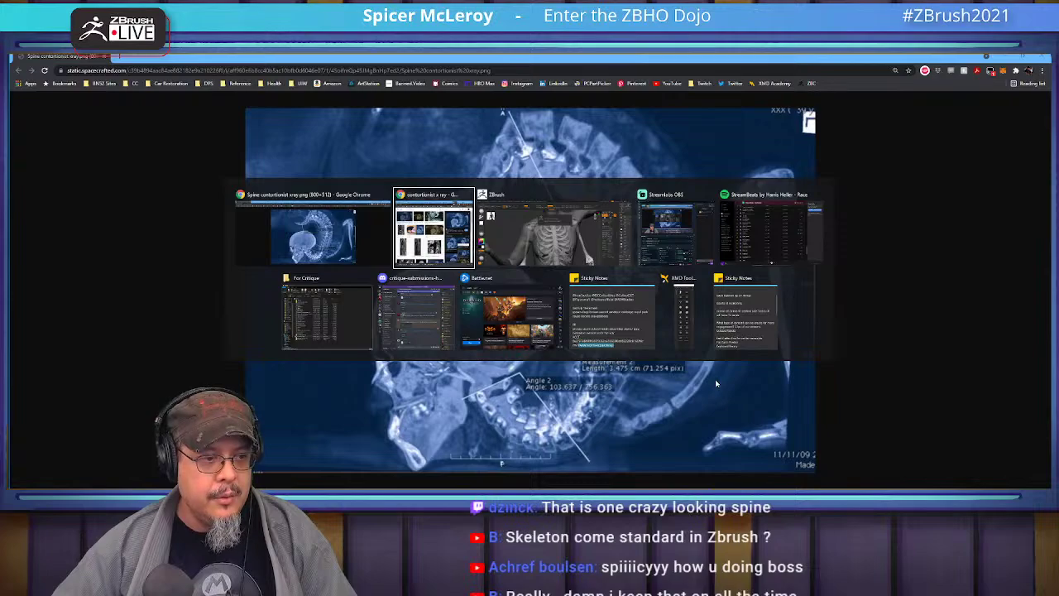
{"action": "key", "text": "Escape"}
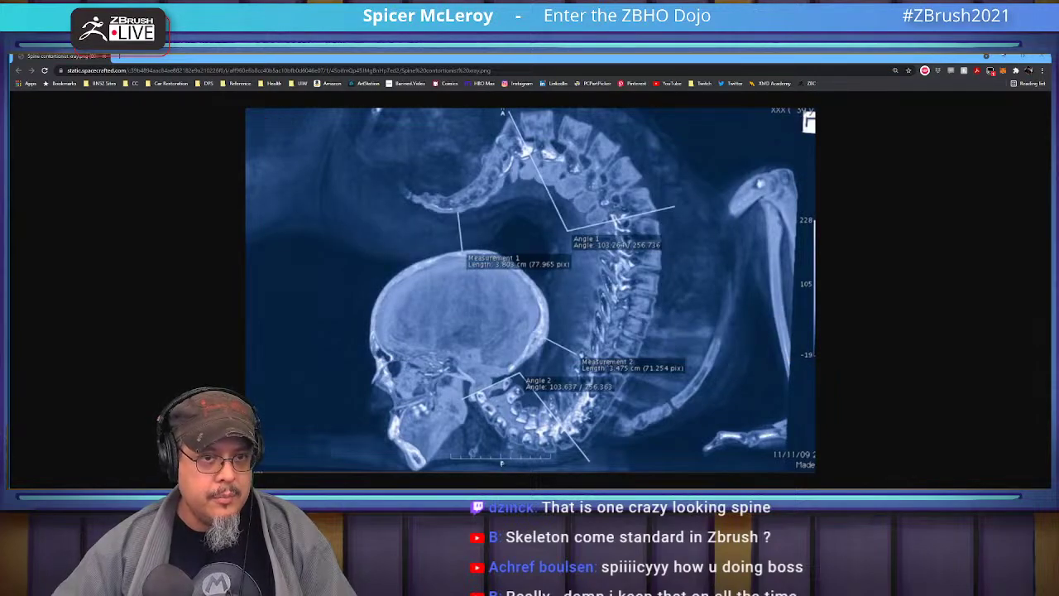
{"action": "key", "text": "alt+Tab"}
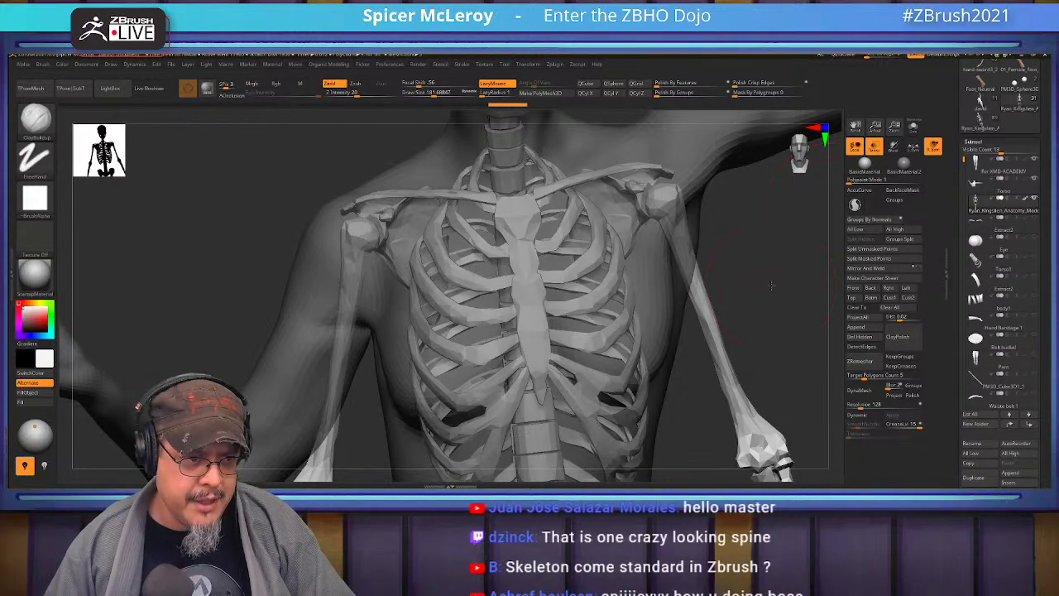
- Isolate the skeleton, mask its skull and neck vertebrae, and show the rest of the bones again
{"action": "left_click_drag", "start_coordinate": [773, 286], "coordinate": [769, 279], "text": "shift"}
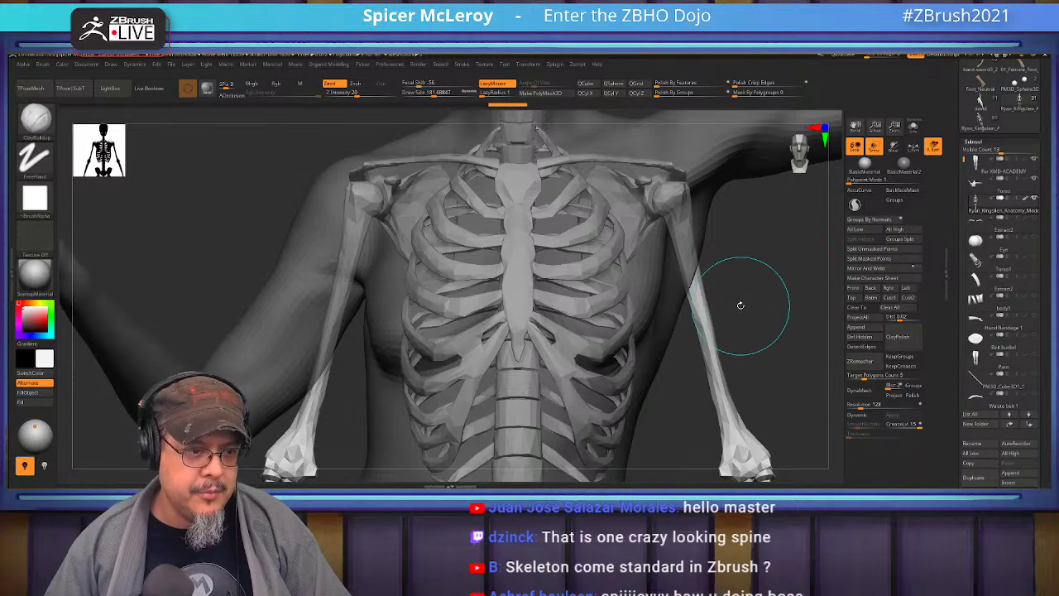
{"action": "key", "text": "f"}
{"action": "mouse_move", "coordinate": [548, 243]}
{"action": "left_mouse_down", "text": "alt"}
{"action": "mouse_move", "coordinate": [671, 348]}
{"action": "mouse_move", "coordinate": [676, 319]}
{"action": "mouse_move", "coordinate": [736, 332]}
{"action": "mouse_move", "coordinate": [738, 306]}
{"action": "left_mouse_up", "text": "alt"}
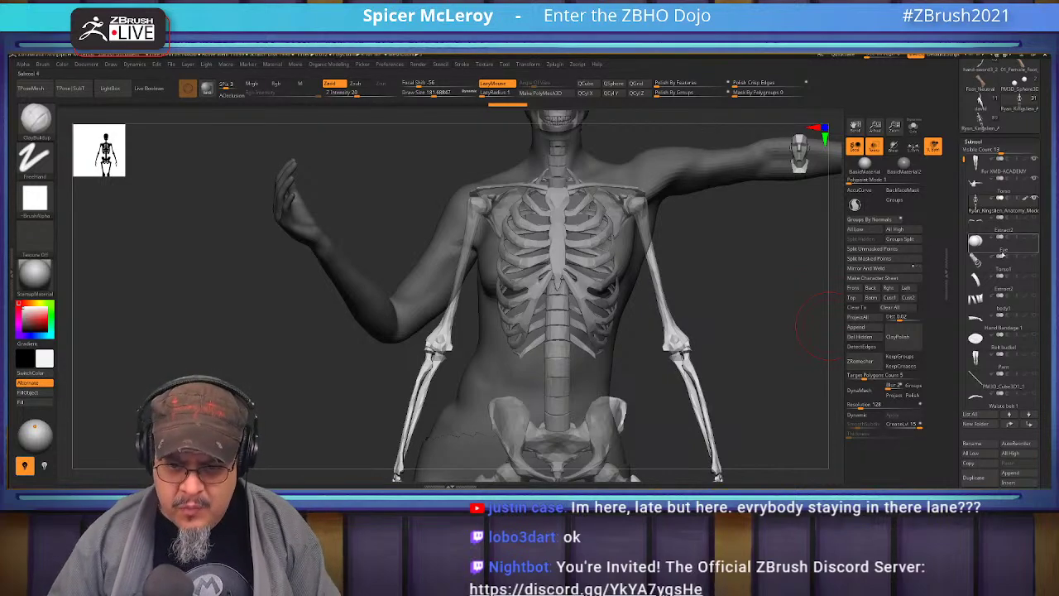
{"action": "left_click_drag", "start_coordinate": [742, 268], "coordinate": [697, 276], "text": "alt"}
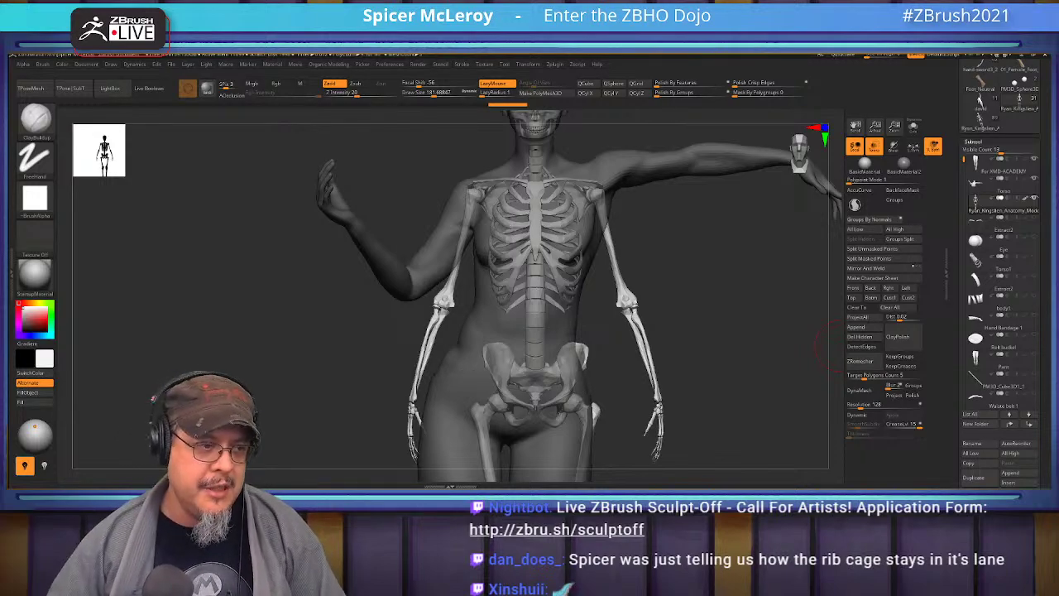
{"action": "left_click_drag", "start_coordinate": [680, 272], "coordinate": [621, 204], "text": "alt"}
{"action": "left_click_drag", "start_coordinate": [676, 139], "coordinate": [736, 323], "text": "alt"}
{"action": "left_click", "coordinate": [913, 127]}
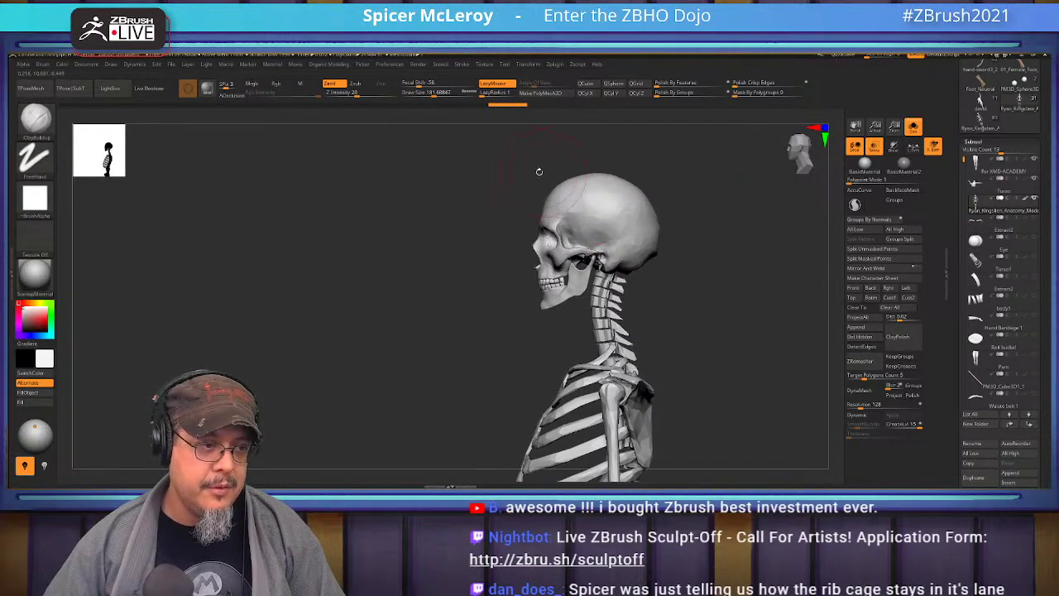
{"action": "left_click_drag", "start_coordinate": [479, 155], "coordinate": [727, 337], "text": "ctrl+shift"}
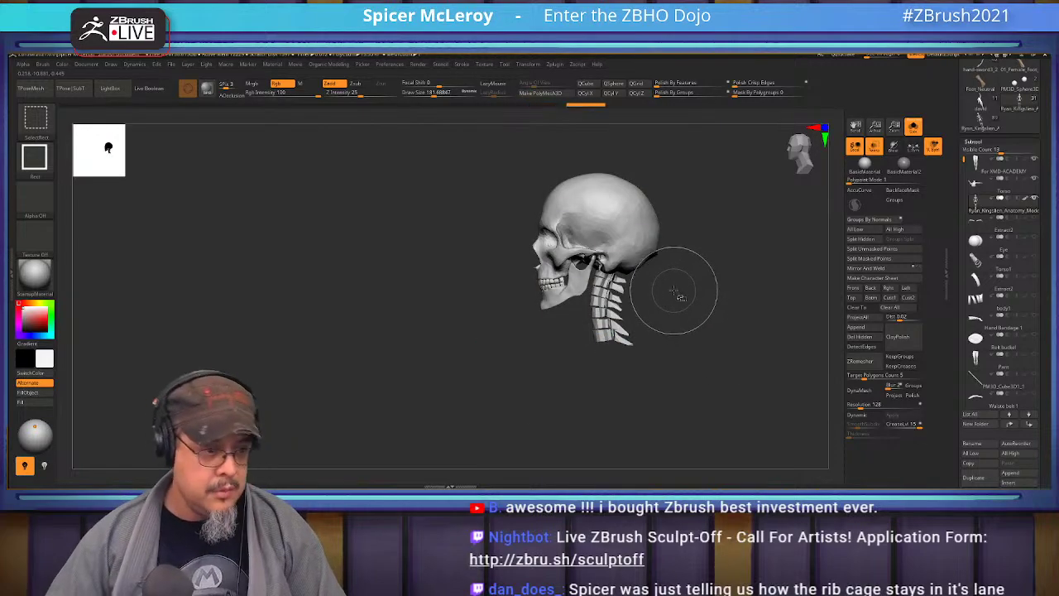
{"action": "left_click", "coordinate": [689, 317], "text": "ctrl"}
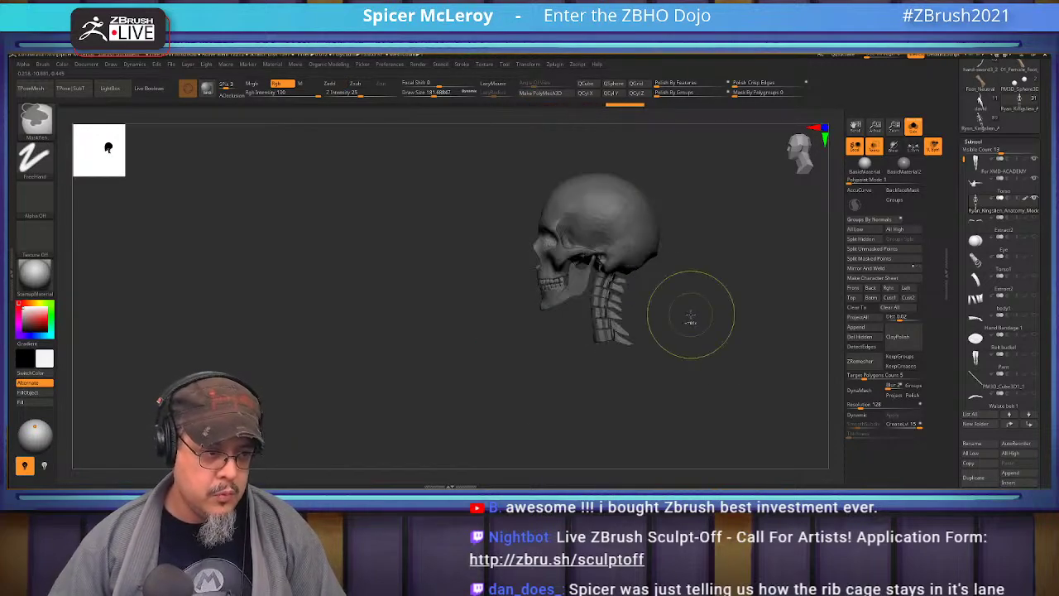
{"action": "left_click", "coordinate": [695, 316], "text": "ctrl+shift"}
- Set the pivot at the base of the neck, rotate the unmasked ribcage and body slightly, and show all subtools
{"action": "left_click_drag", "start_coordinate": [685, 312], "coordinate": [630, 298]}
{"action": "key", "text": "w"}
{"action": "left_click_drag", "start_coordinate": [562, 288], "coordinate": [563, 258], "text": "alt"}
{"action": "left_click_drag", "start_coordinate": [676, 253], "coordinate": [645, 277], "text": "shift"}
{"action": "left_click", "coordinate": [618, 239]}
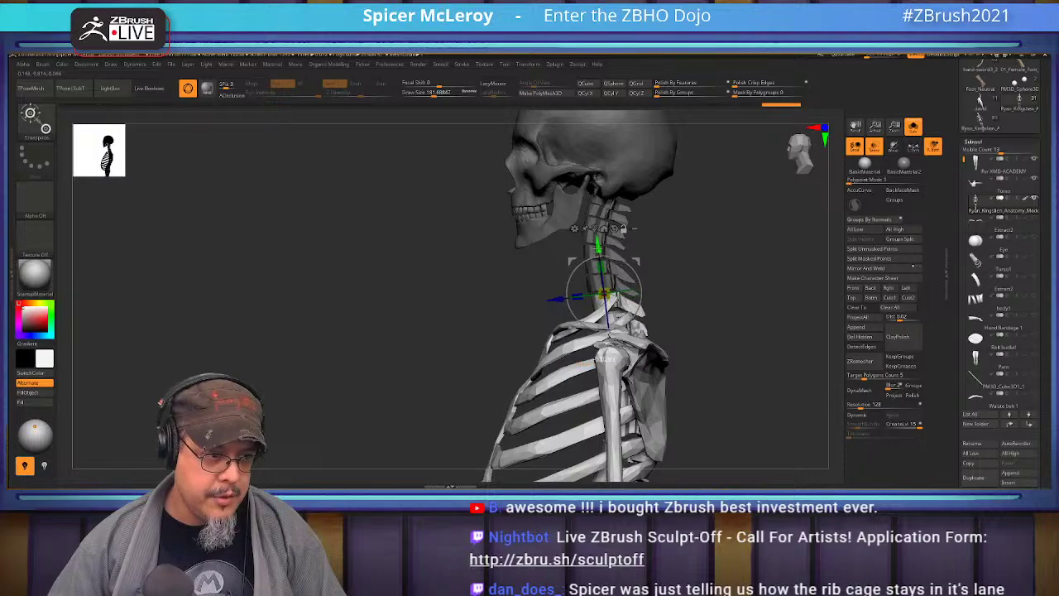
{"action": "mouse_move", "coordinate": [702, 244]}
{"action": "left_mouse_down", "text": "shift"}
{"action": "mouse_move", "coordinate": [728, 248]}
{"action": "mouse_move", "coordinate": [667, 243]}
{"action": "mouse_move", "coordinate": [689, 193]}
{"action": "mouse_move", "coordinate": [664, 205]}
{"action": "left_mouse_up", "text": "shift"}
{"action": "left_click", "coordinate": [916, 134]}
- Make Torso the active subtool and lower the drawing preferences' Back Opacity to about 0.44
{"action": "key", "text": "q"}
{"action": "mouse_move", "coordinate": [742, 263]}
{"action": "left_mouse_down", "text": "alt"}
{"action": "mouse_move", "coordinate": [737, 229]}
{"action": "mouse_move", "coordinate": [748, 262]}
{"action": "mouse_move", "coordinate": [676, 350]}
{"action": "mouse_move", "coordinate": [713, 316]}
{"action": "mouse_move", "coordinate": [778, 290]}
{"action": "mouse_move", "coordinate": [736, 291]}
{"action": "mouse_move", "coordinate": [739, 262]}
{"action": "mouse_move", "coordinate": [752, 267]}
{"action": "left_mouse_up", "text": "alt"}
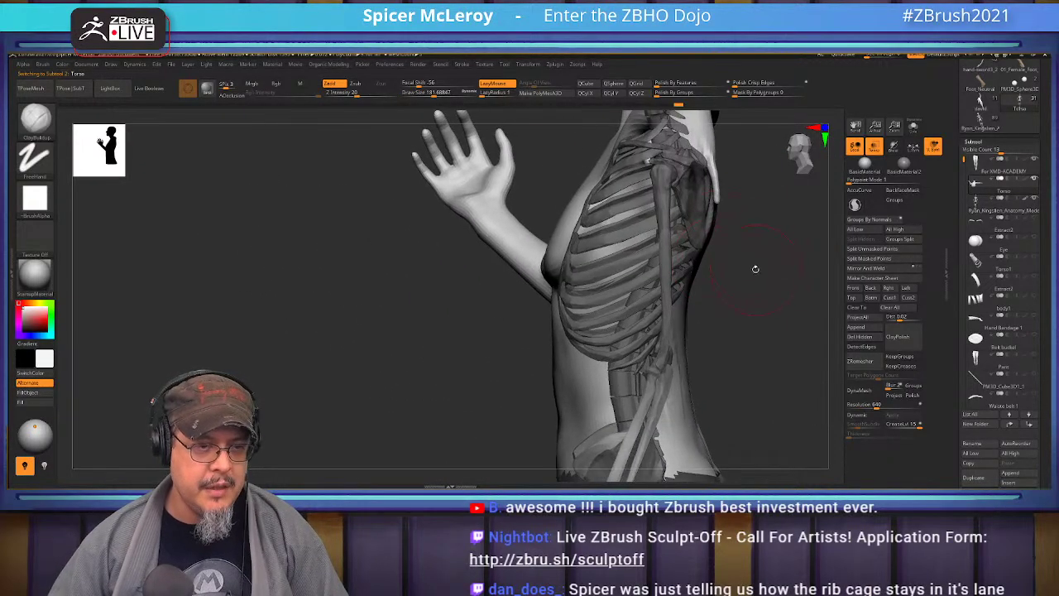
{"action": "left_click", "coordinate": [391, 64]}
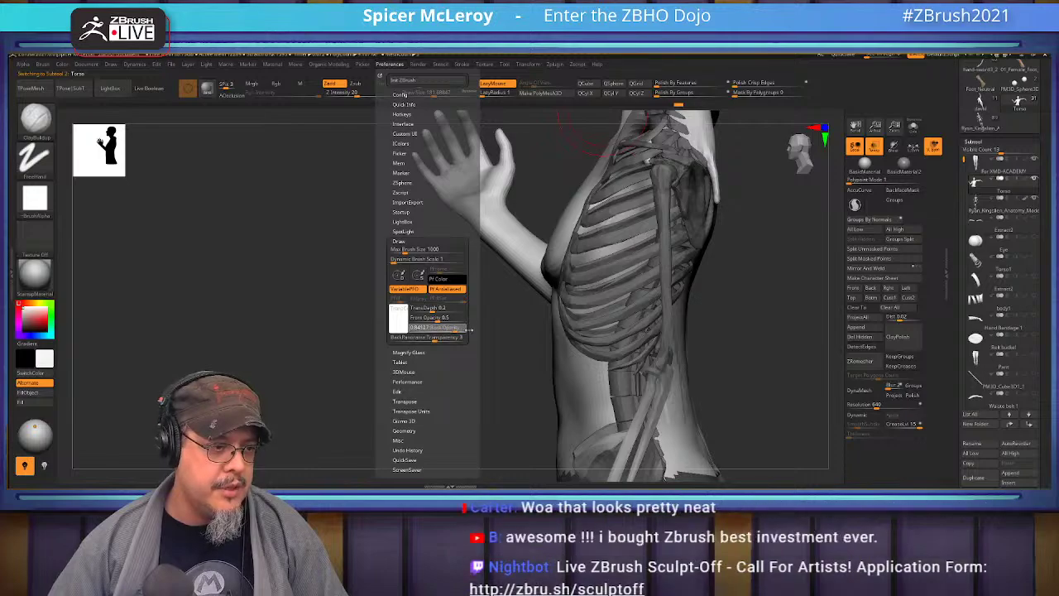
{"action": "mouse_move", "coordinate": [419, 332]}
{"action": "left_mouse_down"}
{"action": "mouse_move", "coordinate": [464, 330]}
{"action": "mouse_move", "coordinate": [423, 330]}
{"action": "mouse_move", "coordinate": [433, 330]}
{"action": "left_mouse_up"}
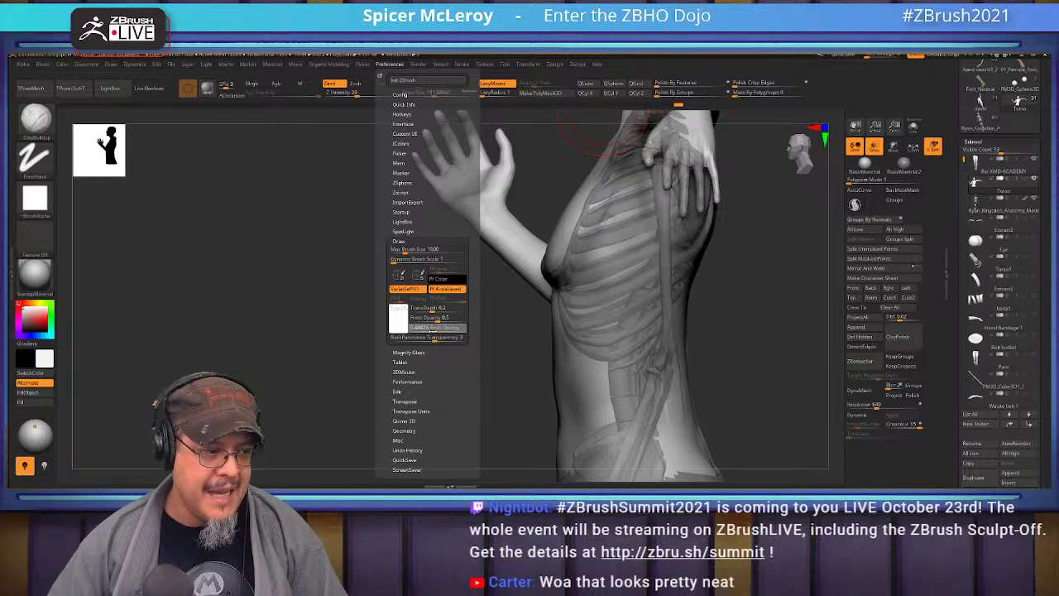
- Pull in both sides of the waist below the ribcage from the front with the Move brush
{"action": "mouse_move", "coordinate": [742, 300]}
{"action": "left_mouse_down"}
{"action": "mouse_move", "coordinate": [802, 306]}
{"action": "mouse_move", "coordinate": [776, 307]}
{"action": "mouse_move", "coordinate": [752, 288]}
{"action": "mouse_move", "coordinate": [733, 299]}
{"action": "left_mouse_up"}
{"action": "key", "text": "b"}
{"action": "key", "text": "m"}
{"action": "key", "text": "v"}
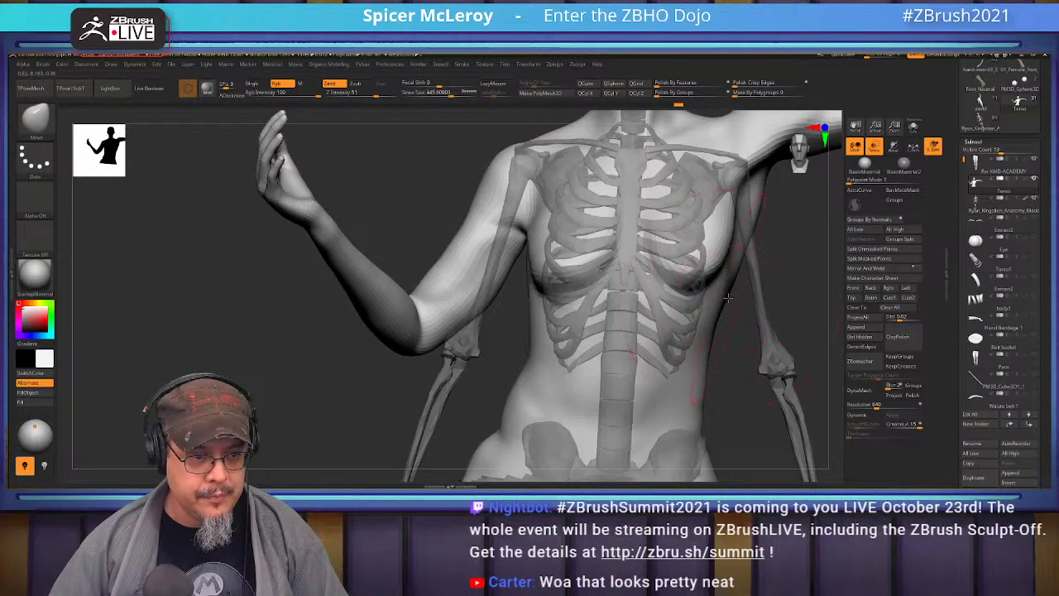
{"action": "left_click_drag", "start_coordinate": [701, 356], "coordinate": [666, 376]}
{"action": "left_click_drag", "start_coordinate": [537, 342], "coordinate": [552, 354]}
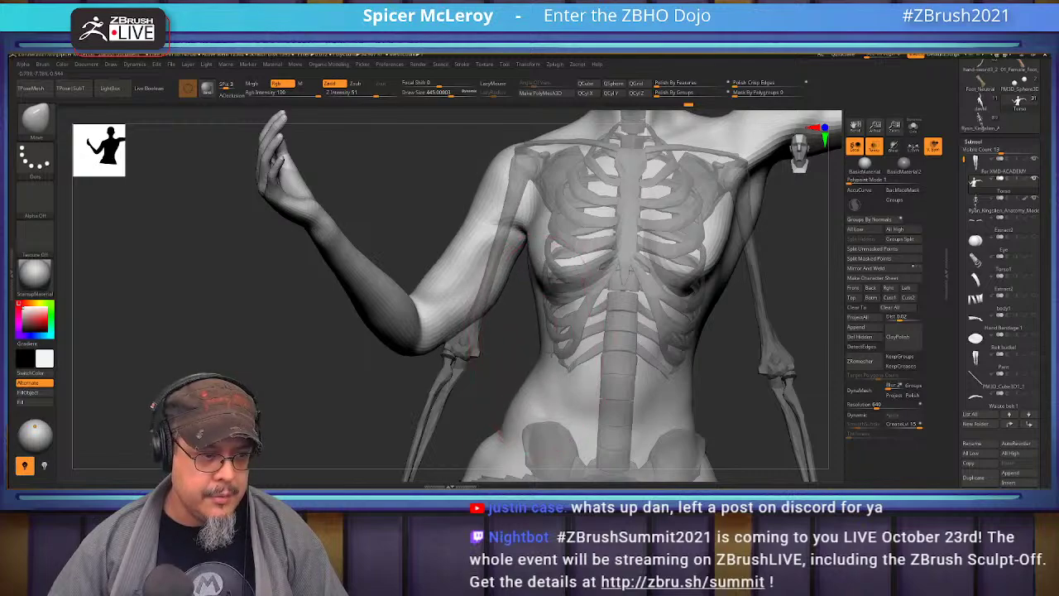
- Nudge the bent arm's upper arm slightly toward the torso with the Move brush
{"action": "right_click_drag", "start_coordinate": [554, 352], "coordinate": [583, 426], "text": "alt"}
{"action": "right_click_drag", "start_coordinate": [513, 329], "coordinate": [545, 321]}
{"action": "left_click_drag", "start_coordinate": [545, 321], "coordinate": [554, 319]}
{"action": "right_click_drag", "start_coordinate": [553, 321], "coordinate": [555, 337]}
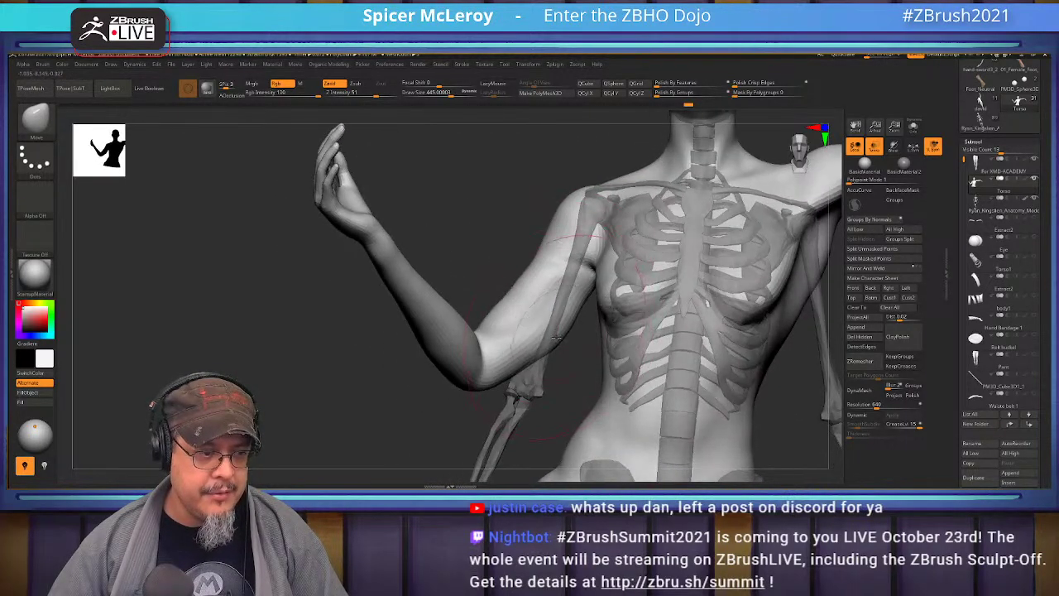
- Working from behind with a smaller Move brush, push the outstretched arm's armpit slightly inward and up
{"action": "key", "text": "bracketleft"}
{"action": "key", "text": "shift"}
{"action": "mouse_move", "coordinate": [579, 269]}
{"action": "right_mouse_down"}
{"action": "mouse_move", "coordinate": [701, 273]}
{"action": "mouse_move", "coordinate": [714, 235]}
{"action": "right_mouse_up"}
{"action": "key", "text": "shift"}
{"action": "right_click_drag", "start_coordinate": [487, 208], "coordinate": [532, 279], "text": "alt"}
{"action": "mouse_move", "coordinate": [466, 249]}
{"action": "left_mouse_down"}
{"action": "mouse_move", "coordinate": [496, 258]}
{"action": "mouse_move", "coordinate": [480, 241]}
{"action": "left_mouse_up"}
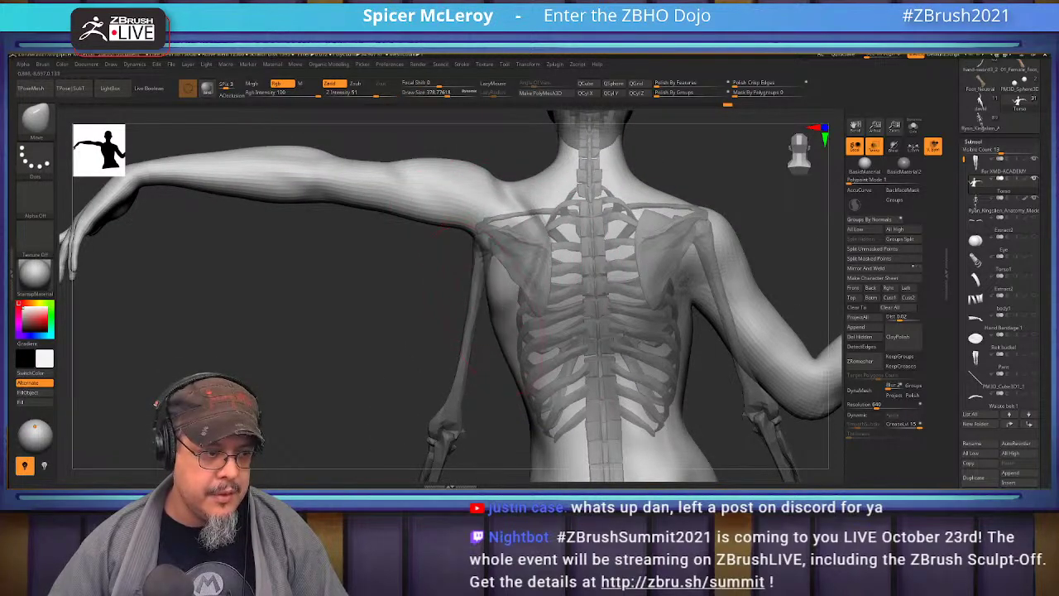
- Reduce the Draw Size to about 262 and compare the torso's surface without and with transparency over the ribs
{"action": "mouse_move", "coordinate": [681, 337]}
{"action": "right_mouse_down"}
{"action": "mouse_move", "coordinate": [456, 347]}
{"action": "mouse_move", "coordinate": [683, 237]}
{"action": "mouse_move", "coordinate": [662, 290]}
{"action": "mouse_move", "coordinate": [667, 268]}
{"action": "mouse_move", "coordinate": [666, 278]}
{"action": "right_mouse_up"}
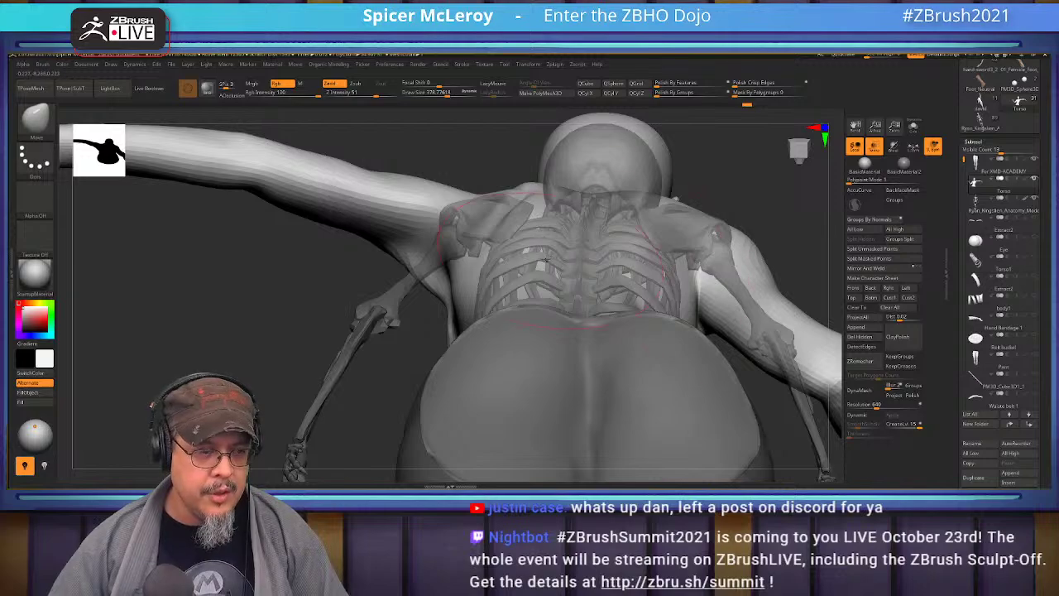
{"action": "left_click", "coordinate": [876, 151]}
{"action": "key", "text": "s"}
{"action": "mouse_move", "coordinate": [663, 294]}
{"action": "left_mouse_down"}
{"action": "mouse_move", "coordinate": [654, 294]}
{"action": "mouse_move", "coordinate": [683, 285]}
{"action": "left_mouse_up"}
{"action": "right_click_drag", "start_coordinate": [515, 256], "coordinate": [704, 257]}
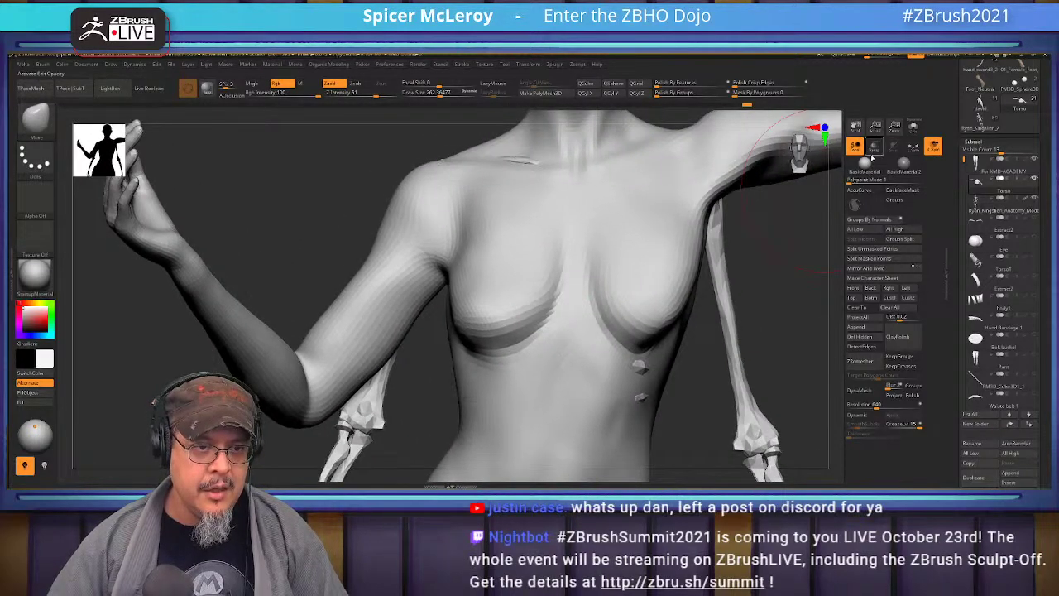
{"action": "left_click", "coordinate": [874, 148]}
{"action": "right_click_drag", "start_coordinate": [644, 382], "coordinate": [579, 172], "text": "alt"}
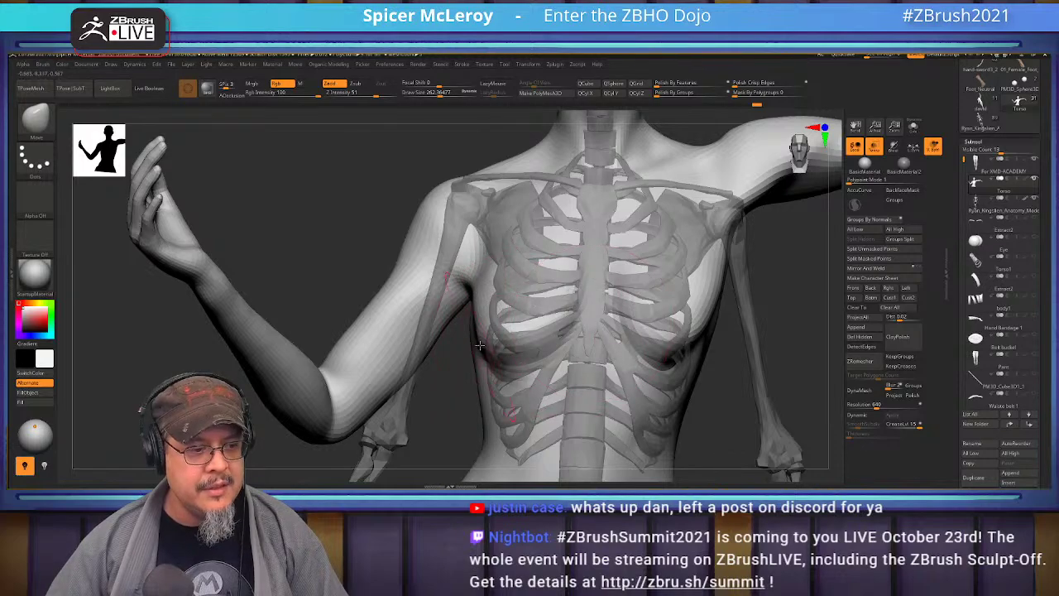
- Raise the Draw Size to about 430 and push the undersides of both breasts upward over the ribcage with the Move brush
{"action": "key", "text": "s"}
{"action": "mouse_move", "coordinate": [499, 329]}
{"action": "left_mouse_down"}
{"action": "mouse_move", "coordinate": [514, 331]}
{"action": "mouse_move", "coordinate": [515, 292]}
{"action": "left_mouse_up"}
{"action": "left_click_drag", "start_coordinate": [563, 329], "coordinate": [559, 314]}
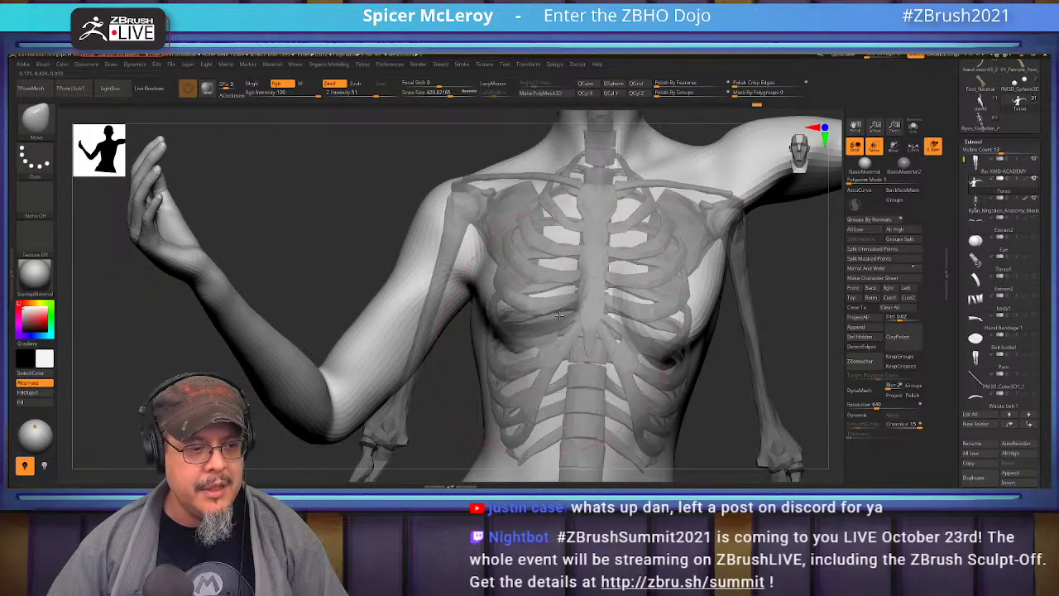
{"action": "left_click_drag", "start_coordinate": [490, 301], "coordinate": [498, 298]}
{"action": "mouse_move", "coordinate": [561, 308]}
{"action": "left_mouse_down"}
{"action": "mouse_move", "coordinate": [562, 298]}
{"action": "mouse_move", "coordinate": [538, 294]}
{"action": "left_mouse_up"}
{"action": "left_click_drag", "start_coordinate": [670, 331], "coordinate": [668, 285]}
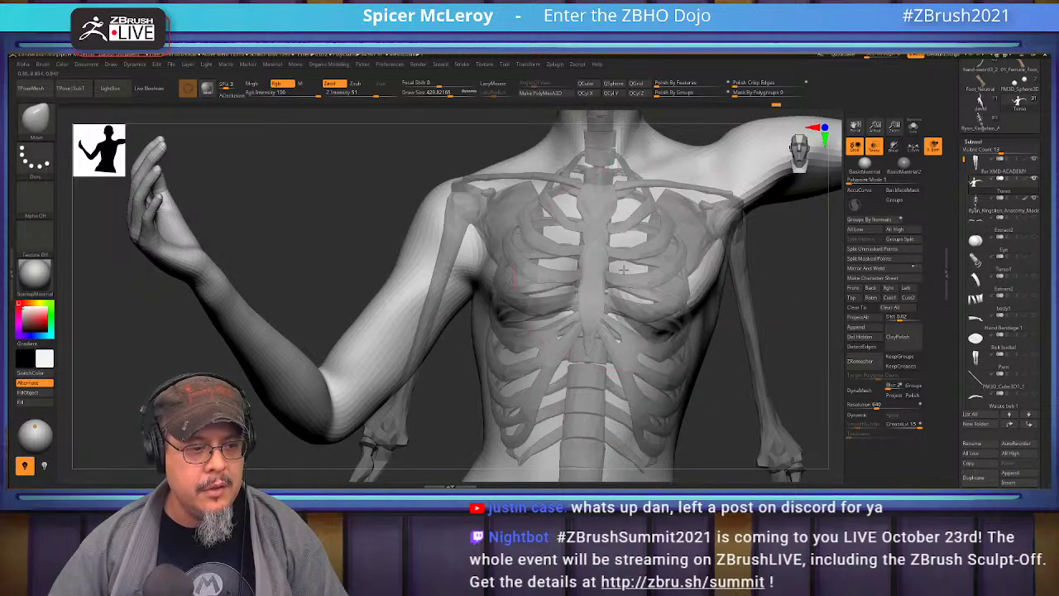
{"action": "left_click_drag", "start_coordinate": [672, 323], "coordinate": [685, 299]}
- Reduce the Draw Size to about 324, adjust the chest beside the outstretched arm's armpit, and compare the side profile with and without transparency
{"action": "key", "text": "s"}
{"action": "left_click_drag", "start_coordinate": [731, 228], "coordinate": [711, 250]}
{"action": "mouse_move", "coordinate": [705, 291]}
{"action": "left_mouse_down"}
{"action": "mouse_move", "coordinate": [690, 299]}
{"action": "mouse_move", "coordinate": [718, 258]}
{"action": "left_mouse_up"}
{"action": "left_click_drag", "start_coordinate": [773, 286], "coordinate": [799, 242], "text": "alt"}
{"action": "left_click", "coordinate": [874, 147]}
{"action": "left_click_drag", "start_coordinate": [750, 270], "coordinate": [792, 194]}
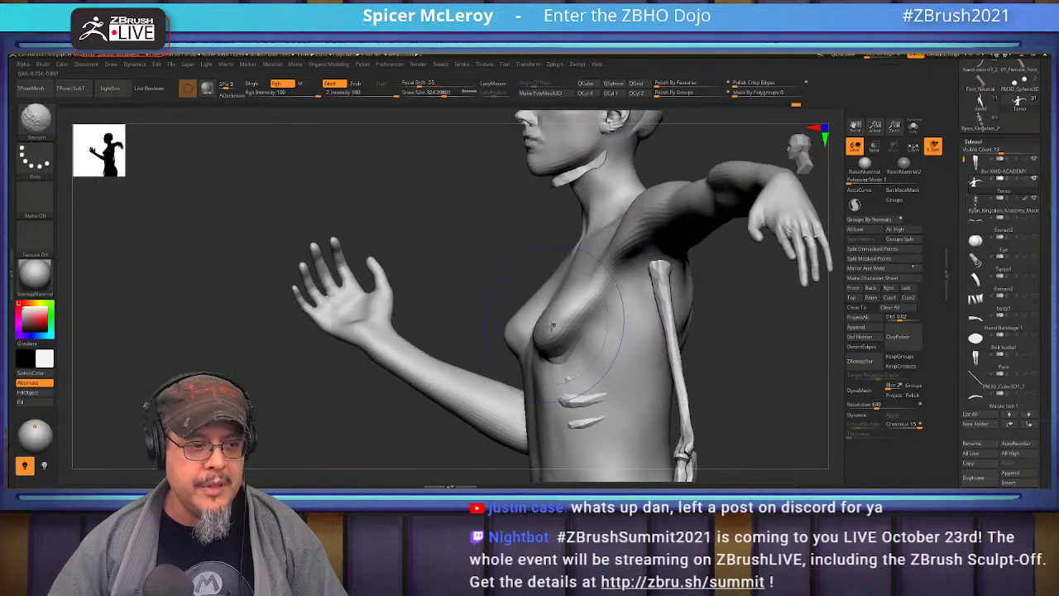
{"action": "left_click", "coordinate": [875, 149]}
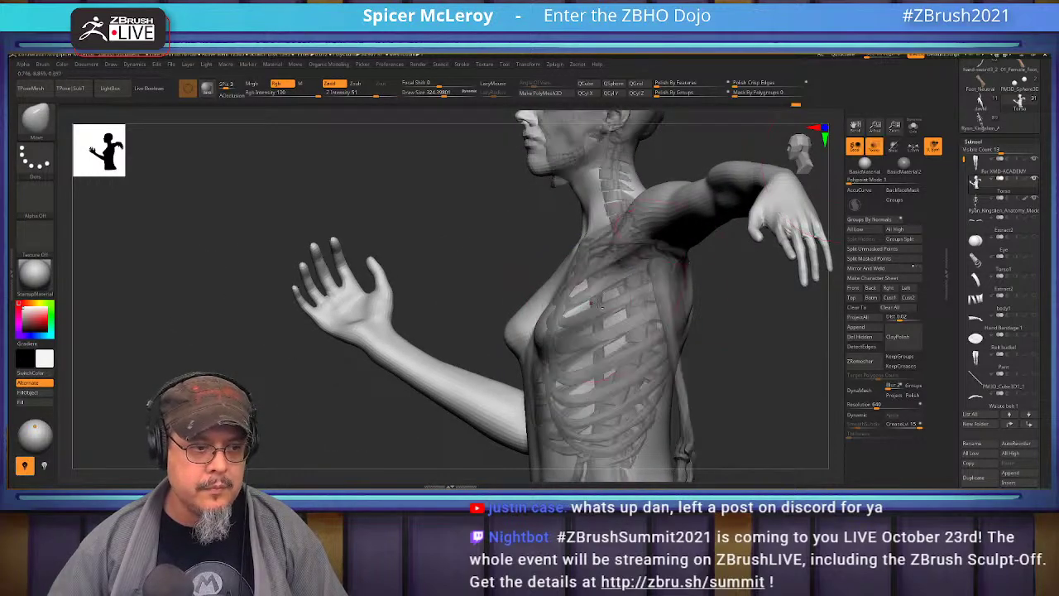
- With the Draw Size reduced to about 217, smooth the breasts down toward the ribcage and stroke the upper chest with ClayBuildup
{"action": "left_click_drag", "start_coordinate": [749, 307], "coordinate": [759, 324], "text": "alt"}
{"action": "key", "text": "s"}
{"action": "left_click_drag", "start_coordinate": [586, 345], "coordinate": [570, 343]}
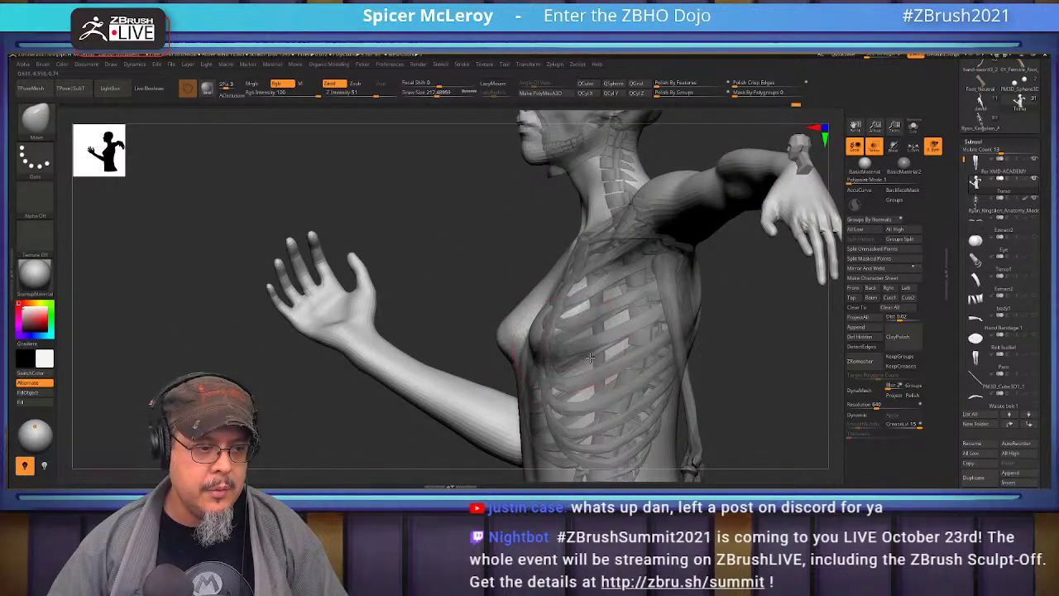
{"action": "right_click_drag", "start_coordinate": [579, 341], "coordinate": [608, 323]}
{"action": "mouse_move", "coordinate": [480, 337]}
{"action": "right_mouse_down"}
{"action": "mouse_move", "coordinate": [514, 322]}
{"action": "mouse_move", "coordinate": [494, 315]}
{"action": "mouse_move", "coordinate": [476, 351]}
{"action": "mouse_move", "coordinate": [486, 349]}
{"action": "right_mouse_up"}
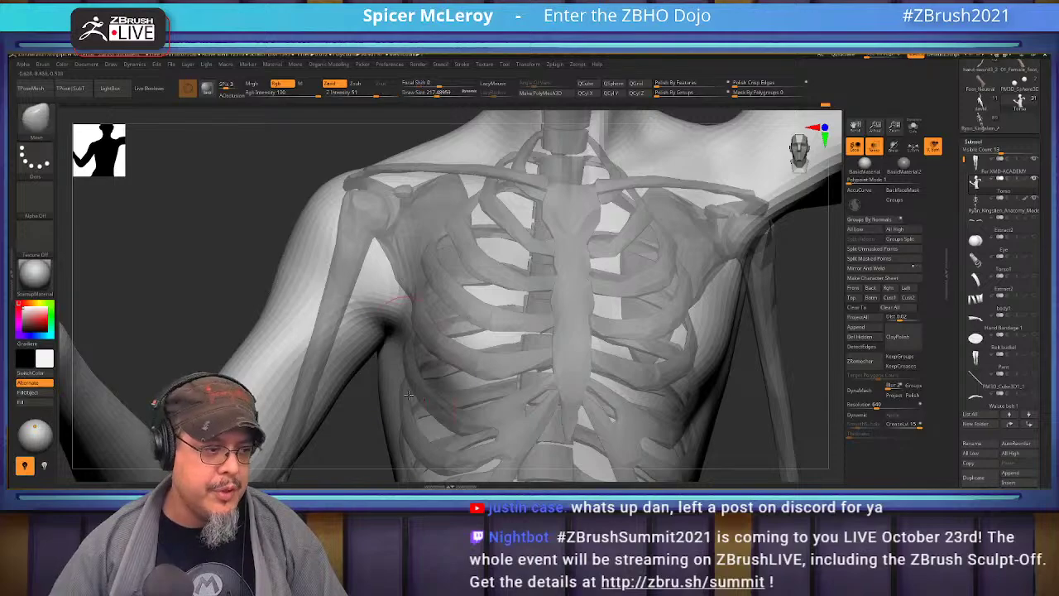
{"action": "right_click_drag", "start_coordinate": [621, 328], "coordinate": [618, 296], "text": "ctrl"}
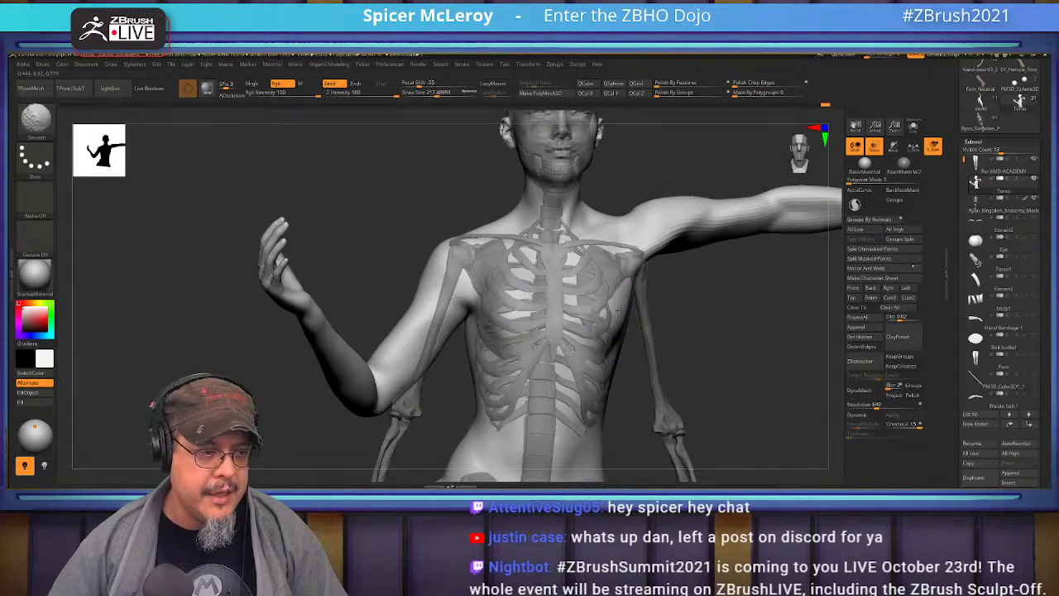
{"action": "mouse_move", "coordinate": [725, 286]}
{"action": "right_mouse_down"}
{"action": "mouse_move", "coordinate": [668, 284]}
{"action": "mouse_move", "coordinate": [661, 310]}
{"action": "right_mouse_up"}
{"action": "mouse_move", "coordinate": [632, 310]}
{"action": "left_mouse_down"}
{"action": "mouse_move", "coordinate": [641, 326]}
{"action": "mouse_move", "coordinate": [610, 362]}
{"action": "mouse_move", "coordinate": [564, 374]}
{"action": "mouse_move", "coordinate": [603, 349]}
{"action": "mouse_move", "coordinate": [575, 319]}
{"action": "mouse_move", "coordinate": [642, 252]}
{"action": "left_mouse_up"}
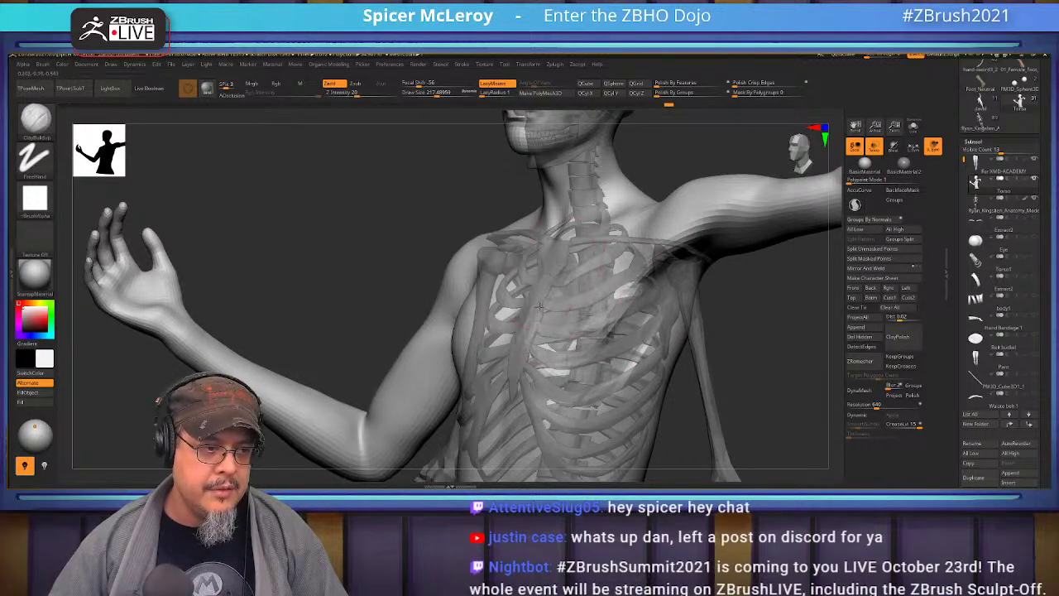
- Build up and smooth the chest around the sternum over the visible ribs, and turn off transparency
{"action": "right_click_drag", "start_coordinate": [544, 310], "coordinate": [520, 345]}
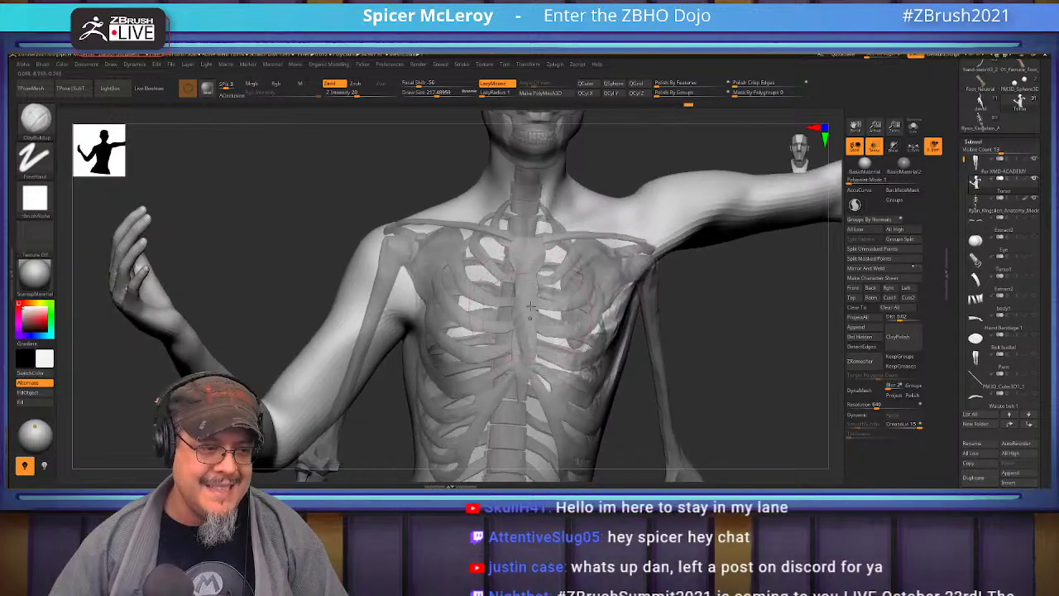
{"action": "key", "text": "shift"}
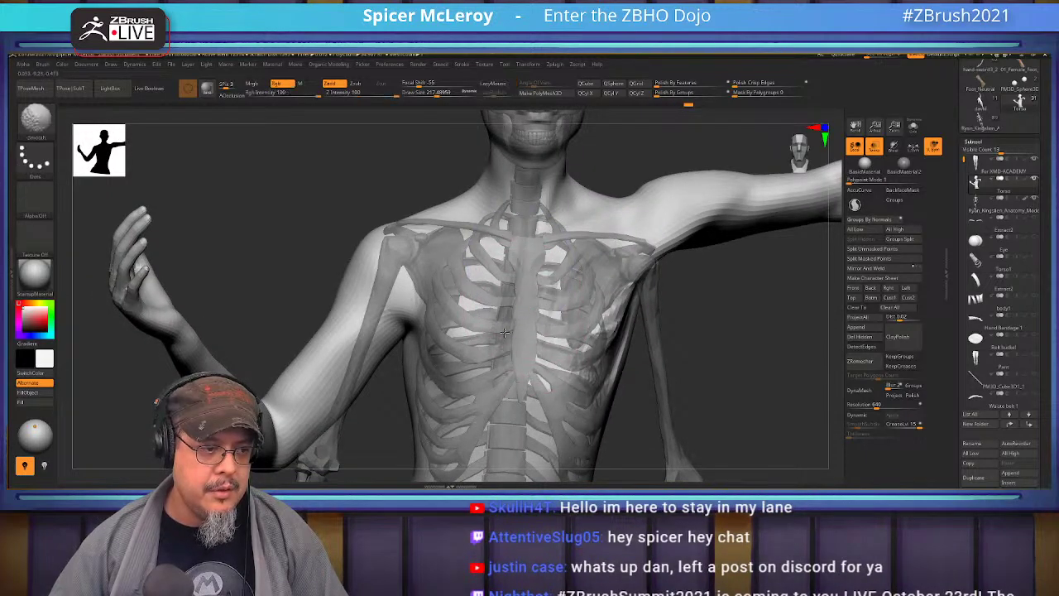
{"action": "mouse_move", "coordinate": [488, 294]}
{"action": "left_mouse_down"}
{"action": "mouse_move", "coordinate": [490, 335]}
{"action": "mouse_move", "coordinate": [449, 314]}
{"action": "mouse_move", "coordinate": [429, 319]}
{"action": "mouse_move", "coordinate": [446, 365]}
{"action": "mouse_move", "coordinate": [463, 359]}
{"action": "mouse_move", "coordinate": [456, 335]}
{"action": "left_mouse_up"}
{"action": "key", "text": "shift"}
{"action": "mouse_move", "coordinate": [599, 333]}
{"action": "right_mouse_down"}
{"action": "mouse_move", "coordinate": [650, 321]}
{"action": "mouse_move", "coordinate": [631, 298]}
{"action": "mouse_move", "coordinate": [634, 215]}
{"action": "right_mouse_up"}
{"action": "left_click", "coordinate": [876, 147]}
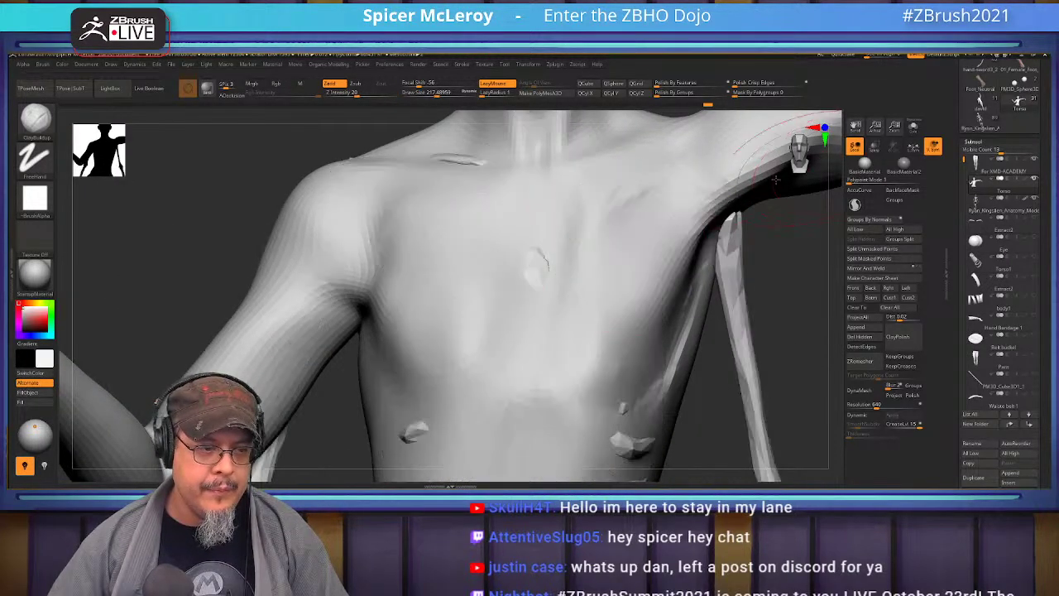
- Cover the ribs poking through below the chest on both sides with ClayBuildup and smooth the added clay
{"action": "right_click_drag", "start_coordinate": [585, 263], "coordinate": [524, 237]}
{"action": "right_click_drag", "start_coordinate": [554, 321], "coordinate": [541, 285], "text": "ctrl"}
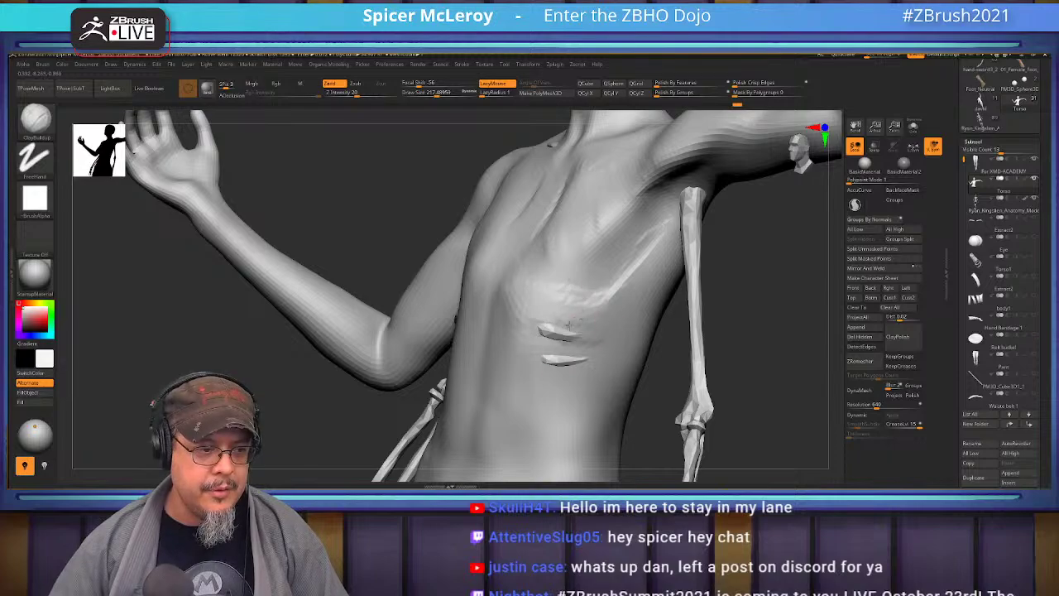
{"action": "key", "text": "shift"}
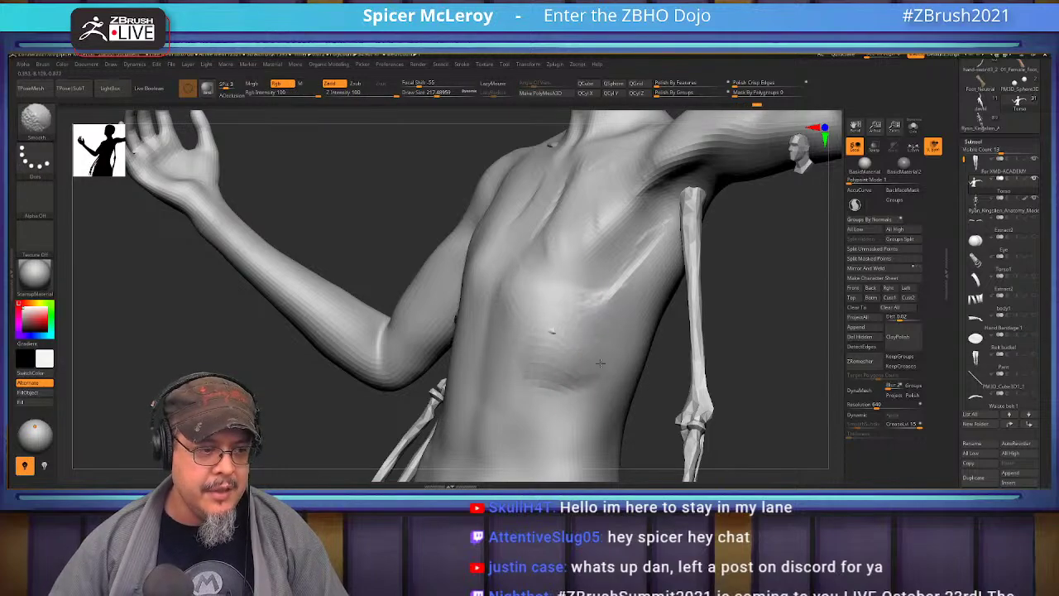
{"action": "left_click_drag", "start_coordinate": [587, 349], "coordinate": [565, 360], "text": "shift"}
{"action": "left_click_drag", "start_coordinate": [331, 348], "coordinate": [557, 298]}
{"action": "key", "text": "shift"}
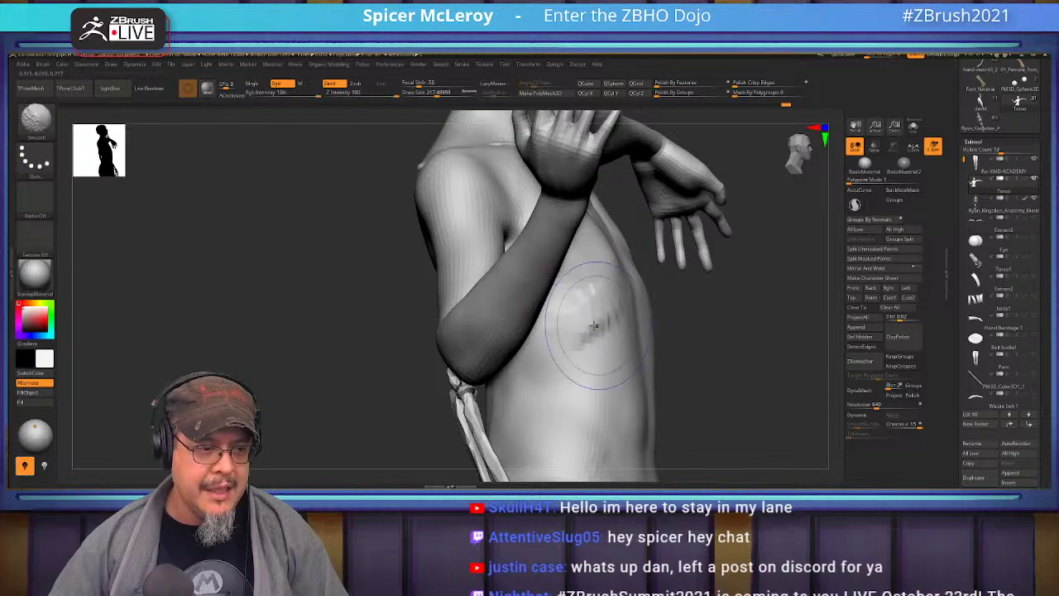
- Smooth the collarbone area, sternum and lower chest into an even surface
{"action": "mouse_move", "coordinate": [567, 321]}
{"action": "right_mouse_down"}
{"action": "mouse_move", "coordinate": [633, 290]}
{"action": "mouse_move", "coordinate": [579, 293]}
{"action": "right_mouse_up"}
{"action": "key", "text": "shift"}
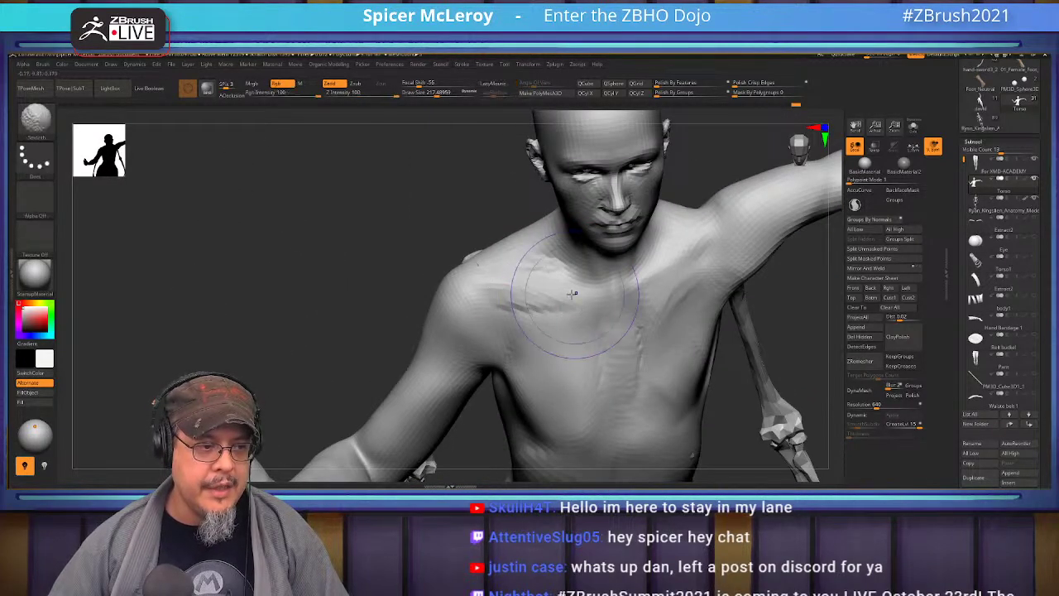
{"action": "mouse_move", "coordinate": [603, 333]}
{"action": "right_mouse_down", "text": "ctrl"}
{"action": "mouse_move", "coordinate": [564, 309]}
{"action": "mouse_move", "coordinate": [586, 342]}
{"action": "mouse_move", "coordinate": [681, 286]}
{"action": "mouse_move", "coordinate": [643, 306]}
{"action": "right_mouse_up", "text": "ctrl"}
{"action": "key", "text": "shift"}
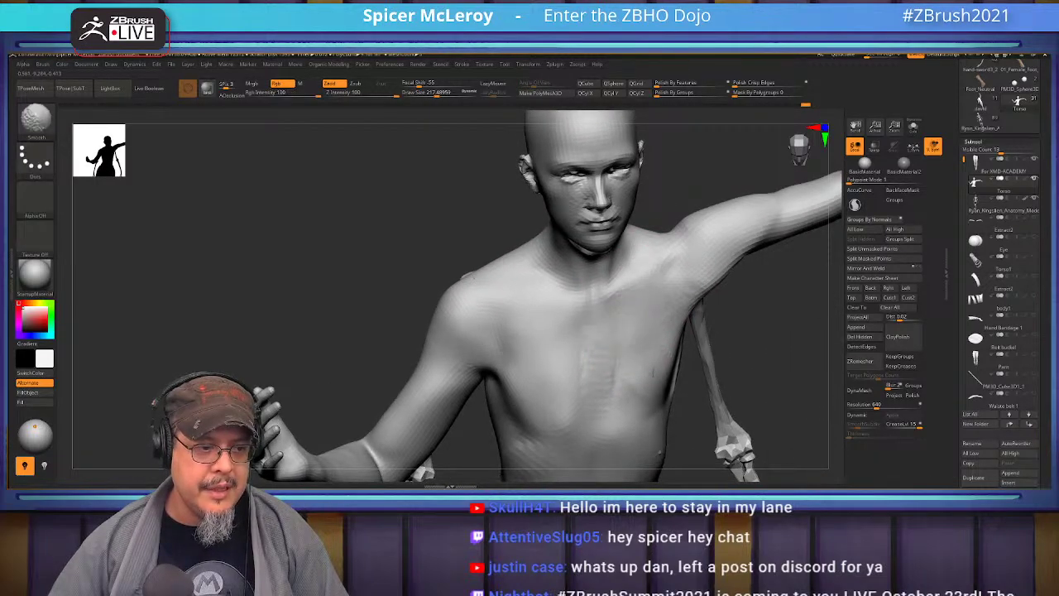
{"action": "mouse_move", "coordinate": [568, 342]}
{"action": "right_mouse_down"}
{"action": "mouse_move", "coordinate": [532, 342]}
{"action": "mouse_move", "coordinate": [591, 347]}
{"action": "mouse_move", "coordinate": [568, 411]}
{"action": "right_mouse_up"}
{"action": "mouse_move", "coordinate": [559, 438]}
{"action": "left_mouse_down"}
{"action": "mouse_move", "coordinate": [594, 425]}
{"action": "mouse_move", "coordinate": [624, 430]}
{"action": "left_mouse_up"}
{"action": "left_click_drag", "start_coordinate": [571, 383], "coordinate": [579, 420], "text": "shift"}
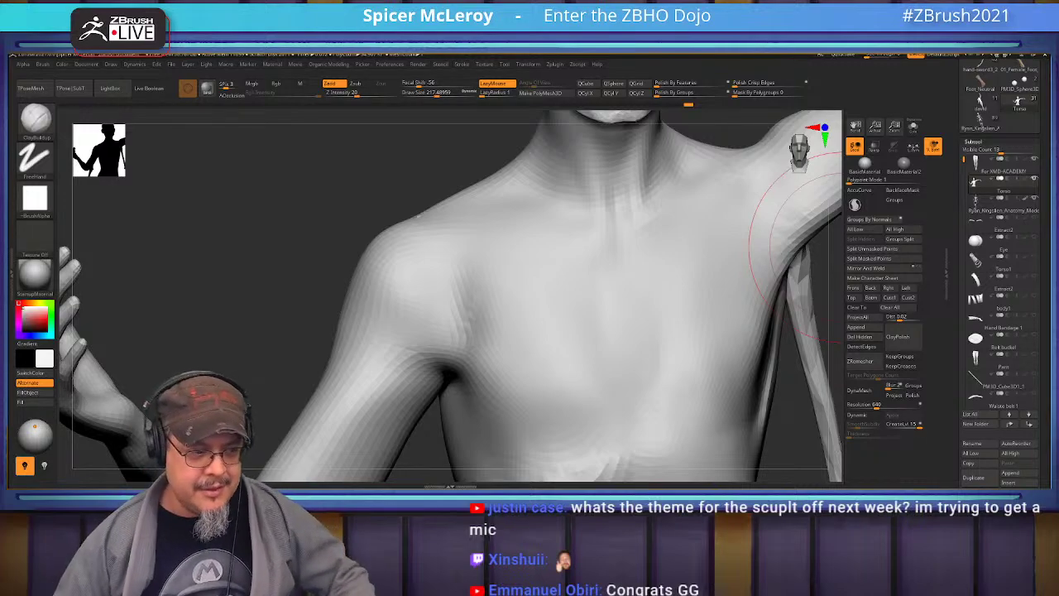
{"action": "right_click_drag", "start_coordinate": [447, 290], "coordinate": [495, 286]}
{"action": "right_click_drag", "start_coordinate": [596, 278], "coordinate": [611, 280]}
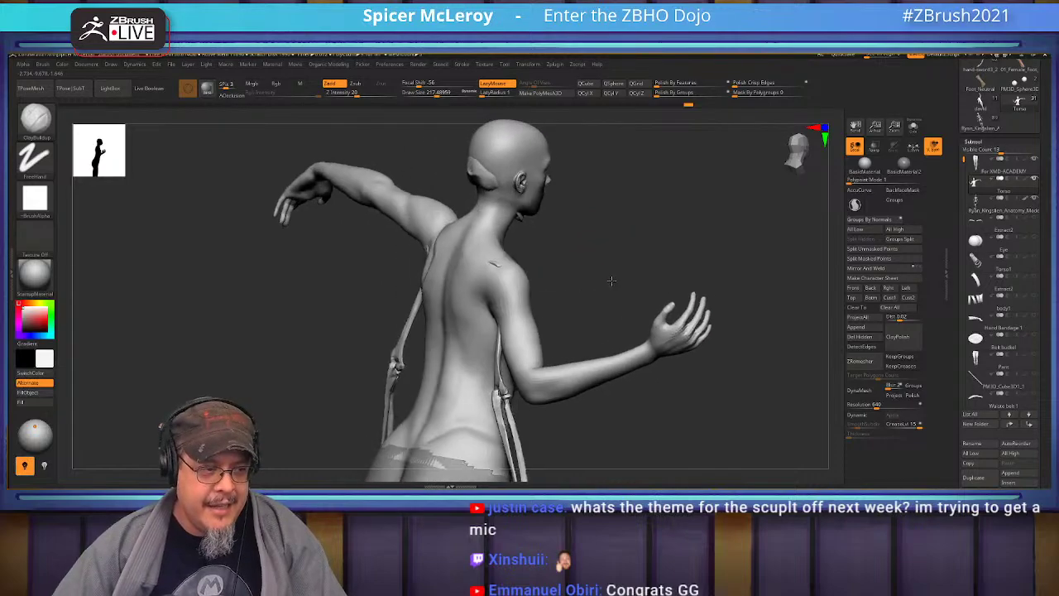
{"action": "key", "text": "alt+Tab"}
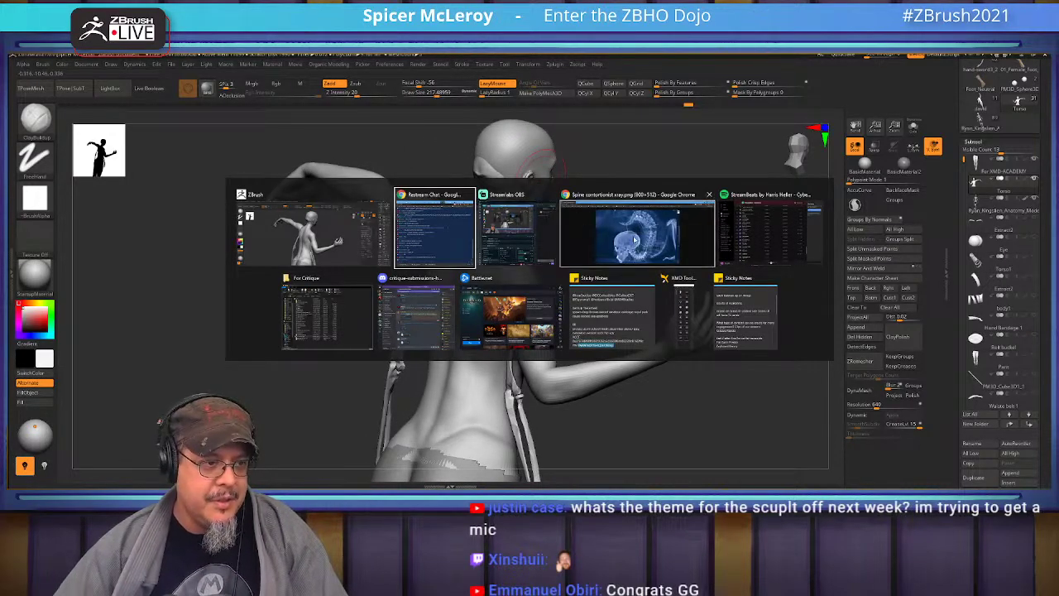
{"action": "key", "text": "Escape"}
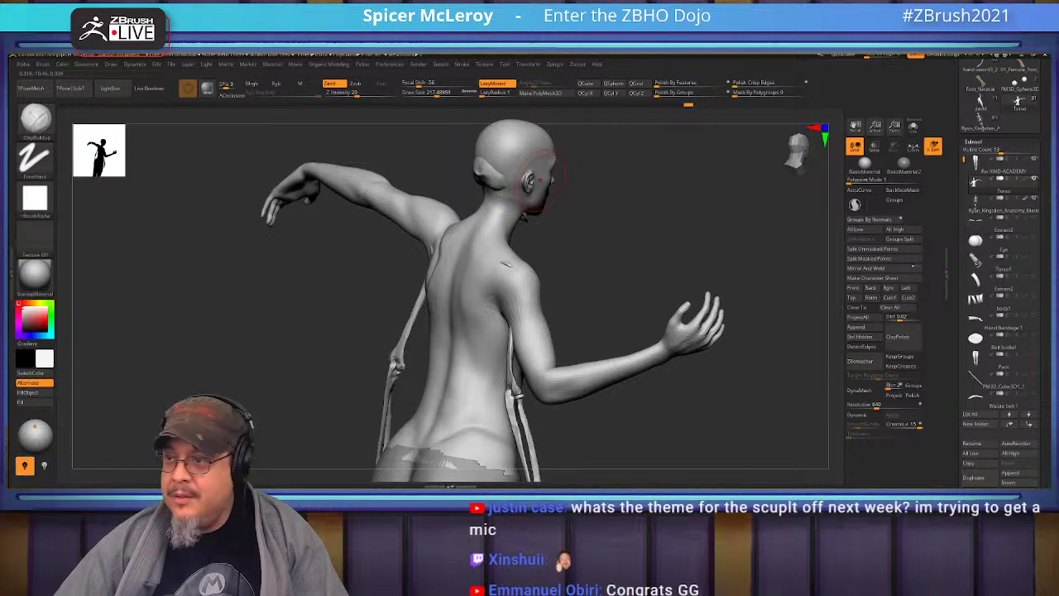
- Switch to Discord, browse back through the dojo-sculpt-off channel and view the ray gun submission enlarged
{"action": "left_click_drag", "start_coordinate": [1055, 273], "coordinate": [388, 54]}
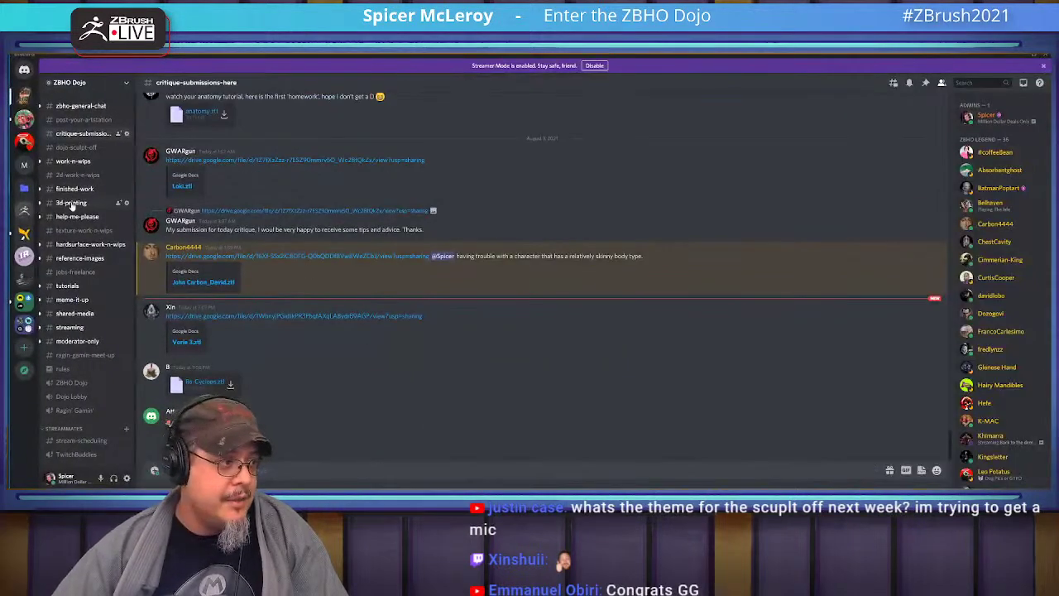
{"action": "left_click", "coordinate": [78, 148]}
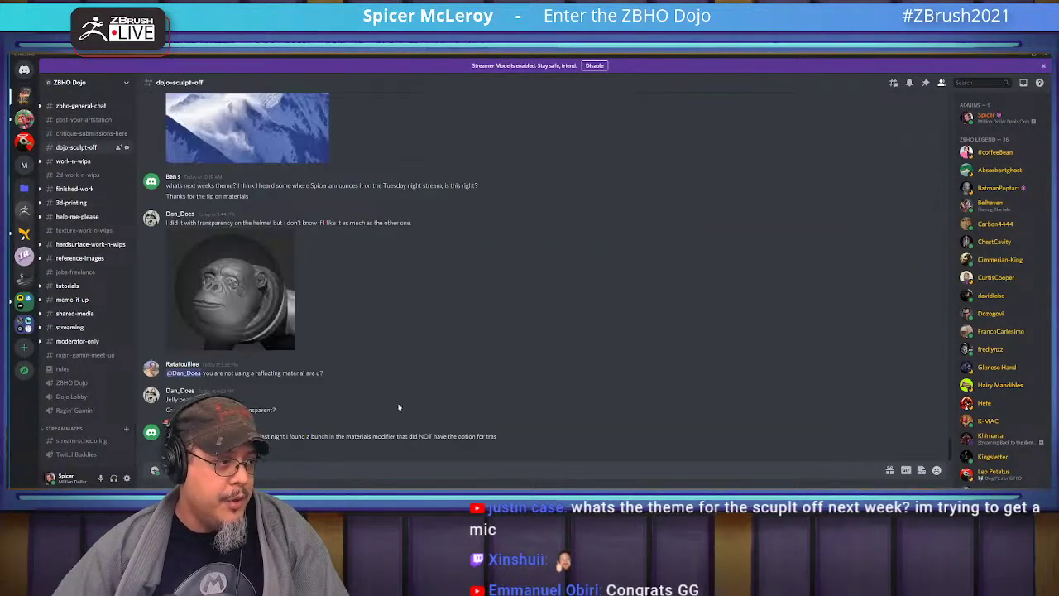
{"action": "scroll", "coordinate": [339, 324], "scroll_direction": "up", "scroll_amount": 15}
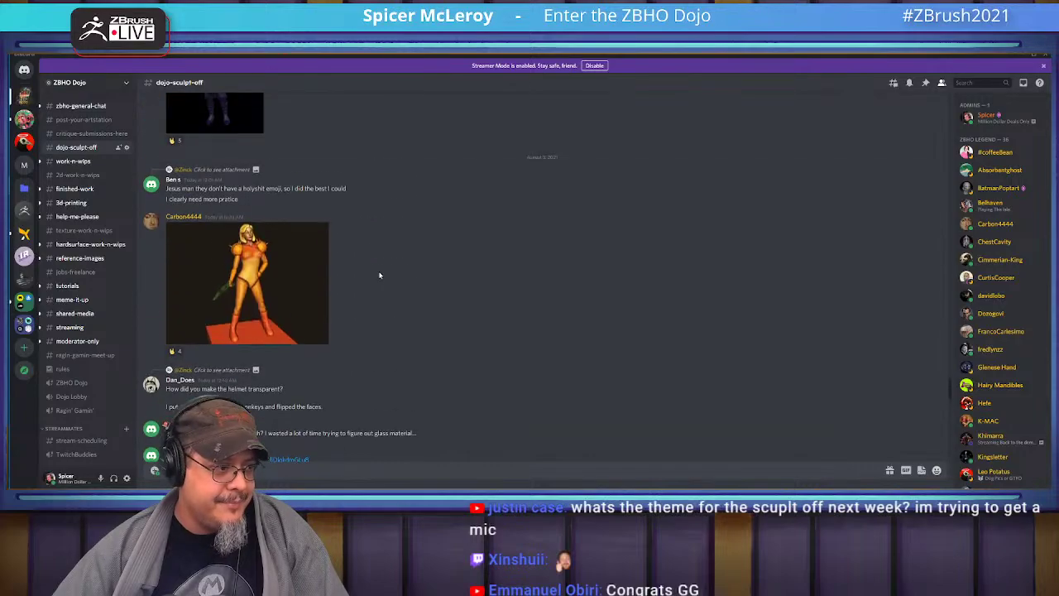
{"action": "scroll", "coordinate": [379, 273], "scroll_direction": "up", "scroll_amount": 15}
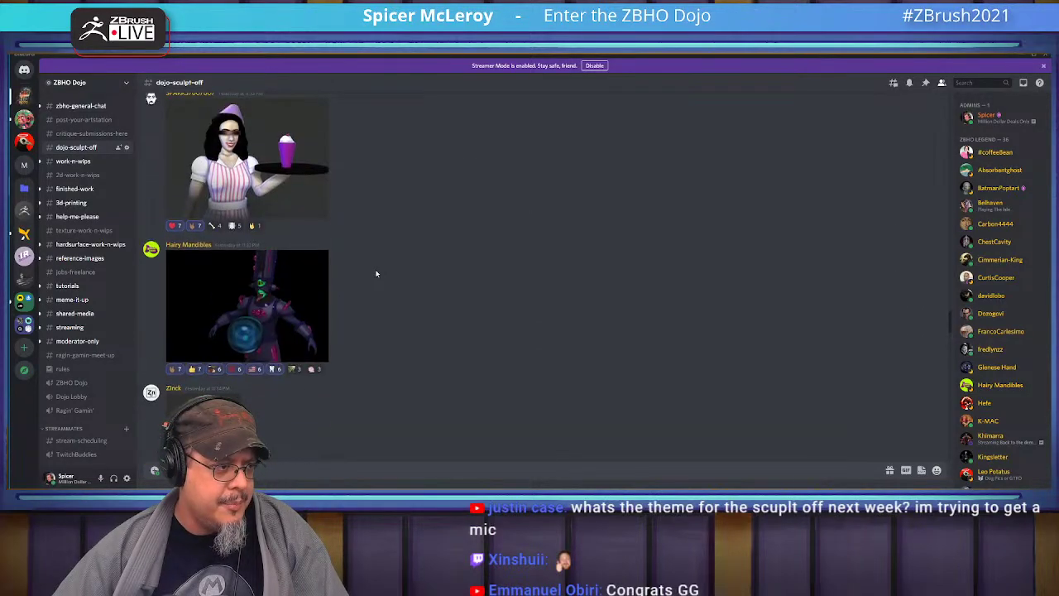
{"action": "scroll", "coordinate": [376, 273], "scroll_direction": "up", "scroll_amount": 15}
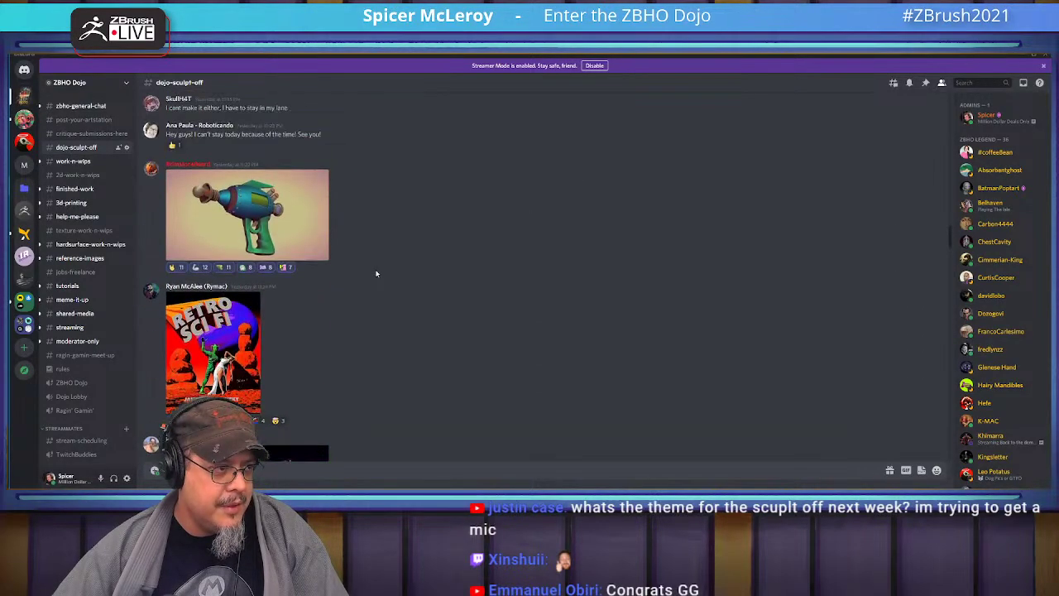
{"action": "left_click", "coordinate": [274, 276]}
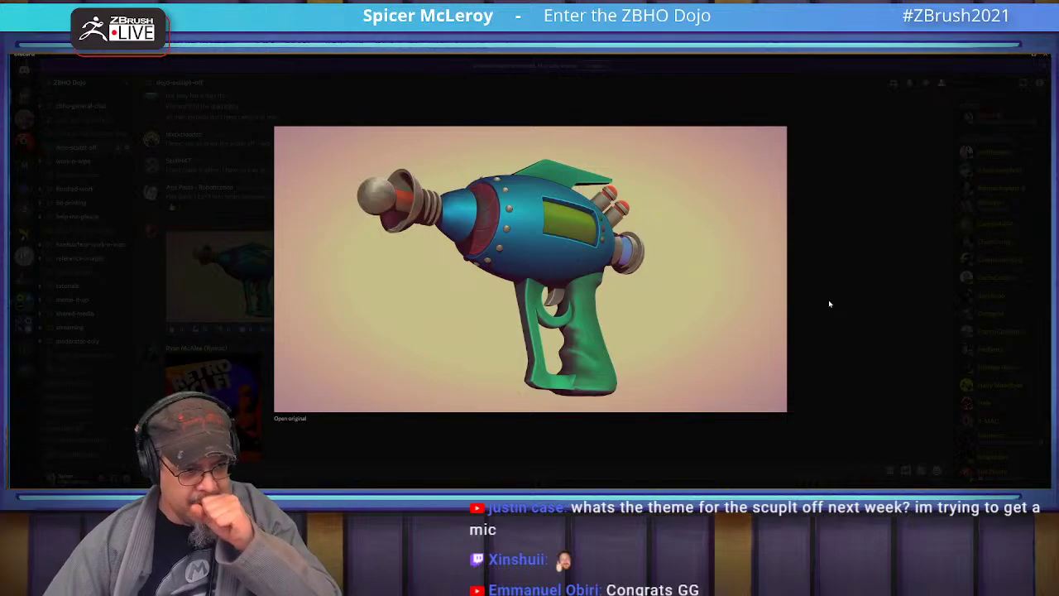
{"action": "left_click", "coordinate": [826, 276]}
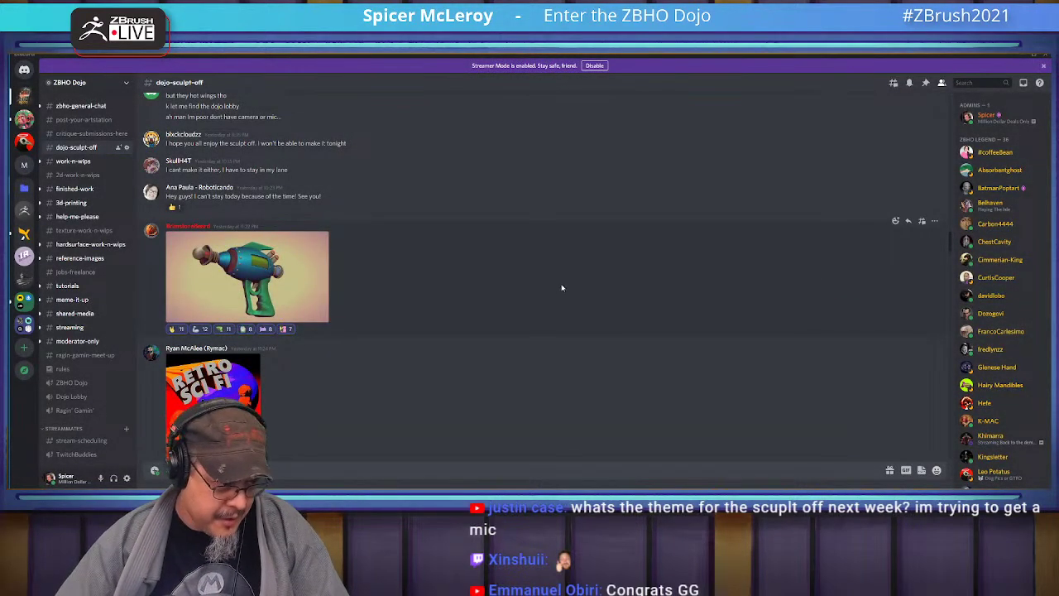
- Add the last three existing emoji reactions to the Retro Sci Fi poster submission
{"action": "scroll", "coordinate": [571, 288], "scroll_direction": "down", "scroll_amount": 3}
{"action": "left_click", "coordinate": [241, 362]}
{"action": "left_click", "coordinate": [261, 362]}
{"action": "left_click", "coordinate": [281, 362]}
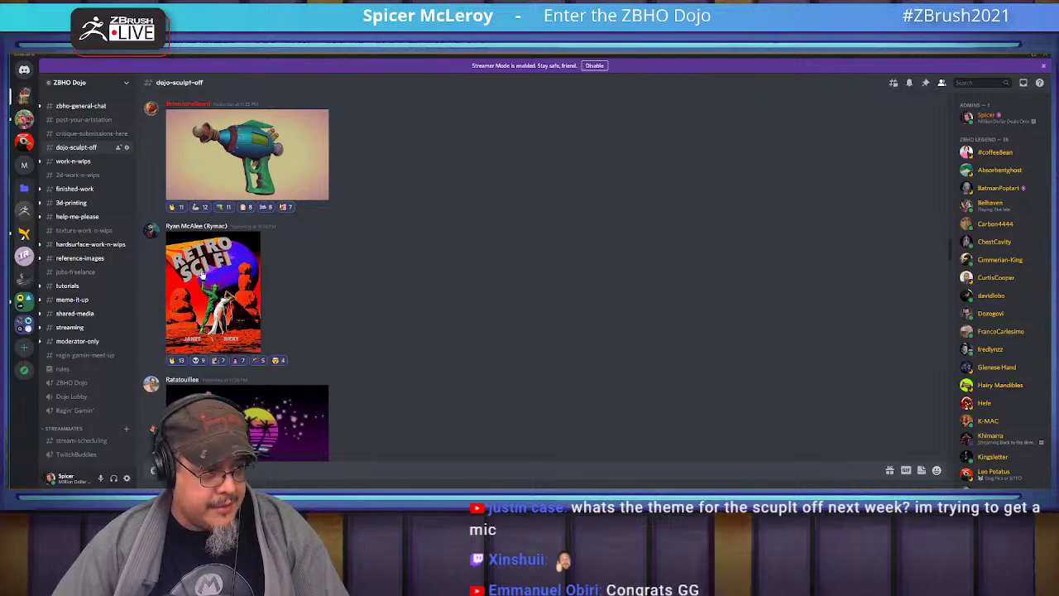
- View the Retro Sci Fi poster enlarged and return to the channel
{"action": "left_click", "coordinate": [200, 263]}
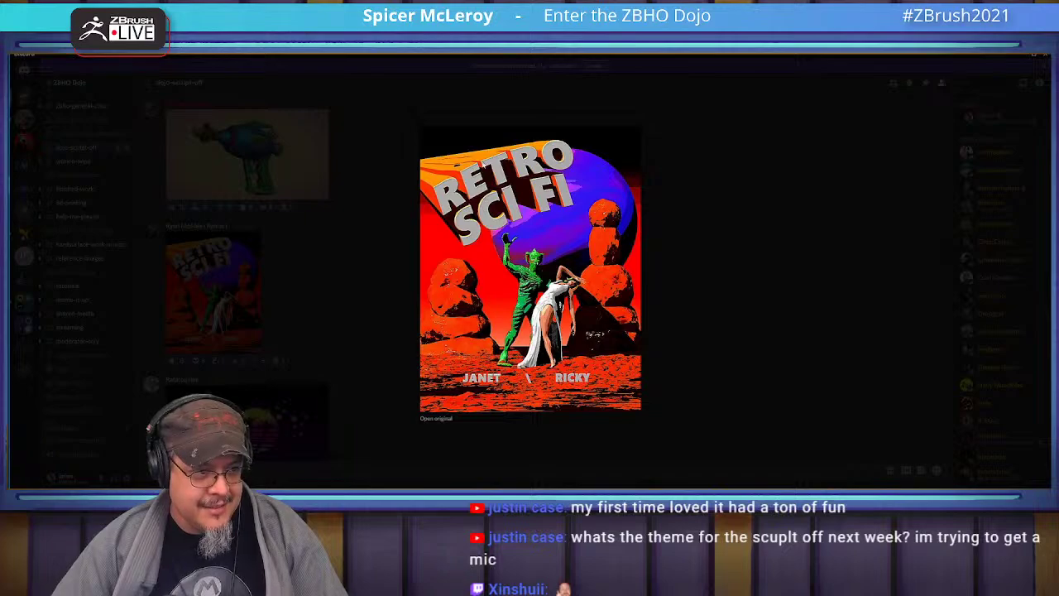
{"action": "left_click", "coordinate": [738, 305]}
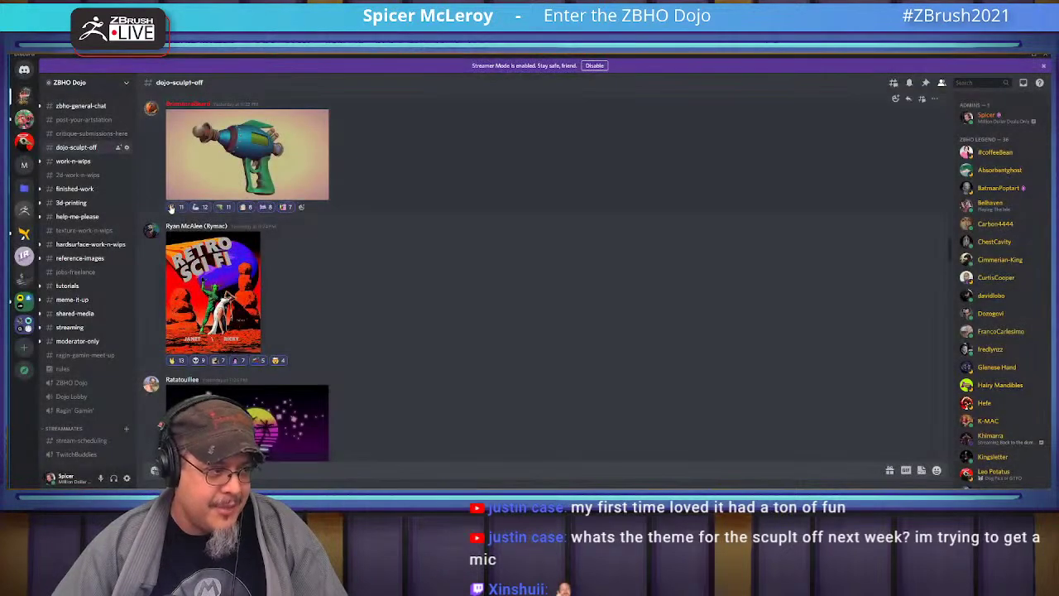
{"action": "left_click", "coordinate": [212, 256]}
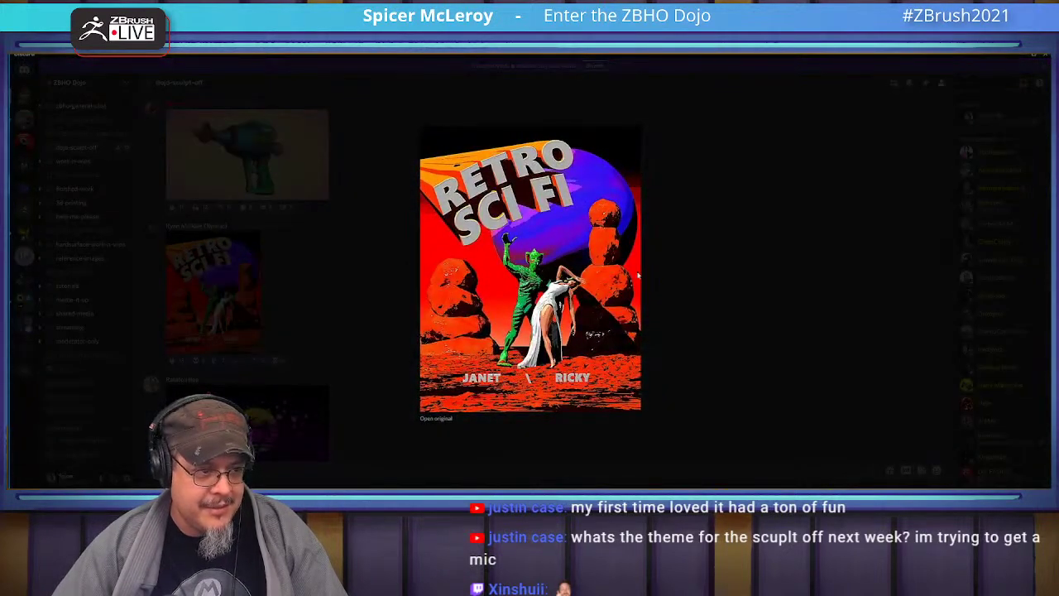
{"action": "left_click", "coordinate": [692, 298]}
{"action": "scroll", "coordinate": [378, 291], "scroll_direction": "down", "scroll_amount": 3}
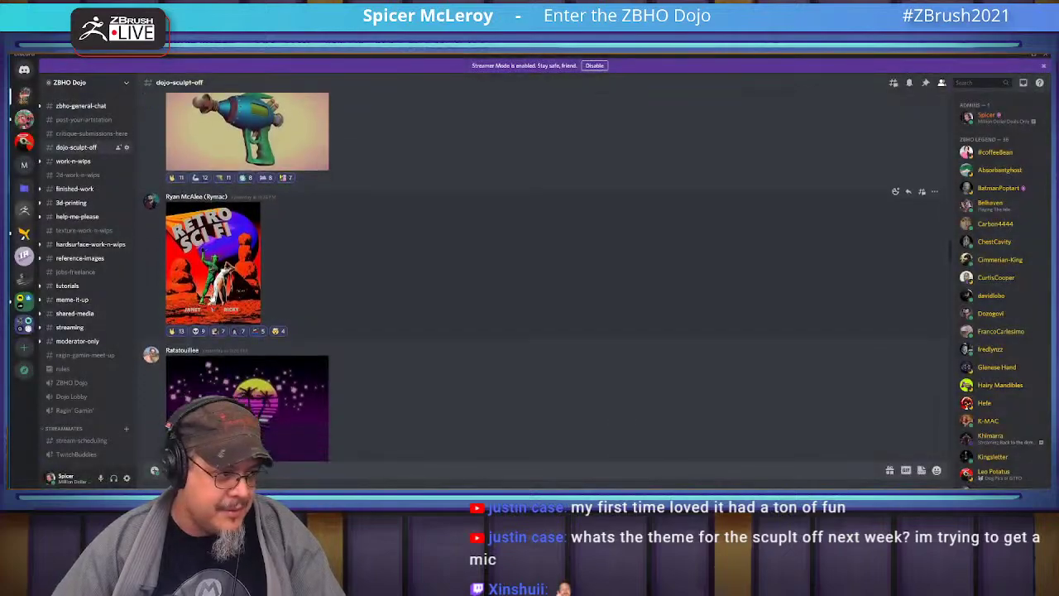
- View the purple palm-tree sunset submission enlarged and continue to the helmeted ape post
{"action": "scroll", "coordinate": [240, 294], "scroll_direction": "down", "scroll_amount": 2}
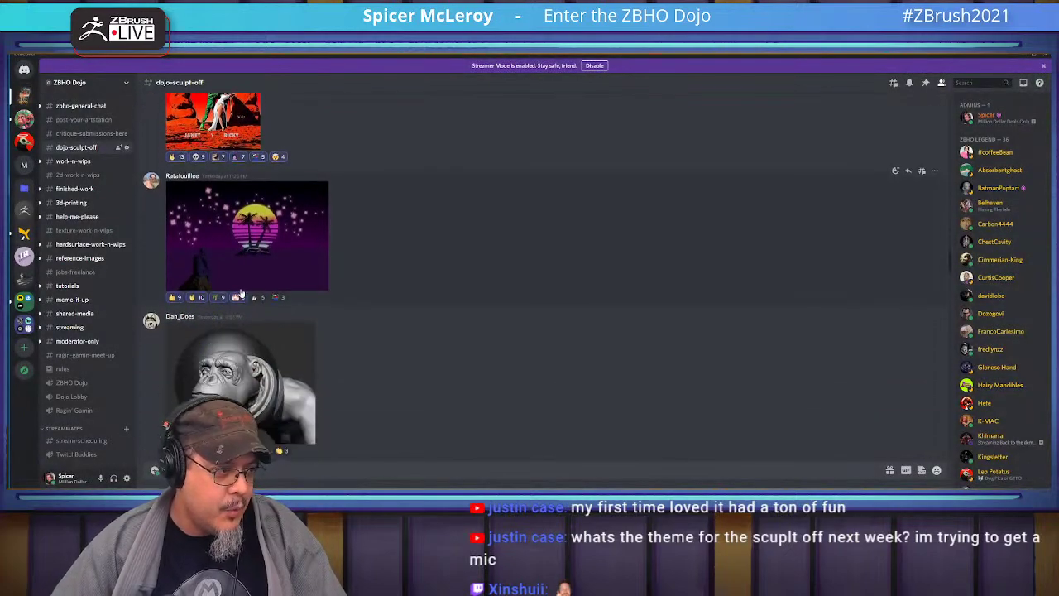
{"action": "left_click", "coordinate": [248, 236]}
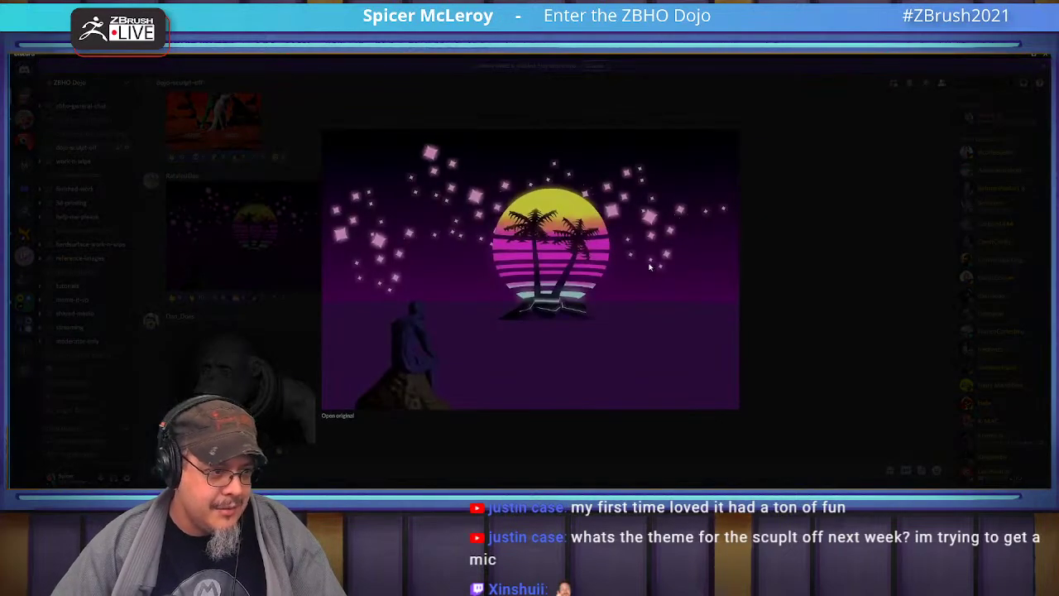
{"action": "left_click", "coordinate": [772, 303]}
{"action": "scroll", "coordinate": [246, 248], "scroll_direction": "down", "scroll_amount": 3}
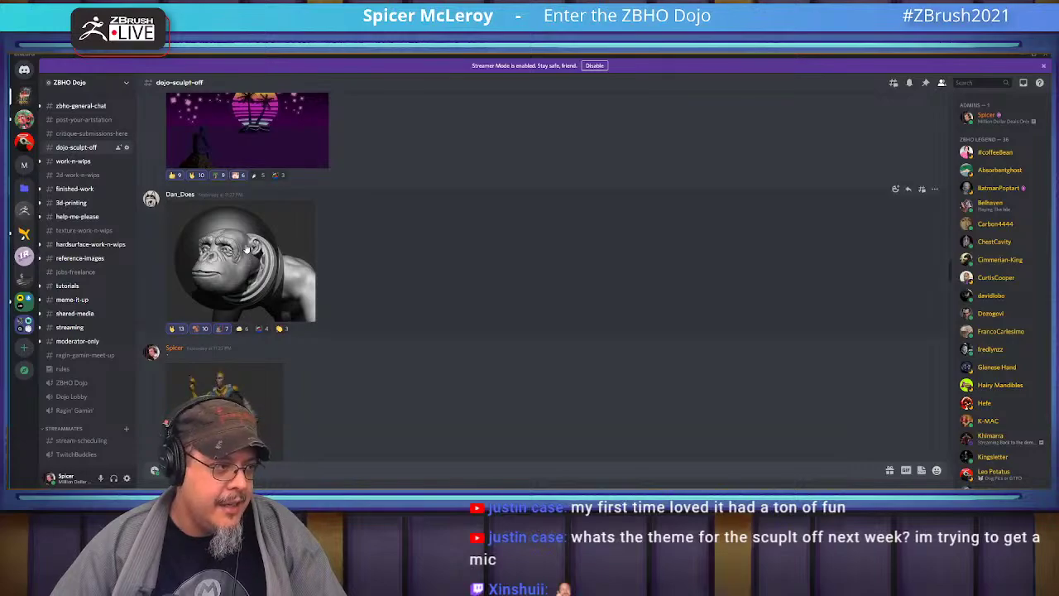
- View the helmeted ape and the blue-and-yellow ray gun hero submissions enlarged, returning to the channel after each
{"action": "left_click", "coordinate": [246, 249]}
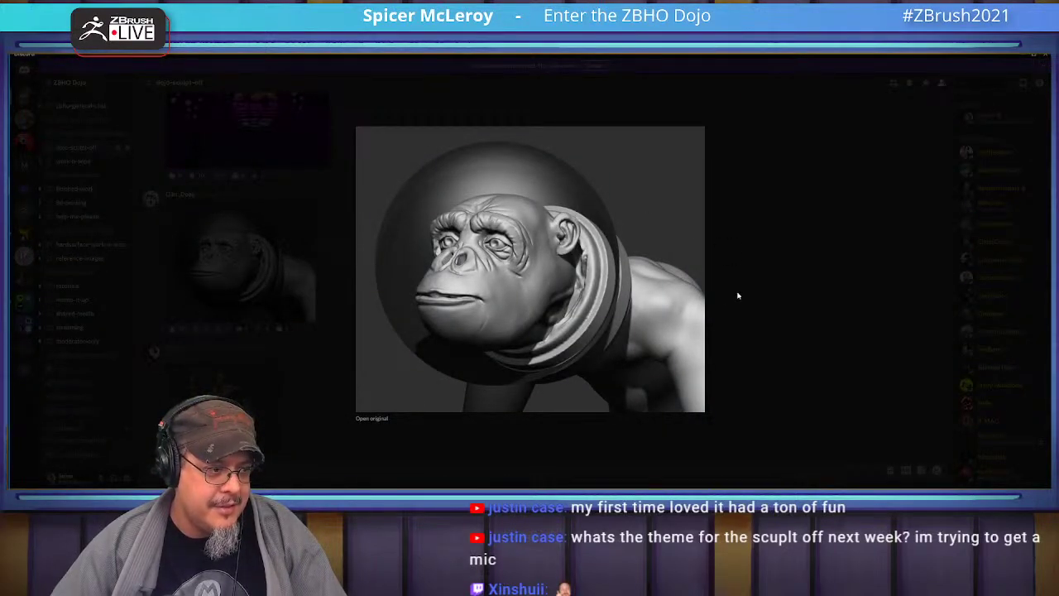
{"action": "left_click", "coordinate": [735, 300]}
{"action": "scroll", "coordinate": [249, 295], "scroll_direction": "down", "scroll_amount": 3}
{"action": "left_click", "coordinate": [222, 296]}
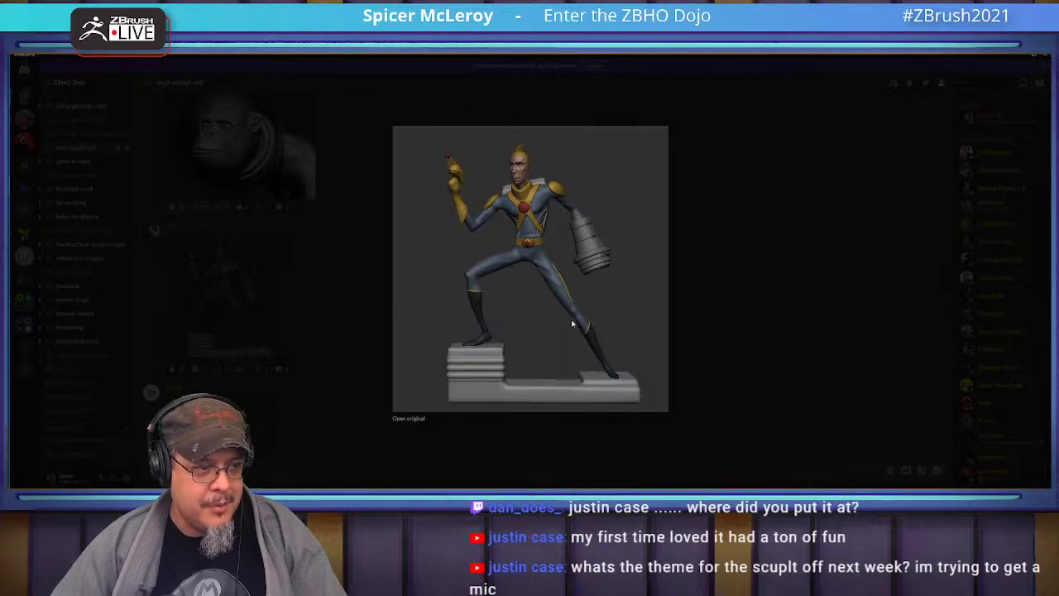
{"action": "left_click", "coordinate": [783, 360]}
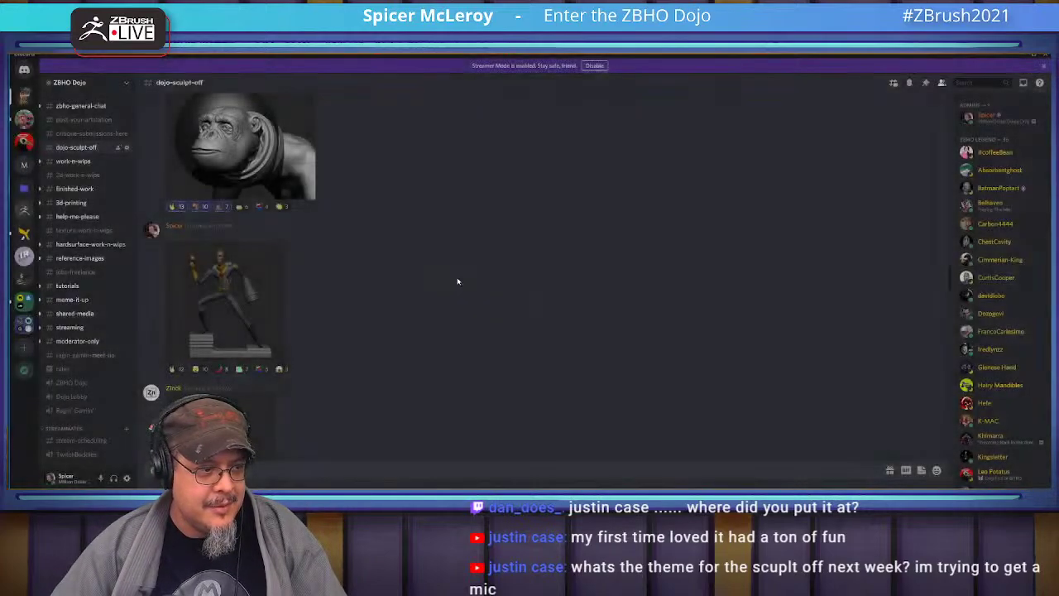
- View the floating astronaut woman and the milkshake waitress submissions enlarged, then return to the channel
{"action": "scroll", "coordinate": [367, 263], "scroll_direction": "down", "scroll_amount": 5}
{"action": "left_click", "coordinate": [237, 201]}
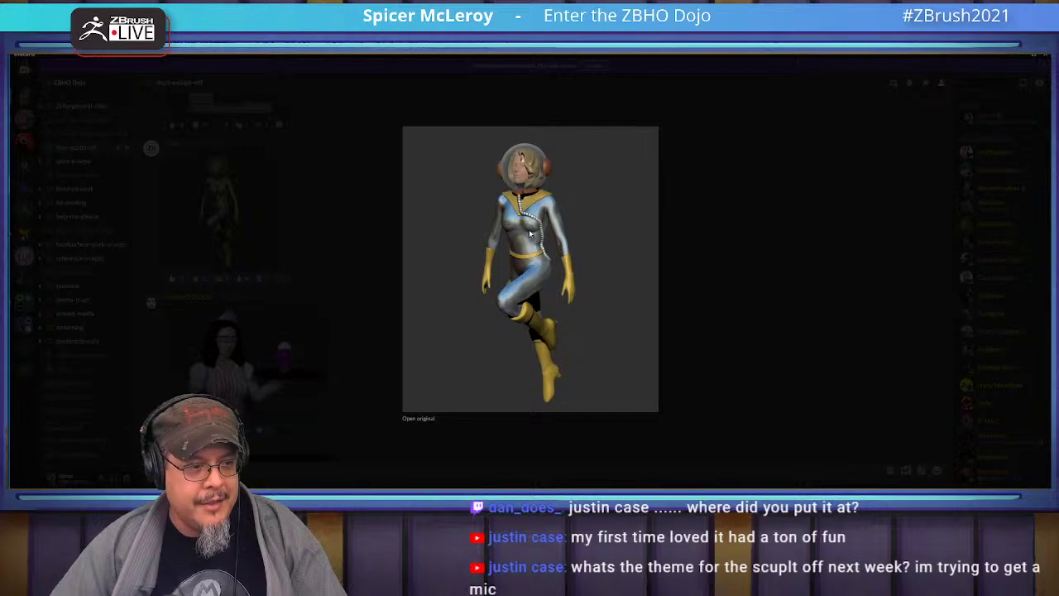
{"action": "left_click", "coordinate": [728, 306]}
{"action": "scroll", "coordinate": [273, 248], "scroll_direction": "down", "scroll_amount": 3}
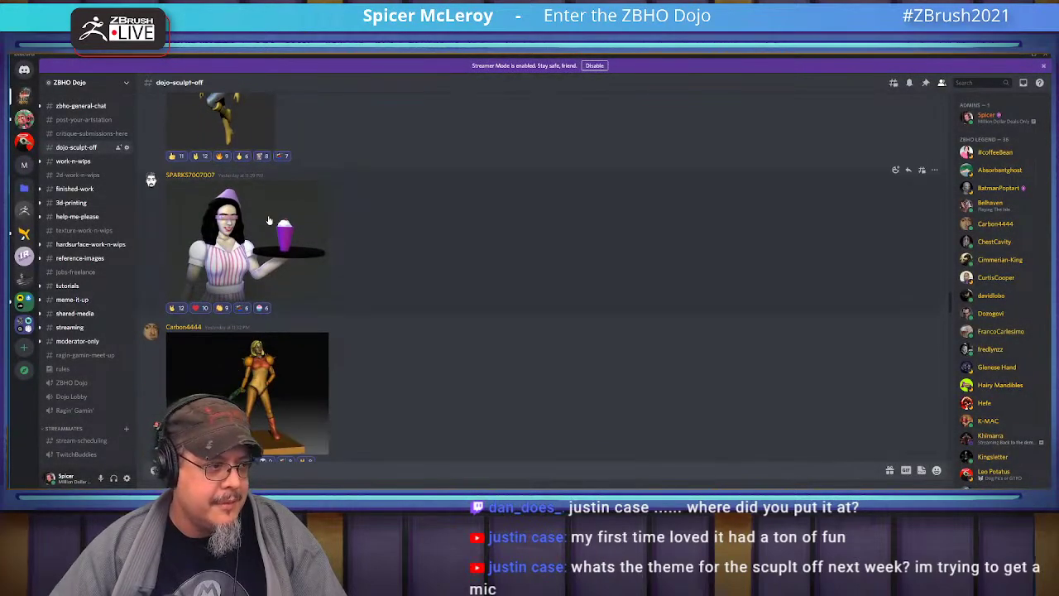
{"action": "left_click", "coordinate": [269, 219]}
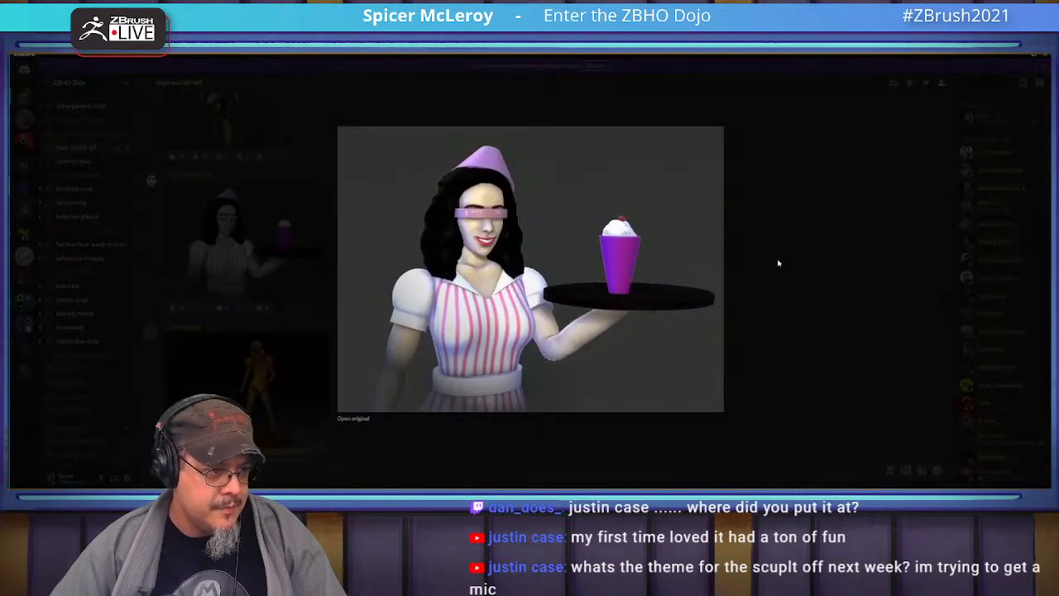
{"action": "left_click", "coordinate": [758, 272]}
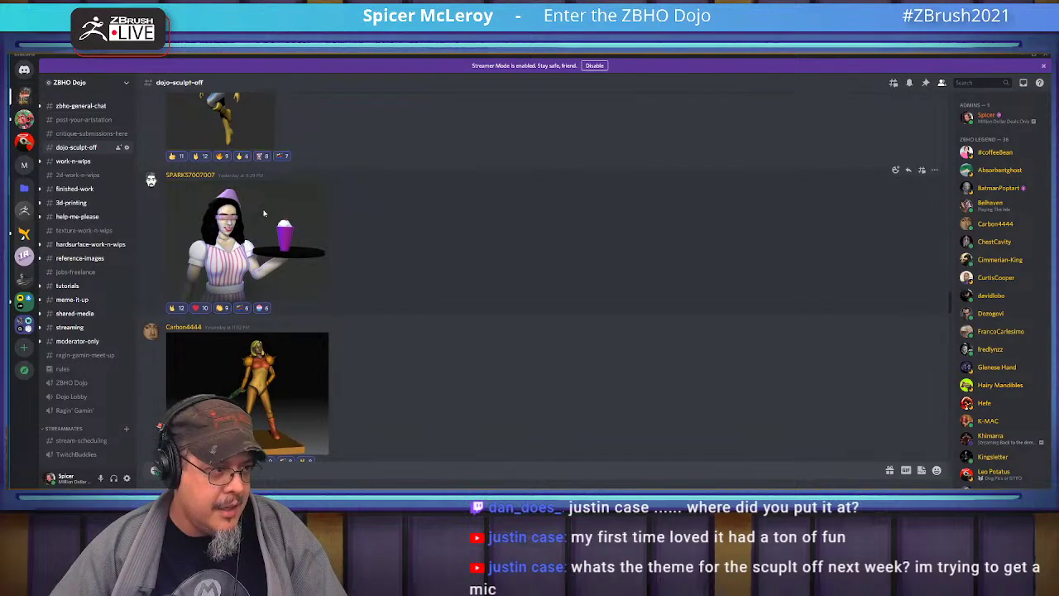
{"action": "left_click", "coordinate": [293, 230]}
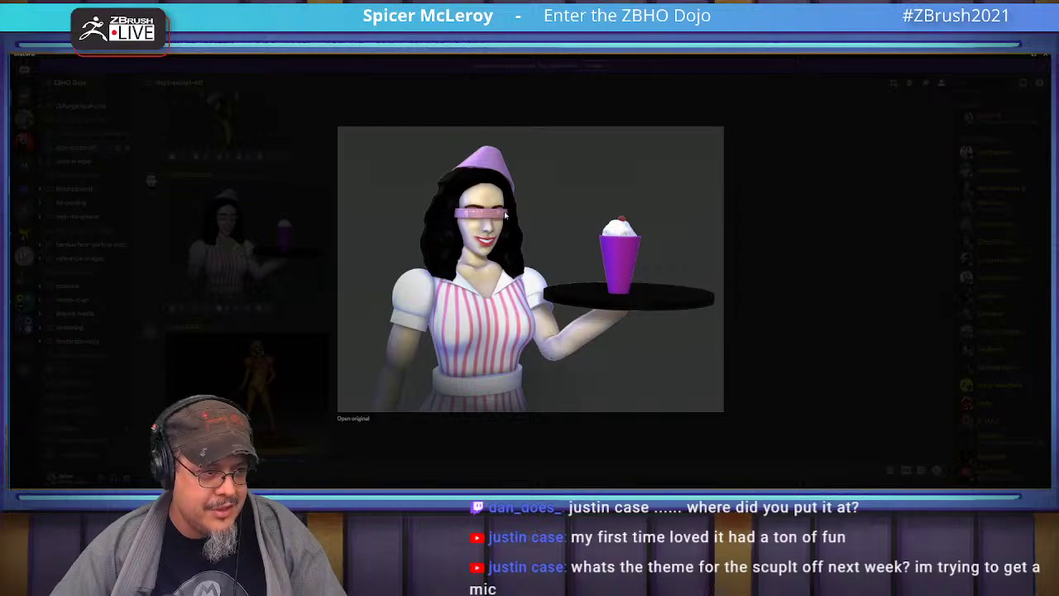
{"action": "left_click", "coordinate": [813, 283]}
- View the blonde armoured woman and the tall-hatted creature with the glowing orb enlarged, then continue down the channel
{"action": "left_click", "coordinate": [257, 389]}
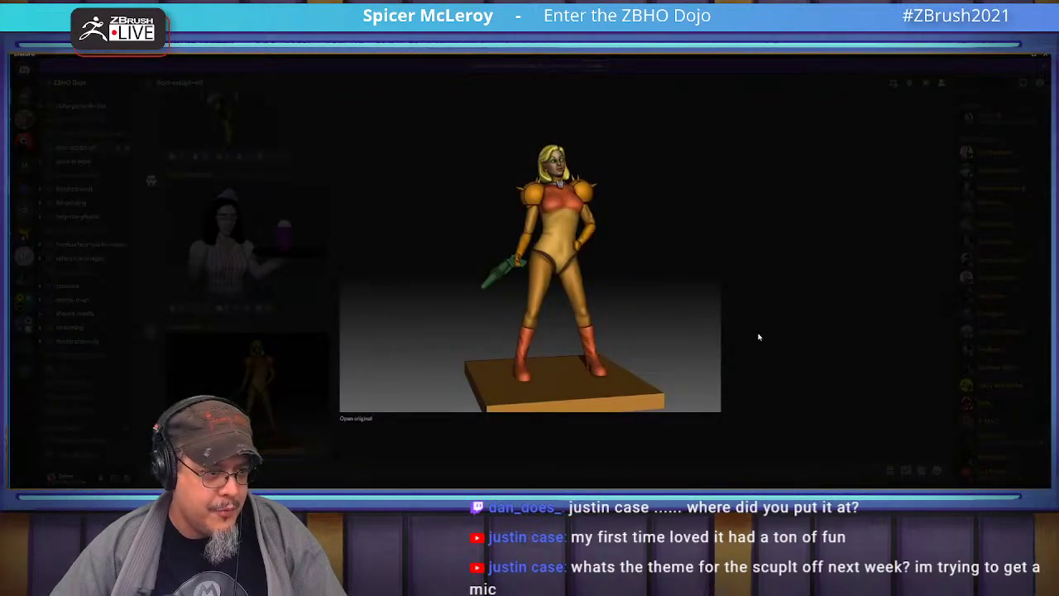
{"action": "left_click", "coordinate": [759, 337]}
{"action": "scroll", "coordinate": [372, 318], "scroll_direction": "down", "scroll_amount": 3}
{"action": "scroll", "coordinate": [281, 311], "scroll_direction": "down", "scroll_amount": 5}
{"action": "left_click", "coordinate": [248, 248]}
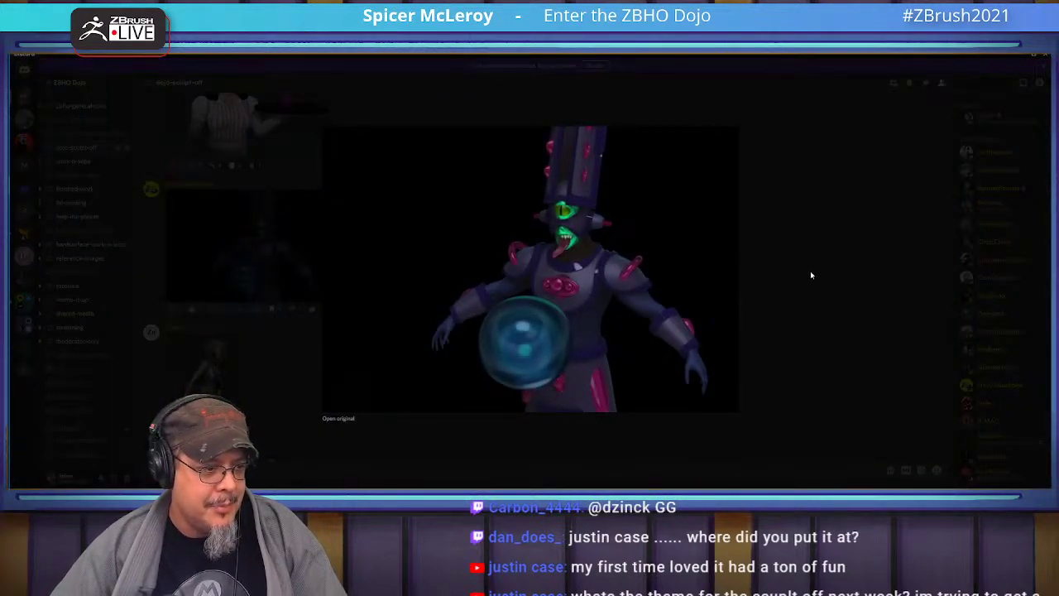
{"action": "left_click", "coordinate": [810, 274]}
{"action": "scroll", "coordinate": [251, 253], "scroll_direction": "down", "scroll_amount": 5}
{"action": "scroll", "coordinate": [253, 253], "scroll_direction": "down", "scroll_amount": 10}
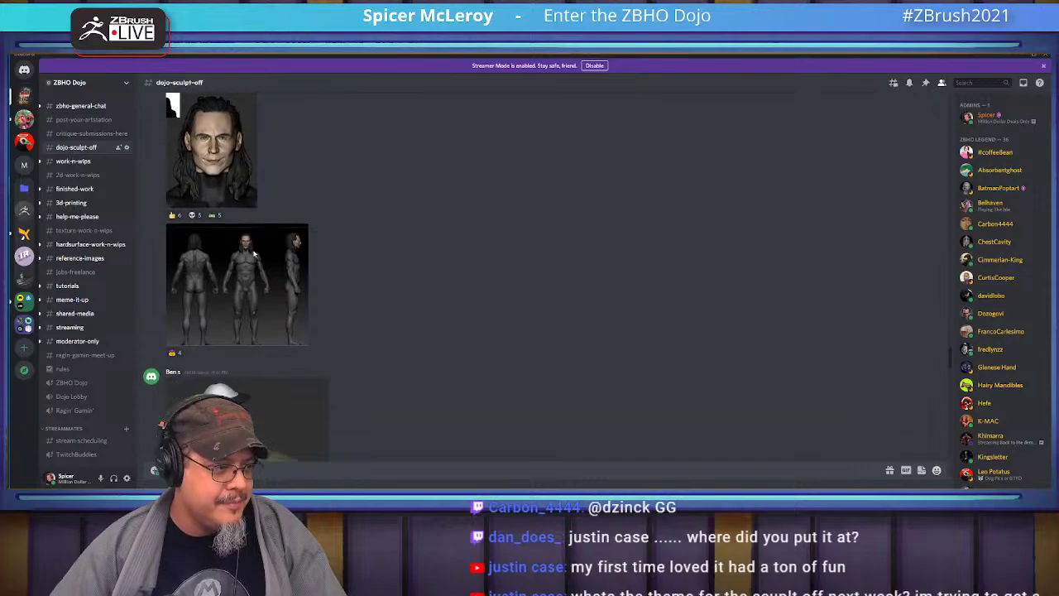
- View the flying saucer submission enlarged and browse the remaining posts to the end of the dojo-sculpt-off channel
{"action": "scroll", "coordinate": [252, 256], "scroll_direction": "up", "scroll_amount": 3}
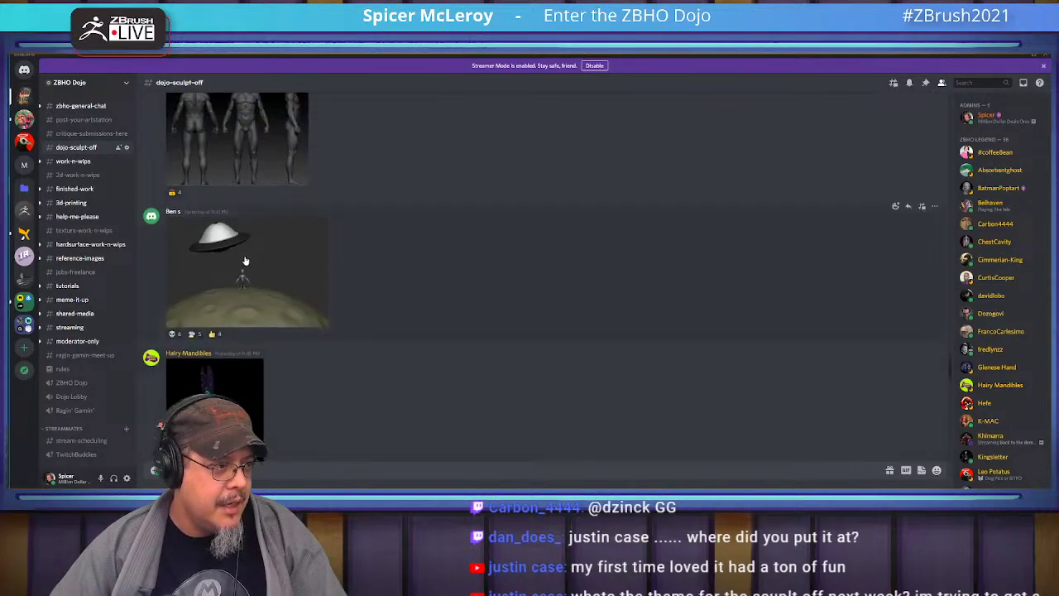
{"action": "left_click", "coordinate": [245, 260]}
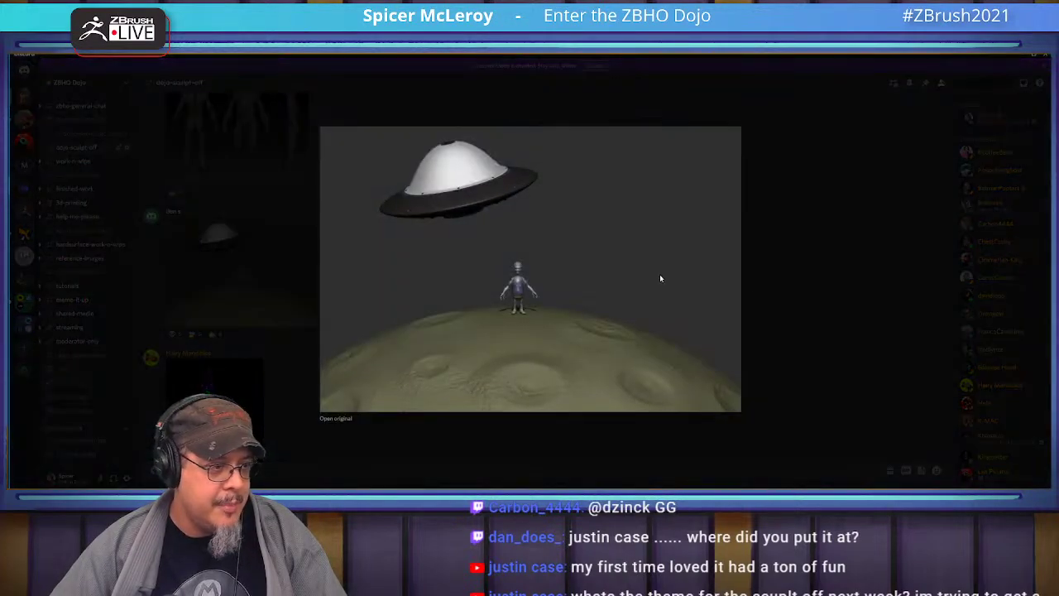
{"action": "left_click", "coordinate": [797, 295]}
{"action": "scroll", "coordinate": [258, 262], "scroll_direction": "down", "scroll_amount": 6}
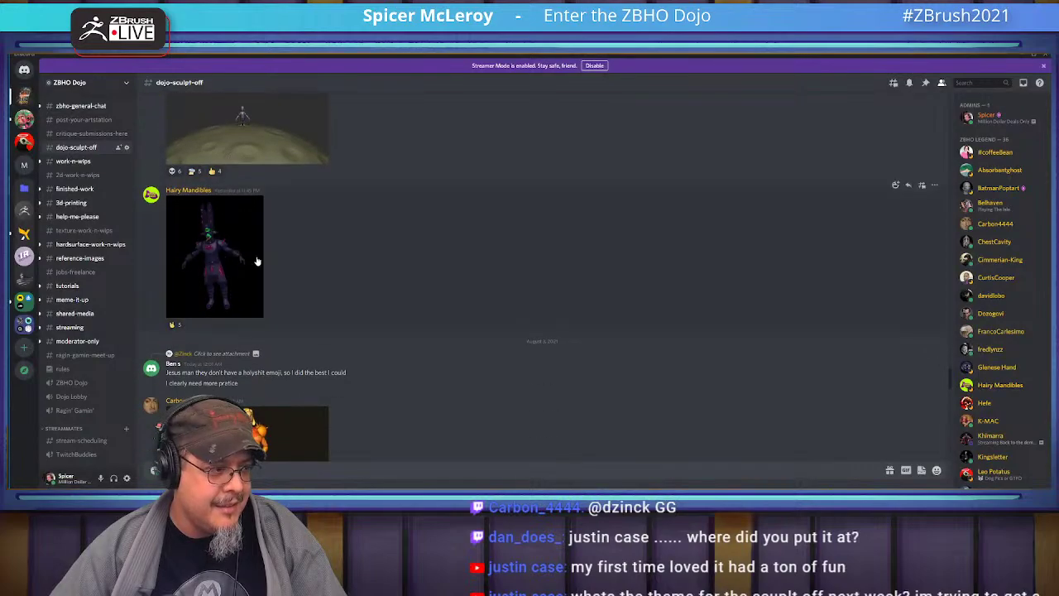
{"action": "scroll", "coordinate": [257, 261], "scroll_direction": "down", "scroll_amount": 10}
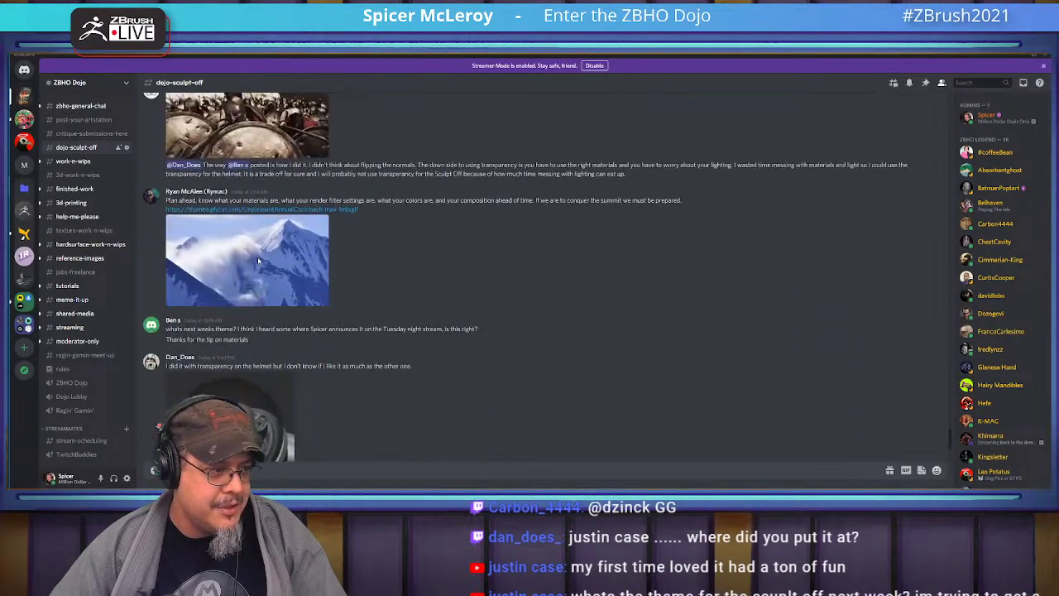
{"action": "scroll", "coordinate": [258, 260], "scroll_direction": "up", "scroll_amount": 10}
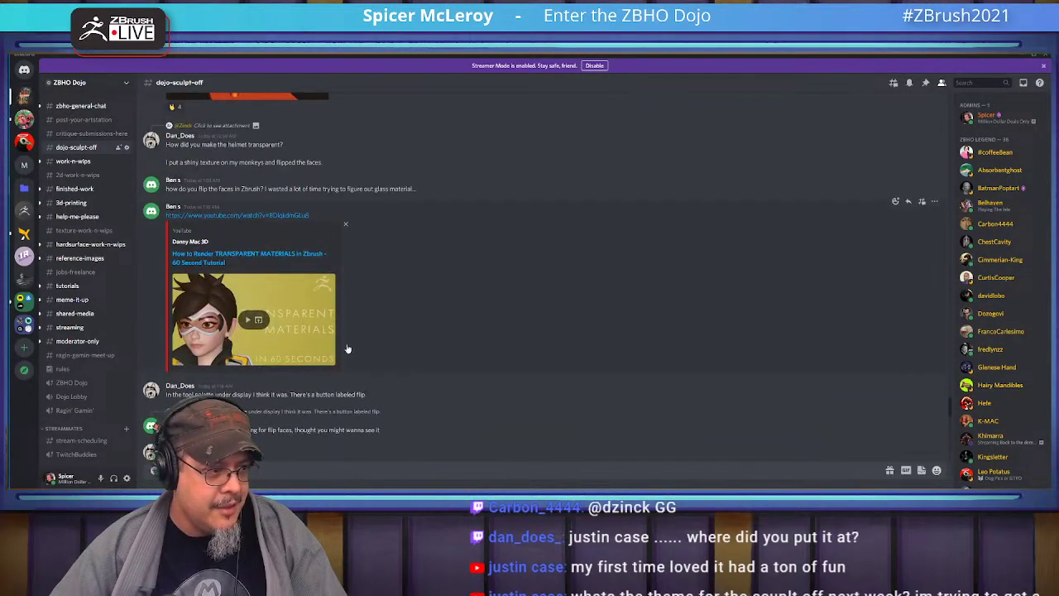
{"action": "scroll", "coordinate": [462, 324], "scroll_direction": "down", "scroll_amount": 4}
{"action": "scroll", "coordinate": [462, 320], "scroll_direction": "down", "scroll_amount": 5}
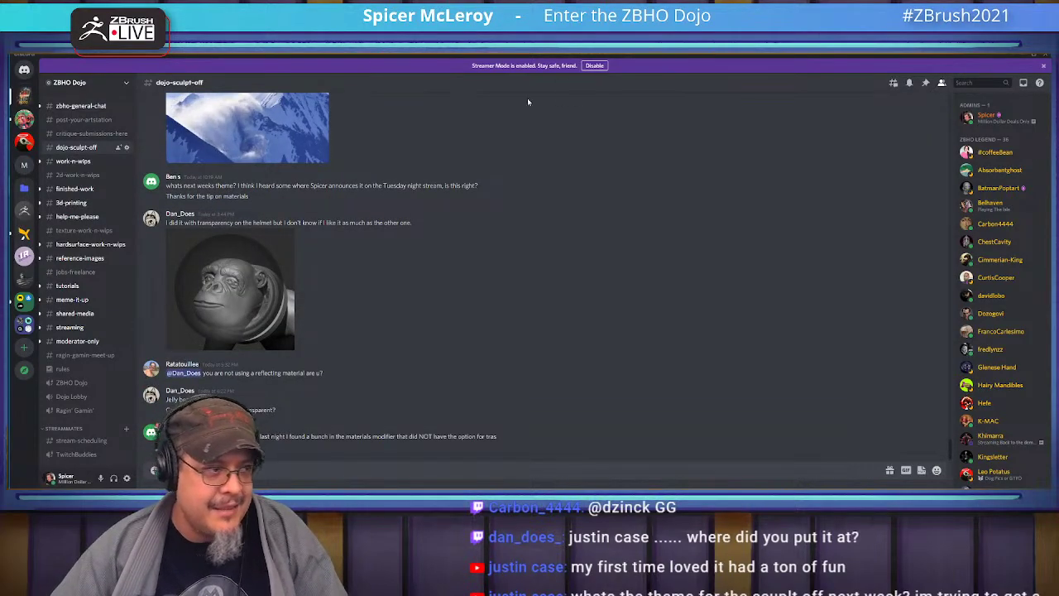
- Copy the ZBHO Dojo server invite link from the zbho-general-chat channel and close the invite window
{"action": "right_click", "coordinate": [81, 110]}
{"action": "left_click", "coordinate": [103, 206]}
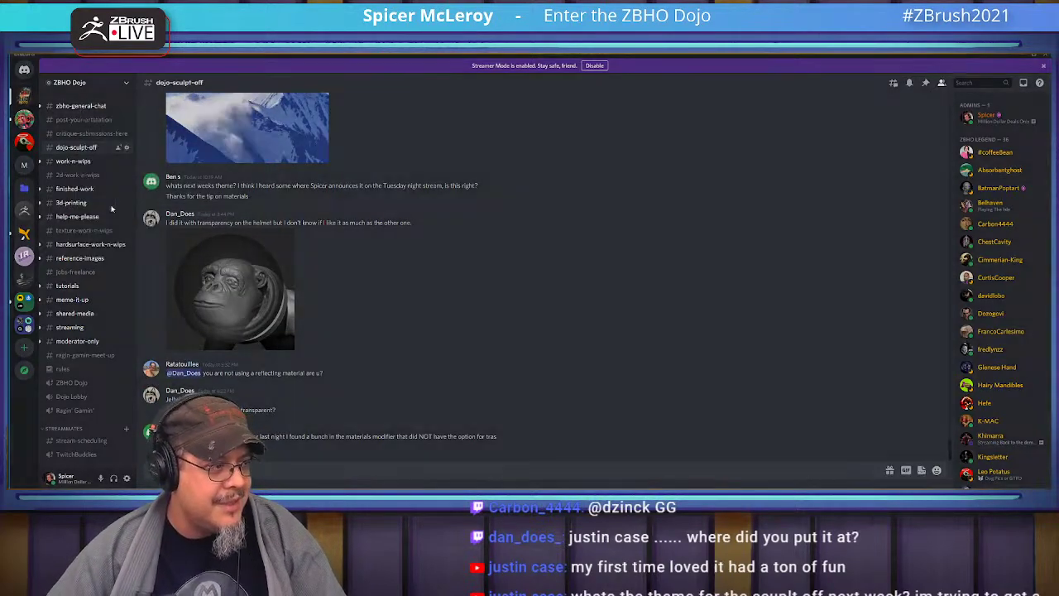
{"action": "left_click", "coordinate": [591, 327]}
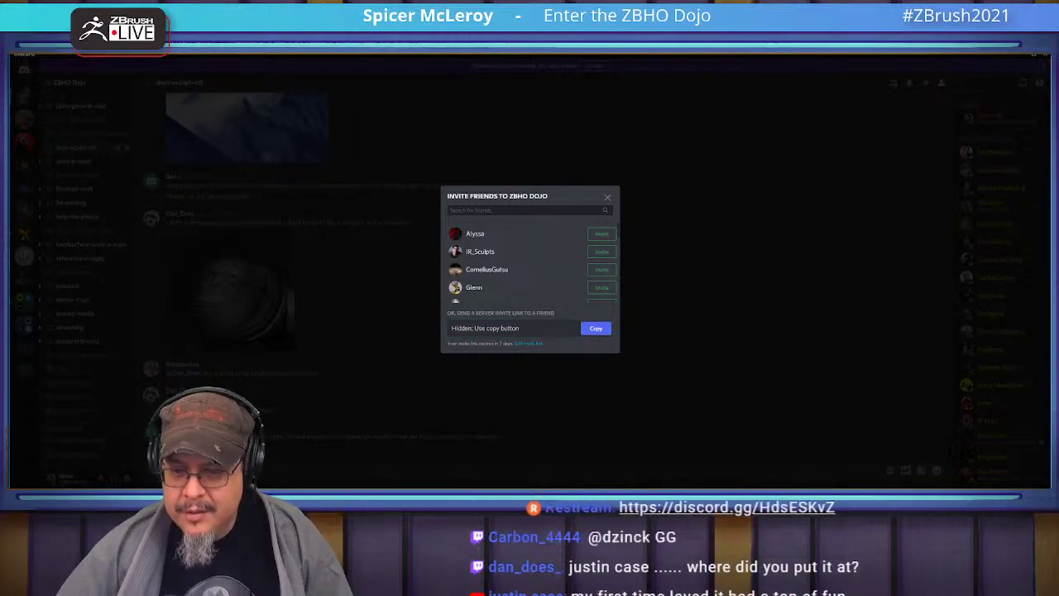
{"action": "left_click", "coordinate": [770, 161]}
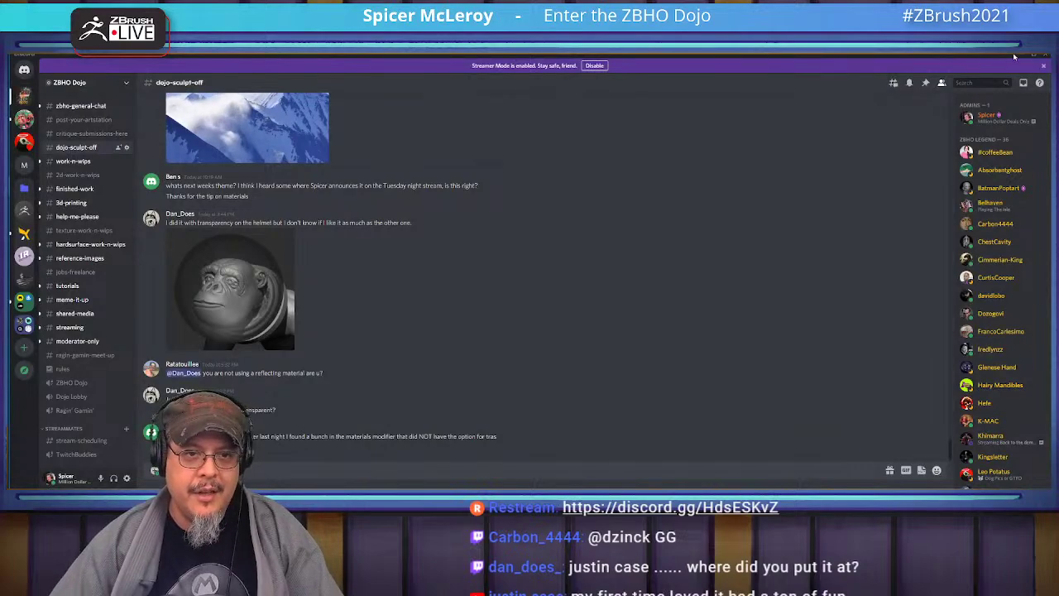
- Switch back to ZBrush and examine the torso figure with its overlapping skeleton from the front
{"action": "key", "text": "alt+Tab"}
{"action": "left_click_drag", "start_coordinate": [712, 226], "coordinate": [563, 319]}
{"action": "left_click_drag", "start_coordinate": [575, 364], "coordinate": [603, 317], "text": "alt"}
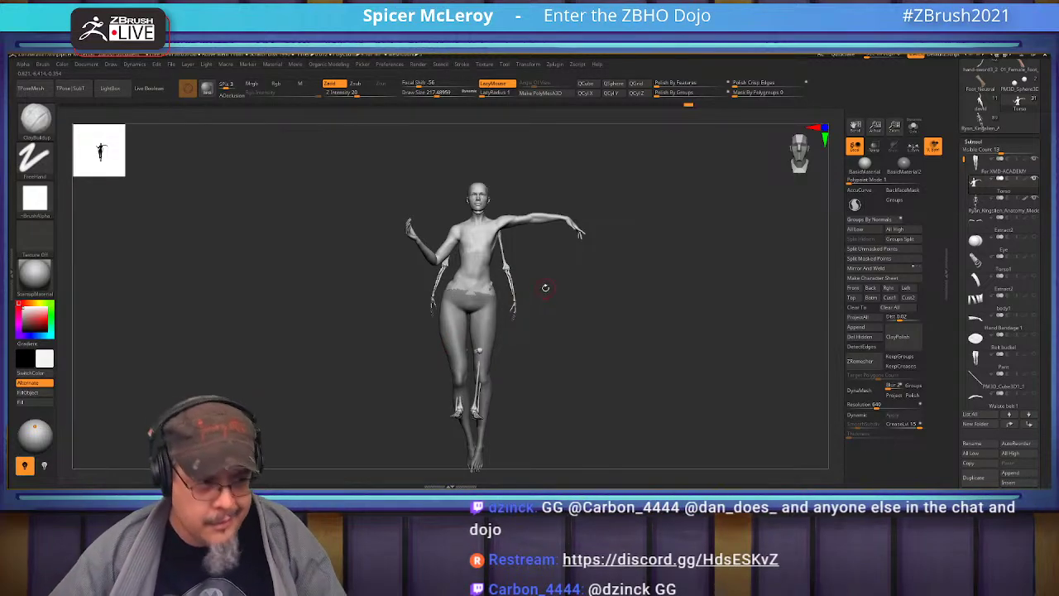
{"action": "left_click_drag", "start_coordinate": [544, 291], "coordinate": [597, 370], "text": "alt"}
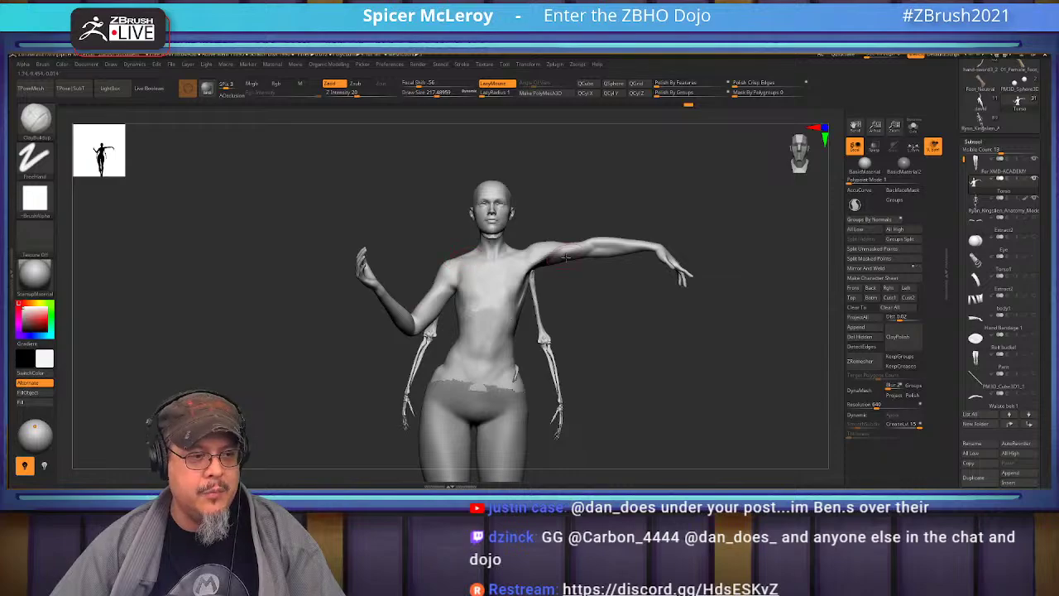
{"action": "left_click_drag", "start_coordinate": [614, 331], "coordinate": [640, 306], "text": "shift"}
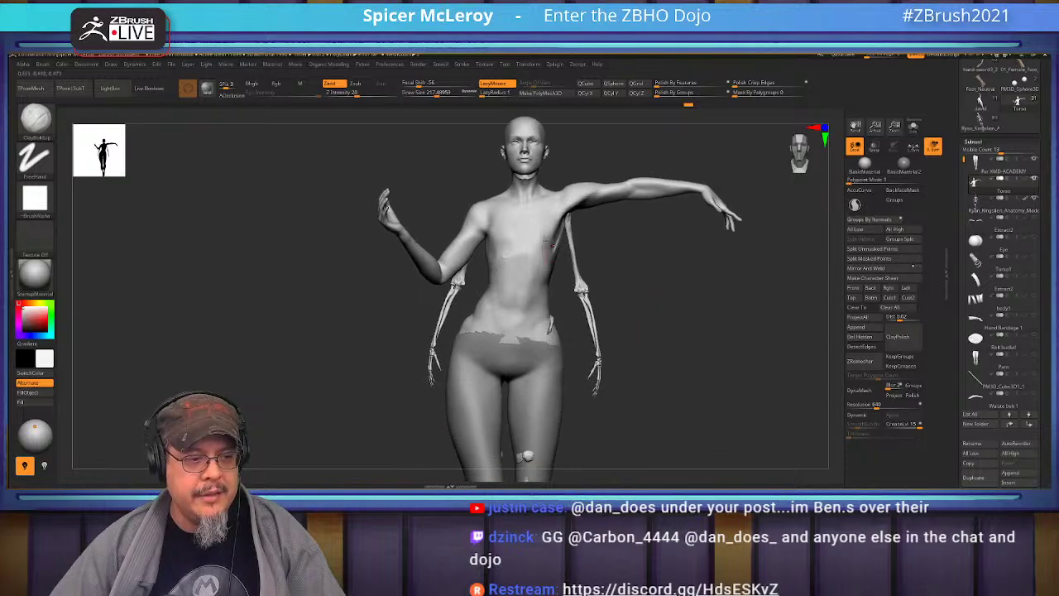
{"action": "left_click_drag", "start_coordinate": [708, 417], "coordinate": [700, 442], "text": "alt"}
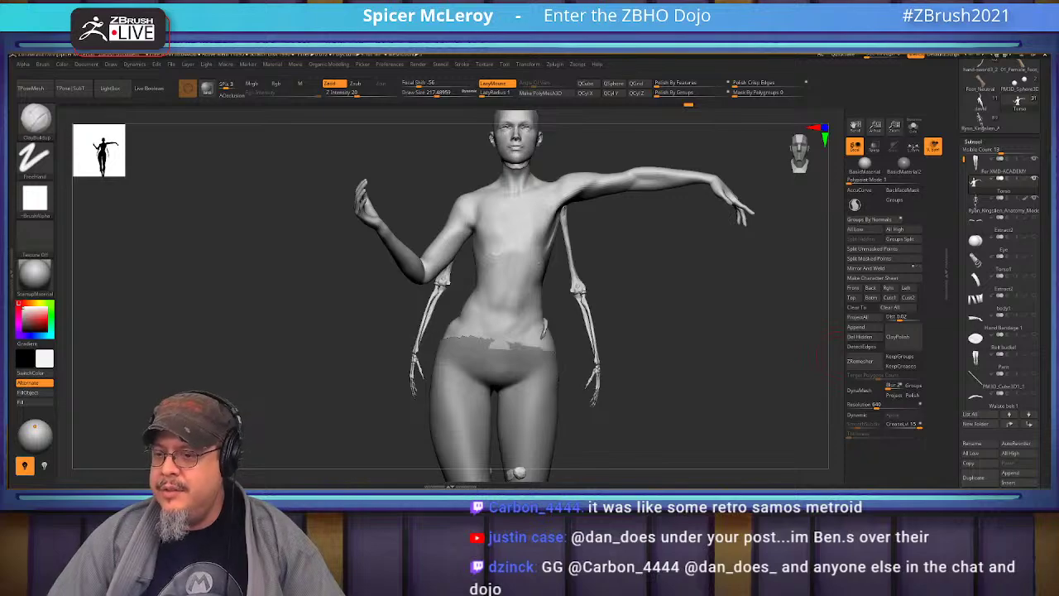
- Close the Notepad read-me and bring the snake-haired woman model into a framed front view in ZBrush
{"action": "key", "text": "alt+Tab"}
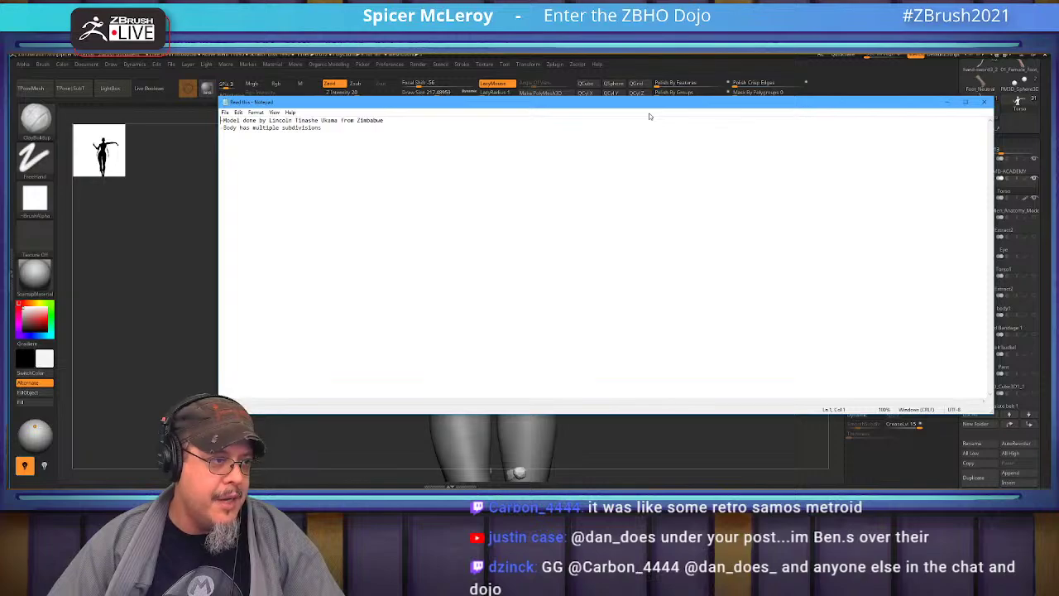
{"action": "left_click", "coordinate": [983, 102]}
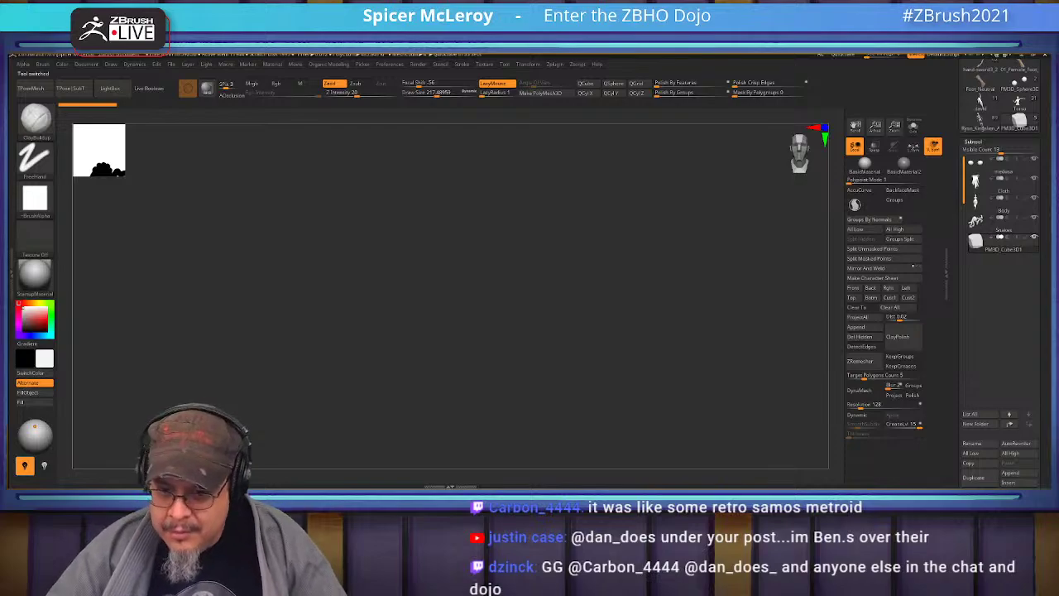
{"action": "left_click_drag", "start_coordinate": [641, 330], "coordinate": [759, 350]}
{"action": "key", "text": "f"}
{"action": "mouse_move", "coordinate": [684, 335]}
{"action": "left_mouse_down"}
{"action": "mouse_move", "coordinate": [737, 331]}
{"action": "mouse_move", "coordinate": [690, 359]}
{"action": "mouse_move", "coordinate": [680, 405]}
{"action": "mouse_move", "coordinate": [660, 295]}
{"action": "mouse_move", "coordinate": [709, 369]}
{"action": "mouse_move", "coordinate": [674, 341]}
{"action": "left_mouse_up"}
{"action": "left_click_drag", "start_coordinate": [667, 280], "coordinate": [551, 275]}
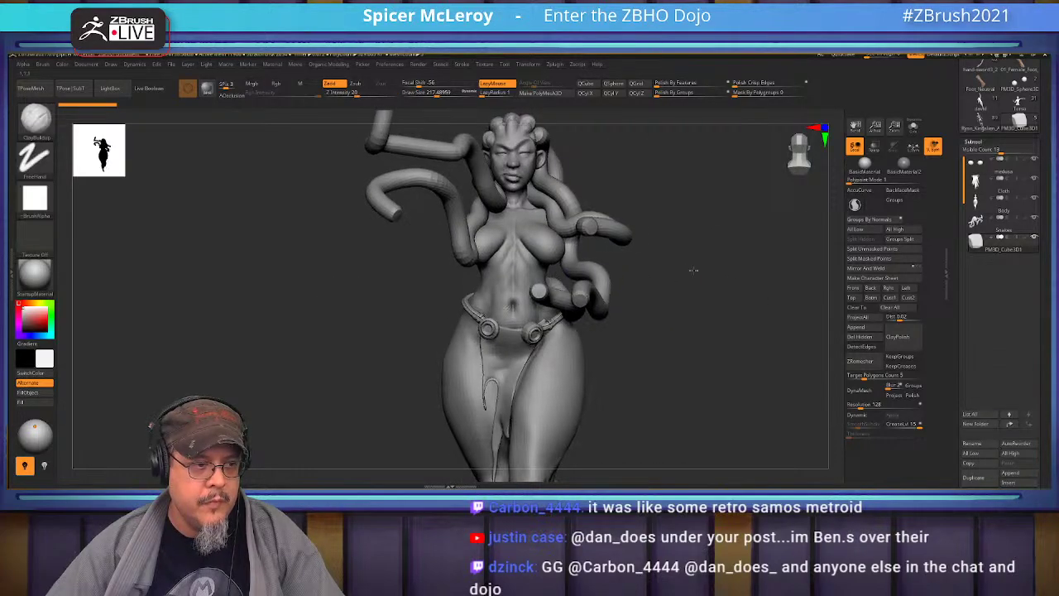
{"action": "left_click_drag", "start_coordinate": [688, 265], "coordinate": [711, 309], "text": "alt"}
- Select the Body subtool, isolate it with Solo and show the hips and legs from the side
{"action": "left_click", "coordinate": [531, 349], "text": "alt"}
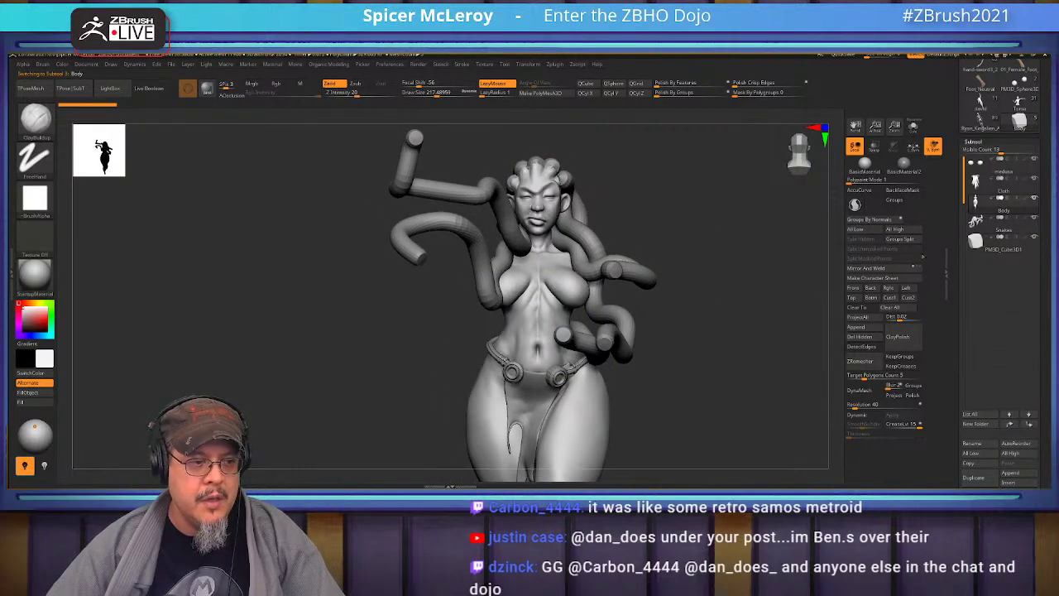
{"action": "left_click", "coordinate": [913, 127]}
{"action": "left_click_drag", "start_coordinate": [686, 243], "coordinate": [723, 262]}
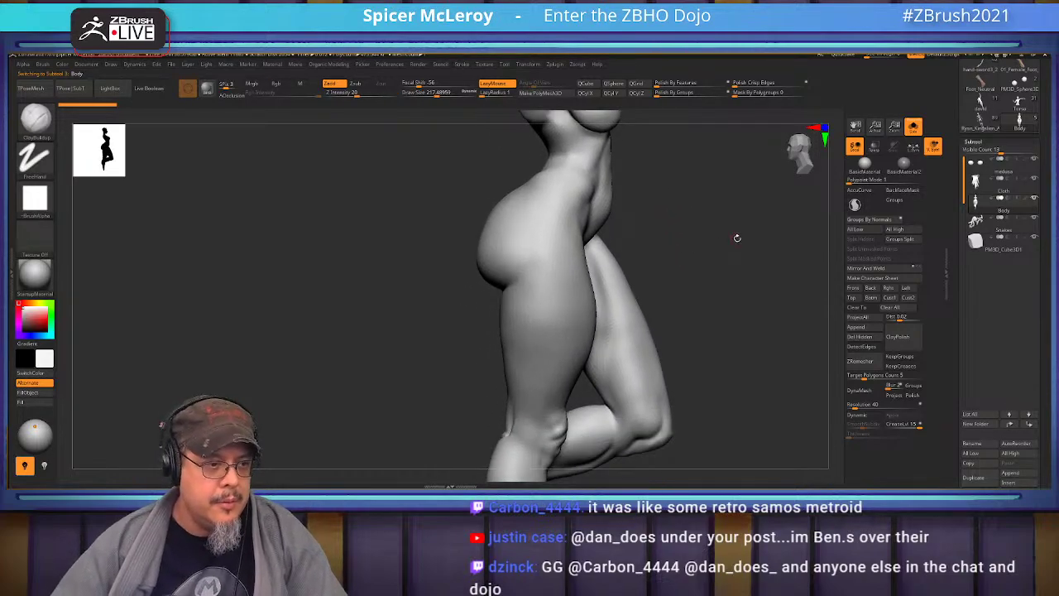
- Activate the Move brush and set its draw size to about 167 for shaping the body's legs
{"action": "key", "text": "b"}
{"action": "key", "text": "m"}
{"action": "key", "text": "v"}
{"action": "key", "text": "s"}
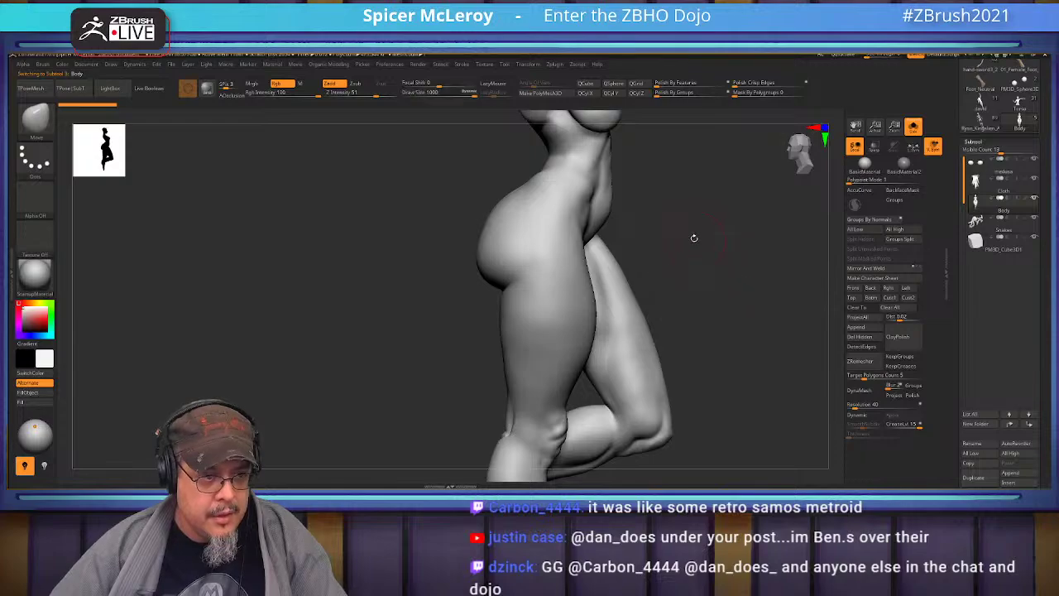
{"action": "left_click_drag", "start_coordinate": [730, 277], "coordinate": [663, 330], "text": "alt"}
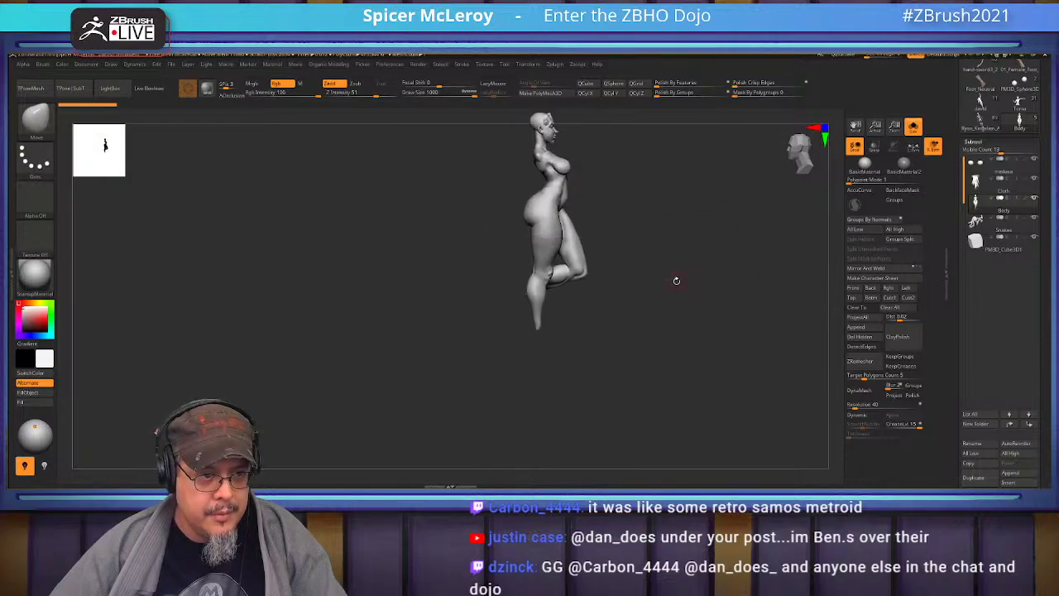
{"action": "key", "text": "space"}
{"action": "mouse_move", "coordinate": [674, 270]}
{"action": "left_mouse_down", "text": "alt"}
{"action": "mouse_move", "coordinate": [658, 252]}
{"action": "mouse_move", "coordinate": [690, 264]}
{"action": "left_mouse_up", "text": "alt"}
{"action": "key", "text": "s"}
{"action": "mouse_move", "coordinate": [670, 300]}
{"action": "left_mouse_down"}
{"action": "mouse_move", "coordinate": [626, 300]}
{"action": "mouse_move", "coordinate": [700, 255]}
{"action": "left_mouse_up"}
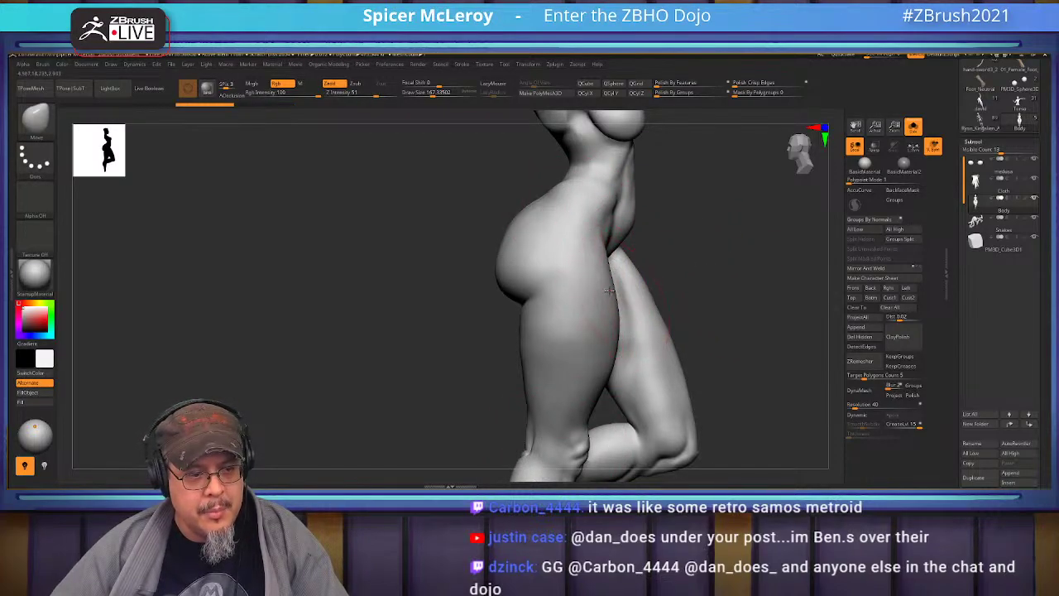
- Nudge the upper leg's shape with the Move brush at a draw size of about 148
{"action": "mouse_move", "coordinate": [653, 323]}
{"action": "right_mouse_down", "text": "alt"}
{"action": "mouse_move", "coordinate": [651, 275]}
{"action": "mouse_move", "coordinate": [678, 272]}
{"action": "mouse_move", "coordinate": [624, 249]}
{"action": "right_mouse_up", "text": "alt"}
{"action": "left_click_drag", "start_coordinate": [524, 276], "coordinate": [521, 280]}
{"action": "mouse_move", "coordinate": [419, 379]}
{"action": "right_mouse_down"}
{"action": "mouse_move", "coordinate": [450, 317]}
{"action": "mouse_move", "coordinate": [622, 306]}
{"action": "mouse_move", "coordinate": [621, 239]}
{"action": "mouse_move", "coordinate": [624, 284]}
{"action": "mouse_move", "coordinate": [587, 331]}
{"action": "right_mouse_up"}
{"action": "key", "text": "s"}
{"action": "left_click_drag", "start_coordinate": [537, 279], "coordinate": [552, 272]}
{"action": "key", "text": "b"}
{"action": "key", "text": "m"}
{"action": "key", "text": "v"}
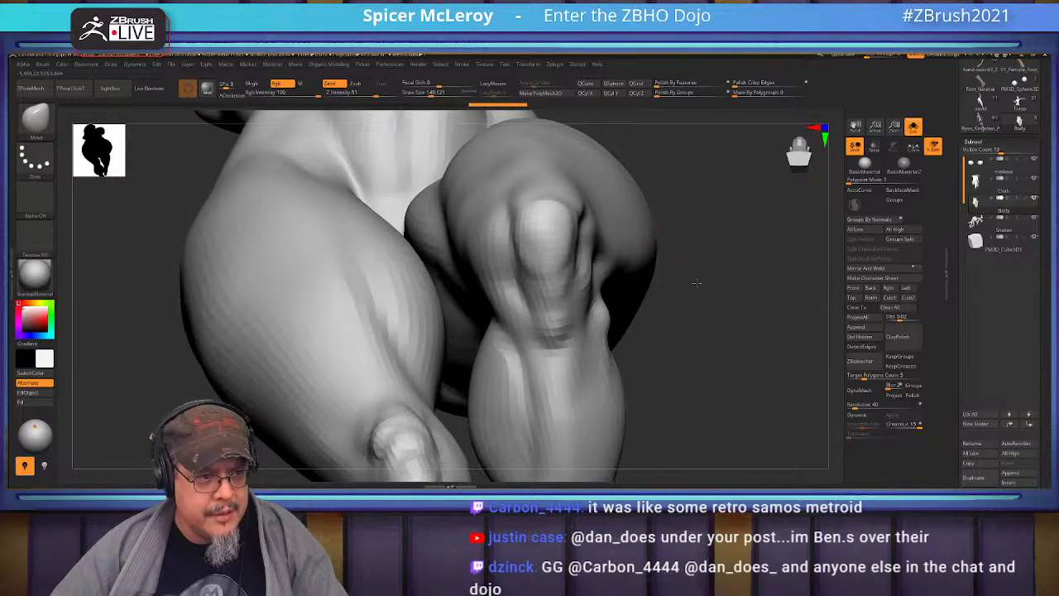
- Examine the thighs, the bent knee and the whole figure from below, the front and the side
{"action": "right_click_drag", "start_coordinate": [554, 272], "coordinate": [625, 191]}
{"action": "mouse_move", "coordinate": [539, 157]}
{"action": "right_mouse_down"}
{"action": "mouse_move", "coordinate": [538, 289]}
{"action": "mouse_move", "coordinate": [546, 265]}
{"action": "mouse_move", "coordinate": [541, 272]}
{"action": "mouse_move", "coordinate": [666, 232]}
{"action": "mouse_move", "coordinate": [692, 279]}
{"action": "mouse_move", "coordinate": [655, 242]}
{"action": "mouse_move", "coordinate": [613, 268]}
{"action": "right_mouse_up"}
{"action": "right_click_drag", "start_coordinate": [642, 318], "coordinate": [711, 319], "text": "alt"}
{"action": "right_click_drag", "start_coordinate": [610, 318], "coordinate": [628, 326]}
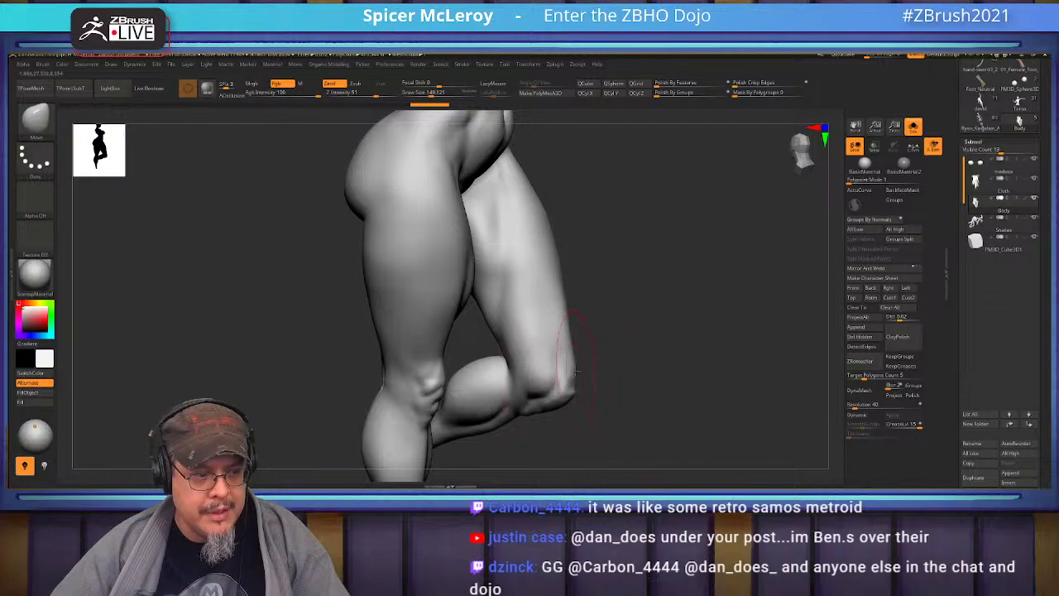
{"action": "mouse_move", "coordinate": [611, 390]}
{"action": "right_mouse_down"}
{"action": "mouse_move", "coordinate": [612, 348]}
{"action": "mouse_move", "coordinate": [513, 309]}
{"action": "right_mouse_up"}
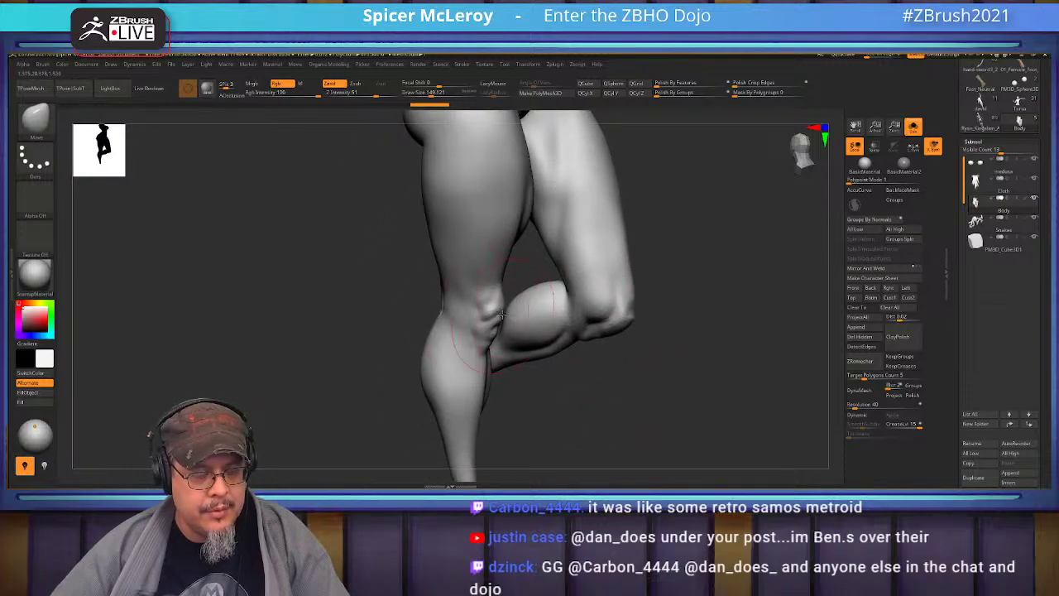
{"action": "mouse_move", "coordinate": [711, 276]}
{"action": "right_mouse_down"}
{"action": "mouse_move", "coordinate": [720, 278]}
{"action": "mouse_move", "coordinate": [707, 309]}
{"action": "mouse_move", "coordinate": [671, 296]}
{"action": "mouse_move", "coordinate": [682, 308]}
{"action": "mouse_move", "coordinate": [676, 251]}
{"action": "right_mouse_up"}
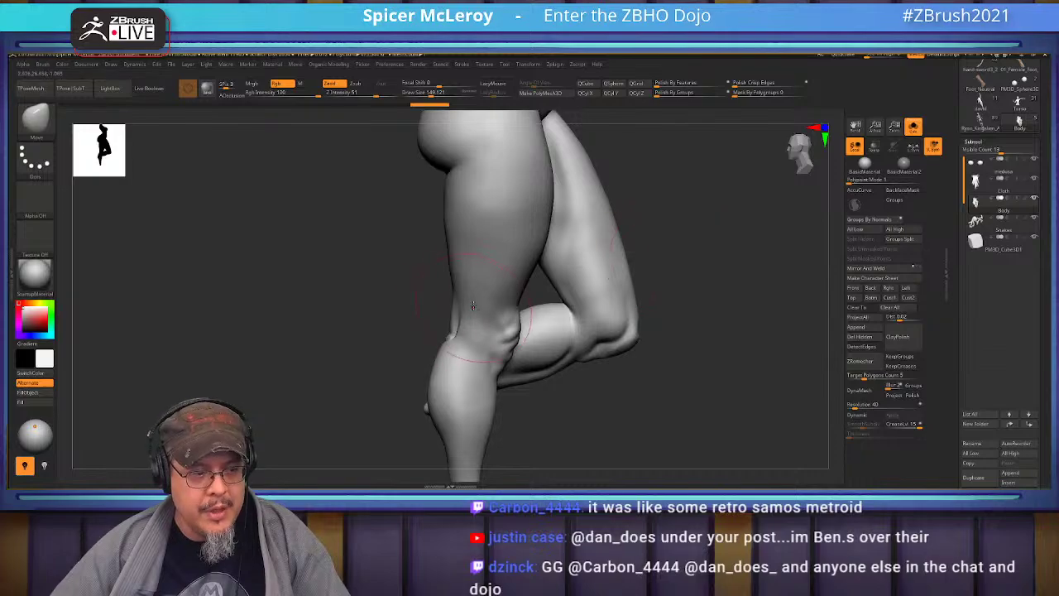
{"action": "right_click_drag", "start_coordinate": [711, 194], "coordinate": [612, 314]}
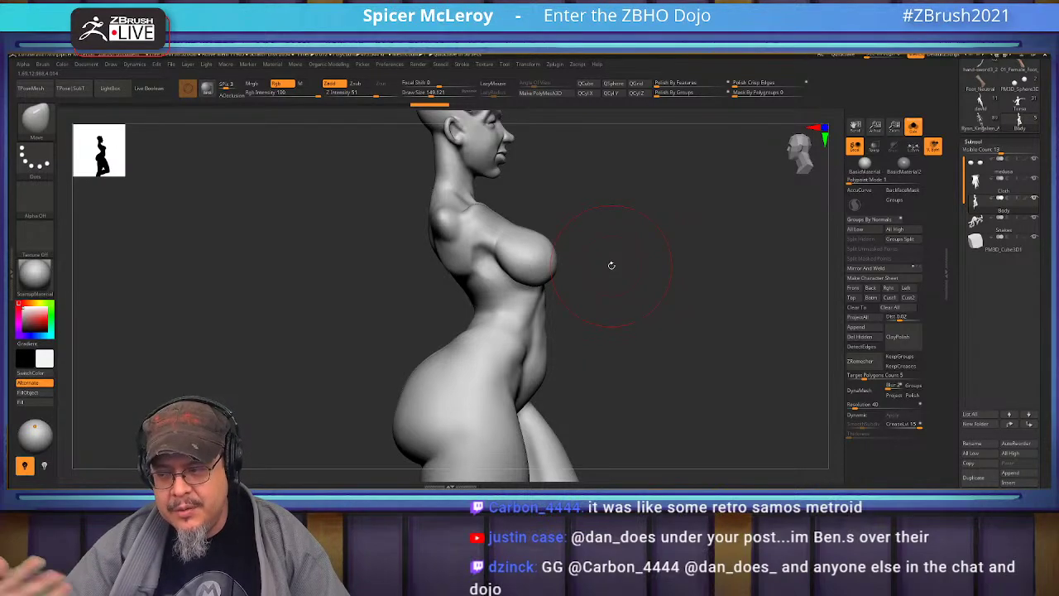
- Flatten the front of the bent knee with the TrimDynamic brush and smooth the surface above it
{"action": "mouse_move", "coordinate": [700, 379]}
{"action": "left_mouse_down"}
{"action": "mouse_move", "coordinate": [673, 272]}
{"action": "mouse_move", "coordinate": [622, 322]}
{"action": "mouse_move", "coordinate": [621, 267]}
{"action": "mouse_move", "coordinate": [636, 286]}
{"action": "mouse_move", "coordinate": [544, 276]}
{"action": "mouse_move", "coordinate": [529, 317]}
{"action": "left_mouse_up"}
{"action": "key", "text": "b"}
{"action": "key", "text": "t"}
{"action": "key", "text": "d"}
{"action": "mouse_move", "coordinate": [535, 274]}
{"action": "left_mouse_down"}
{"action": "mouse_move", "coordinate": [530, 322]}
{"action": "mouse_move", "coordinate": [528, 293]}
{"action": "mouse_move", "coordinate": [542, 319]}
{"action": "mouse_move", "coordinate": [522, 313]}
{"action": "mouse_move", "coordinate": [522, 279]}
{"action": "mouse_move", "coordinate": [544, 302]}
{"action": "mouse_move", "coordinate": [516, 289]}
{"action": "mouse_move", "coordinate": [540, 291]}
{"action": "left_mouse_up"}
{"action": "key", "text": "shift"}
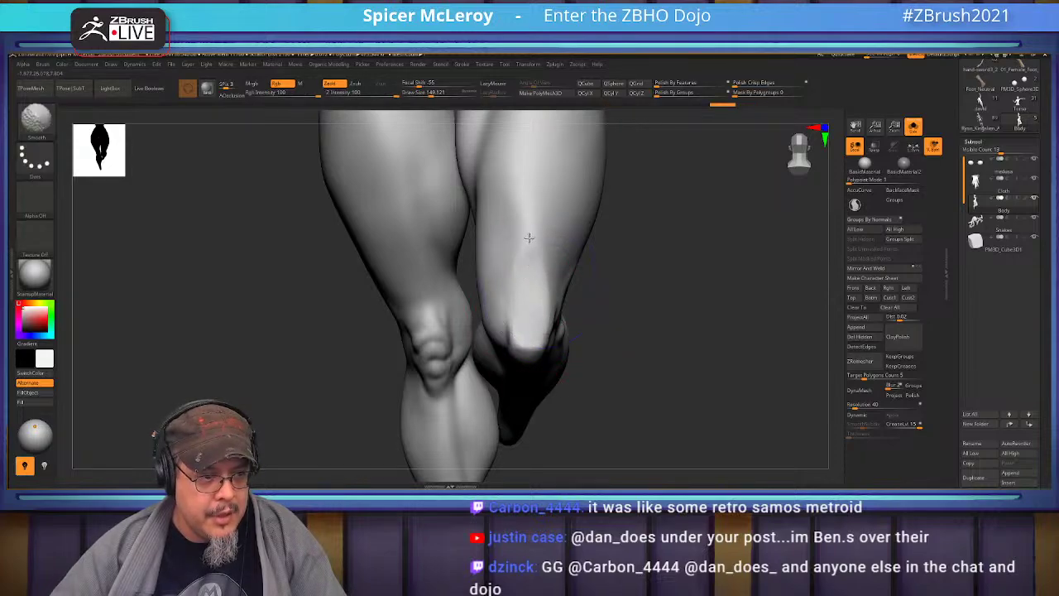
- Plane the outer side of the bent knee with TrimDynamic at a draw size of about 108 and smooth it
{"action": "mouse_move", "coordinate": [650, 293]}
{"action": "left_mouse_down"}
{"action": "mouse_move", "coordinate": [488, 315]}
{"action": "mouse_move", "coordinate": [533, 323]}
{"action": "left_mouse_up"}
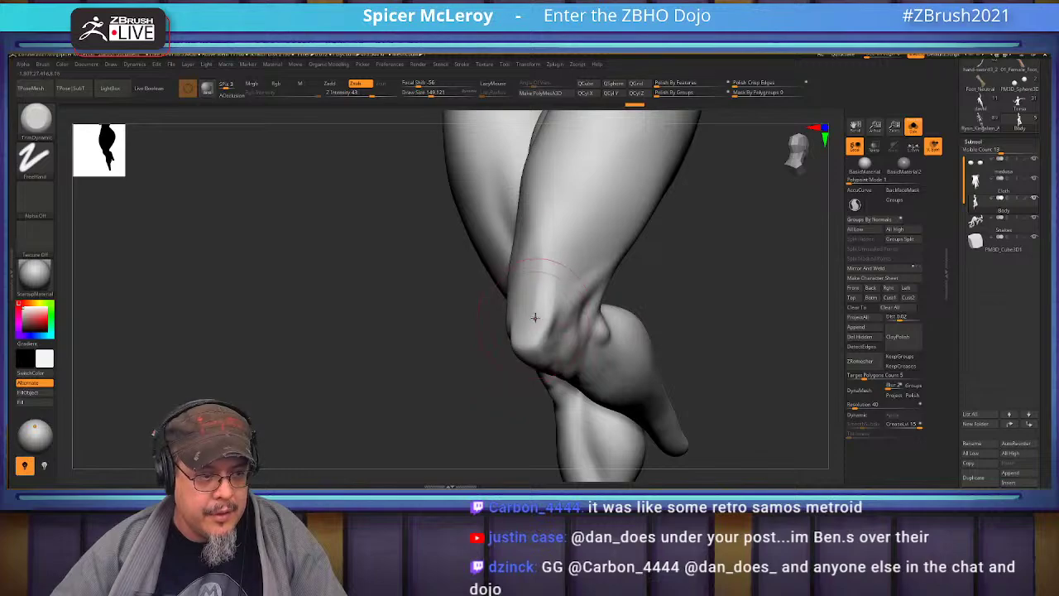
{"action": "mouse_move", "coordinate": [700, 288]}
{"action": "left_mouse_down", "text": "alt"}
{"action": "mouse_move", "coordinate": [699, 331]}
{"action": "mouse_move", "coordinate": [560, 310]}
{"action": "left_mouse_up", "text": "alt"}
{"action": "key", "text": "s"}
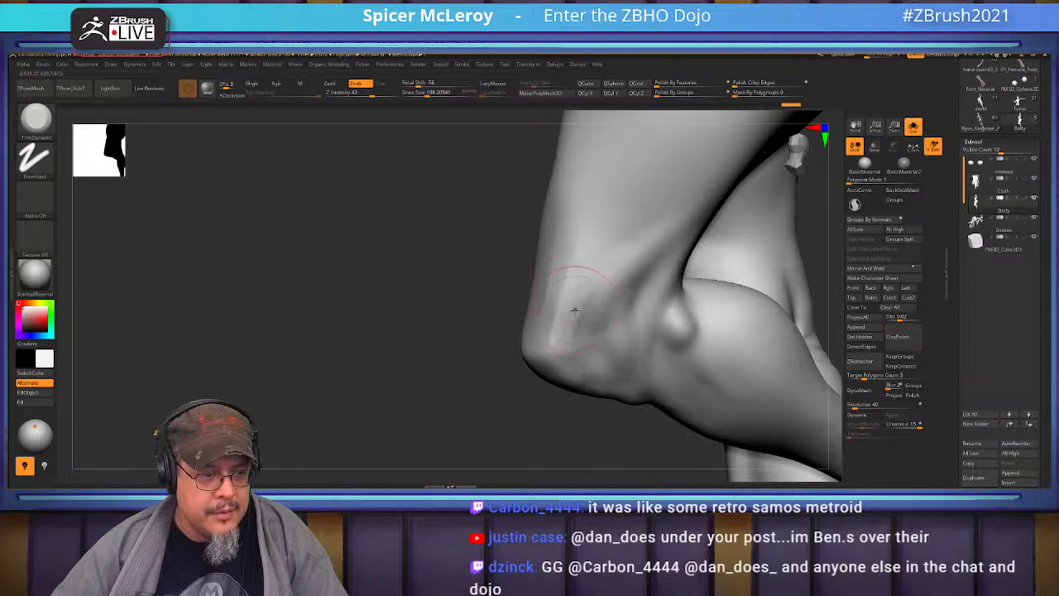
{"action": "key", "text": "shift"}
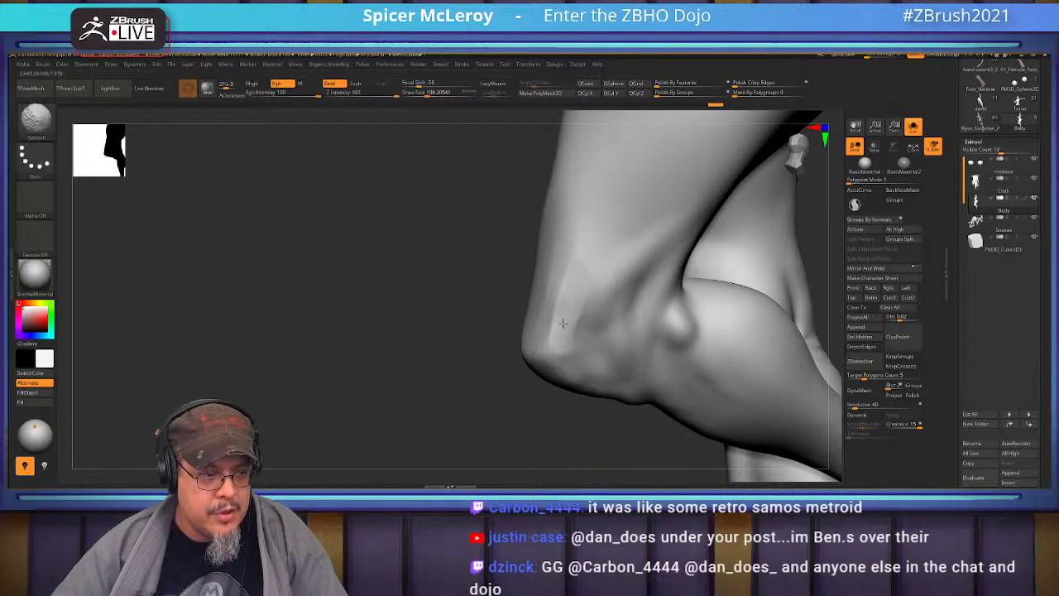
{"action": "left_click_drag", "start_coordinate": [454, 336], "coordinate": [556, 293]}
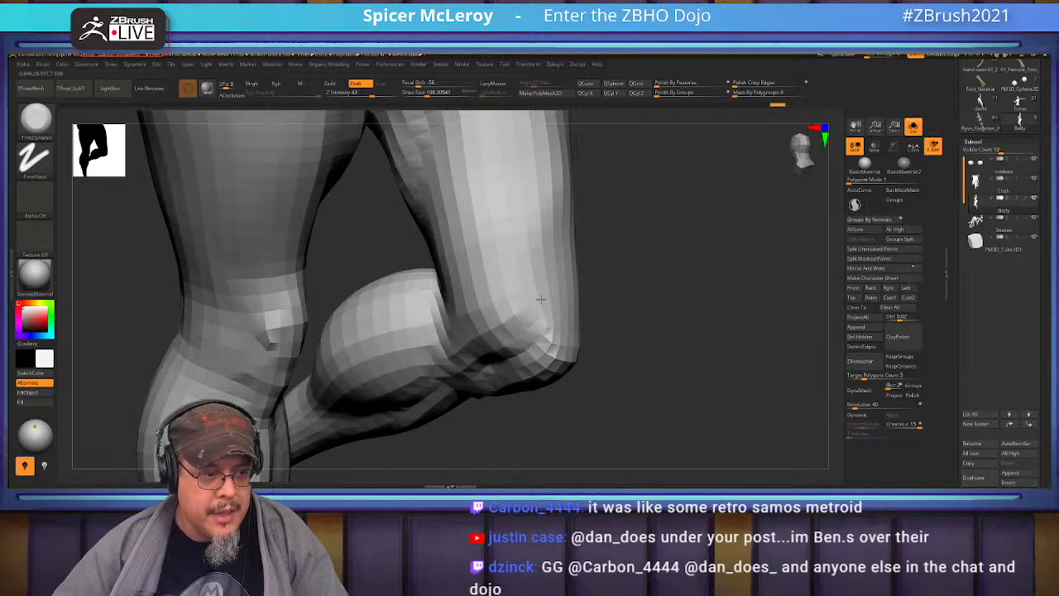
{"action": "left_click_drag", "start_coordinate": [632, 292], "coordinate": [608, 290]}
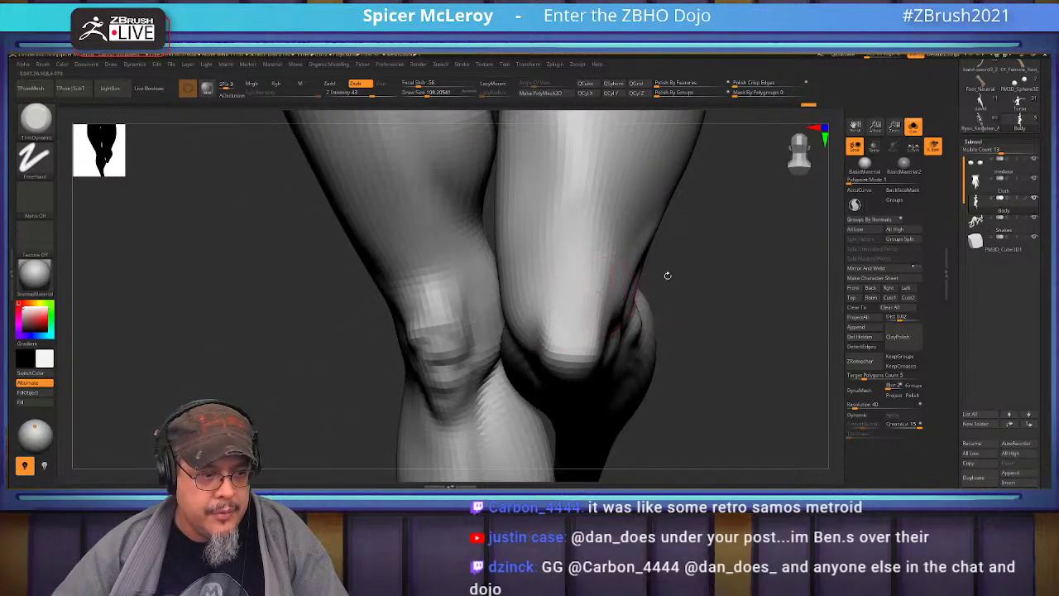
- Adjust the bent knee's shape using the Move brush at a draw size of about 182
{"action": "key", "text": "b"}
{"action": "key", "text": "m"}
{"action": "key", "text": "v"}
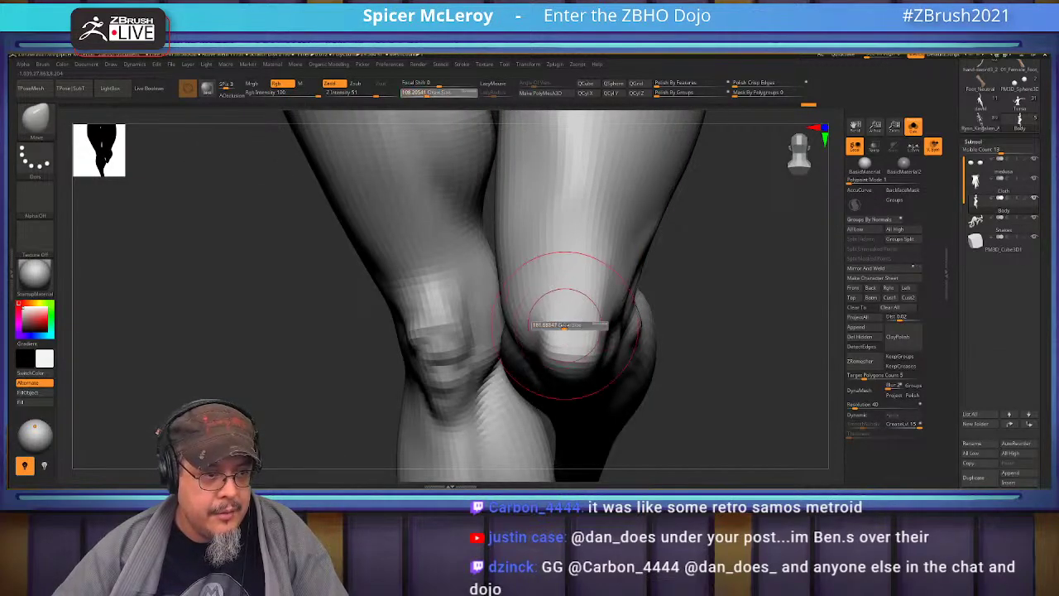
{"action": "left_click_drag", "start_coordinate": [692, 256], "coordinate": [667, 366], "text": "alt"}
{"action": "mouse_move", "coordinate": [694, 317]}
{"action": "left_mouse_down", "text": "alt"}
{"action": "mouse_move", "coordinate": [673, 340]}
{"action": "mouse_move", "coordinate": [704, 331]}
{"action": "mouse_move", "coordinate": [657, 329]}
{"action": "mouse_move", "coordinate": [668, 351]}
{"action": "mouse_move", "coordinate": [681, 350]}
{"action": "mouse_move", "coordinate": [716, 289]}
{"action": "left_mouse_up", "text": "alt"}
- Build up the back of the bent leg's thigh with the ClayBuildup brush at a draw size of about 182
{"action": "key", "text": "b"}
{"action": "key", "text": "c"}
{"action": "key", "text": "b"}
{"action": "mouse_move", "coordinate": [762, 372]}
{"action": "left_mouse_down", "text": "alt"}
{"action": "mouse_move", "coordinate": [727, 321]}
{"action": "mouse_move", "coordinate": [787, 331]}
{"action": "mouse_move", "coordinate": [682, 388]}
{"action": "left_mouse_up", "text": "alt"}
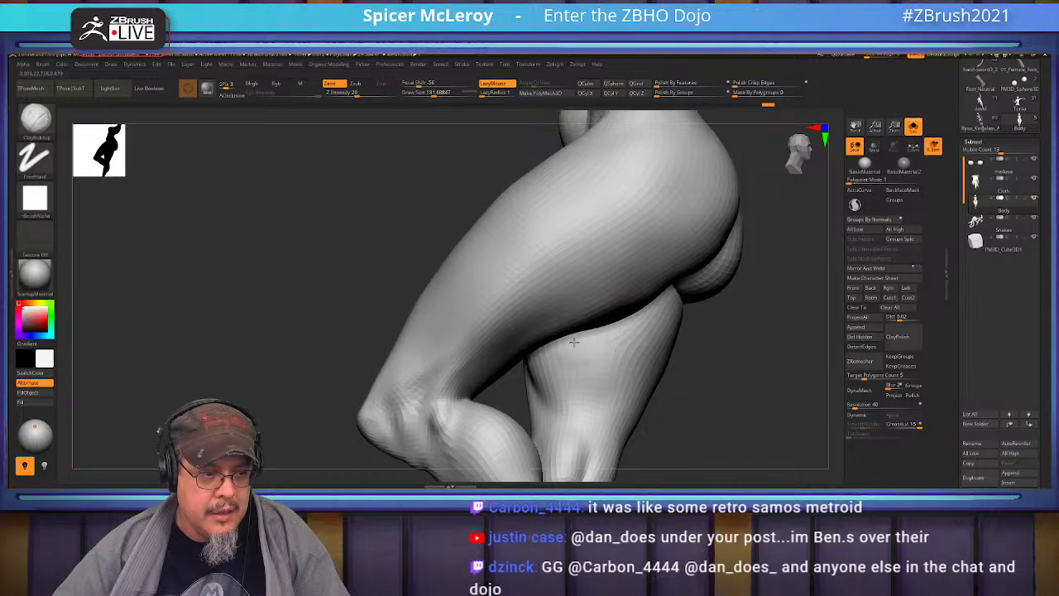
{"action": "left_click_drag", "start_coordinate": [745, 339], "coordinate": [678, 339]}
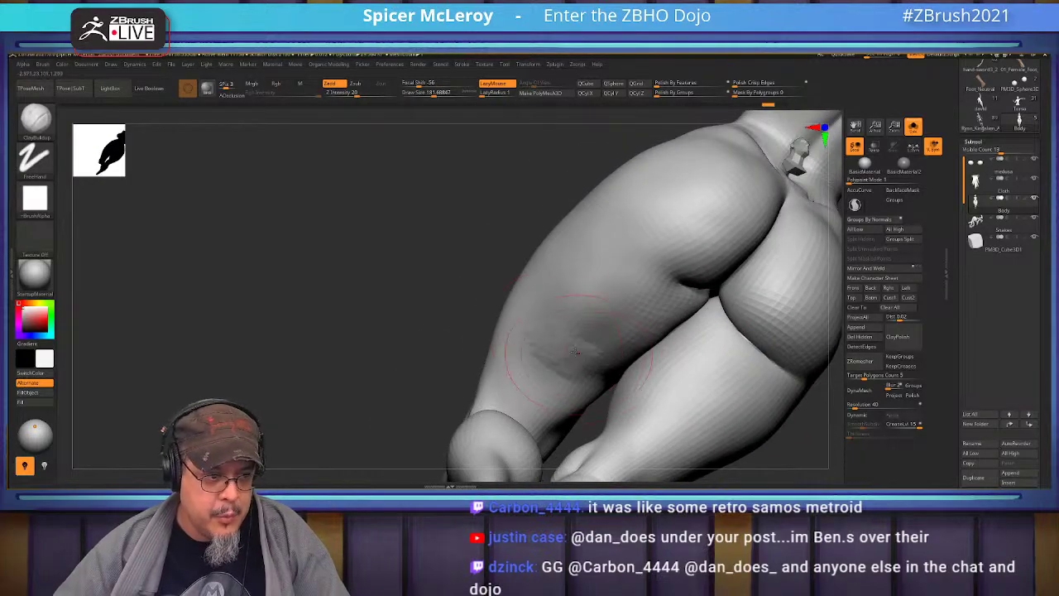
{"action": "mouse_move", "coordinate": [570, 364]}
{"action": "left_mouse_down"}
{"action": "mouse_move", "coordinate": [674, 303]}
{"action": "mouse_move", "coordinate": [576, 369]}
{"action": "left_mouse_up"}
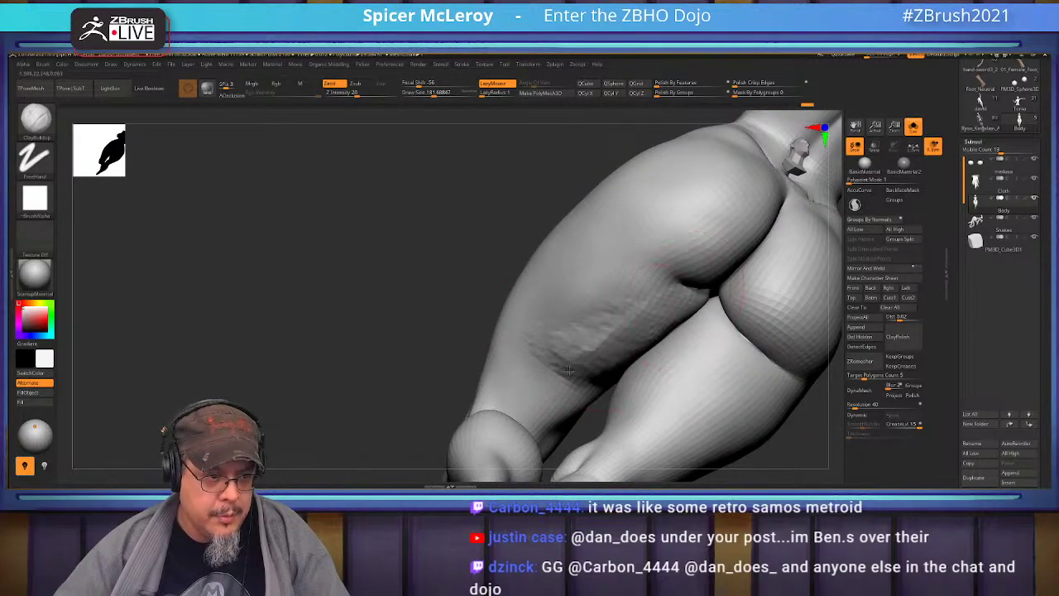
{"action": "mouse_move", "coordinate": [605, 334]}
{"action": "left_mouse_down"}
{"action": "mouse_move", "coordinate": [634, 343]}
{"action": "mouse_move", "coordinate": [624, 336]}
{"action": "left_mouse_up"}
- Sculpt the hamstring tendon behind the bent knee with ClayBuildup at a draw size of about 124 and smooth it
{"action": "mouse_move", "coordinate": [447, 322]}
{"action": "left_mouse_down"}
{"action": "mouse_move", "coordinate": [411, 323]}
{"action": "mouse_move", "coordinate": [412, 293]}
{"action": "left_mouse_up"}
{"action": "key", "text": "s"}
{"action": "left_click_drag", "start_coordinate": [568, 302], "coordinate": [552, 302]}
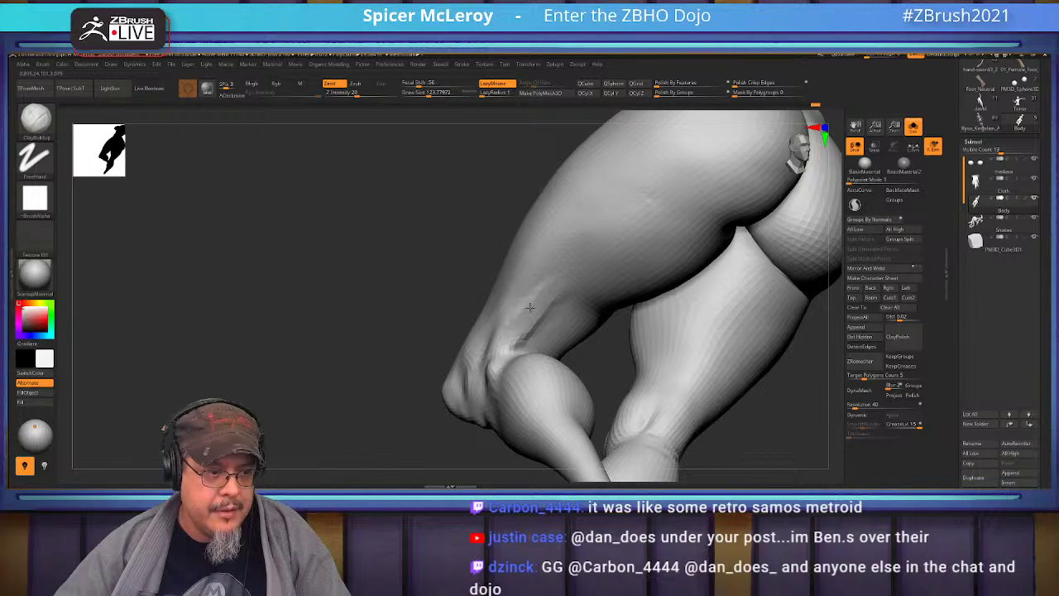
{"action": "mouse_move", "coordinate": [396, 326]}
{"action": "left_mouse_down"}
{"action": "mouse_move", "coordinate": [415, 347]}
{"action": "mouse_move", "coordinate": [432, 345]}
{"action": "left_mouse_up"}
{"action": "left_click_drag", "start_coordinate": [529, 307], "coordinate": [558, 272]}
{"action": "mouse_move", "coordinate": [499, 338]}
{"action": "left_mouse_down", "text": "shift"}
{"action": "mouse_move", "coordinate": [544, 268]}
{"action": "mouse_move", "coordinate": [528, 304]}
{"action": "mouse_move", "coordinate": [555, 362]}
{"action": "mouse_move", "coordinate": [490, 388]}
{"action": "left_mouse_up", "text": "shift"}
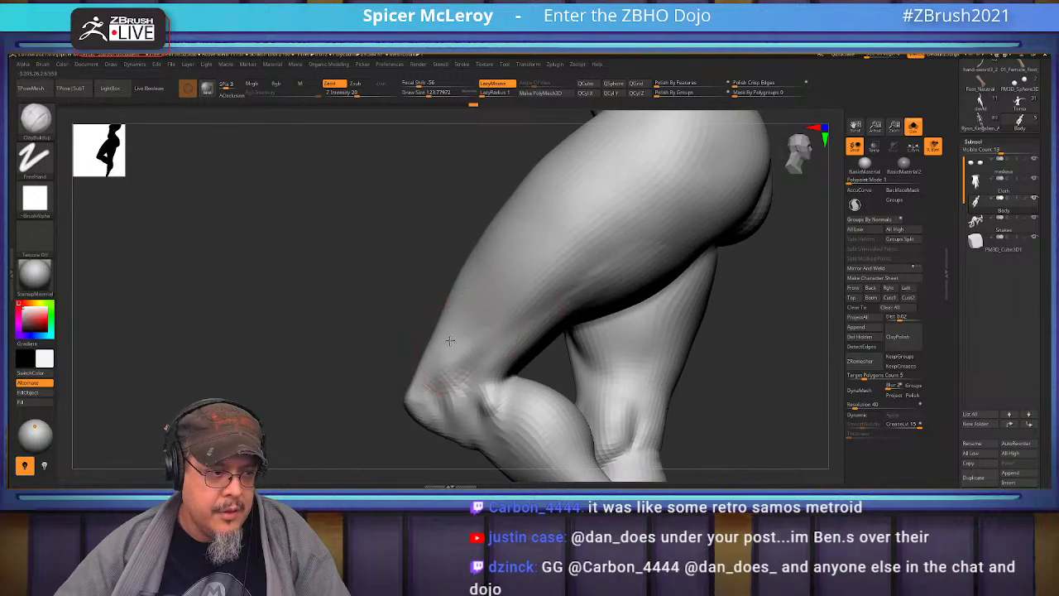
- Build up the outer thigh muscle just above the bent knee with ClayBuildup and smooth it into the thigh
{"action": "mouse_move", "coordinate": [483, 330]}
{"action": "left_mouse_down"}
{"action": "mouse_move", "coordinate": [468, 338]}
{"action": "mouse_move", "coordinate": [456, 323]}
{"action": "mouse_move", "coordinate": [469, 345]}
{"action": "mouse_move", "coordinate": [461, 319]}
{"action": "mouse_move", "coordinate": [480, 324]}
{"action": "left_mouse_up"}
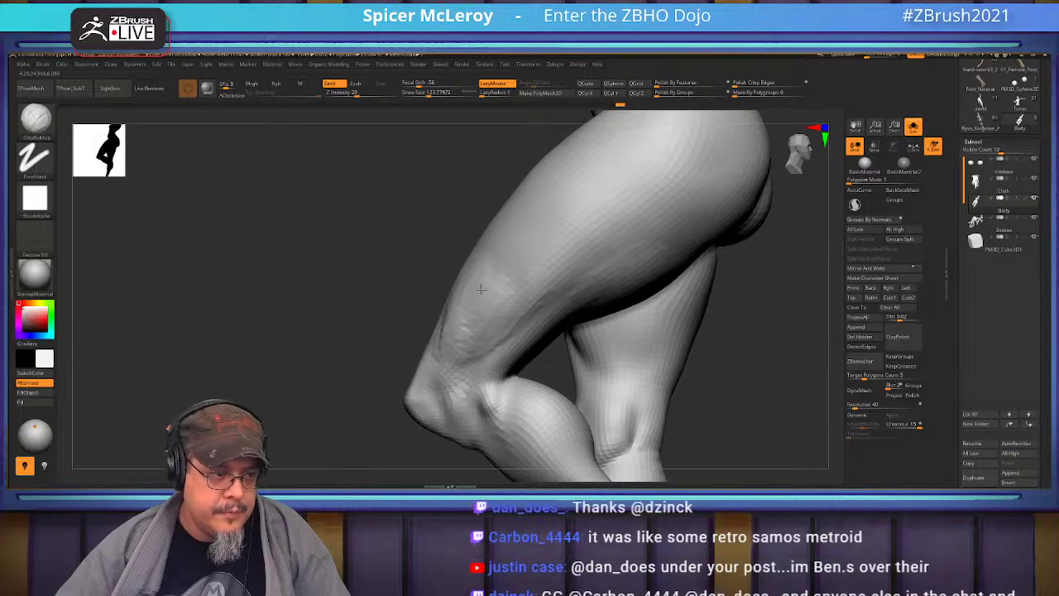
{"action": "key", "text": "shift"}
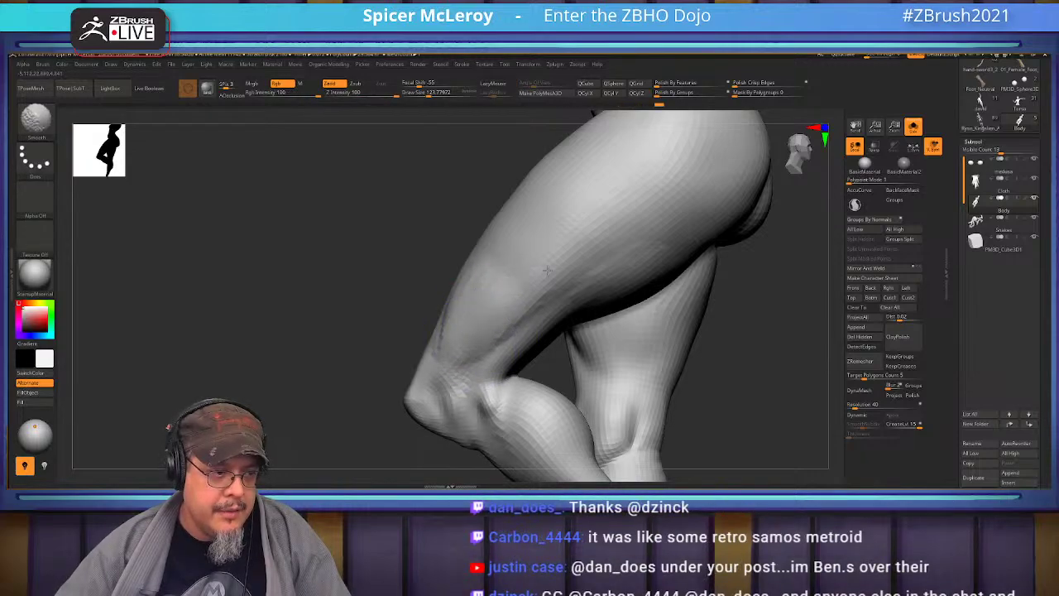
{"action": "mouse_move", "coordinate": [444, 350]}
{"action": "left_mouse_down"}
{"action": "mouse_move", "coordinate": [447, 372]}
{"action": "mouse_move", "coordinate": [466, 383]}
{"action": "left_mouse_up"}
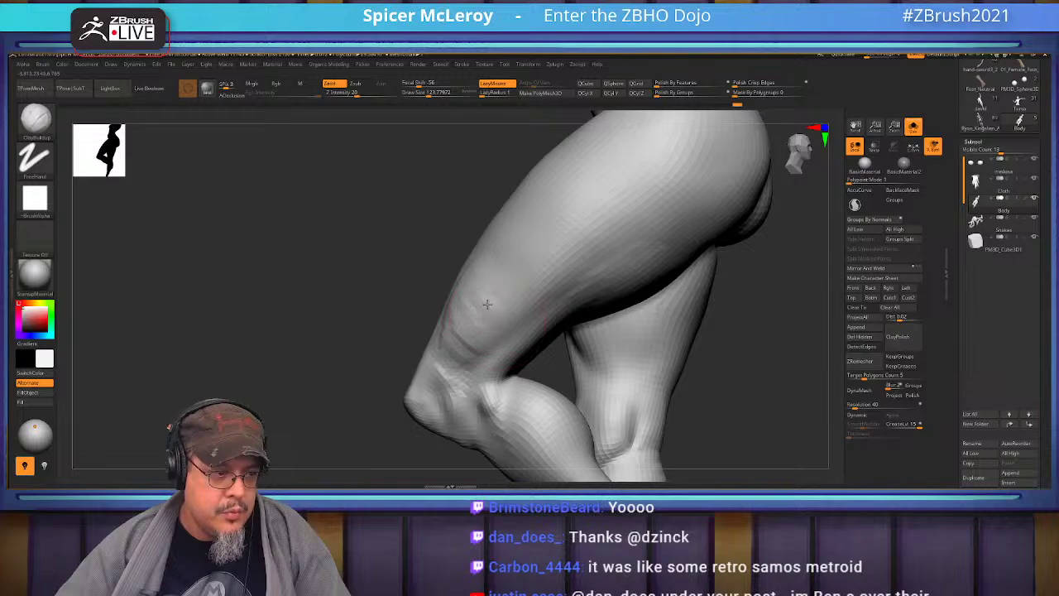
{"action": "key", "text": "shift"}
{"action": "mouse_move", "coordinate": [356, 308]}
{"action": "left_mouse_down"}
{"action": "mouse_move", "coordinate": [397, 310]}
{"action": "mouse_move", "coordinate": [388, 309]}
{"action": "left_mouse_up"}
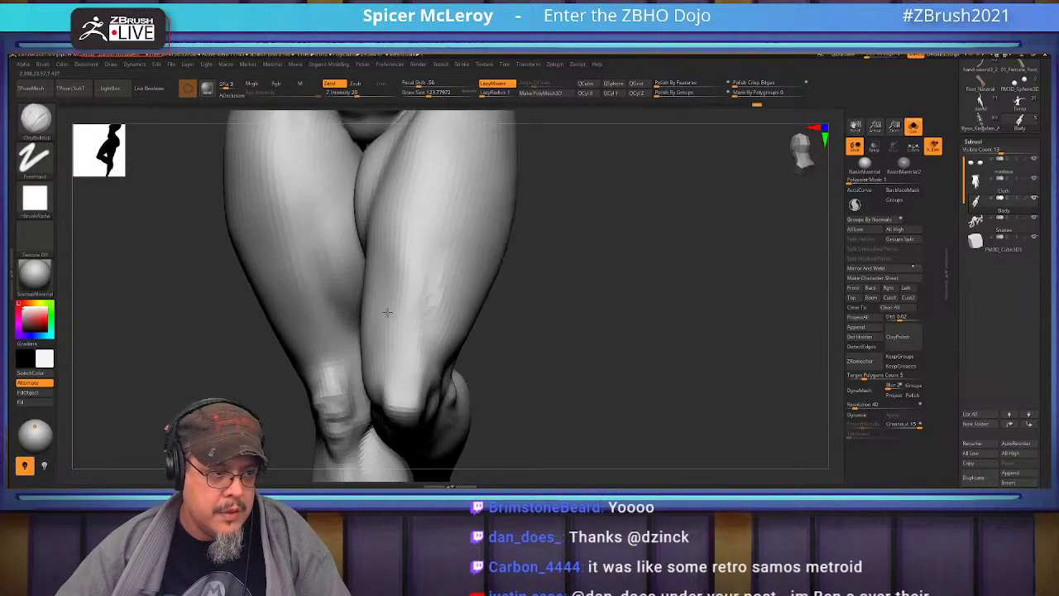
{"action": "left_click_drag", "start_coordinate": [443, 249], "coordinate": [428, 333], "text": "shift"}
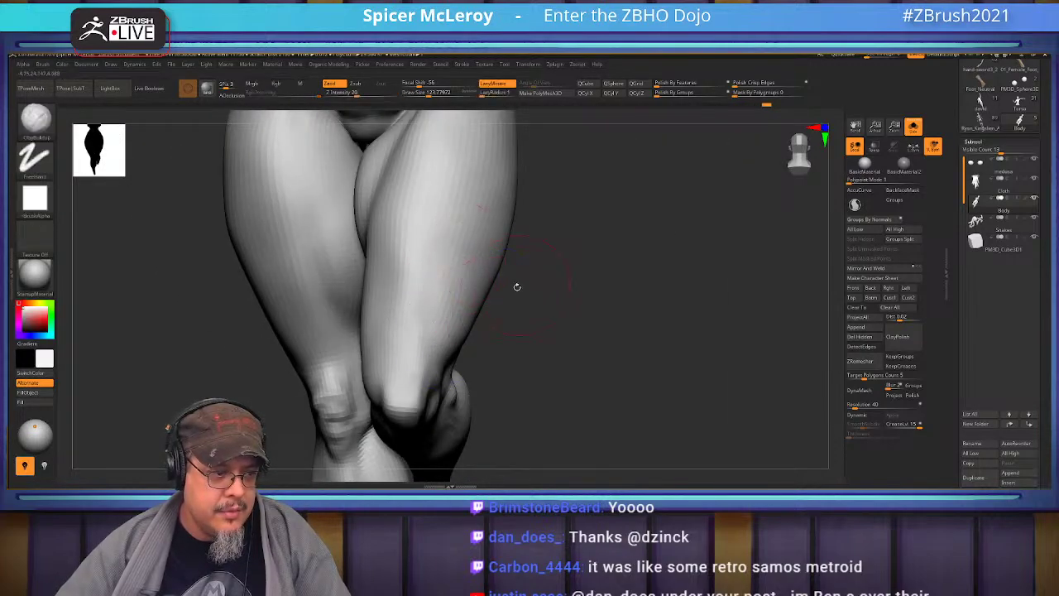
{"action": "left_click_drag", "start_coordinate": [524, 356], "coordinate": [563, 241], "text": "alt"}
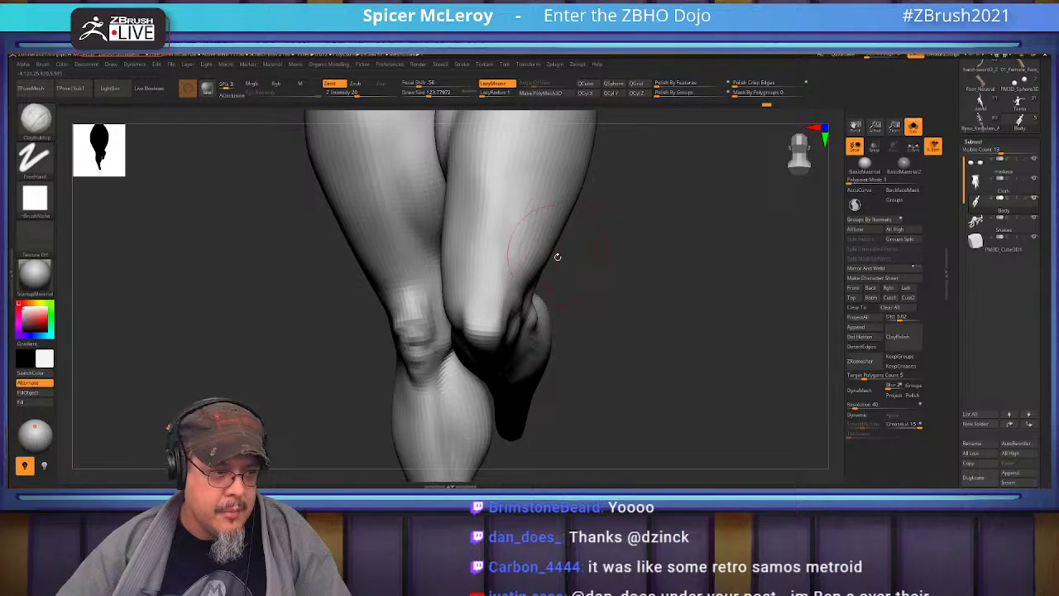
- Refine the bent kneecap's contour from below and the side with the Move brush at a draw size of about 124
{"action": "left_click_drag", "start_coordinate": [597, 347], "coordinate": [659, 325]}
{"action": "key", "text": "n"}
{"action": "key", "text": "b"}
{"action": "key", "text": "m"}
{"action": "key", "text": "v"}
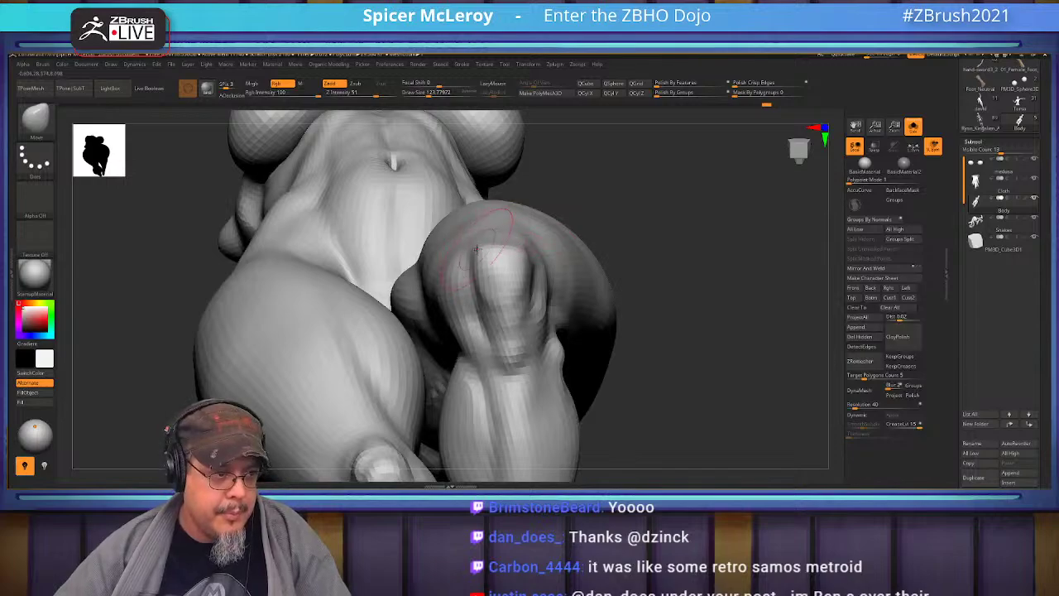
{"action": "left_click_drag", "start_coordinate": [696, 306], "coordinate": [529, 286]}
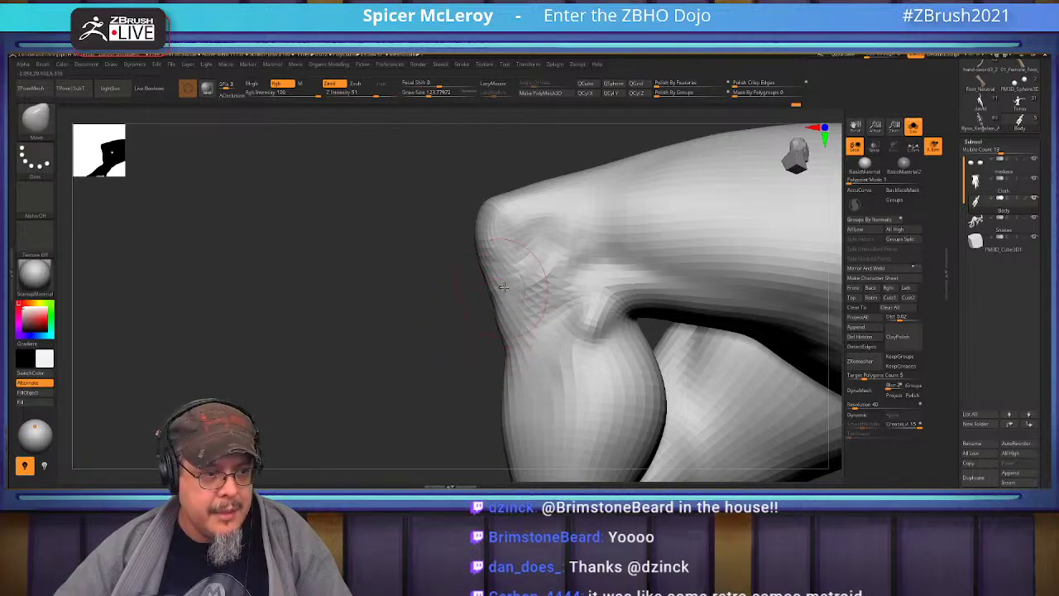
- Add volume to the upper shin below the bent knee with ClayBuildup at a draw size of about 172
{"action": "mouse_move", "coordinate": [472, 342]}
{"action": "left_mouse_down", "text": "alt"}
{"action": "mouse_move", "coordinate": [466, 292]}
{"action": "mouse_move", "coordinate": [445, 335]}
{"action": "mouse_move", "coordinate": [507, 328]}
{"action": "left_mouse_up", "text": "alt"}
{"action": "key", "text": "b"}
{"action": "key", "text": "c"}
{"action": "key", "text": "b"}
{"action": "key", "text": "s"}
{"action": "left_click_drag", "start_coordinate": [546, 241], "coordinate": [556, 240]}
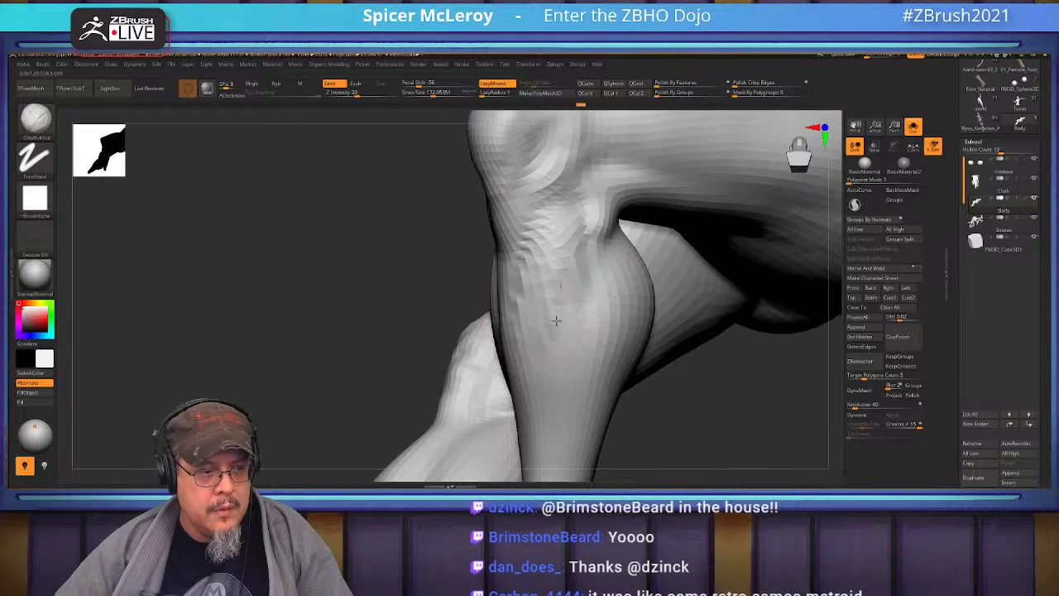
- Smooth the built-up shin and refine the front contour between the bent kneecap and the lower leg
{"action": "mouse_move", "coordinate": [379, 308]}
{"action": "left_mouse_down"}
{"action": "mouse_move", "coordinate": [545, 251]}
{"action": "mouse_move", "coordinate": [545, 308]}
{"action": "left_mouse_up"}
{"action": "left_click_drag", "start_coordinate": [649, 340], "coordinate": [667, 307], "text": "alt"}
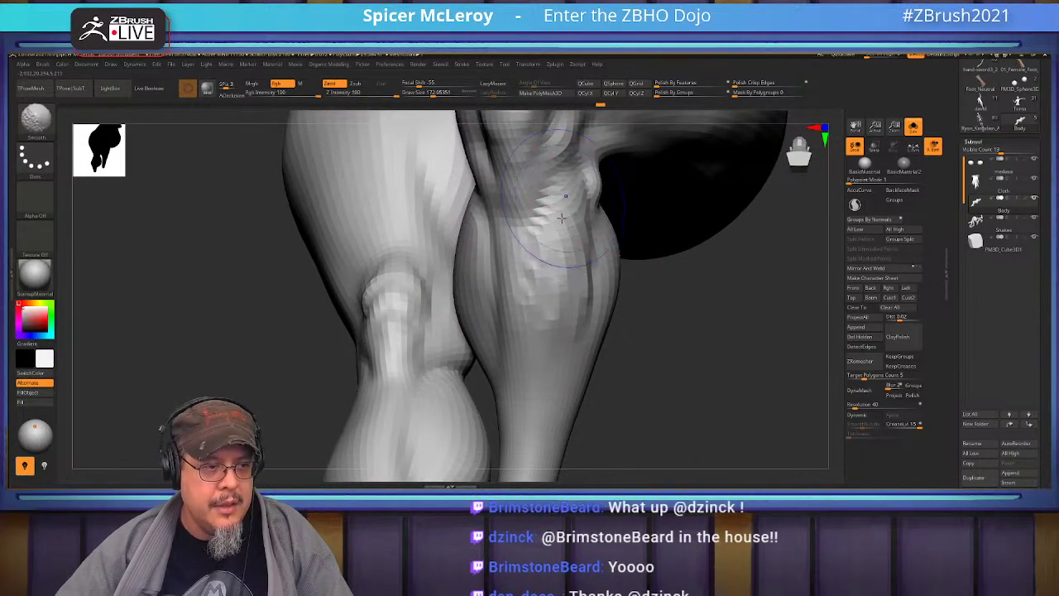
{"action": "left_click_drag", "start_coordinate": [621, 373], "coordinate": [630, 339], "text": "alt"}
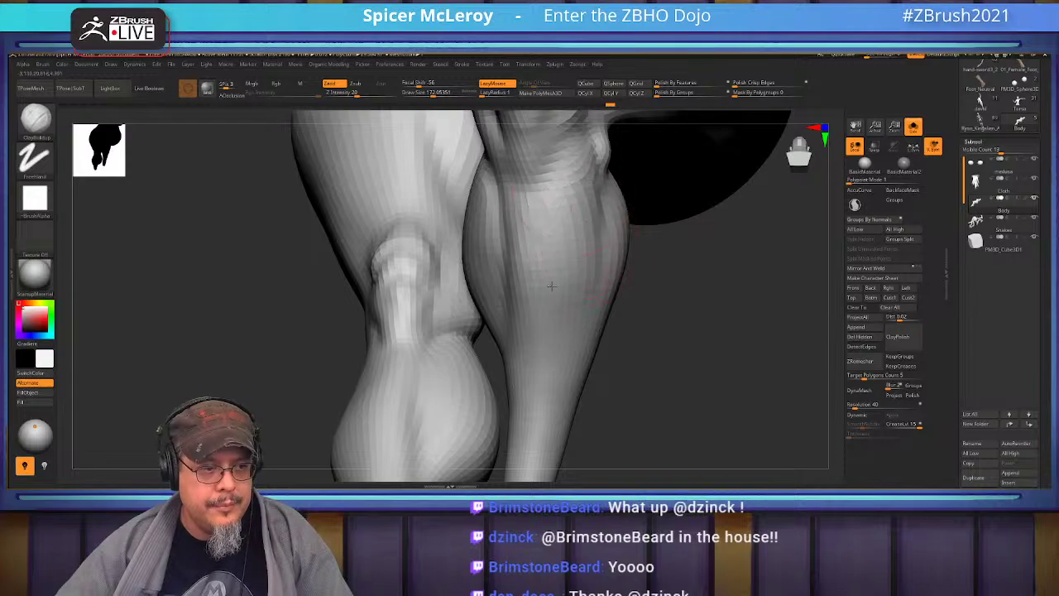
{"action": "left_click_drag", "start_coordinate": [562, 340], "coordinate": [579, 322]}
{"action": "mouse_move", "coordinate": [650, 300]}
{"action": "left_mouse_down"}
{"action": "mouse_move", "coordinate": [687, 338]}
{"action": "mouse_move", "coordinate": [502, 331]}
{"action": "mouse_move", "coordinate": [526, 329]}
{"action": "left_mouse_up"}
{"action": "left_click_drag", "start_coordinate": [440, 293], "coordinate": [539, 242]}
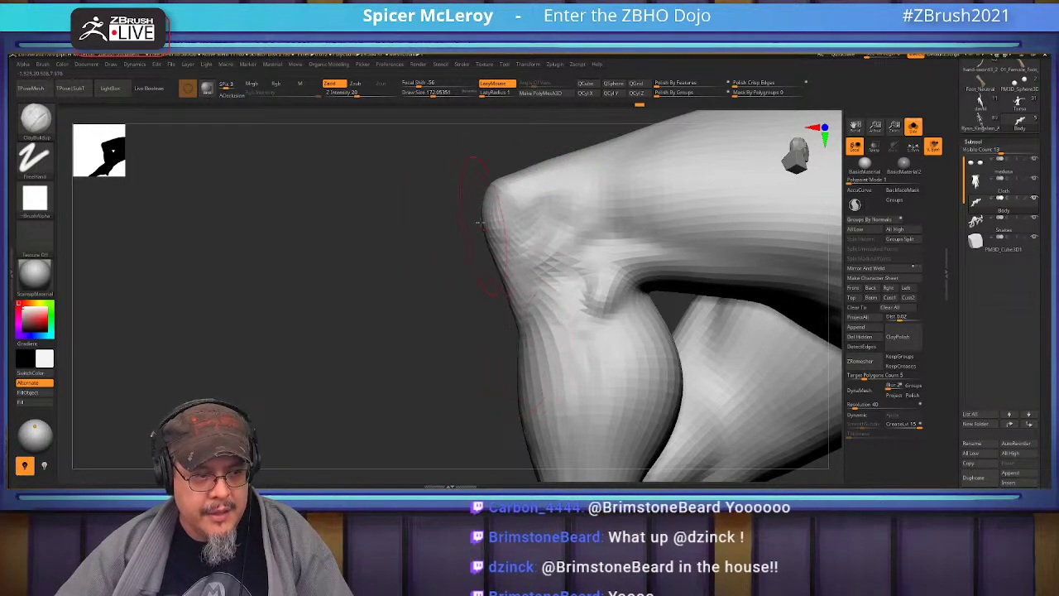
{"action": "left_click_drag", "start_coordinate": [466, 365], "coordinate": [541, 237]}
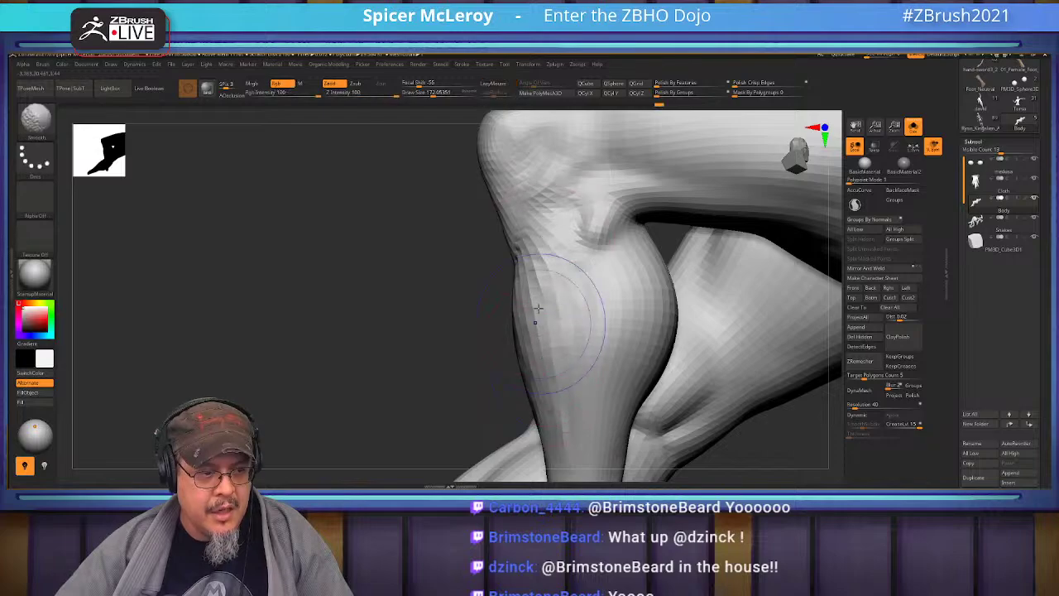
{"action": "mouse_move", "coordinate": [432, 348]}
{"action": "left_mouse_down"}
{"action": "mouse_move", "coordinate": [537, 322]}
{"action": "mouse_move", "coordinate": [666, 268]}
{"action": "mouse_move", "coordinate": [699, 281]}
{"action": "mouse_move", "coordinate": [688, 288]}
{"action": "mouse_move", "coordinate": [711, 280]}
{"action": "mouse_move", "coordinate": [691, 283]}
{"action": "mouse_move", "coordinate": [759, 292]}
{"action": "mouse_move", "coordinate": [681, 306]}
{"action": "mouse_move", "coordinate": [686, 350]}
{"action": "mouse_move", "coordinate": [693, 331]}
{"action": "mouse_move", "coordinate": [434, 319]}
{"action": "mouse_move", "coordinate": [407, 347]}
{"action": "mouse_move", "coordinate": [449, 321]}
{"action": "mouse_move", "coordinate": [422, 321]}
{"action": "left_mouse_up"}
- Build up the inner quadriceps above the straight leg's knee with ClayBuildup at a draw size of about 202 and smooth it
{"action": "key", "text": "f"}
{"action": "key", "text": "s"}
{"action": "left_click_drag", "start_coordinate": [574, 310], "coordinate": [568, 311]}
{"action": "key", "text": "shift"}
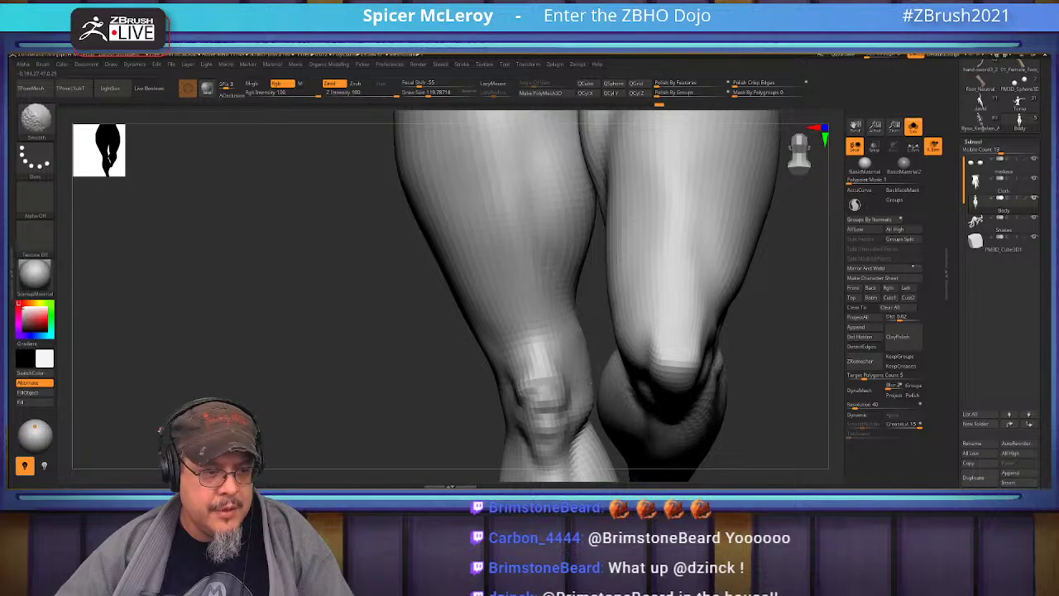
{"action": "mouse_move", "coordinate": [580, 296]}
{"action": "left_mouse_down", "text": "alt"}
{"action": "mouse_move", "coordinate": [574, 345]}
{"action": "mouse_move", "coordinate": [558, 317]}
{"action": "left_mouse_up", "text": "alt"}
{"action": "key", "text": "s"}
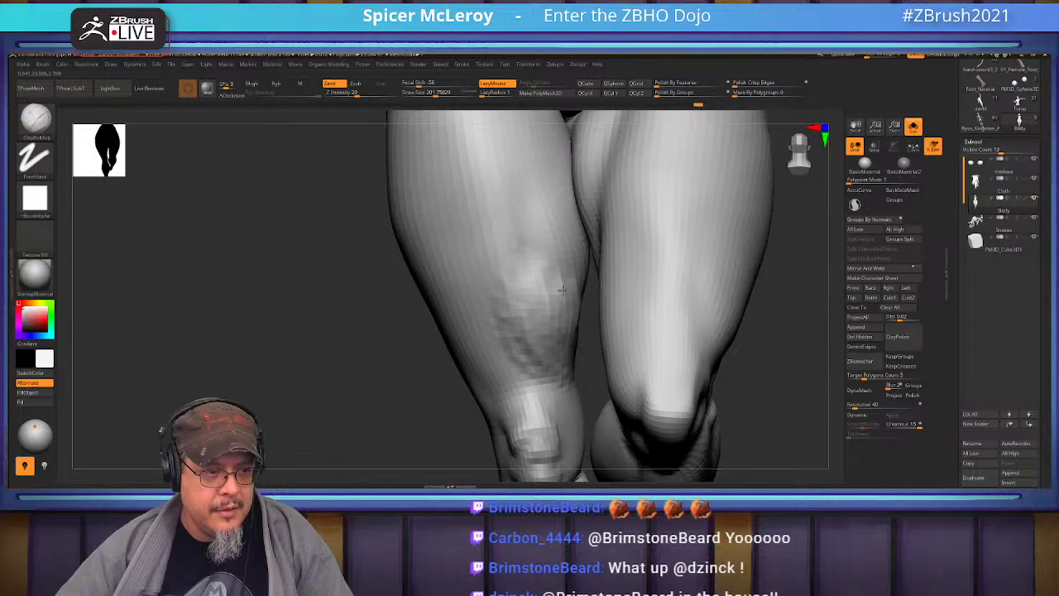
{"action": "right_click_drag", "start_coordinate": [565, 297], "coordinate": [557, 298]}
{"action": "mouse_move", "coordinate": [544, 409]}
{"action": "left_mouse_down"}
{"action": "mouse_move", "coordinate": [533, 427]}
{"action": "mouse_move", "coordinate": [543, 439]}
{"action": "left_mouse_up"}
{"action": "right_click_drag", "start_coordinate": [543, 402], "coordinate": [569, 327], "text": "alt"}
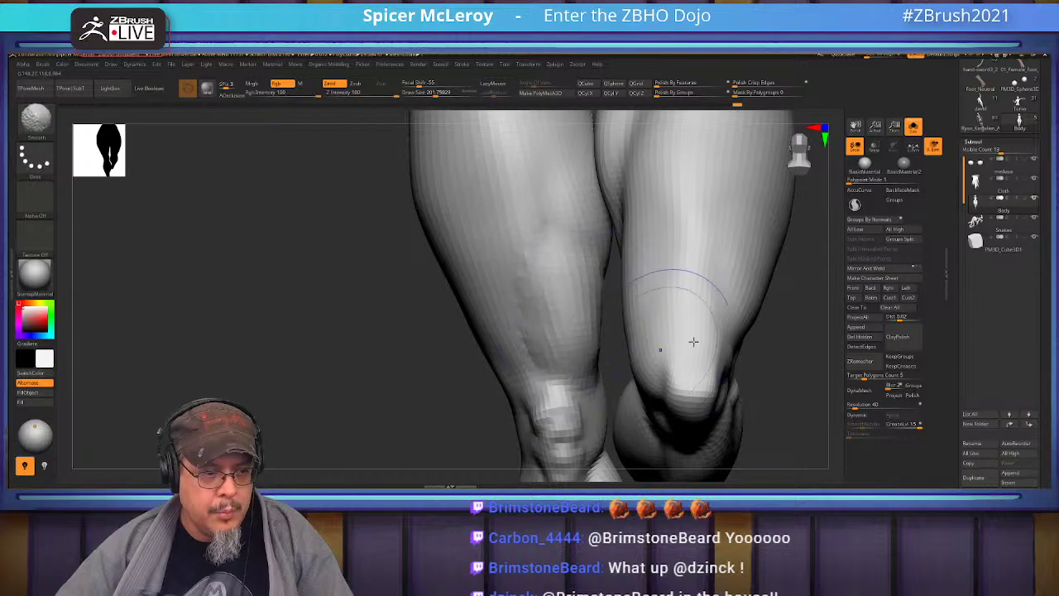
- Fill out the inner side of the straight leg's lower thigh and blend it smoothly toward the knee
{"action": "left_click_drag", "start_coordinate": [804, 350], "coordinate": [625, 317]}
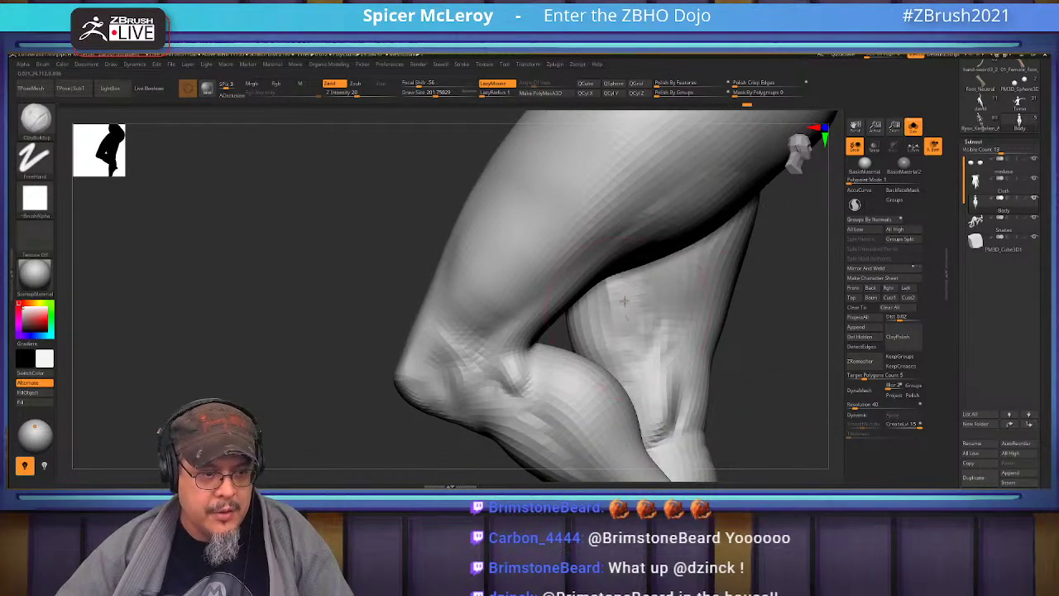
{"action": "mouse_move", "coordinate": [355, 342]}
{"action": "left_mouse_down"}
{"action": "mouse_move", "coordinate": [427, 352]}
{"action": "mouse_move", "coordinate": [388, 353]}
{"action": "mouse_move", "coordinate": [430, 335]}
{"action": "left_mouse_up"}
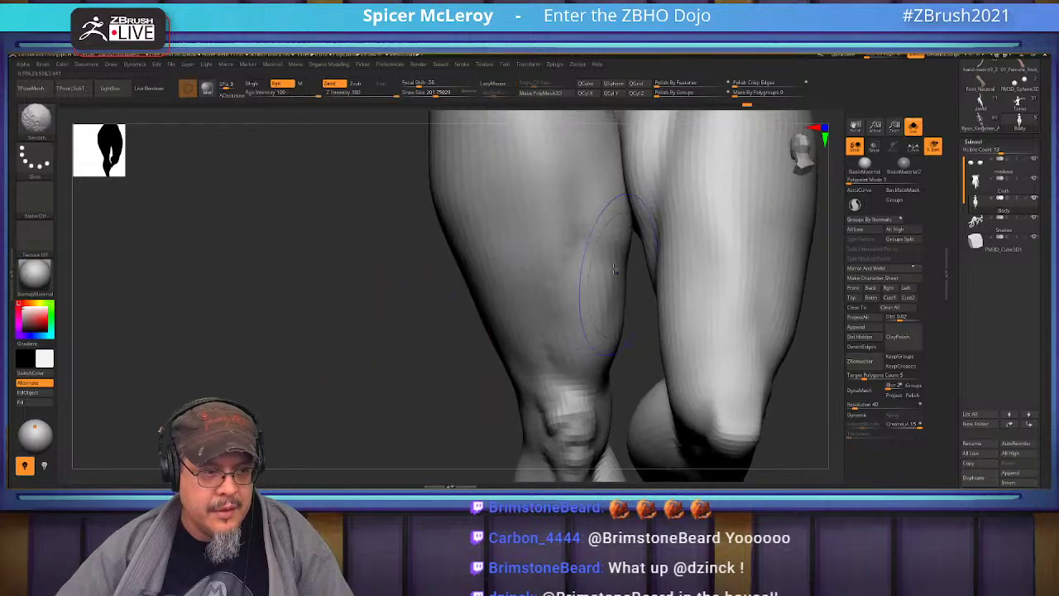
{"action": "left_click_drag", "start_coordinate": [584, 320], "coordinate": [601, 291]}
{"action": "mouse_move", "coordinate": [602, 309]}
{"action": "right_mouse_down"}
{"action": "mouse_move", "coordinate": [518, 295]}
{"action": "mouse_move", "coordinate": [557, 287]}
{"action": "mouse_move", "coordinate": [553, 229]}
{"action": "mouse_move", "coordinate": [570, 251]}
{"action": "mouse_move", "coordinate": [573, 286]}
{"action": "mouse_move", "coordinate": [586, 289]}
{"action": "mouse_move", "coordinate": [589, 323]}
{"action": "right_mouse_up"}
- Refine and smooth the front of the straight leg's lower thigh above the kneecap at a draw size of about 158
{"action": "key", "text": "s"}
{"action": "left_click_drag", "start_coordinate": [589, 317], "coordinate": [584, 317]}
{"action": "right_click_drag", "start_coordinate": [584, 317], "coordinate": [581, 334]}
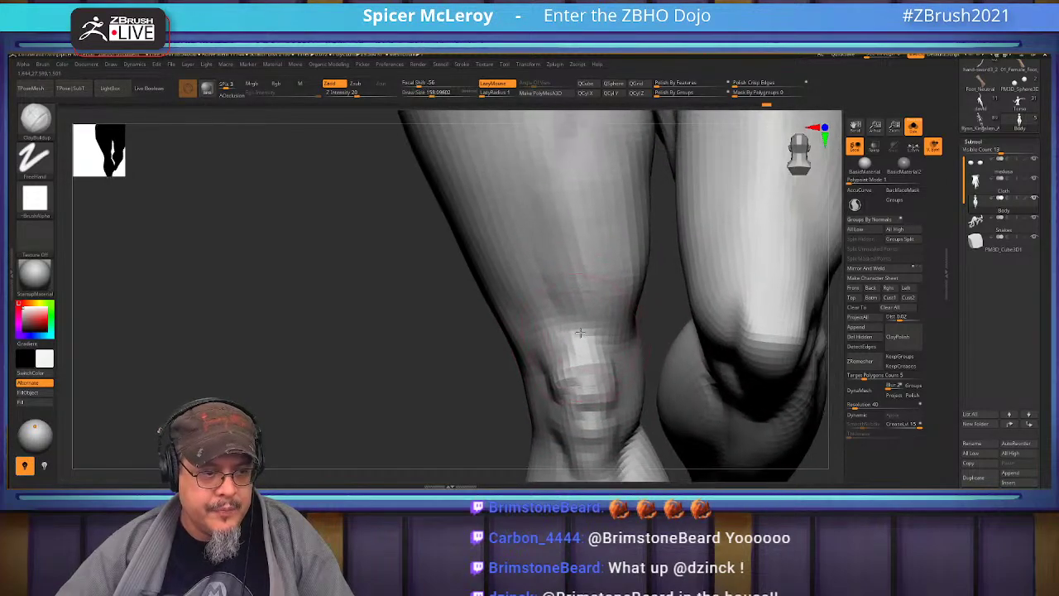
{"action": "mouse_move", "coordinate": [577, 316]}
{"action": "left_mouse_down", "text": "shift"}
{"action": "mouse_move", "coordinate": [567, 308]}
{"action": "mouse_move", "coordinate": [604, 312]}
{"action": "mouse_move", "coordinate": [612, 248]}
{"action": "left_mouse_up", "text": "shift"}
{"action": "right_click_drag", "start_coordinate": [639, 325], "coordinate": [612, 286]}
- Build up the inner side of the straight leg above the knee hollow with ClayBuildup at a draw size of about 209
{"action": "right_click_drag", "start_coordinate": [735, 271], "coordinate": [620, 287]}
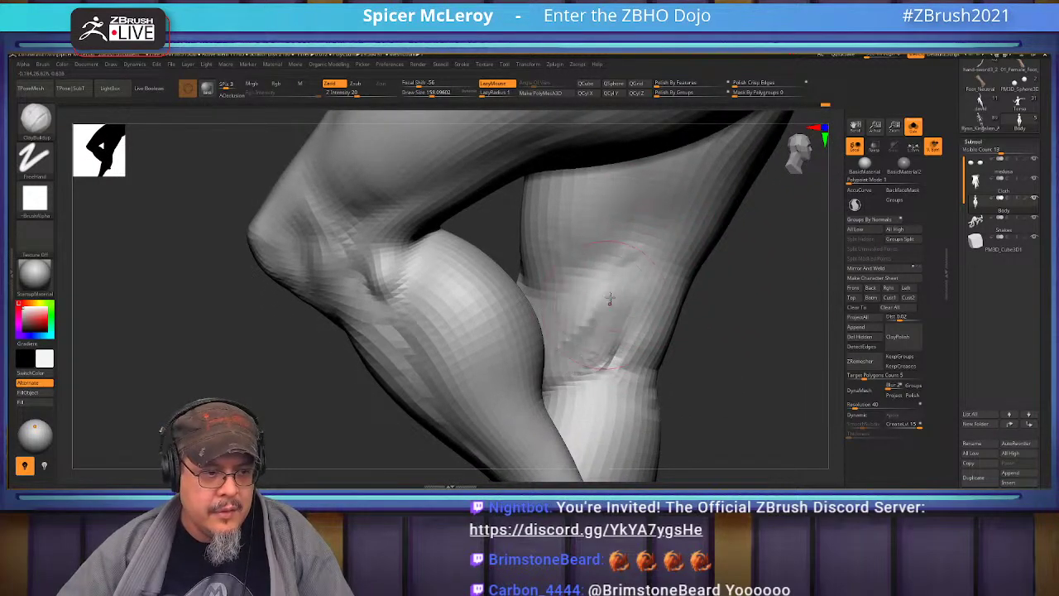
{"action": "right_click_drag", "start_coordinate": [741, 288], "coordinate": [619, 279]}
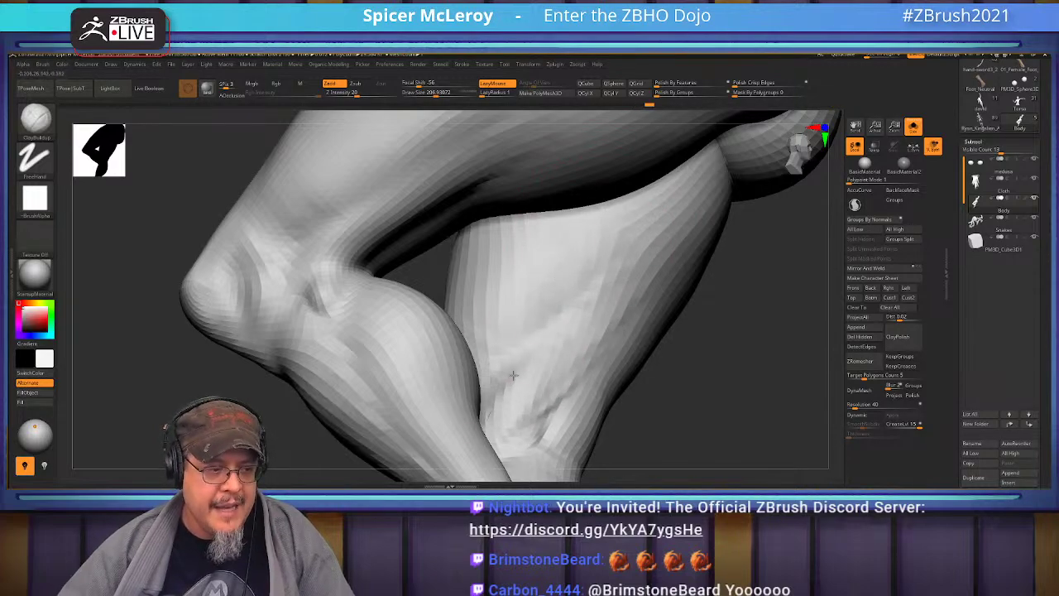
{"action": "mouse_move", "coordinate": [662, 375]}
{"action": "right_mouse_down"}
{"action": "mouse_move", "coordinate": [541, 296]}
{"action": "mouse_move", "coordinate": [521, 312]}
{"action": "right_mouse_up"}
{"action": "mouse_move", "coordinate": [474, 371]}
{"action": "right_mouse_down"}
{"action": "mouse_move", "coordinate": [449, 402]}
{"action": "mouse_move", "coordinate": [517, 412]}
{"action": "mouse_move", "coordinate": [466, 366]}
{"action": "mouse_move", "coordinate": [532, 322]}
{"action": "mouse_move", "coordinate": [542, 352]}
{"action": "mouse_move", "coordinate": [559, 355]}
{"action": "right_mouse_up"}
- Add volume to the outer lower thigh above the straight leg's knee with ClayBuildup at a draw size of about 163 and smooth it
{"action": "key", "text": "s"}
{"action": "left_click_drag", "start_coordinate": [558, 356], "coordinate": [551, 355]}
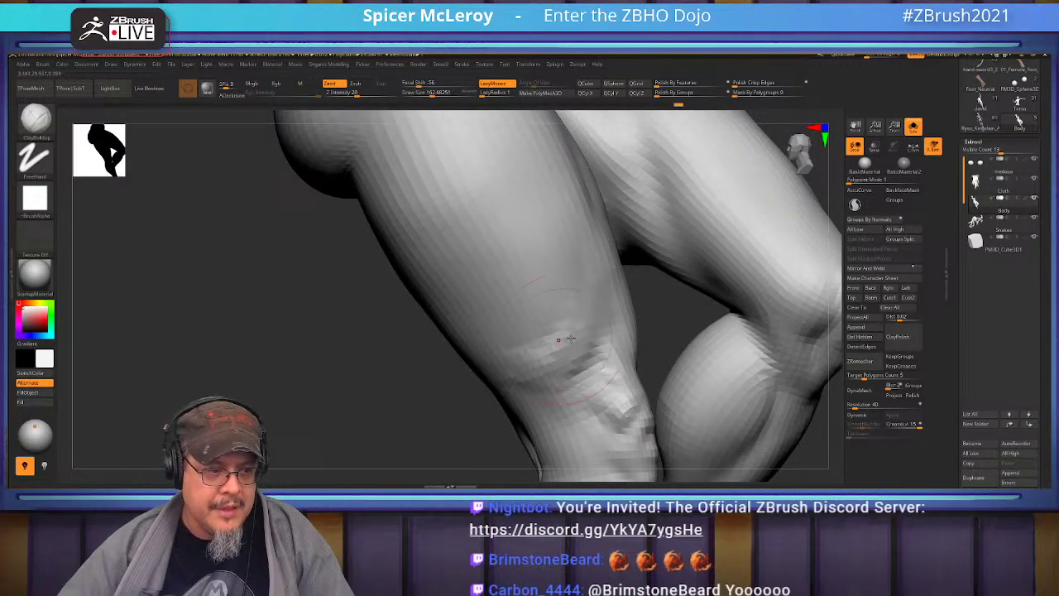
{"action": "right_click_drag", "start_coordinate": [534, 312], "coordinate": [538, 325]}
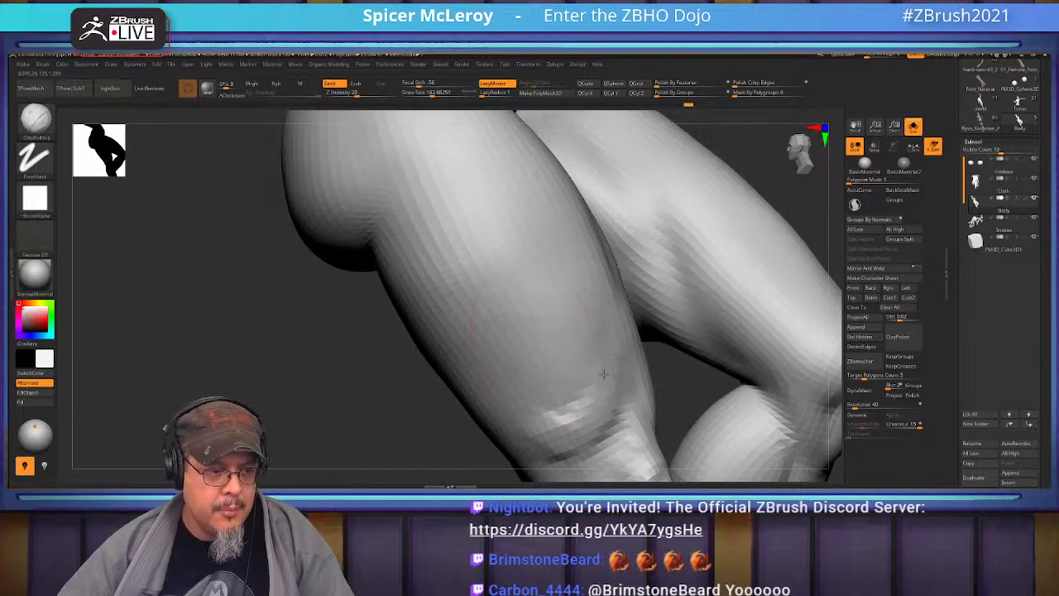
{"action": "mouse_move", "coordinate": [532, 406]}
{"action": "left_mouse_down"}
{"action": "mouse_move", "coordinate": [509, 397]}
{"action": "mouse_move", "coordinate": [585, 320]}
{"action": "left_mouse_up"}
{"action": "mouse_move", "coordinate": [581, 385]}
{"action": "left_mouse_down"}
{"action": "mouse_move", "coordinate": [546, 396]}
{"action": "mouse_move", "coordinate": [506, 307]}
{"action": "mouse_move", "coordinate": [493, 358]}
{"action": "left_mouse_up"}
{"action": "left_click_drag", "start_coordinate": [517, 414], "coordinate": [584, 430], "text": "shift"}
{"action": "mouse_move", "coordinate": [593, 337]}
{"action": "left_mouse_down", "text": "shift"}
{"action": "mouse_move", "coordinate": [586, 406]}
{"action": "mouse_move", "coordinate": [563, 341]}
{"action": "left_mouse_up", "text": "shift"}
- Refine the outer contour of the straight leg's thigh by carving back the bulge and smoothing the silhouette
{"action": "mouse_move", "coordinate": [381, 372]}
{"action": "left_mouse_down"}
{"action": "mouse_move", "coordinate": [463, 364]}
{"action": "mouse_move", "coordinate": [442, 353]}
{"action": "mouse_move", "coordinate": [446, 313]}
{"action": "mouse_move", "coordinate": [423, 355]}
{"action": "mouse_move", "coordinate": [528, 284]}
{"action": "left_mouse_up"}
{"action": "left_click_drag", "start_coordinate": [466, 320], "coordinate": [495, 292], "text": "alt"}
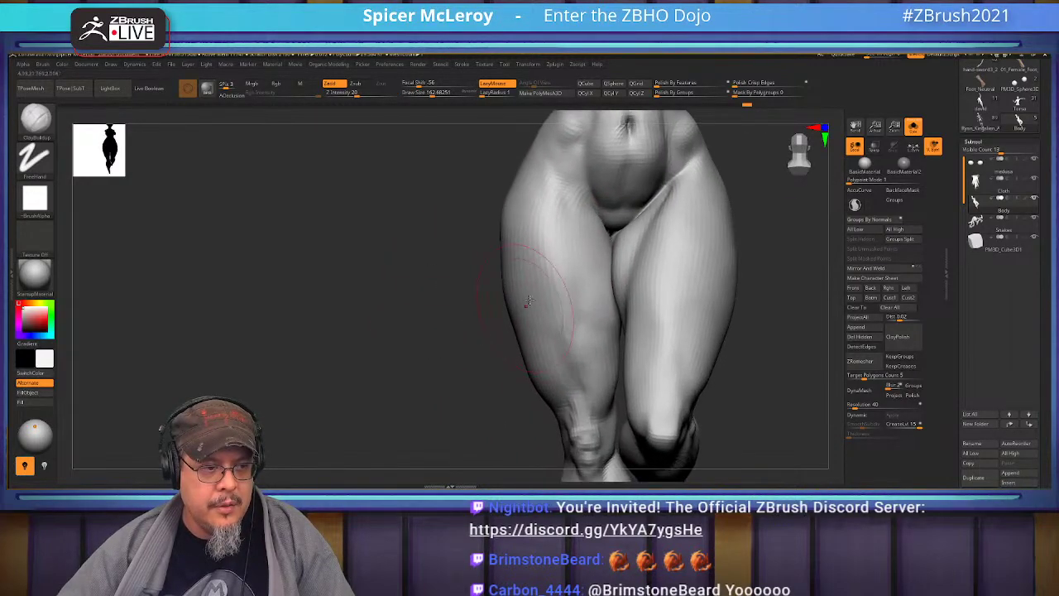
{"action": "key", "text": "shift"}
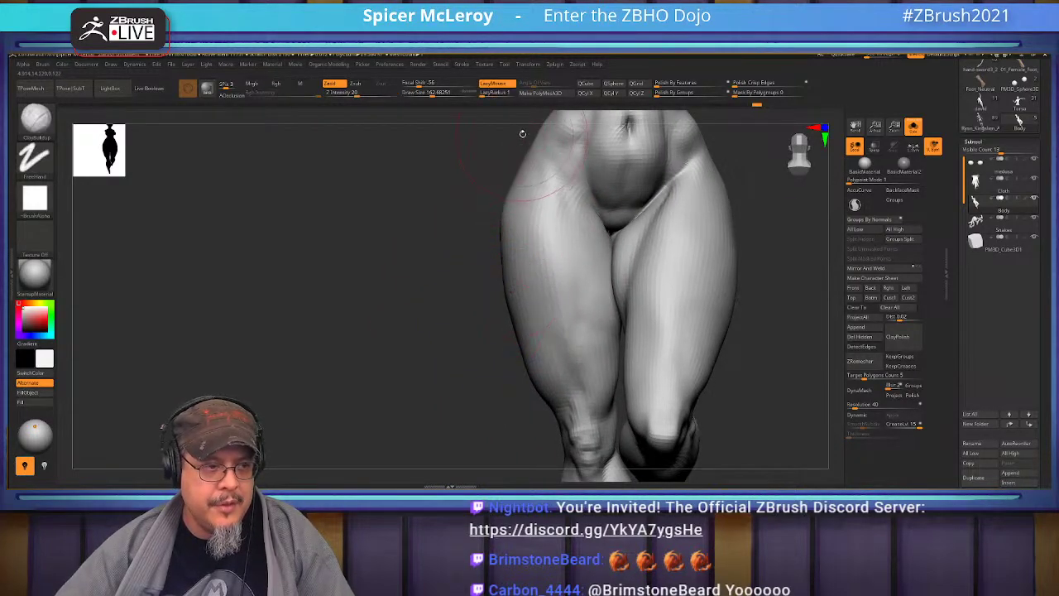
{"action": "left_click_drag", "start_coordinate": [515, 287], "coordinate": [501, 306], "text": "shift"}
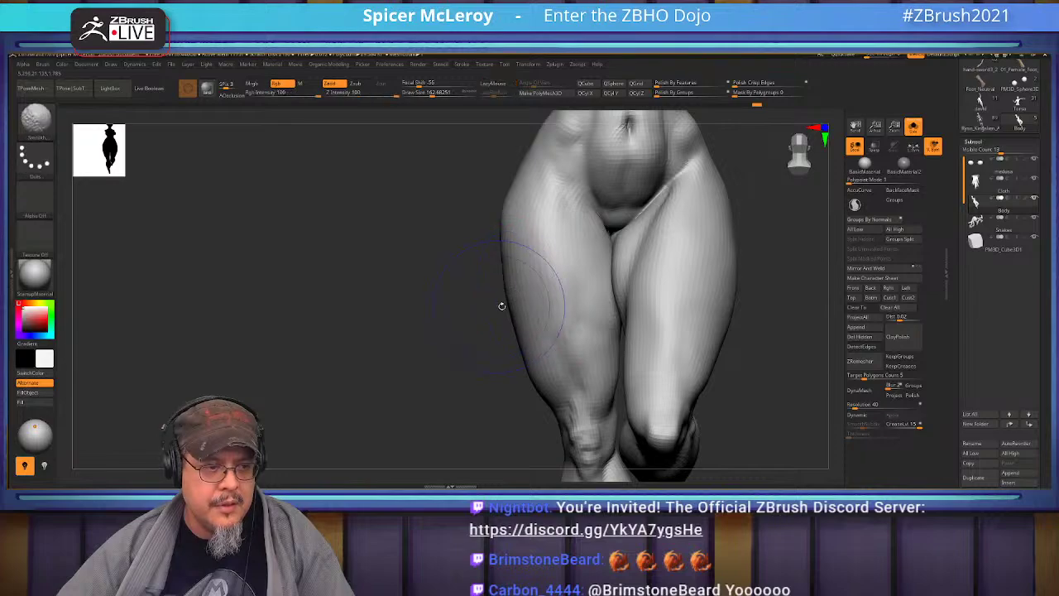
{"action": "left_click_drag", "start_coordinate": [527, 418], "coordinate": [513, 431], "text": "alt"}
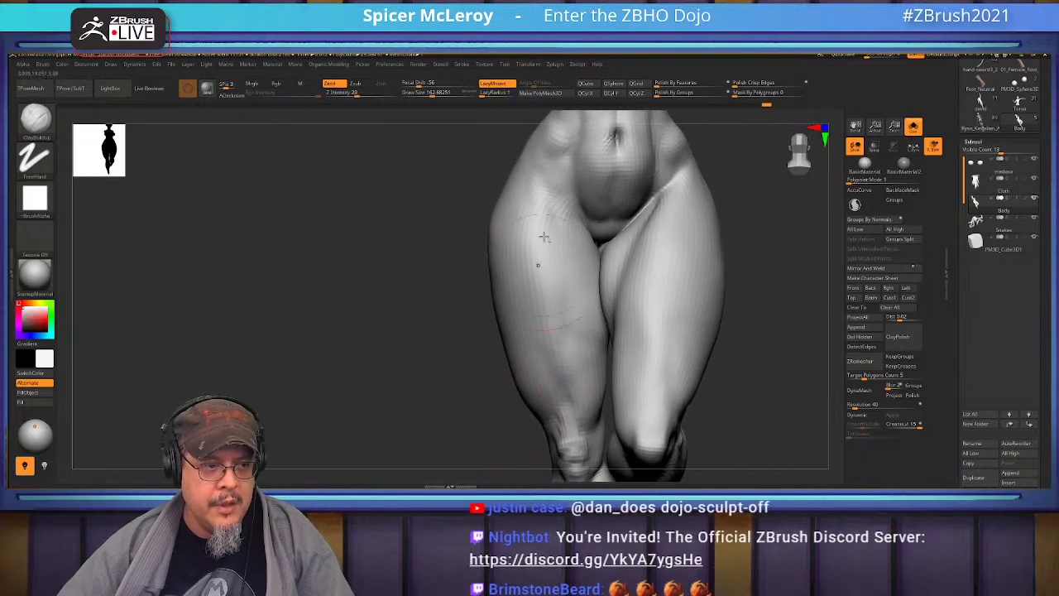
- Turn off Solo to bring back the snakes and cloth, and frame the figure's upper back
{"action": "right_click_drag", "start_coordinate": [461, 230], "coordinate": [403, 346]}
{"action": "mouse_move", "coordinate": [706, 315]}
{"action": "right_mouse_down"}
{"action": "mouse_move", "coordinate": [690, 293]}
{"action": "mouse_move", "coordinate": [657, 287]}
{"action": "mouse_move", "coordinate": [741, 296]}
{"action": "mouse_move", "coordinate": [811, 244]}
{"action": "right_mouse_up"}
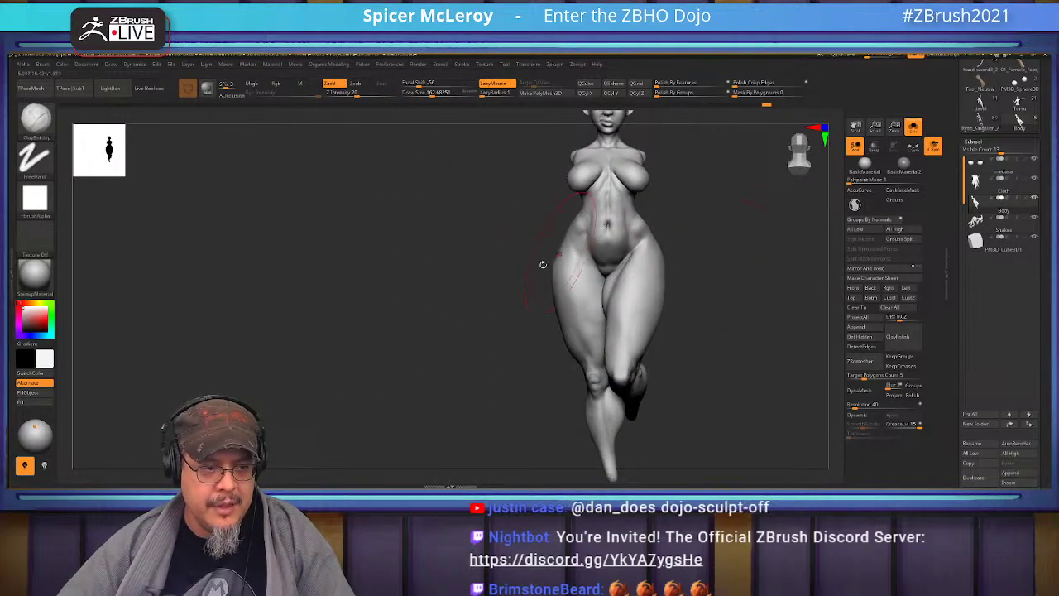
{"action": "mouse_move", "coordinate": [703, 361]}
{"action": "right_mouse_down", "text": "alt"}
{"action": "mouse_move", "coordinate": [709, 294]}
{"action": "mouse_move", "coordinate": [744, 298]}
{"action": "mouse_move", "coordinate": [680, 283]}
{"action": "mouse_move", "coordinate": [678, 336]}
{"action": "mouse_move", "coordinate": [716, 320]}
{"action": "mouse_move", "coordinate": [699, 334]}
{"action": "mouse_move", "coordinate": [744, 281]}
{"action": "mouse_move", "coordinate": [698, 343]}
{"action": "right_mouse_up", "text": "alt"}
{"action": "mouse_move", "coordinate": [652, 307]}
{"action": "right_mouse_down"}
{"action": "mouse_move", "coordinate": [683, 369]}
{"action": "mouse_move", "coordinate": [662, 331]}
{"action": "right_mouse_up"}
{"action": "mouse_move", "coordinate": [740, 314]}
{"action": "right_mouse_down"}
{"action": "mouse_move", "coordinate": [737, 279]}
{"action": "mouse_move", "coordinate": [720, 378]}
{"action": "mouse_move", "coordinate": [707, 379]}
{"action": "mouse_move", "coordinate": [550, 323]}
{"action": "mouse_move", "coordinate": [600, 320]}
{"action": "mouse_move", "coordinate": [609, 341]}
{"action": "right_mouse_up"}
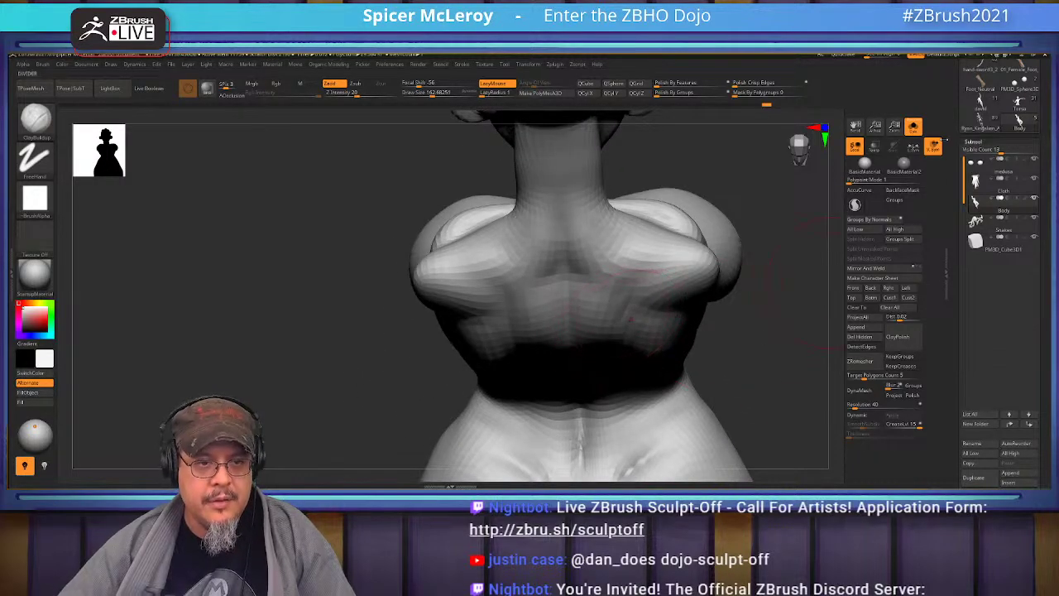
{"action": "left_click", "coordinate": [913, 127]}
{"action": "right_click_drag", "start_coordinate": [749, 327], "coordinate": [743, 240]}
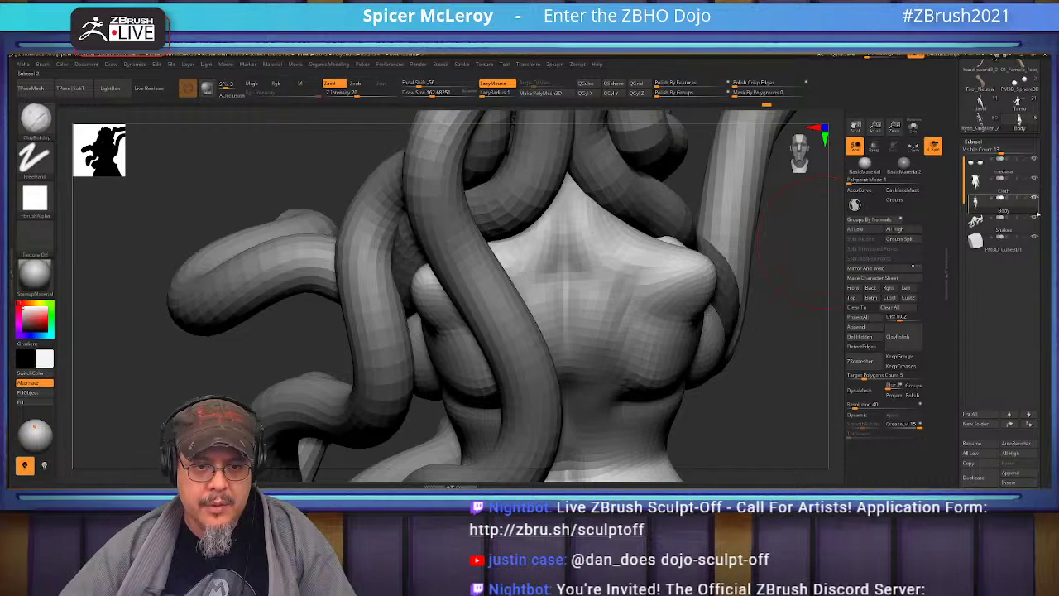
{"action": "right_click_drag", "start_coordinate": [783, 335], "coordinate": [513, 331]}
{"action": "key", "text": "f"}
{"action": "right_click_drag", "start_coordinate": [775, 295], "coordinate": [662, 295]}
{"action": "right_click_drag", "start_coordinate": [690, 174], "coordinate": [662, 326], "text": "alt"}
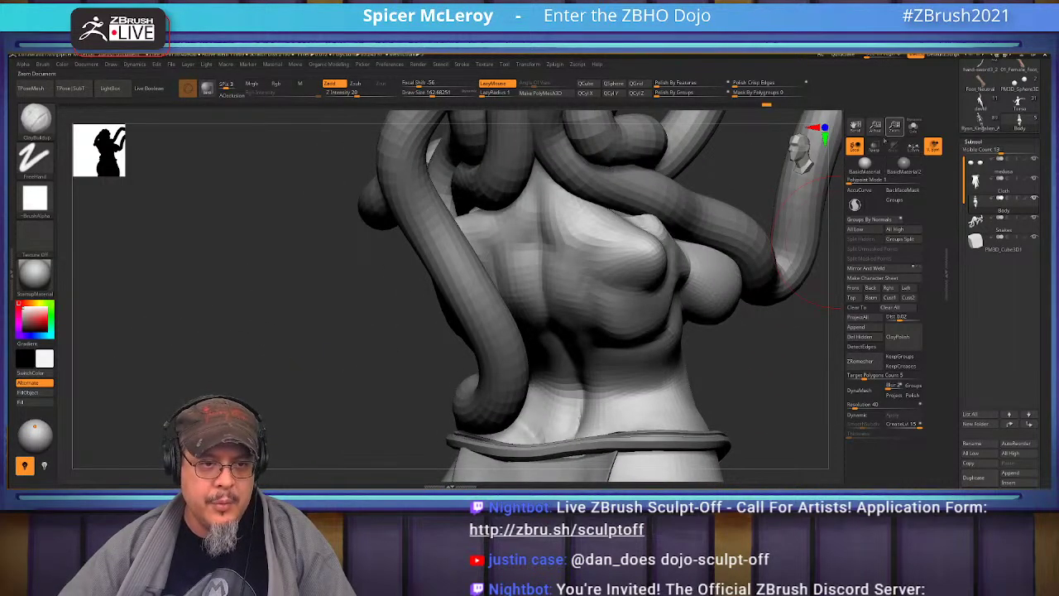
- Raise the Body's subdivision level and define the shoulder blade's inner edge with DamStandard at a draw size of about 120
{"action": "key", "text": "d"}
{"action": "key", "text": "b"}
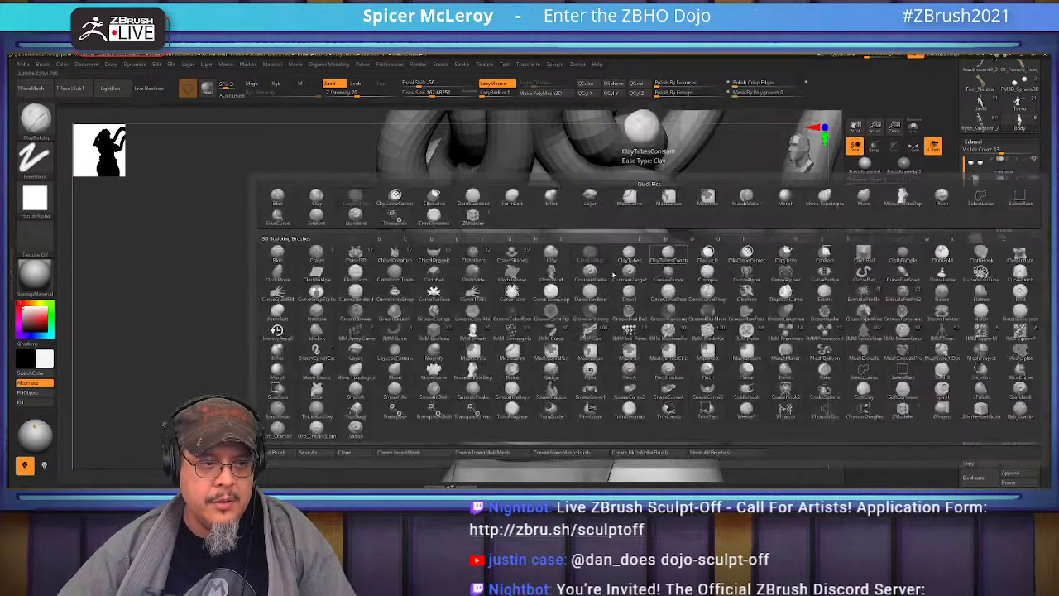
{"action": "key", "text": "d"}
{"action": "key", "text": "s"}
{"action": "key", "text": "s"}
{"action": "mouse_move", "coordinate": [597, 252]}
{"action": "left_mouse_down"}
{"action": "mouse_move", "coordinate": [581, 251]}
{"action": "mouse_move", "coordinate": [616, 244]}
{"action": "mouse_move", "coordinate": [573, 261]}
{"action": "left_mouse_up"}
{"action": "mouse_move", "coordinate": [572, 260]}
{"action": "right_mouse_down"}
{"action": "mouse_move", "coordinate": [589, 276]}
{"action": "mouse_move", "coordinate": [583, 252]}
{"action": "mouse_move", "coordinate": [602, 288]}
{"action": "mouse_move", "coordinate": [632, 304]}
{"action": "right_mouse_up"}
- Build up the shoulder blade's inner border and the muscle beside the spine with ClayBuildup, smoothing the muscle strokes
{"action": "key", "text": "b"}
{"action": "key", "text": "c"}
{"action": "key", "text": "b"}
{"action": "left_click_drag", "start_coordinate": [636, 391], "coordinate": [646, 385]}
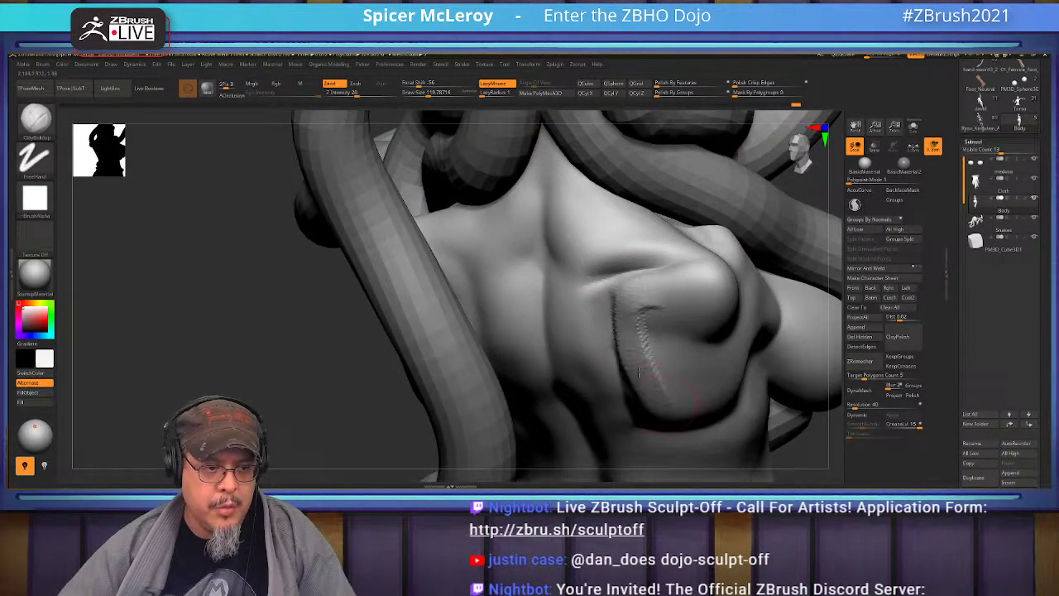
{"action": "left_click_drag", "start_coordinate": [629, 331], "coordinate": [662, 385]}
{"action": "mouse_move", "coordinate": [650, 306]}
{"action": "left_mouse_down"}
{"action": "mouse_move", "coordinate": [671, 364]}
{"action": "mouse_move", "coordinate": [610, 279]}
{"action": "mouse_move", "coordinate": [589, 398]}
{"action": "left_mouse_up"}
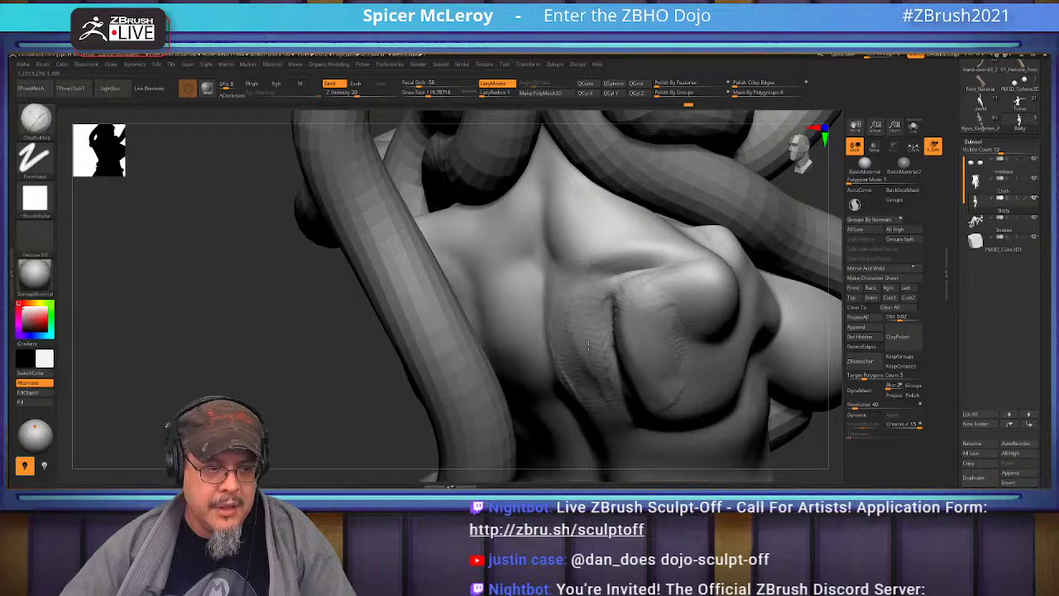
{"action": "left_click_drag", "start_coordinate": [572, 314], "coordinate": [616, 392]}
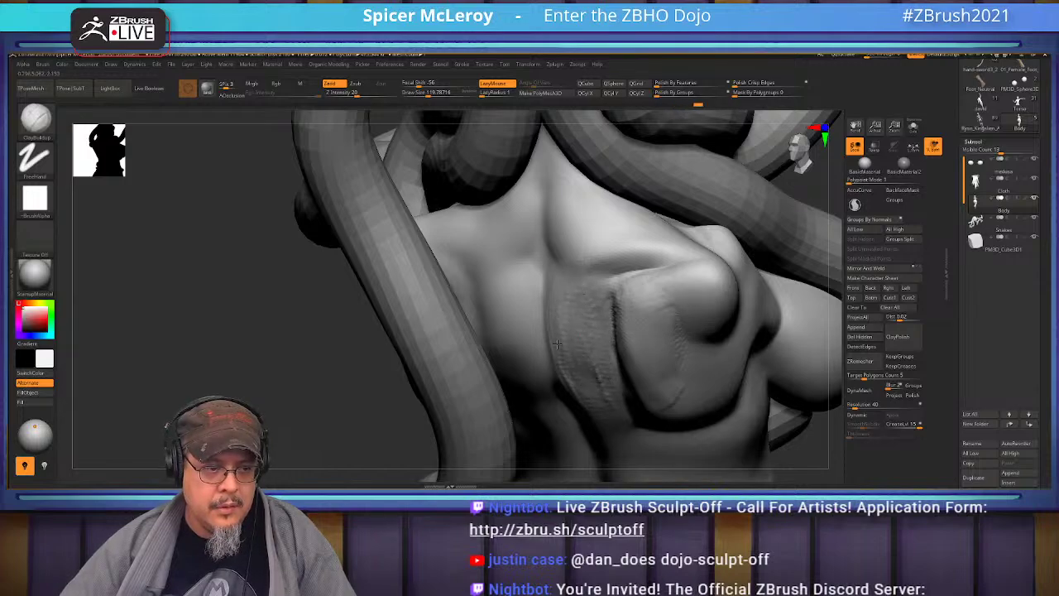
{"action": "left_click_drag", "start_coordinate": [583, 322], "coordinate": [588, 357], "text": "shift"}
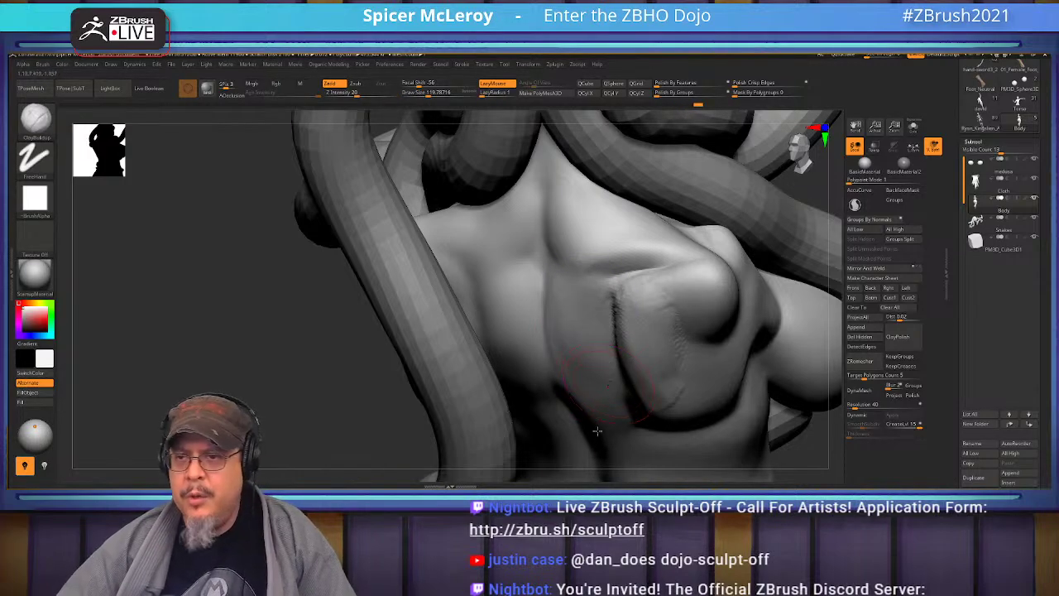
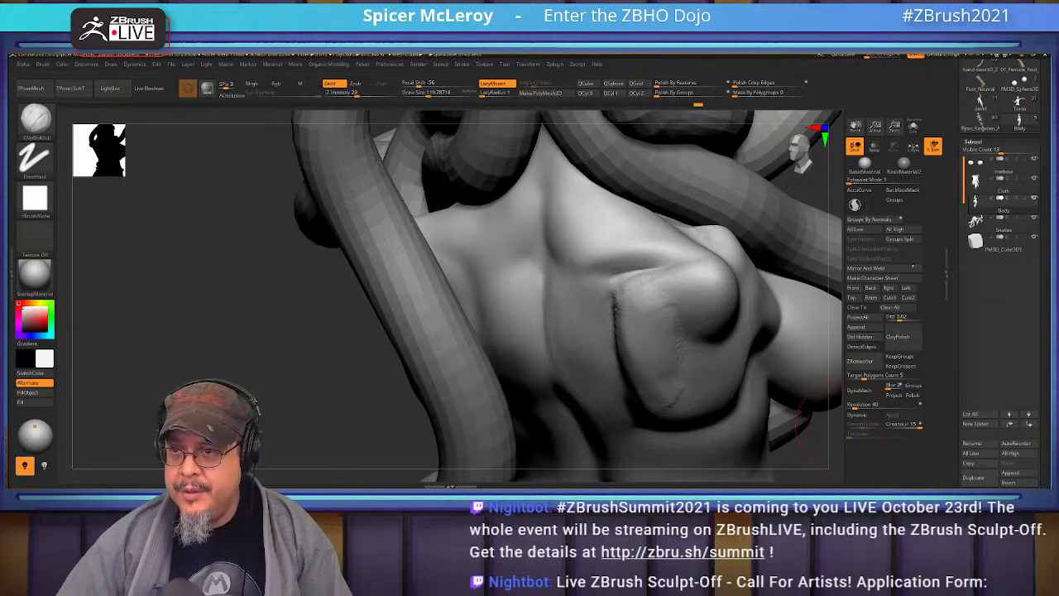
- Switch to the browser, examine the Instagram reference photos for female body proportions, open a standing front-view photo, and return to ZBrush
{"action": "key", "text": "alt+Tab"}
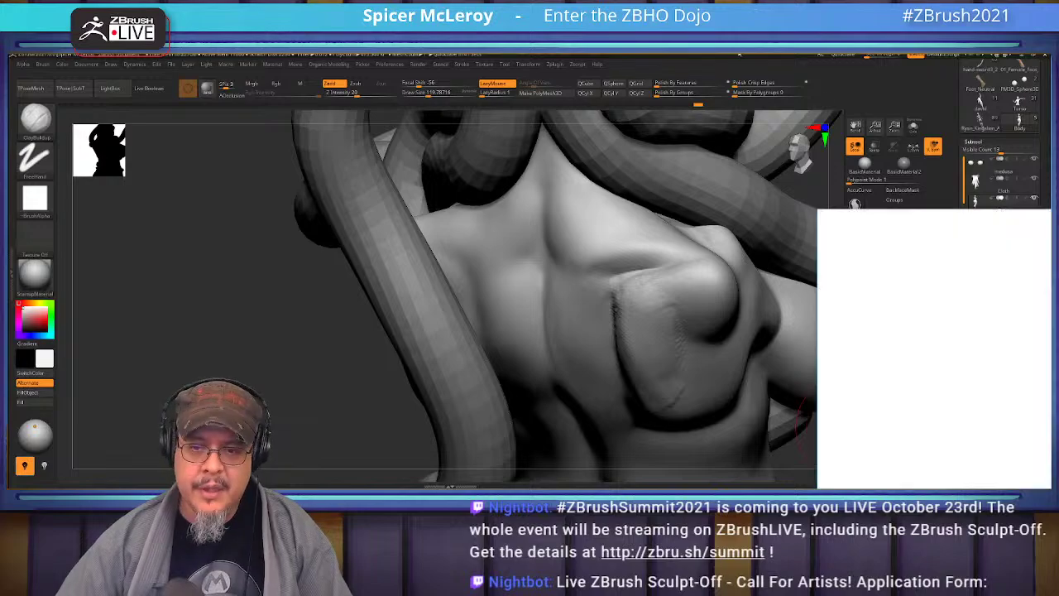
{"action": "scroll", "coordinate": [594, 330], "scroll_direction": "down", "scroll_amount": 3}
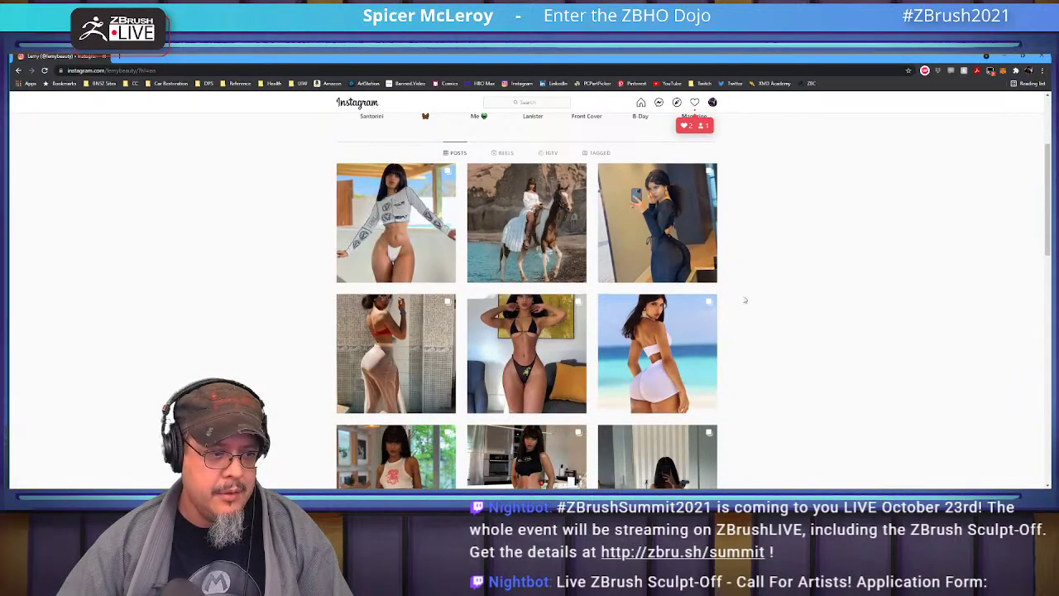
{"action": "scroll", "coordinate": [755, 289], "scroll_direction": "down", "scroll_amount": 5}
{"action": "scroll", "coordinate": [545, 177], "scroll_direction": "up", "scroll_amount": 3}
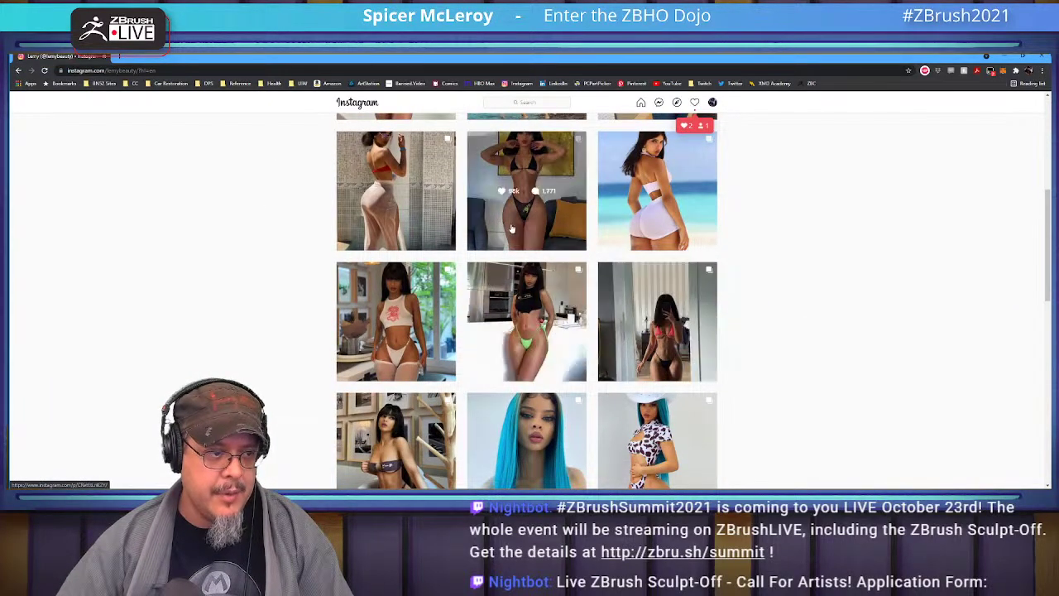
{"action": "scroll", "coordinate": [577, 216], "scroll_direction": "down", "scroll_amount": 1}
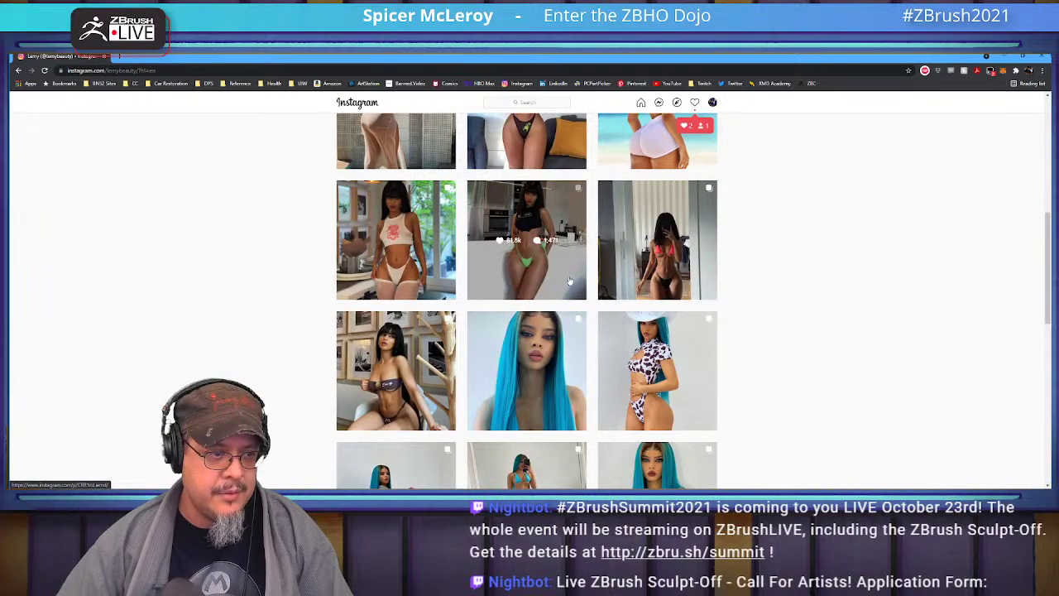
{"action": "scroll", "coordinate": [548, 239], "scroll_direction": "down", "scroll_amount": 1}
{"action": "scroll", "coordinate": [547, 239], "scroll_direction": "down", "scroll_amount": 1}
{"action": "scroll", "coordinate": [550, 282], "scroll_direction": "down", "scroll_amount": 1}
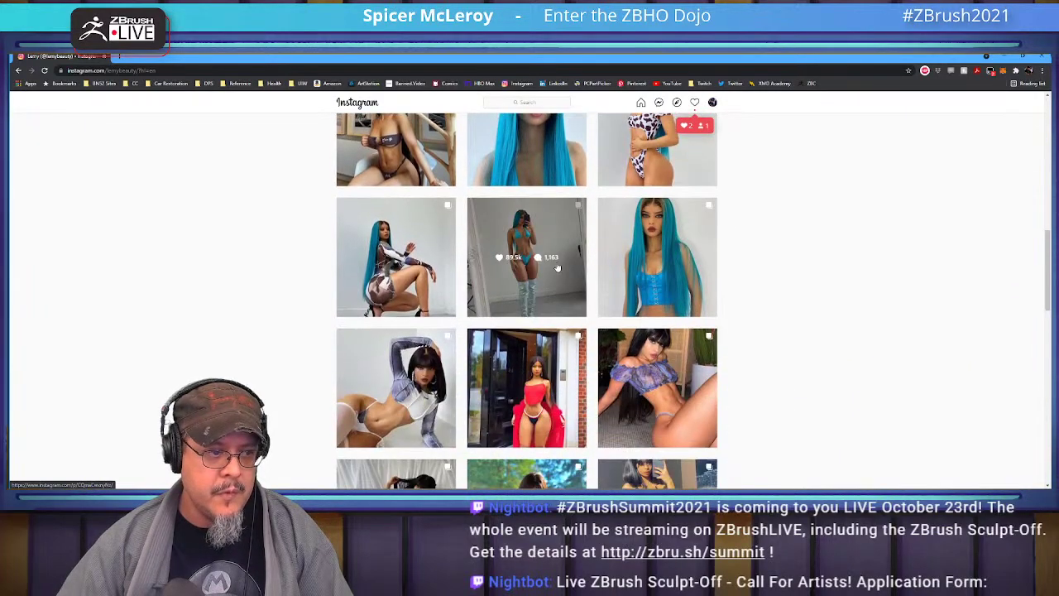
{"action": "left_click", "coordinate": [550, 295]}
{"action": "left_click", "coordinate": [815, 273]}
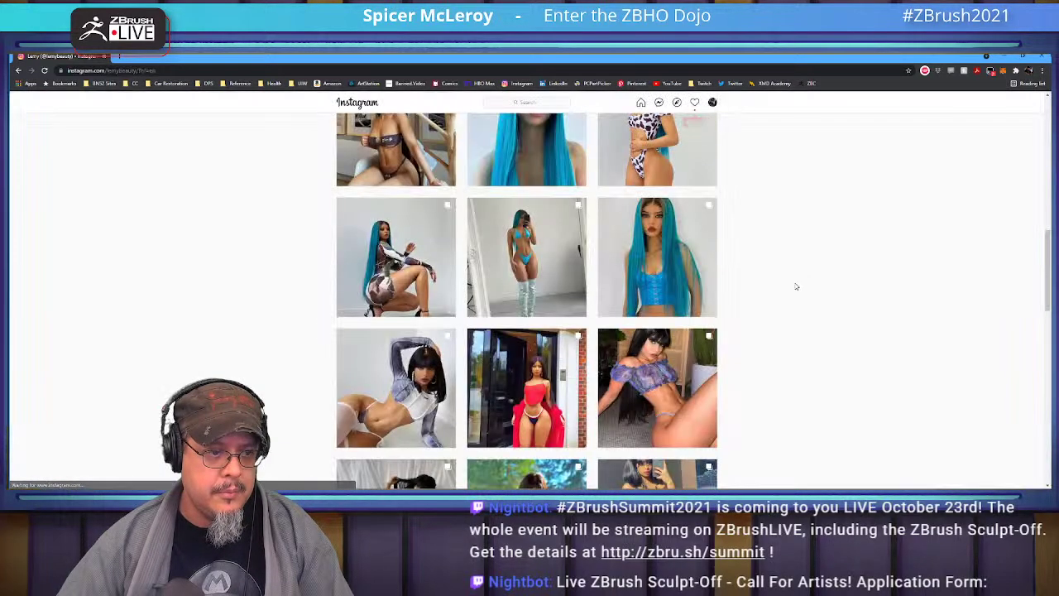
{"action": "scroll", "coordinate": [718, 323], "scroll_direction": "down", "scroll_amount": 1}
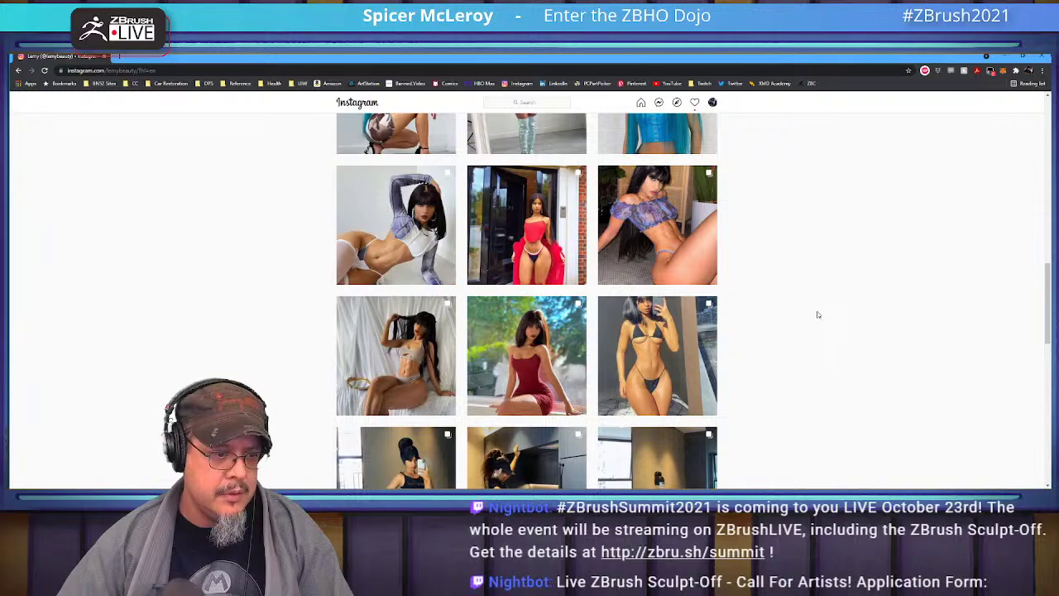
{"action": "left_click", "coordinate": [657, 356]}
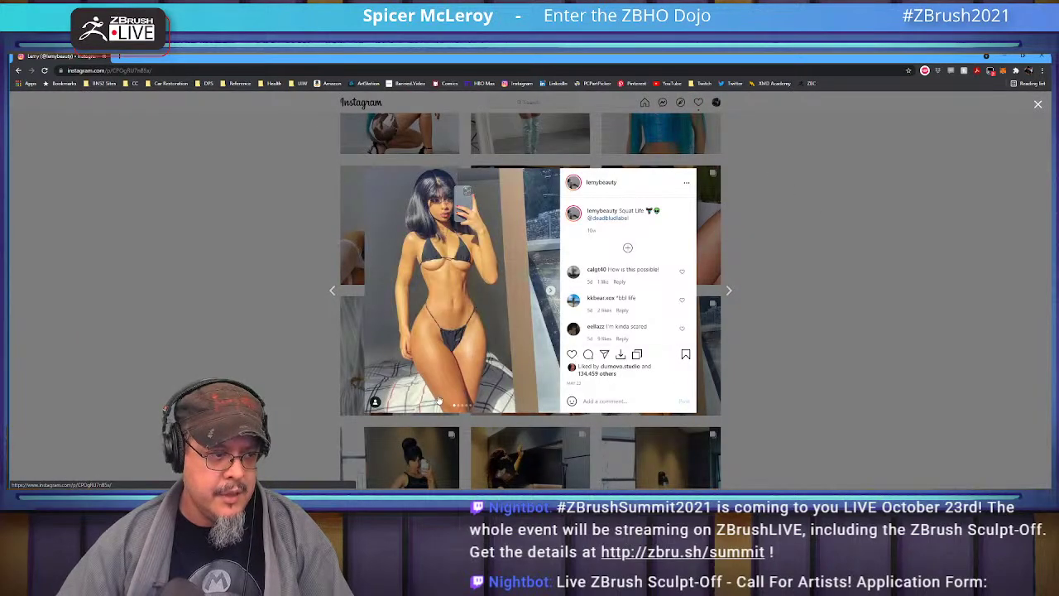
{"action": "key", "text": "alt+Tab"}
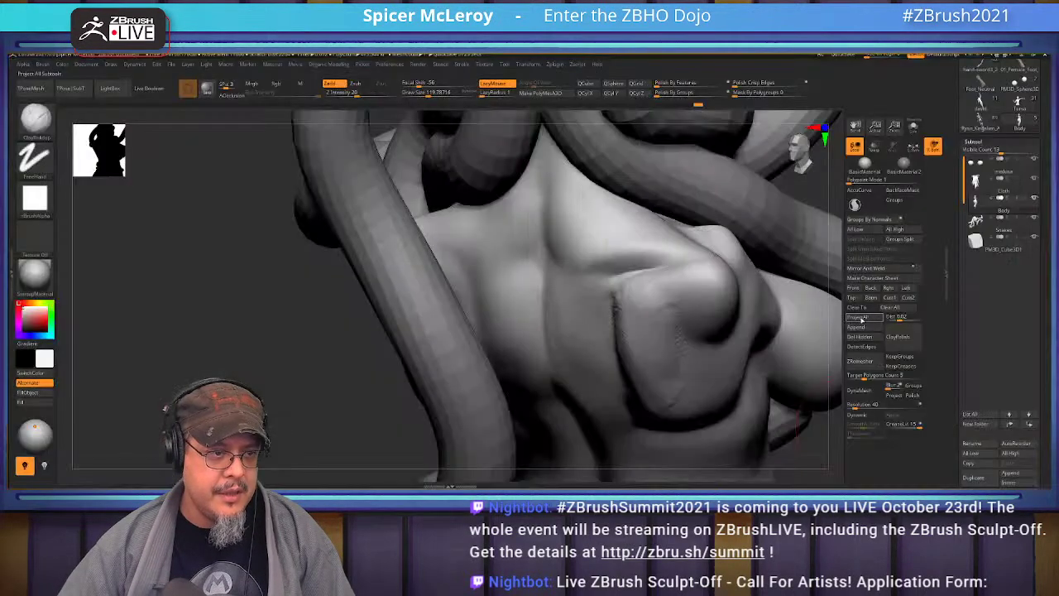
- Build up the shoulder blade's upper ridge and inner corner with ClayBuildup and smooth them into the upper back
{"action": "key", "text": "f"}
{"action": "left_click_drag", "start_coordinate": [714, 334], "coordinate": [673, 304]}
{"action": "mouse_move", "coordinate": [600, 313]}
{"action": "left_mouse_down", "text": "alt"}
{"action": "mouse_move", "coordinate": [622, 333]}
{"action": "mouse_move", "coordinate": [732, 335]}
{"action": "left_mouse_up", "text": "alt"}
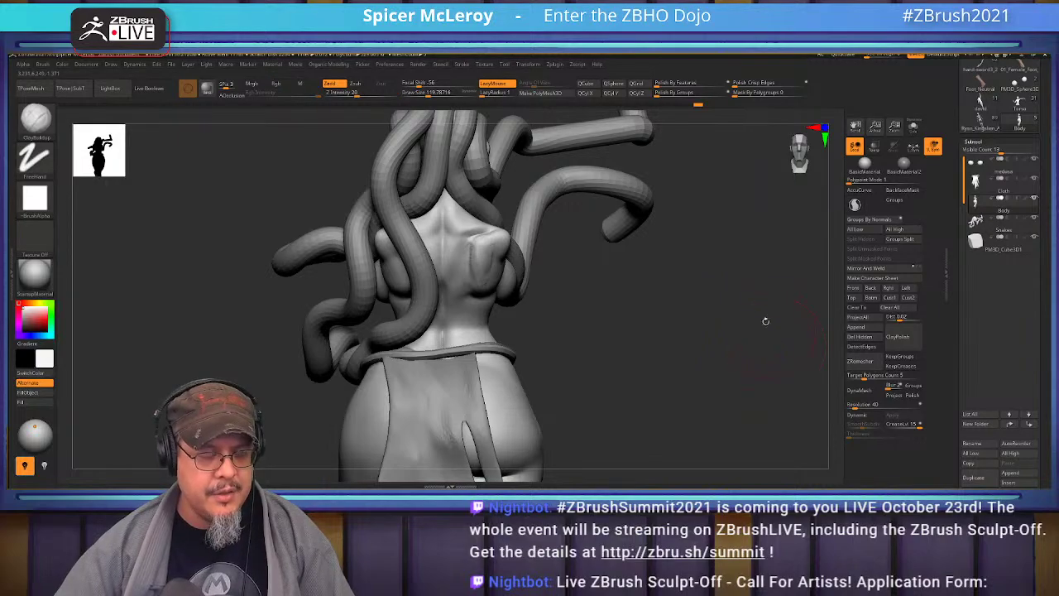
{"action": "mouse_move", "coordinate": [669, 289]}
{"action": "left_mouse_down"}
{"action": "mouse_move", "coordinate": [614, 285]}
{"action": "mouse_move", "coordinate": [621, 352]}
{"action": "left_mouse_up"}
{"action": "left_click_drag", "start_coordinate": [460, 240], "coordinate": [475, 308]}
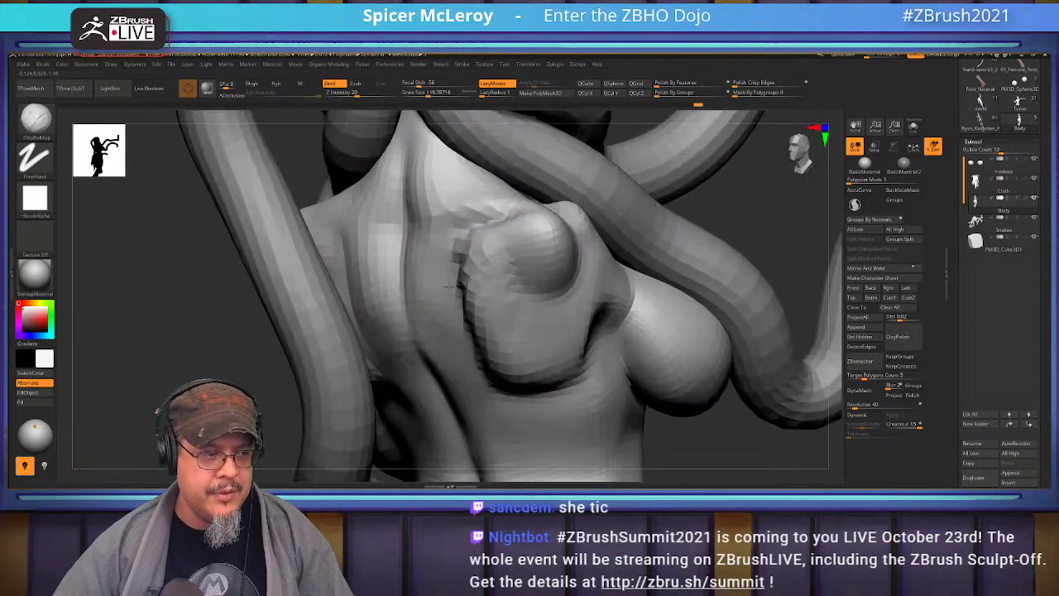
{"action": "left_click_drag", "start_coordinate": [662, 297], "coordinate": [703, 294]}
{"action": "left_click_drag", "start_coordinate": [473, 268], "coordinate": [505, 285]}
{"action": "mouse_move", "coordinate": [662, 331]}
{"action": "left_mouse_down"}
{"action": "mouse_move", "coordinate": [720, 327]}
{"action": "mouse_move", "coordinate": [645, 356]}
{"action": "left_mouse_up"}
{"action": "mouse_move", "coordinate": [466, 258]}
{"action": "right_mouse_down", "text": "alt"}
{"action": "mouse_move", "coordinate": [457, 281]}
{"action": "mouse_move", "coordinate": [465, 299]}
{"action": "right_mouse_up", "text": "alt"}
{"action": "left_click_drag", "start_coordinate": [484, 280], "coordinate": [515, 302]}
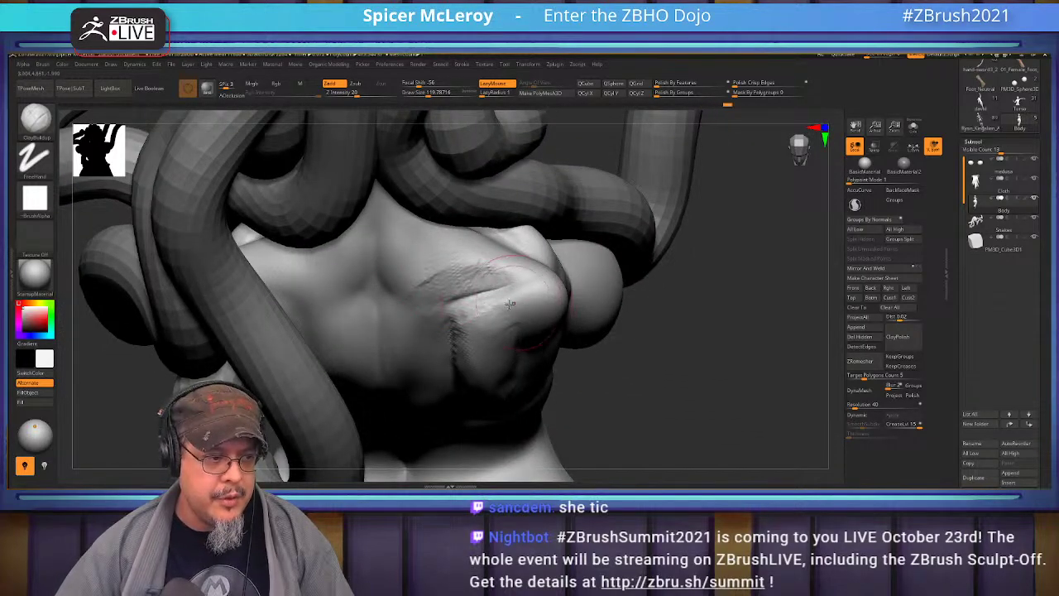
{"action": "left_click_drag", "start_coordinate": [459, 354], "coordinate": [466, 332]}
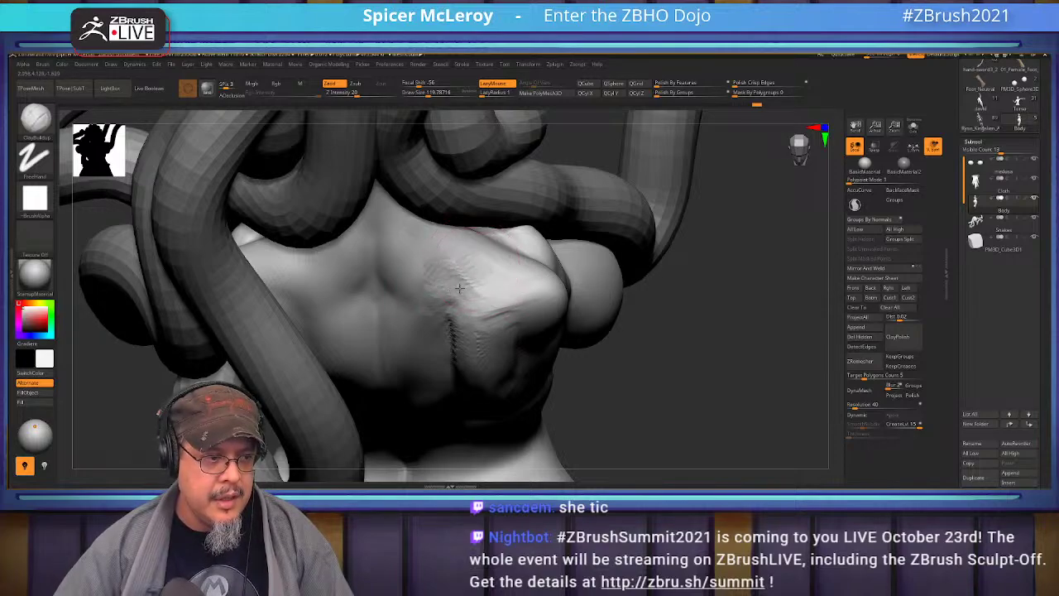
{"action": "left_click_drag", "start_coordinate": [534, 271], "coordinate": [421, 266], "text": "shift"}
- Smooth the shoulder blade's inner edge, then add clay along its lower edge toward the armpit and blend it
{"action": "mouse_move", "coordinate": [467, 250]}
{"action": "right_mouse_down"}
{"action": "mouse_move", "coordinate": [426, 285]}
{"action": "mouse_move", "coordinate": [447, 263]}
{"action": "mouse_move", "coordinate": [458, 267]}
{"action": "right_mouse_up"}
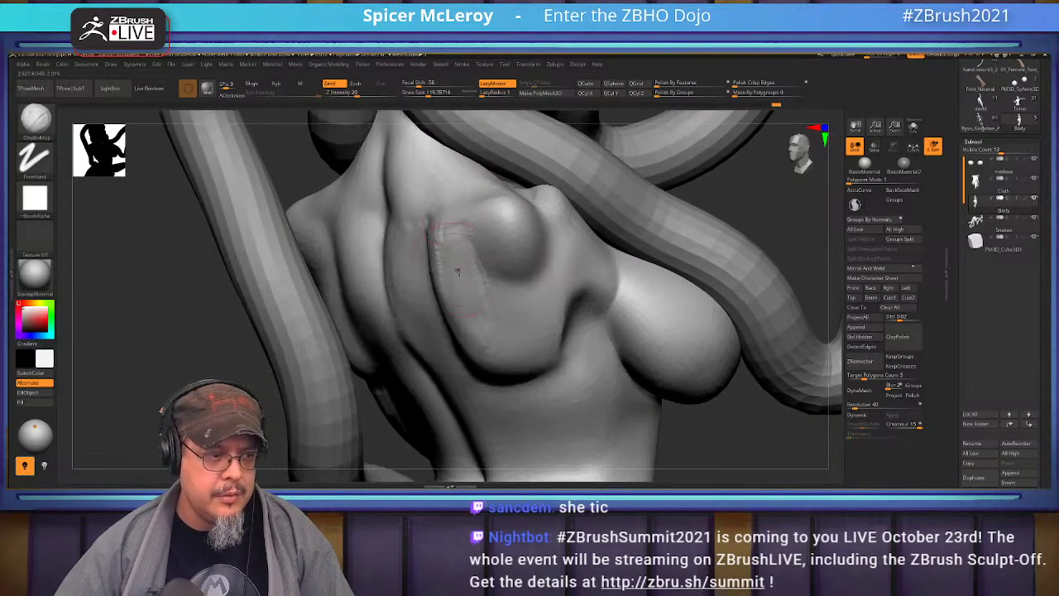
{"action": "left_click_drag", "start_coordinate": [458, 268], "coordinate": [483, 340], "text": "shift"}
{"action": "left_click_drag", "start_coordinate": [478, 266], "coordinate": [486, 285], "text": "shift"}
{"action": "mouse_move", "coordinate": [497, 331]}
{"action": "right_mouse_down", "text": "alt"}
{"action": "mouse_move", "coordinate": [503, 220]}
{"action": "mouse_move", "coordinate": [527, 264]}
{"action": "right_mouse_up", "text": "alt"}
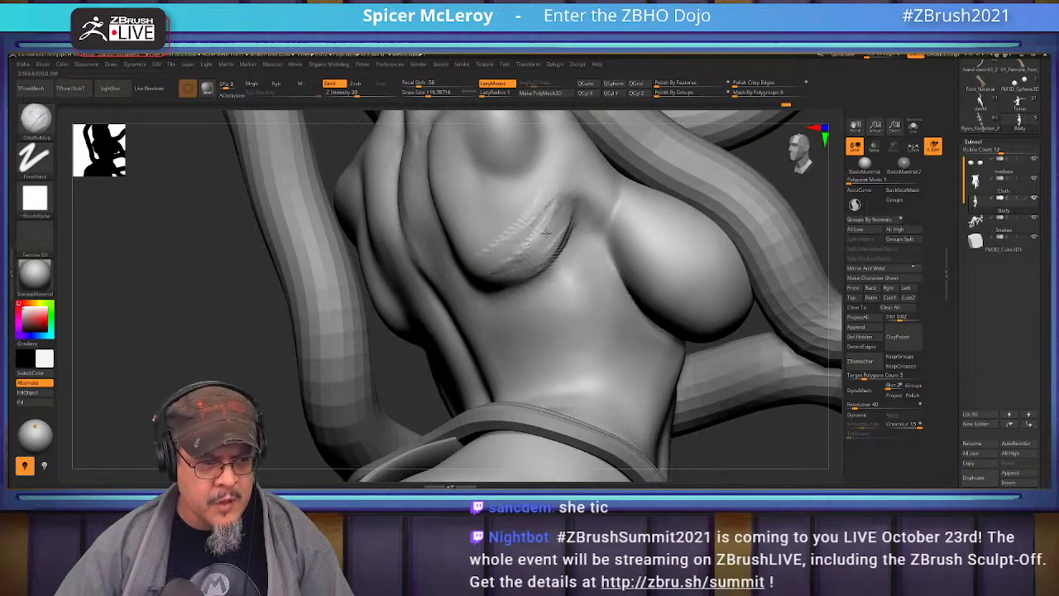
{"action": "left_click_drag", "start_coordinate": [500, 271], "coordinate": [543, 223], "text": "shift"}
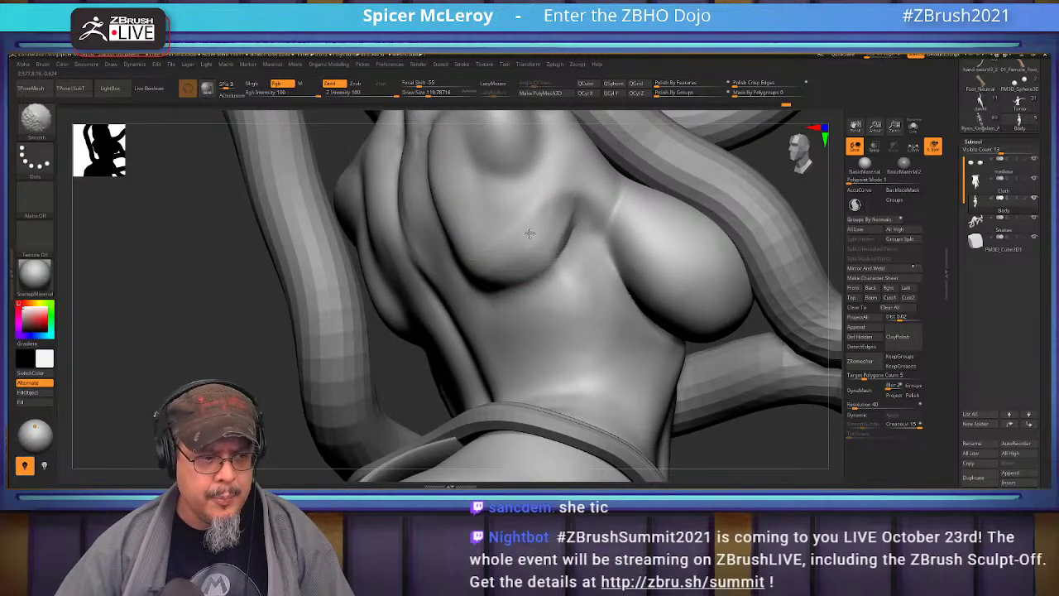
- Build up the trapezius area between the neck and shoulder blade with ClayBuildup and smooth it into the upper back
{"action": "mouse_move", "coordinate": [513, 230]}
{"action": "right_mouse_down"}
{"action": "mouse_move", "coordinate": [451, 265]}
{"action": "mouse_move", "coordinate": [475, 282]}
{"action": "right_mouse_up"}
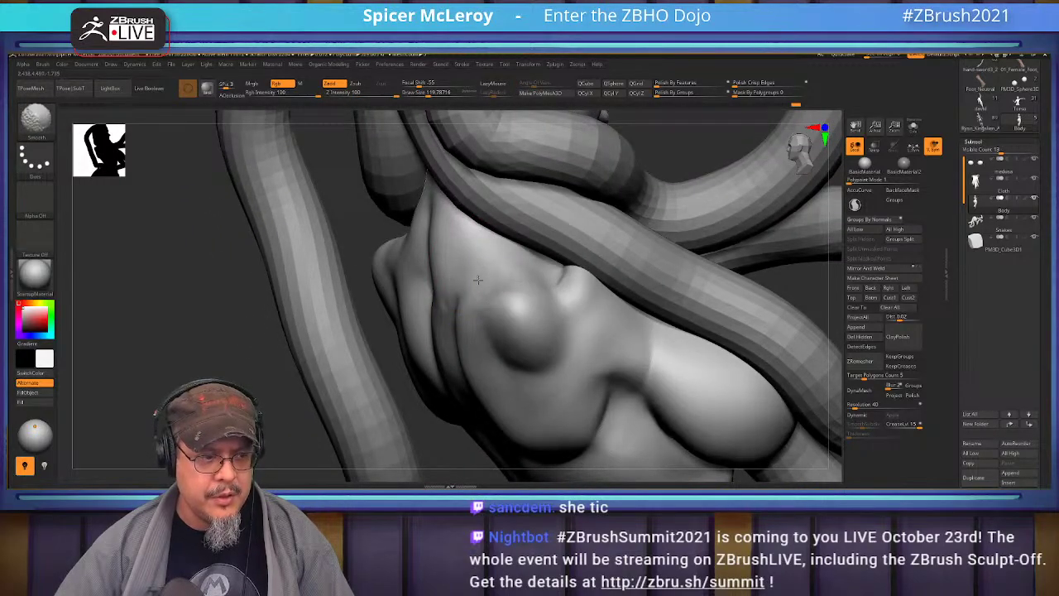
{"action": "mouse_move", "coordinate": [439, 312]}
{"action": "right_mouse_down"}
{"action": "mouse_move", "coordinate": [566, 271]}
{"action": "mouse_move", "coordinate": [527, 262]}
{"action": "mouse_move", "coordinate": [591, 313]}
{"action": "mouse_move", "coordinate": [619, 207]}
{"action": "mouse_move", "coordinate": [622, 243]}
{"action": "mouse_move", "coordinate": [643, 215]}
{"action": "mouse_move", "coordinate": [584, 269]}
{"action": "mouse_move", "coordinate": [501, 291]}
{"action": "right_mouse_up"}
{"action": "key", "text": "f"}
{"action": "mouse_move", "coordinate": [465, 328]}
{"action": "right_mouse_down", "text": "alt"}
{"action": "mouse_move", "coordinate": [494, 276]}
{"action": "mouse_move", "coordinate": [518, 307]}
{"action": "right_mouse_up", "text": "alt"}
{"action": "mouse_move", "coordinate": [413, 303]}
{"action": "right_mouse_down"}
{"action": "mouse_move", "coordinate": [487, 308]}
{"action": "mouse_move", "coordinate": [488, 295]}
{"action": "right_mouse_up"}
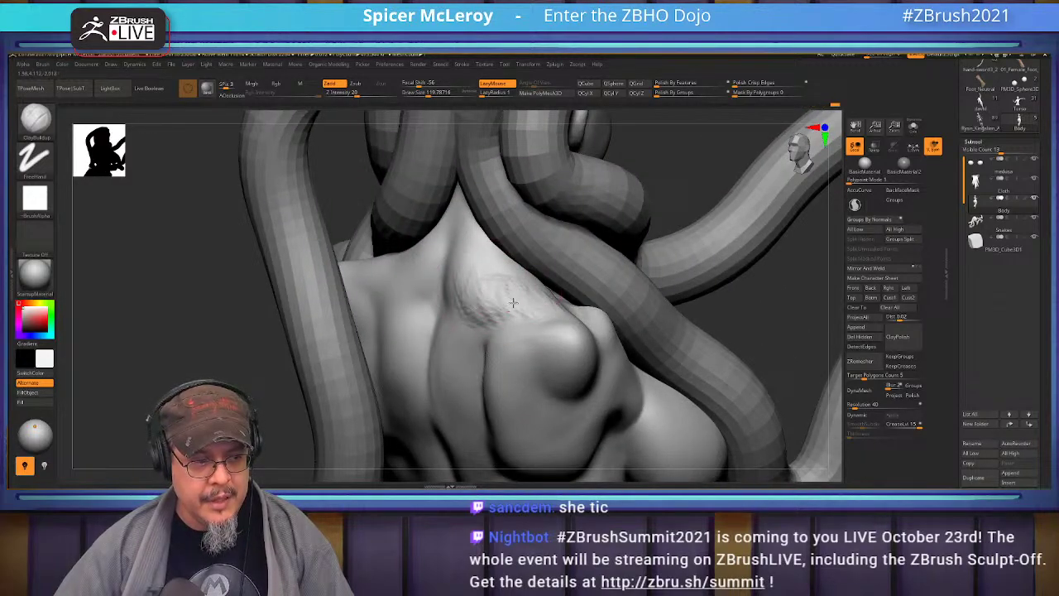
{"action": "left_click_drag", "start_coordinate": [474, 264], "coordinate": [473, 286], "text": "shift"}
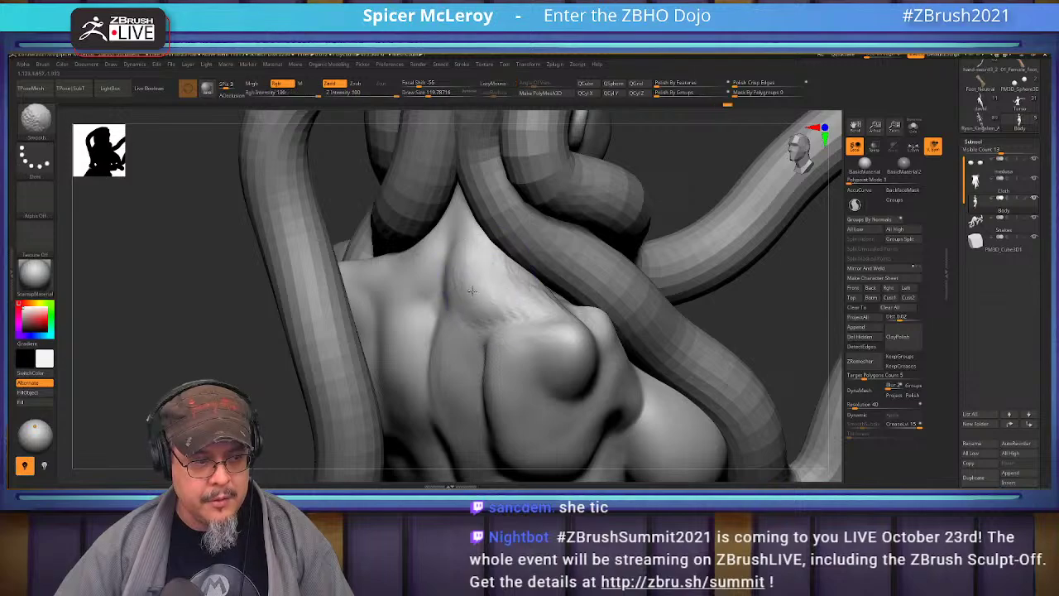
{"action": "right_click_drag", "start_coordinate": [538, 283], "coordinate": [466, 284]}
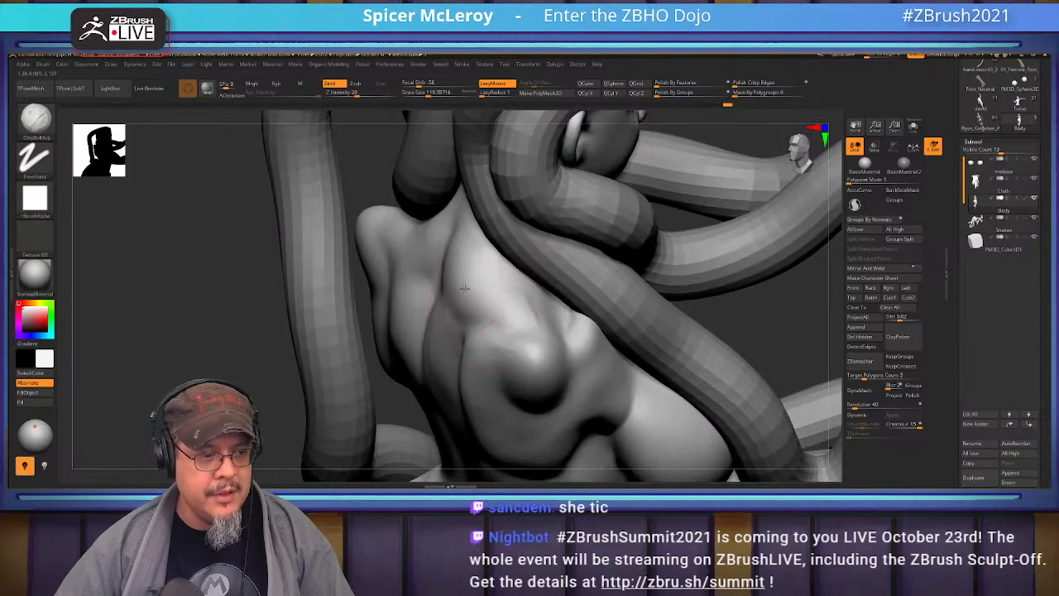
{"action": "left_click_drag", "start_coordinate": [488, 308], "coordinate": [472, 296], "text": "shift"}
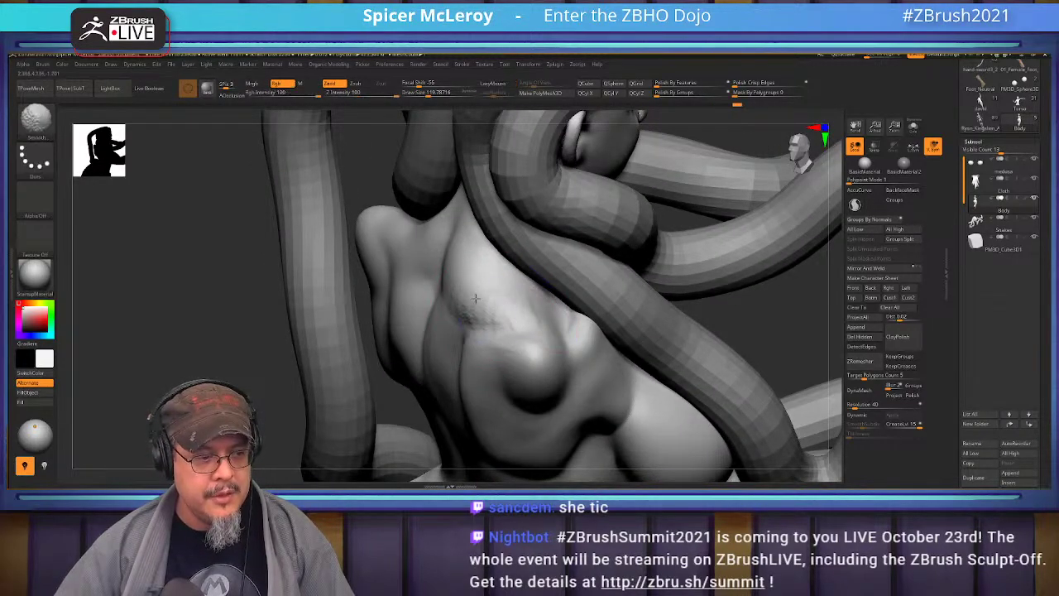
{"action": "mouse_move", "coordinate": [495, 280]}
{"action": "right_mouse_down"}
{"action": "mouse_move", "coordinate": [521, 211]}
{"action": "mouse_move", "coordinate": [472, 283]}
{"action": "mouse_move", "coordinate": [492, 266]}
{"action": "right_mouse_up"}
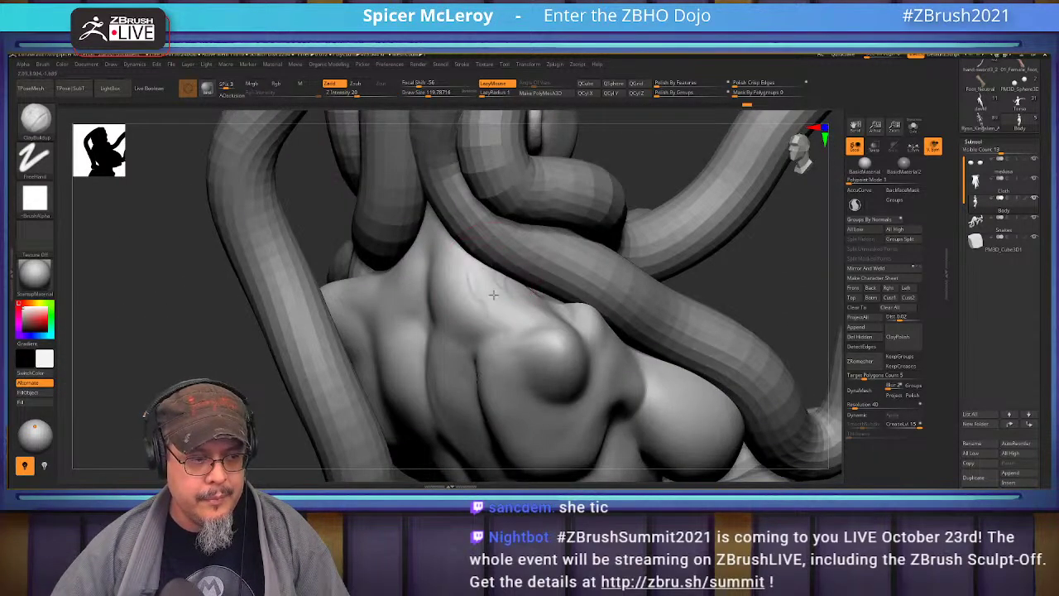
{"action": "key", "text": "shift"}
- Reshape the contour of the shoulder blade and the back below it with the Move brush, resizing the brush as needed
{"action": "mouse_move", "coordinate": [560, 311]}
{"action": "right_mouse_down", "text": "alt"}
{"action": "mouse_move", "coordinate": [556, 240]}
{"action": "mouse_move", "coordinate": [496, 223]}
{"action": "mouse_move", "coordinate": [523, 249]}
{"action": "mouse_move", "coordinate": [575, 269]}
{"action": "right_mouse_up", "text": "alt"}
{"action": "key", "text": "b"}
{"action": "key", "text": "m"}
{"action": "key", "text": "v"}
{"action": "key", "text": "s"}
{"action": "left_click_drag", "start_coordinate": [477, 293], "coordinate": [482, 293]}
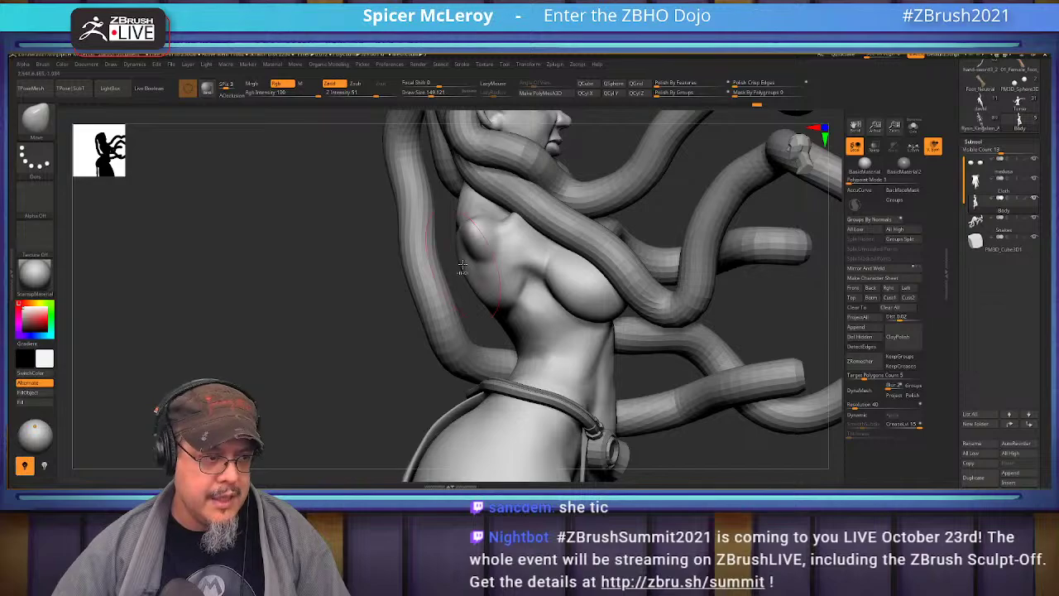
{"action": "right_click_drag", "start_coordinate": [427, 267], "coordinate": [461, 267]}
{"action": "left_click_drag", "start_coordinate": [461, 266], "coordinate": [474, 263]}
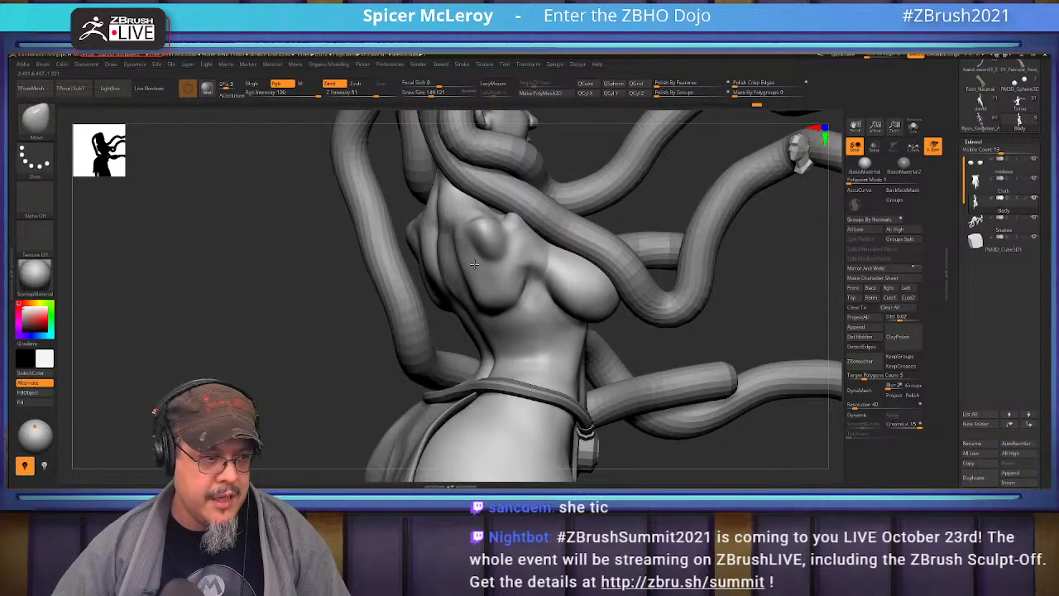
{"action": "right_click_drag", "start_coordinate": [474, 306], "coordinate": [469, 273]}
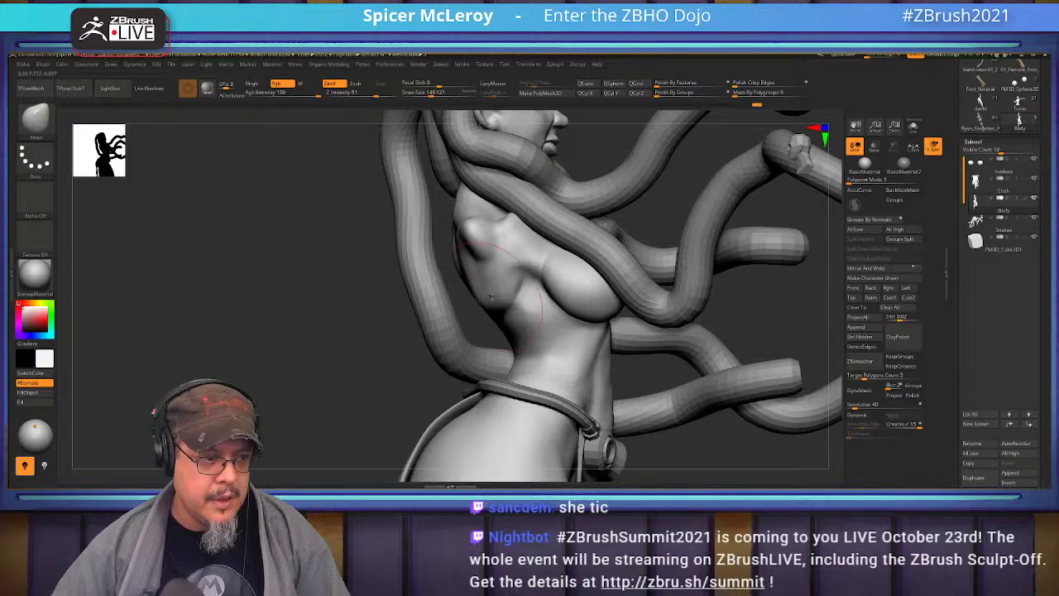
{"action": "key", "text": "s"}
{"action": "left_click_drag", "start_coordinate": [519, 304], "coordinate": [512, 303]}
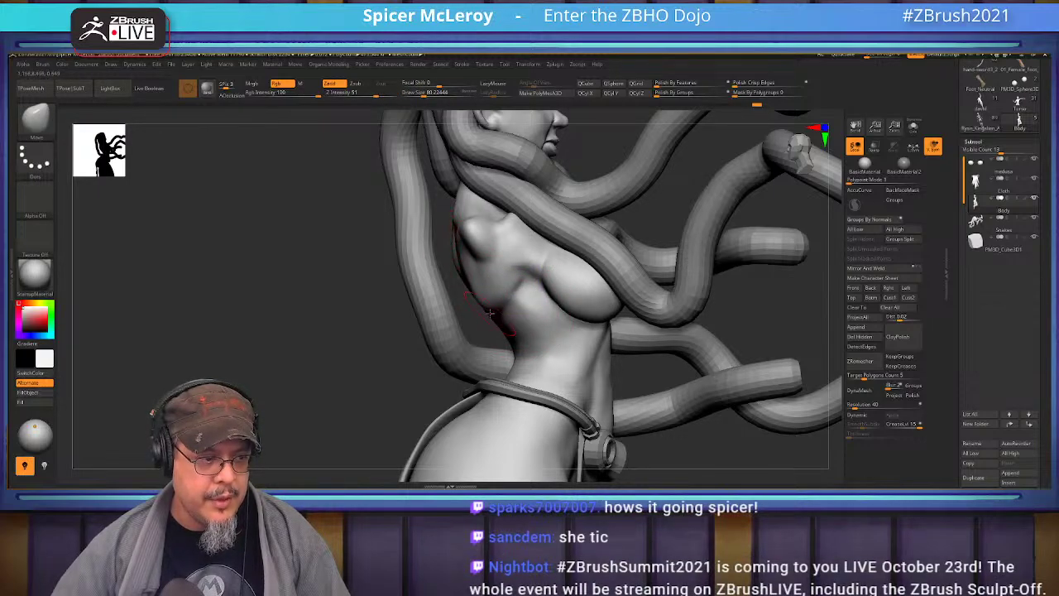
- Isolate the Body subtool in Solo mode and inspect the torso from the side and back
{"action": "key", "text": "f"}
{"action": "left_click_drag", "start_coordinate": [704, 268], "coordinate": [659, 356]}
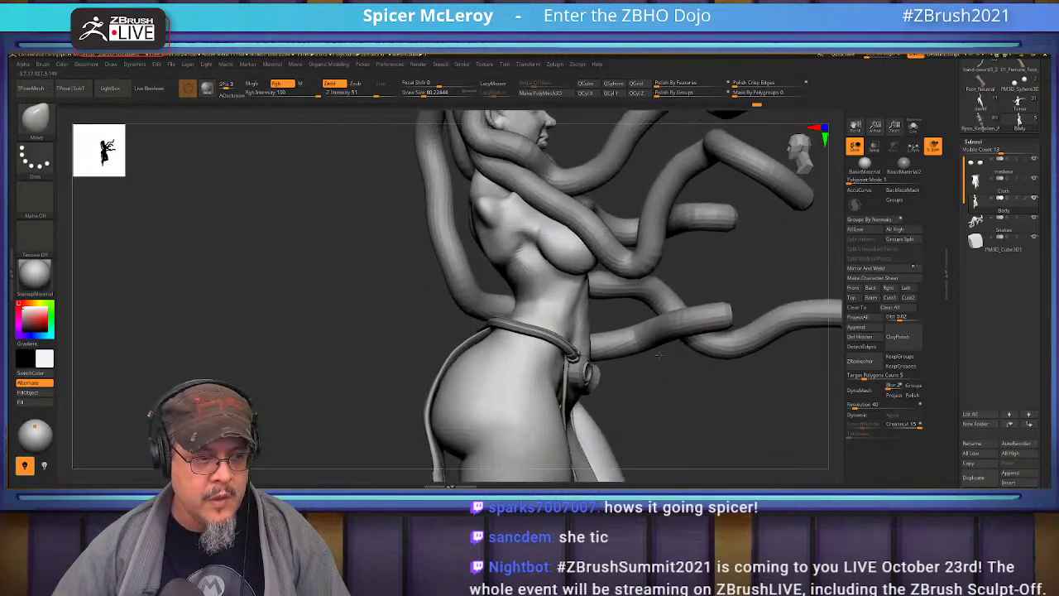
{"action": "left_click", "coordinate": [914, 127]}
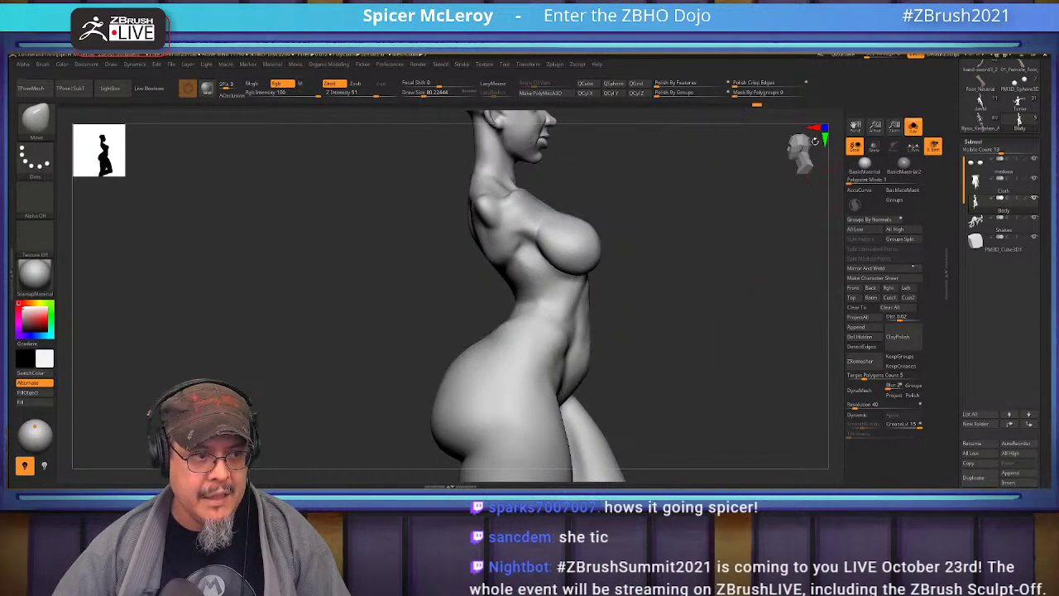
{"action": "left_click_drag", "start_coordinate": [642, 318], "coordinate": [620, 286]}
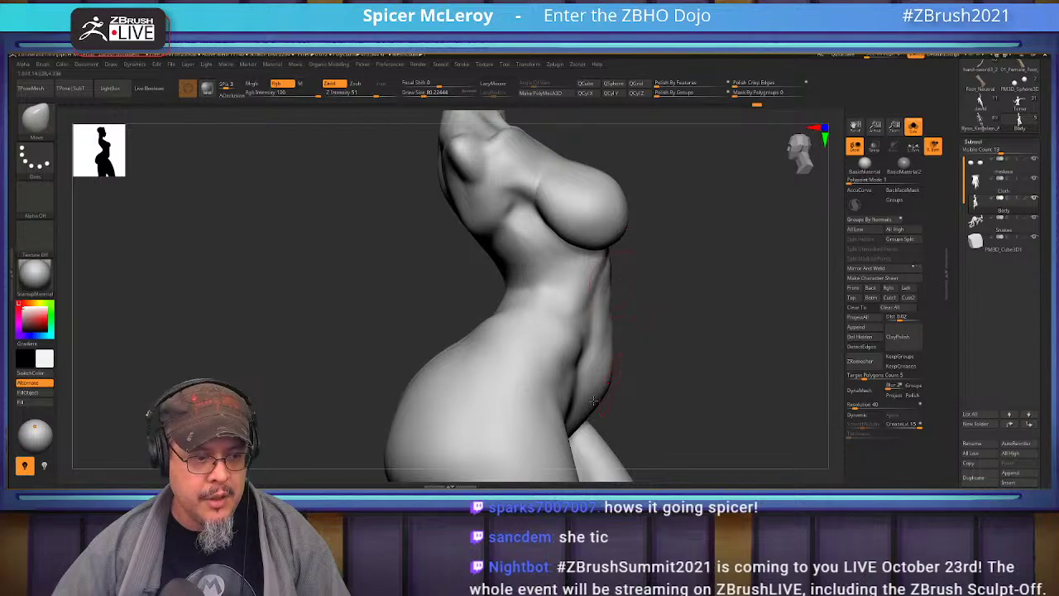
{"action": "mouse_move", "coordinate": [684, 354]}
{"action": "left_mouse_down"}
{"action": "mouse_move", "coordinate": [658, 316]}
{"action": "mouse_move", "coordinate": [672, 299]}
{"action": "mouse_move", "coordinate": [539, 311]}
{"action": "mouse_move", "coordinate": [630, 309]}
{"action": "mouse_move", "coordinate": [646, 285]}
{"action": "mouse_move", "coordinate": [622, 267]}
{"action": "mouse_move", "coordinate": [659, 282]}
{"action": "mouse_move", "coordinate": [691, 335]}
{"action": "mouse_move", "coordinate": [679, 285]}
{"action": "mouse_move", "coordinate": [671, 386]}
{"action": "left_mouse_up"}
{"action": "key", "text": "b"}
{"action": "key", "text": "c"}
{"action": "key", "text": "b"}
{"action": "key", "text": "b"}
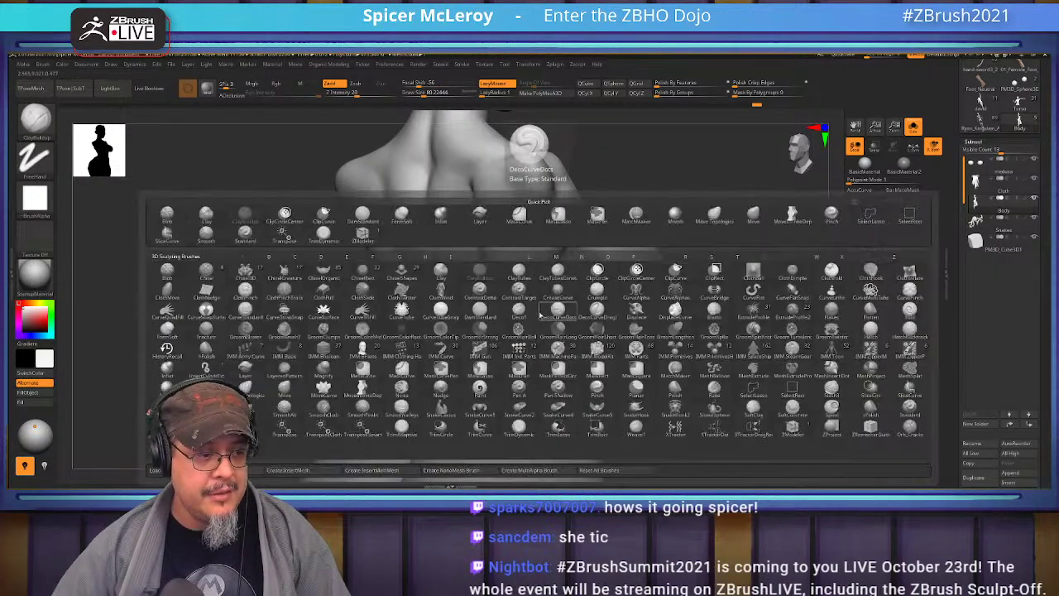
{"action": "key", "text": "b"}
{"action": "key", "text": "s"}
{"action": "key", "text": "s"}
{"action": "left_click_drag", "start_coordinate": [522, 309], "coordinate": [533, 311]}
{"action": "left_click_drag", "start_coordinate": [665, 311], "coordinate": [579, 303]}
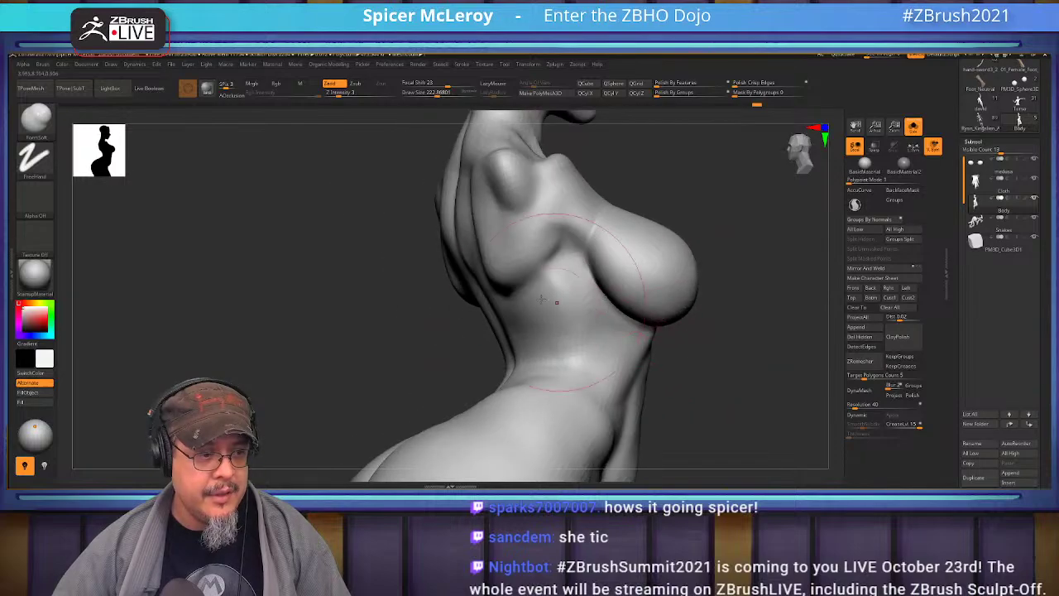
- Build up the latissimus from below the right shoulder blade across the ribs with ClayBuildup and smooth the strokes
{"action": "key", "text": "b"}
{"action": "key", "text": "c"}
{"action": "key", "text": "b"}
{"action": "mouse_move", "coordinate": [468, 286]}
{"action": "left_mouse_down"}
{"action": "mouse_move", "coordinate": [521, 293]}
{"action": "mouse_move", "coordinate": [542, 315]}
{"action": "left_mouse_up"}
{"action": "key", "text": "s"}
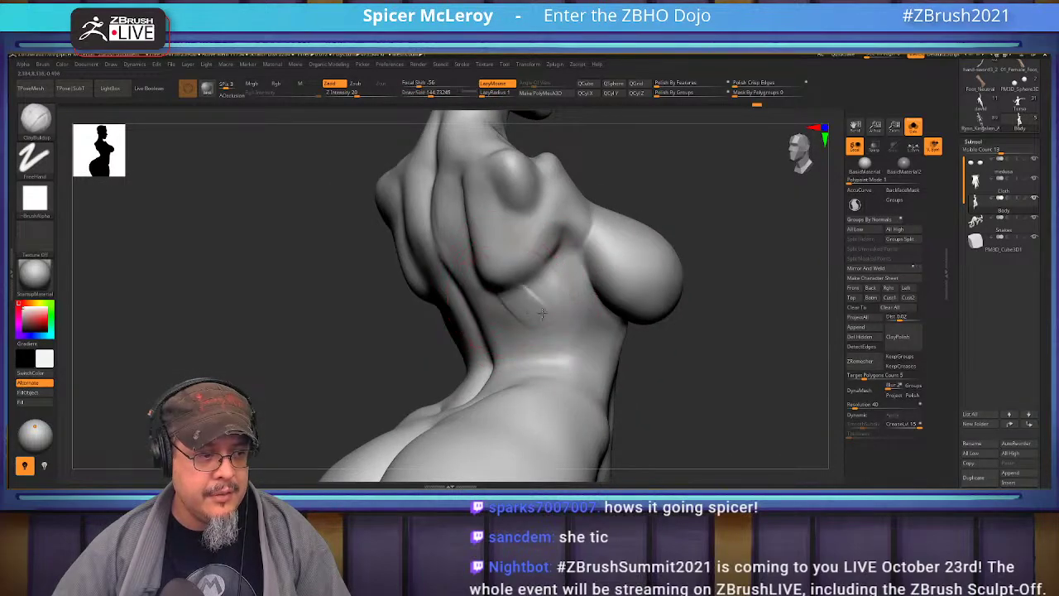
{"action": "mouse_move", "coordinate": [546, 234]}
{"action": "left_mouse_down"}
{"action": "mouse_move", "coordinate": [536, 309]}
{"action": "mouse_move", "coordinate": [554, 279]}
{"action": "left_mouse_up"}
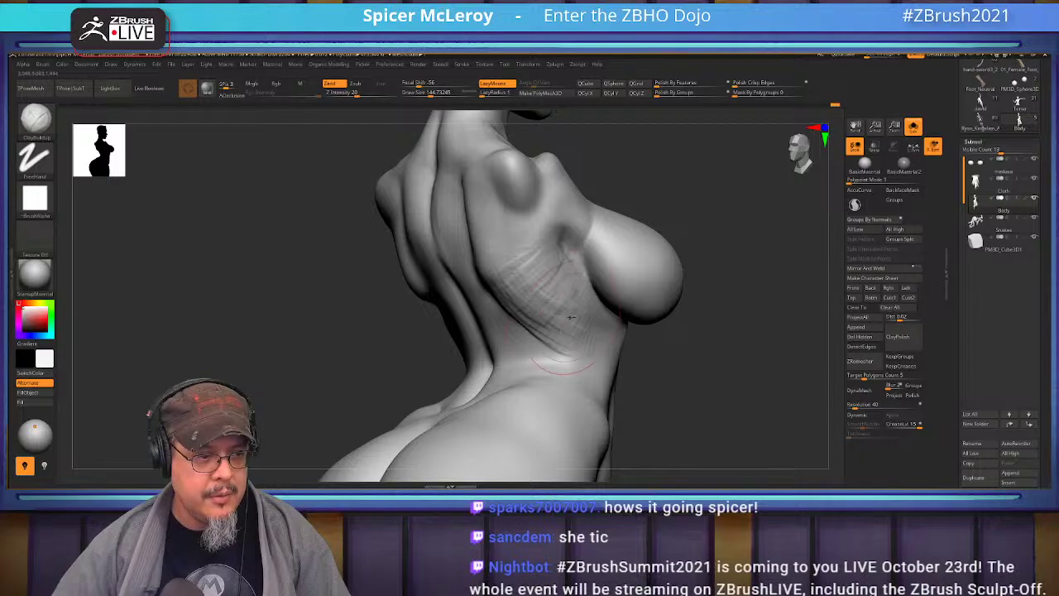
{"action": "left_click_drag", "start_coordinate": [569, 317], "coordinate": [537, 276], "text": "shift"}
{"action": "left_click_drag", "start_coordinate": [582, 330], "coordinate": [545, 319], "text": "shift"}
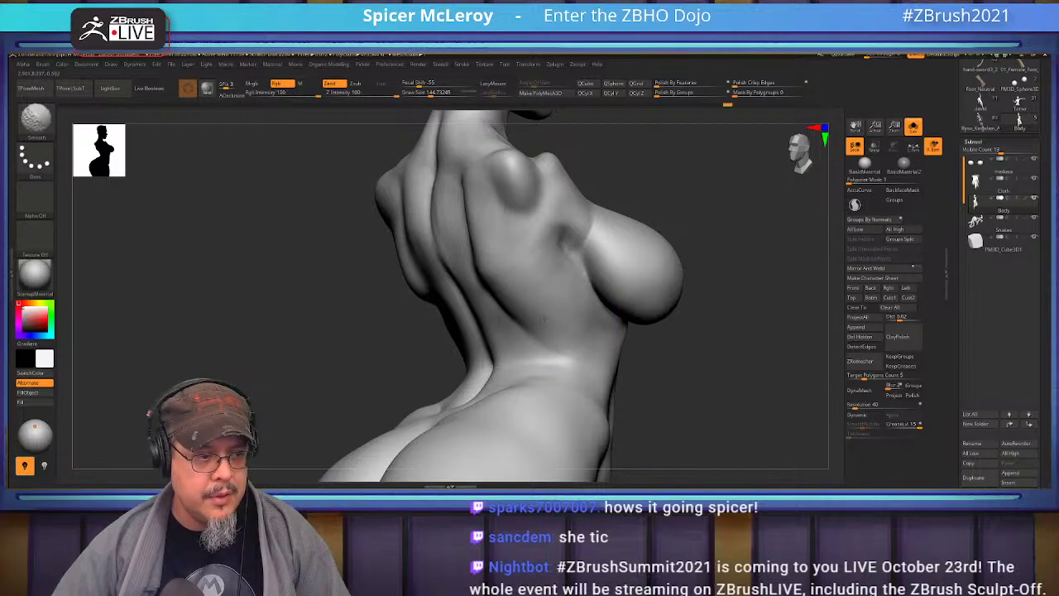
- Add clay along the muscle between the spine and the right shoulder blade's inner edge and smooth it
{"action": "left_click_drag", "start_coordinate": [692, 324], "coordinate": [586, 302]}
{"action": "mouse_move", "coordinate": [671, 308]}
{"action": "left_mouse_down"}
{"action": "mouse_move", "coordinate": [659, 297]}
{"action": "mouse_move", "coordinate": [667, 307]}
{"action": "left_mouse_up"}
{"action": "mouse_move", "coordinate": [493, 323]}
{"action": "left_mouse_down"}
{"action": "mouse_move", "coordinate": [487, 304]}
{"action": "mouse_move", "coordinate": [502, 326]}
{"action": "mouse_move", "coordinate": [493, 294]}
{"action": "left_mouse_up"}
{"action": "mouse_move", "coordinate": [662, 298]}
{"action": "left_mouse_down"}
{"action": "mouse_move", "coordinate": [655, 250]}
{"action": "mouse_move", "coordinate": [697, 325]}
{"action": "mouse_move", "coordinate": [683, 244]}
{"action": "mouse_move", "coordinate": [703, 248]}
{"action": "left_mouse_up"}
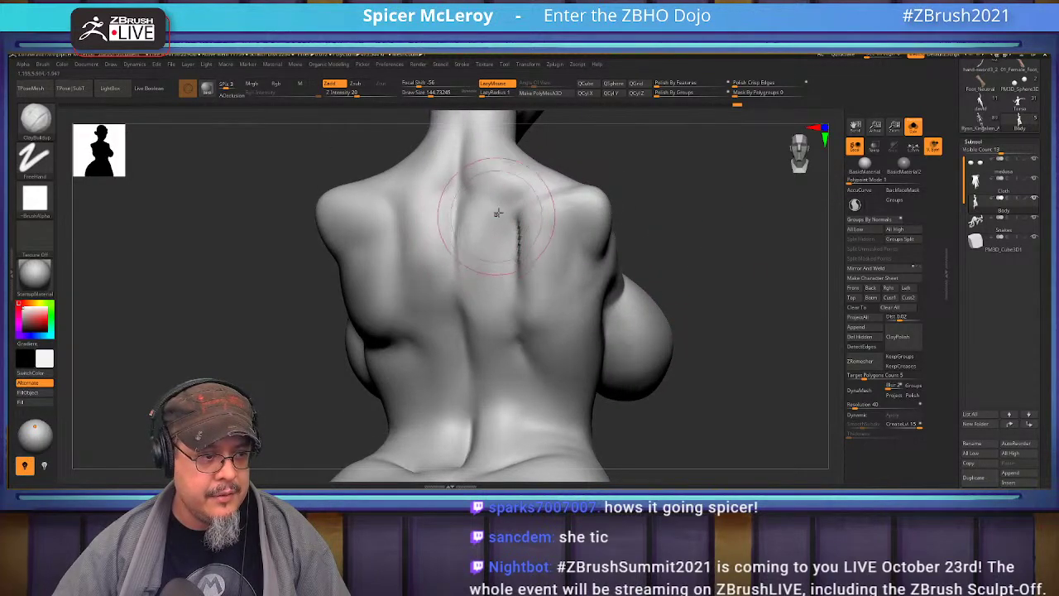
{"action": "left_click_drag", "start_coordinate": [485, 260], "coordinate": [494, 339]}
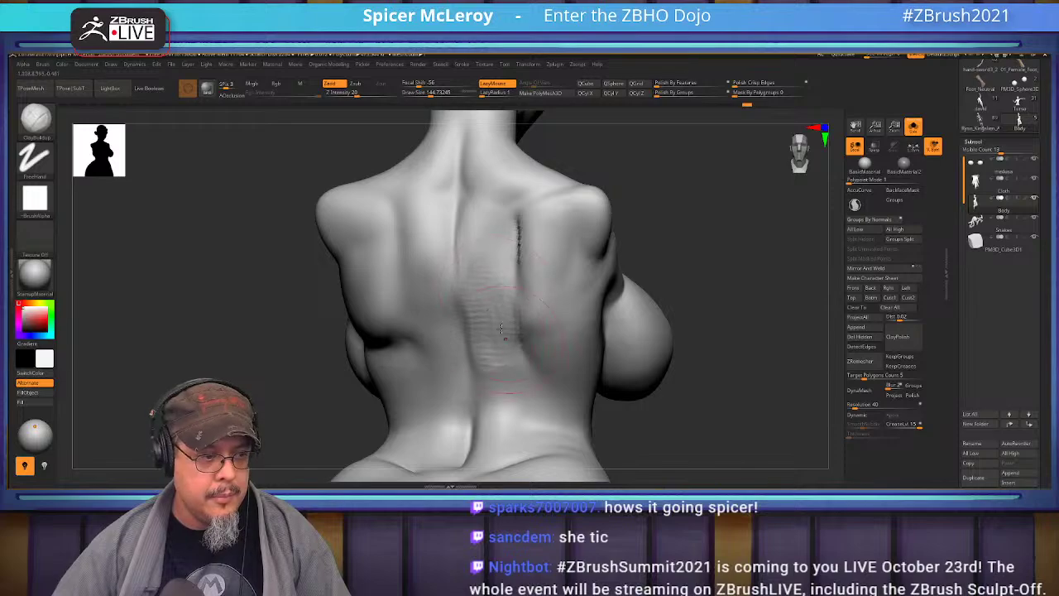
{"action": "key", "text": "shift"}
- Build up the left latissimus across the ribs below the shoulder blade with ClayBuildup and smooth it into the side
{"action": "mouse_move", "coordinate": [709, 251]}
{"action": "left_mouse_down"}
{"action": "mouse_move", "coordinate": [683, 244]}
{"action": "mouse_move", "coordinate": [700, 249]}
{"action": "mouse_move", "coordinate": [715, 226]}
{"action": "mouse_move", "coordinate": [651, 242]}
{"action": "left_mouse_up"}
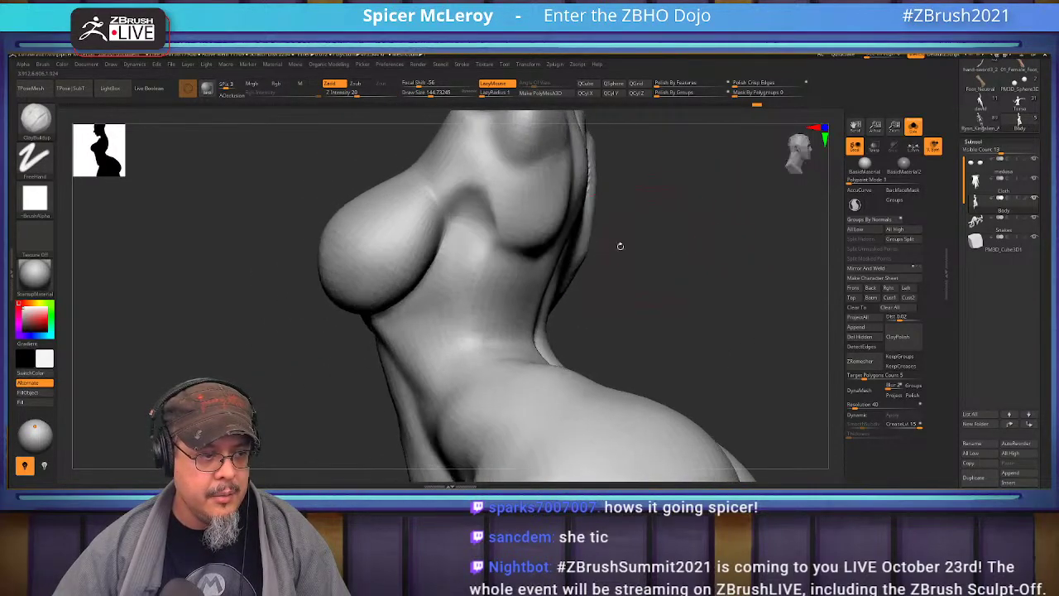
{"action": "mouse_move", "coordinate": [508, 278]}
{"action": "left_mouse_down"}
{"action": "mouse_move", "coordinate": [494, 252]}
{"action": "mouse_move", "coordinate": [479, 262]}
{"action": "mouse_move", "coordinate": [523, 258]}
{"action": "left_mouse_up"}
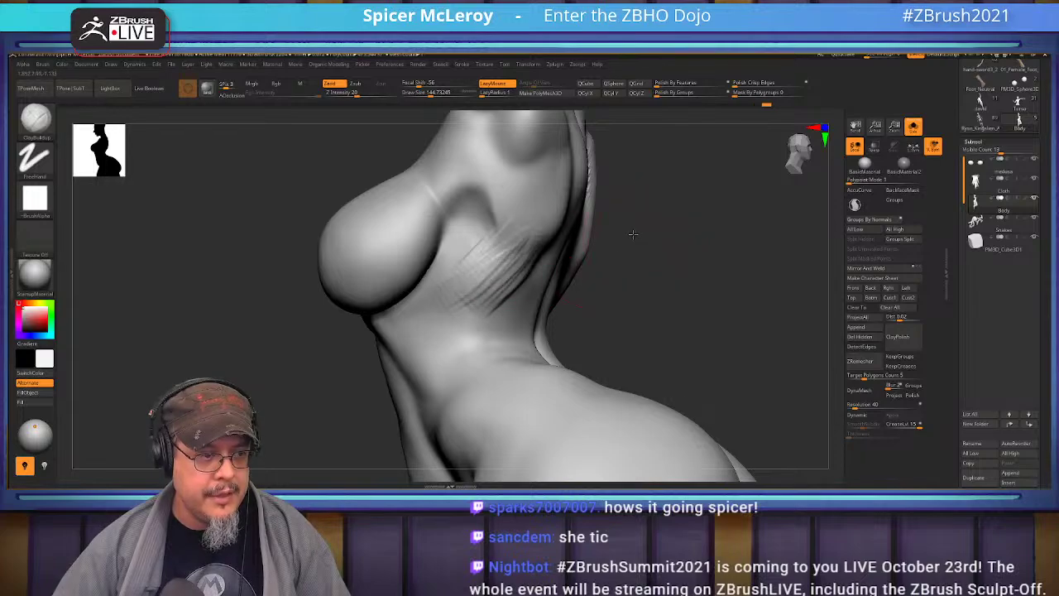
{"action": "left_click_drag", "start_coordinate": [632, 231], "coordinate": [563, 240]}
{"action": "left_click_drag", "start_coordinate": [521, 278], "coordinate": [491, 283], "text": "shift"}
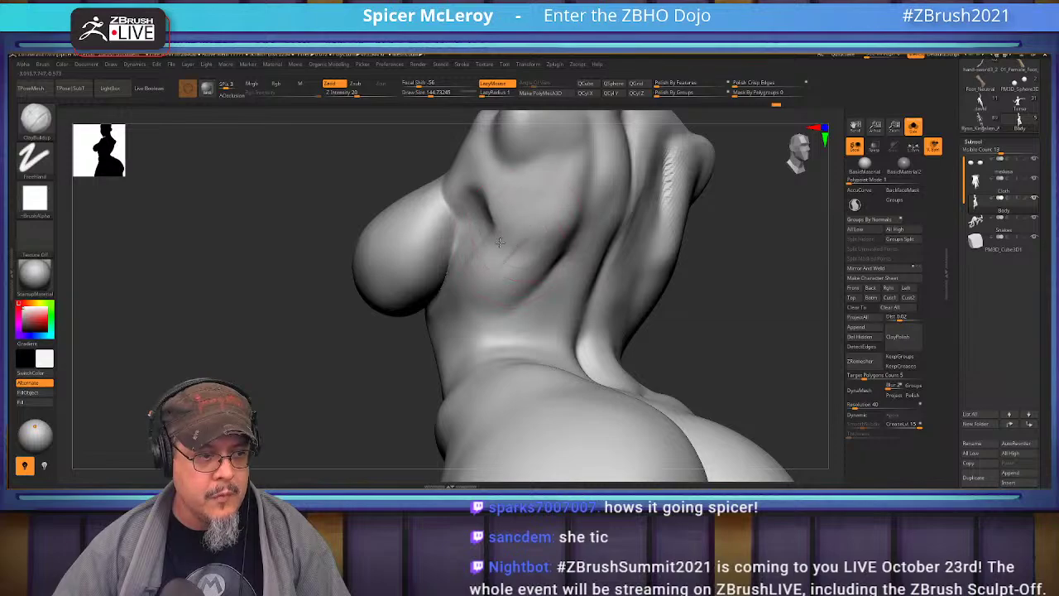
{"action": "key", "text": "shift"}
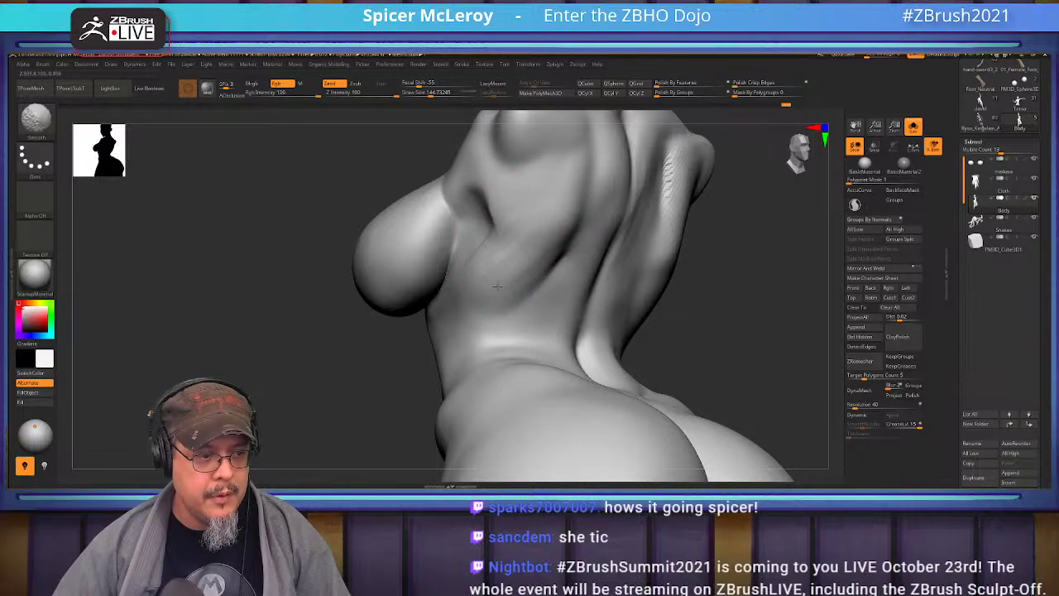
{"action": "left_click_drag", "start_coordinate": [725, 279], "coordinate": [622, 296]}
- Switch to the David Body tool, turn off Solo mode, and examine the figure holding the severed head
{"action": "left_click_drag", "start_coordinate": [378, 301], "coordinate": [668, 231]}
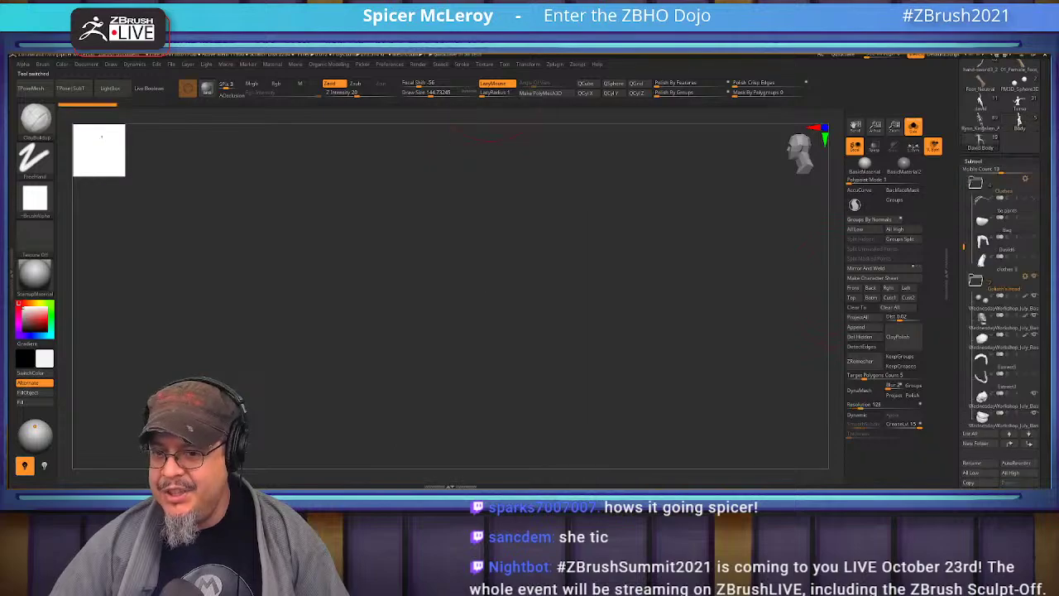
{"action": "left_click_drag", "start_coordinate": [664, 337], "coordinate": [691, 341]}
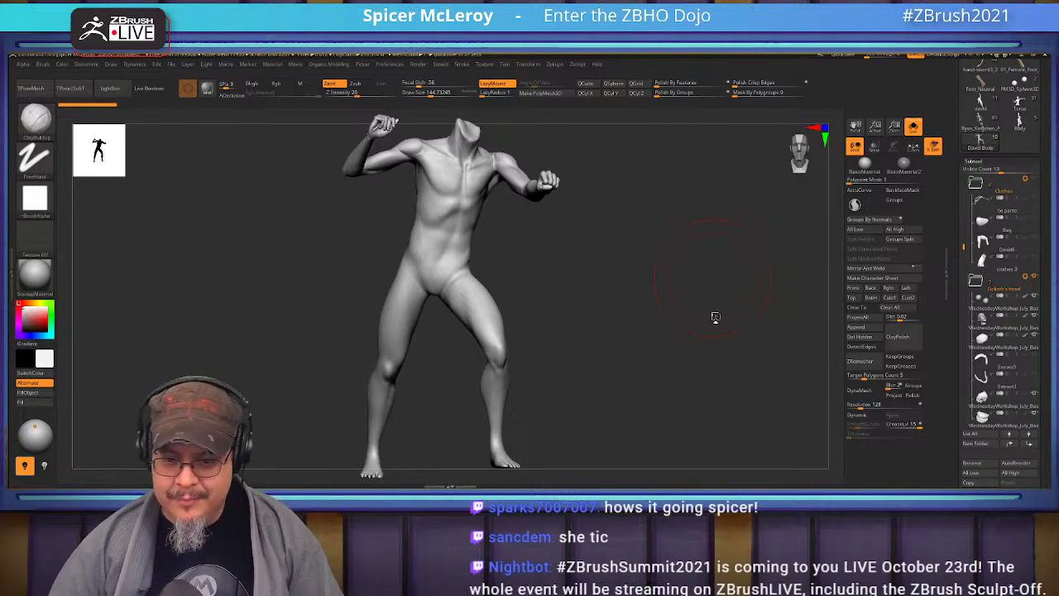
{"action": "left_click_drag", "start_coordinate": [605, 302], "coordinate": [642, 315]}
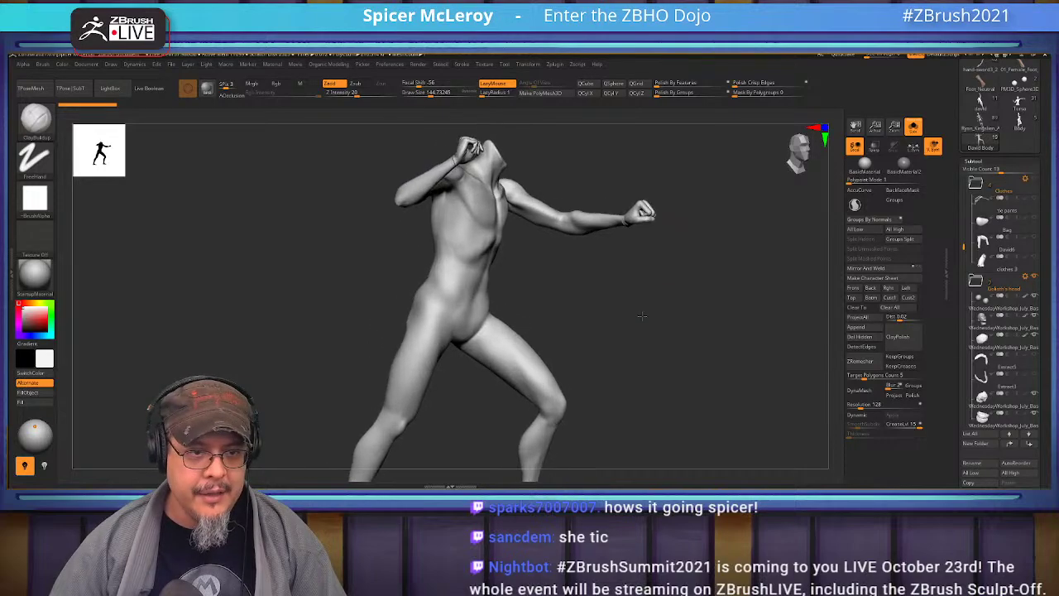
{"action": "left_click", "coordinate": [913, 128]}
{"action": "left_click_drag", "start_coordinate": [748, 286], "coordinate": [723, 244]}
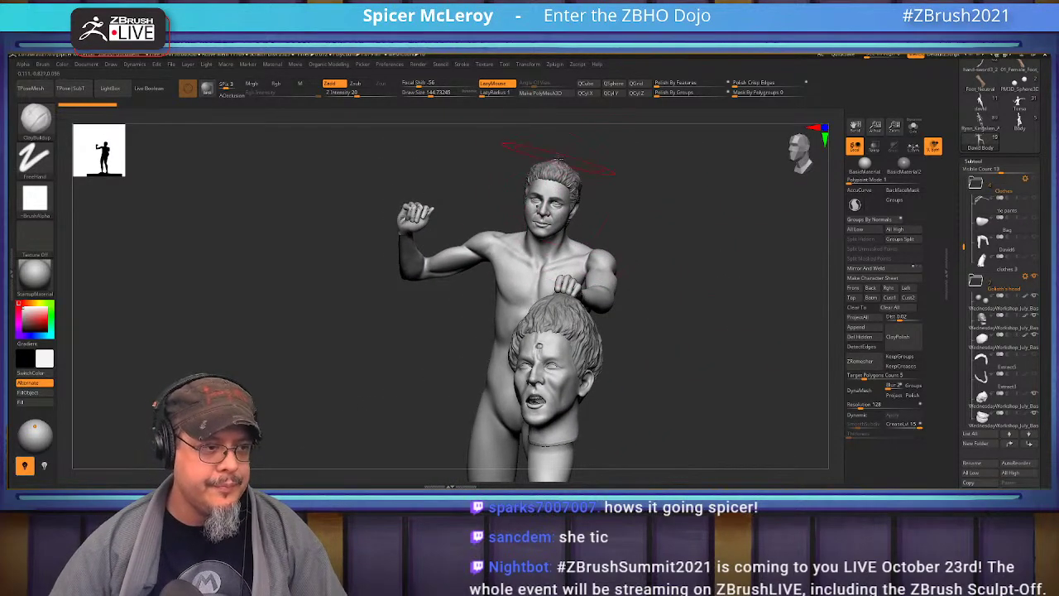
{"action": "right_click_drag", "start_coordinate": [569, 245], "coordinate": [561, 318], "text": "ctrl"}
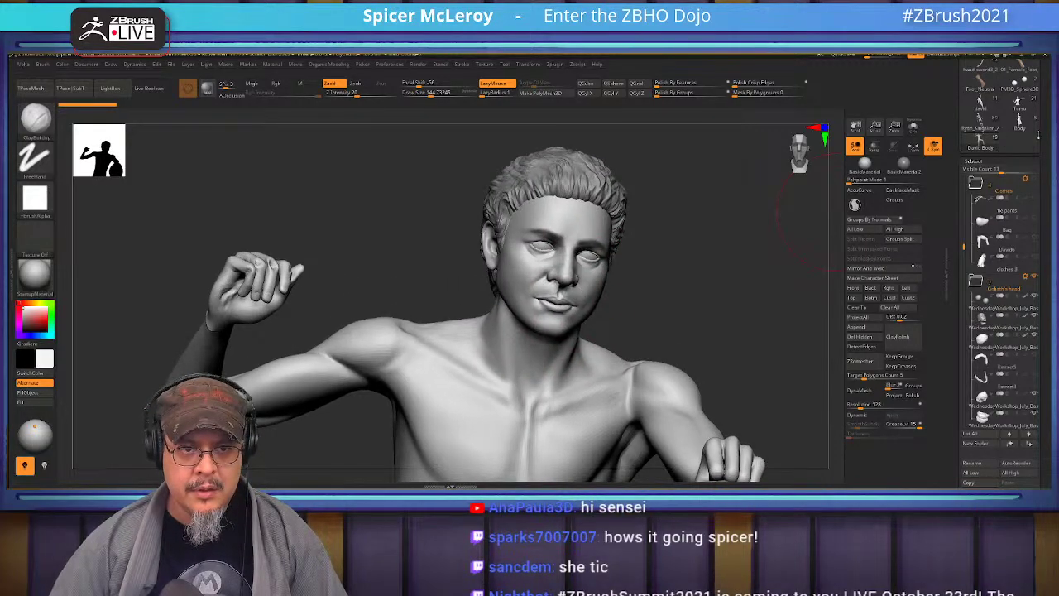
{"action": "left_click_drag", "start_coordinate": [1041, 131], "coordinate": [1042, 210]}
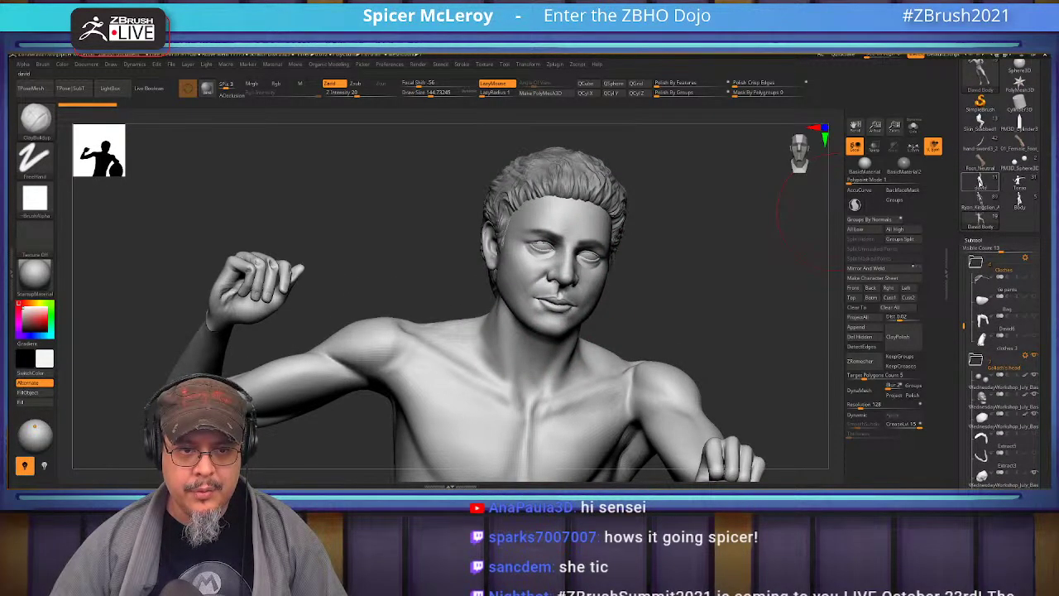
{"action": "mouse_move", "coordinate": [981, 184]}
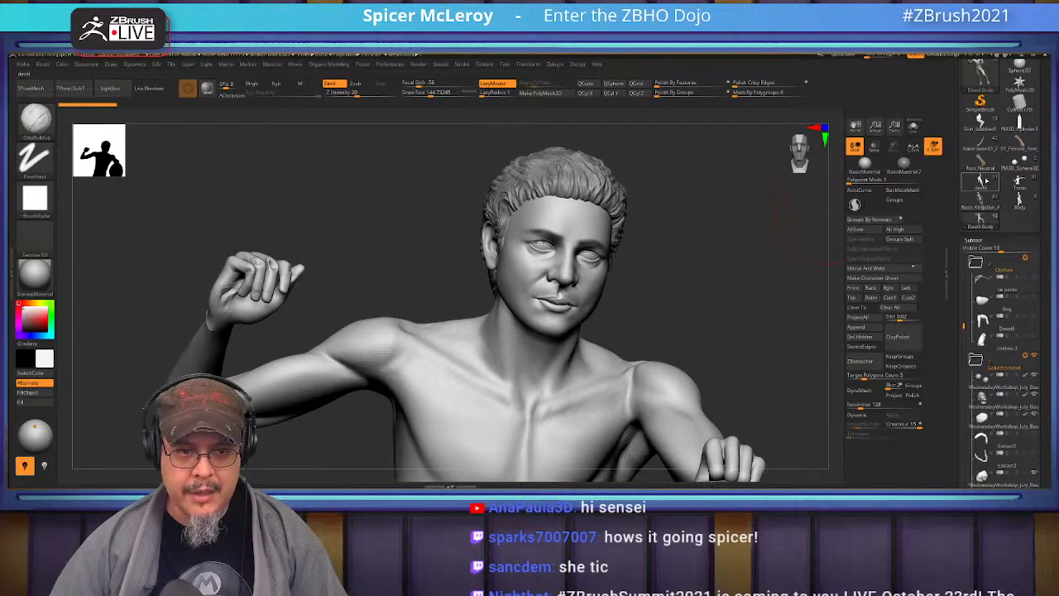
{"action": "right_click_drag", "start_coordinate": [709, 295], "coordinate": [727, 258]}
{"action": "left_click_drag", "start_coordinate": [727, 258], "coordinate": [733, 258]}
{"action": "mouse_move", "coordinate": [730, 260]}
{"action": "right_mouse_down", "text": "ctrl"}
{"action": "mouse_move", "coordinate": [709, 239]}
{"action": "mouse_move", "coordinate": [719, 267]}
{"action": "right_mouse_up", "text": "ctrl"}
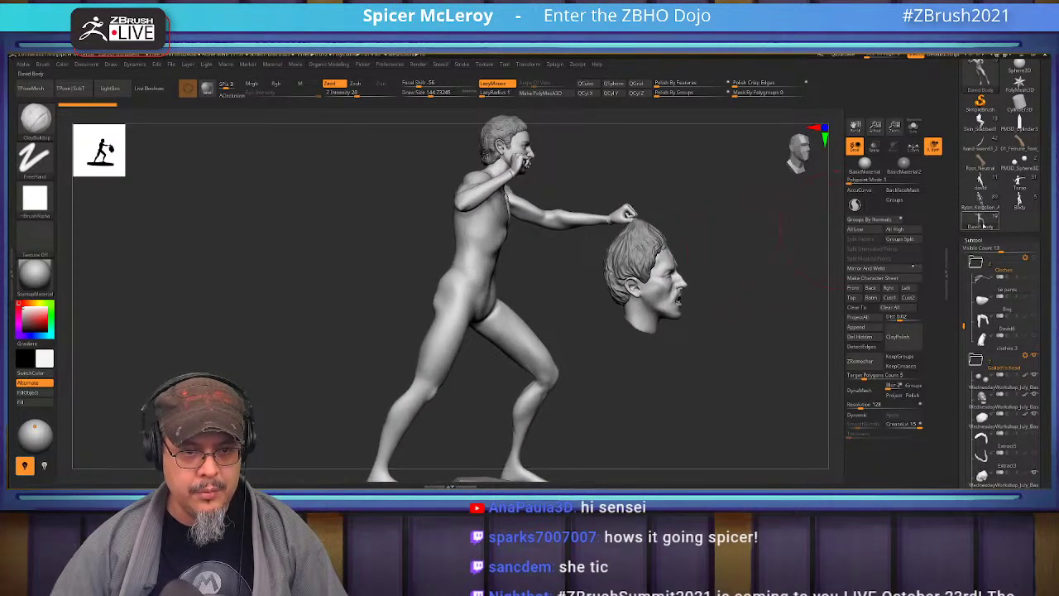
- Switch to the david tool, then to the hand-sword3_2 tool, and examine the figure with its swords and raised head
{"action": "left_click", "coordinate": [983, 183]}
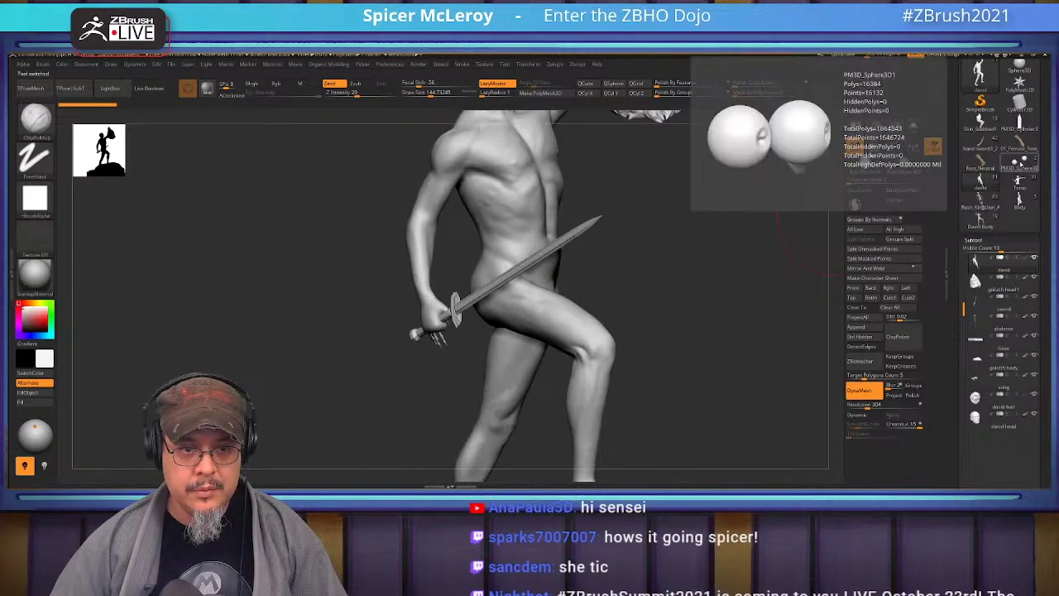
{"action": "left_click", "coordinate": [980, 144]}
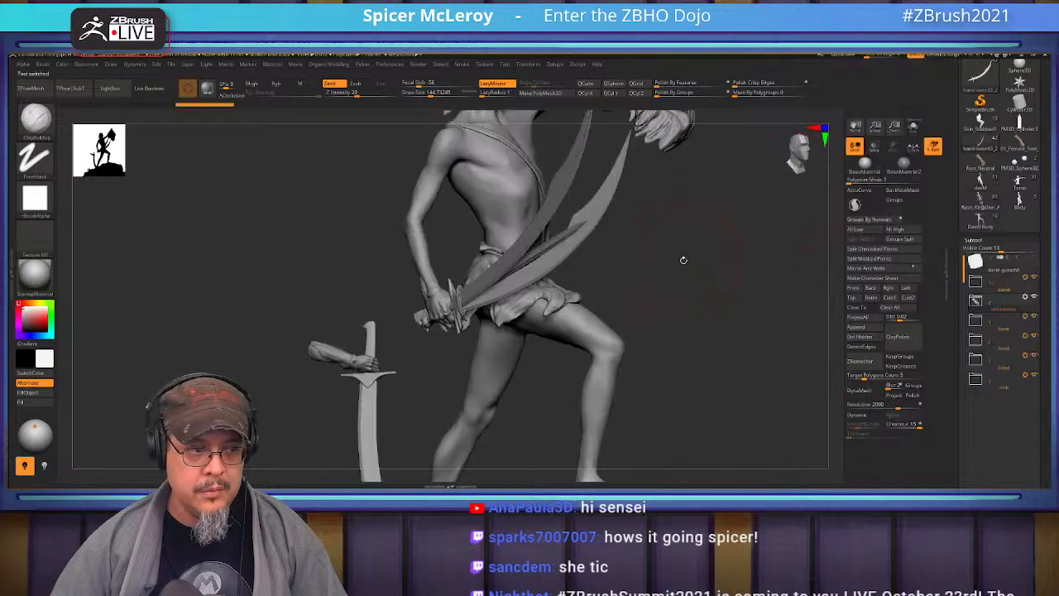
{"action": "key", "text": "f"}
{"action": "key", "text": "f"}
{"action": "left_click_drag", "start_coordinate": [686, 275], "coordinate": [778, 332]}
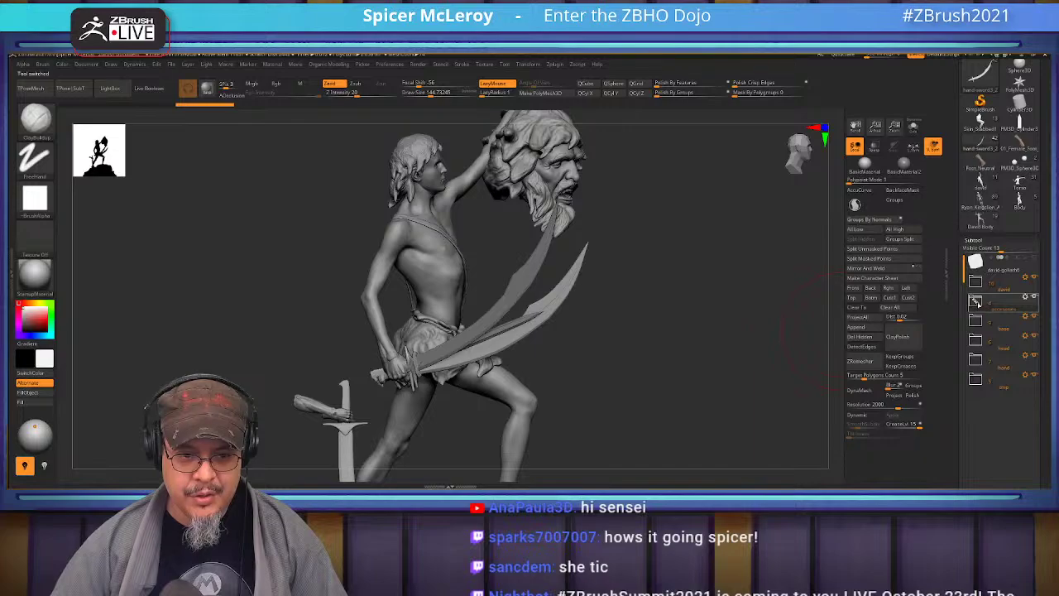
- Expand the accessories and david subtool folders in turn, look through their contents, and collapse them again
{"action": "left_click", "coordinate": [975, 301]}
{"action": "mouse_move", "coordinate": [1033, 326]}
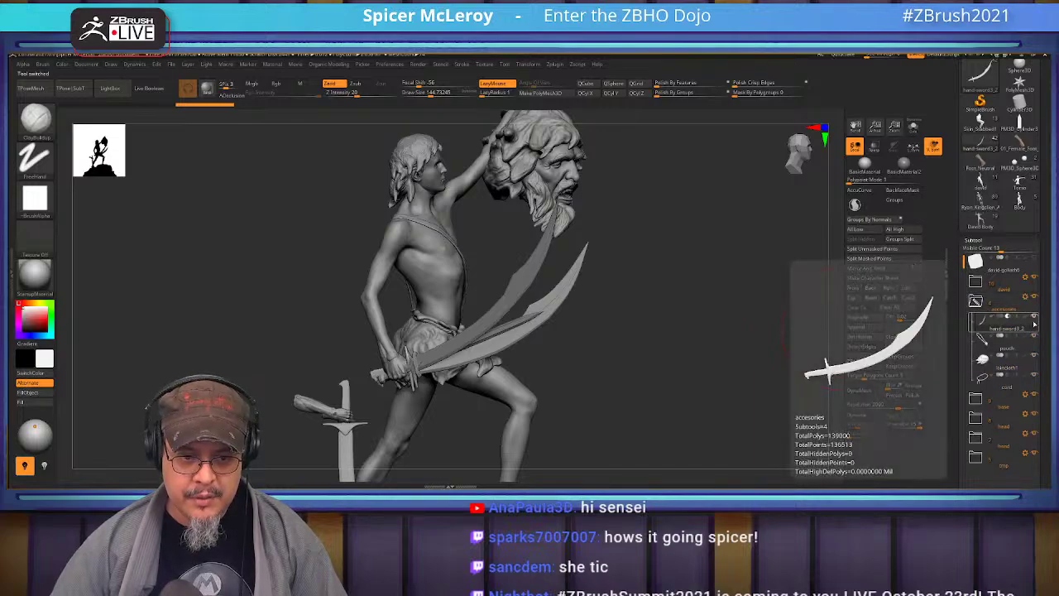
{"action": "left_click", "coordinate": [974, 303]}
{"action": "left_click", "coordinate": [975, 283]}
{"action": "mouse_move", "coordinate": [1042, 332]}
{"action": "left_mouse_down"}
{"action": "mouse_move", "coordinate": [1041, 277]}
{"action": "mouse_move", "coordinate": [1040, 319]}
{"action": "left_mouse_up"}
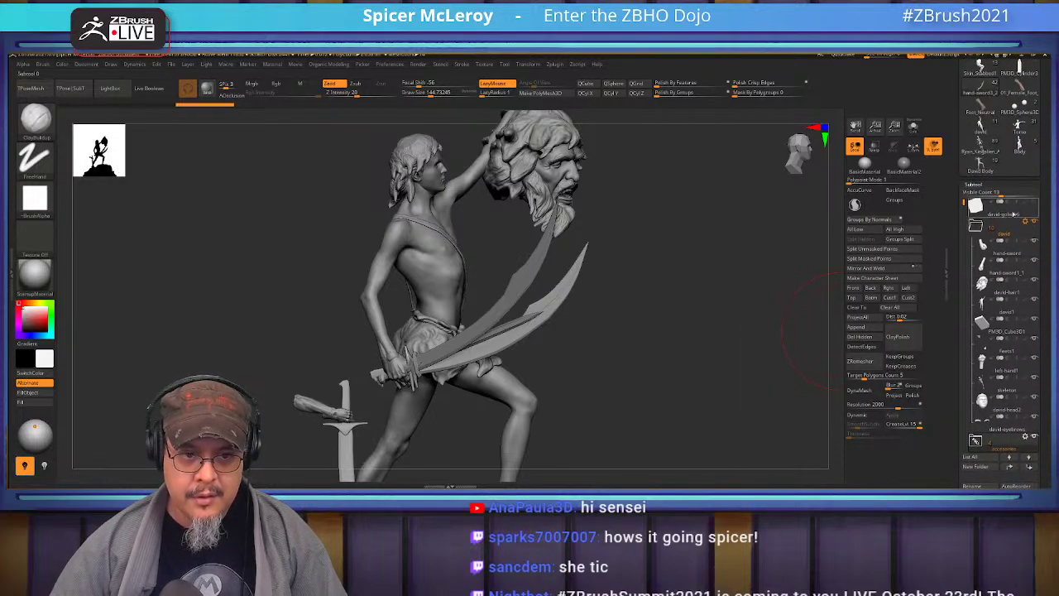
{"action": "left_click", "coordinate": [976, 226]}
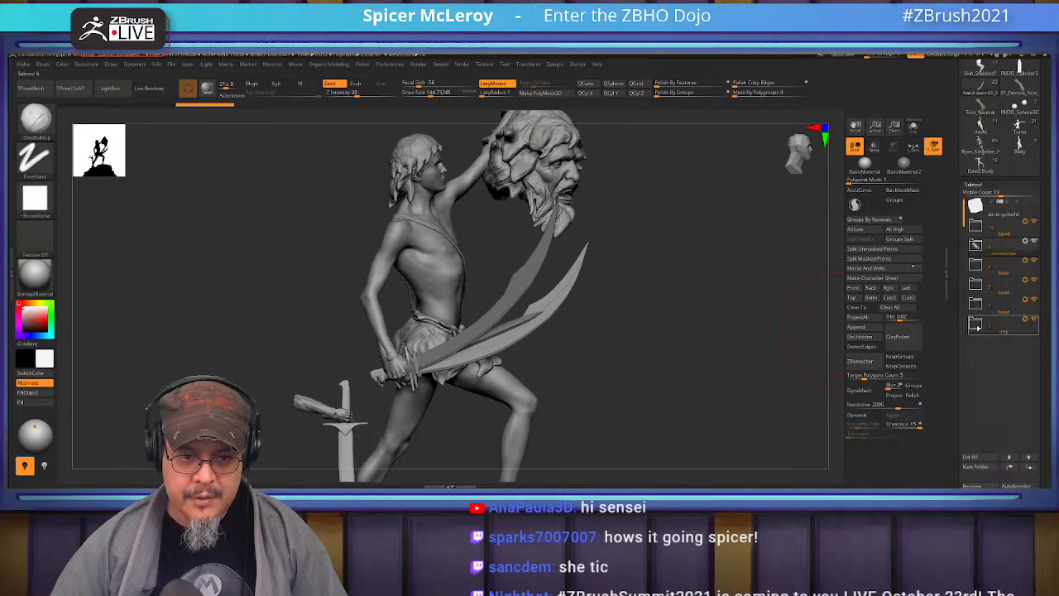
- Hide the last subtool folder, which holds the upright straight sword, and expand the hand folder to list its forearm and sword subtools
{"action": "left_click", "coordinate": [1032, 321]}
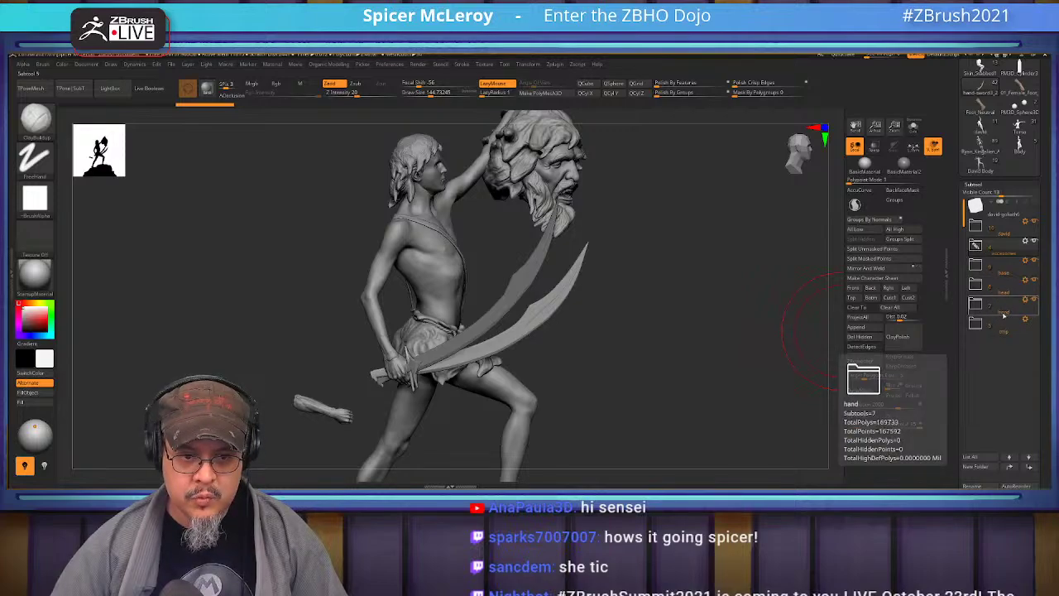
{"action": "left_click", "coordinate": [975, 303]}
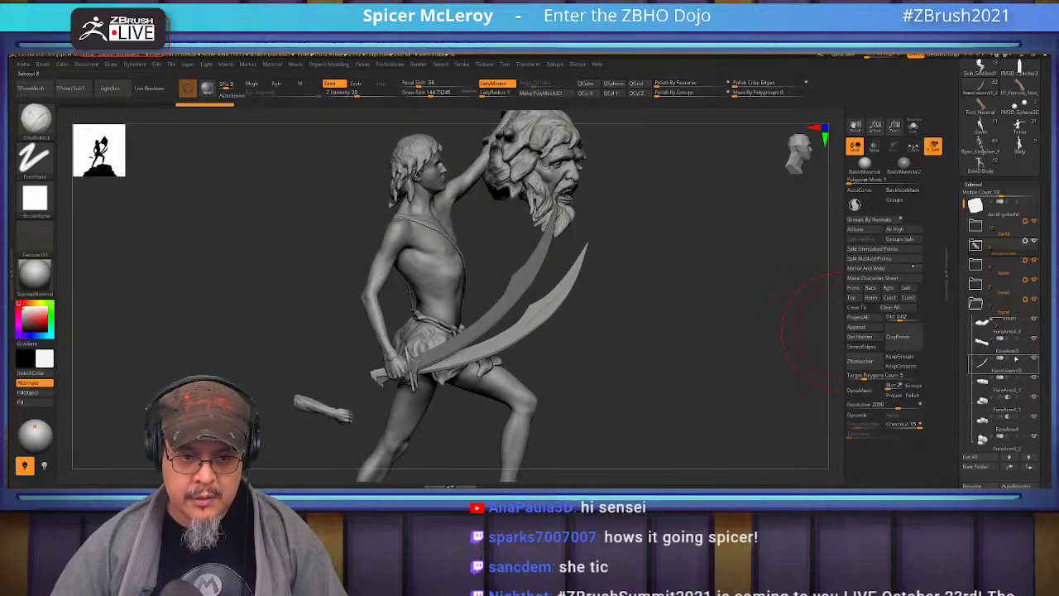
{"action": "left_click_drag", "start_coordinate": [1046, 318], "coordinate": [1046, 268]}
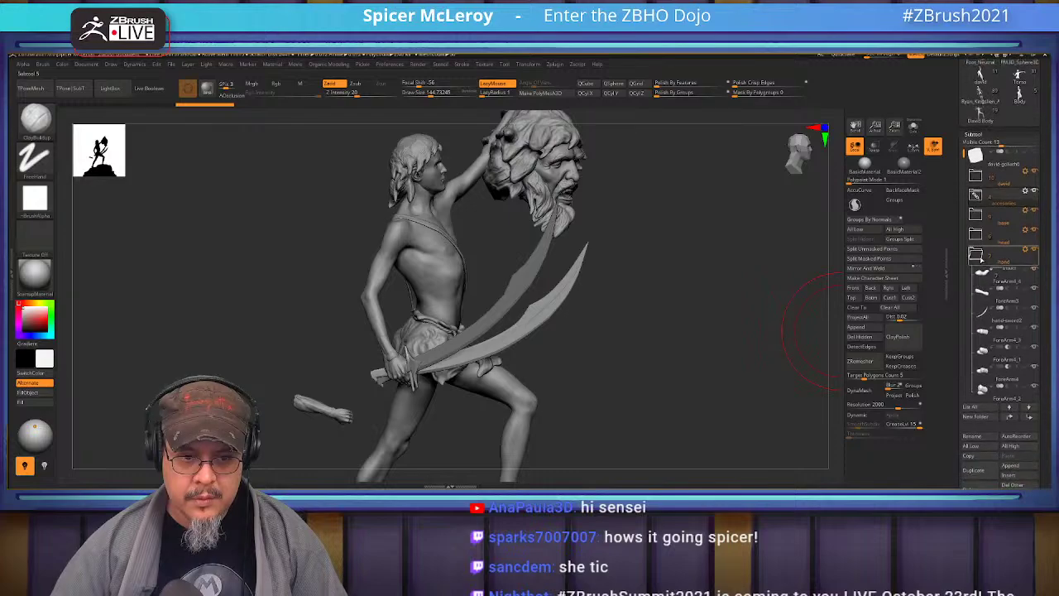
{"action": "left_click_drag", "start_coordinate": [963, 284], "coordinate": [965, 196]}
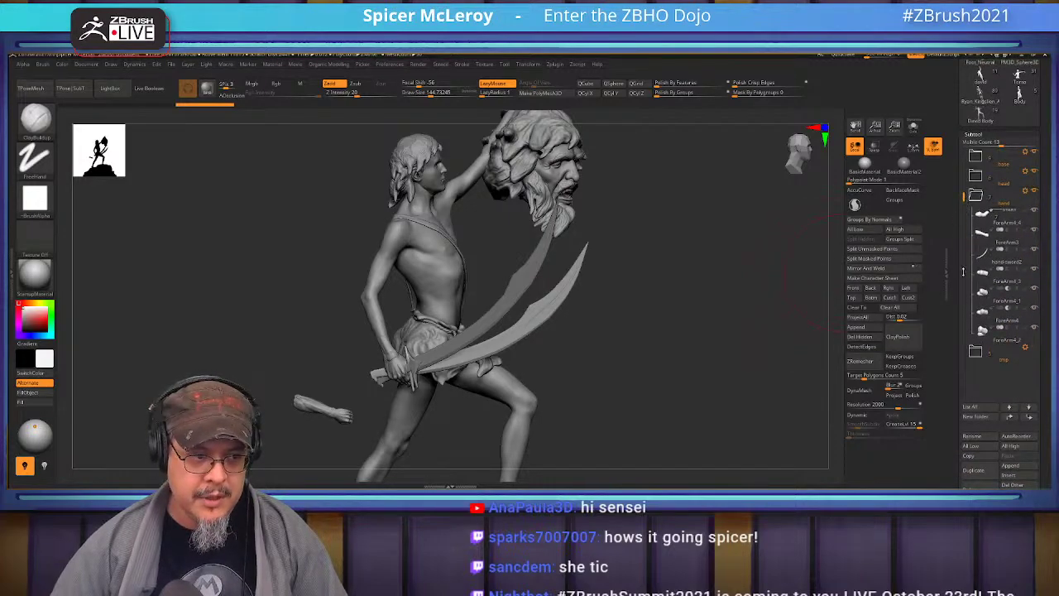
- Hide the duplicate sword held by the David figure
{"action": "left_click", "coordinate": [1034, 250]}
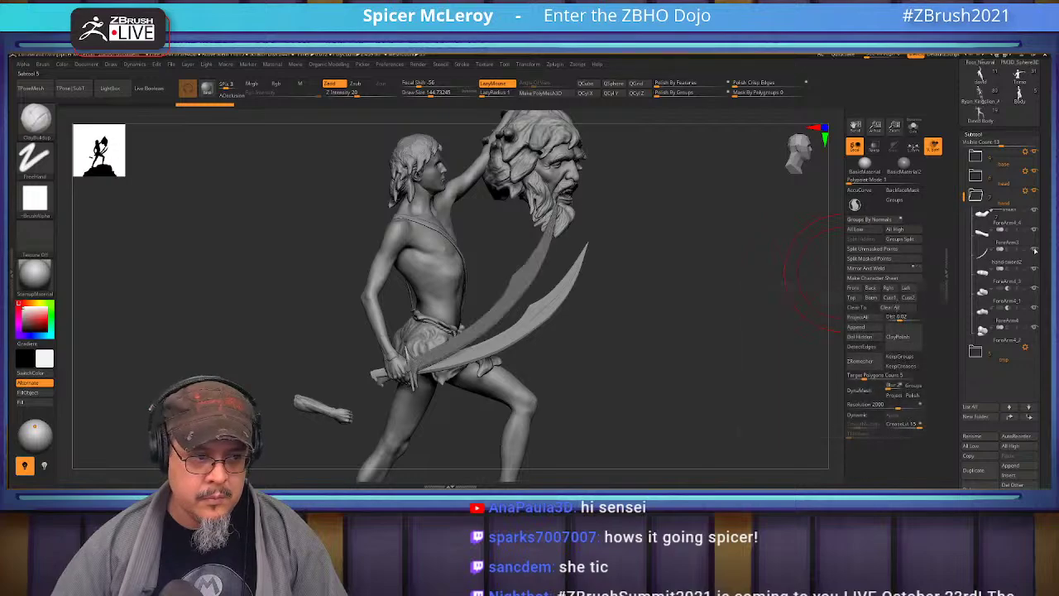
{"action": "mouse_move", "coordinate": [641, 290]}
{"action": "left_mouse_down"}
{"action": "mouse_move", "coordinate": [662, 301]}
{"action": "mouse_move", "coordinate": [693, 352]}
{"action": "mouse_move", "coordinate": [806, 264]}
{"action": "left_mouse_up"}
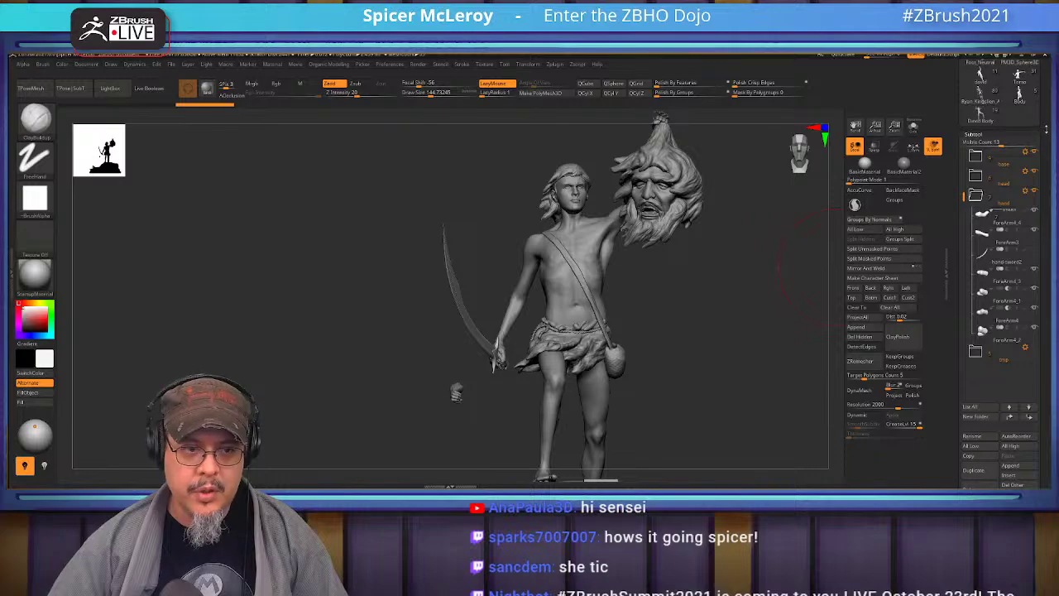
- Examine the posed figure's torso, sword arm and head from the front and the side
{"action": "mouse_move", "coordinate": [718, 285]}
{"action": "left_mouse_down"}
{"action": "mouse_move", "coordinate": [665, 316]}
{"action": "mouse_move", "coordinate": [678, 324]}
{"action": "mouse_move", "coordinate": [570, 307]}
{"action": "left_mouse_up"}
{"action": "left_click_drag", "start_coordinate": [623, 283], "coordinate": [637, 284]}
{"action": "mouse_move", "coordinate": [538, 260]}
{"action": "right_mouse_down"}
{"action": "mouse_move", "coordinate": [553, 260]}
{"action": "mouse_move", "coordinate": [549, 283]}
{"action": "mouse_move", "coordinate": [542, 197]}
{"action": "mouse_move", "coordinate": [557, 226]}
{"action": "right_mouse_up"}
{"action": "mouse_move", "coordinate": [592, 291]}
{"action": "right_mouse_down"}
{"action": "mouse_move", "coordinate": [650, 267]}
{"action": "mouse_move", "coordinate": [543, 294]}
{"action": "mouse_move", "coordinate": [625, 282]}
{"action": "mouse_move", "coordinate": [558, 316]}
{"action": "mouse_move", "coordinate": [551, 254]}
{"action": "right_mouse_up"}
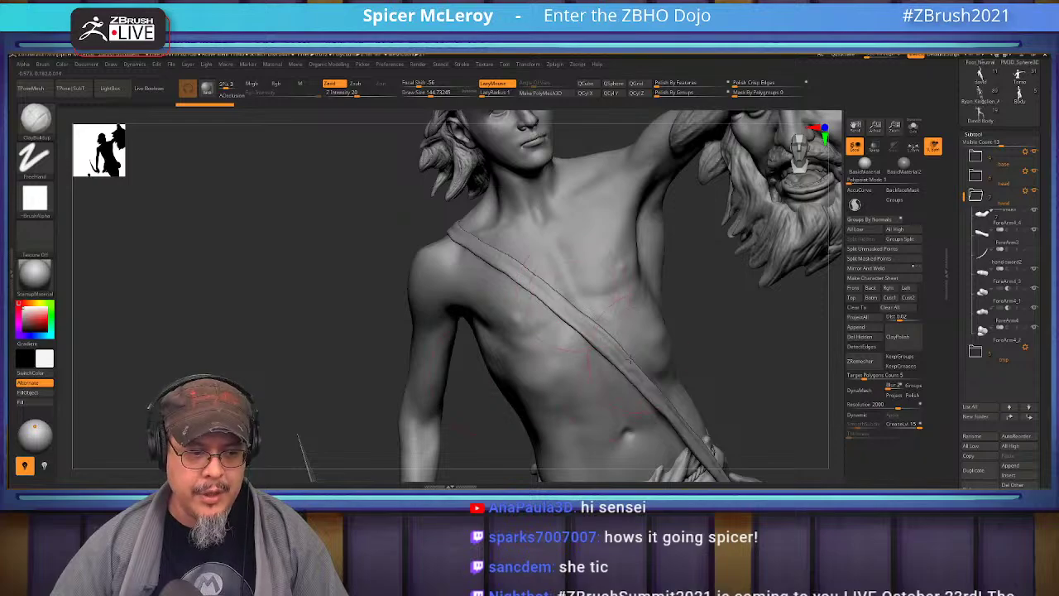
{"action": "mouse_move", "coordinate": [474, 386]}
{"action": "right_mouse_down"}
{"action": "mouse_move", "coordinate": [545, 265]}
{"action": "mouse_move", "coordinate": [494, 303]}
{"action": "right_mouse_up"}
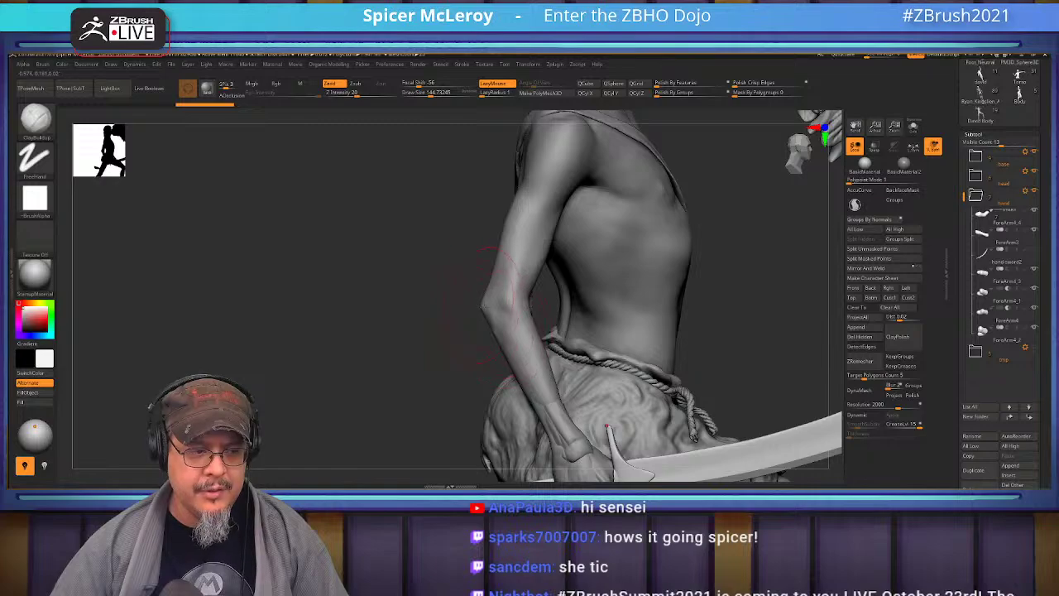
{"action": "right_click_drag", "start_coordinate": [482, 306], "coordinate": [650, 259]}
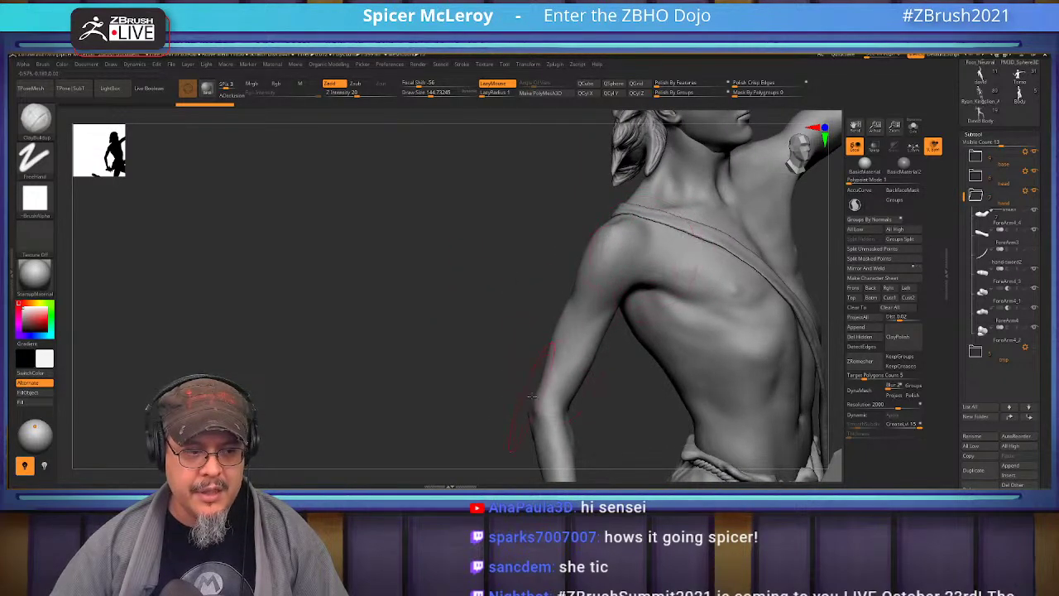
{"action": "right_click_drag", "start_coordinate": [677, 149], "coordinate": [711, 273], "text": "alt"}
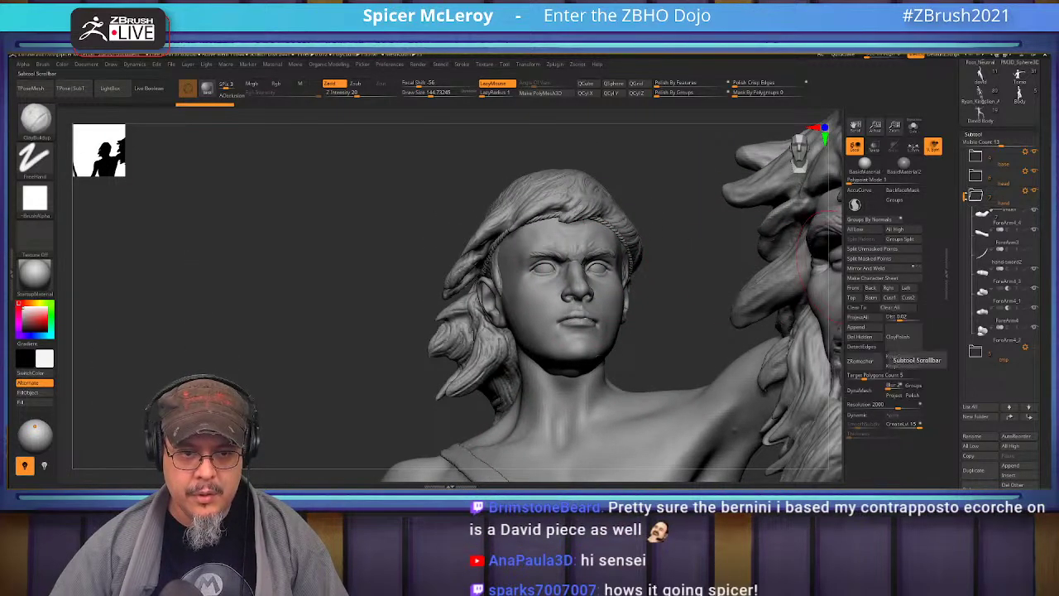
- Collapse the expanded hand folder in the subtool list and switch to the David Body tool
{"action": "left_click", "coordinate": [975, 196]}
{"action": "key", "text": "f"}
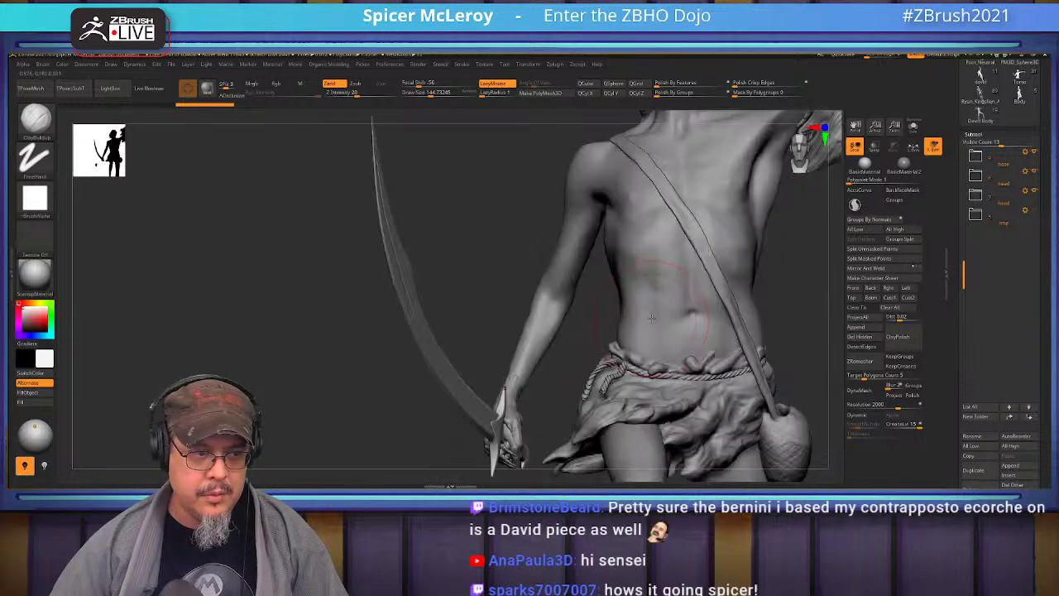
{"action": "key", "text": "f"}
{"action": "mouse_move", "coordinate": [657, 317]}
{"action": "right_mouse_down", "text": "alt"}
{"action": "mouse_move", "coordinate": [690, 273]}
{"action": "mouse_move", "coordinate": [702, 288]}
{"action": "mouse_move", "coordinate": [614, 286]}
{"action": "mouse_move", "coordinate": [631, 274]}
{"action": "mouse_move", "coordinate": [608, 274]}
{"action": "mouse_move", "coordinate": [649, 269]}
{"action": "right_mouse_up", "text": "alt"}
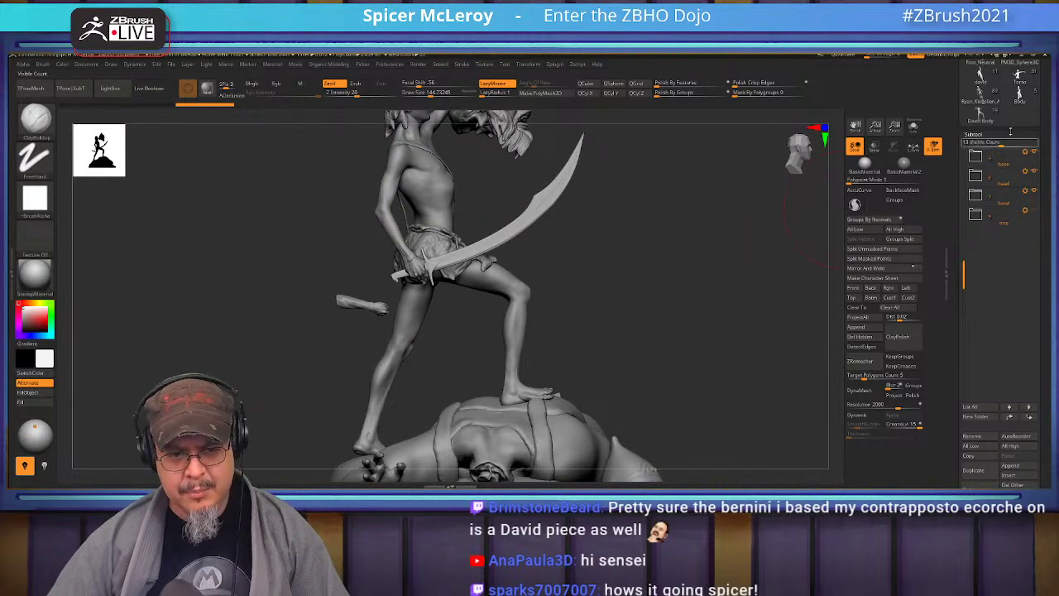
{"action": "left_click", "coordinate": [979, 114]}
- Smooth the upper back, shoulder and upper arm of the David body with the Smooth brush
{"action": "right_click_drag", "start_coordinate": [630, 283], "coordinate": [594, 284]}
{"action": "right_click_drag", "start_coordinate": [408, 222], "coordinate": [447, 289], "text": "ctrl"}
{"action": "right_click_drag", "start_coordinate": [448, 288], "coordinate": [547, 369], "text": "alt"}
{"action": "right_click_drag", "start_coordinate": [472, 223], "coordinate": [528, 293], "text": "ctrl"}
{"action": "key", "text": "shift"}
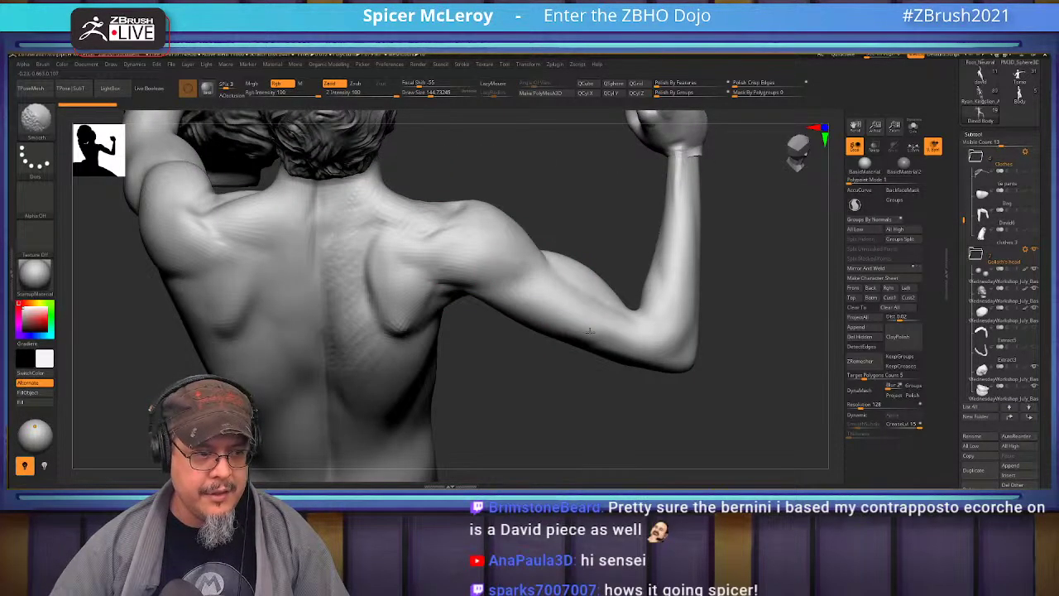
{"action": "right_click_drag", "start_coordinate": [573, 265], "coordinate": [590, 255]}
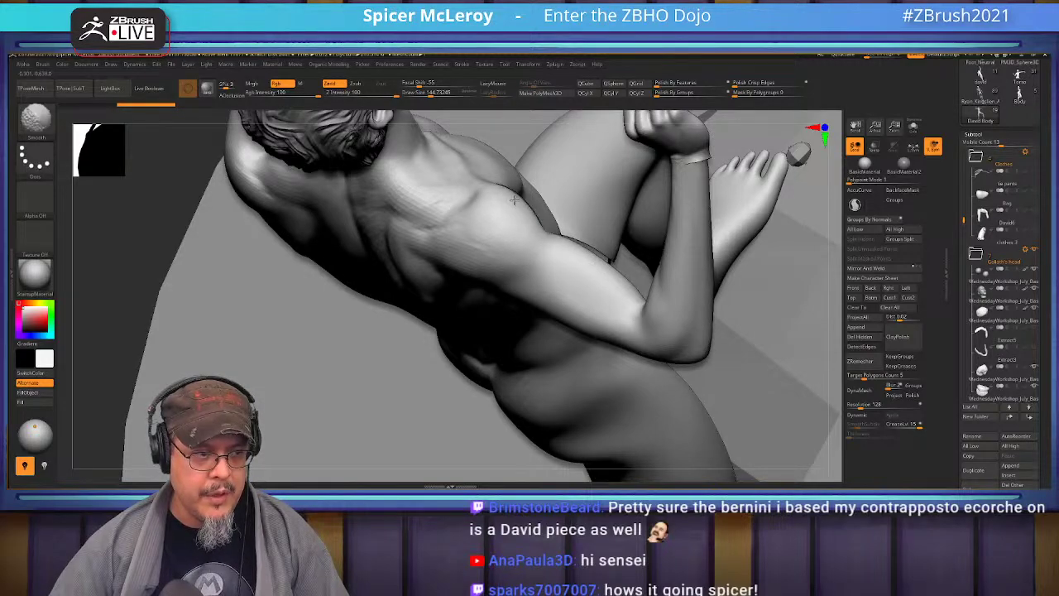
{"action": "mouse_move", "coordinate": [513, 205]}
{"action": "right_mouse_down"}
{"action": "mouse_move", "coordinate": [584, 267]}
{"action": "mouse_move", "coordinate": [532, 253]}
{"action": "mouse_move", "coordinate": [486, 321]}
{"action": "right_mouse_up"}
{"action": "key", "text": "shift"}
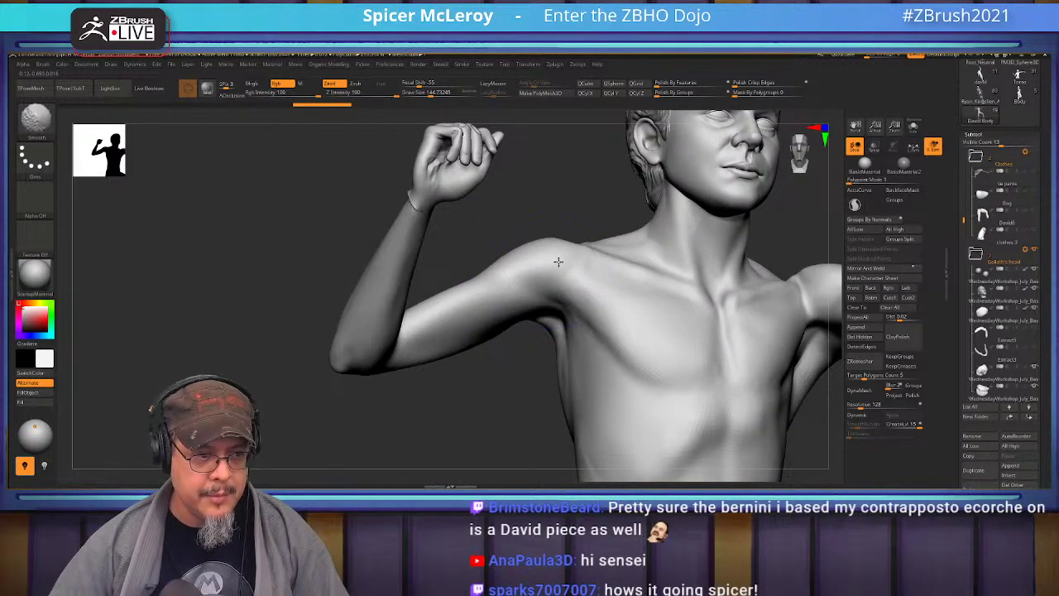
- Refine the raised upper arm, shoulder and armpit area with the FormSoft brush and smooth the top of the shoulder
{"action": "right_click_drag", "start_coordinate": [478, 352], "coordinate": [469, 404]}
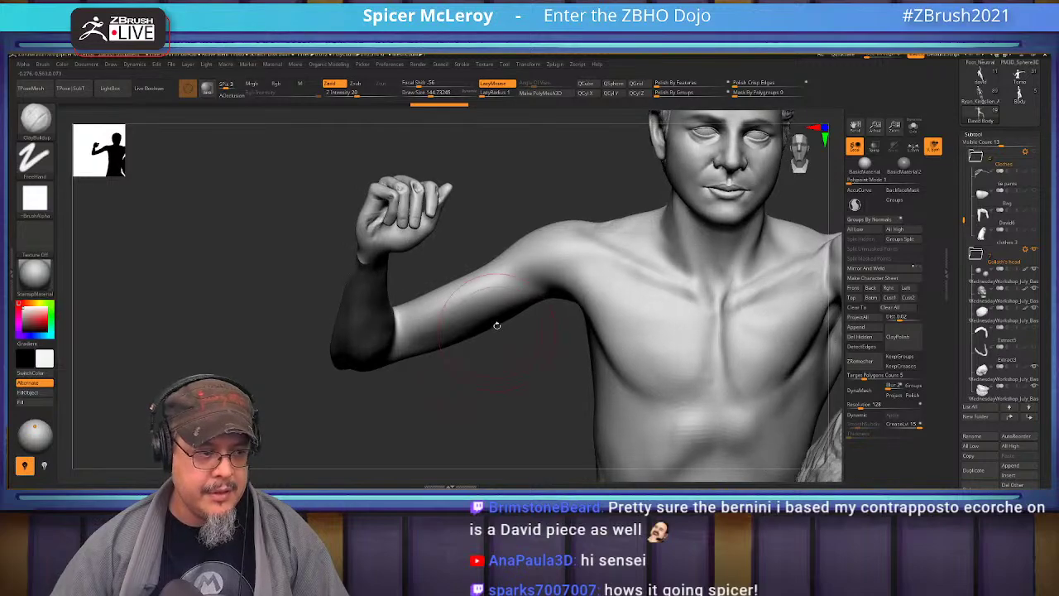
{"action": "key", "text": "b"}
{"action": "key", "text": "f"}
{"action": "key", "text": "s"}
{"action": "right_click_drag", "start_coordinate": [477, 307], "coordinate": [438, 333]}
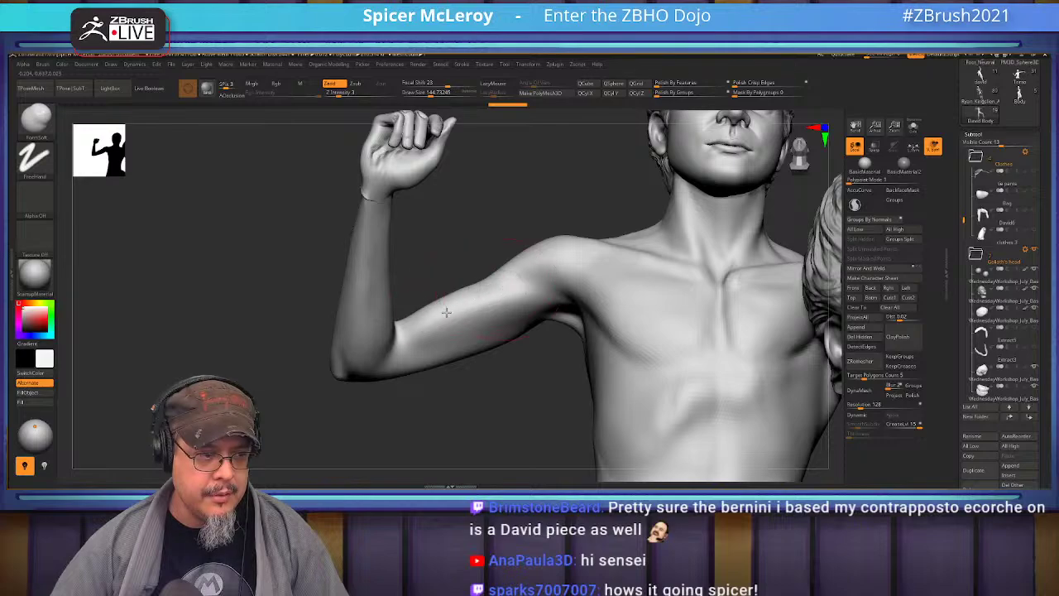
{"action": "key", "text": "shift"}
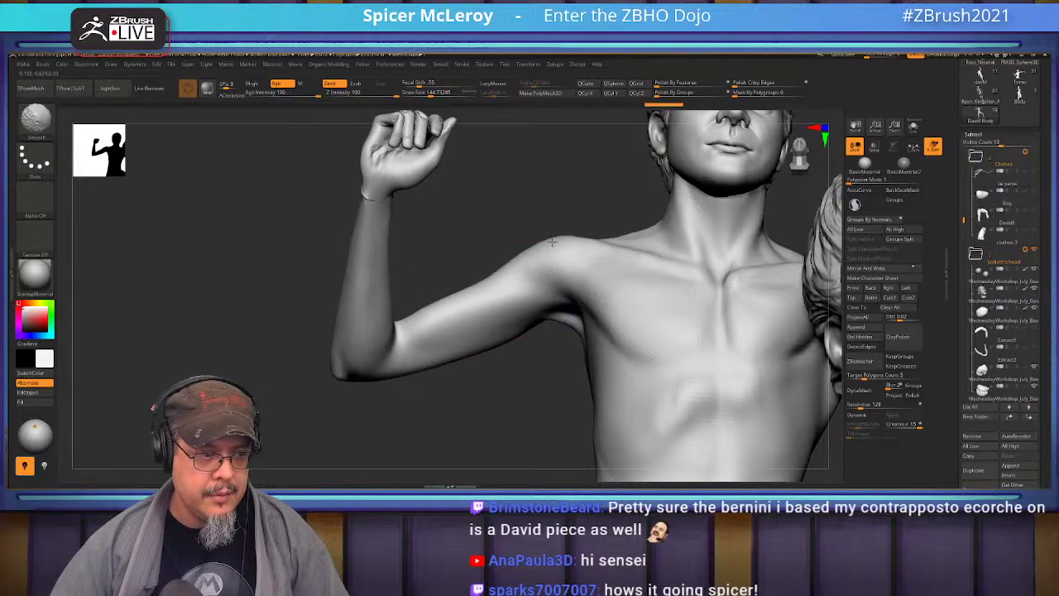
{"action": "left_click_drag", "start_coordinate": [549, 244], "coordinate": [585, 234], "text": "shift"}
{"action": "right_click_drag", "start_coordinate": [522, 213], "coordinate": [550, 301]}
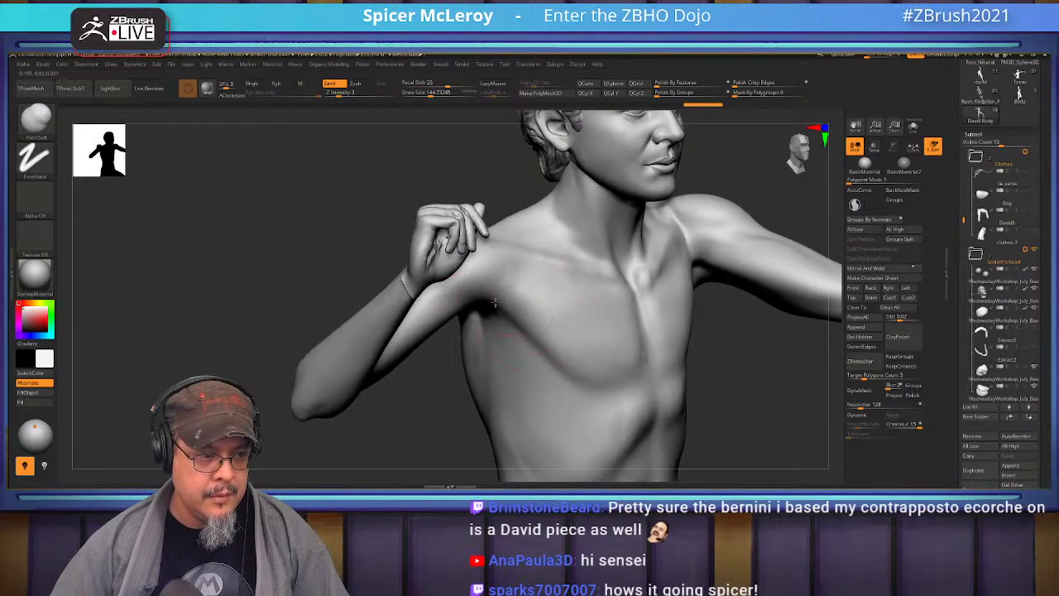
{"action": "left_click_drag", "start_coordinate": [509, 333], "coordinate": [495, 329]}
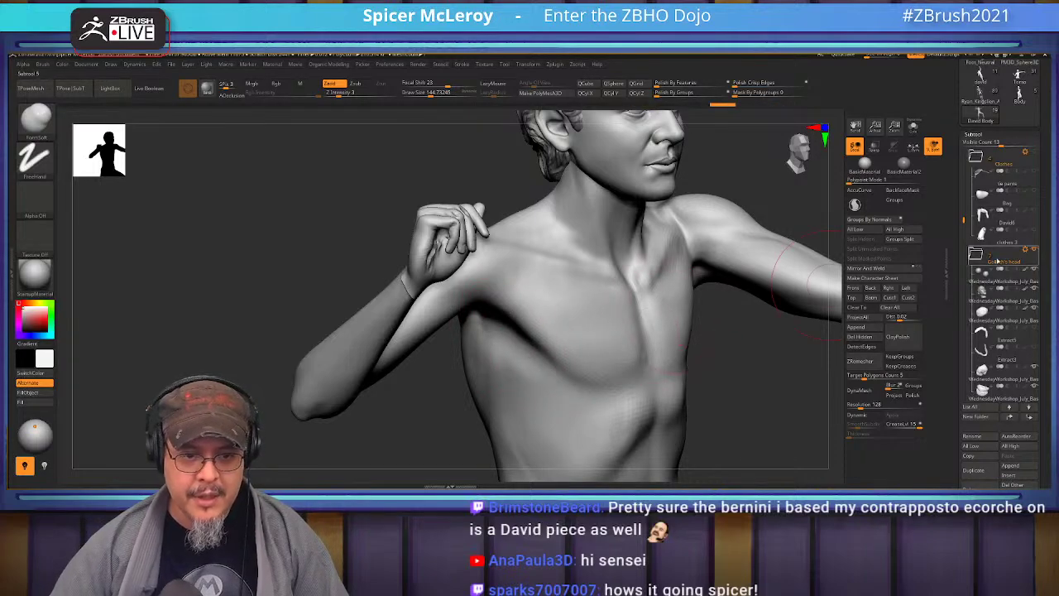
- Isolate the David Body subtool, show the skeleton subtool with it and turn on transparency
{"action": "left_click_drag", "start_coordinate": [963, 219], "coordinate": [952, 159]}
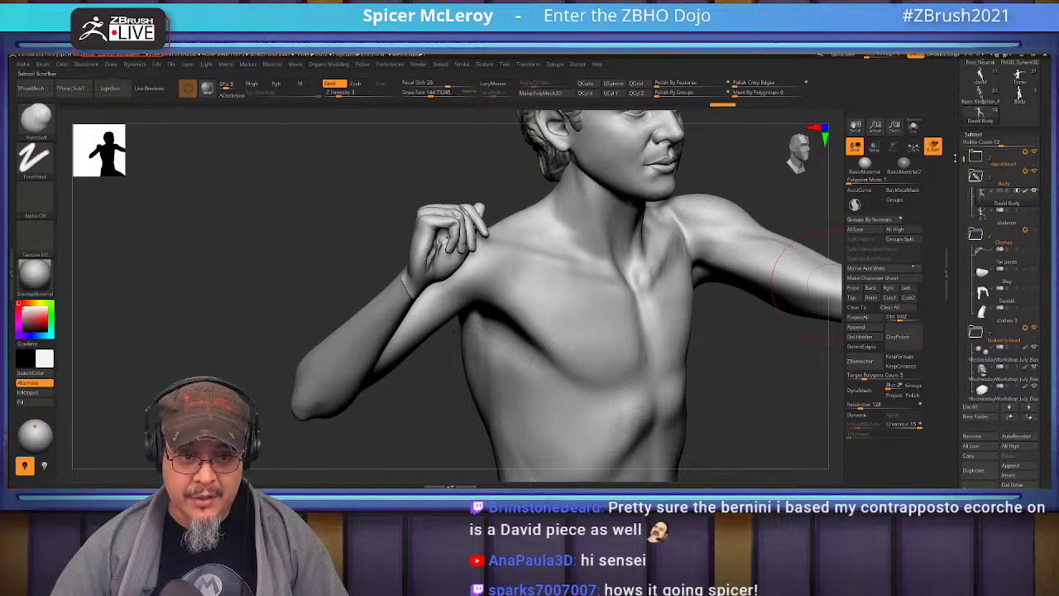
{"action": "left_click", "coordinate": [1036, 213]}
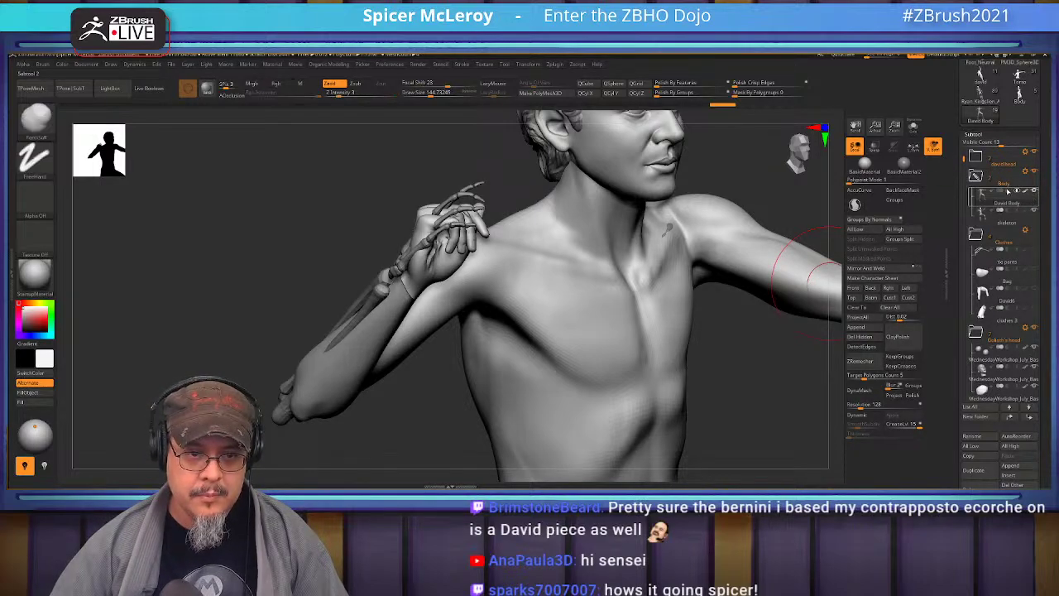
{"action": "left_click", "coordinate": [1036, 193], "text": "shift"}
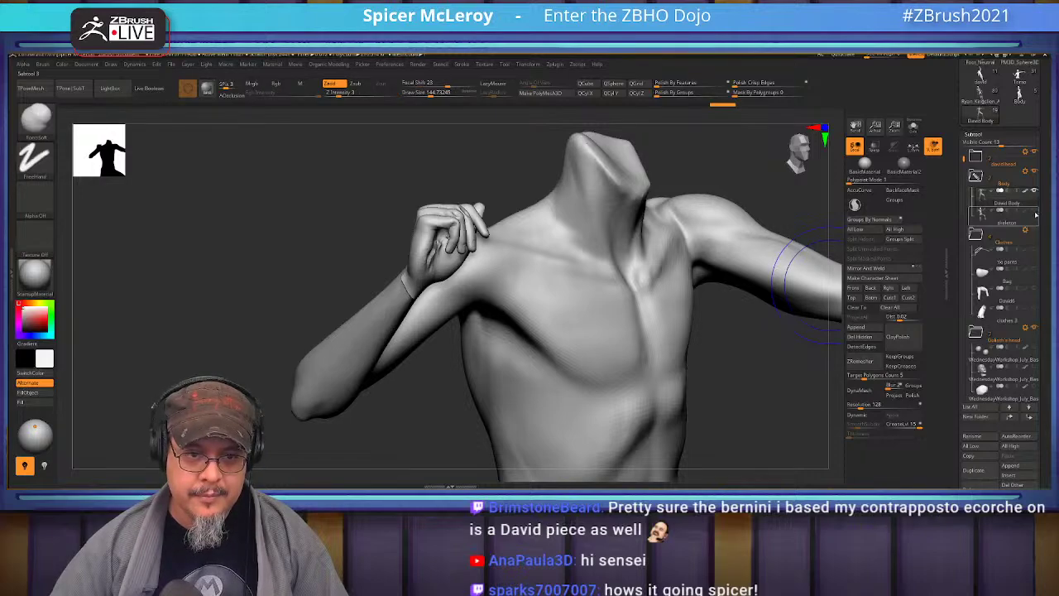
{"action": "left_click", "coordinate": [1034, 211]}
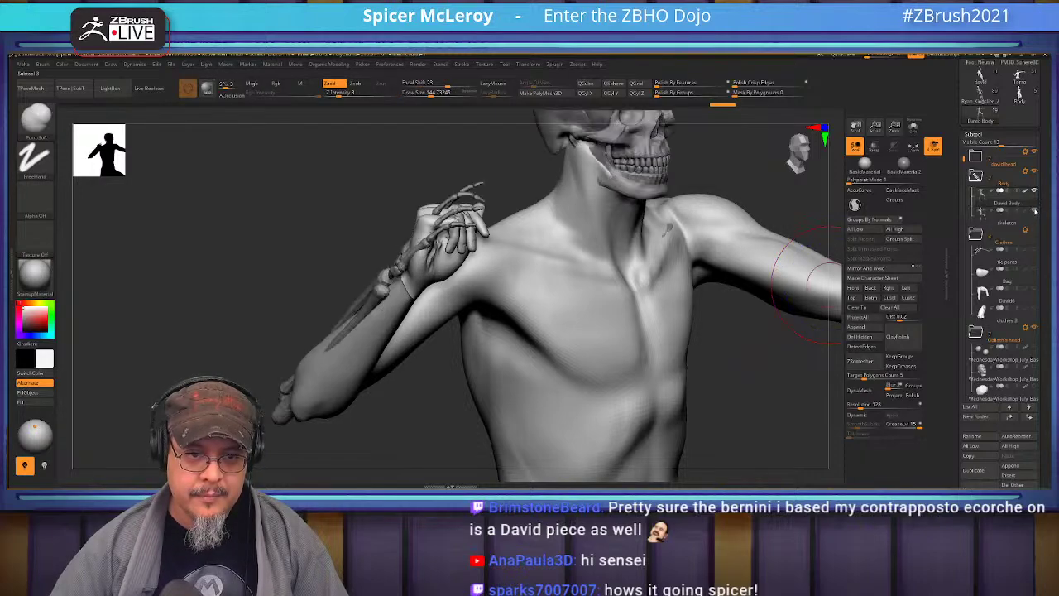
{"action": "left_click", "coordinate": [874, 147]}
- Sculpt the back over the rib cage with the ClayBuildup brush, using the transparent skeleton as a guide
{"action": "left_click_drag", "start_coordinate": [364, 331], "coordinate": [585, 263]}
{"action": "mouse_move", "coordinate": [712, 222]}
{"action": "left_mouse_down"}
{"action": "mouse_move", "coordinate": [640, 281]}
{"action": "mouse_move", "coordinate": [704, 366]}
{"action": "mouse_move", "coordinate": [697, 389]}
{"action": "left_mouse_up"}
{"action": "key", "text": "b"}
{"action": "key", "text": "c"}
{"action": "key", "text": "b"}
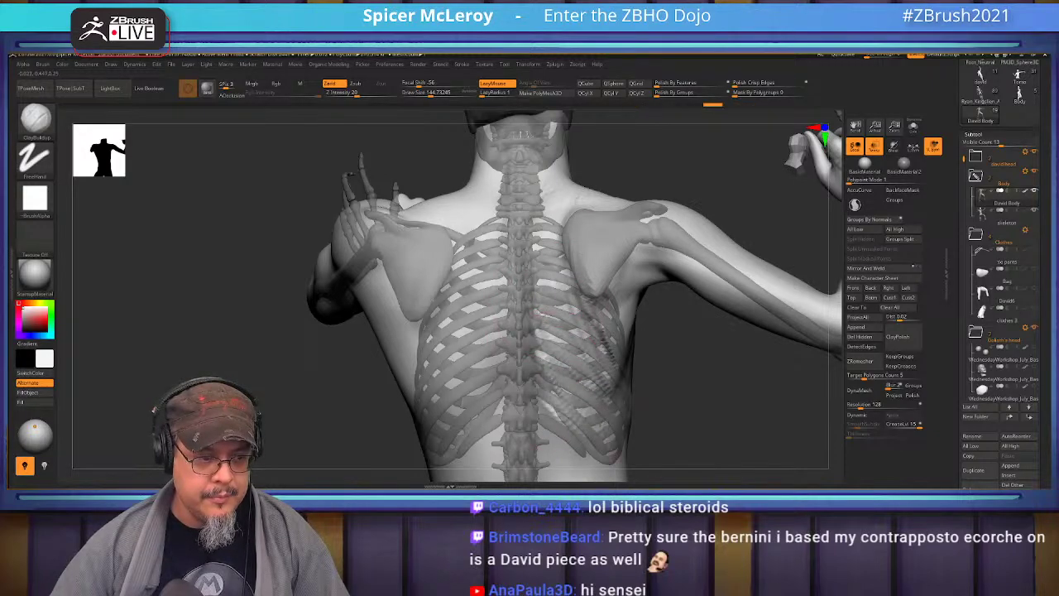
{"action": "mouse_move", "coordinate": [634, 354]}
{"action": "left_mouse_down"}
{"action": "mouse_move", "coordinate": [595, 239]}
{"action": "mouse_move", "coordinate": [575, 279]}
{"action": "mouse_move", "coordinate": [537, 306]}
{"action": "left_mouse_up"}
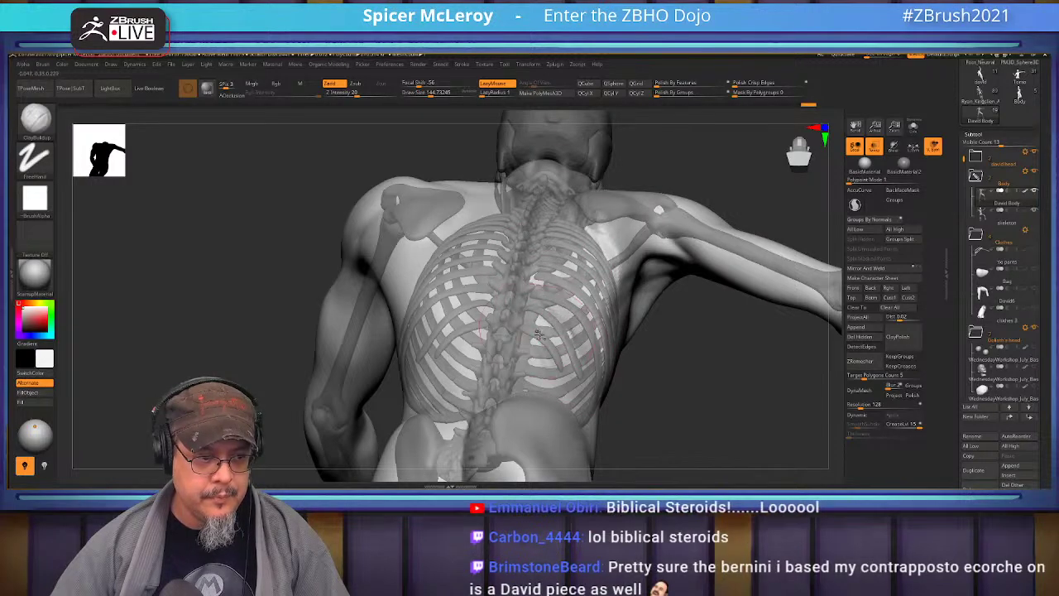
{"action": "key", "text": "shift"}
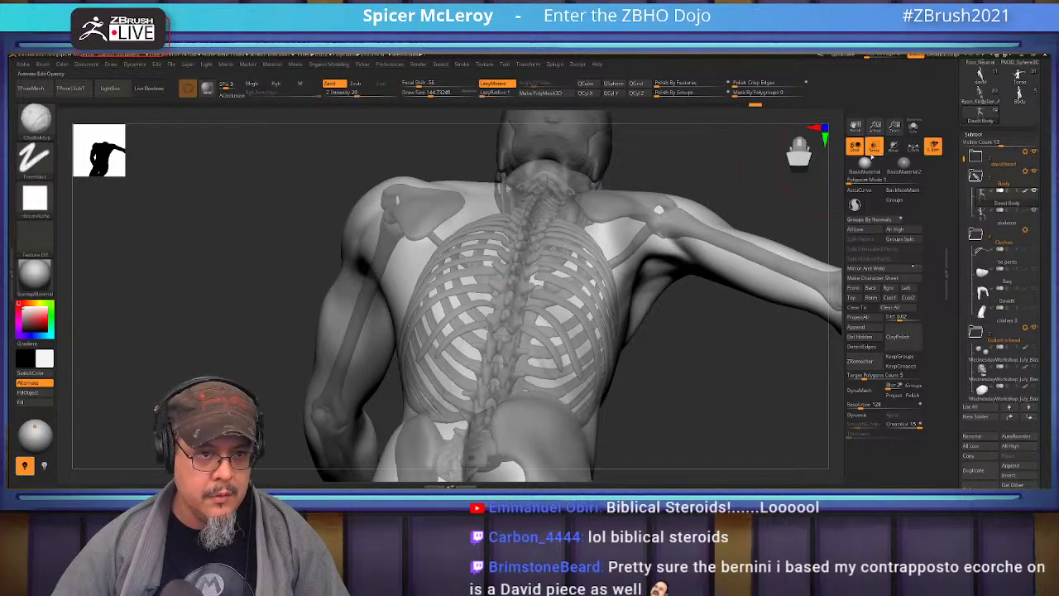
- Turn off transparency and build up the muscles over the shoulder blade with ClayBuildup strokes
{"action": "left_click", "coordinate": [873, 145]}
{"action": "mouse_move", "coordinate": [607, 248]}
{"action": "right_mouse_down"}
{"action": "mouse_move", "coordinate": [605, 286]}
{"action": "mouse_move", "coordinate": [604, 254]}
{"action": "mouse_move", "coordinate": [587, 253]}
{"action": "mouse_move", "coordinate": [611, 346]}
{"action": "right_mouse_up"}
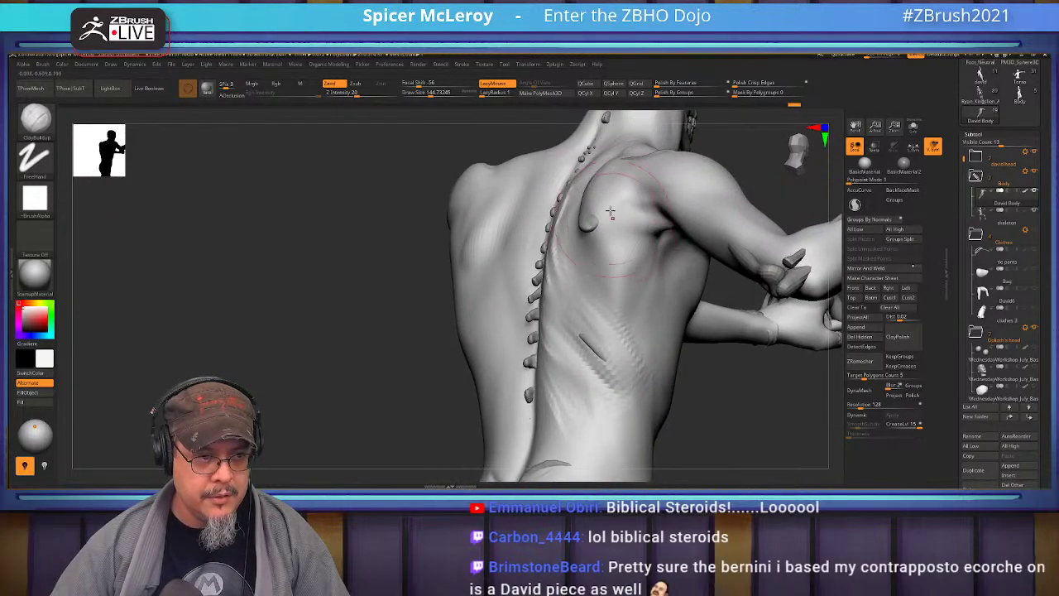
{"action": "right_click_drag", "start_coordinate": [601, 195], "coordinate": [587, 239]}
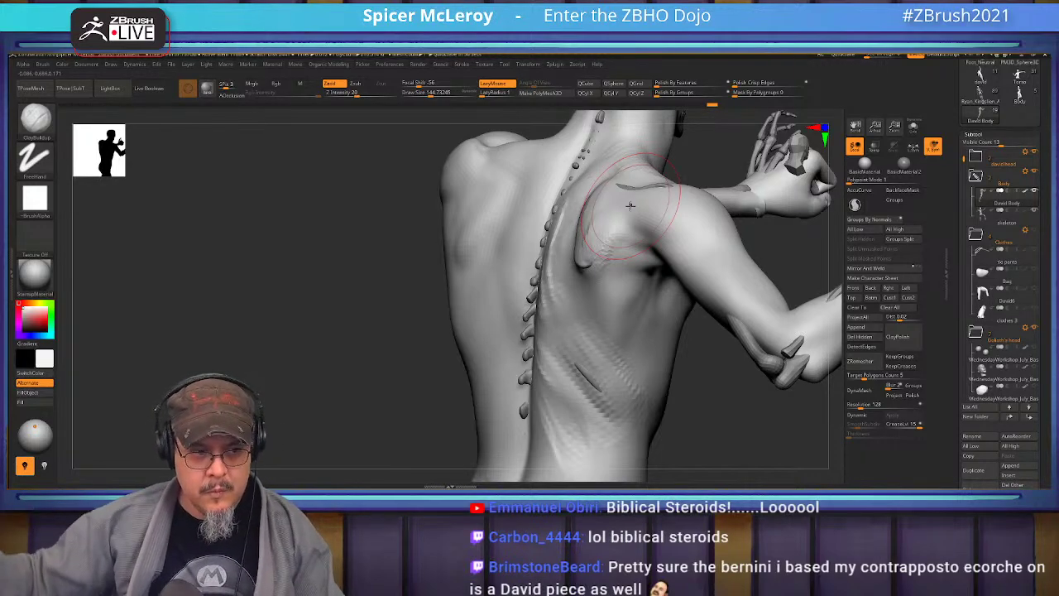
{"action": "right_click_drag", "start_coordinate": [563, 162], "coordinate": [632, 263]}
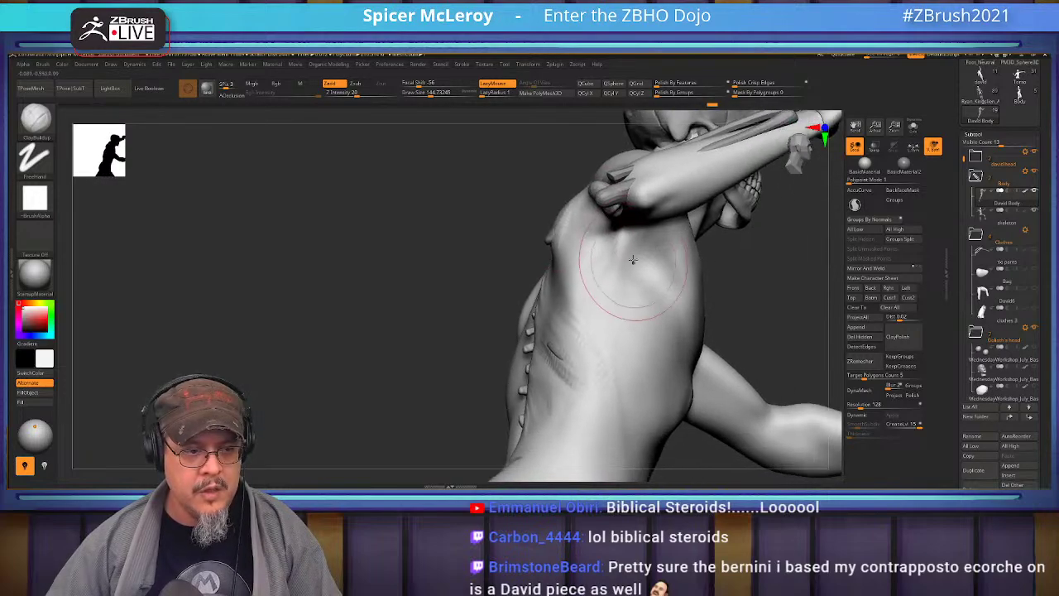
{"action": "left_click_drag", "start_coordinate": [571, 349], "coordinate": [586, 229]}
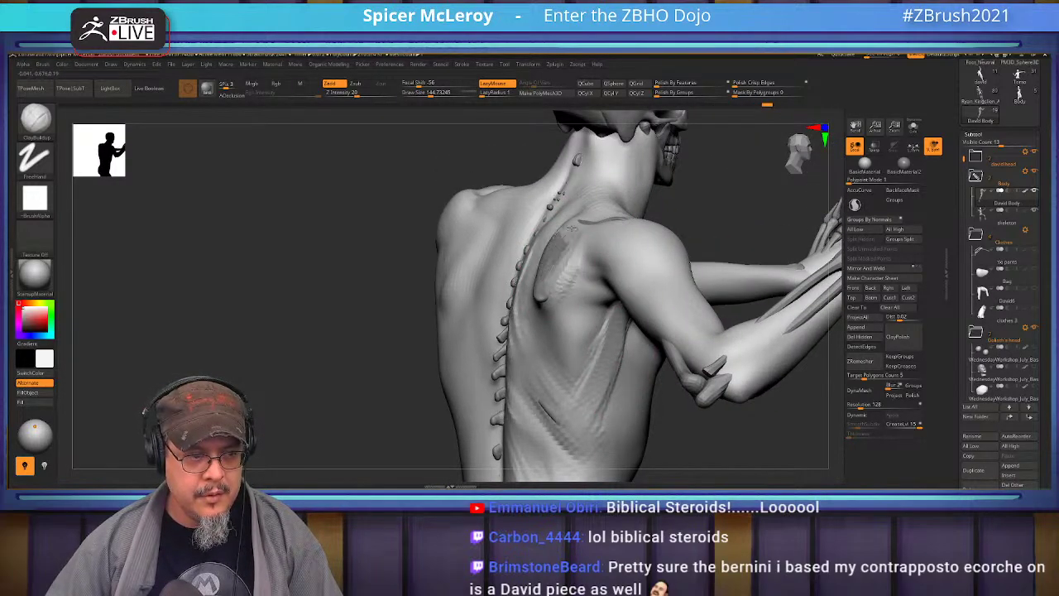
{"action": "mouse_move", "coordinate": [546, 295]}
{"action": "left_mouse_down"}
{"action": "mouse_move", "coordinate": [551, 316]}
{"action": "mouse_move", "coordinate": [563, 288]}
{"action": "left_mouse_up"}
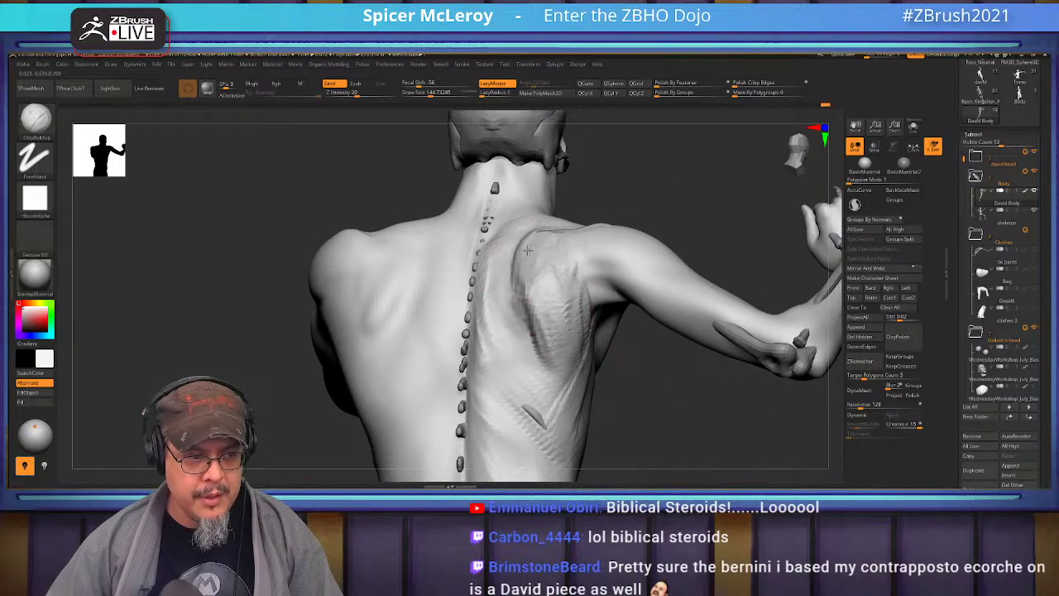
- Smooth and extend the muscle forms from the shoulder blade down the side of the rib cage
{"action": "key", "text": "shift"}
{"action": "mouse_move", "coordinate": [565, 336]}
{"action": "right_mouse_down"}
{"action": "mouse_move", "coordinate": [512, 331]}
{"action": "mouse_move", "coordinate": [522, 310]}
{"action": "mouse_move", "coordinate": [546, 326]}
{"action": "right_mouse_up"}
{"action": "right_click_drag", "start_coordinate": [555, 222], "coordinate": [528, 244], "text": "alt"}
{"action": "left_click_drag", "start_coordinate": [537, 266], "coordinate": [568, 308]}
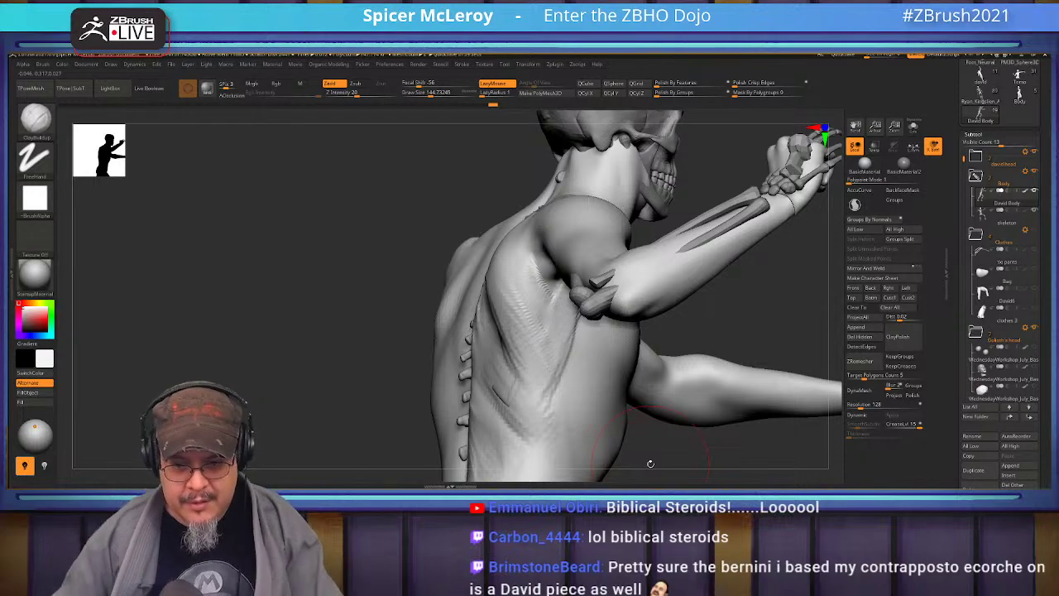
{"action": "mouse_move", "coordinate": [650, 464]}
{"action": "left_mouse_down"}
{"action": "mouse_move", "coordinate": [511, 278]}
{"action": "mouse_move", "coordinate": [570, 270]}
{"action": "left_mouse_up"}
{"action": "mouse_move", "coordinate": [556, 312]}
{"action": "left_mouse_down"}
{"action": "mouse_move", "coordinate": [568, 277]}
{"action": "mouse_move", "coordinate": [569, 298]}
{"action": "left_mouse_up"}
{"action": "right_click_drag", "start_coordinate": [570, 298], "coordinate": [534, 258], "text": "alt"}
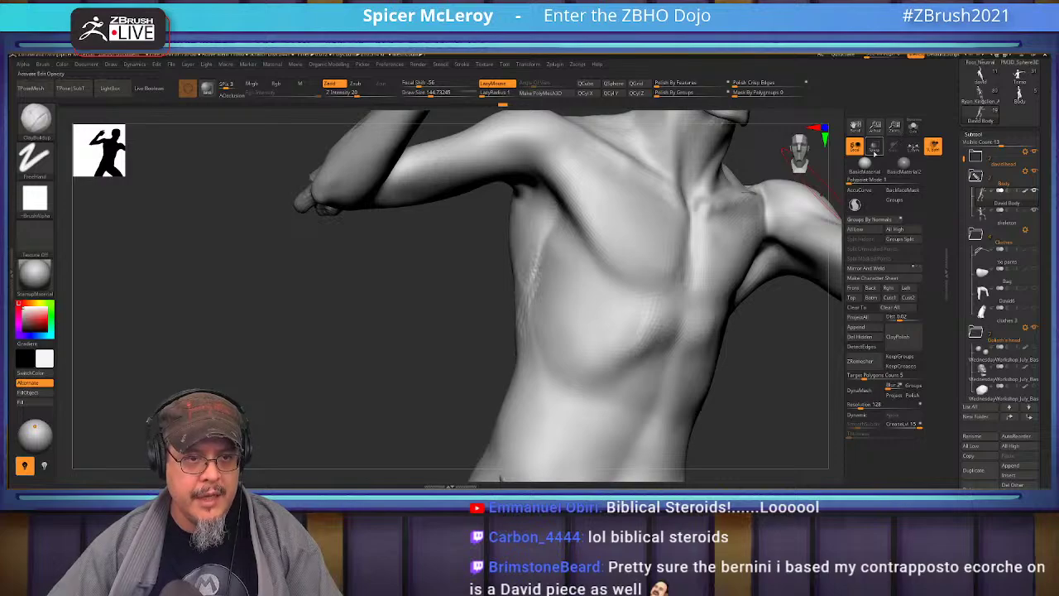
- Sculpt the ribs on the side of the chest, turning on transparency to follow the skeleton and turning it off again
{"action": "left_click", "coordinate": [874, 150]}
{"action": "right_click_drag", "start_coordinate": [471, 248], "coordinate": [548, 256]}
{"action": "left_click_drag", "start_coordinate": [564, 245], "coordinate": [601, 289]}
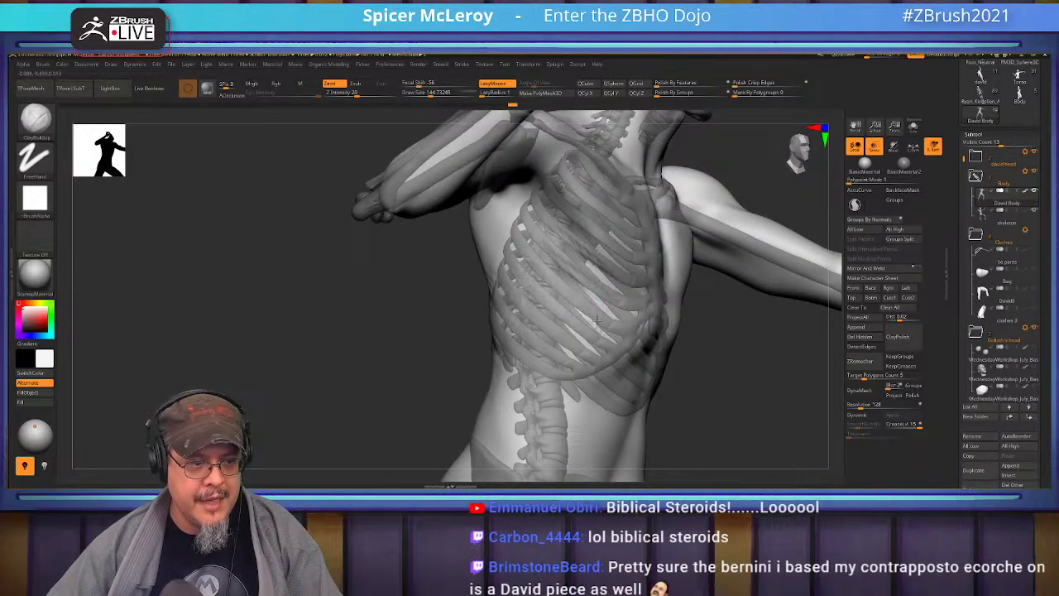
{"action": "right_click_drag", "start_coordinate": [631, 250], "coordinate": [555, 257]}
{"action": "left_click", "coordinate": [874, 147]}
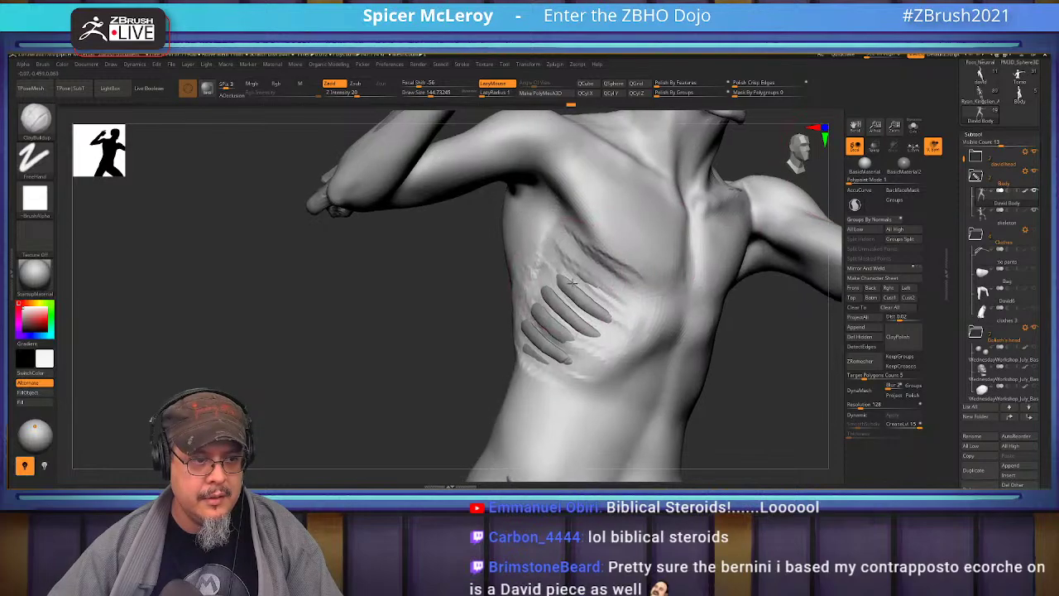
- Build up the side of the torso with ClayBuildup strokes to cover the ribs poking through the skin
{"action": "right_click_drag", "start_coordinate": [637, 256], "coordinate": [591, 285], "text": "ctrl"}
{"action": "mouse_move", "coordinate": [579, 280]}
{"action": "left_mouse_down"}
{"action": "mouse_move", "coordinate": [604, 319]}
{"action": "mouse_move", "coordinate": [545, 309]}
{"action": "left_mouse_up"}
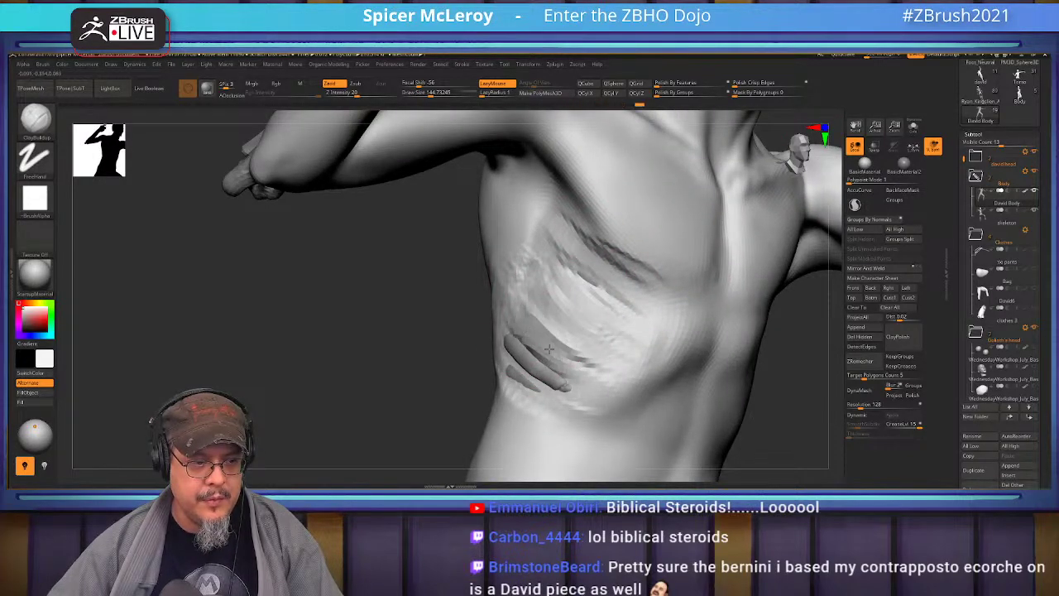
{"action": "mouse_move", "coordinate": [518, 347]}
{"action": "left_mouse_down"}
{"action": "mouse_move", "coordinate": [540, 370]}
{"action": "mouse_move", "coordinate": [553, 274]}
{"action": "left_mouse_up"}
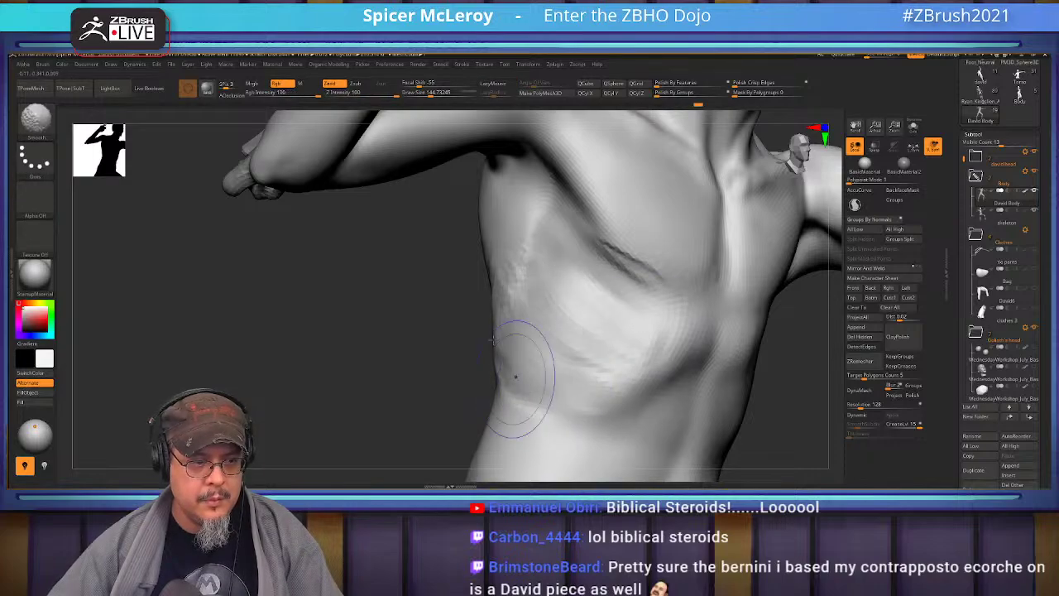
- Smooth the sculpted rib area and the chest with the Smooth brush
{"action": "left_click_drag", "start_coordinate": [638, 368], "coordinate": [678, 331], "text": "shift"}
{"action": "mouse_move", "coordinate": [609, 307]}
{"action": "right_mouse_down"}
{"action": "mouse_move", "coordinate": [521, 314]}
{"action": "mouse_move", "coordinate": [588, 303]}
{"action": "mouse_move", "coordinate": [566, 306]}
{"action": "right_mouse_up"}
{"action": "left_click_drag", "start_coordinate": [557, 306], "coordinate": [537, 296], "text": "shift"}
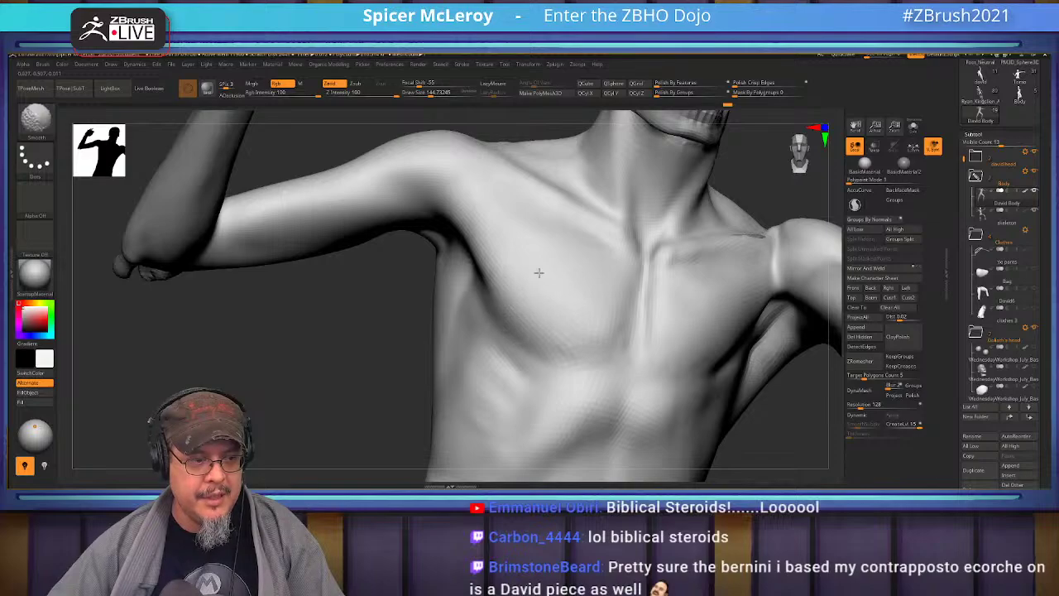
- Build up the outer edge of the chest muscle beside the armpit and smooth it
{"action": "mouse_move", "coordinate": [600, 323]}
{"action": "right_mouse_down"}
{"action": "mouse_move", "coordinate": [565, 289]}
{"action": "mouse_move", "coordinate": [569, 267]}
{"action": "right_mouse_up"}
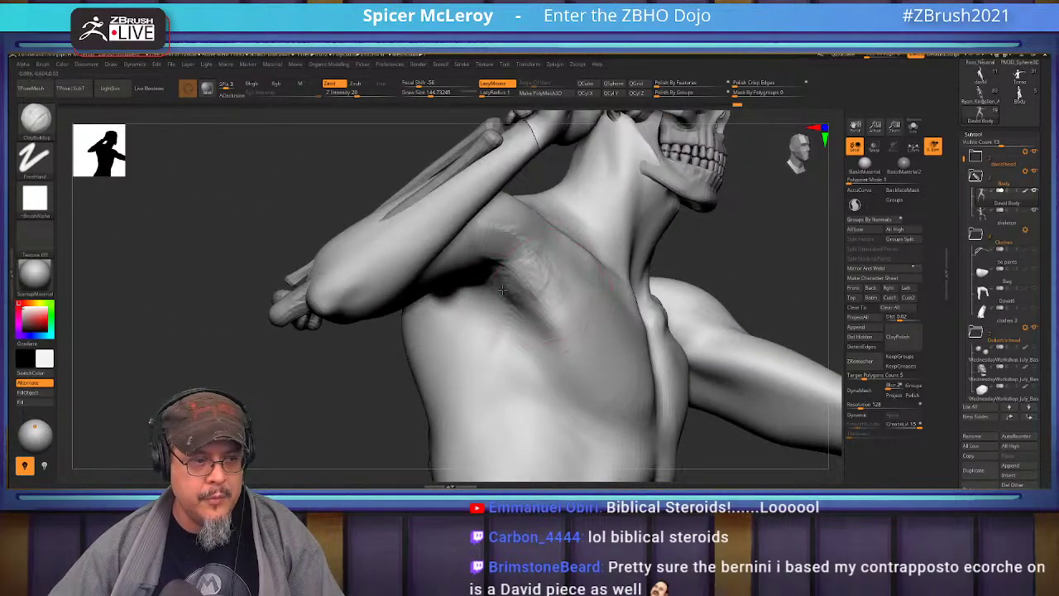
{"action": "left_click_drag", "start_coordinate": [515, 306], "coordinate": [544, 329]}
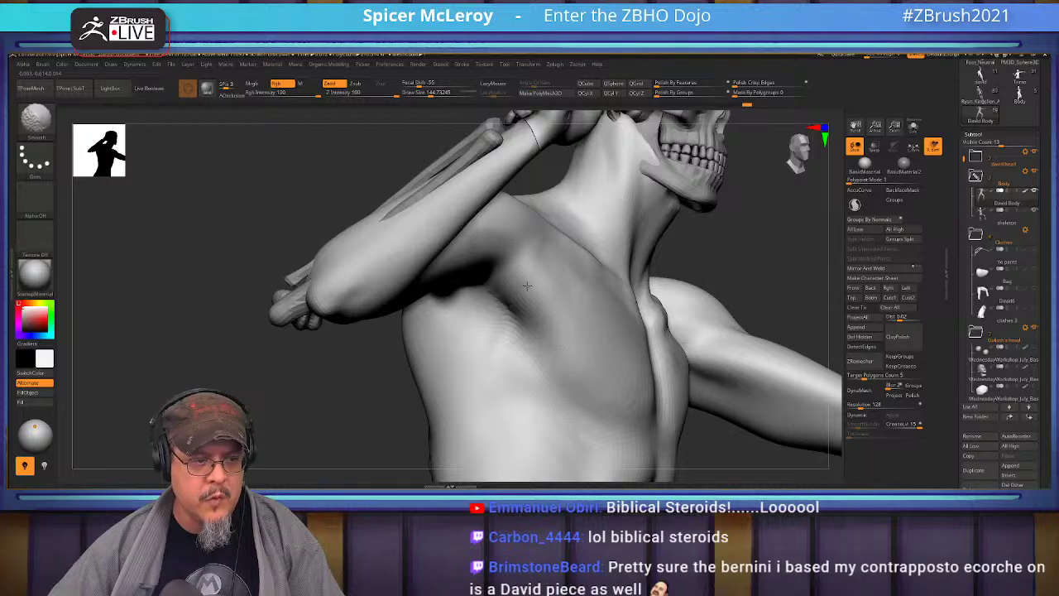
{"action": "mouse_move", "coordinate": [559, 352]}
{"action": "right_mouse_down"}
{"action": "mouse_move", "coordinate": [576, 305]}
{"action": "mouse_move", "coordinate": [542, 294]}
{"action": "right_mouse_up"}
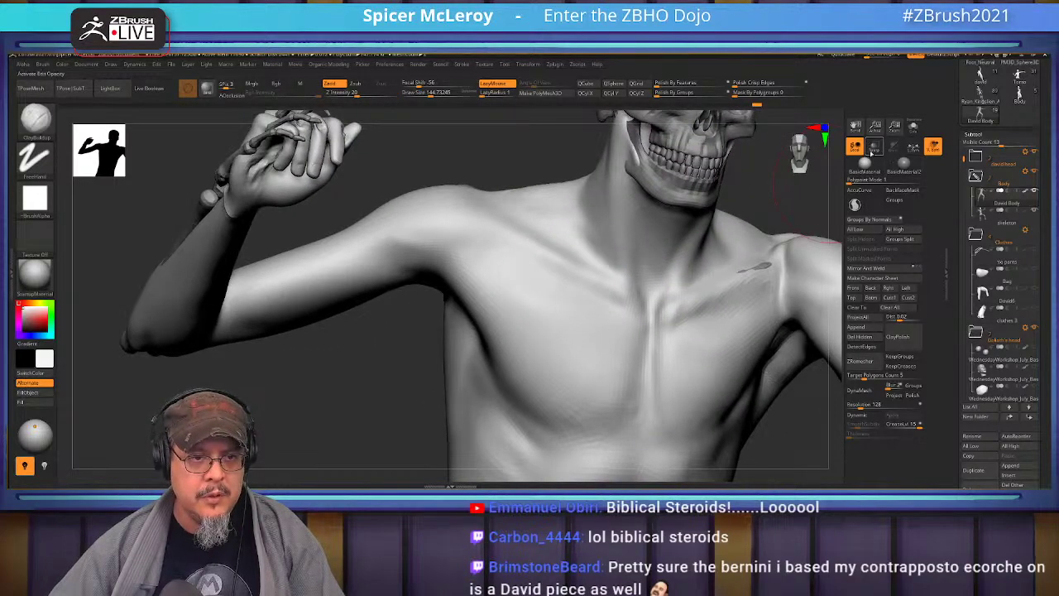
- Adjust the base of the neck and collarbone area with the Move brush, using transparency to check the skeleton and turning it off again
{"action": "left_click", "coordinate": [871, 149]}
{"action": "mouse_move", "coordinate": [617, 328]}
{"action": "right_mouse_down"}
{"action": "mouse_move", "coordinate": [624, 371]}
{"action": "mouse_move", "coordinate": [728, 282]}
{"action": "mouse_move", "coordinate": [670, 246]}
{"action": "mouse_move", "coordinate": [629, 261]}
{"action": "mouse_move", "coordinate": [597, 257]}
{"action": "mouse_move", "coordinate": [571, 263]}
{"action": "mouse_move", "coordinate": [552, 325]}
{"action": "mouse_move", "coordinate": [529, 190]}
{"action": "mouse_move", "coordinate": [581, 305]}
{"action": "mouse_move", "coordinate": [577, 283]}
{"action": "right_mouse_up"}
{"action": "key", "text": "b"}
{"action": "key", "text": "m"}
{"action": "key", "text": "v"}
{"action": "right_click_drag", "start_coordinate": [530, 252], "coordinate": [534, 297]}
{"action": "right_click_drag", "start_coordinate": [629, 283], "coordinate": [643, 286]}
{"action": "left_click_drag", "start_coordinate": [636, 286], "coordinate": [633, 287]}
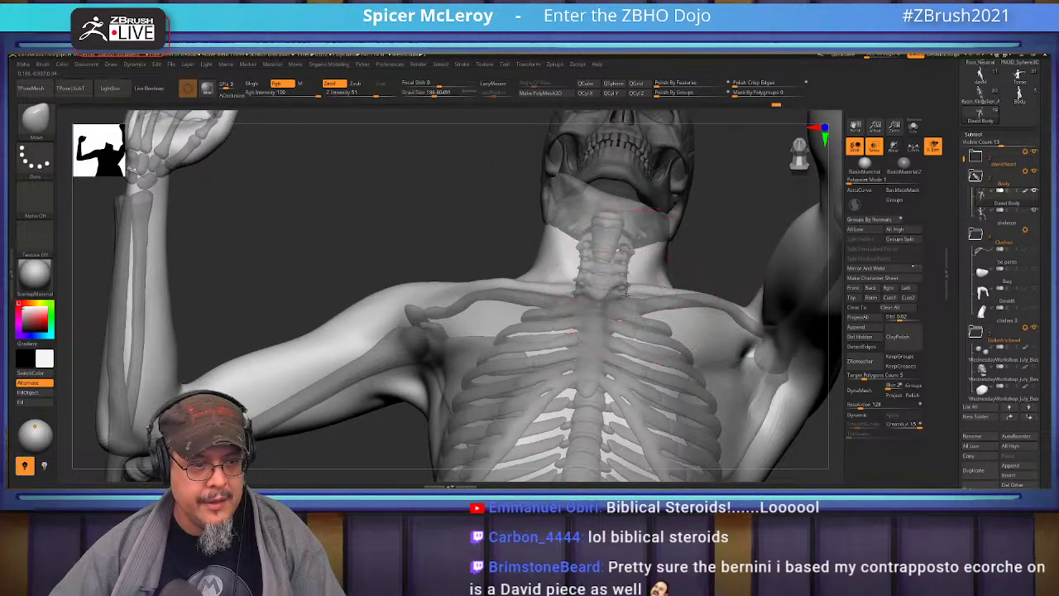
{"action": "mouse_move", "coordinate": [502, 292]}
{"action": "right_mouse_down"}
{"action": "mouse_move", "coordinate": [515, 315]}
{"action": "mouse_move", "coordinate": [571, 320]}
{"action": "mouse_move", "coordinate": [578, 234]}
{"action": "right_mouse_up"}
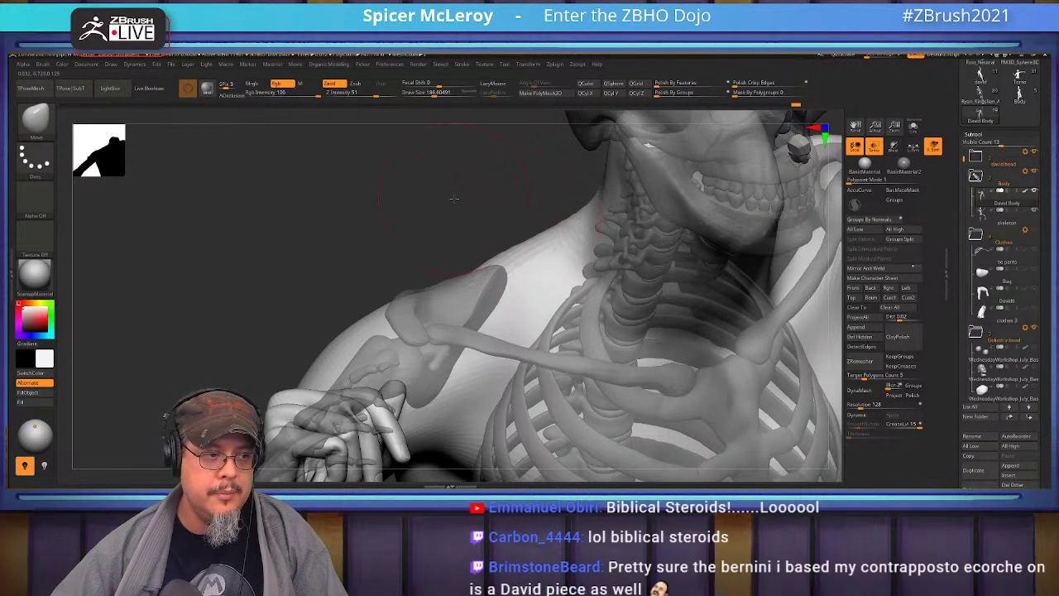
{"action": "key", "text": "f"}
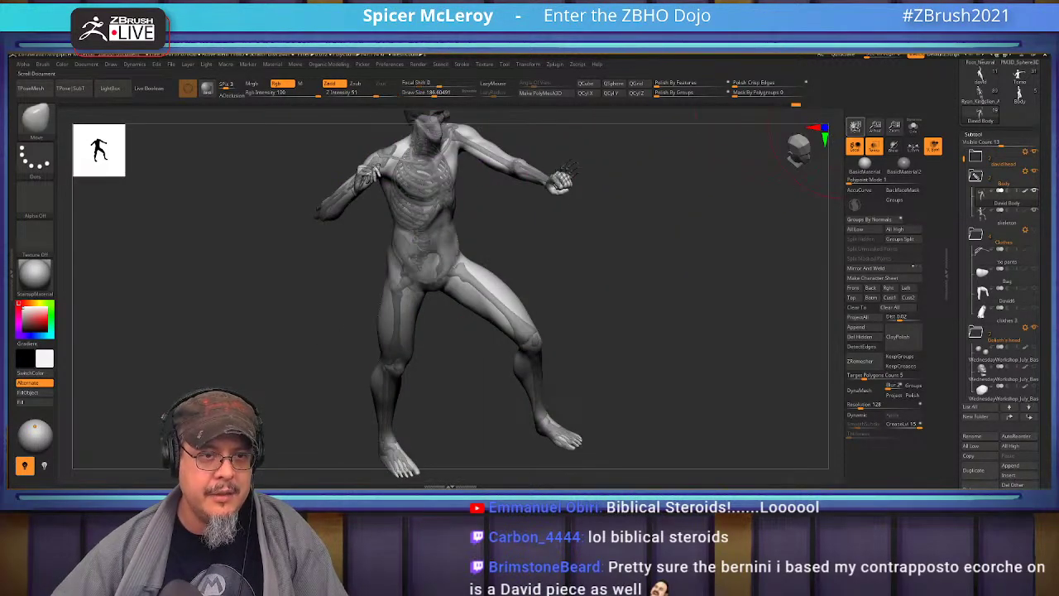
{"action": "left_click", "coordinate": [874, 146]}
- Build up the chest muscle with ClayBuildup strokes running from the shoulder toward the sternum
{"action": "mouse_move", "coordinate": [628, 187]}
{"action": "right_mouse_down"}
{"action": "mouse_move", "coordinate": [650, 205]}
{"action": "mouse_move", "coordinate": [708, 331]}
{"action": "mouse_move", "coordinate": [694, 311]}
{"action": "mouse_move", "coordinate": [659, 343]}
{"action": "mouse_move", "coordinate": [641, 439]}
{"action": "right_mouse_up"}
{"action": "mouse_move", "coordinate": [464, 141]}
{"action": "right_mouse_down", "text": "alt"}
{"action": "mouse_move", "coordinate": [599, 308]}
{"action": "mouse_move", "coordinate": [619, 302]}
{"action": "mouse_move", "coordinate": [534, 267]}
{"action": "right_mouse_up", "text": "alt"}
{"action": "key", "text": "b"}
{"action": "key", "text": "c"}
{"action": "key", "text": "b"}
{"action": "mouse_move", "coordinate": [552, 217]}
{"action": "left_mouse_down"}
{"action": "mouse_move", "coordinate": [488, 248]}
{"action": "mouse_move", "coordinate": [550, 298]}
{"action": "mouse_move", "coordinate": [646, 420]}
{"action": "mouse_move", "coordinate": [550, 389]}
{"action": "mouse_move", "coordinate": [613, 351]}
{"action": "left_mouse_up"}
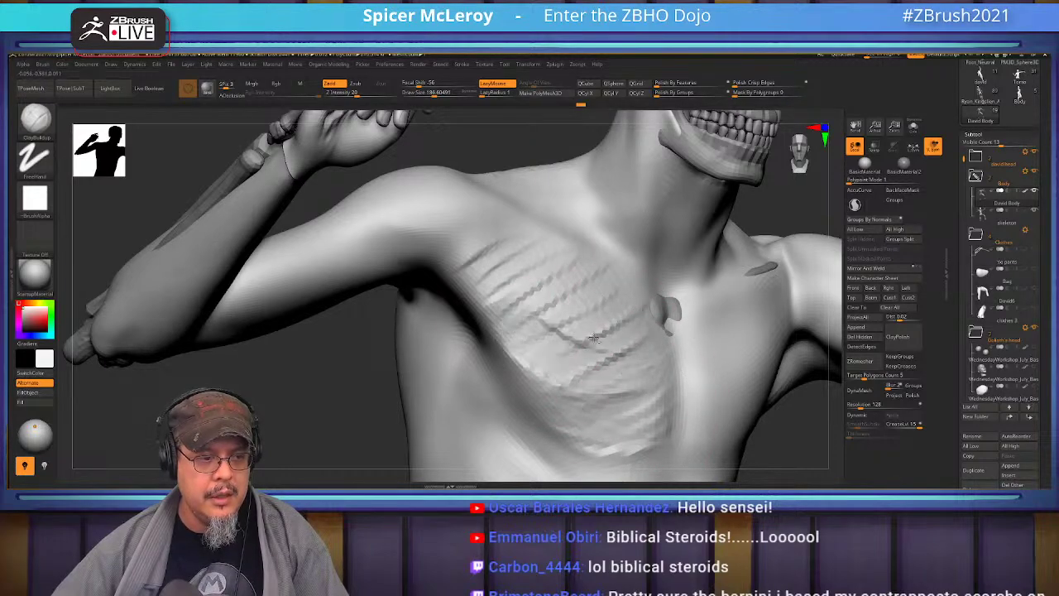
{"action": "mouse_move", "coordinate": [550, 277]}
{"action": "left_mouse_down"}
{"action": "mouse_move", "coordinate": [546, 236]}
{"action": "mouse_move", "coordinate": [463, 265]}
{"action": "mouse_move", "coordinate": [513, 319]}
{"action": "mouse_move", "coordinate": [601, 294]}
{"action": "mouse_move", "coordinate": [616, 355]}
{"action": "mouse_move", "coordinate": [484, 281]}
{"action": "mouse_move", "coordinate": [644, 348]}
{"action": "left_mouse_up"}
- Fill out the chest muscle's outer part toward the armpit and smooth the strokes across the chest
{"action": "right_click_drag", "start_coordinate": [539, 385], "coordinate": [504, 310], "text": "alt"}
{"action": "left_click_drag", "start_coordinate": [503, 262], "coordinate": [543, 345]}
{"action": "left_click_drag", "start_coordinate": [475, 286], "coordinate": [538, 368]}
{"action": "left_click_drag", "start_coordinate": [472, 265], "coordinate": [553, 360]}
{"action": "mouse_move", "coordinate": [502, 269]}
{"action": "left_mouse_down", "text": "shift"}
{"action": "mouse_move", "coordinate": [554, 364]}
{"action": "mouse_move", "coordinate": [596, 325]}
{"action": "left_mouse_up", "text": "shift"}
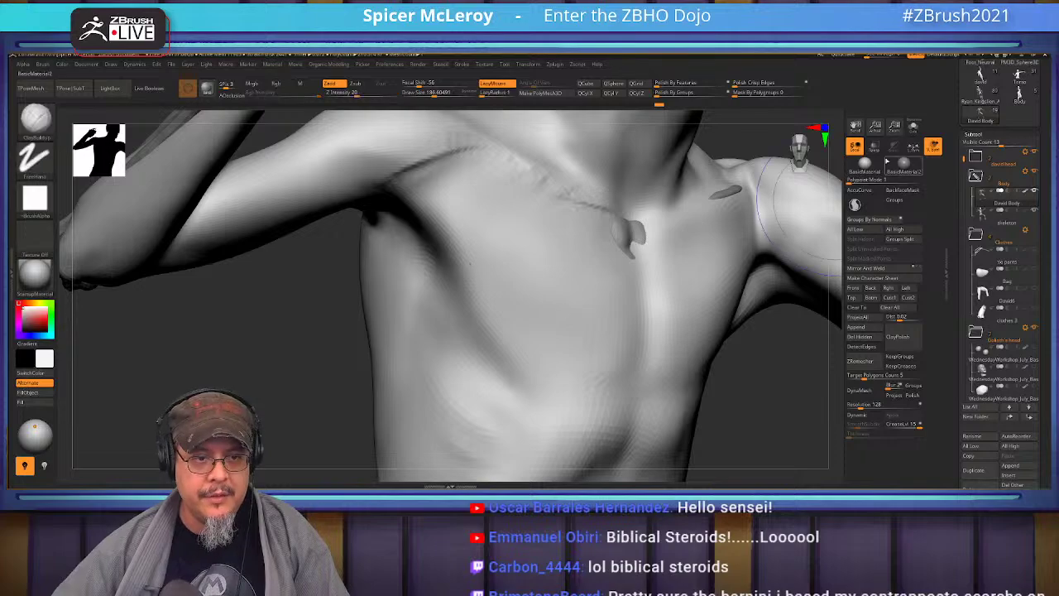
- Turn on transparency and sculpt down the length of the sternum, smoothing the result
{"action": "left_click", "coordinate": [876, 148]}
{"action": "right_click_drag", "start_coordinate": [736, 265], "coordinate": [641, 257]}
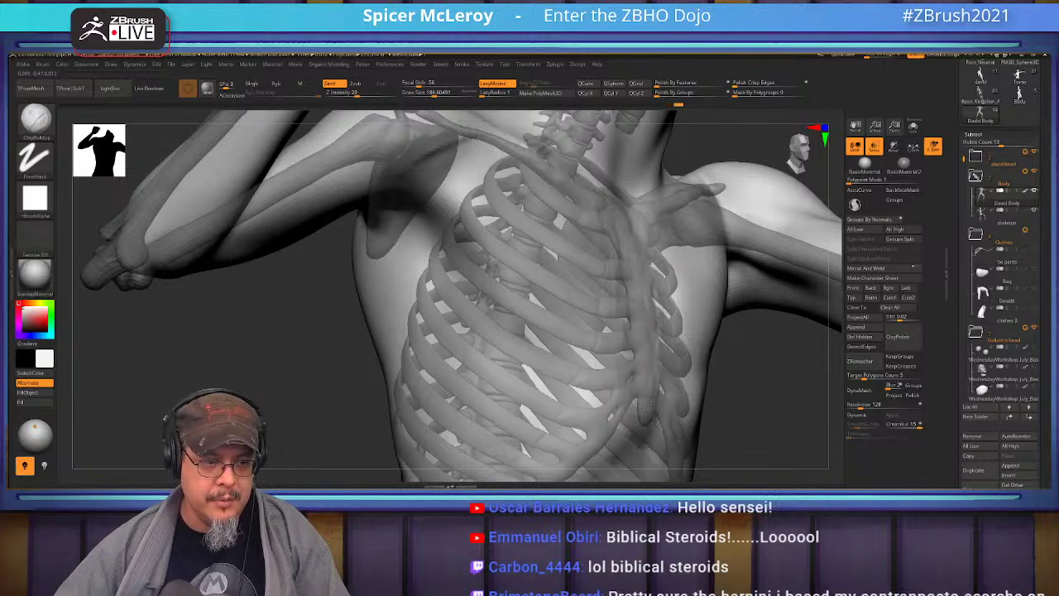
{"action": "left_click_drag", "start_coordinate": [646, 302], "coordinate": [649, 417]}
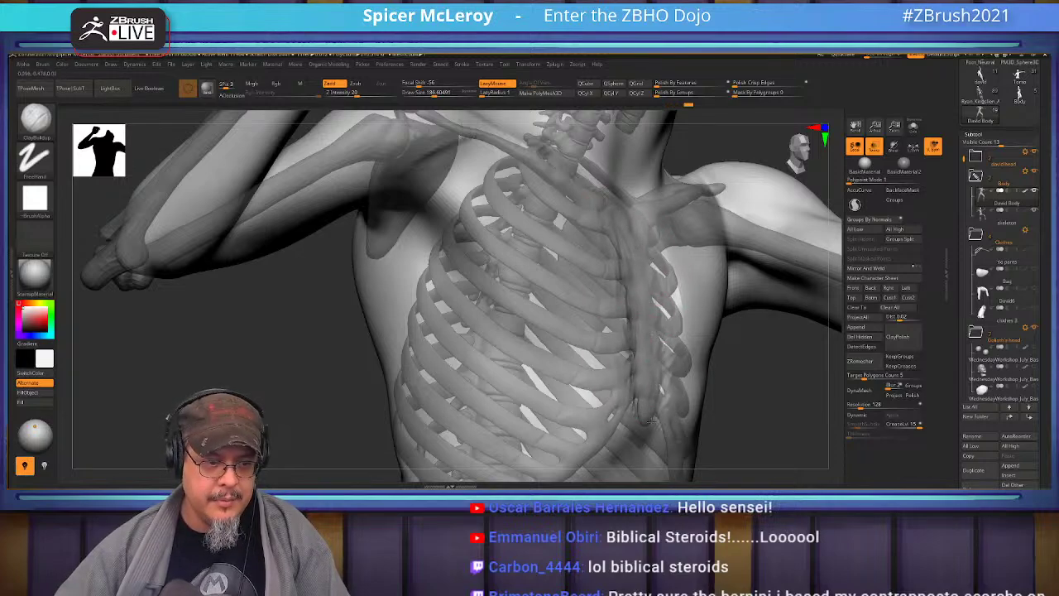
{"action": "key", "text": "shift"}
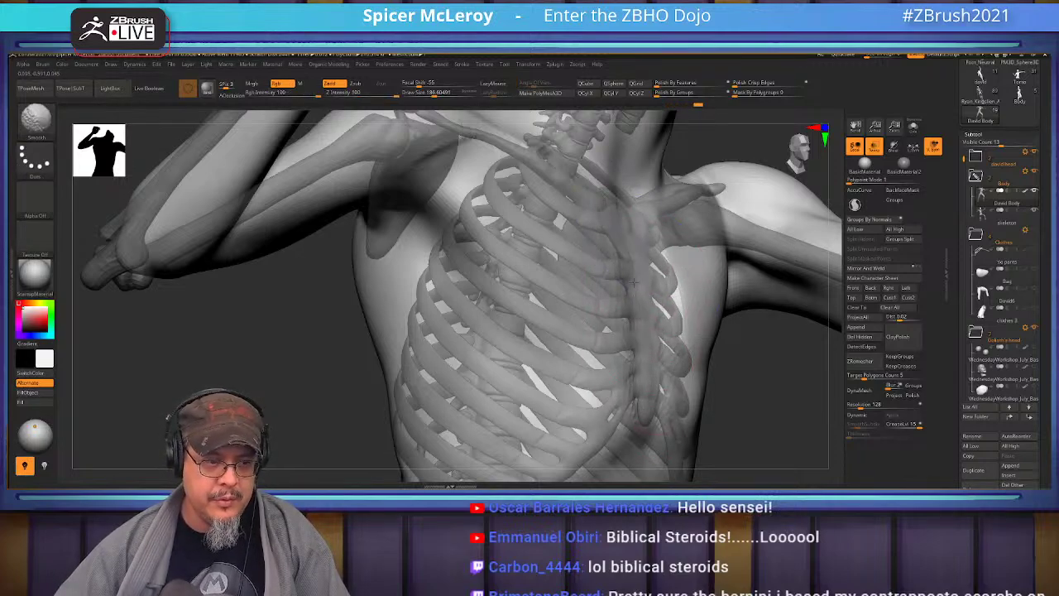
{"action": "mouse_move", "coordinate": [614, 325]}
{"action": "right_mouse_down"}
{"action": "mouse_move", "coordinate": [647, 286]}
{"action": "mouse_move", "coordinate": [500, 331]}
{"action": "mouse_move", "coordinate": [520, 232]}
{"action": "right_mouse_up"}
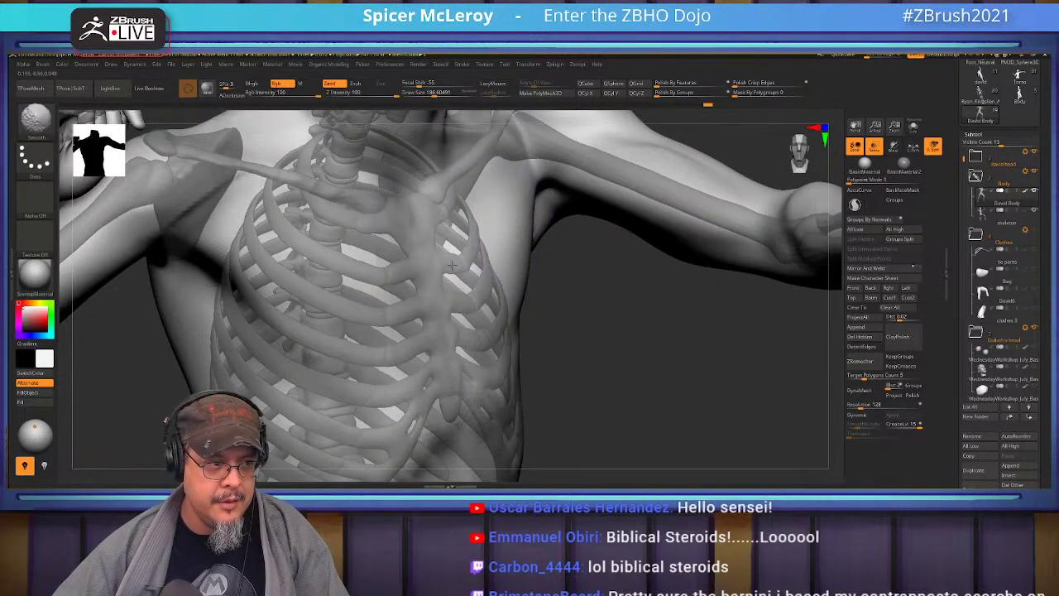
- Build up and smooth the opposite chest muscle between the collarbone and the armpit, following the visible skeleton
{"action": "right_click_drag", "start_coordinate": [471, 322], "coordinate": [553, 256]}
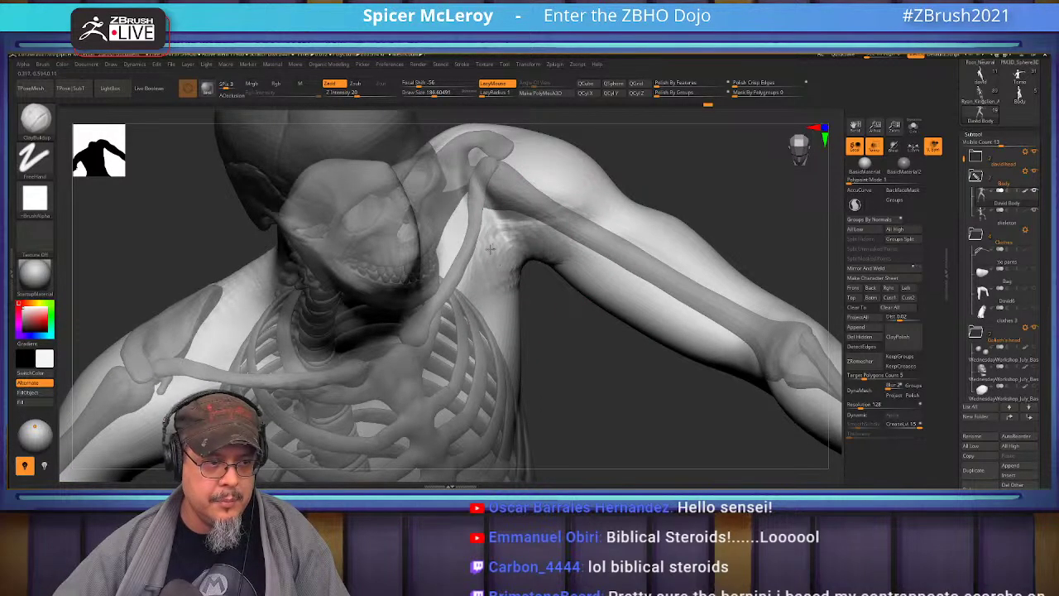
{"action": "mouse_move", "coordinate": [501, 285]}
{"action": "right_mouse_down"}
{"action": "mouse_move", "coordinate": [494, 317]}
{"action": "mouse_move", "coordinate": [495, 292]}
{"action": "right_mouse_up"}
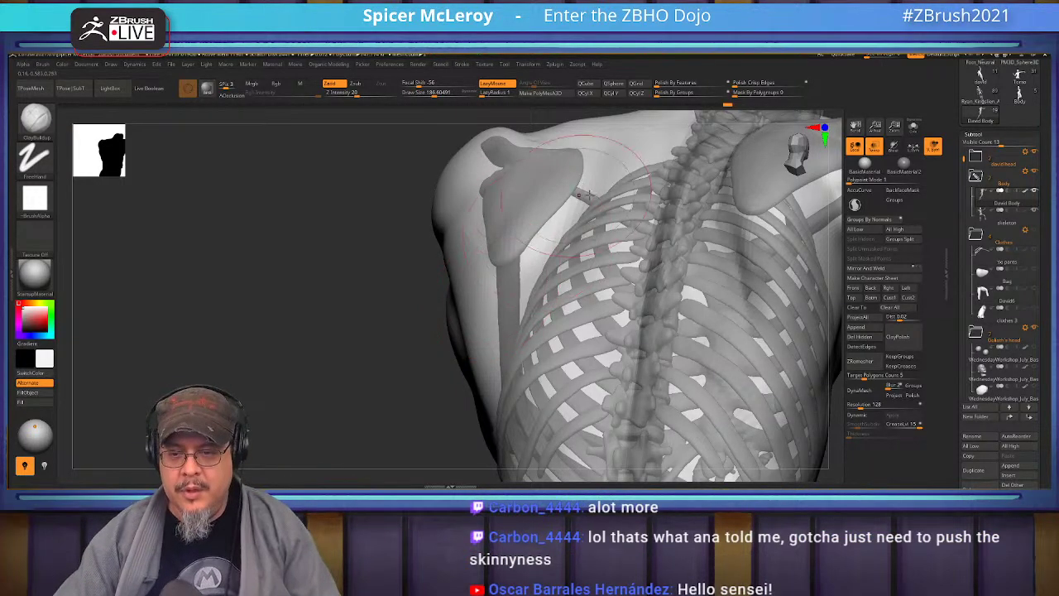
{"action": "right_click_drag", "start_coordinate": [671, 246], "coordinate": [591, 246]}
{"action": "mouse_move", "coordinate": [613, 258]}
{"action": "left_mouse_down"}
{"action": "mouse_move", "coordinate": [676, 228]}
{"action": "mouse_move", "coordinate": [563, 244]}
{"action": "left_mouse_up"}
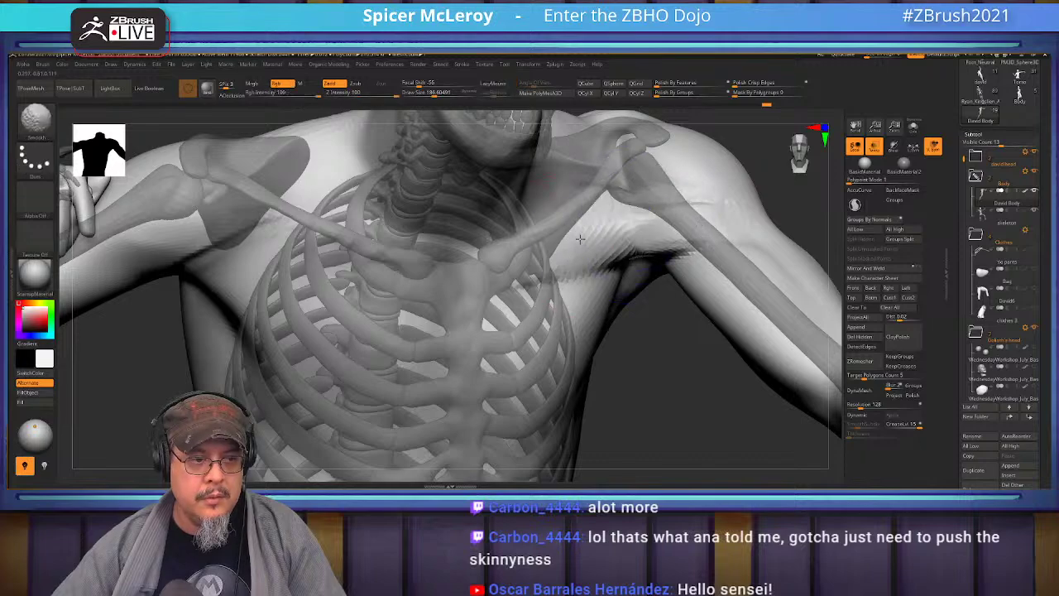
{"action": "right_click_drag", "start_coordinate": [582, 250], "coordinate": [508, 282]}
{"action": "left_click_drag", "start_coordinate": [519, 248], "coordinate": [546, 384]}
{"action": "right_click_drag", "start_coordinate": [575, 382], "coordinate": [685, 284]}
{"action": "mouse_move", "coordinate": [686, 285]}
{"action": "left_mouse_down"}
{"action": "mouse_move", "coordinate": [693, 430]}
{"action": "mouse_move", "coordinate": [677, 389]}
{"action": "mouse_move", "coordinate": [680, 407]}
{"action": "mouse_move", "coordinate": [704, 356]}
{"action": "mouse_move", "coordinate": [708, 447]}
{"action": "mouse_move", "coordinate": [715, 310]}
{"action": "left_mouse_up"}
- Reshape the back of the armpit and side of the torso beside the shoulder blade with an enlarged Move brush, smoothing over the ribs
{"action": "mouse_move", "coordinate": [775, 321]}
{"action": "right_mouse_down"}
{"action": "mouse_move", "coordinate": [793, 279]}
{"action": "mouse_move", "coordinate": [616, 287]}
{"action": "right_mouse_up"}
{"action": "key", "text": "b"}
{"action": "key", "text": "m"}
{"action": "key", "text": "v"}
{"action": "key", "text": "s"}
{"action": "left_click_drag", "start_coordinate": [622, 285], "coordinate": [658, 271]}
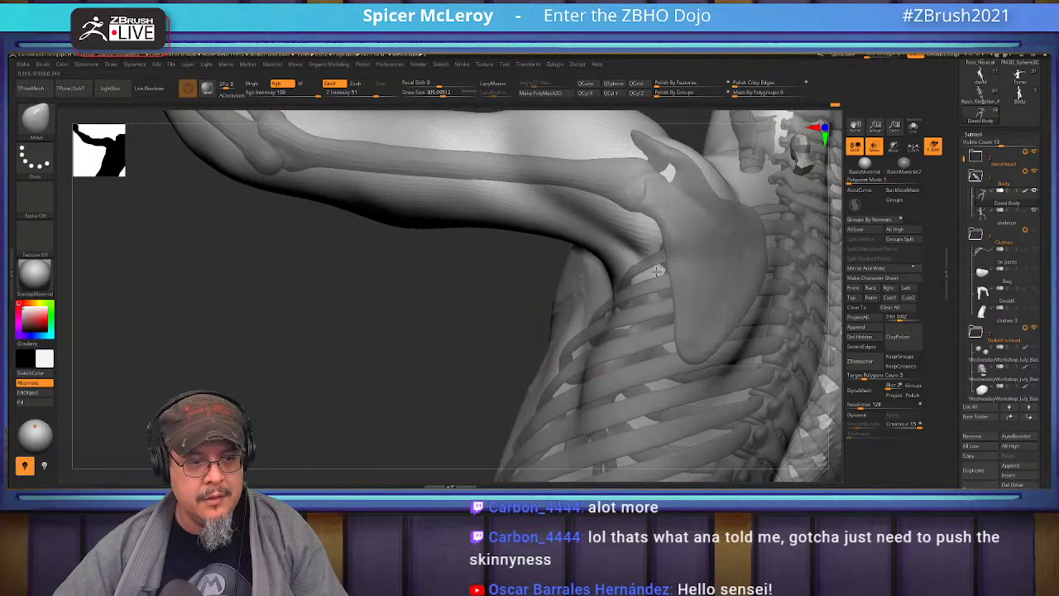
{"action": "left_click_drag", "start_coordinate": [590, 370], "coordinate": [659, 393]}
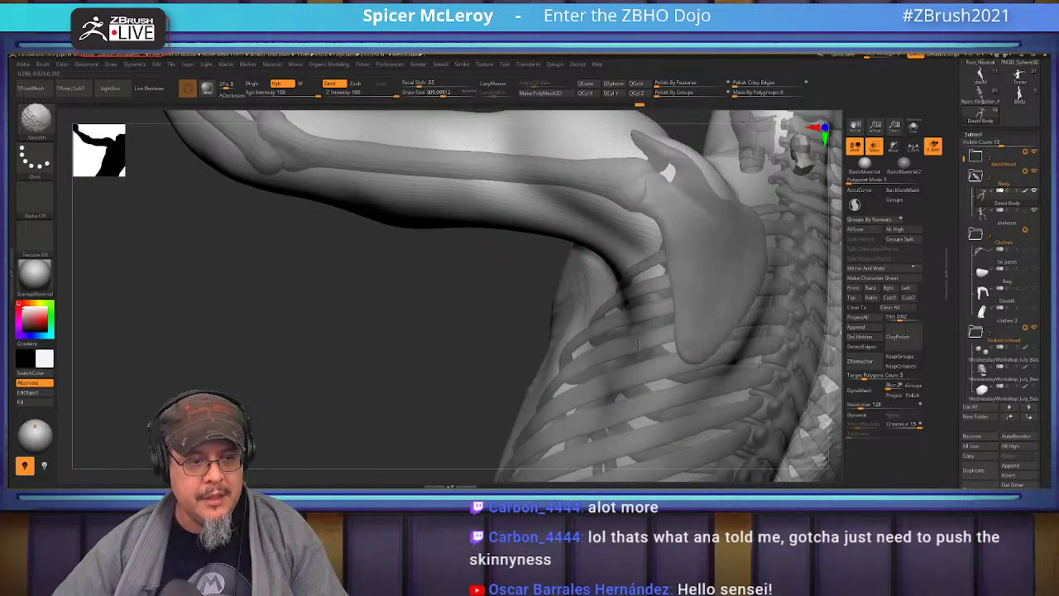
{"action": "mouse_move", "coordinate": [649, 384]}
{"action": "right_mouse_down"}
{"action": "mouse_move", "coordinate": [678, 349]}
{"action": "mouse_move", "coordinate": [681, 295]}
{"action": "mouse_move", "coordinate": [671, 309]}
{"action": "right_mouse_up"}
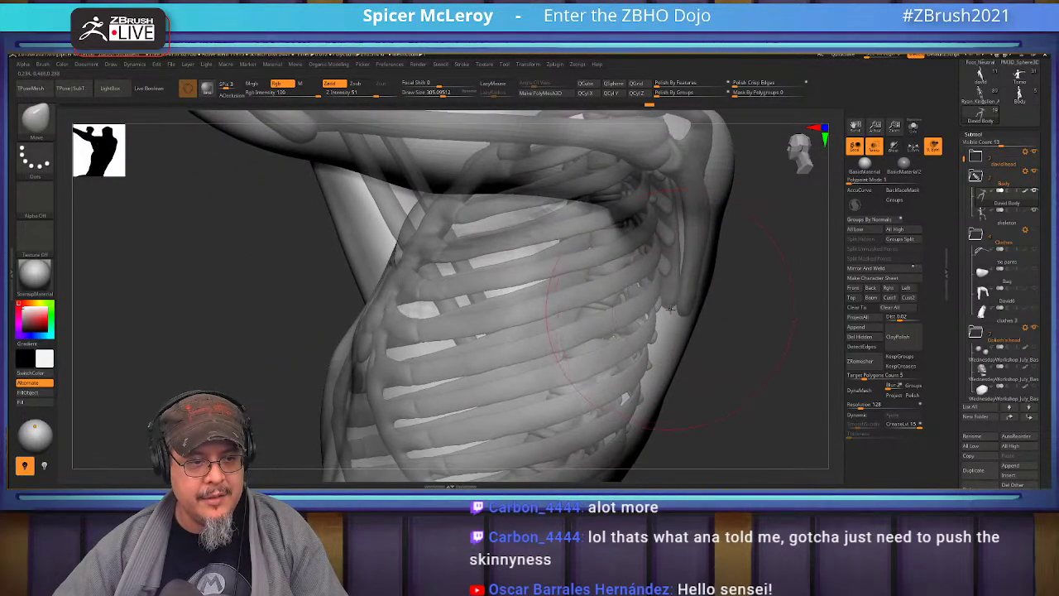
{"action": "right_click_drag", "start_coordinate": [747, 329], "coordinate": [536, 315]}
{"action": "right_click_drag", "start_coordinate": [556, 364], "coordinate": [547, 278]}
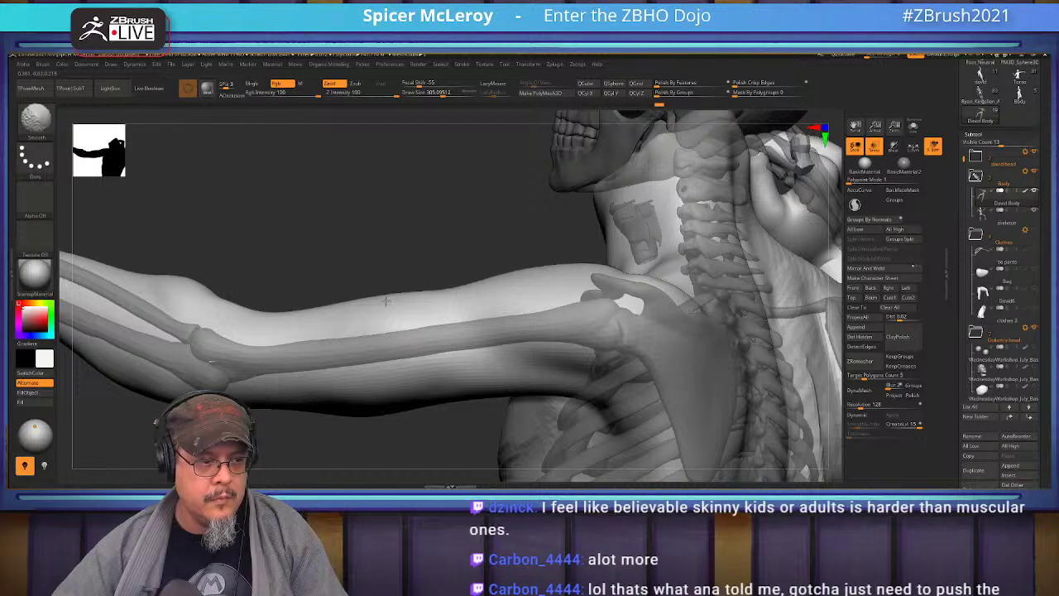
- Add ClayBuildup volume over the side and back of the rib cage with the skeleton showing through
{"action": "mouse_move", "coordinate": [475, 325]}
{"action": "right_mouse_down"}
{"action": "mouse_move", "coordinate": [622, 252]}
{"action": "mouse_move", "coordinate": [641, 178]}
{"action": "mouse_move", "coordinate": [608, 270]}
{"action": "mouse_move", "coordinate": [538, 290]}
{"action": "mouse_move", "coordinate": [627, 272]}
{"action": "right_mouse_up"}
{"action": "key", "text": "b"}
{"action": "key", "text": "c"}
{"action": "key", "text": "b"}
{"action": "right_click_drag", "start_coordinate": [559, 354], "coordinate": [579, 307]}
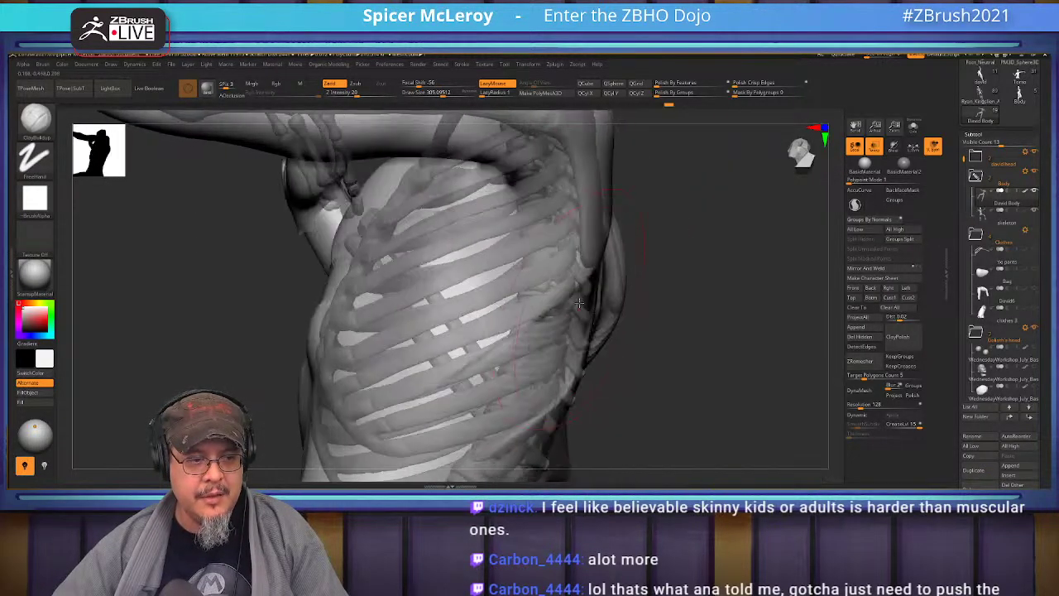
{"action": "key", "text": "shift"}
{"action": "mouse_move", "coordinate": [689, 348]}
{"action": "right_mouse_down"}
{"action": "mouse_move", "coordinate": [697, 267]}
{"action": "mouse_move", "coordinate": [652, 259]}
{"action": "right_mouse_up"}
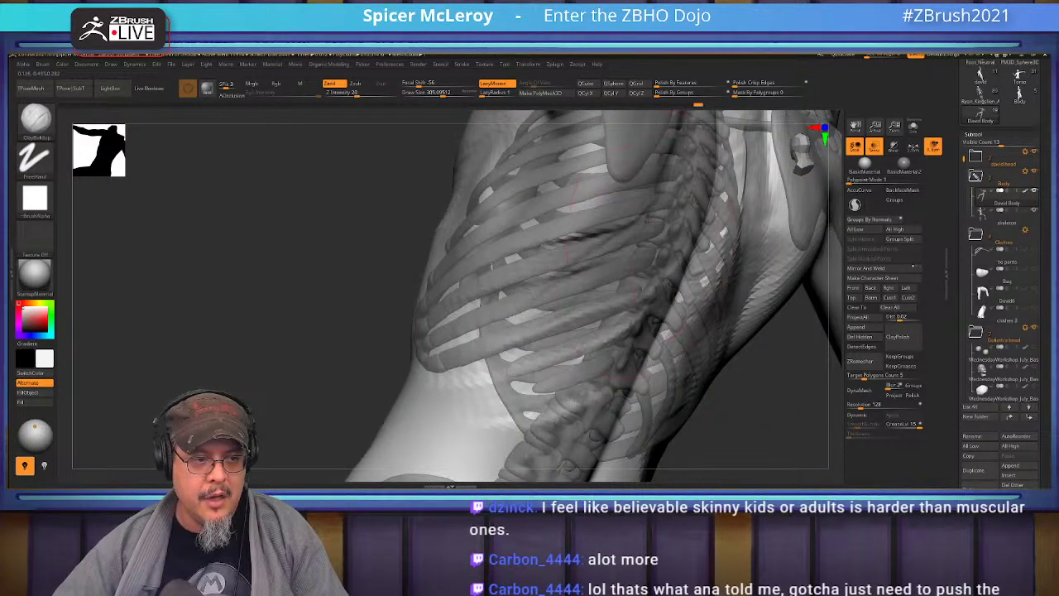
- Turn off transparency and cover the lower ribs poking through the side of the torso, smoothing the added clay
{"action": "left_click", "coordinate": [874, 147]}
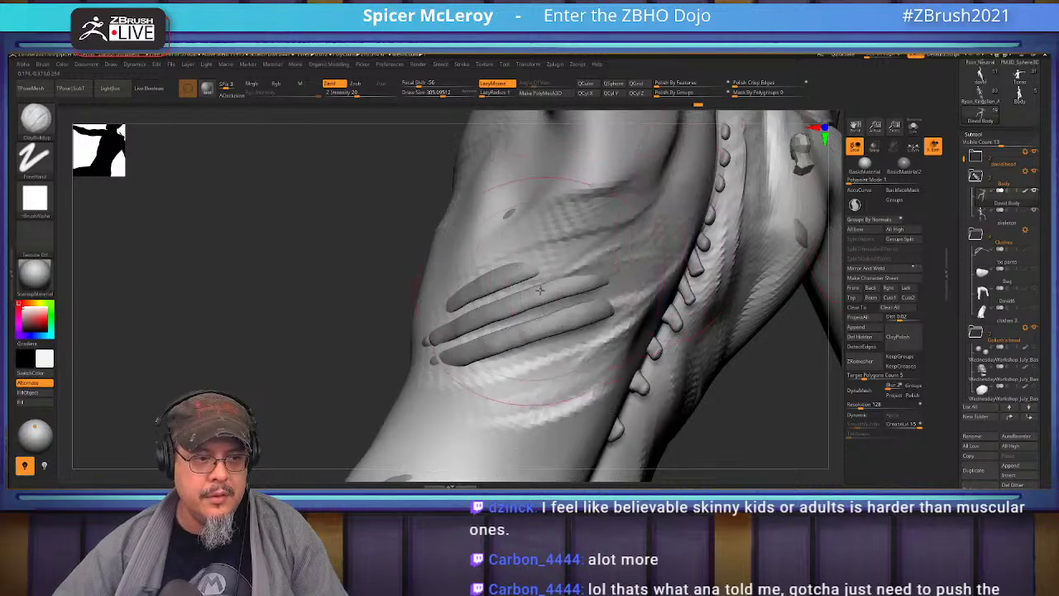
{"action": "left_click_drag", "start_coordinate": [591, 288], "coordinate": [555, 306], "text": "shift"}
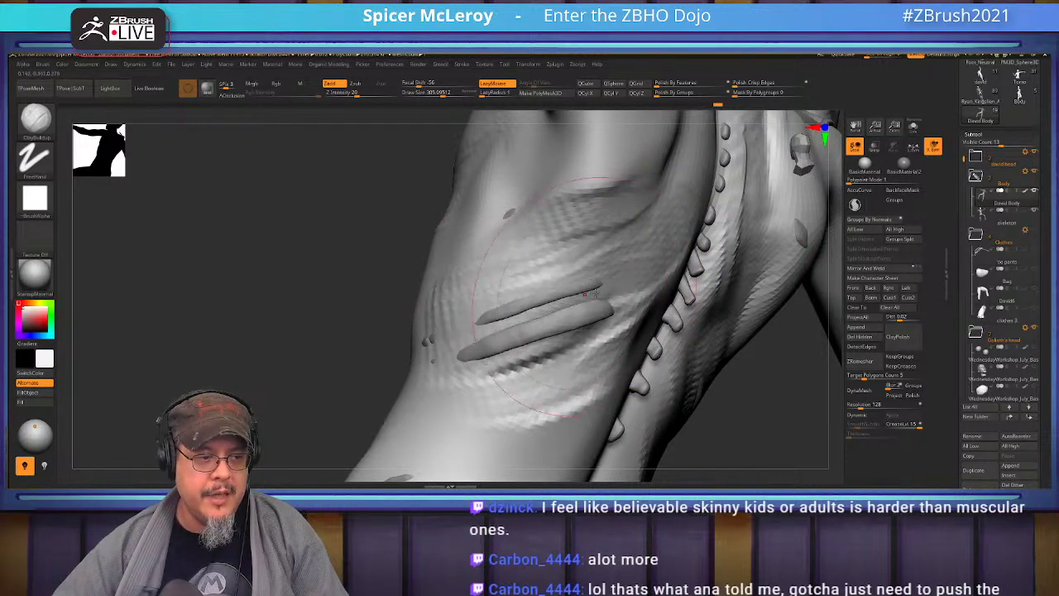
{"action": "mouse_move", "coordinate": [474, 352]}
{"action": "left_mouse_down", "text": "shift"}
{"action": "mouse_move", "coordinate": [464, 368]}
{"action": "mouse_move", "coordinate": [489, 322]}
{"action": "left_mouse_up", "text": "shift"}
{"action": "mouse_move", "coordinate": [601, 304]}
{"action": "left_mouse_down", "text": "shift"}
{"action": "mouse_move", "coordinate": [570, 344]}
{"action": "mouse_move", "coordinate": [597, 319]}
{"action": "mouse_move", "coordinate": [505, 331]}
{"action": "left_mouse_up", "text": "shift"}
{"action": "right_click_drag", "start_coordinate": [505, 303], "coordinate": [407, 334]}
- Reduce the brush size, then build up and smooth the muscle below the shoulder blade and armpit
{"action": "right_click_drag", "start_coordinate": [669, 285], "coordinate": [595, 327]}
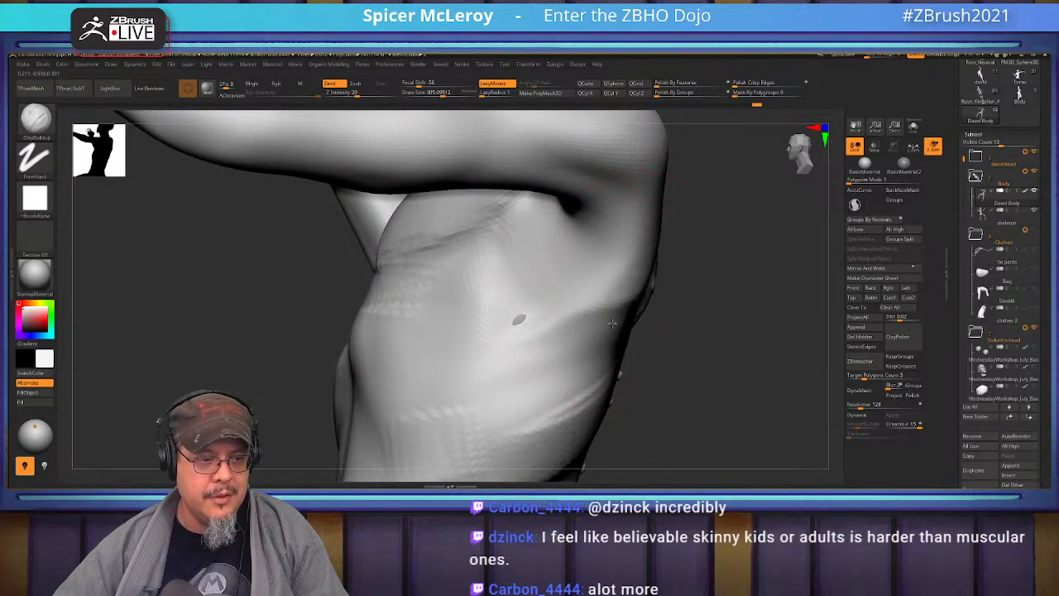
{"action": "mouse_move", "coordinate": [703, 286]}
{"action": "right_mouse_down"}
{"action": "mouse_move", "coordinate": [622, 250]}
{"action": "mouse_move", "coordinate": [618, 290]}
{"action": "right_mouse_up"}
{"action": "key", "text": "bracketleft"}
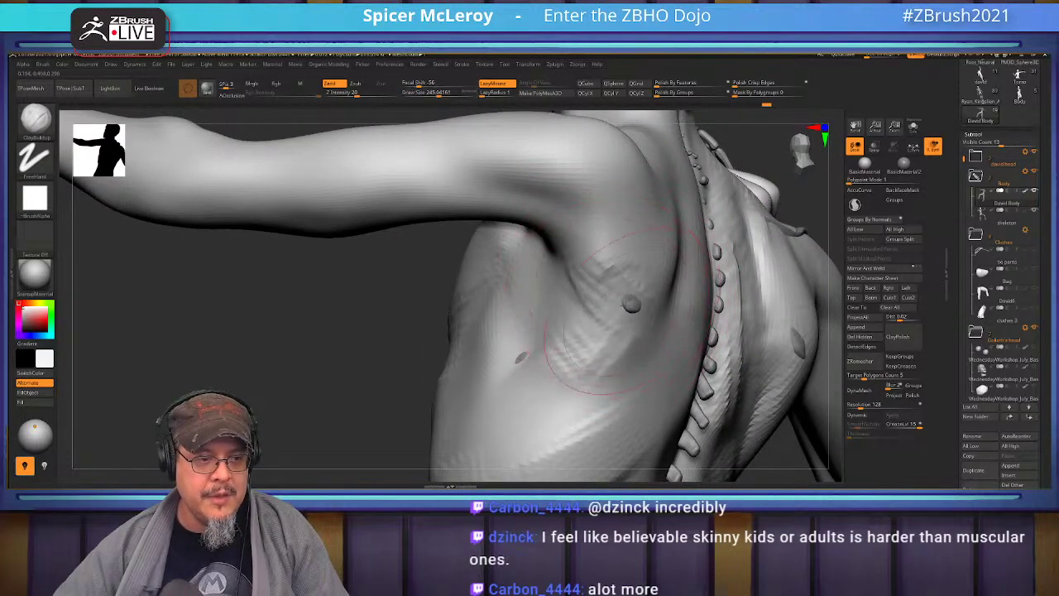
{"action": "mouse_move", "coordinate": [605, 234]}
{"action": "left_mouse_down", "text": "shift"}
{"action": "mouse_move", "coordinate": [579, 306]}
{"action": "mouse_move", "coordinate": [516, 350]}
{"action": "left_mouse_up", "text": "shift"}
- Cover the exposed ribs below the armpit with clay strokes and smooth the side of the torso down to the waist
{"action": "mouse_move", "coordinate": [505, 313]}
{"action": "right_mouse_down"}
{"action": "mouse_move", "coordinate": [442, 323]}
{"action": "mouse_move", "coordinate": [542, 244]}
{"action": "right_mouse_up"}
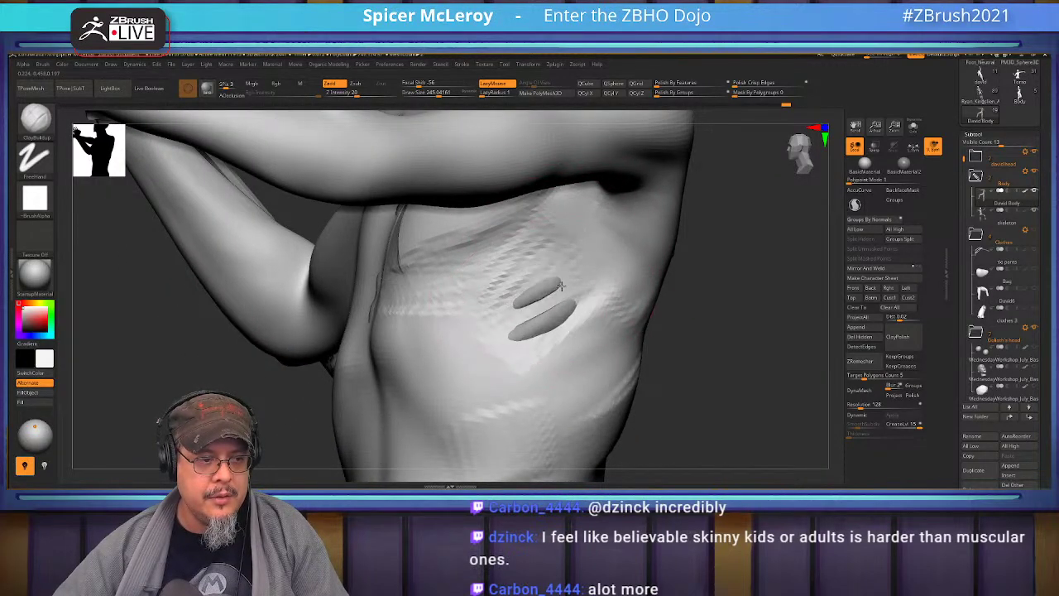
{"action": "left_click_drag", "start_coordinate": [514, 338], "coordinate": [502, 270], "text": "shift"}
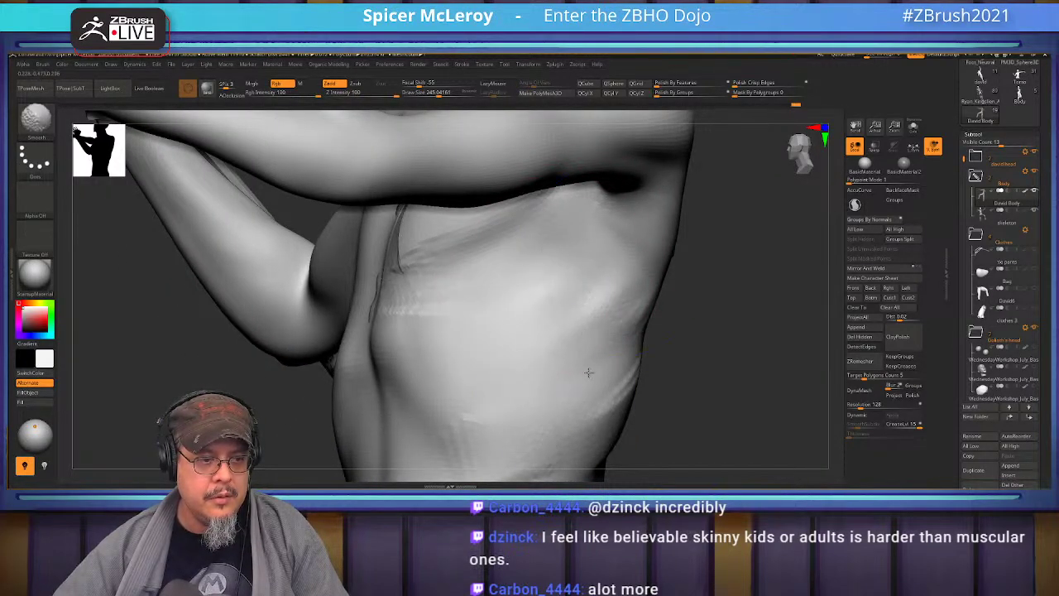
{"action": "mouse_move", "coordinate": [564, 415]}
{"action": "right_mouse_down"}
{"action": "mouse_move", "coordinate": [706, 259]}
{"action": "mouse_move", "coordinate": [655, 247]}
{"action": "right_mouse_up"}
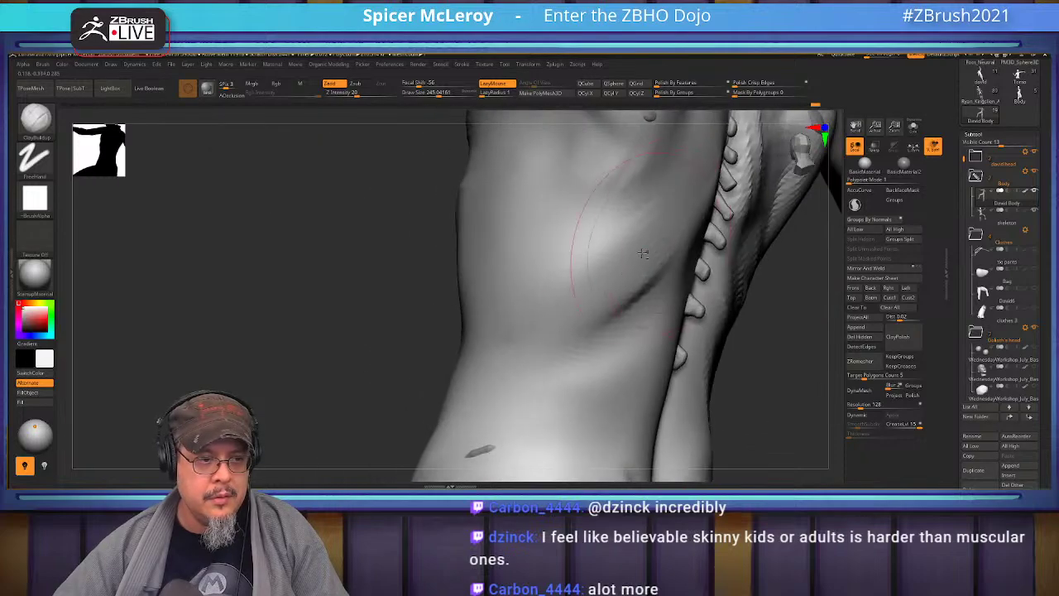
{"action": "mouse_move", "coordinate": [543, 313]}
{"action": "left_mouse_down", "text": "shift"}
{"action": "mouse_move", "coordinate": [603, 281]}
{"action": "mouse_move", "coordinate": [612, 235]}
{"action": "left_mouse_up", "text": "shift"}
- Sculpt the lower front edge of the rib cage above the abdomen, covering exposed bone and smoothing the surface
{"action": "mouse_move", "coordinate": [612, 235]}
{"action": "right_mouse_down", "text": "ctrl"}
{"action": "mouse_move", "coordinate": [755, 326]}
{"action": "mouse_move", "coordinate": [663, 292]}
{"action": "mouse_move", "coordinate": [740, 281]}
{"action": "mouse_move", "coordinate": [490, 271]}
{"action": "right_mouse_up", "text": "ctrl"}
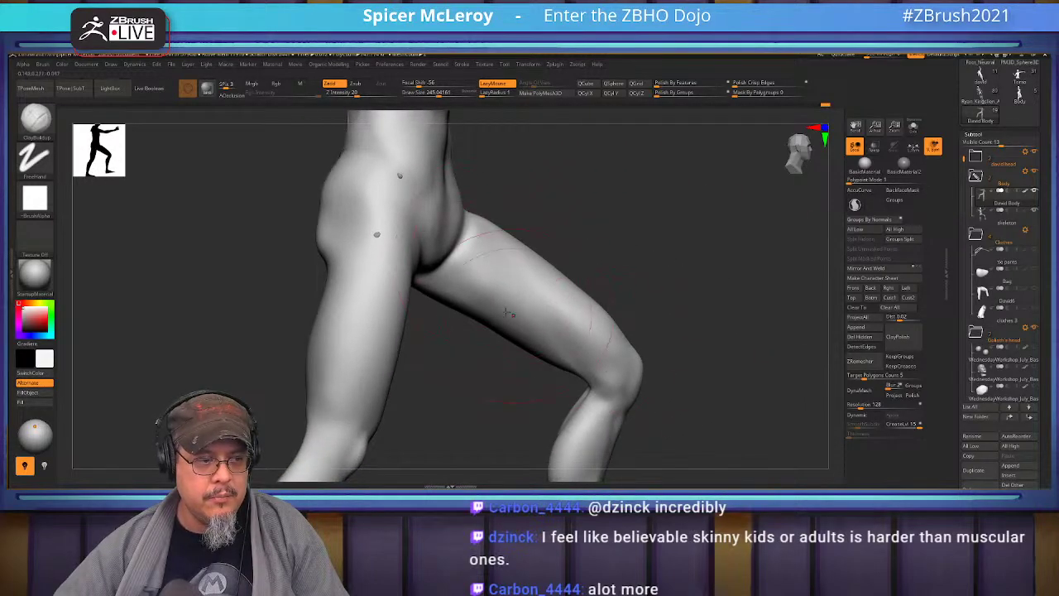
{"action": "right_click_drag", "start_coordinate": [673, 370], "coordinate": [628, 272]}
{"action": "mouse_move", "coordinate": [539, 302]}
{"action": "right_mouse_down"}
{"action": "mouse_move", "coordinate": [657, 371]}
{"action": "mouse_move", "coordinate": [683, 429]}
{"action": "mouse_move", "coordinate": [648, 375]}
{"action": "mouse_move", "coordinate": [497, 323]}
{"action": "mouse_move", "coordinate": [538, 282]}
{"action": "mouse_move", "coordinate": [538, 291]}
{"action": "mouse_move", "coordinate": [559, 287]}
{"action": "right_mouse_up"}
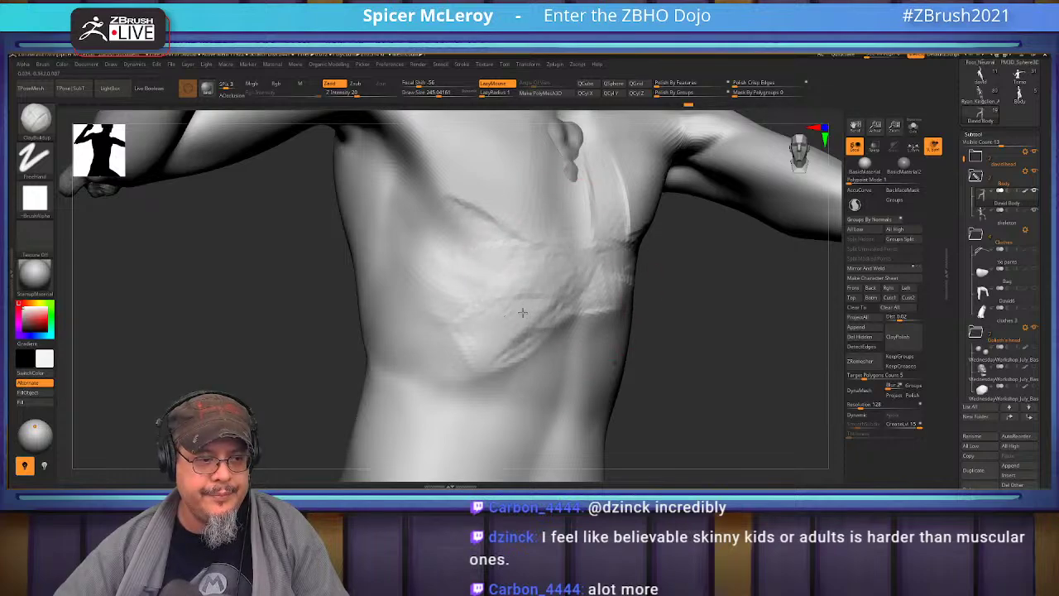
{"action": "key", "text": "shift"}
{"action": "left_click_drag", "start_coordinate": [524, 326], "coordinate": [441, 385]}
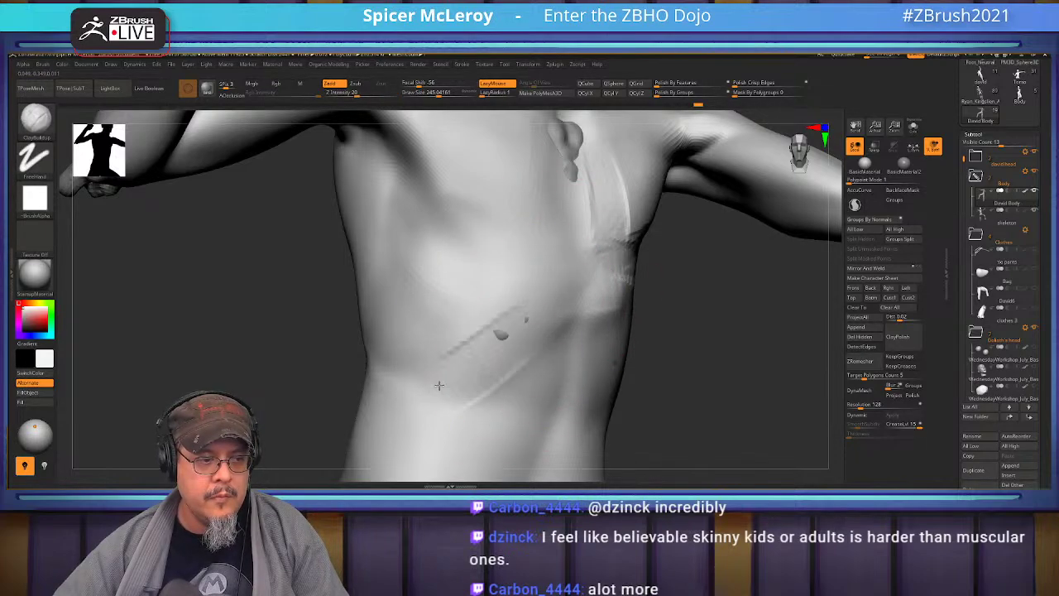
{"action": "mouse_move", "coordinate": [527, 323]}
{"action": "left_mouse_down"}
{"action": "mouse_move", "coordinate": [450, 376]}
{"action": "mouse_move", "coordinate": [432, 356]}
{"action": "mouse_move", "coordinate": [447, 365]}
{"action": "mouse_move", "coordinate": [496, 339]}
{"action": "left_mouse_up"}
- Examine the whole figure's proportions and silhouette from the side and the front
{"action": "key", "text": "f"}
{"action": "mouse_move", "coordinate": [658, 318]}
{"action": "left_mouse_down", "text": "shift"}
{"action": "mouse_move", "coordinate": [622, 300]}
{"action": "mouse_move", "coordinate": [637, 328]}
{"action": "mouse_move", "coordinate": [687, 331]}
{"action": "mouse_move", "coordinate": [678, 309]}
{"action": "mouse_move", "coordinate": [703, 338]}
{"action": "mouse_move", "coordinate": [633, 334]}
{"action": "mouse_move", "coordinate": [581, 350]}
{"action": "mouse_move", "coordinate": [597, 314]}
{"action": "mouse_move", "coordinate": [647, 362]}
{"action": "mouse_move", "coordinate": [672, 335]}
{"action": "left_mouse_up", "text": "shift"}
{"action": "left_click_drag", "start_coordinate": [700, 286], "coordinate": [630, 356], "text": "alt"}
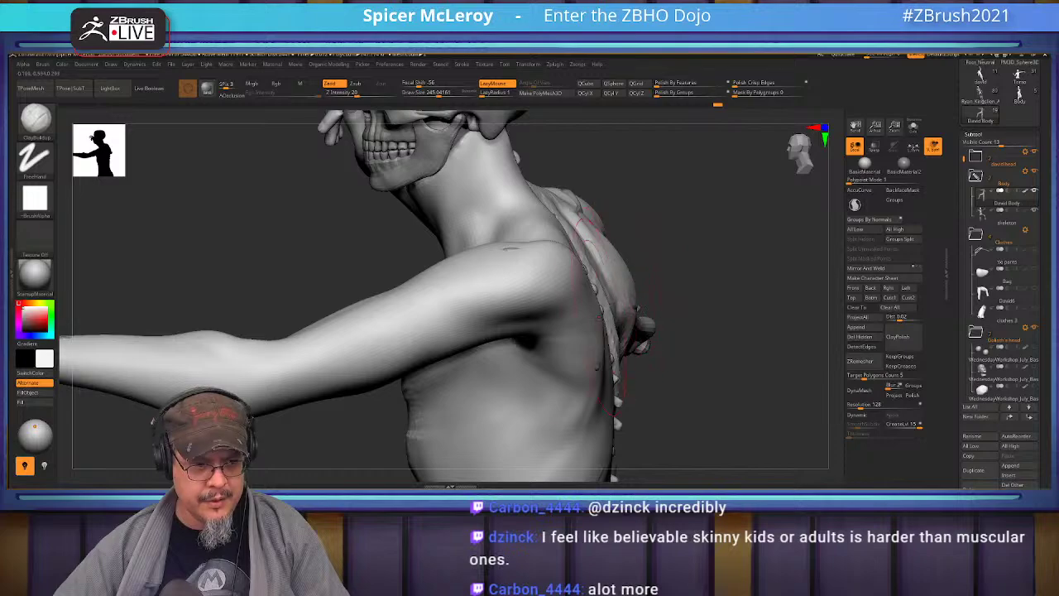
{"action": "left_click_drag", "start_coordinate": [690, 255], "coordinate": [719, 259]}
{"action": "key", "text": "f"}
{"action": "mouse_move", "coordinate": [657, 287]}
{"action": "left_mouse_down"}
{"action": "mouse_move", "coordinate": [688, 307]}
{"action": "mouse_move", "coordinate": [669, 300]}
{"action": "mouse_move", "coordinate": [653, 274]}
{"action": "left_mouse_up"}
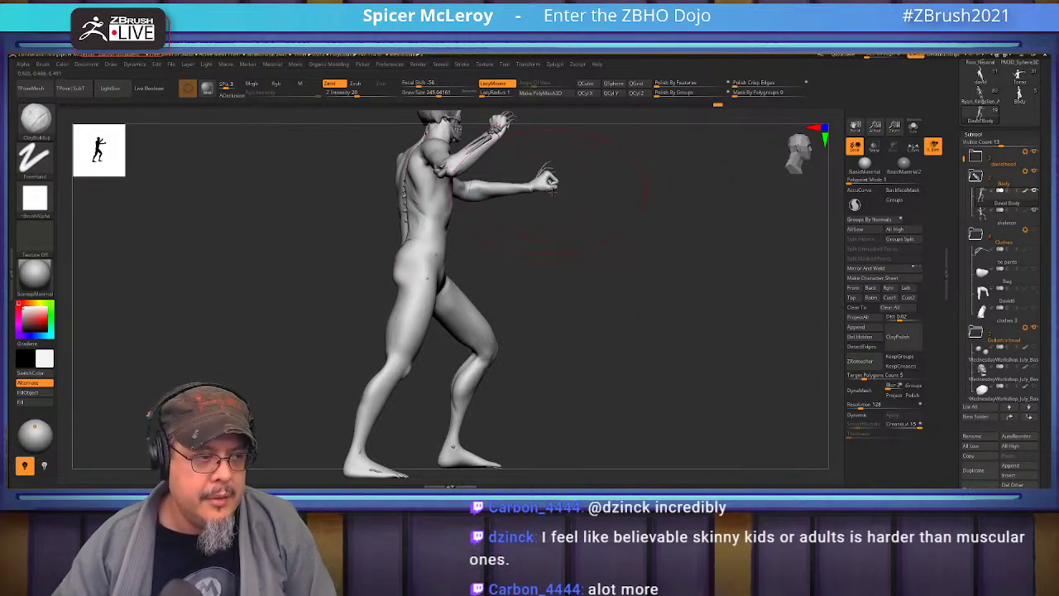
{"action": "left_click_drag", "start_coordinate": [587, 286], "coordinate": [662, 350]}
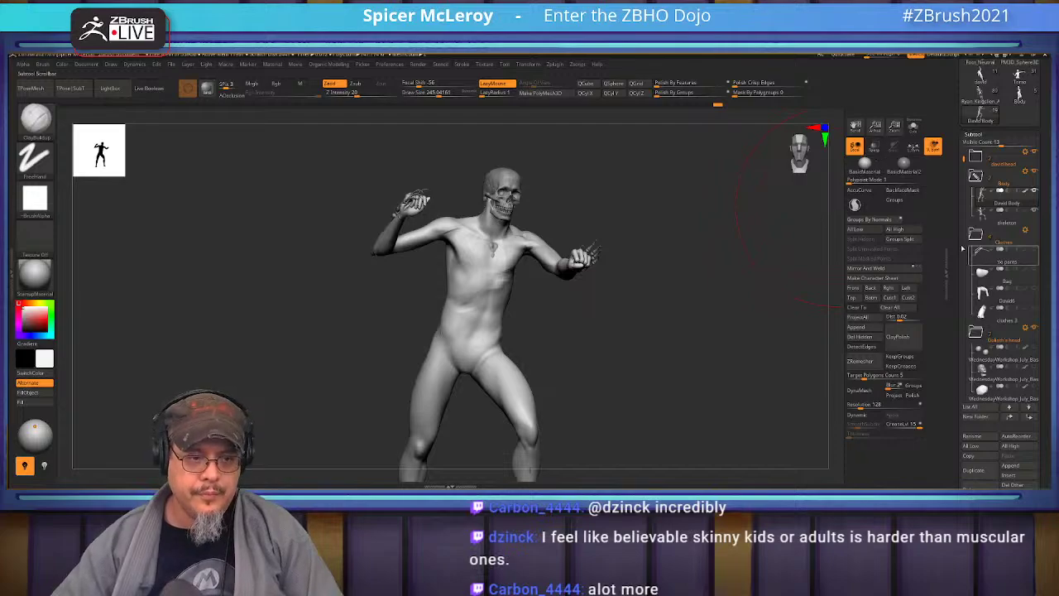
{"action": "mouse_move", "coordinate": [704, 306]}
{"action": "left_mouse_down", "text": "shift"}
{"action": "mouse_move", "coordinate": [731, 303]}
{"action": "mouse_move", "coordinate": [695, 300]}
{"action": "left_mouse_up", "text": "shift"}
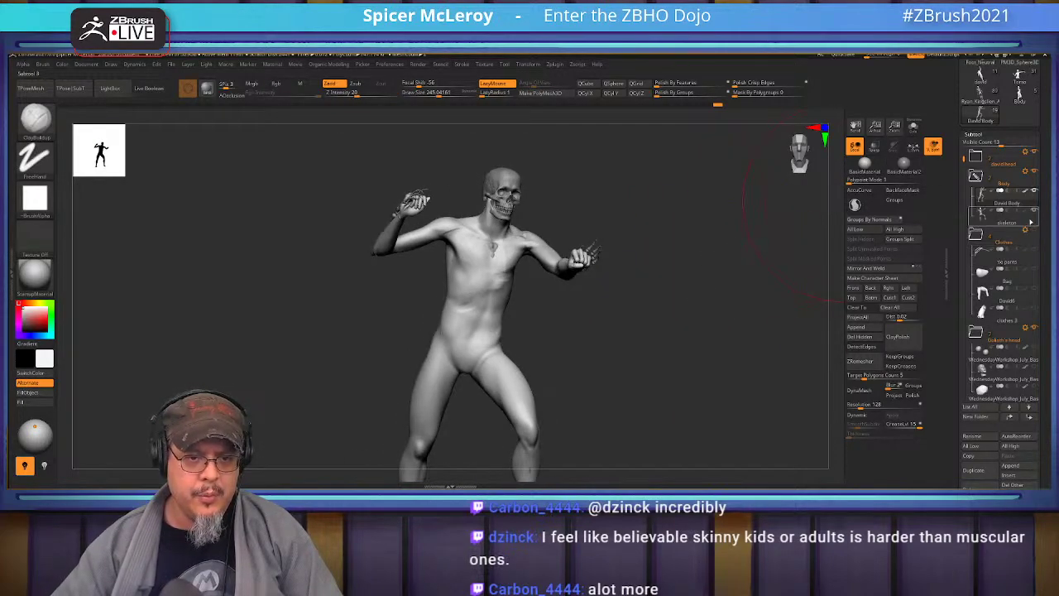
- Show all subtools again and examine the complete David statue with clothing, base and Goliath's head from several angles and distances
{"action": "key", "text": "shift"}
{"action": "left_click", "coordinate": [1034, 250], "text": "shift"}
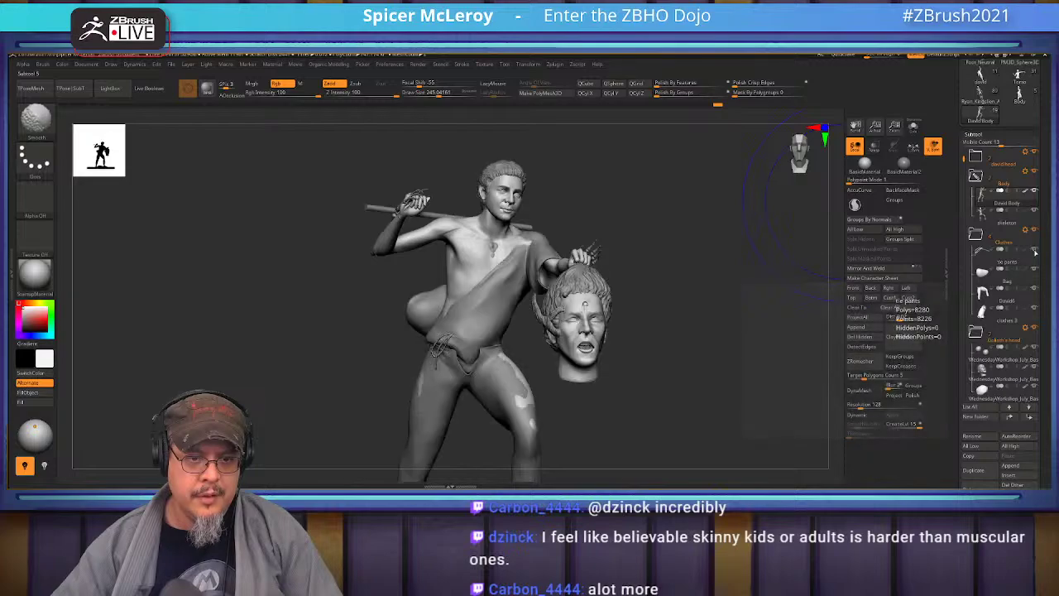
{"action": "mouse_move", "coordinate": [714, 253]}
{"action": "left_mouse_down", "text": "alt"}
{"action": "mouse_move", "coordinate": [706, 276]}
{"action": "mouse_move", "coordinate": [693, 270]}
{"action": "mouse_move", "coordinate": [707, 266]}
{"action": "left_mouse_up", "text": "alt"}
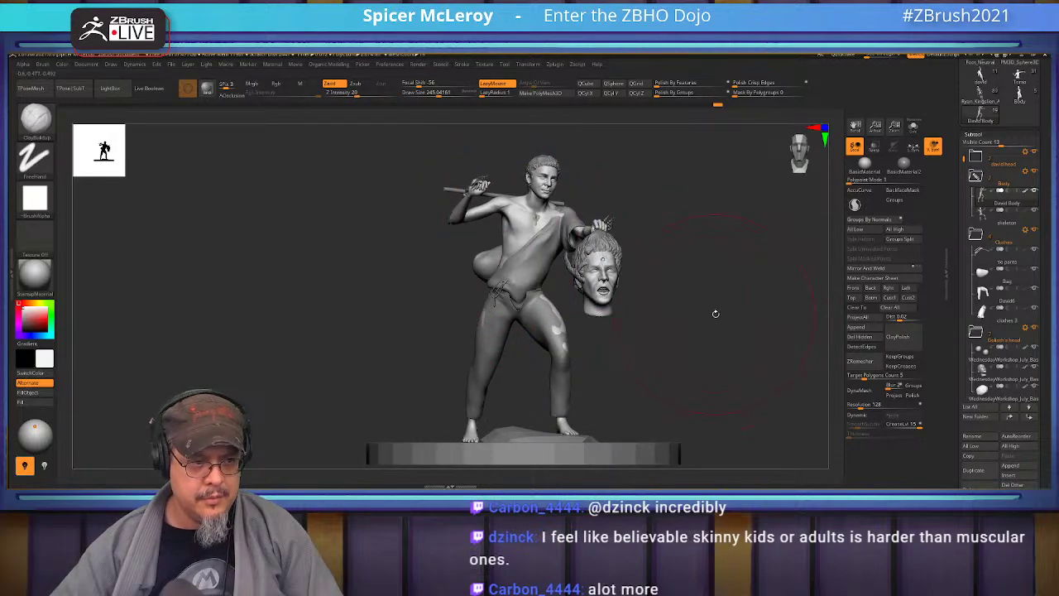
{"action": "left_click_drag", "start_coordinate": [731, 304], "coordinate": [719, 305]}
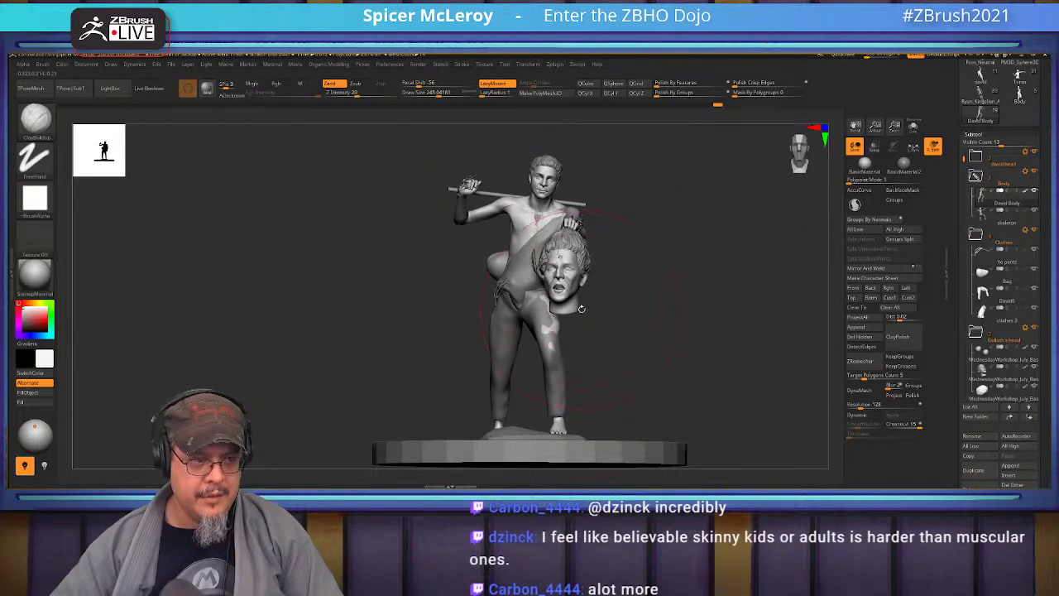
{"action": "mouse_move", "coordinate": [600, 309]}
{"action": "left_mouse_down"}
{"action": "mouse_move", "coordinate": [742, 303]}
{"action": "mouse_move", "coordinate": [726, 310]}
{"action": "mouse_move", "coordinate": [742, 310]}
{"action": "mouse_move", "coordinate": [738, 332]}
{"action": "mouse_move", "coordinate": [756, 333]}
{"action": "mouse_move", "coordinate": [722, 315]}
{"action": "mouse_move", "coordinate": [695, 329]}
{"action": "mouse_move", "coordinate": [636, 267]}
{"action": "mouse_move", "coordinate": [633, 295]}
{"action": "mouse_move", "coordinate": [667, 264]}
{"action": "mouse_move", "coordinate": [630, 284]}
{"action": "left_mouse_up"}
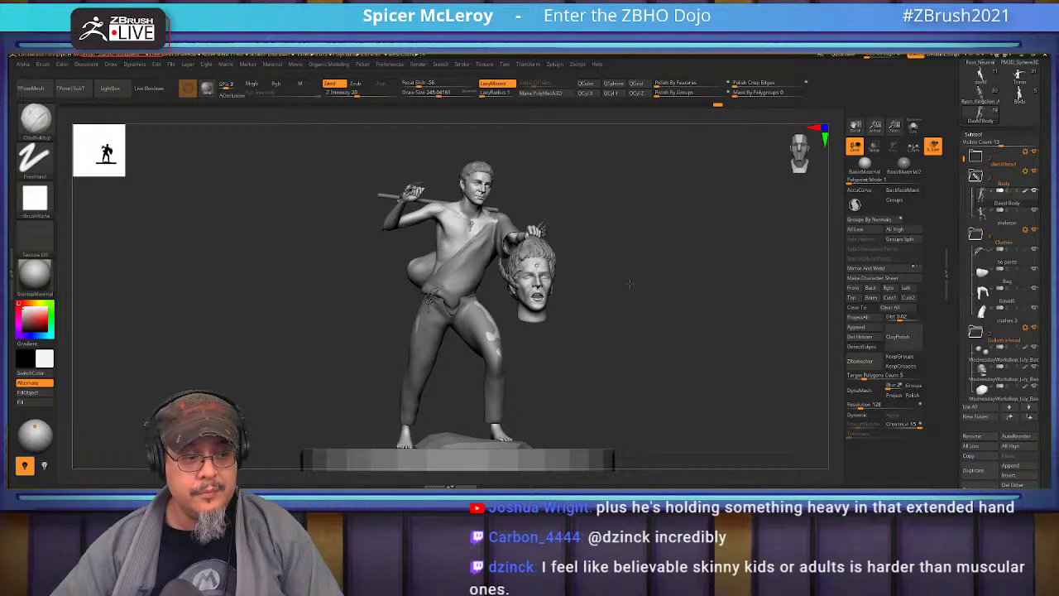
{"action": "left_click_drag", "start_coordinate": [631, 284], "coordinate": [692, 340], "text": "alt"}
{"action": "left_click_drag", "start_coordinate": [603, 245], "coordinate": [614, 323], "text": "alt"}
{"action": "mouse_move", "coordinate": [719, 266]}
{"action": "left_mouse_down"}
{"action": "mouse_move", "coordinate": [613, 252]}
{"action": "mouse_move", "coordinate": [614, 277]}
{"action": "mouse_move", "coordinate": [703, 291]}
{"action": "mouse_move", "coordinate": [711, 319]}
{"action": "mouse_move", "coordinate": [712, 280]}
{"action": "mouse_move", "coordinate": [673, 222]}
{"action": "mouse_move", "coordinate": [690, 241]}
{"action": "mouse_move", "coordinate": [690, 227]}
{"action": "mouse_move", "coordinate": [747, 250]}
{"action": "mouse_move", "coordinate": [724, 265]}
{"action": "mouse_move", "coordinate": [716, 230]}
{"action": "mouse_move", "coordinate": [749, 253]}
{"action": "mouse_move", "coordinate": [773, 305]}
{"action": "mouse_move", "coordinate": [685, 192]}
{"action": "left_mouse_up"}
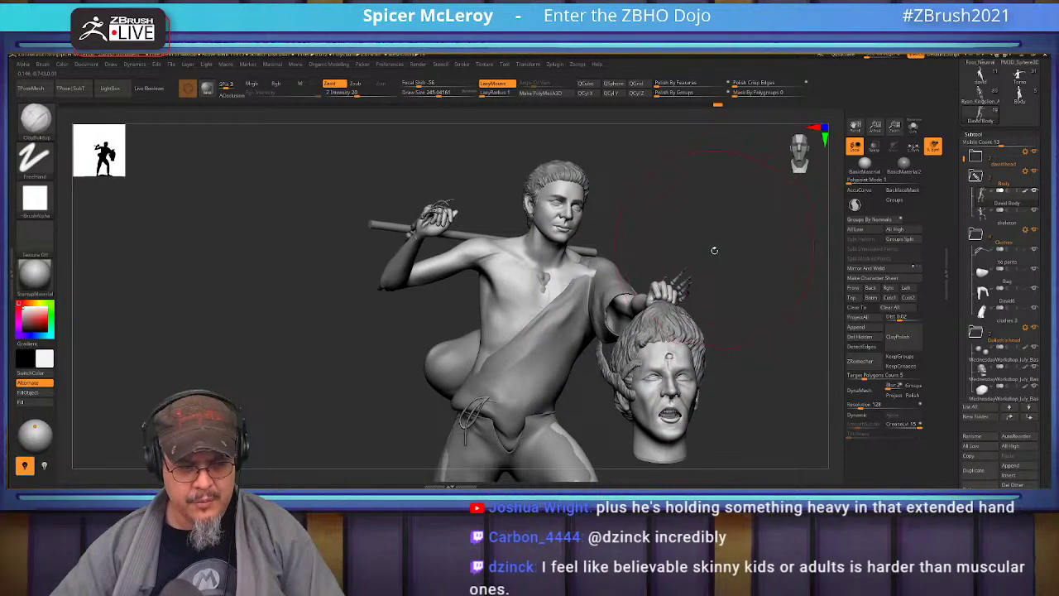
{"action": "left_click_drag", "start_coordinate": [699, 251], "coordinate": [649, 256]}
{"action": "left_click_drag", "start_coordinate": [611, 293], "coordinate": [675, 302]}
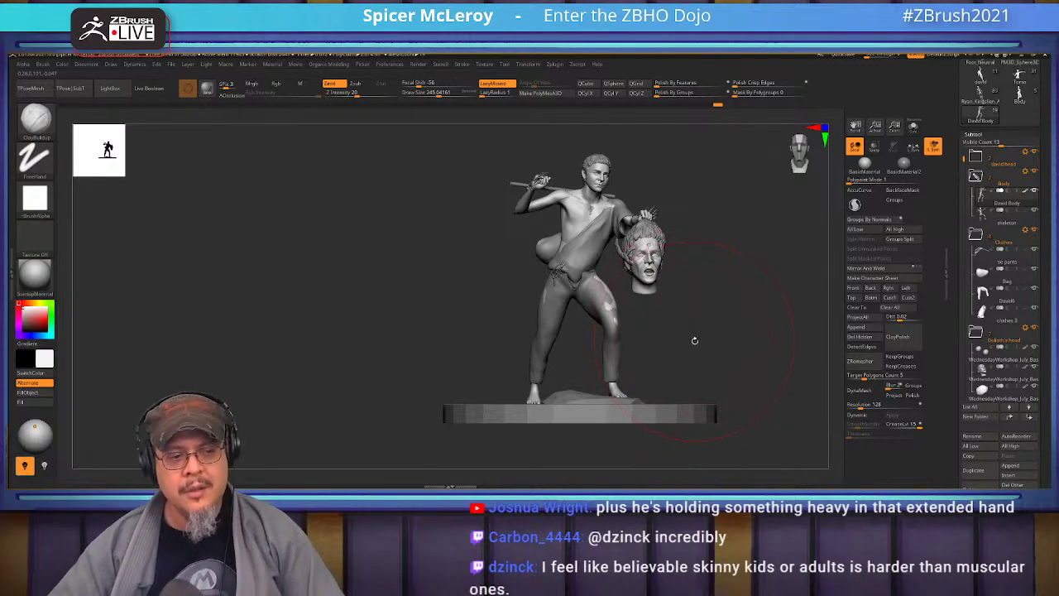
{"action": "left_click_drag", "start_coordinate": [718, 329], "coordinate": [718, 328]}
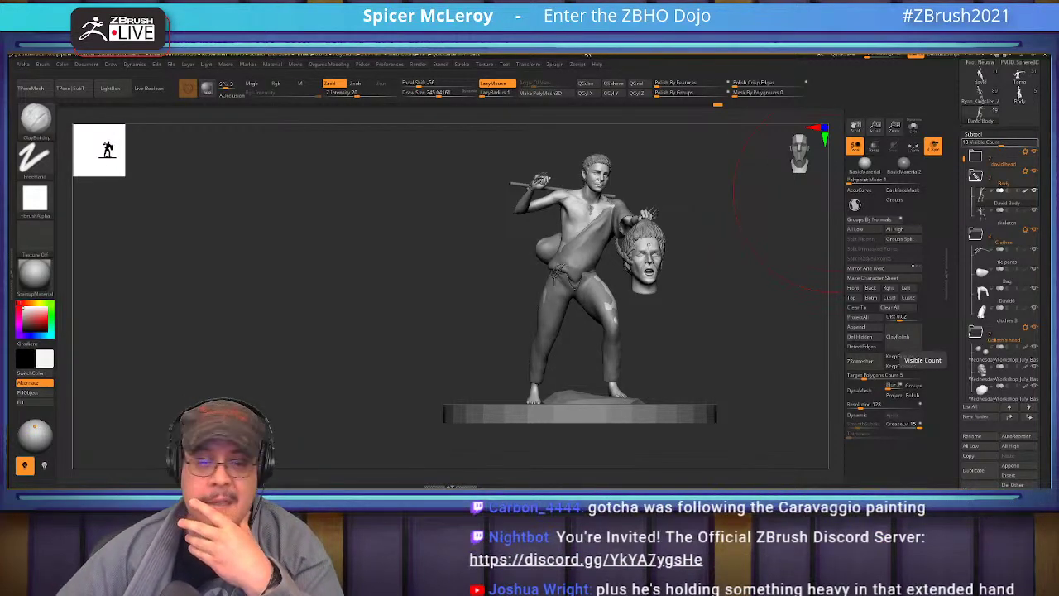
- Switch to Chrome, bring the Frank Frazetta image search into the main window, browse the results and preview The Tempest oil painting
{"action": "key", "text": "alt+Tab"}
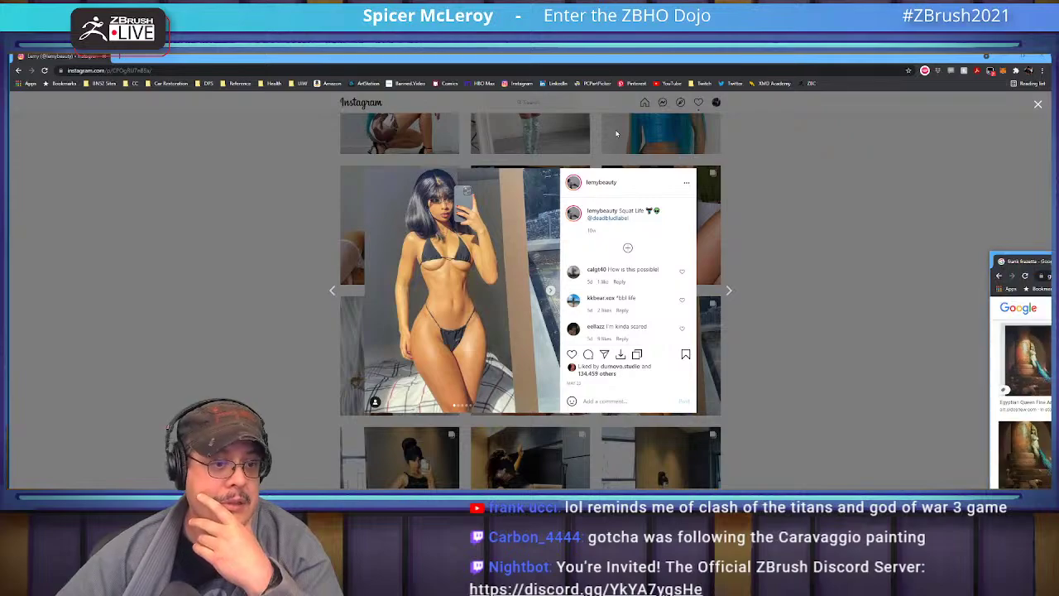
{"action": "left_click_drag", "start_coordinate": [1034, 260], "coordinate": [352, 58]}
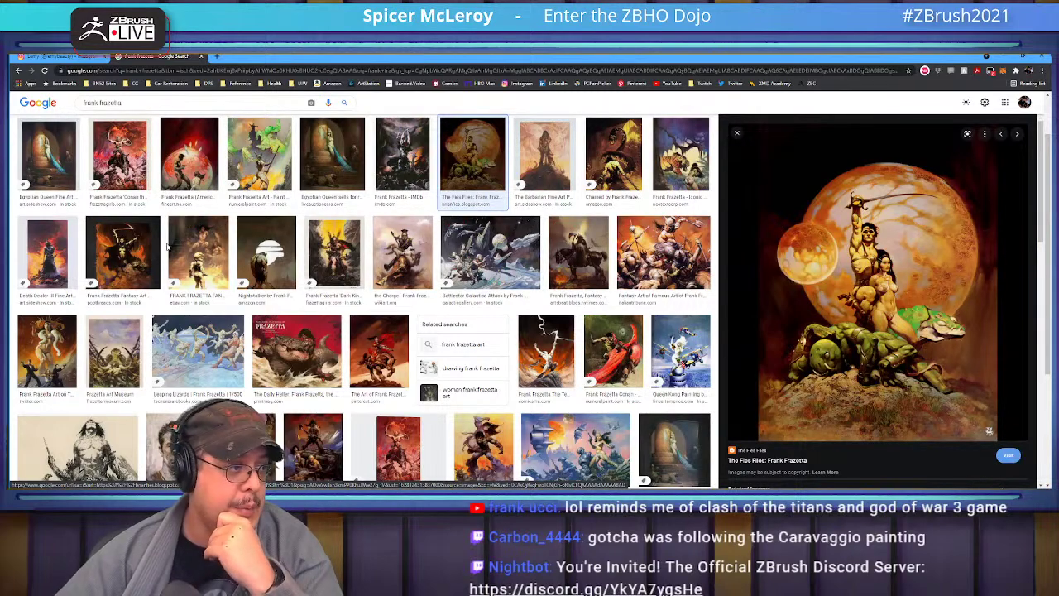
{"action": "scroll", "coordinate": [125, 338], "scroll_direction": "down", "scroll_amount": 1}
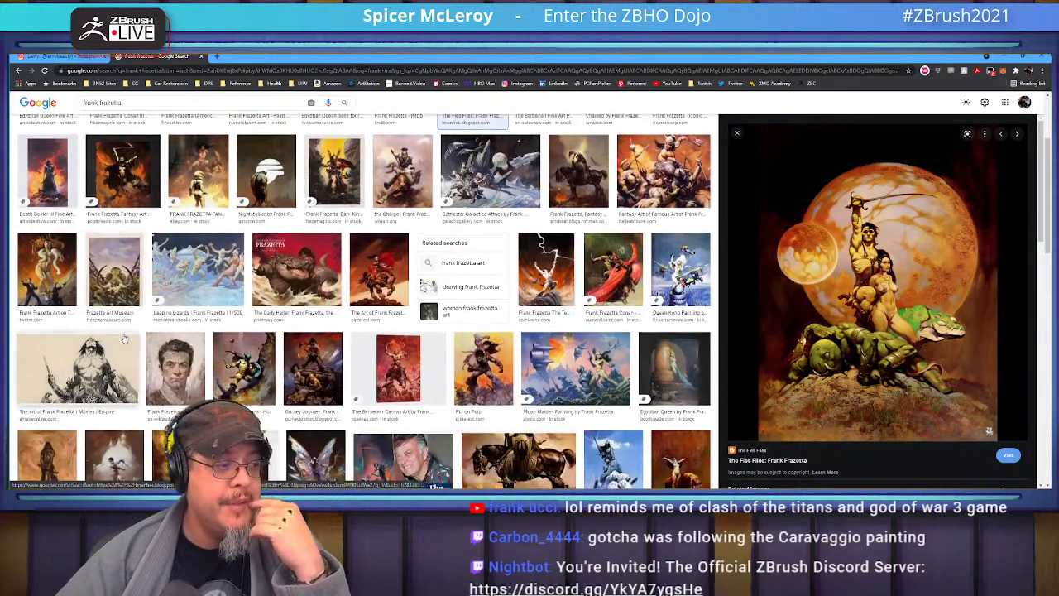
{"action": "scroll", "coordinate": [124, 337], "scroll_direction": "down", "scroll_amount": 1}
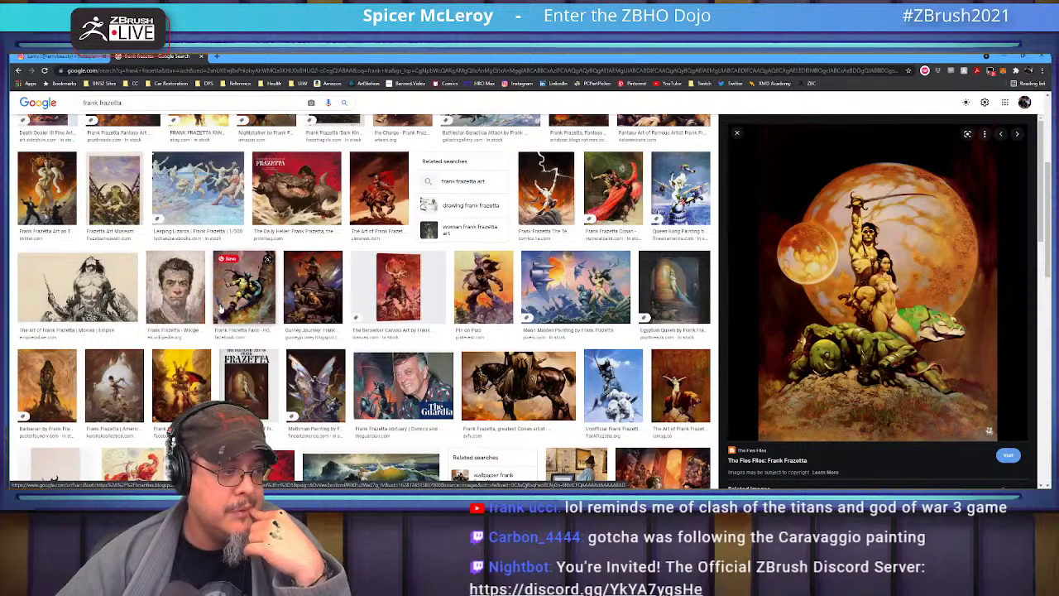
{"action": "scroll", "coordinate": [221, 308], "scroll_direction": "down", "scroll_amount": 1}
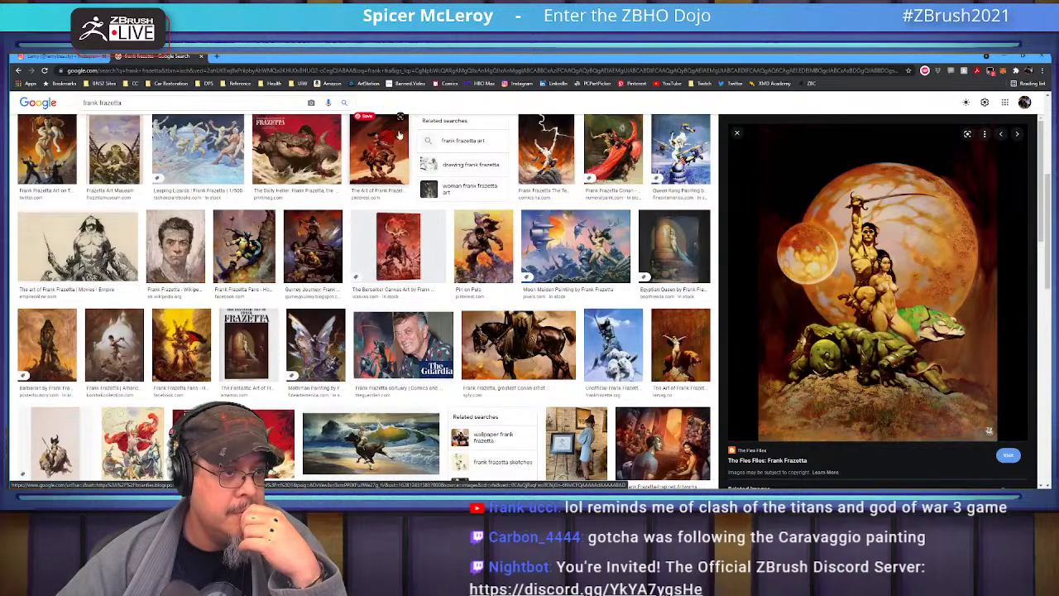
{"action": "left_click", "coordinate": [553, 156]}
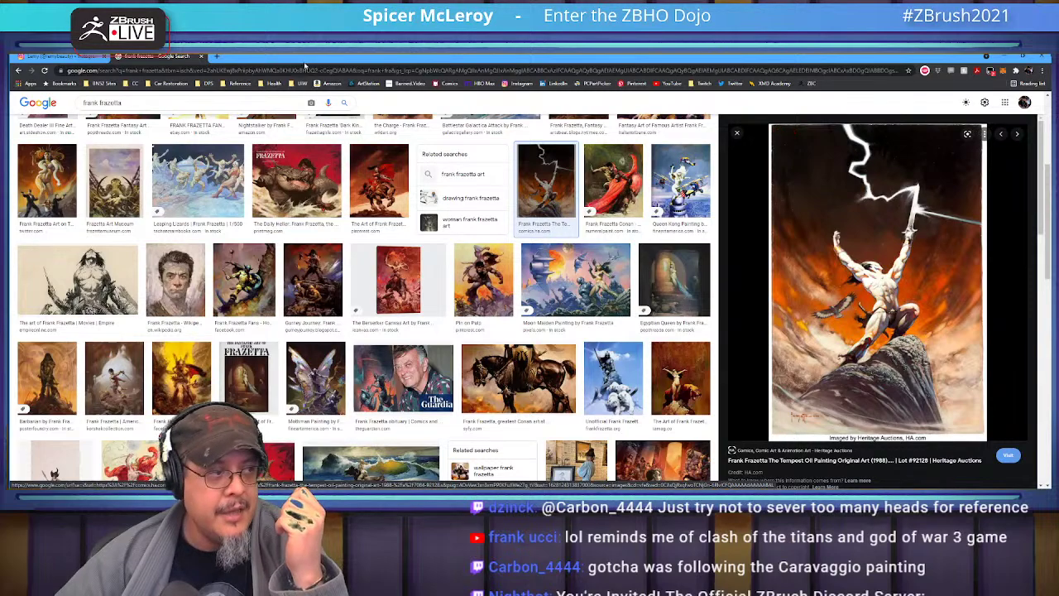
- Return to ZBrush and view the posed David statue from the front and up close
{"action": "key", "text": "alt+Tab"}
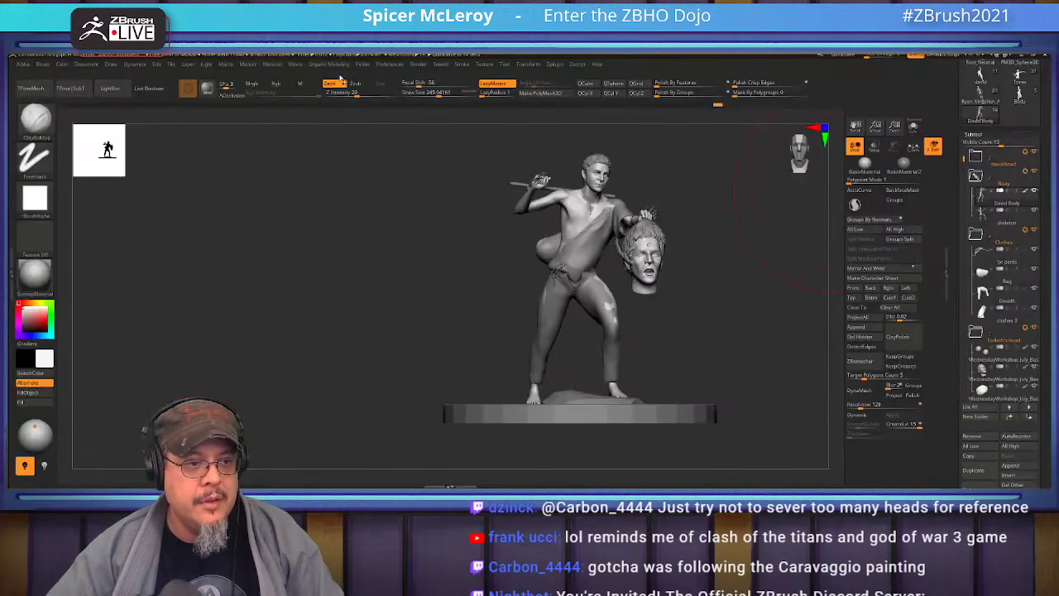
{"action": "mouse_move", "coordinate": [746, 349]}
{"action": "left_mouse_down"}
{"action": "mouse_move", "coordinate": [728, 345]}
{"action": "mouse_move", "coordinate": [733, 305]}
{"action": "mouse_move", "coordinate": [697, 276]}
{"action": "mouse_move", "coordinate": [680, 281]}
{"action": "mouse_move", "coordinate": [681, 317]}
{"action": "mouse_move", "coordinate": [667, 314]}
{"action": "left_mouse_up"}
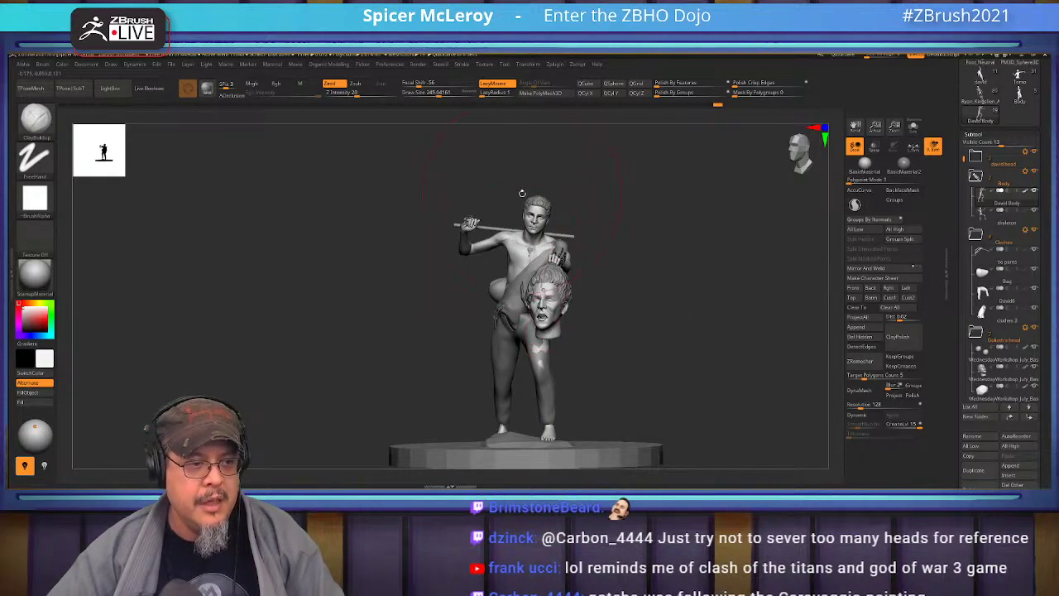
{"action": "mouse_move", "coordinate": [662, 263]}
{"action": "left_mouse_down", "text": "alt"}
{"action": "mouse_move", "coordinate": [713, 339]}
{"action": "mouse_move", "coordinate": [700, 268]}
{"action": "mouse_move", "coordinate": [684, 300]}
{"action": "left_mouse_up", "text": "alt"}
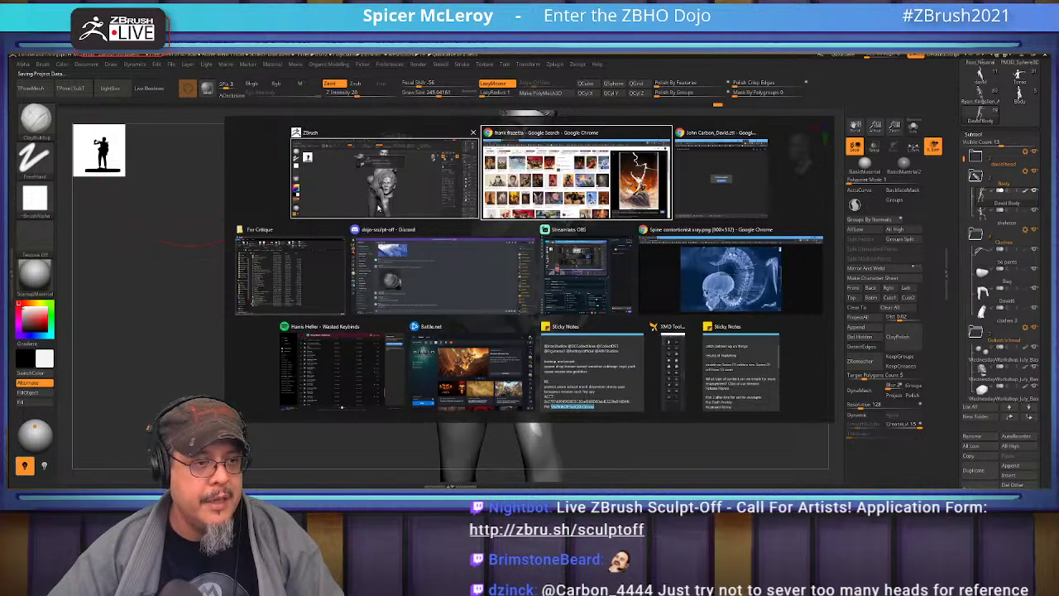
- Switch back to Chrome and look through more of the Frank Frazetta image results
{"action": "key", "text": "alt+Tab"}
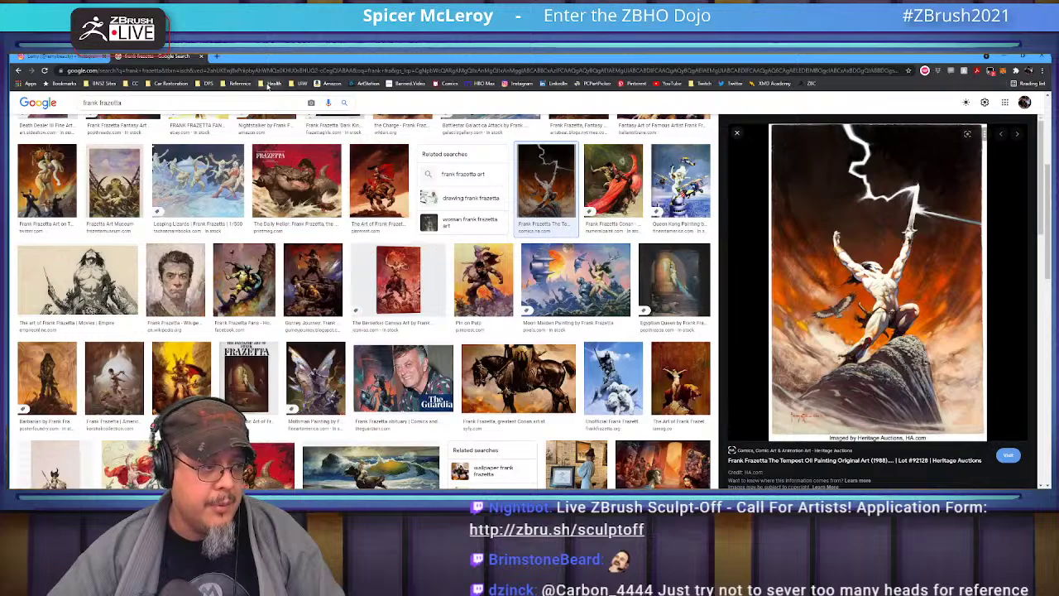
{"action": "scroll", "coordinate": [609, 389], "scroll_direction": "down", "scroll_amount": 3}
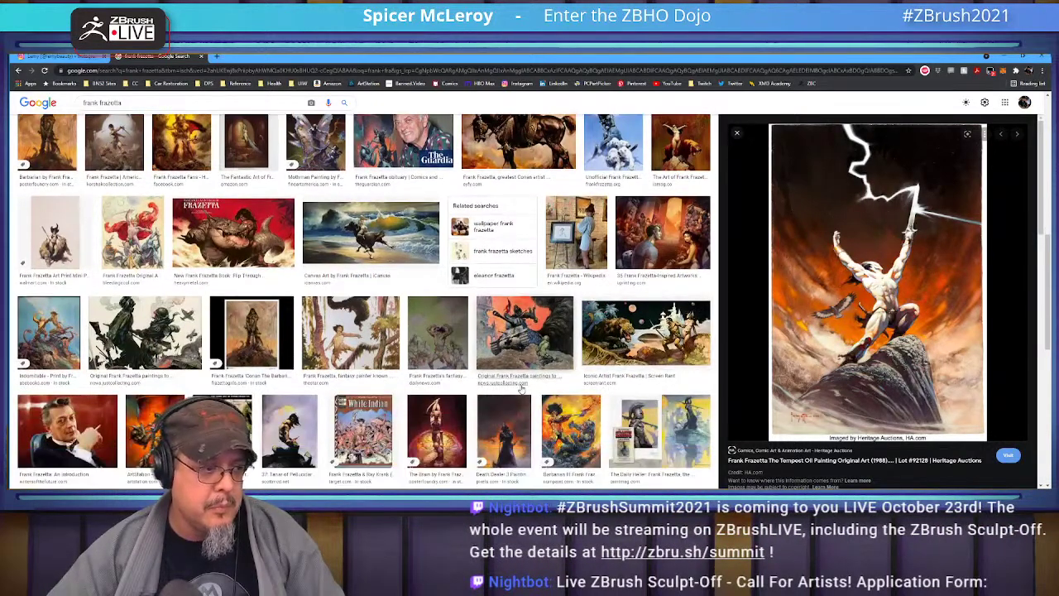
{"action": "scroll", "coordinate": [571, 389], "scroll_direction": "up", "scroll_amount": 10}
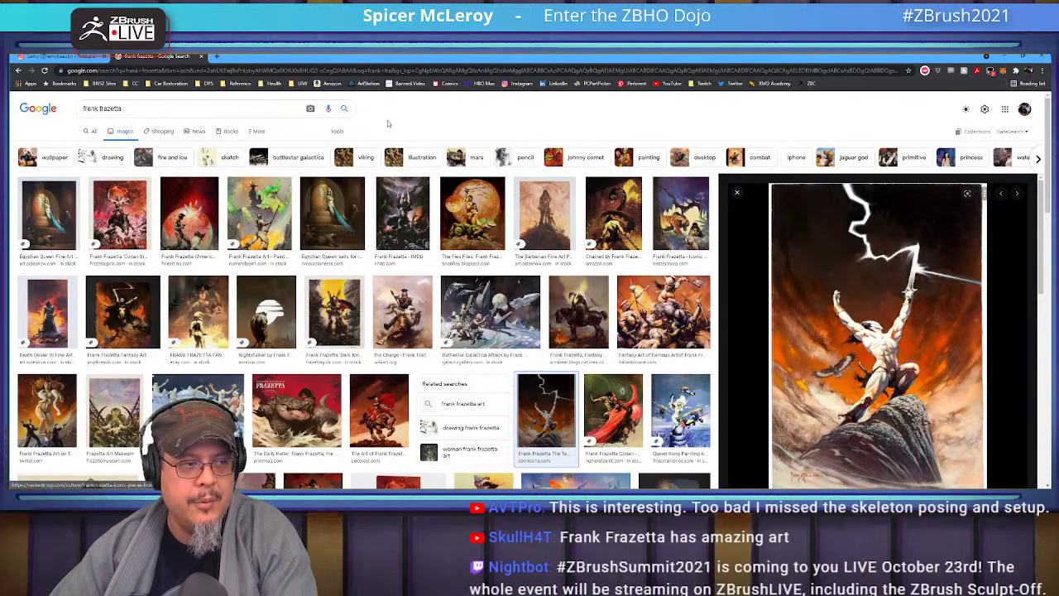
- Search the web for "caravaggio goliath" in a new browser tab and show the image results
{"action": "mouse_move", "coordinate": [22, 186]}
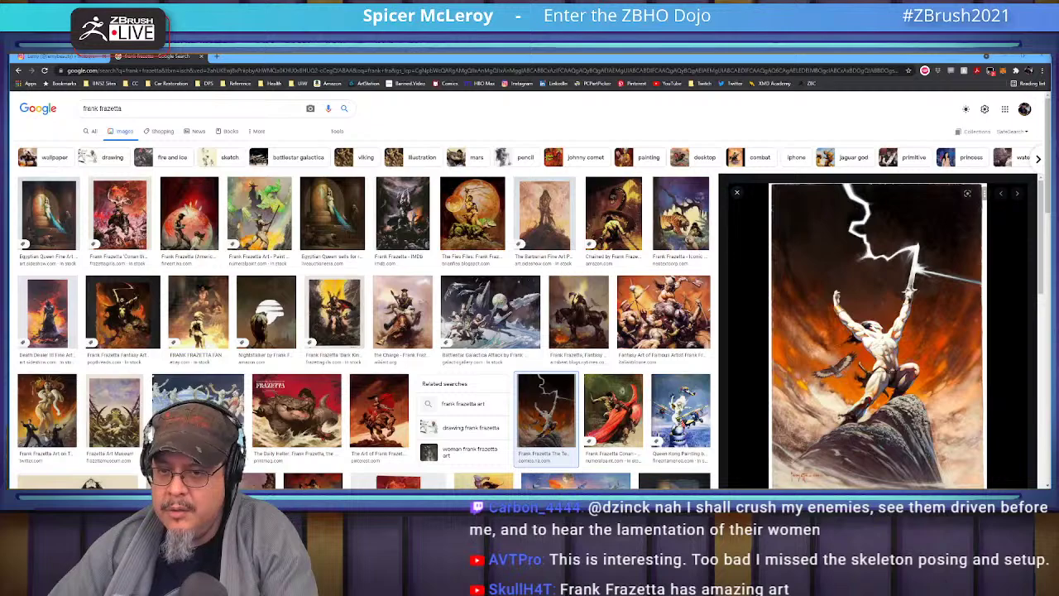
{"action": "left_click", "coordinate": [216, 56]}
{"action": "type", "text": "cara"}
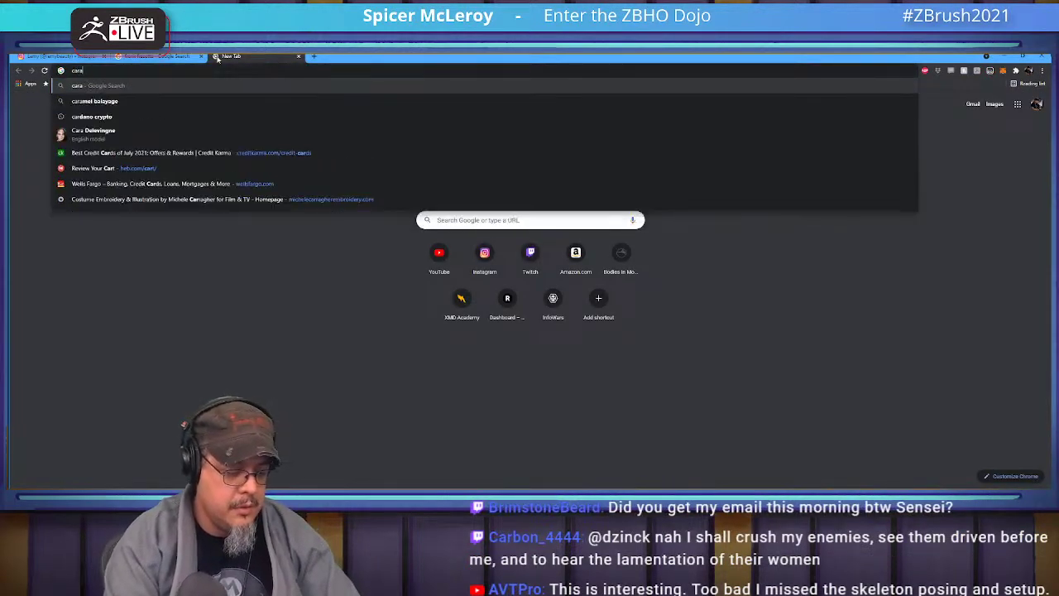
{"action": "type", "text": "va"}
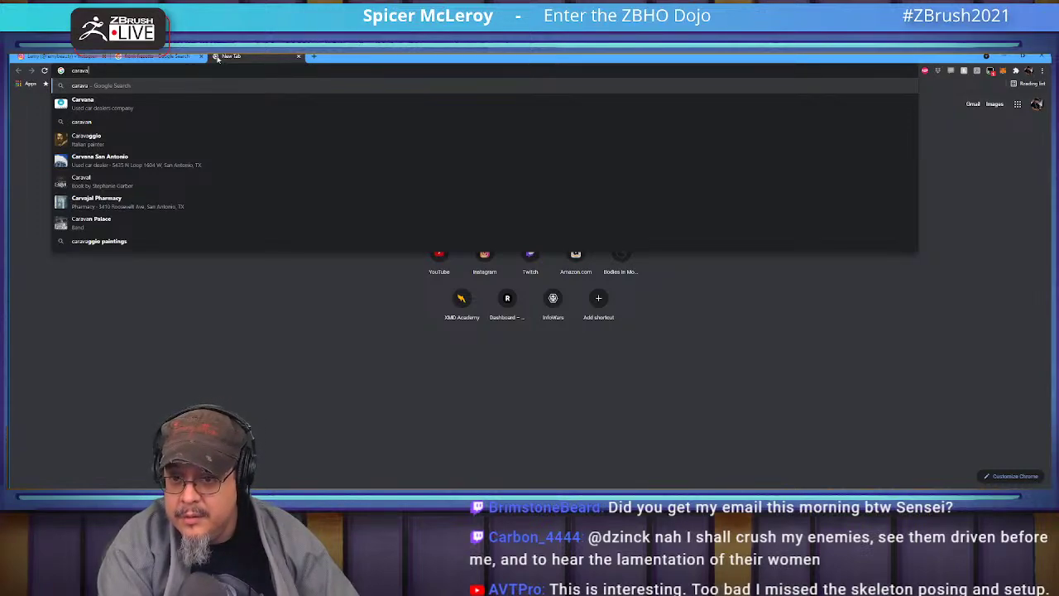
{"action": "type", "text": "ggio"}
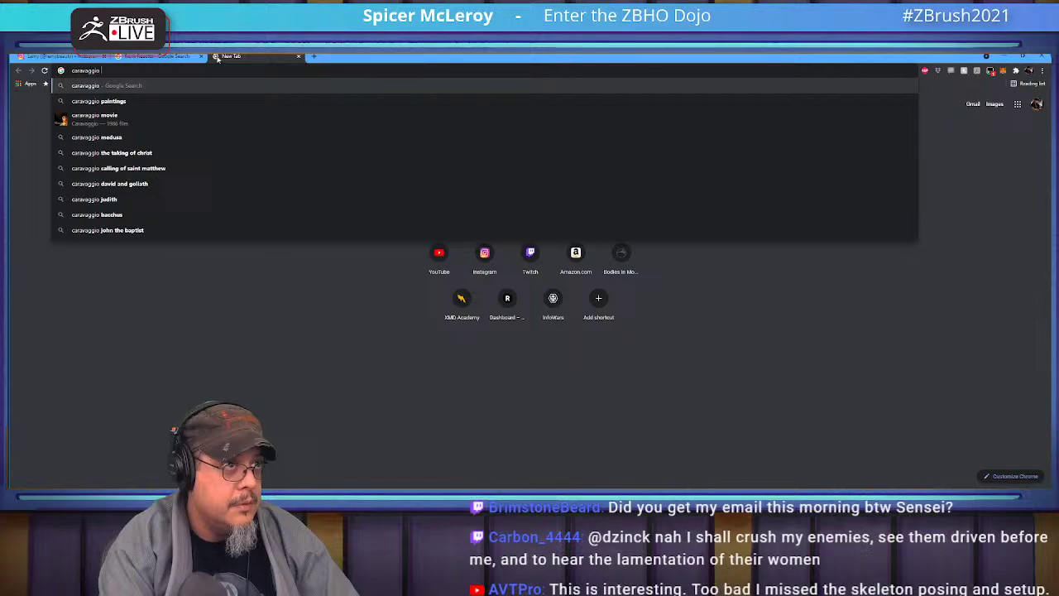
{"action": "type", "text": " golia"}
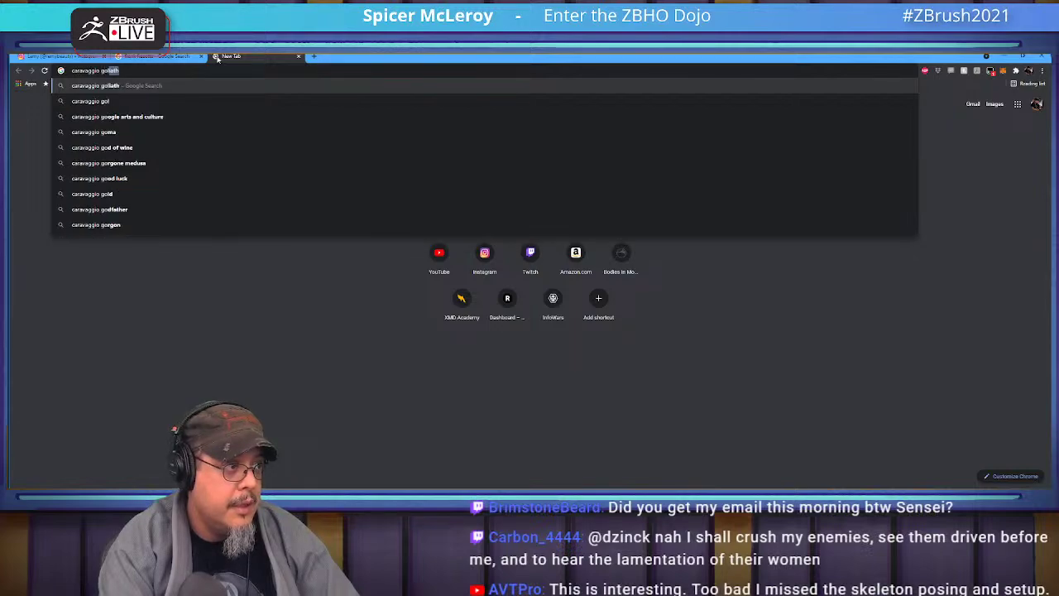
{"action": "type", "text": "th"}
{"action": "key", "text": "Return"}
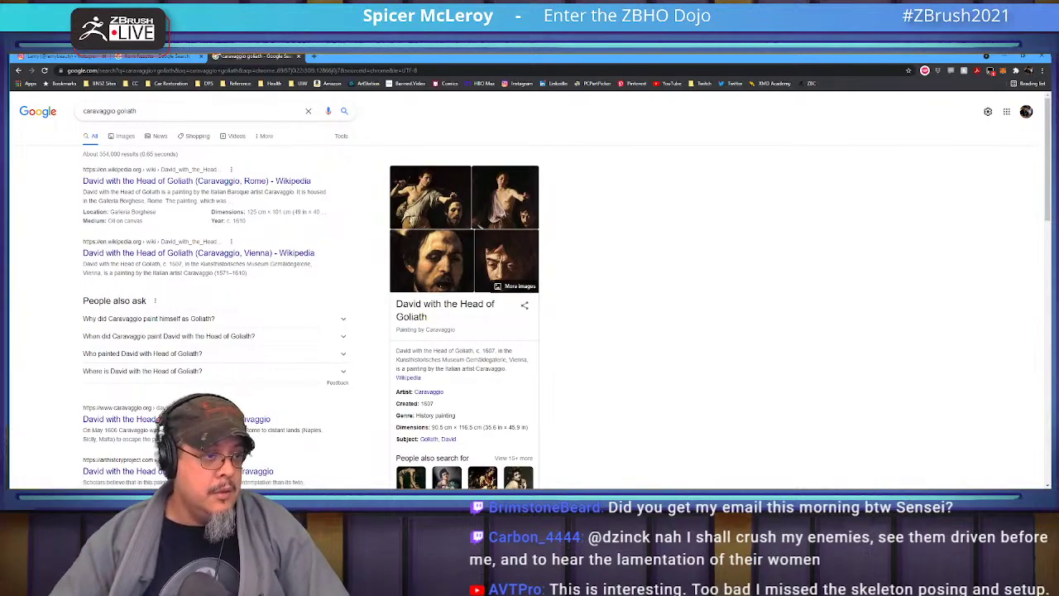
{"action": "left_click", "coordinate": [125, 135]}
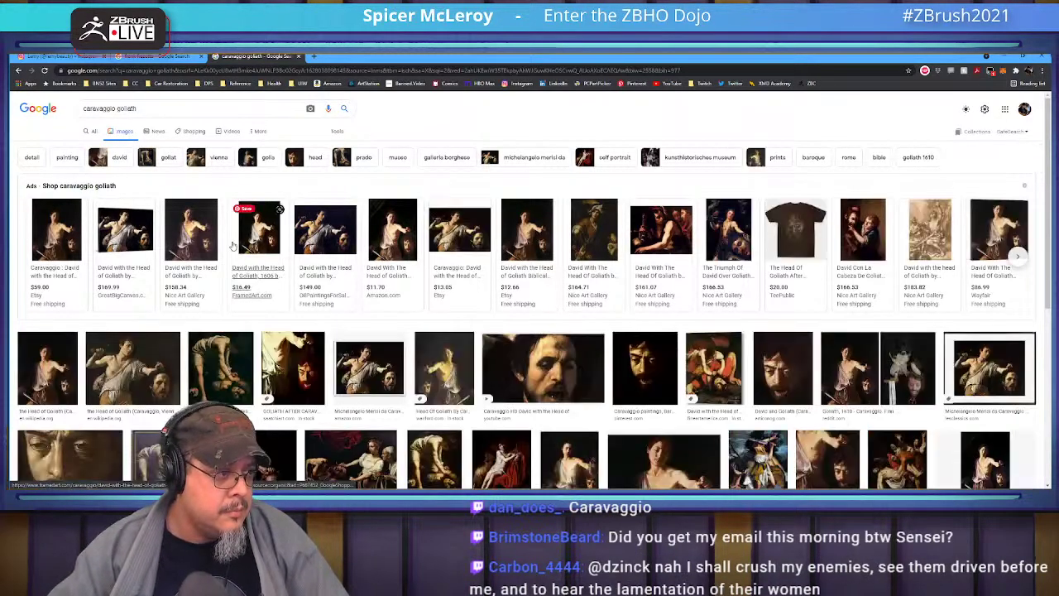
- Find the Rome version of Caravaggio's David with the Head of Goliath, view it enlarged on Wikipedia and close that page
{"action": "scroll", "coordinate": [420, 277], "scroll_direction": "down", "scroll_amount": 3}
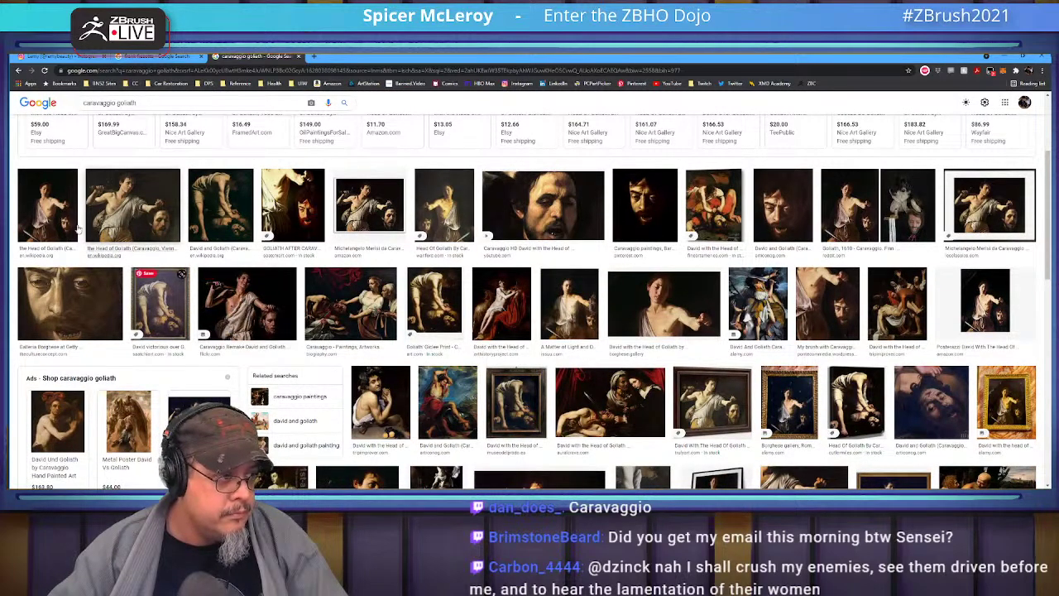
{"action": "left_click", "coordinate": [42, 211]}
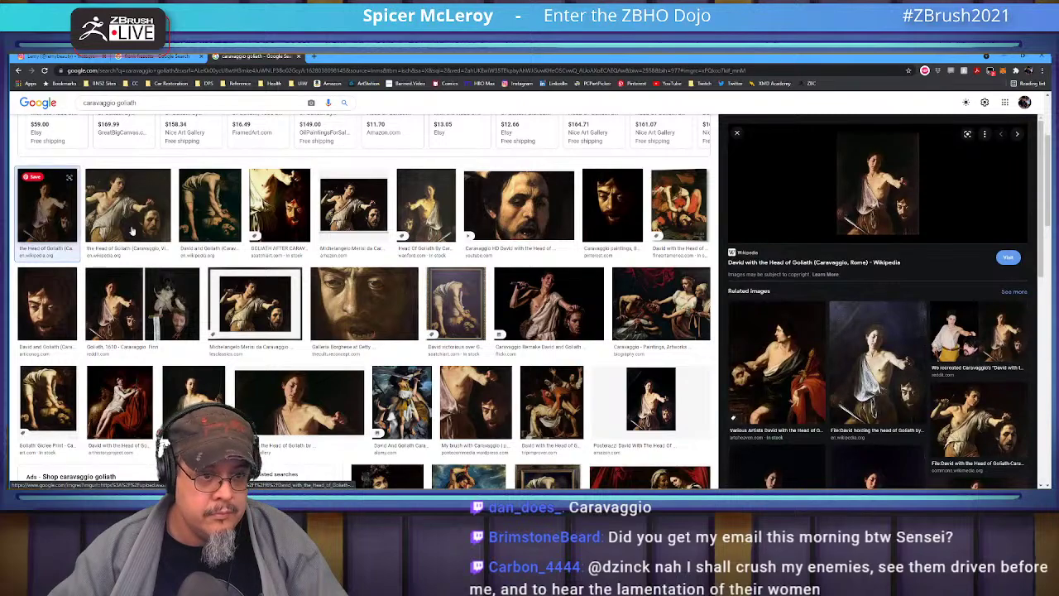
{"action": "left_click", "coordinate": [879, 197]}
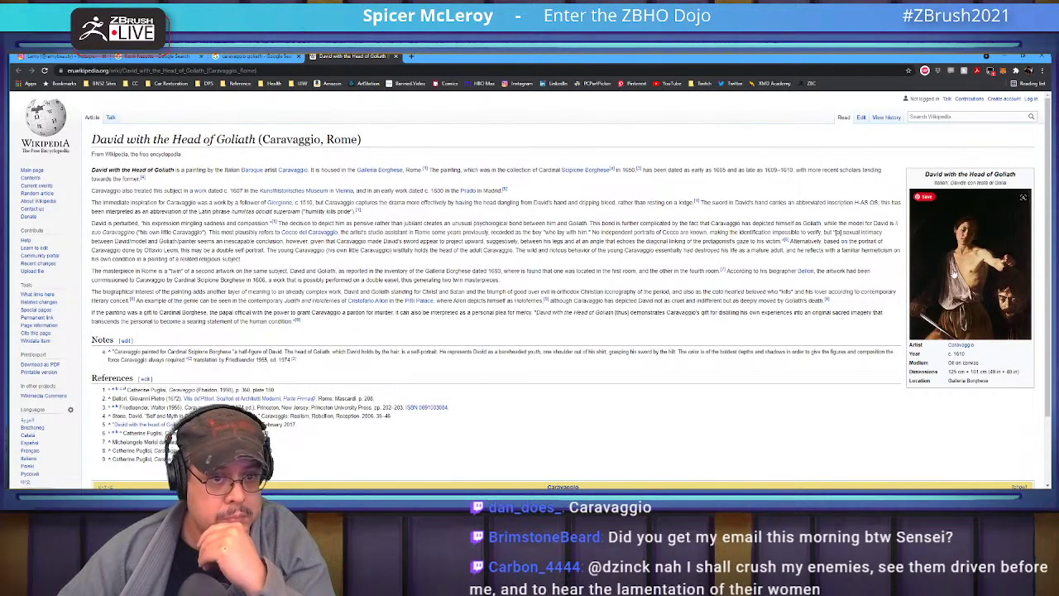
{"action": "left_click", "coordinate": [953, 273]}
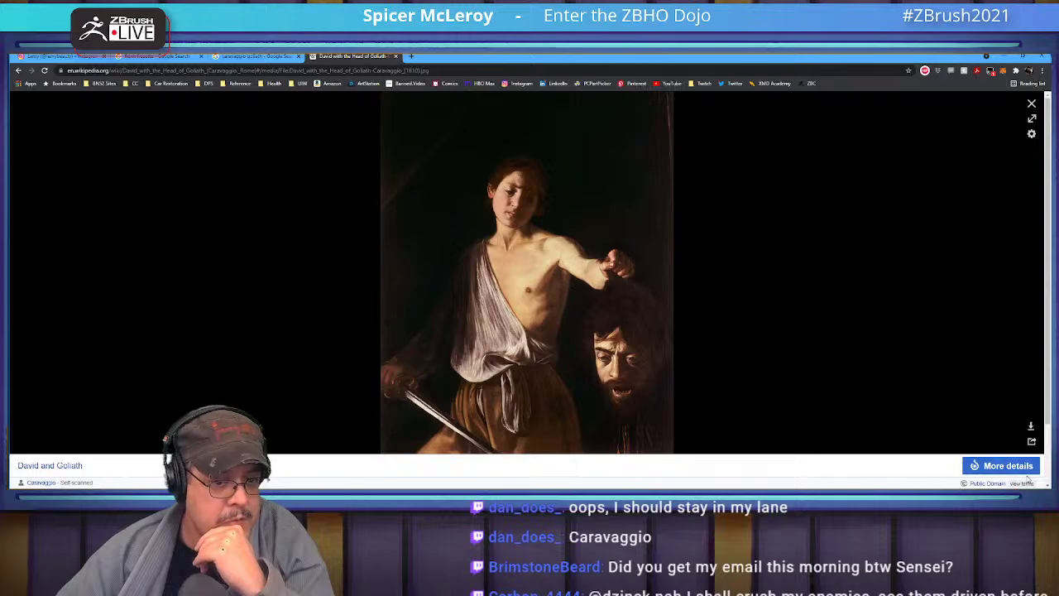
{"action": "left_click", "coordinate": [397, 57]}
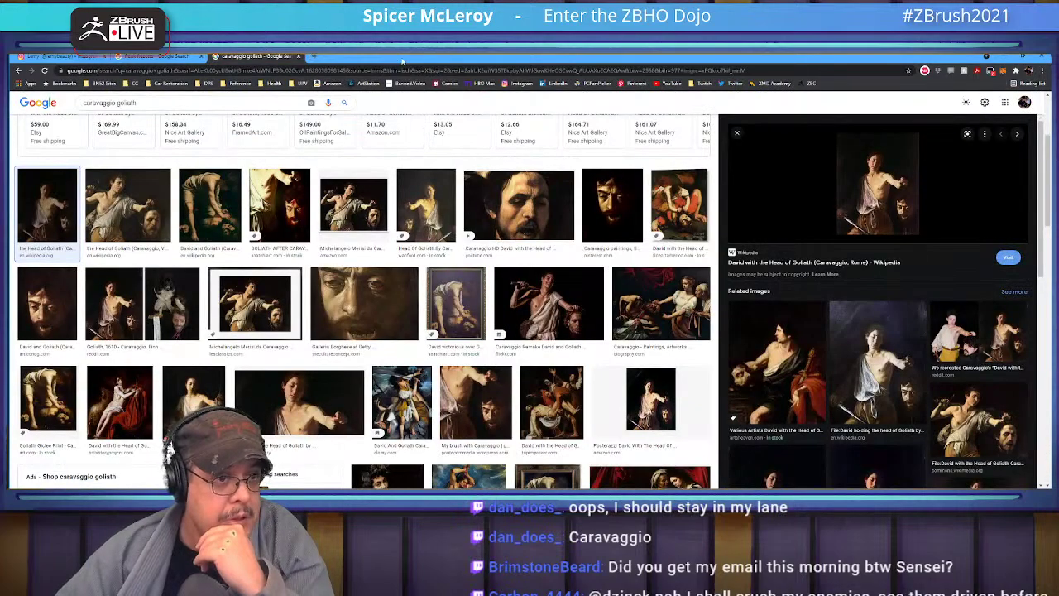
- Open the previewed Caravaggio painting as a standalone image in a new tab, view it and close the tab
{"action": "right_click", "coordinate": [883, 171]}
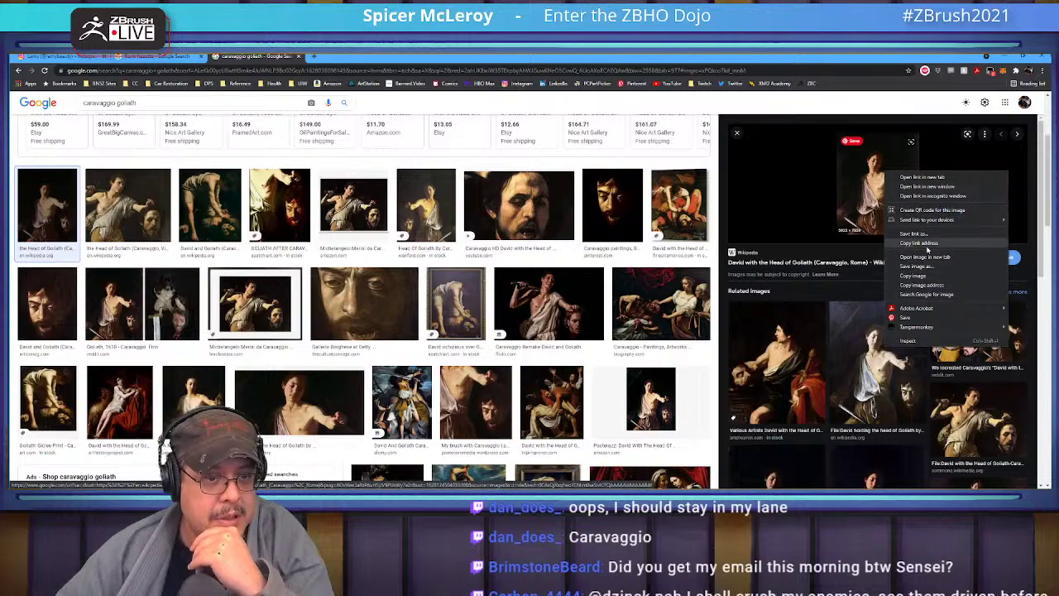
{"action": "left_click", "coordinate": [925, 258]}
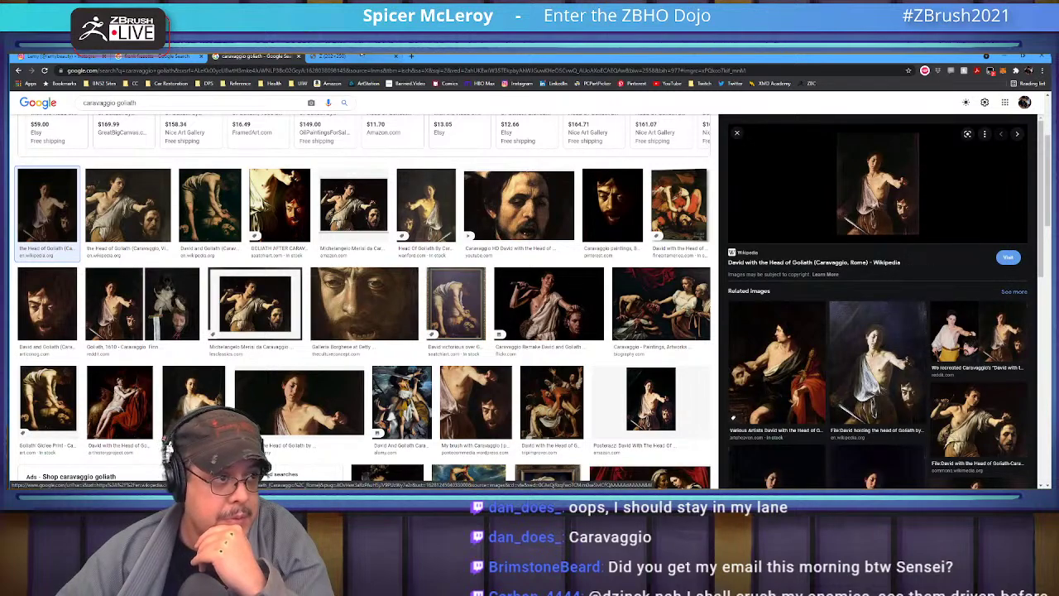
{"action": "left_click", "coordinate": [361, 55]}
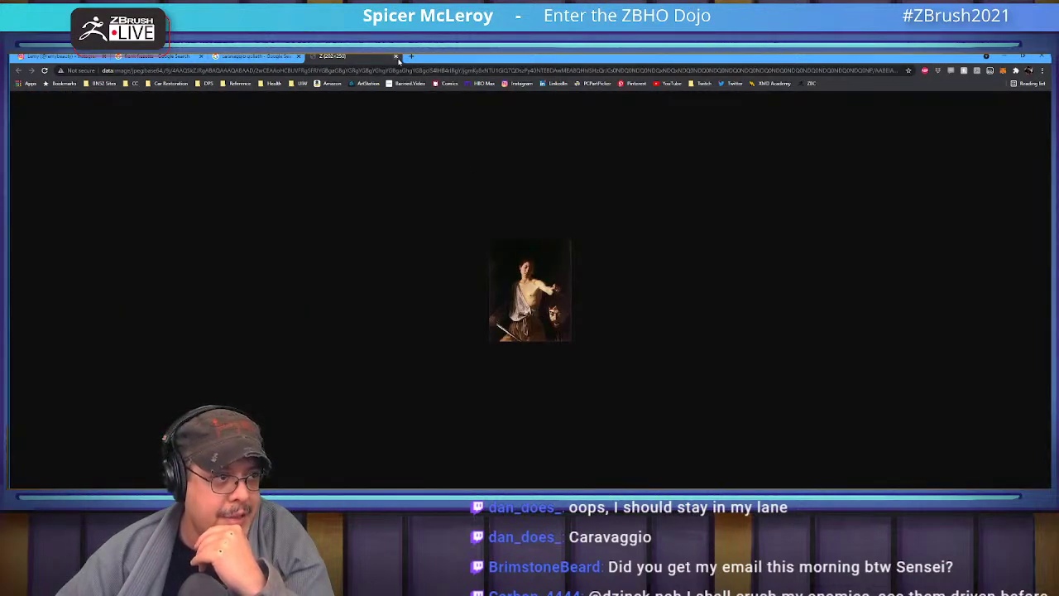
{"action": "left_click", "coordinate": [396, 56]}
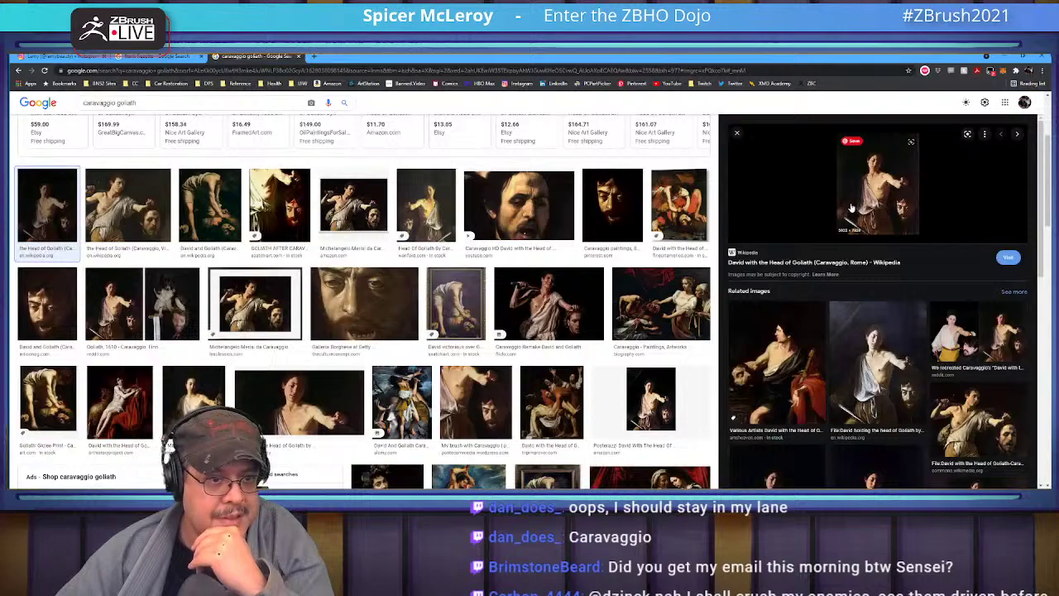
- Preview the related image of David holding Goliath's head (Rome), open it full size in a new tab and return to the image results
{"action": "left_click", "coordinate": [870, 352]}
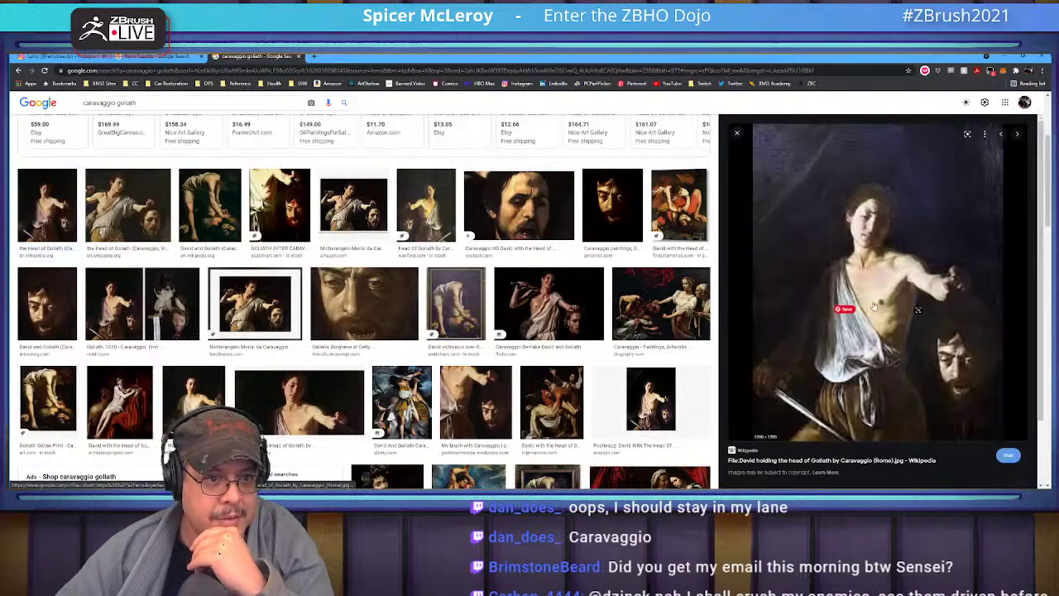
{"action": "right_click", "coordinate": [885, 346]}
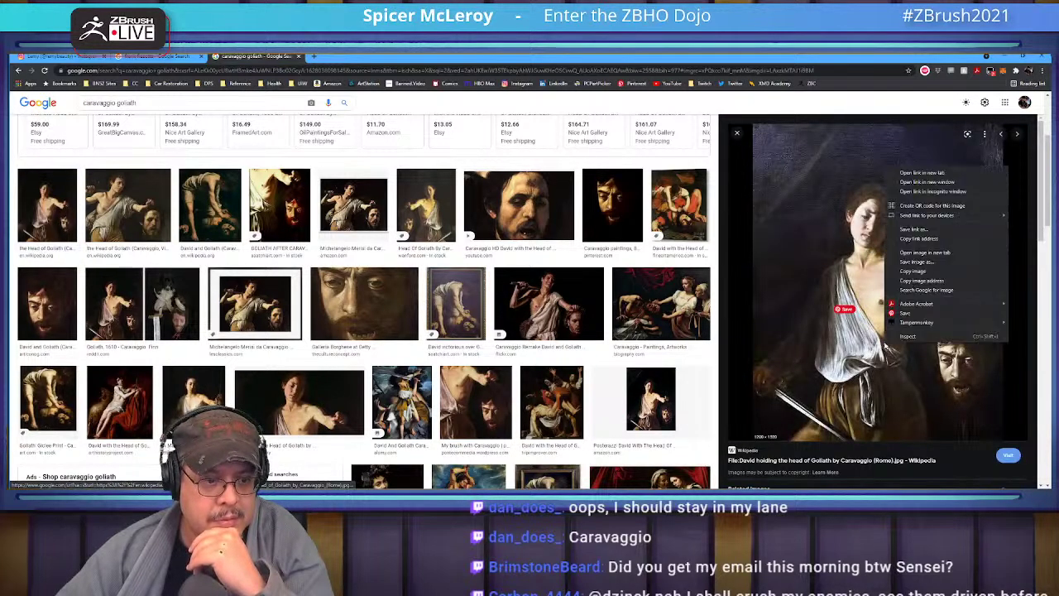
{"action": "left_click", "coordinate": [943, 253]}
{"action": "left_click", "coordinate": [317, 56]}
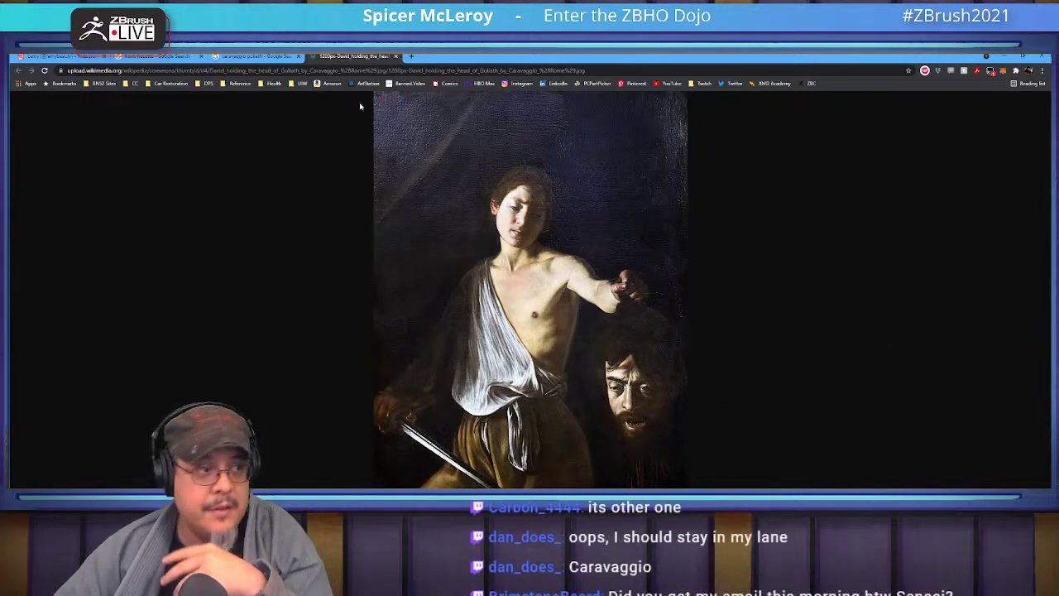
{"action": "left_click", "coordinate": [257, 56]}
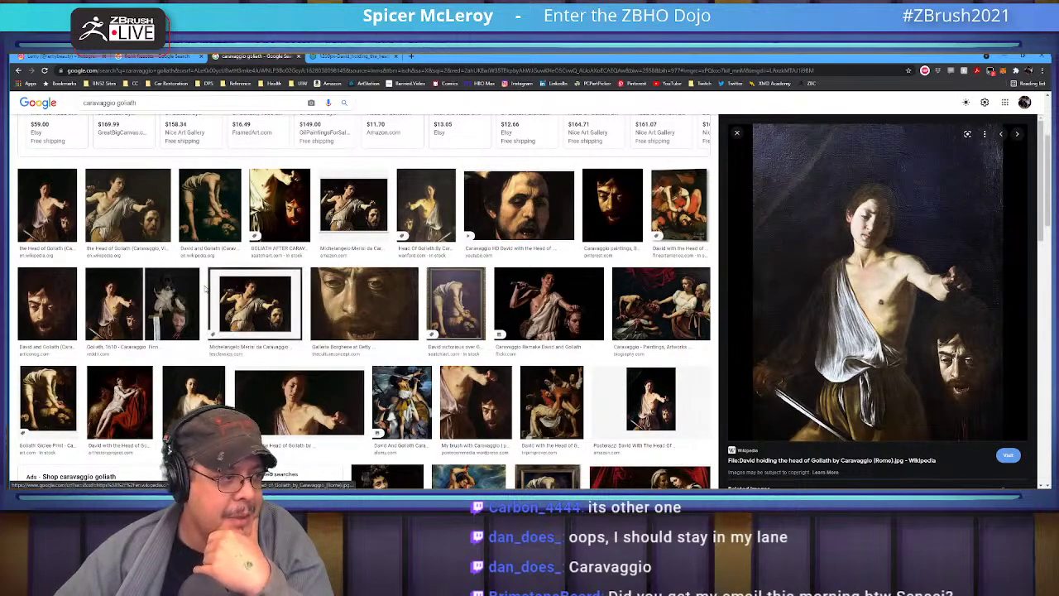
- Find the framed David With The Head Of Goliath print further down the results, view its Truly Art product page and close that page
{"action": "scroll", "coordinate": [361, 355], "scroll_direction": "down", "scroll_amount": 3}
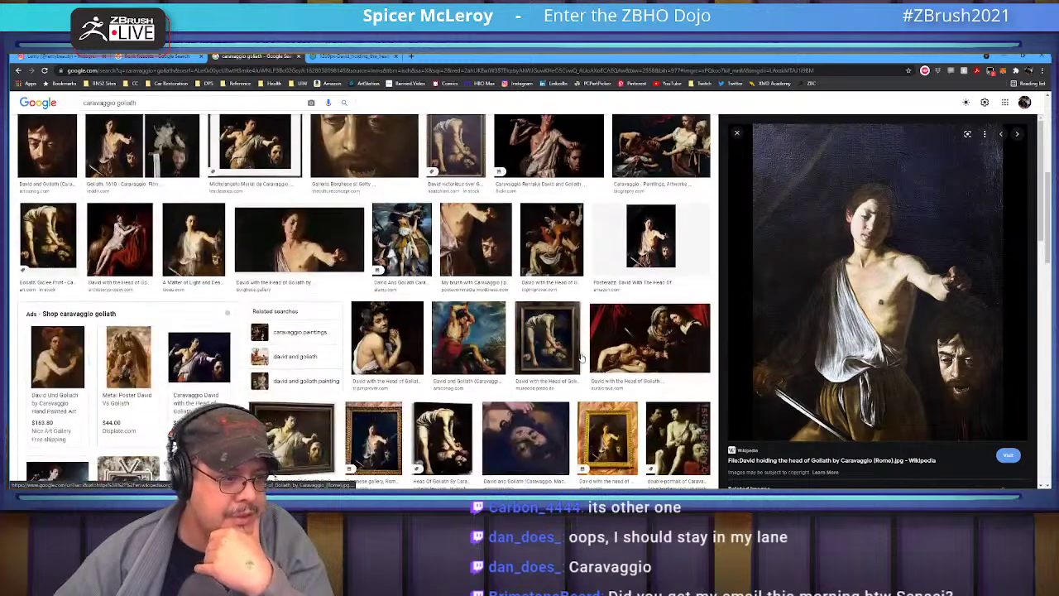
{"action": "scroll", "coordinate": [360, 362], "scroll_direction": "down", "scroll_amount": 3}
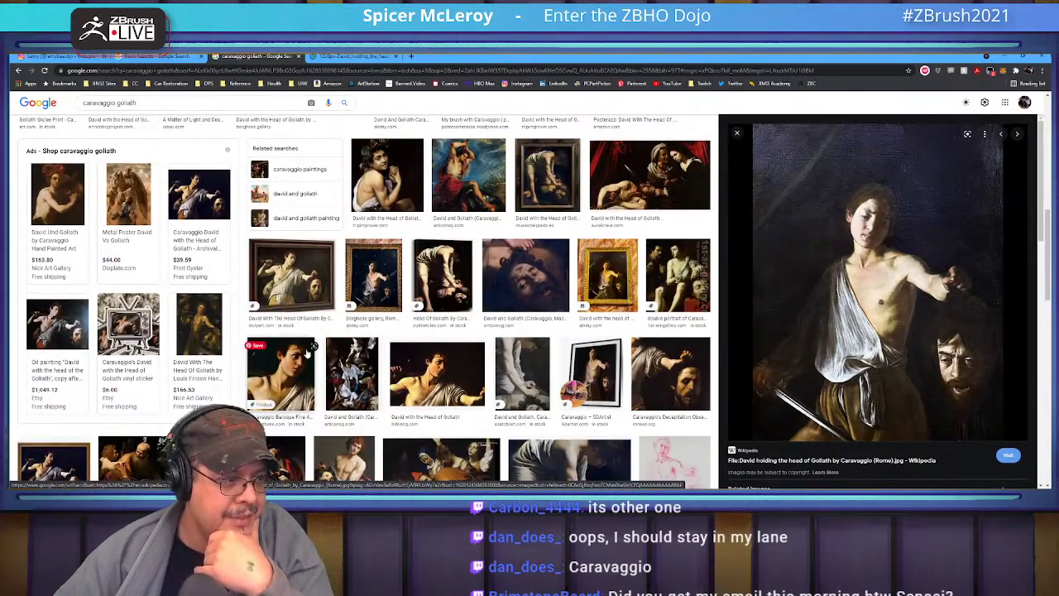
{"action": "left_click", "coordinate": [303, 281]}
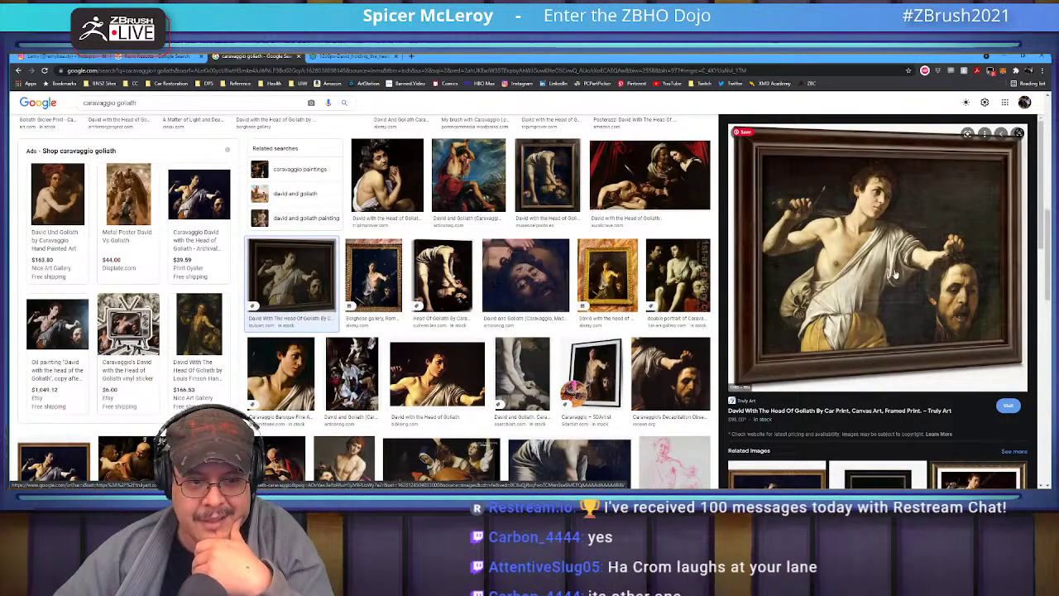
{"action": "left_click", "coordinate": [861, 296]}
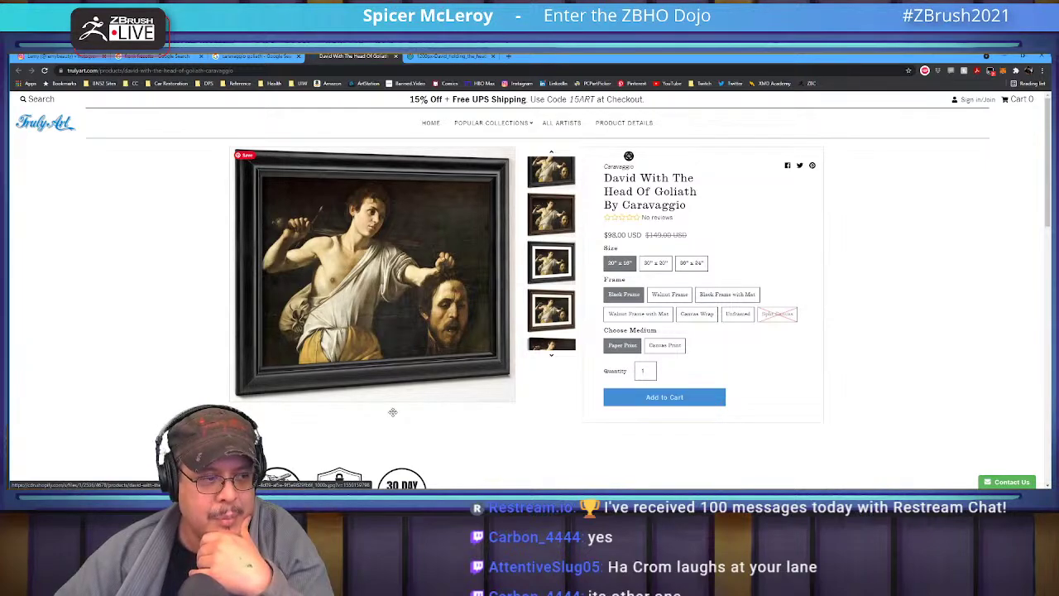
{"action": "left_click", "coordinate": [339, 176]}
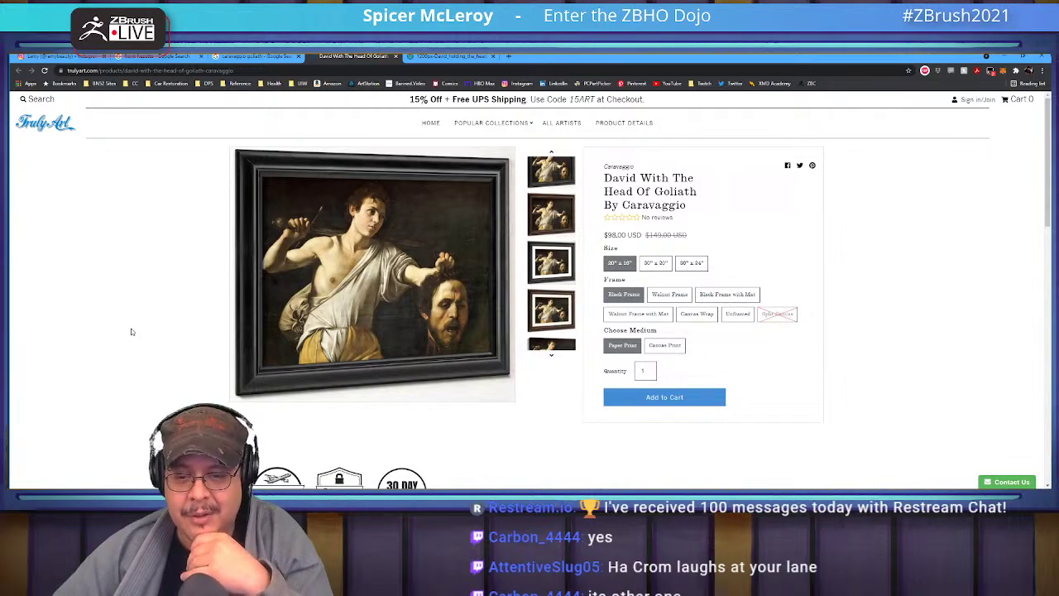
{"action": "left_click", "coordinate": [396, 56]}
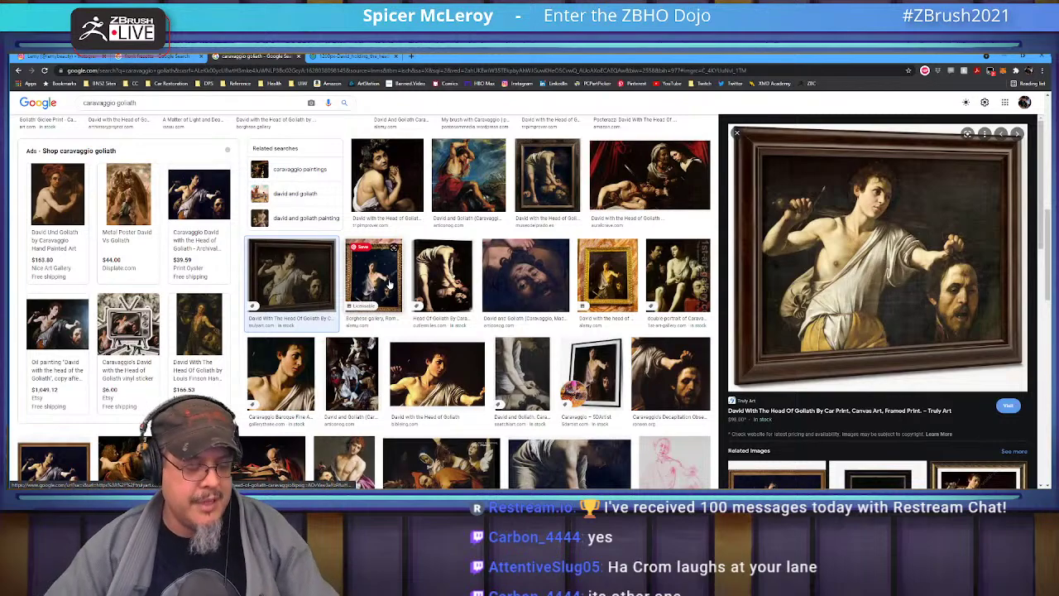
- Switch to ZBrush and compare the David statue with the framed Caravaggio painting, examining the figure from the front and in profile
{"action": "key", "text": "alt+Tab"}
{"action": "key", "text": "alt+Tab"}
{"action": "key", "text": "alt+Tab"}
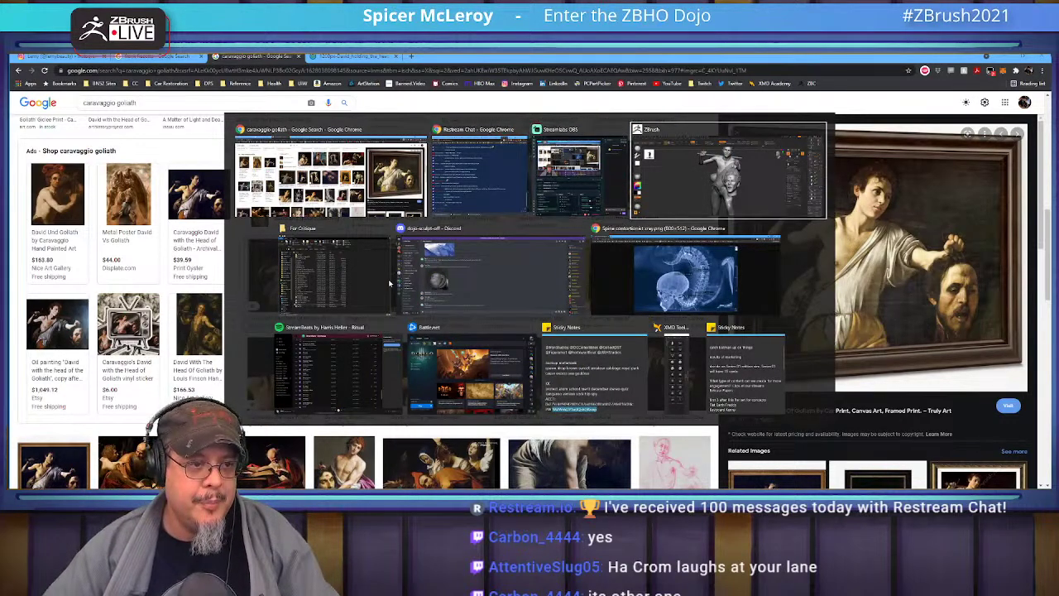
{"action": "mouse_move", "coordinate": [703, 404]}
{"action": "left_mouse_down"}
{"action": "mouse_move", "coordinate": [721, 395]}
{"action": "mouse_move", "coordinate": [678, 388]}
{"action": "mouse_move", "coordinate": [637, 360]}
{"action": "mouse_move", "coordinate": [665, 389]}
{"action": "mouse_move", "coordinate": [700, 377]}
{"action": "mouse_move", "coordinate": [711, 403]}
{"action": "left_mouse_up"}
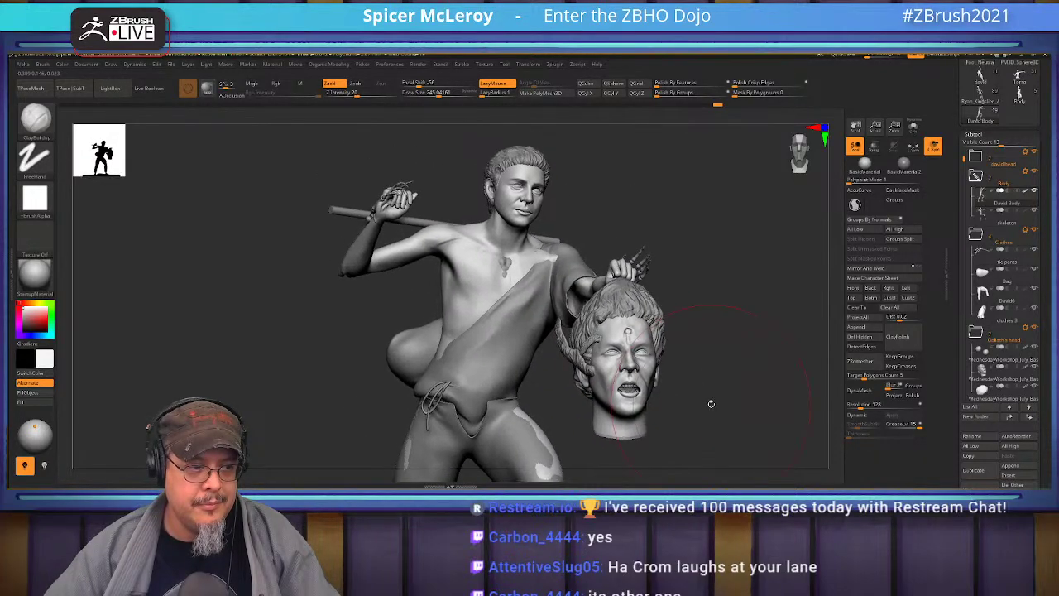
{"action": "key", "text": "alt+Tab"}
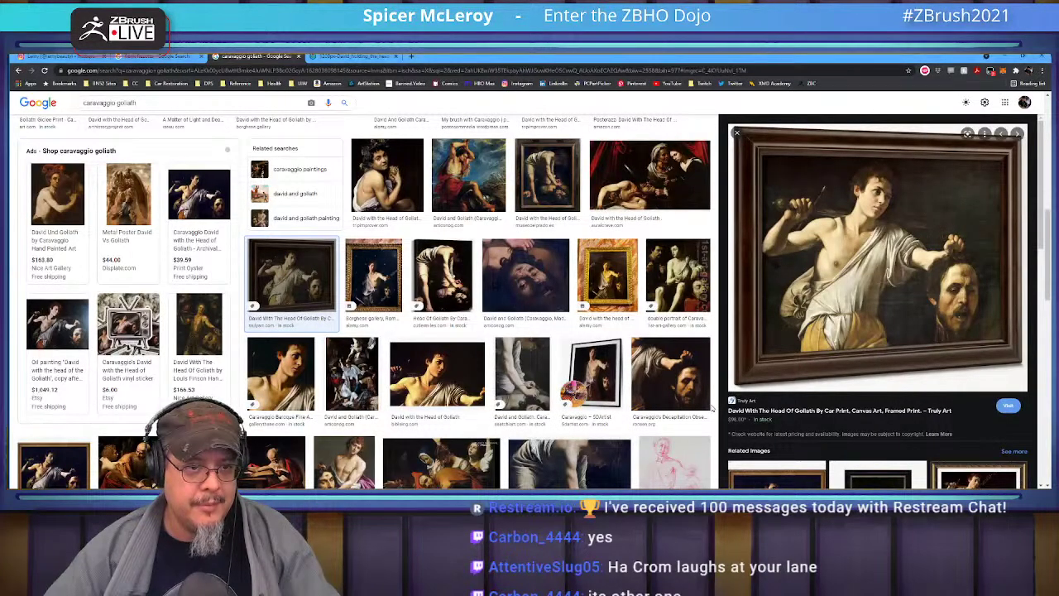
{"action": "key", "text": "alt+Tab"}
{"action": "mouse_move", "coordinate": [709, 407]}
{"action": "left_mouse_down", "text": "alt"}
{"action": "mouse_move", "coordinate": [627, 236]}
{"action": "mouse_move", "coordinate": [662, 246]}
{"action": "mouse_move", "coordinate": [579, 239]}
{"action": "left_mouse_up", "text": "alt"}
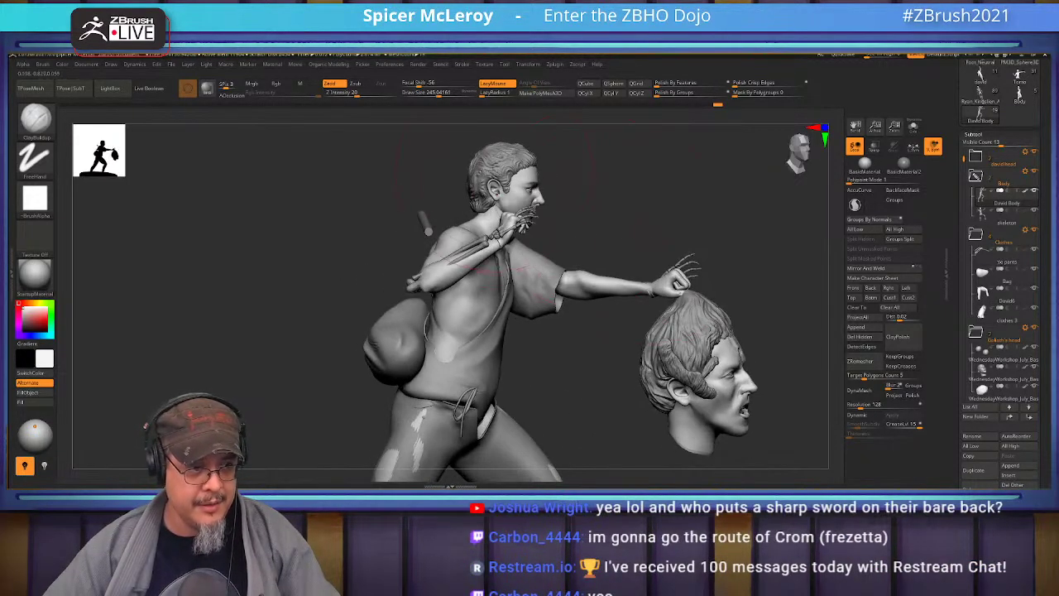
{"action": "left_click_drag", "start_coordinate": [670, 223], "coordinate": [662, 304]}
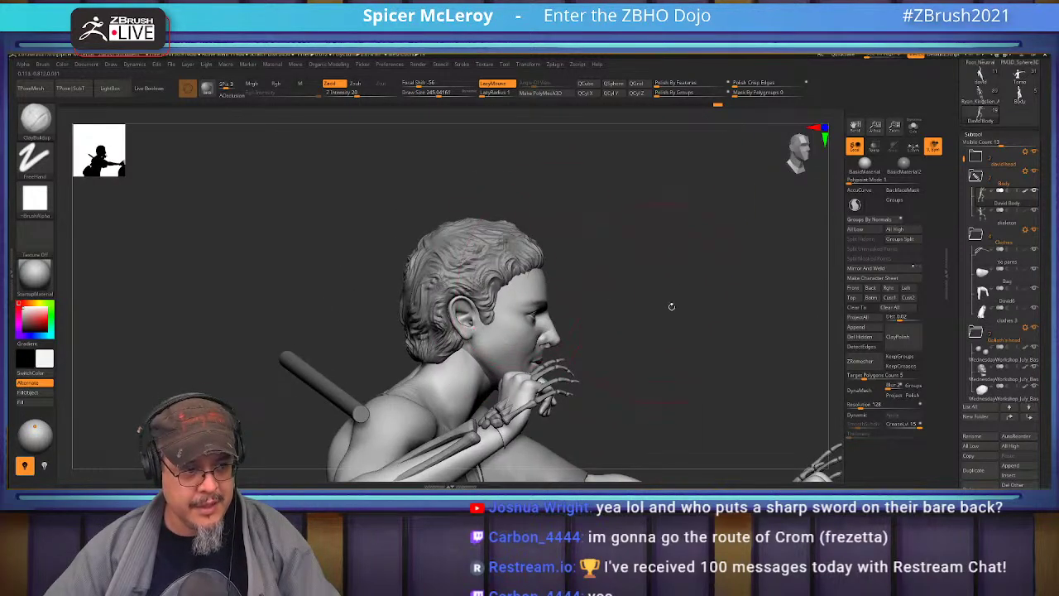
- Check the statue's upper body, raised arm and held head from the front against the Caravaggio painting in Chrome
{"action": "key", "text": "alt+Tab"}
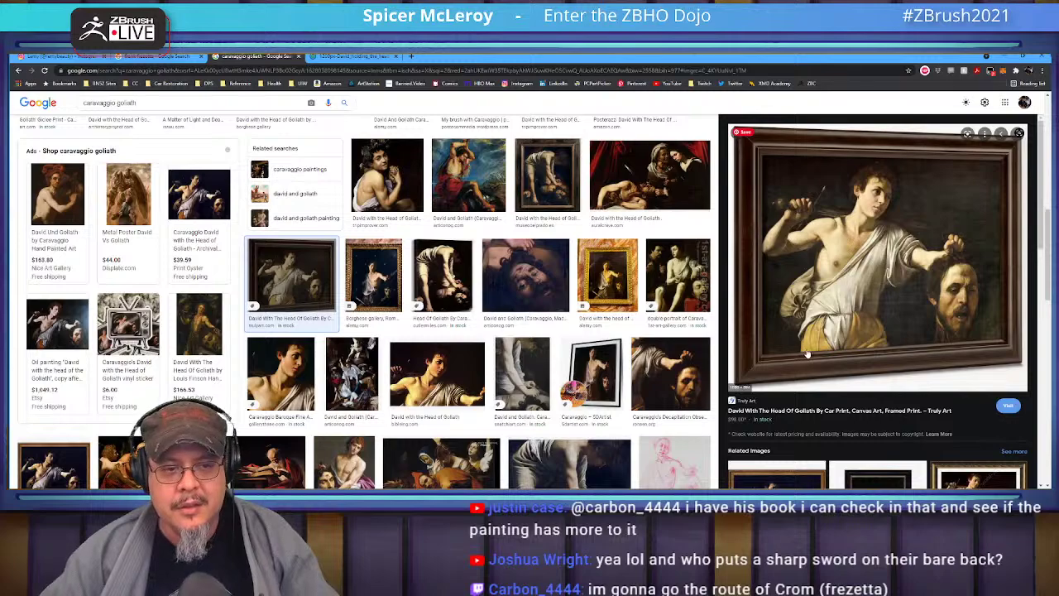
{"action": "key", "text": "alt+Tab"}
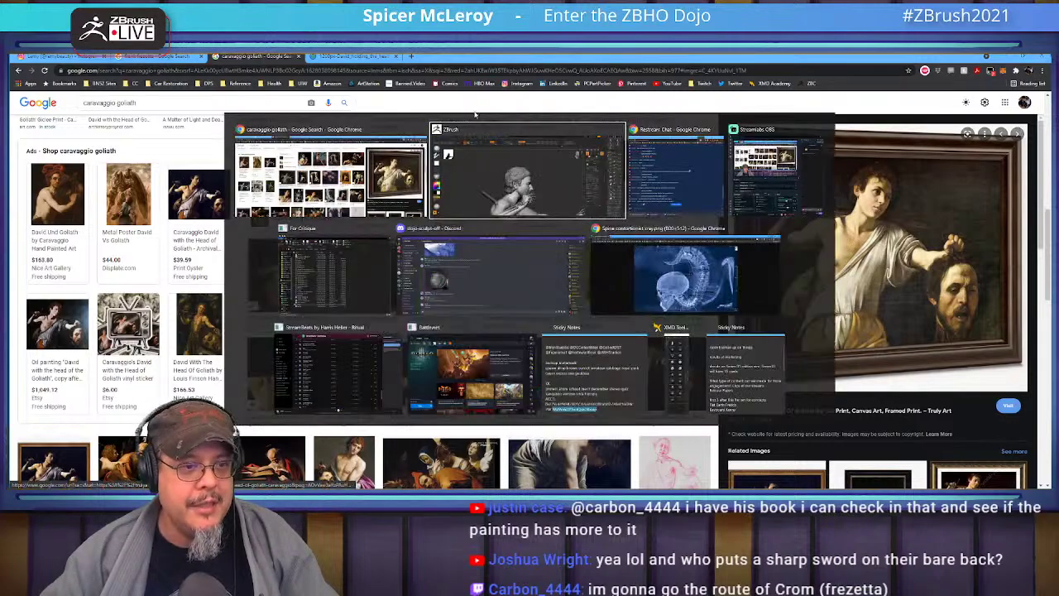
{"action": "key", "text": "f"}
{"action": "left_click_drag", "start_coordinate": [764, 314], "coordinate": [736, 326], "text": "shift"}
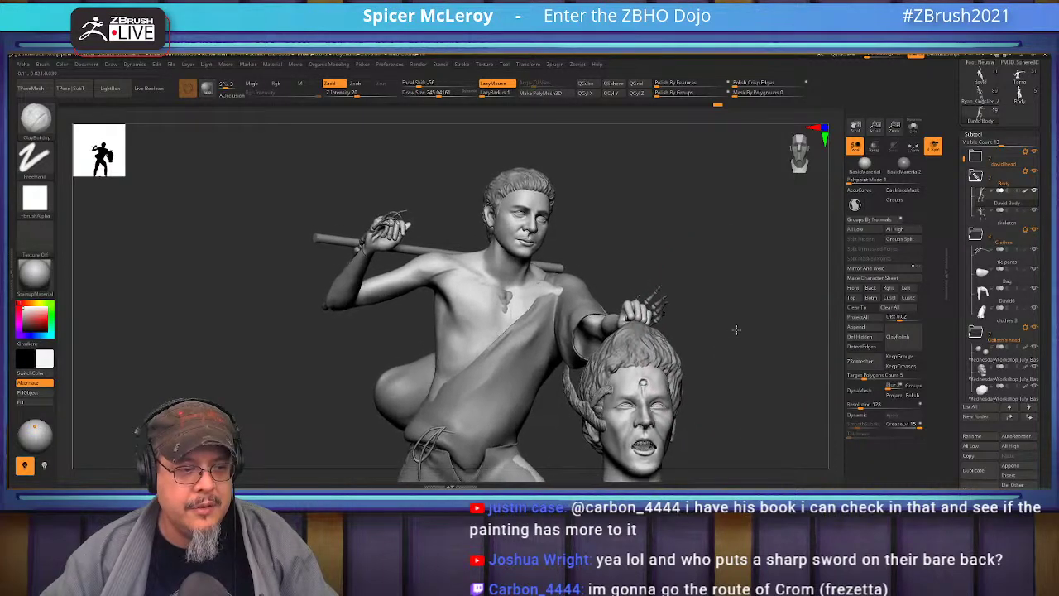
{"action": "key", "text": "alt+Tab"}
{"action": "left_click", "coordinate": [677, 273]}
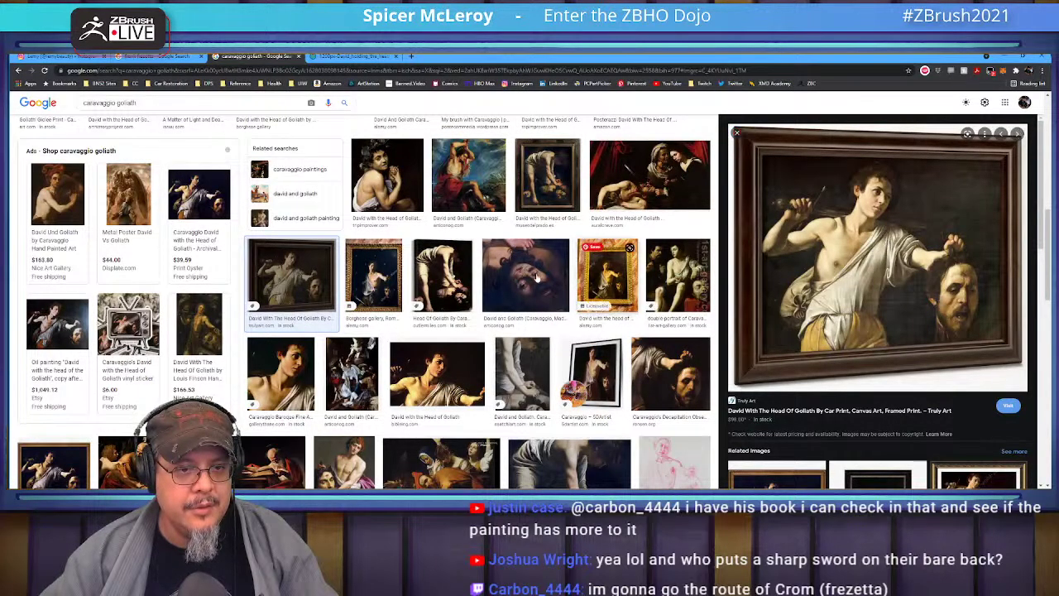
{"action": "key", "text": "alt+Tab"}
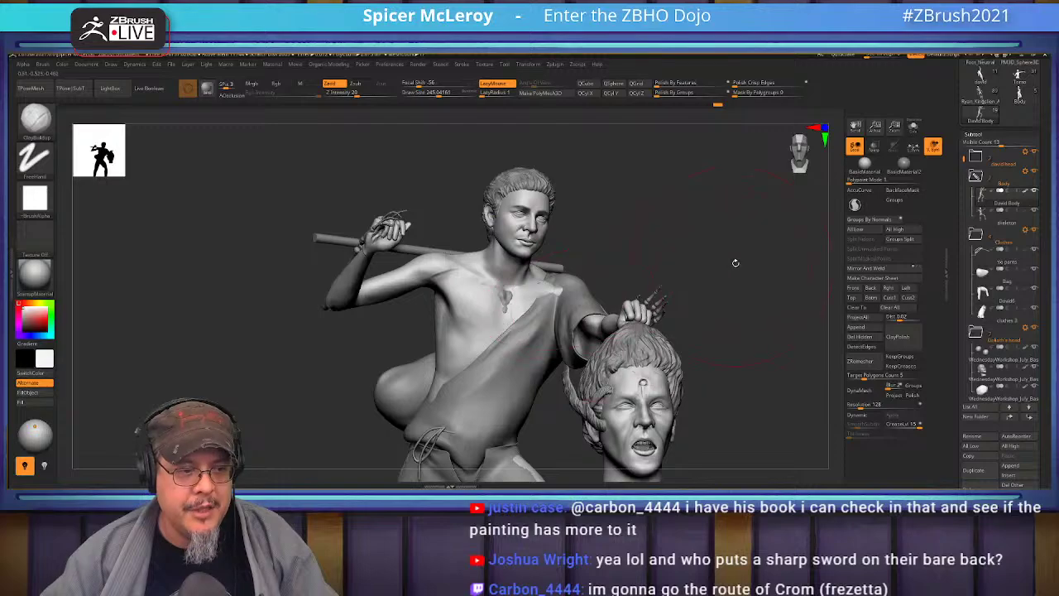
{"action": "key", "text": "alt+Tab"}
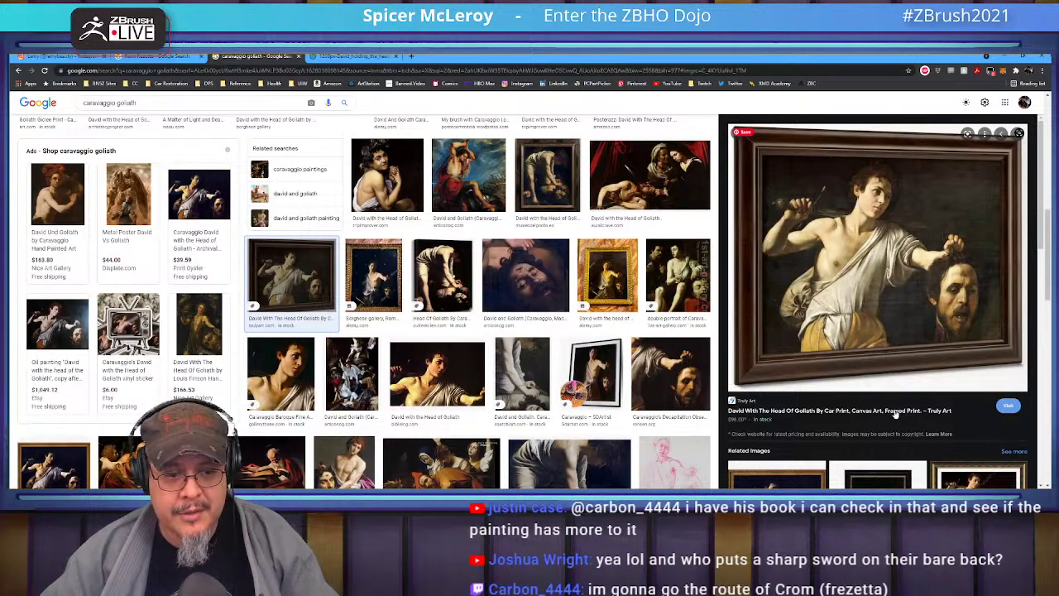
{"action": "key", "text": "alt+Tab"}
{"action": "left_click_drag", "start_coordinate": [752, 333], "coordinate": [720, 324]}
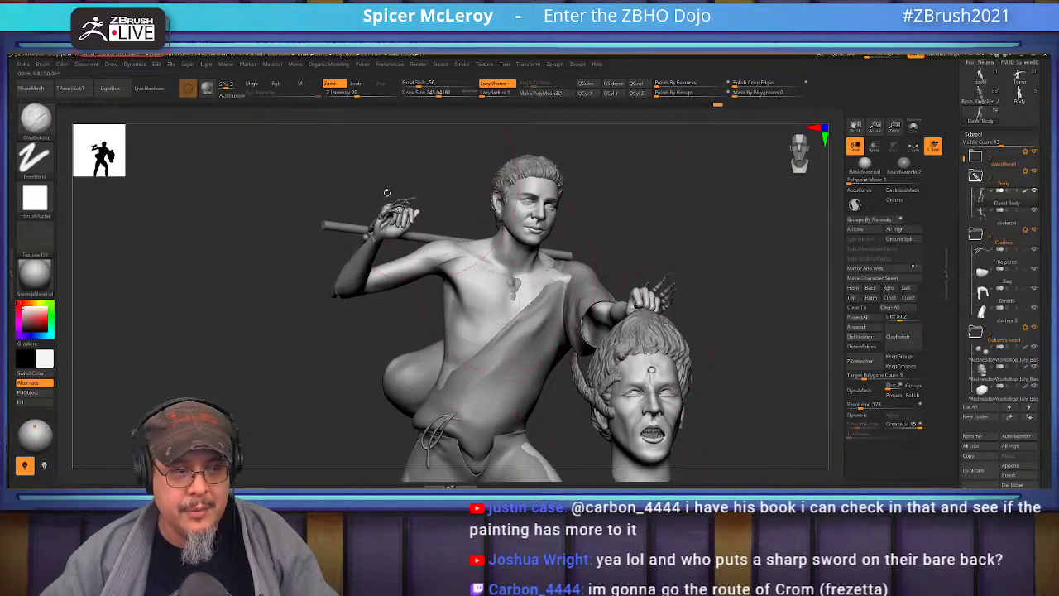
- Review the full statue on its base against the painting, and examine David's torso and Goliath's head up close in ZBrush
{"action": "left_click_drag", "start_coordinate": [751, 353], "coordinate": [642, 334]}
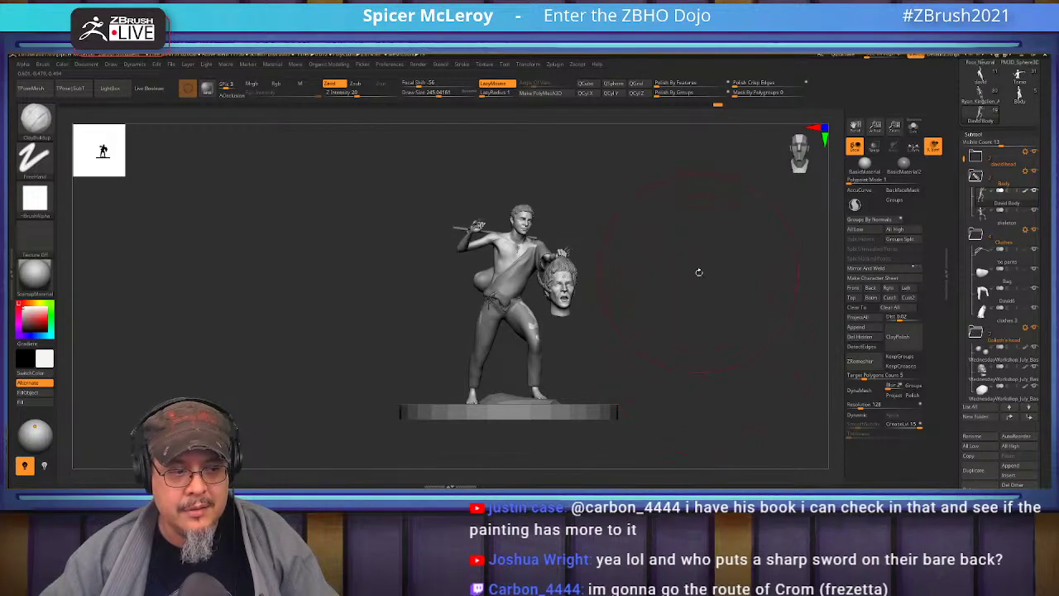
{"action": "key", "text": "alt+Tab"}
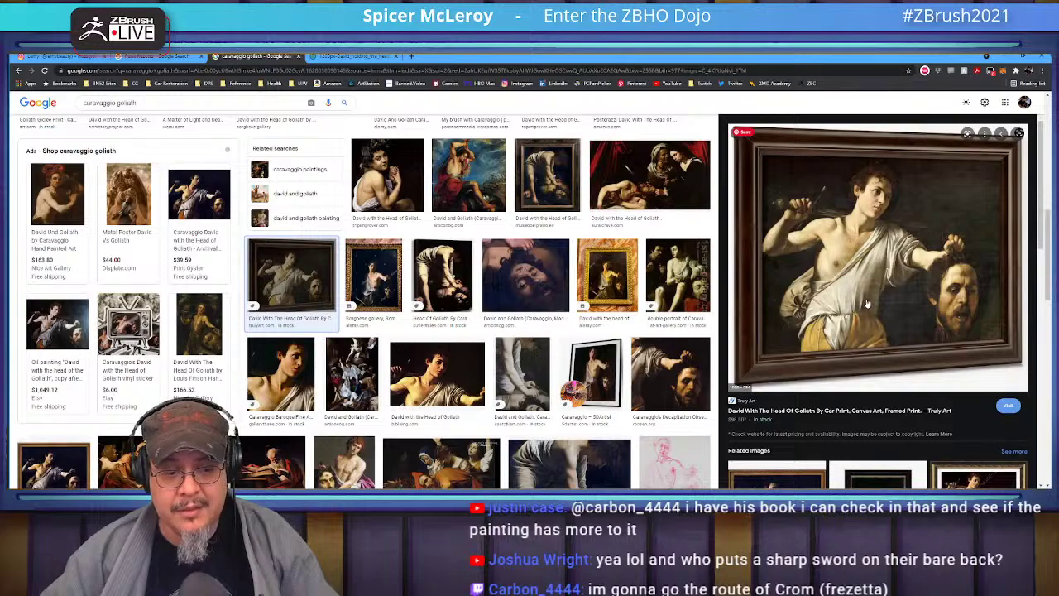
{"action": "key", "text": "alt+Tab"}
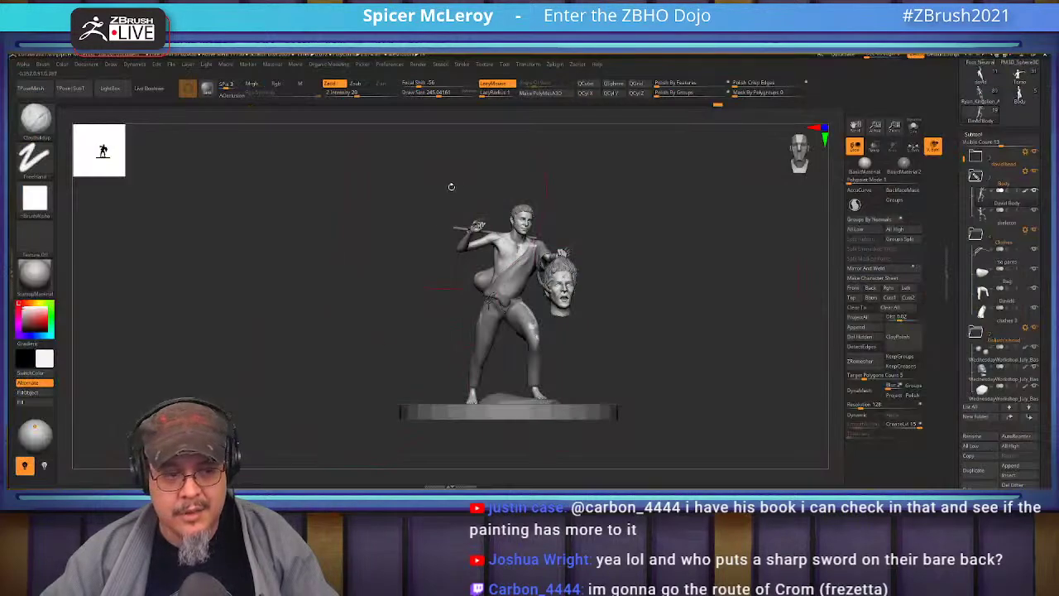
{"action": "mouse_move", "coordinate": [688, 321]}
{"action": "right_mouse_down", "text": "ctrl"}
{"action": "mouse_move", "coordinate": [770, 390]}
{"action": "mouse_move", "coordinate": [773, 350]}
{"action": "mouse_move", "coordinate": [752, 349]}
{"action": "right_mouse_up", "text": "ctrl"}
{"action": "mouse_move", "coordinate": [751, 349]}
{"action": "left_mouse_down"}
{"action": "mouse_move", "coordinate": [764, 354]}
{"action": "mouse_move", "coordinate": [761, 341]}
{"action": "left_mouse_up"}
{"action": "right_click_drag", "start_coordinate": [761, 342], "coordinate": [768, 351], "text": "ctrl"}
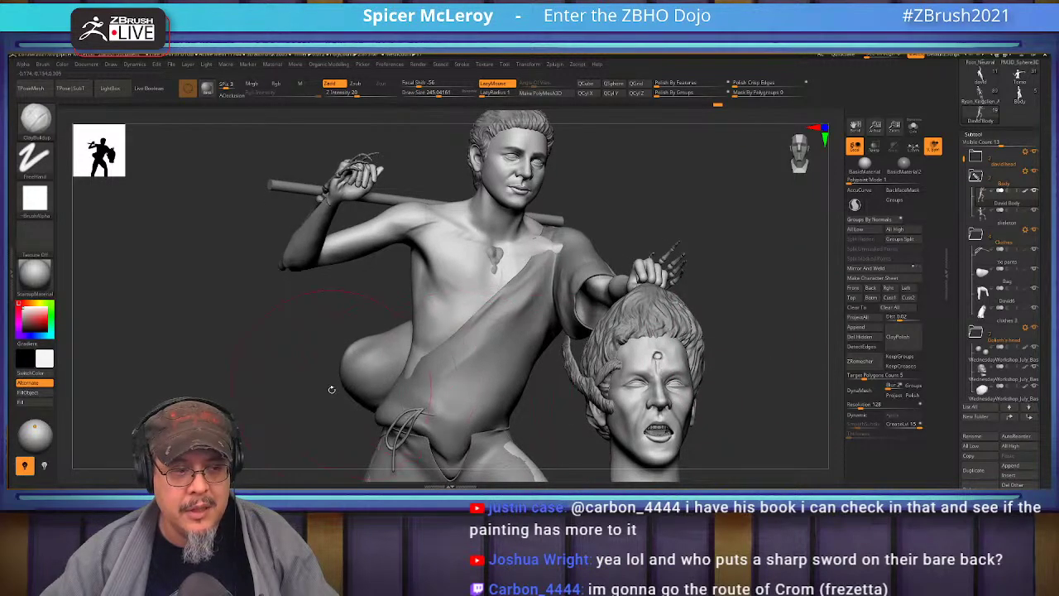
{"action": "key", "text": "f"}
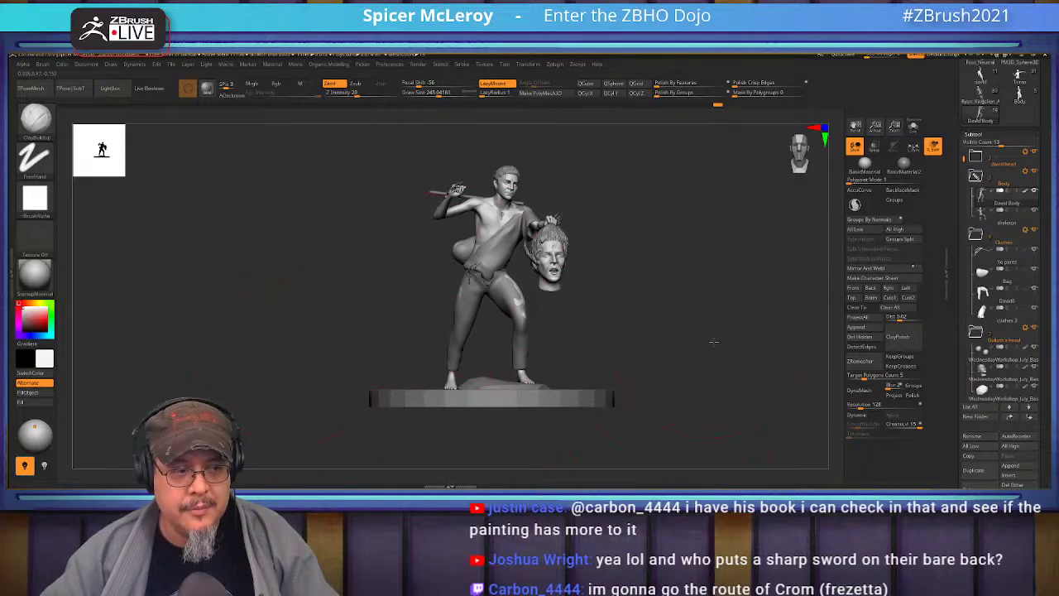
{"action": "left_click_drag", "start_coordinate": [665, 421], "coordinate": [804, 416], "text": "alt"}
{"action": "mouse_move", "coordinate": [774, 350]}
{"action": "left_mouse_down", "text": "alt"}
{"action": "mouse_move", "coordinate": [773, 338]}
{"action": "mouse_move", "coordinate": [776, 347]}
{"action": "left_mouse_up", "text": "alt"}
{"action": "right_click_drag", "start_coordinate": [776, 348], "coordinate": [740, 341]}
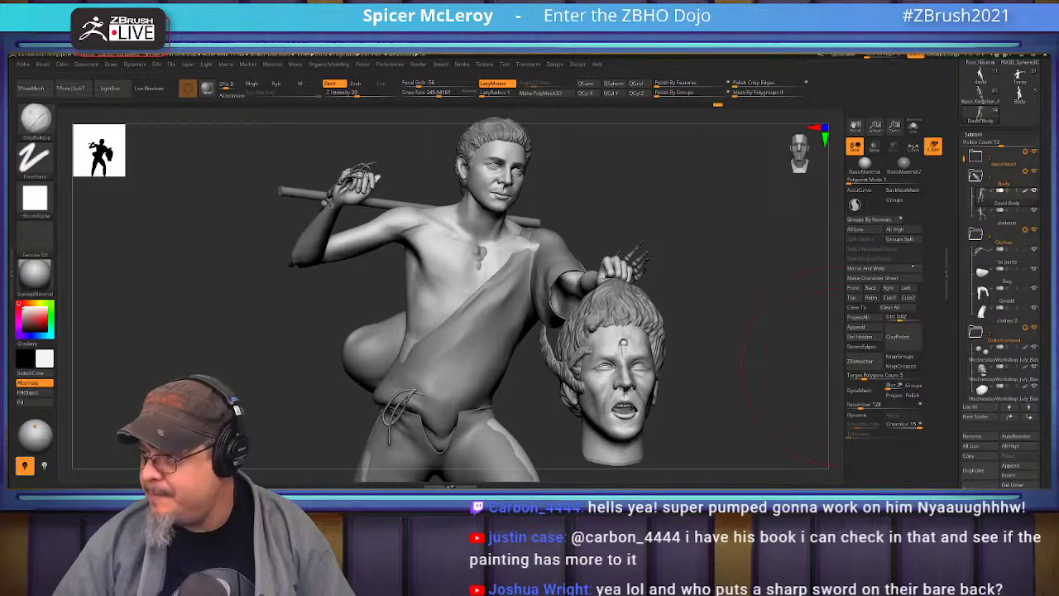
- Switch to Discord and find the Female_dojo.ZTL submission in the critique-submissions-here channel of the ZBHO Dojo server
{"action": "key", "text": "alt+Tab"}
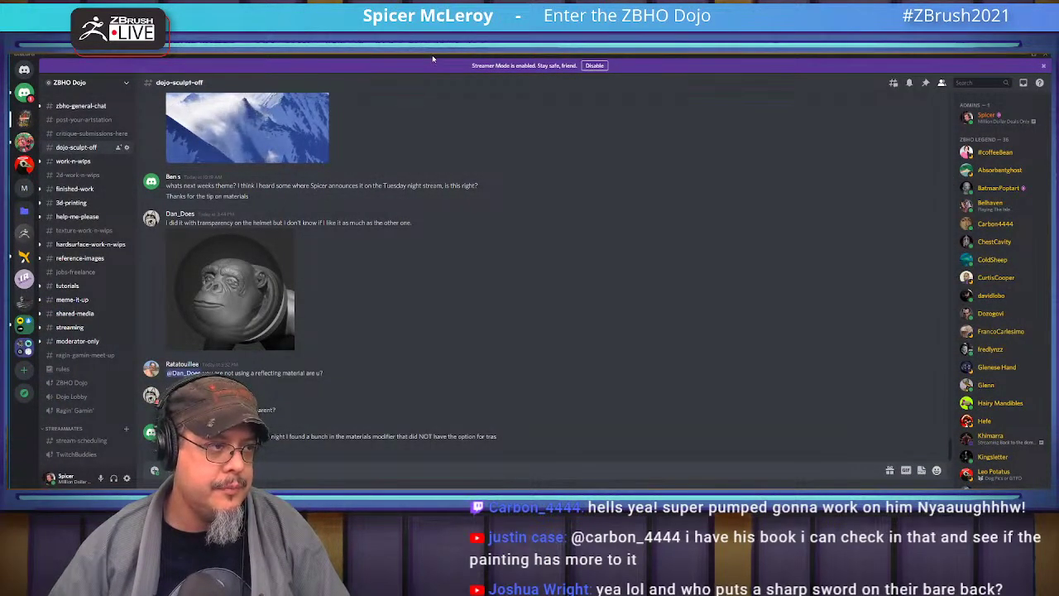
{"action": "key", "text": "alt+Tab"}
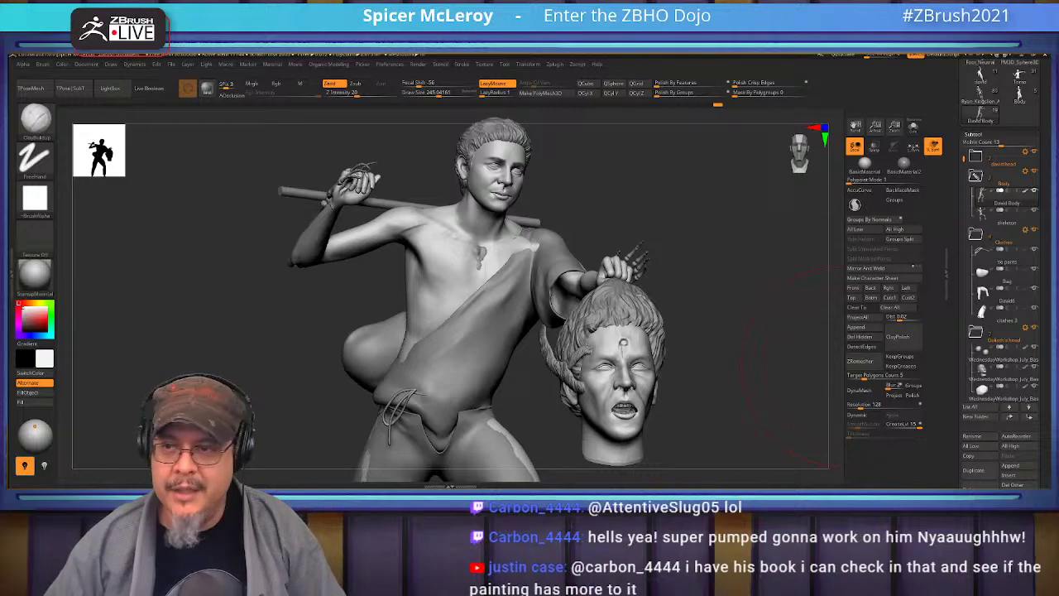
{"action": "left_click_drag", "start_coordinate": [1051, 347], "coordinate": [519, 55]}
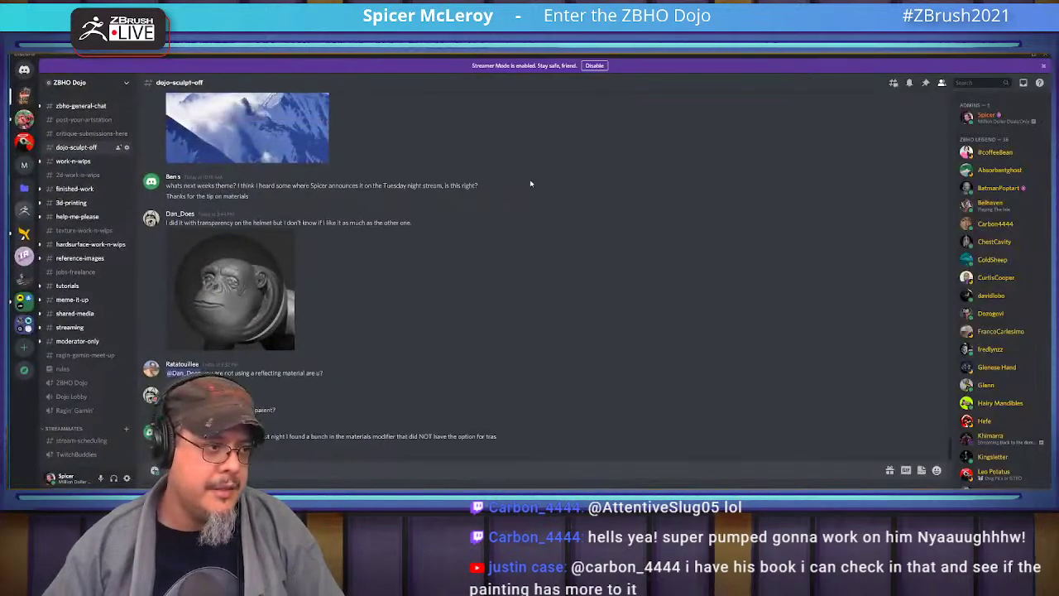
{"action": "left_click", "coordinate": [83, 133]}
{"action": "scroll", "coordinate": [353, 371], "scroll_direction": "up", "scroll_amount": 5}
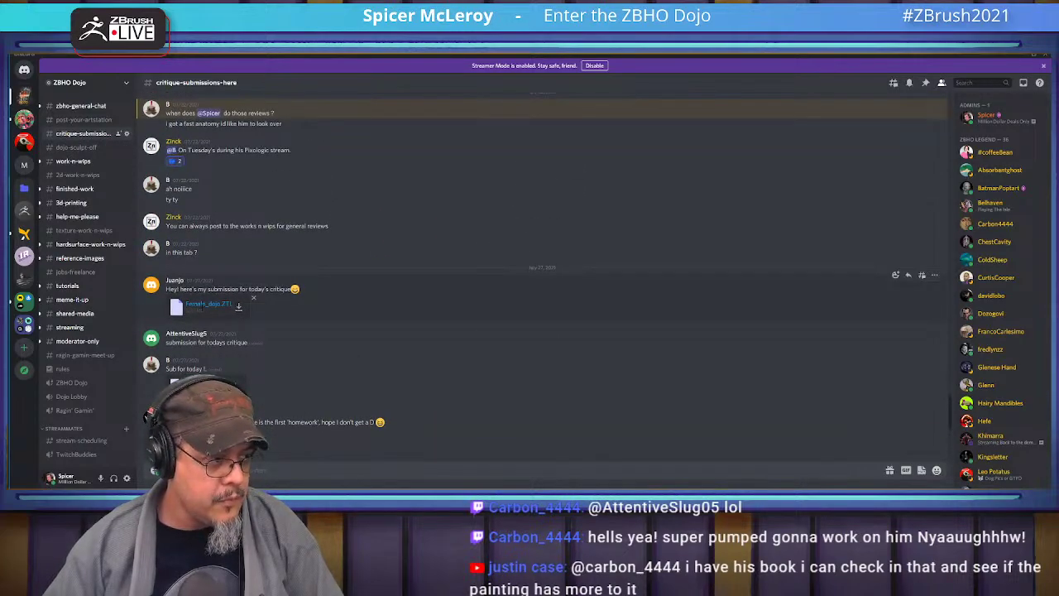
- Download Female_dojo.ZTL to the For Critique folder and open it in ZBrush
{"action": "left_click", "coordinate": [207, 305]}
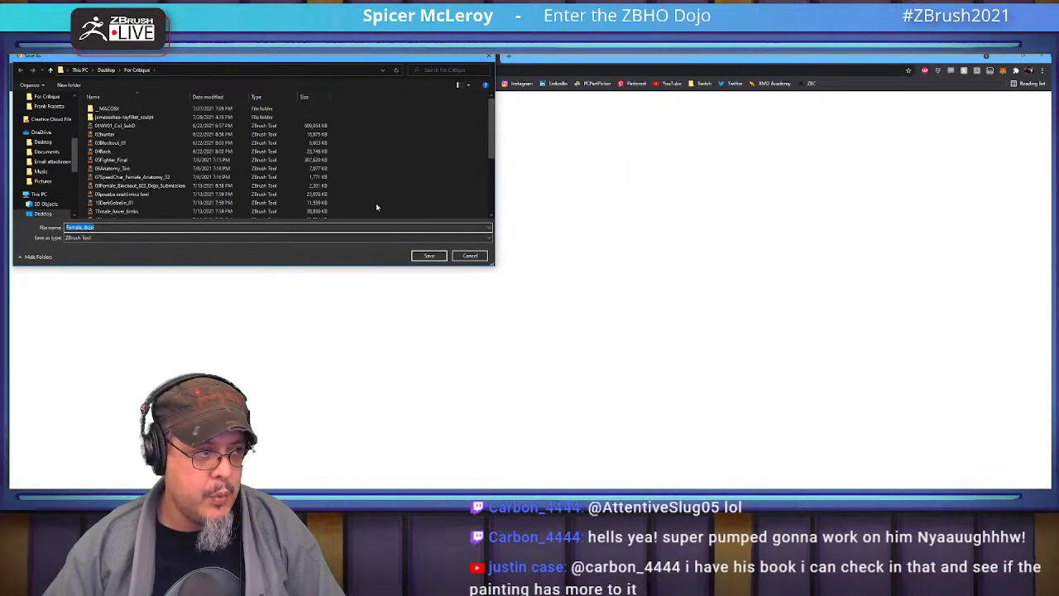
{"action": "left_click", "coordinate": [430, 256]}
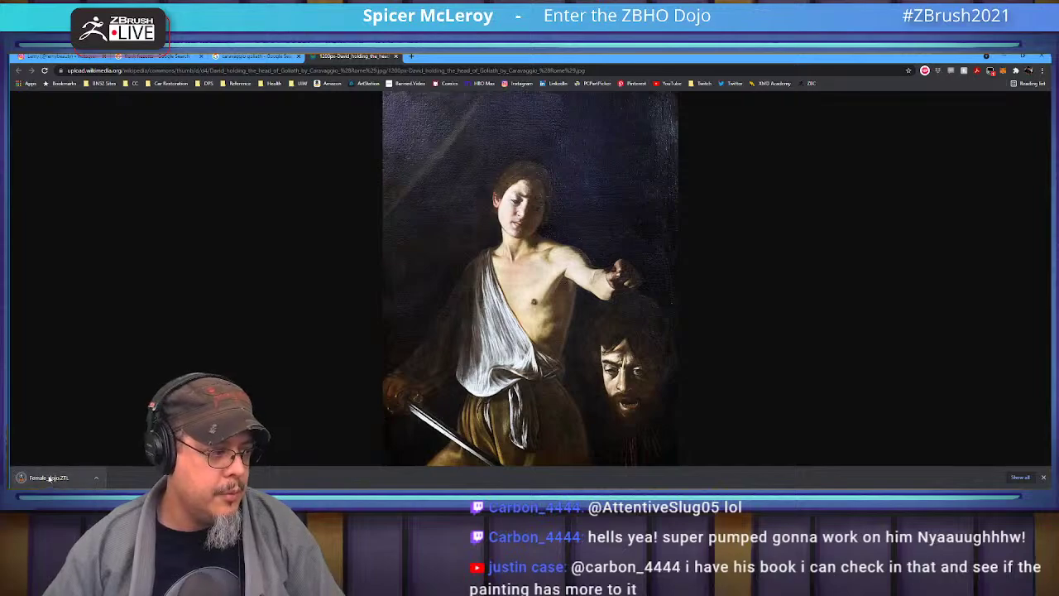
{"action": "key", "text": "alt+Tab"}
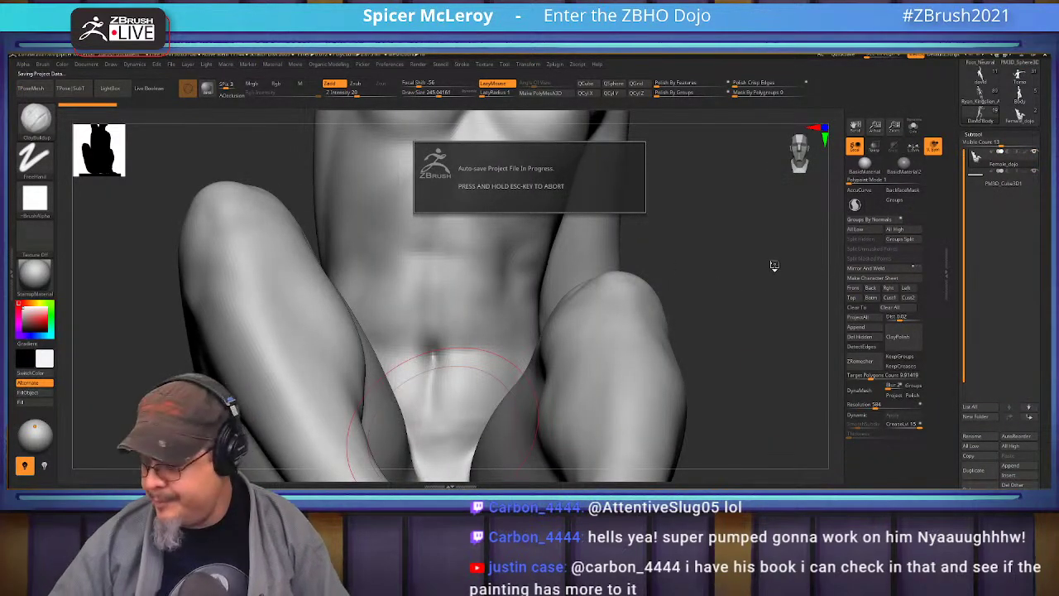
- Check the critique-submissions-here channel in Discord and return to ZBrush to examine the seated female figure
{"action": "key", "text": "alt+Tab"}
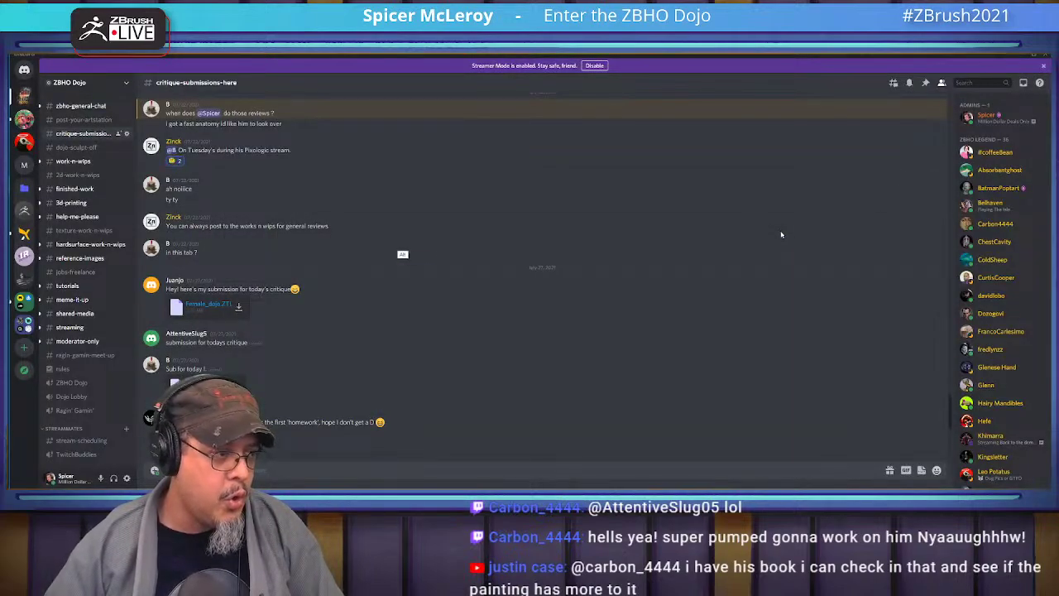
{"action": "key", "text": "alt+Tab"}
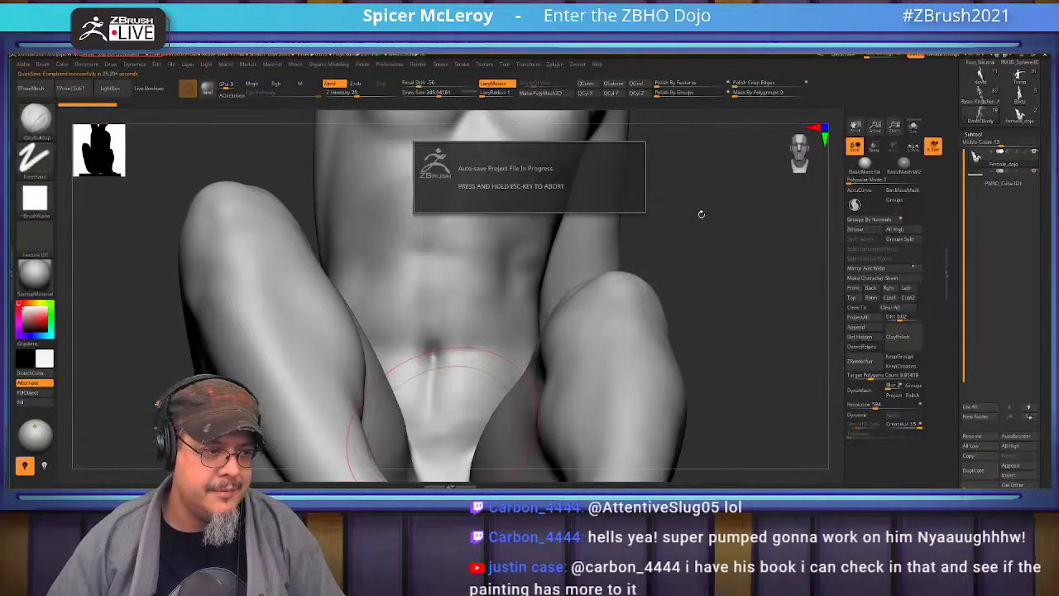
{"action": "left_click_drag", "start_coordinate": [704, 210], "coordinate": [610, 257], "text": "alt"}
{"action": "left_click_drag", "start_coordinate": [625, 322], "coordinate": [604, 120], "text": "alt"}
{"action": "mouse_move", "coordinate": [575, 212]}
{"action": "left_mouse_down"}
{"action": "mouse_move", "coordinate": [614, 234]}
{"action": "mouse_move", "coordinate": [684, 186]}
{"action": "mouse_move", "coordinate": [659, 237]}
{"action": "mouse_move", "coordinate": [645, 229]}
{"action": "mouse_move", "coordinate": [686, 233]}
{"action": "mouse_move", "coordinate": [660, 225]}
{"action": "mouse_move", "coordinate": [656, 242]}
{"action": "mouse_move", "coordinate": [573, 256]}
{"action": "mouse_move", "coordinate": [637, 248]}
{"action": "mouse_move", "coordinate": [612, 261]}
{"action": "mouse_move", "coordinate": [488, 296]}
{"action": "left_mouse_up"}
- Push the figure's mid and lower back inward in side view with the Move brush at a draw size of about 372
{"action": "key", "text": "b"}
{"action": "key", "text": "m"}
{"action": "key", "text": "v"}
{"action": "mouse_move", "coordinate": [622, 215]}
{"action": "left_mouse_down"}
{"action": "mouse_move", "coordinate": [627, 202]}
{"action": "mouse_move", "coordinate": [584, 213]}
{"action": "left_mouse_up"}
{"action": "mouse_move", "coordinate": [472, 275]}
{"action": "left_mouse_down"}
{"action": "mouse_move", "coordinate": [612, 223]}
{"action": "mouse_move", "coordinate": [662, 217]}
{"action": "mouse_move", "coordinate": [645, 209]}
{"action": "left_mouse_up"}
{"action": "key", "text": "s"}
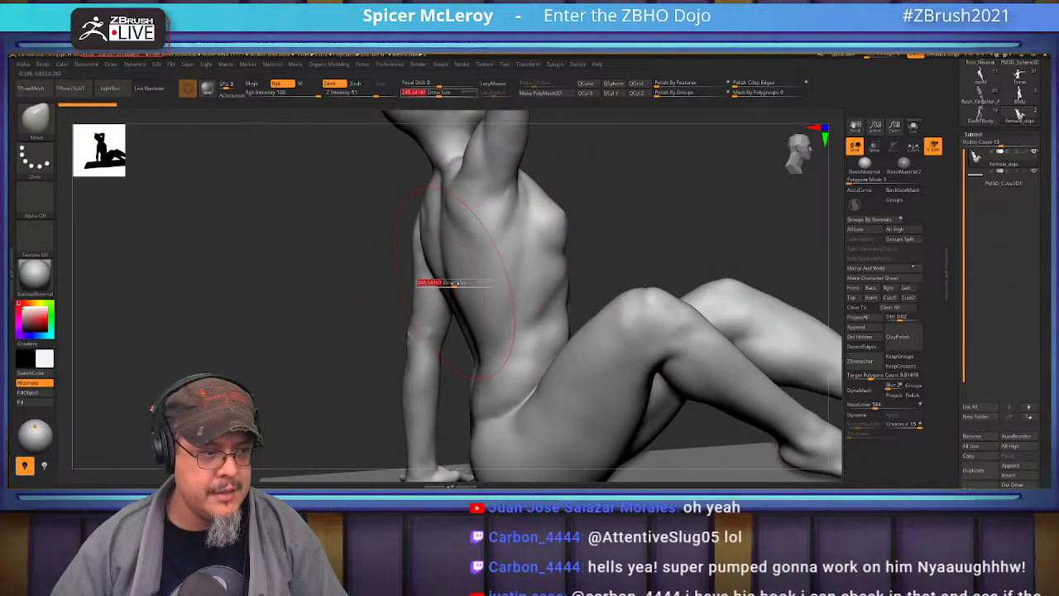
{"action": "key", "text": "b"}
{"action": "key", "text": "m"}
{"action": "key", "text": "v"}
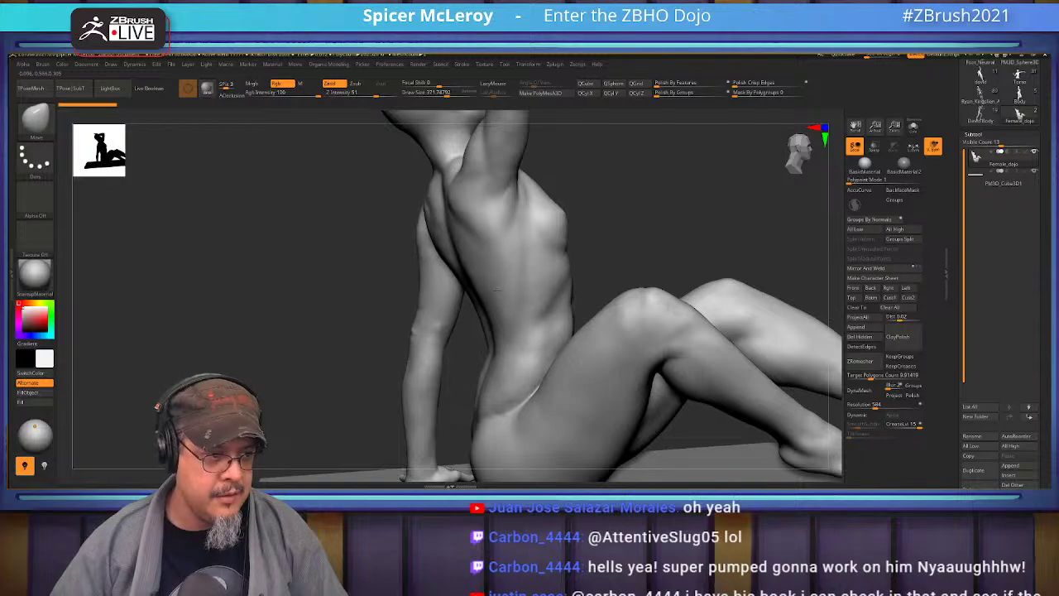
- View the torso from the supporting-arm side and compare it before and after the edit using undo and redo
{"action": "left_click_drag", "start_coordinate": [652, 220], "coordinate": [596, 212]}
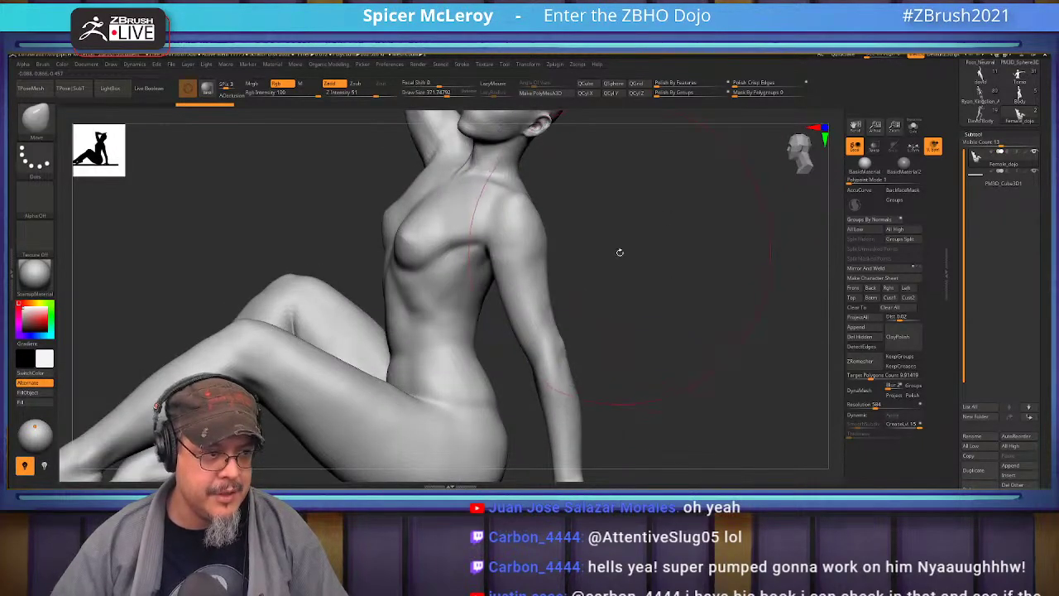
{"action": "left_click_drag", "start_coordinate": [620, 252], "coordinate": [662, 236]}
{"action": "key", "text": "ctrl"}
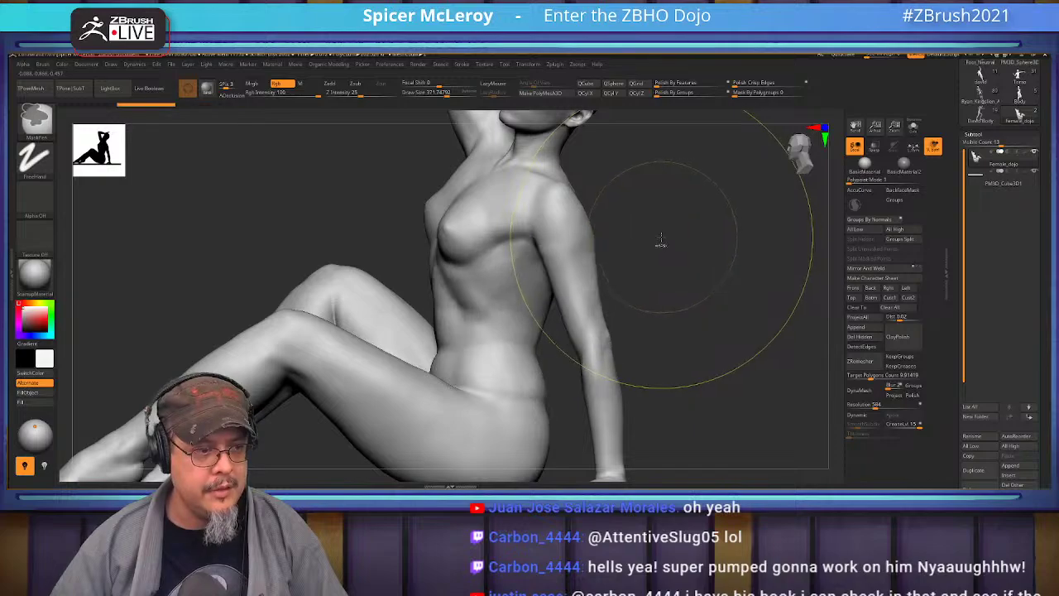
{"action": "key", "text": "ctrl+z"}
{"action": "key", "text": "ctrl+shift+z"}
{"action": "key", "text": "ctrl+shift+z"}
- Set the Move brush's draw size to about 262 and refine the shape of the back and the supporting upper arm
{"action": "mouse_move", "coordinate": [658, 242]}
{"action": "left_mouse_down"}
{"action": "mouse_move", "coordinate": [567, 221]}
{"action": "mouse_move", "coordinate": [463, 239]}
{"action": "mouse_move", "coordinate": [460, 221]}
{"action": "mouse_move", "coordinate": [494, 224]}
{"action": "left_mouse_up"}
{"action": "key", "text": "s"}
{"action": "left_click_drag", "start_coordinate": [417, 275], "coordinate": [417, 287]}
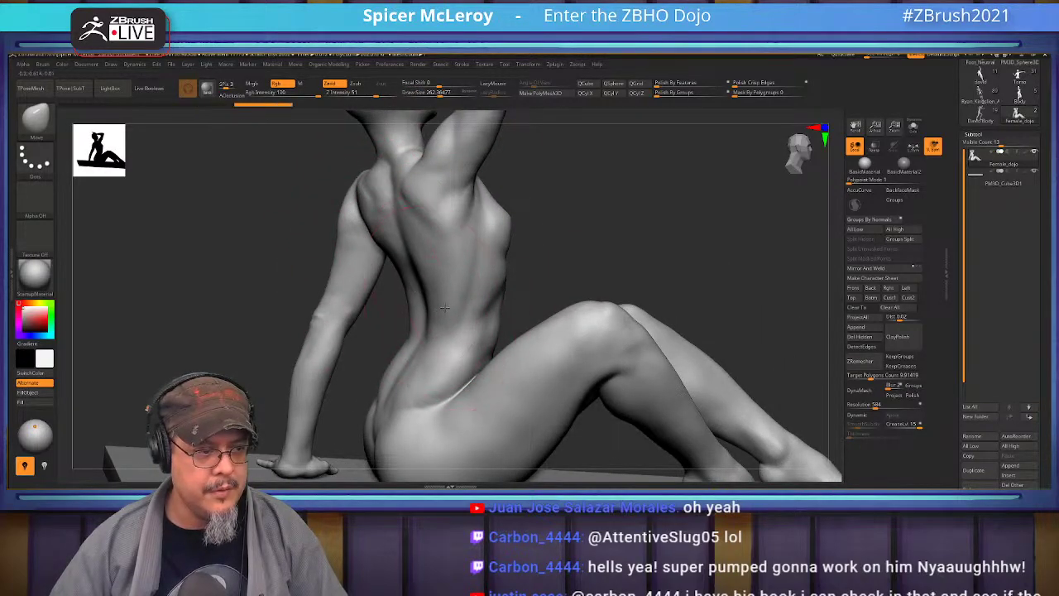
{"action": "left_click_drag", "start_coordinate": [548, 245], "coordinate": [538, 298]}
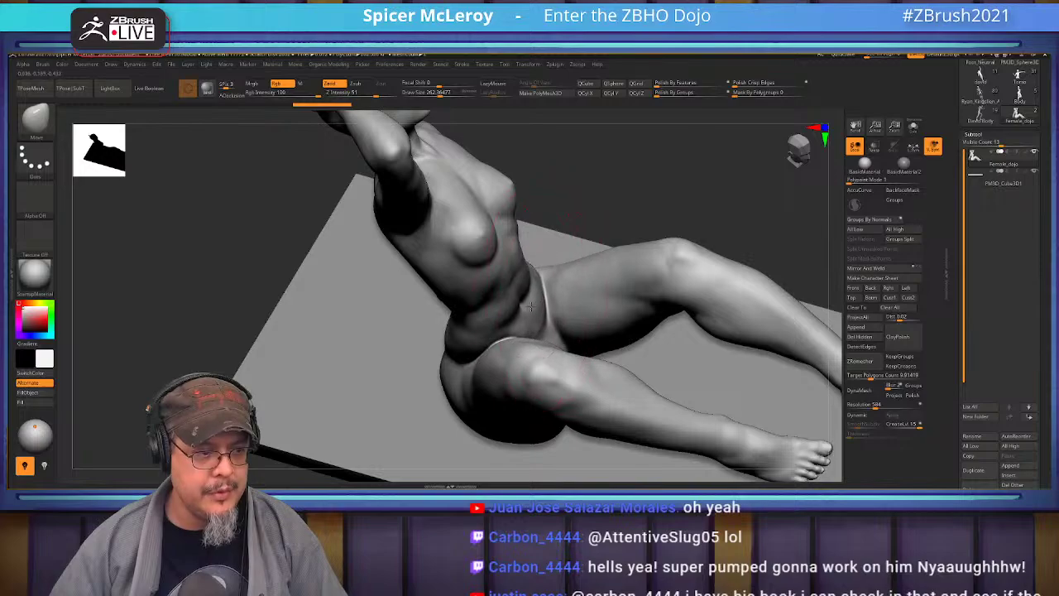
{"action": "mouse_move", "coordinate": [530, 306]}
{"action": "right_mouse_down"}
{"action": "mouse_move", "coordinate": [471, 285]}
{"action": "mouse_move", "coordinate": [493, 356]}
{"action": "right_mouse_up"}
{"action": "right_click_drag", "start_coordinate": [460, 282], "coordinate": [551, 270]}
{"action": "right_click_drag", "start_coordinate": [612, 247], "coordinate": [620, 279], "text": "alt"}
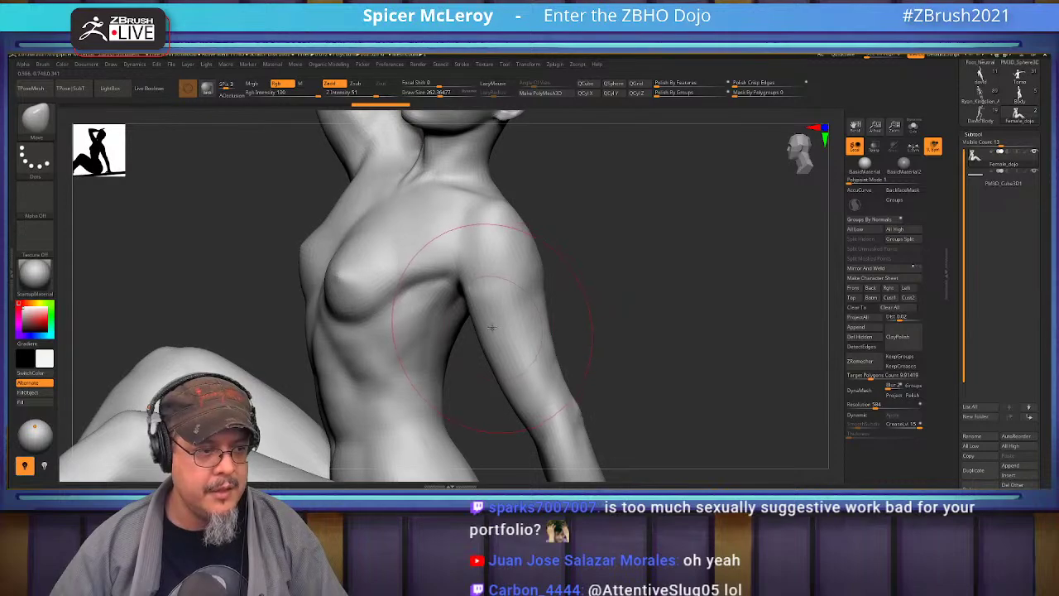
{"action": "key", "text": "shift"}
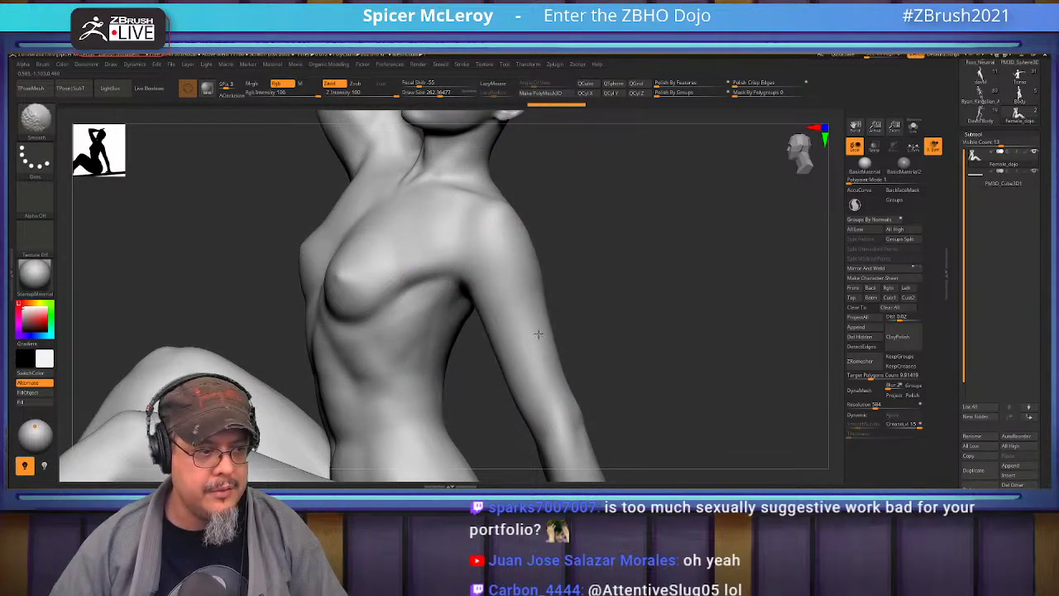
- Fill out the back of the supporting upper arm with the FormSoft brush at a draw size of about 212 and smooth it
{"action": "mouse_move", "coordinate": [612, 307]}
{"action": "left_mouse_down"}
{"action": "mouse_move", "coordinate": [558, 307]}
{"action": "mouse_move", "coordinate": [397, 246]}
{"action": "mouse_move", "coordinate": [430, 306]}
{"action": "left_mouse_up"}
{"action": "key", "text": "b"}
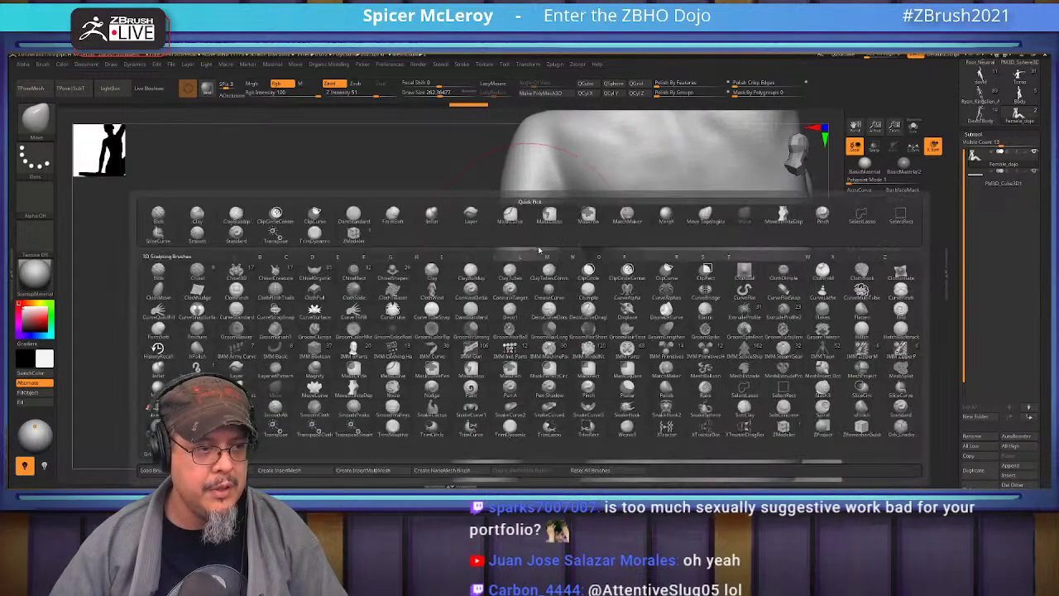
{"action": "key", "text": "f"}
{"action": "key", "text": "s"}
{"action": "key", "text": "s"}
{"action": "left_click_drag", "start_coordinate": [547, 240], "coordinate": [542, 239]}
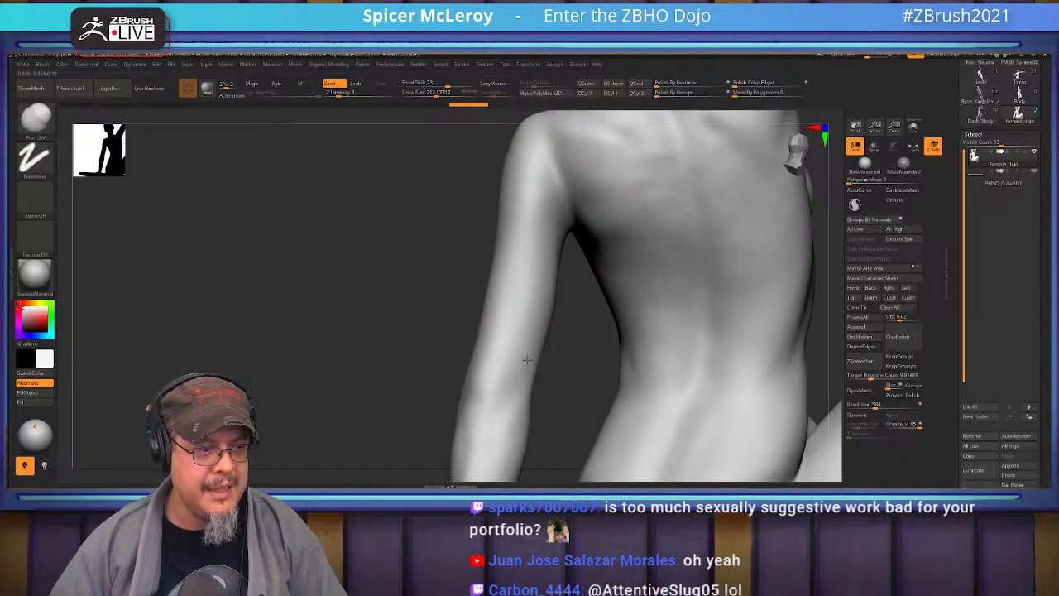
{"action": "key", "text": "shift"}
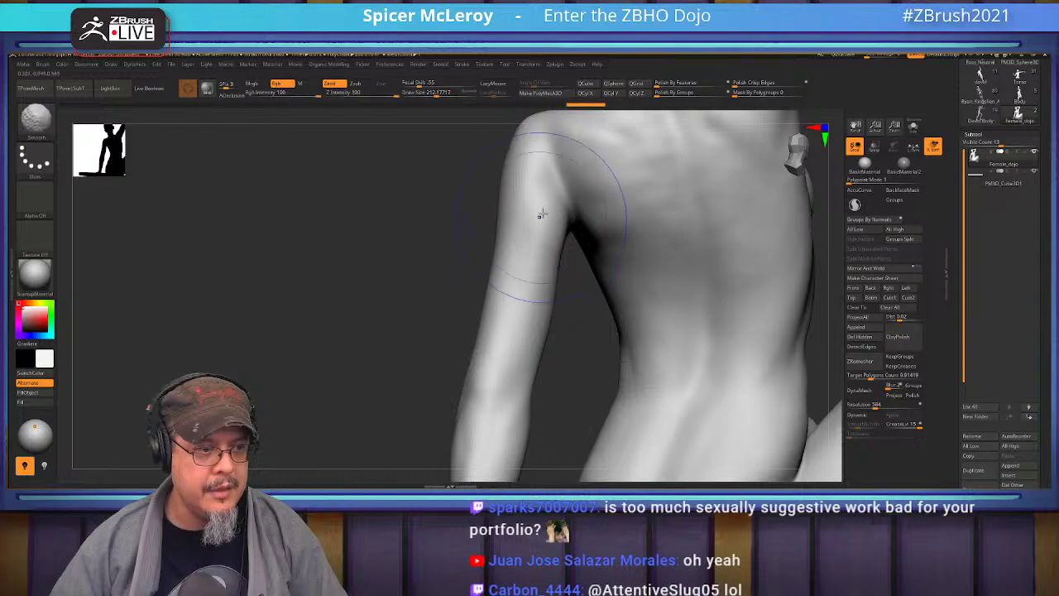
{"action": "left_click_drag", "start_coordinate": [517, 305], "coordinate": [501, 341], "text": "shift"}
{"action": "key", "text": "shift"}
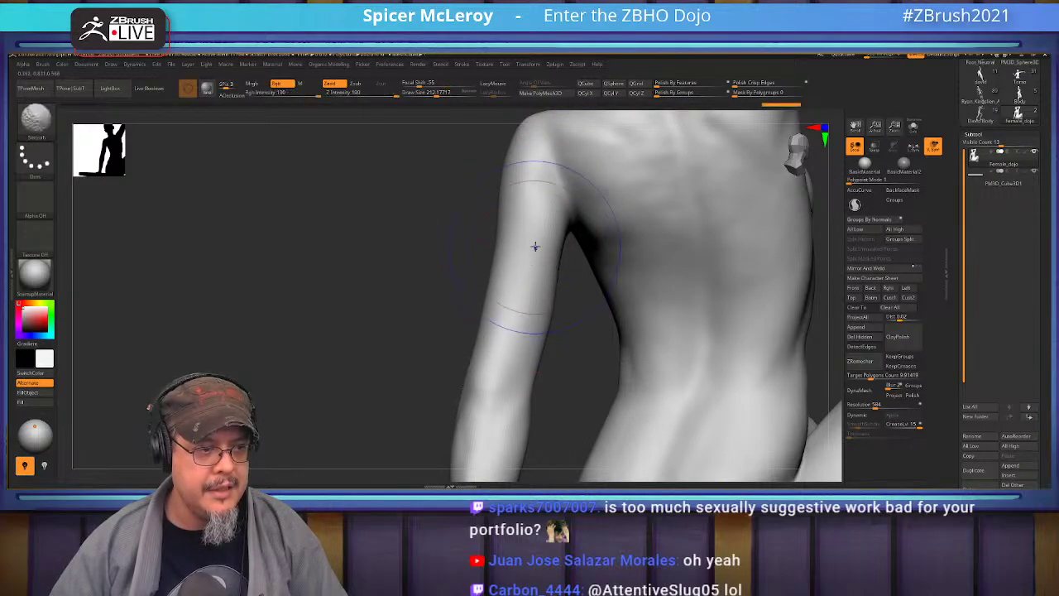
- Carve the contours of the supporting arm's rear shoulder and shoulder blade with the DamStandard brush
{"action": "mouse_move", "coordinate": [381, 237]}
{"action": "left_mouse_down", "text": "alt"}
{"action": "mouse_move", "coordinate": [371, 298]}
{"action": "mouse_move", "coordinate": [390, 295]}
{"action": "mouse_move", "coordinate": [311, 189]}
{"action": "left_mouse_up", "text": "alt"}
{"action": "key", "text": "b"}
{"action": "key", "text": "d"}
{"action": "key", "text": "s"}
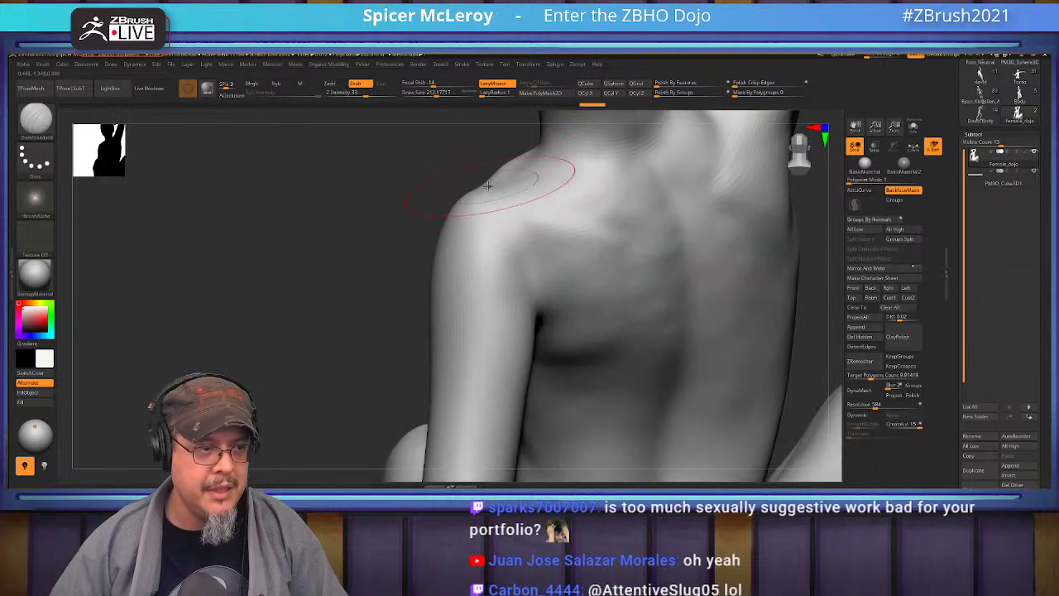
{"action": "mouse_move", "coordinate": [523, 196]}
{"action": "left_mouse_down"}
{"action": "mouse_move", "coordinate": [612, 217]}
{"action": "mouse_move", "coordinate": [603, 308]}
{"action": "left_mouse_up"}
{"action": "left_click_drag", "start_coordinate": [607, 225], "coordinate": [615, 338]}
{"action": "right_click_drag", "start_coordinate": [625, 284], "coordinate": [584, 281]}
- Build up the rear deltoid and shoulder mass of the supporting arm with the ClayBuildup brush and smooth the strokes
{"action": "key", "text": "b"}
{"action": "key", "text": "c"}
{"action": "key", "text": "b"}
{"action": "mouse_move", "coordinate": [550, 252]}
{"action": "left_mouse_down"}
{"action": "mouse_move", "coordinate": [533, 271]}
{"action": "mouse_move", "coordinate": [519, 235]}
{"action": "mouse_move", "coordinate": [478, 266]}
{"action": "mouse_move", "coordinate": [538, 318]}
{"action": "left_mouse_up"}
{"action": "left_click_drag", "start_coordinate": [547, 274], "coordinate": [560, 338]}
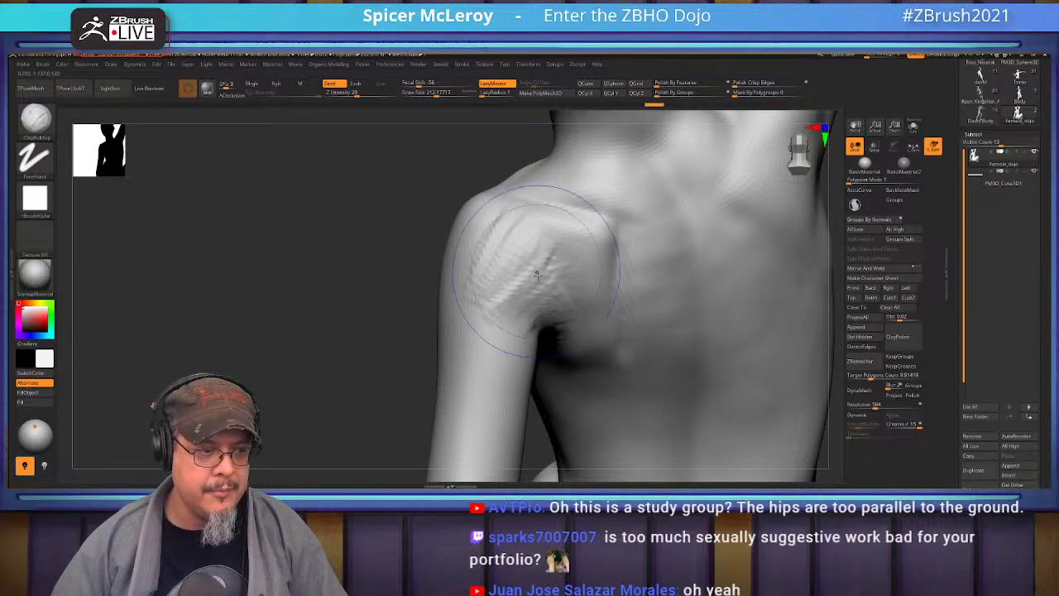
{"action": "left_click_drag", "start_coordinate": [533, 268], "coordinate": [564, 280], "text": "shift"}
{"action": "mouse_move", "coordinate": [526, 319]}
{"action": "right_mouse_down"}
{"action": "mouse_move", "coordinate": [527, 258]}
{"action": "mouse_move", "coordinate": [662, 240]}
{"action": "mouse_move", "coordinate": [521, 279]}
{"action": "mouse_move", "coordinate": [484, 234]}
{"action": "mouse_move", "coordinate": [506, 243]}
{"action": "right_mouse_up"}
{"action": "left_click_drag", "start_coordinate": [460, 235], "coordinate": [480, 348]}
{"action": "mouse_move", "coordinate": [427, 251]}
{"action": "left_mouse_down"}
{"action": "mouse_move", "coordinate": [501, 394]}
{"action": "mouse_move", "coordinate": [508, 373]}
{"action": "left_mouse_up"}
- Sculpt the armpit and side of the rib cage under the supporting arm, and smooth the surface
{"action": "mouse_move", "coordinate": [508, 373]}
{"action": "right_mouse_down", "text": "alt"}
{"action": "mouse_move", "coordinate": [477, 243]}
{"action": "mouse_move", "coordinate": [426, 186]}
{"action": "mouse_move", "coordinate": [465, 259]}
{"action": "mouse_move", "coordinate": [419, 256]}
{"action": "right_mouse_up", "text": "alt"}
{"action": "mouse_move", "coordinate": [406, 272]}
{"action": "left_mouse_down", "text": "alt"}
{"action": "mouse_move", "coordinate": [387, 295]}
{"action": "mouse_move", "coordinate": [378, 264]}
{"action": "mouse_move", "coordinate": [417, 304]}
{"action": "left_mouse_up", "text": "alt"}
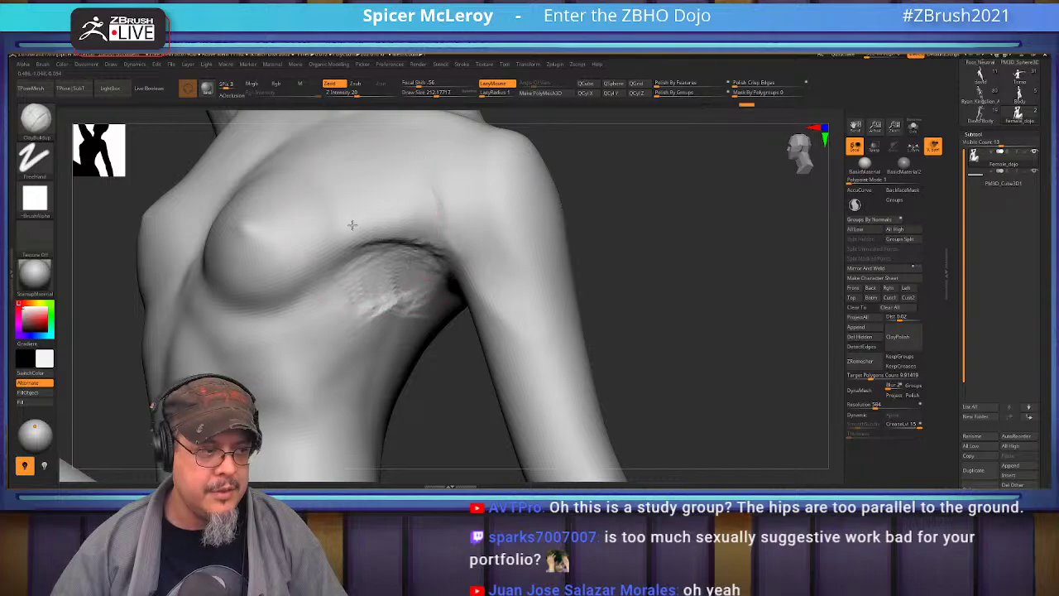
{"action": "mouse_move", "coordinate": [476, 261]}
{"action": "left_mouse_down"}
{"action": "mouse_move", "coordinate": [497, 248]}
{"action": "mouse_move", "coordinate": [430, 260]}
{"action": "mouse_move", "coordinate": [415, 298]}
{"action": "left_mouse_up"}
{"action": "left_click_drag", "start_coordinate": [360, 325], "coordinate": [377, 327], "text": "shift"}
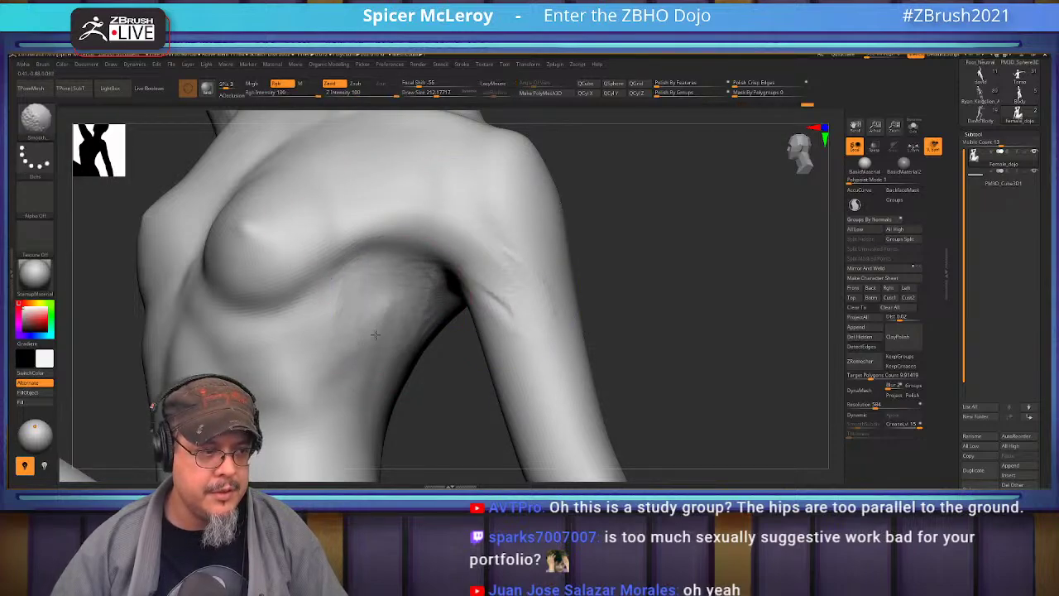
{"action": "mouse_move", "coordinate": [394, 319]}
{"action": "right_mouse_down", "text": "ctrl"}
{"action": "mouse_move", "coordinate": [394, 273]}
{"action": "mouse_move", "coordinate": [463, 277]}
{"action": "mouse_move", "coordinate": [435, 320]}
{"action": "mouse_move", "coordinate": [537, 302]}
{"action": "mouse_move", "coordinate": [371, 265]}
{"action": "right_mouse_up", "text": "ctrl"}
{"action": "left_click_drag", "start_coordinate": [385, 254], "coordinate": [369, 310], "text": "shift"}
{"action": "right_click_drag", "start_coordinate": [369, 309], "coordinate": [407, 248], "text": "alt"}
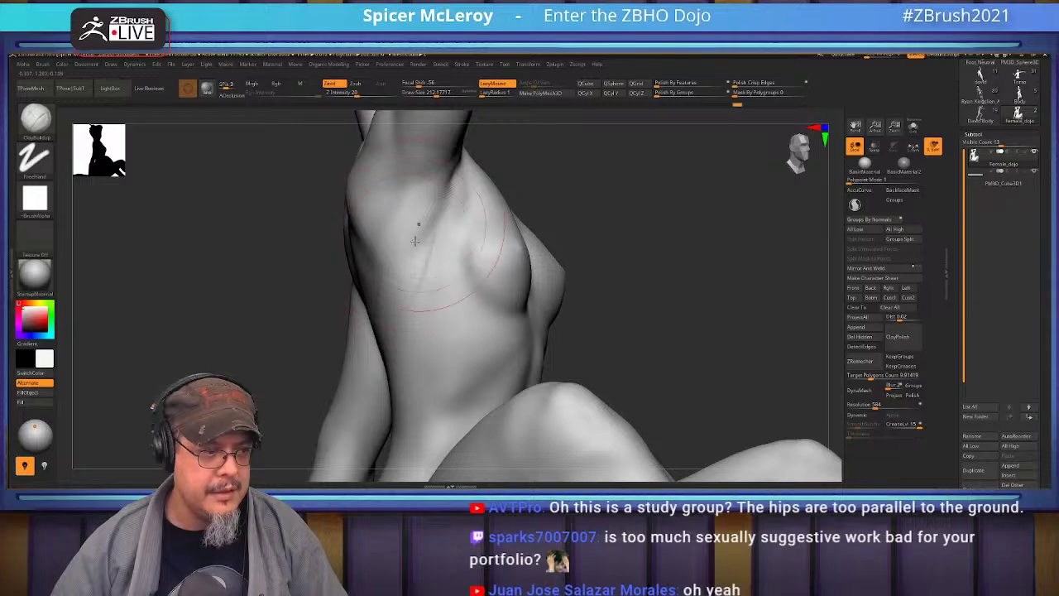
- Build up the shoulder blade on the raised-arm side, define its edges and smooth the clay strokes
{"action": "mouse_move", "coordinate": [390, 331]}
{"action": "right_mouse_down"}
{"action": "mouse_move", "coordinate": [390, 273]}
{"action": "mouse_move", "coordinate": [407, 271]}
{"action": "mouse_move", "coordinate": [342, 286]}
{"action": "mouse_move", "coordinate": [396, 291]}
{"action": "mouse_move", "coordinate": [428, 267]}
{"action": "mouse_move", "coordinate": [421, 198]}
{"action": "right_mouse_up"}
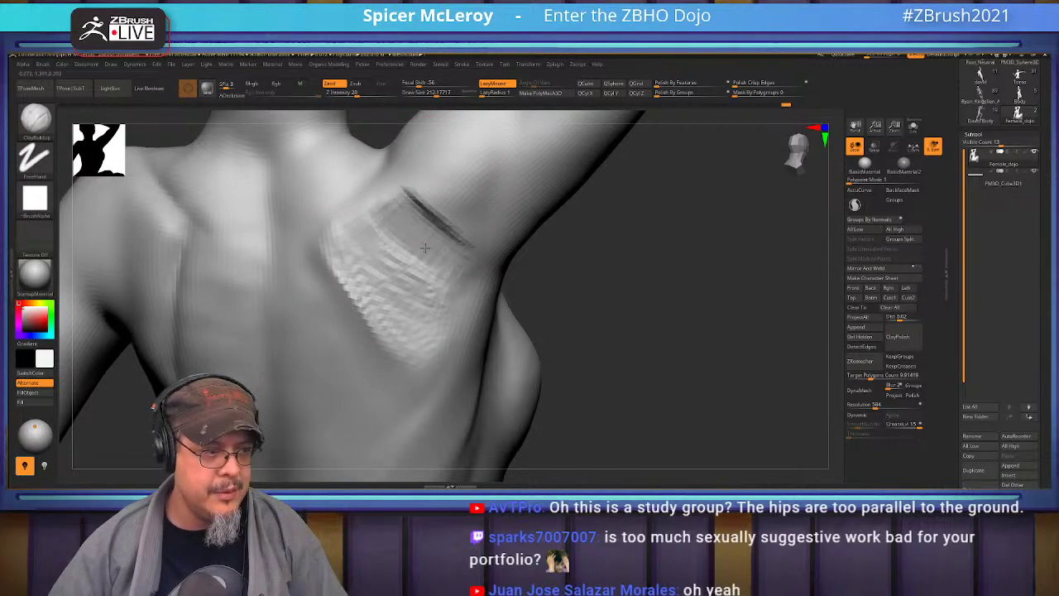
{"action": "left_click_drag", "start_coordinate": [412, 237], "coordinate": [428, 339]}
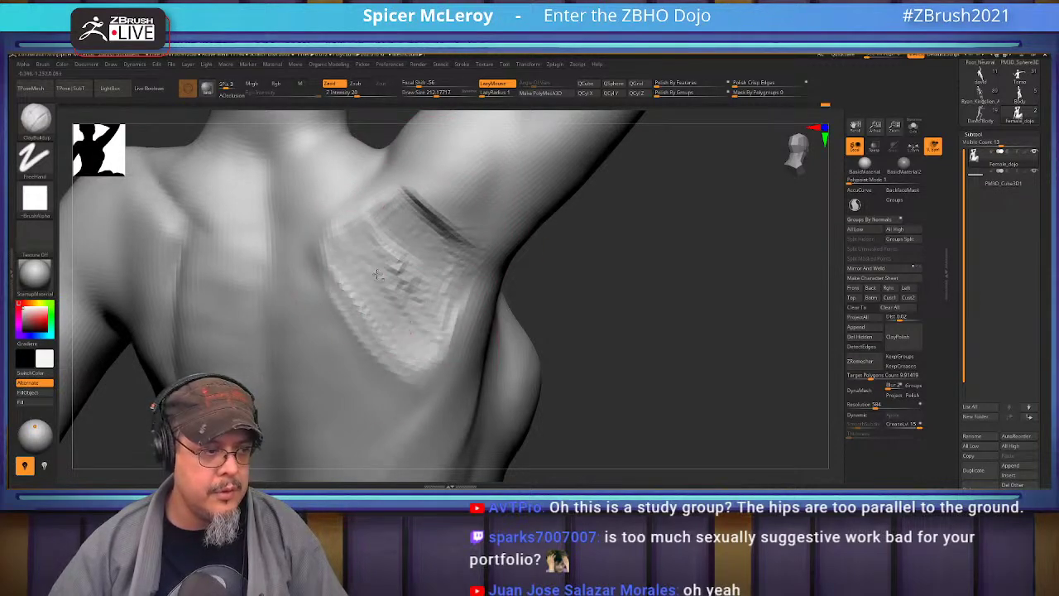
{"action": "mouse_move", "coordinate": [412, 197]}
{"action": "left_mouse_down", "text": "shift"}
{"action": "mouse_move", "coordinate": [442, 202]}
{"action": "mouse_move", "coordinate": [460, 262]}
{"action": "mouse_move", "coordinate": [416, 276]}
{"action": "left_mouse_up", "text": "shift"}
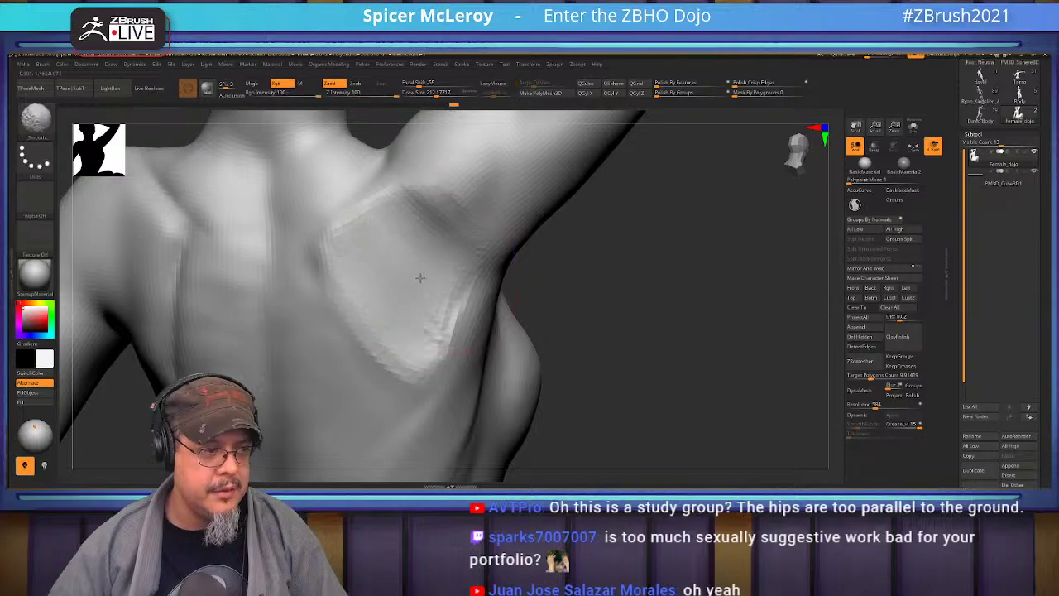
{"action": "left_click_drag", "start_coordinate": [588, 277], "coordinate": [620, 273]}
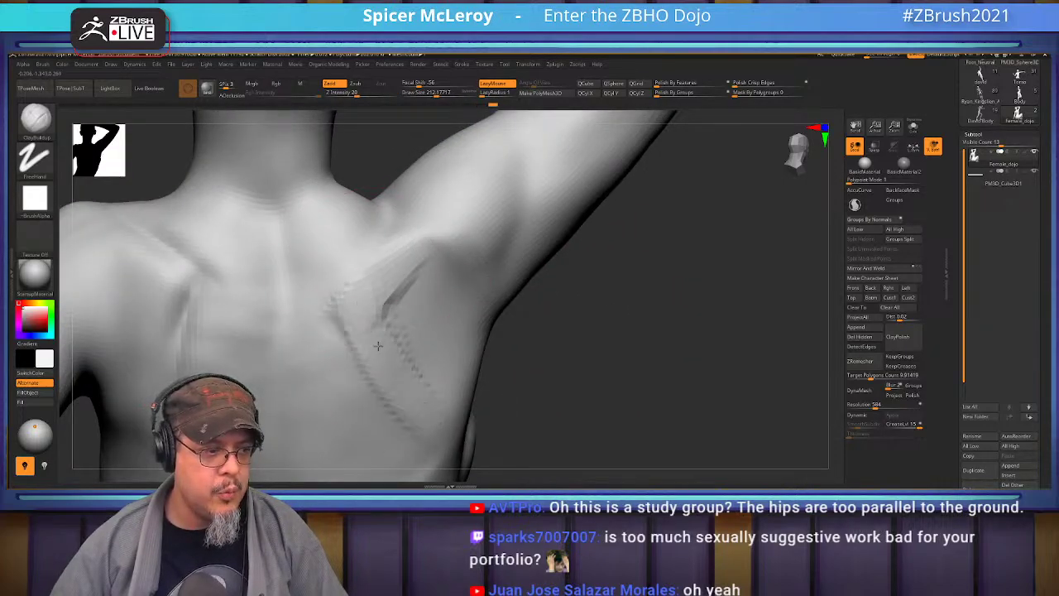
{"action": "mouse_move", "coordinate": [400, 289]}
{"action": "left_mouse_down", "text": "shift"}
{"action": "mouse_move", "coordinate": [388, 323]}
{"action": "mouse_move", "coordinate": [414, 364]}
{"action": "left_mouse_up", "text": "shift"}
- Add muscle volume below the raised-arm shoulder blade and blend it into the side of the rib cage
{"action": "left_click_drag", "start_coordinate": [537, 320], "coordinate": [422, 312]}
{"action": "left_click_drag", "start_coordinate": [350, 289], "coordinate": [420, 397]}
{"action": "left_click_drag", "start_coordinate": [356, 312], "coordinate": [442, 407]}
{"action": "mouse_move", "coordinate": [666, 293]}
{"action": "left_mouse_down"}
{"action": "mouse_move", "coordinate": [645, 222]}
{"action": "mouse_move", "coordinate": [666, 227]}
{"action": "left_mouse_up"}
{"action": "mouse_move", "coordinate": [378, 369]}
{"action": "left_mouse_down", "text": "shift"}
{"action": "mouse_move", "coordinate": [355, 314]}
{"action": "mouse_move", "coordinate": [406, 373]}
{"action": "left_mouse_up", "text": "shift"}
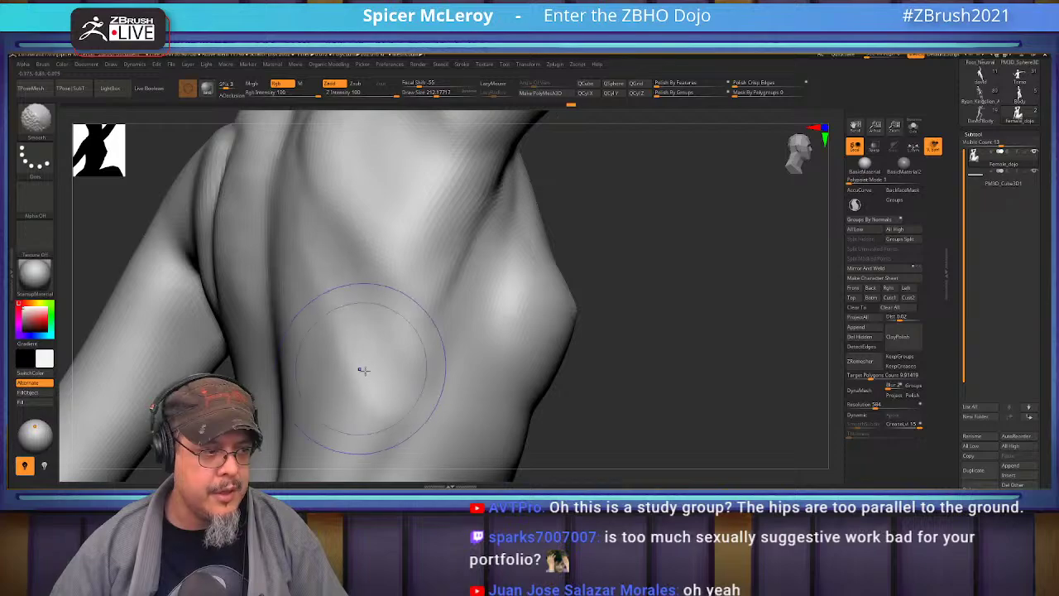
{"action": "mouse_move", "coordinate": [341, 358]}
{"action": "left_mouse_down"}
{"action": "mouse_move", "coordinate": [383, 440]}
{"action": "mouse_move", "coordinate": [365, 398]}
{"action": "left_mouse_up"}
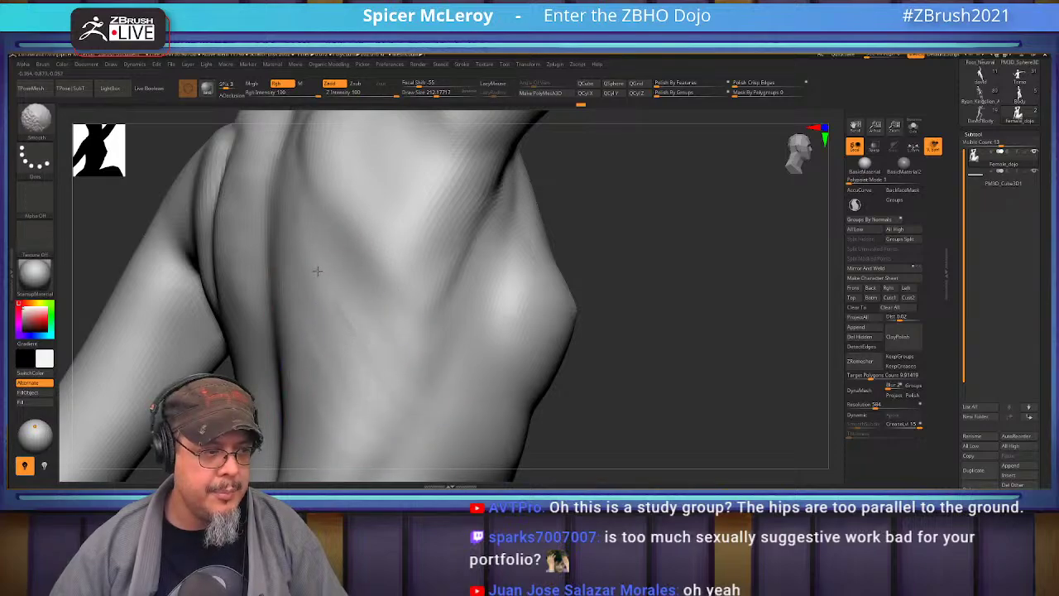
- Define the lower edge of the raised-arm shoulder blade along the side of the back and soften it
{"action": "right_click_drag", "start_coordinate": [352, 260], "coordinate": [367, 330], "text": "alt"}
{"action": "left_click_drag", "start_coordinate": [339, 294], "coordinate": [416, 381]}
{"action": "left_click_drag", "start_coordinate": [351, 330], "coordinate": [427, 400]}
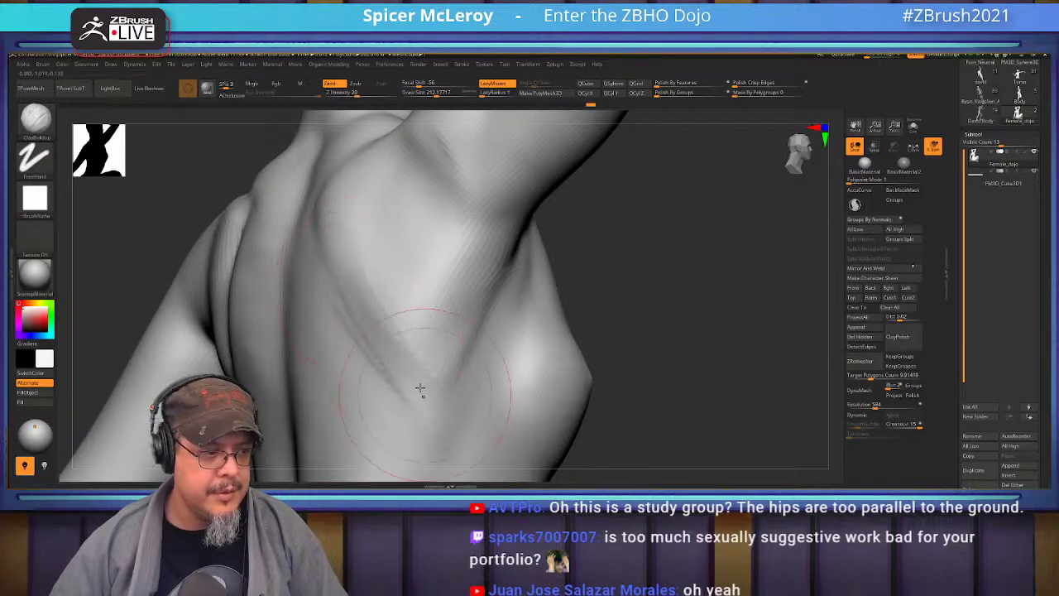
{"action": "left_click_drag", "start_coordinate": [402, 357], "coordinate": [403, 357], "text": "shift"}
- Sculpt the armpit hollow and the chest muscle leading into the raised arm, smoothing the transitions
{"action": "mouse_move", "coordinate": [459, 246]}
{"action": "right_mouse_down"}
{"action": "mouse_move", "coordinate": [407, 236]}
{"action": "mouse_move", "coordinate": [387, 258]}
{"action": "right_mouse_up"}
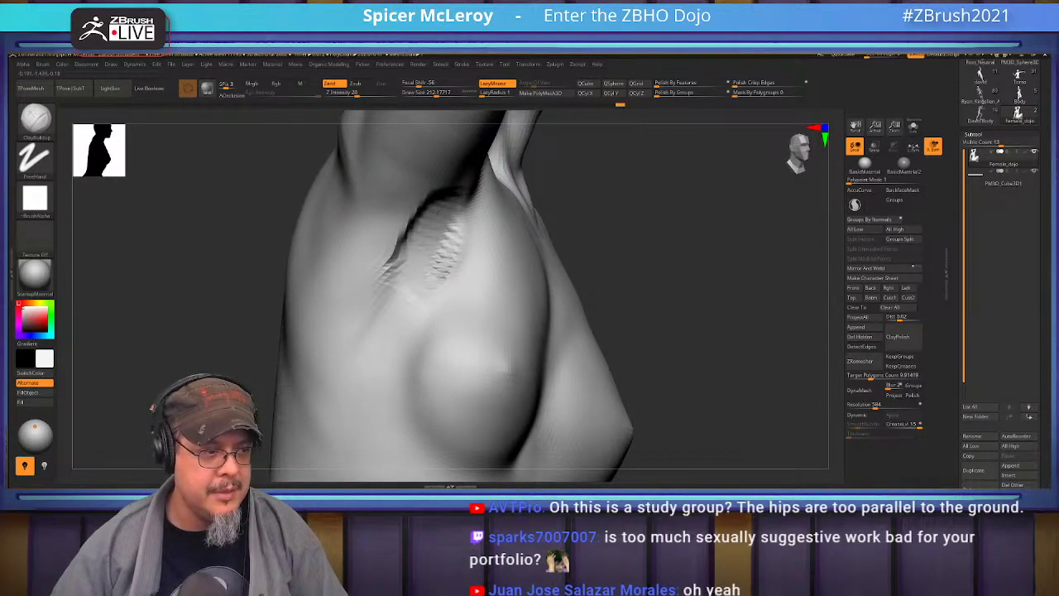
{"action": "left_click_drag", "start_coordinate": [395, 311], "coordinate": [400, 238], "text": "shift"}
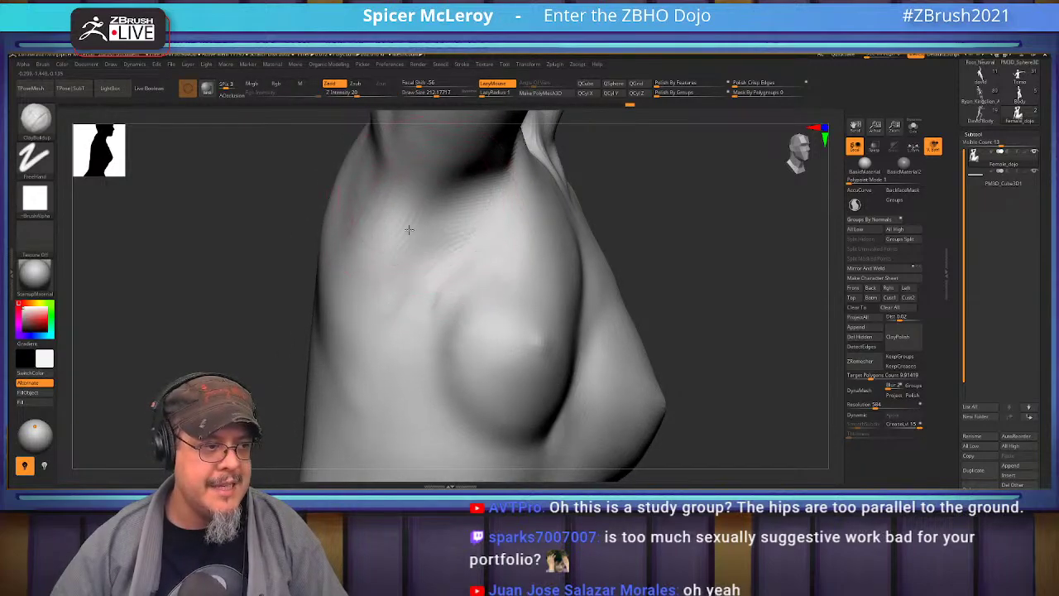
{"action": "left_click_drag", "start_coordinate": [337, 361], "coordinate": [405, 256], "text": "shift"}
{"action": "mouse_move", "coordinate": [265, 224]}
{"action": "left_mouse_down"}
{"action": "mouse_move", "coordinate": [351, 182]}
{"action": "mouse_move", "coordinate": [375, 247]}
{"action": "left_mouse_up"}
{"action": "mouse_move", "coordinate": [298, 232]}
{"action": "left_mouse_down"}
{"action": "mouse_move", "coordinate": [285, 285]}
{"action": "mouse_move", "coordinate": [265, 298]}
{"action": "mouse_move", "coordinate": [400, 248]}
{"action": "mouse_move", "coordinate": [389, 207]}
{"action": "left_mouse_up"}
- Add clay to the raised upper arm just below the elbow and smooth it into the arm
{"action": "mouse_move", "coordinate": [419, 176]}
{"action": "right_mouse_down", "text": "alt"}
{"action": "mouse_move", "coordinate": [399, 243]}
{"action": "mouse_move", "coordinate": [425, 354]}
{"action": "right_mouse_up", "text": "alt"}
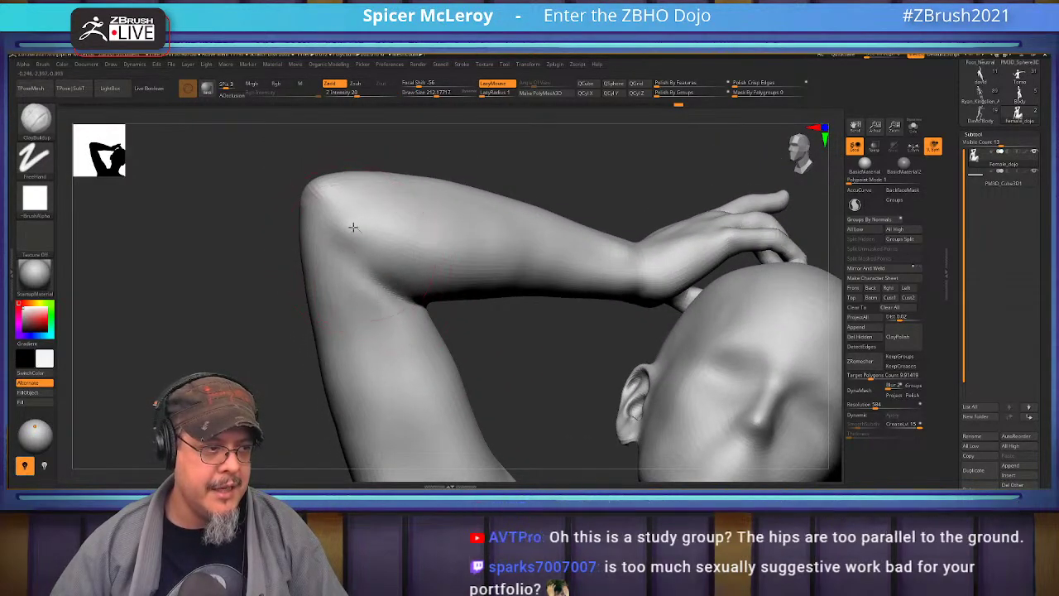
{"action": "key", "text": "shift"}
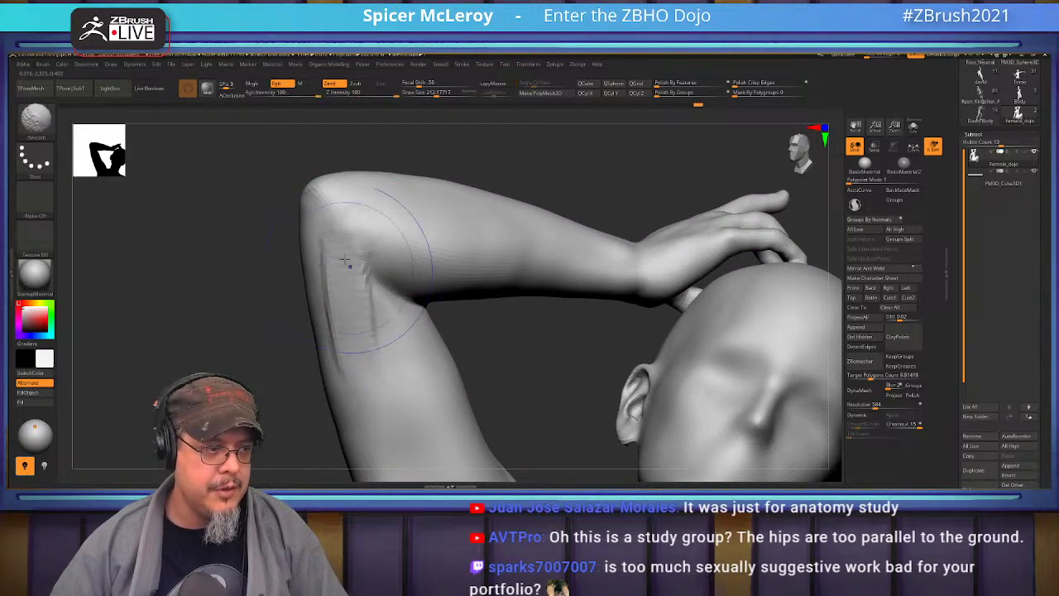
{"action": "left_click_drag", "start_coordinate": [349, 326], "coordinate": [364, 352], "text": "shift"}
{"action": "mouse_move", "coordinate": [370, 260]}
{"action": "right_mouse_down"}
{"action": "mouse_move", "coordinate": [363, 220]}
{"action": "mouse_move", "coordinate": [380, 202]}
{"action": "right_mouse_up"}
{"action": "left_click_drag", "start_coordinate": [392, 276], "coordinate": [399, 298]}
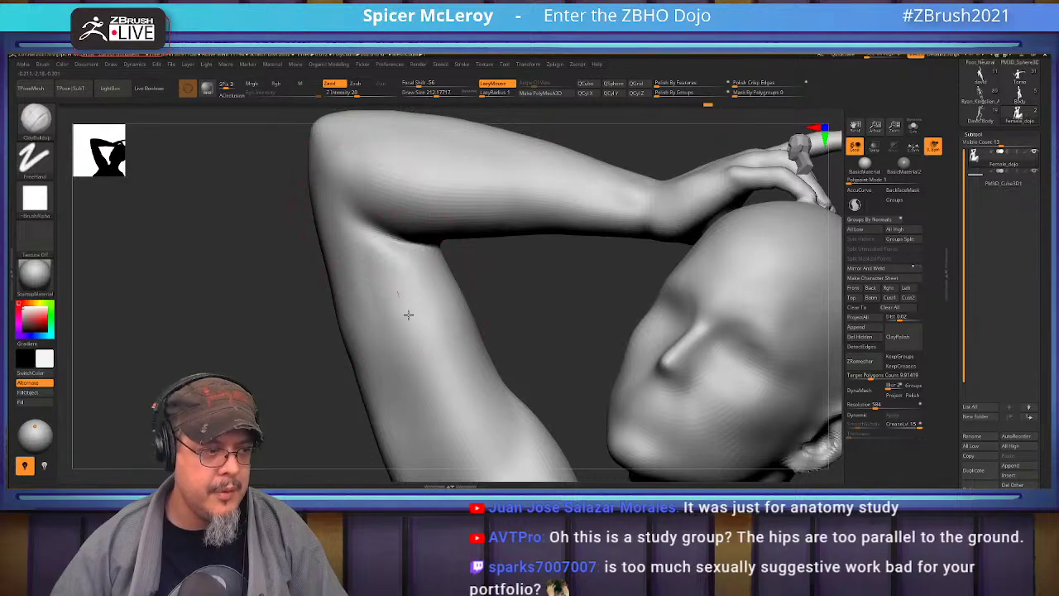
- Build up the muscle along the raised upper arm from the elbow toward the shoulder and smooth it
{"action": "right_click_drag", "start_coordinate": [403, 281], "coordinate": [380, 210], "text": "alt"}
{"action": "left_click_drag", "start_coordinate": [397, 312], "coordinate": [437, 381]}
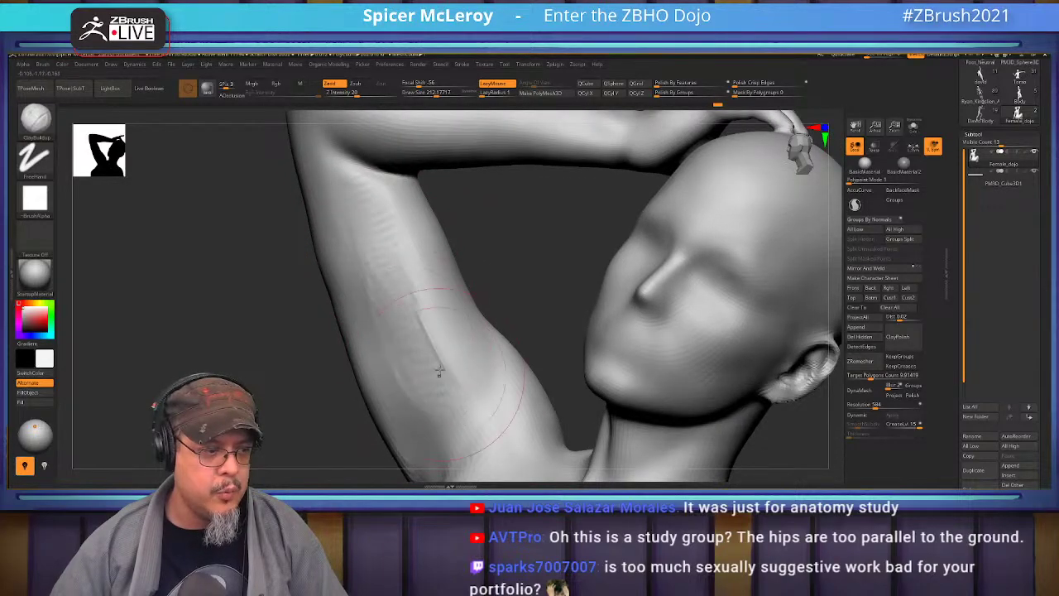
{"action": "key", "text": "shift"}
{"action": "mouse_move", "coordinate": [418, 270]}
{"action": "right_mouse_down"}
{"action": "mouse_move", "coordinate": [380, 265]}
{"action": "mouse_move", "coordinate": [407, 270]}
{"action": "mouse_move", "coordinate": [413, 194]}
{"action": "mouse_move", "coordinate": [369, 264]}
{"action": "right_mouse_up"}
{"action": "left_click_drag", "start_coordinate": [369, 265], "coordinate": [369, 310], "text": "shift"}
- Adjust the brush size and carve a recess between the muscles of the raised upper arm
{"action": "mouse_move", "coordinate": [369, 309]}
{"action": "right_mouse_down"}
{"action": "mouse_move", "coordinate": [392, 277]}
{"action": "mouse_move", "coordinate": [387, 287]}
{"action": "right_mouse_up"}
{"action": "key", "text": "s"}
{"action": "left_click_drag", "start_coordinate": [386, 286], "coordinate": [377, 286]}
{"action": "mouse_move", "coordinate": [400, 280]}
{"action": "left_mouse_down", "text": "alt"}
{"action": "mouse_move", "coordinate": [371, 281]}
{"action": "mouse_move", "coordinate": [413, 283]}
{"action": "mouse_move", "coordinate": [375, 288]}
{"action": "left_mouse_up", "text": "alt"}
- Set the draw size to about 217 and build up the back of the raised upper arm toward the shoulder, smoothing it
{"action": "right_click_drag", "start_coordinate": [560, 243], "coordinate": [359, 241]}
{"action": "key", "text": "s"}
{"action": "left_click_drag", "start_coordinate": [331, 262], "coordinate": [336, 261]}
{"action": "right_click_drag", "start_coordinate": [381, 263], "coordinate": [331, 281]}
{"action": "mouse_move", "coordinate": [283, 292]}
{"action": "left_mouse_down"}
{"action": "mouse_move", "coordinate": [302, 308]}
{"action": "mouse_move", "coordinate": [315, 296]}
{"action": "mouse_move", "coordinate": [309, 327]}
{"action": "left_mouse_up"}
{"action": "mouse_move", "coordinate": [426, 328]}
{"action": "right_mouse_down"}
{"action": "mouse_move", "coordinate": [502, 319]}
{"action": "mouse_move", "coordinate": [311, 275]}
{"action": "right_mouse_up"}
{"action": "mouse_move", "coordinate": [362, 364]}
{"action": "left_mouse_down"}
{"action": "mouse_move", "coordinate": [335, 426]}
{"action": "mouse_move", "coordinate": [293, 409]}
{"action": "left_mouse_up"}
{"action": "mouse_move", "coordinate": [336, 255]}
{"action": "left_mouse_down"}
{"action": "mouse_move", "coordinate": [322, 241]}
{"action": "mouse_move", "coordinate": [324, 412]}
{"action": "left_mouse_up"}
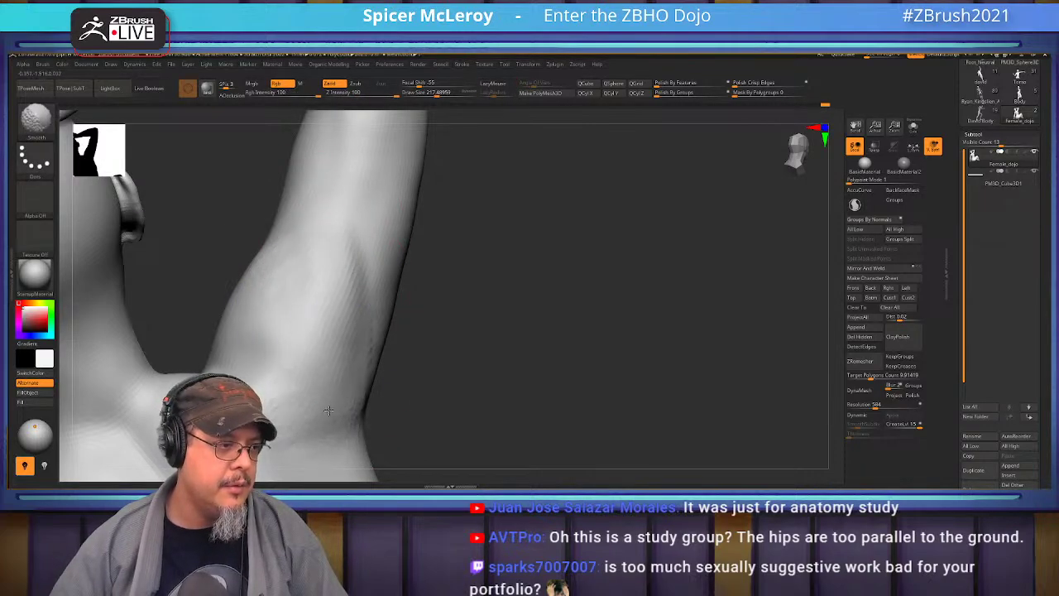
- Build up clay planes from the back of the raised upper arm down to the shoulder and smooth them into the surrounding muscles
{"action": "mouse_move", "coordinate": [406, 307]}
{"action": "right_mouse_down", "text": "ctrl"}
{"action": "mouse_move", "coordinate": [418, 253]}
{"action": "mouse_move", "coordinate": [452, 265]}
{"action": "mouse_move", "coordinate": [437, 258]}
{"action": "mouse_move", "coordinate": [474, 311]}
{"action": "mouse_move", "coordinate": [307, 237]}
{"action": "right_mouse_up", "text": "ctrl"}
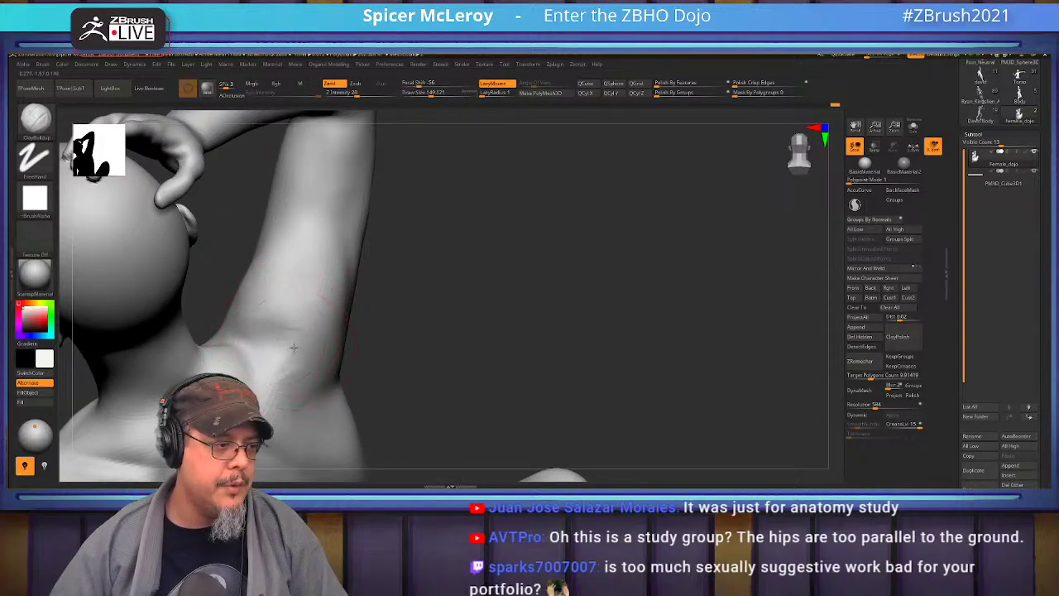
{"action": "mouse_move", "coordinate": [303, 337]}
{"action": "right_mouse_down"}
{"action": "mouse_move", "coordinate": [456, 243]}
{"action": "mouse_move", "coordinate": [301, 293]}
{"action": "right_mouse_up"}
{"action": "left_click_drag", "start_coordinate": [323, 269], "coordinate": [291, 316]}
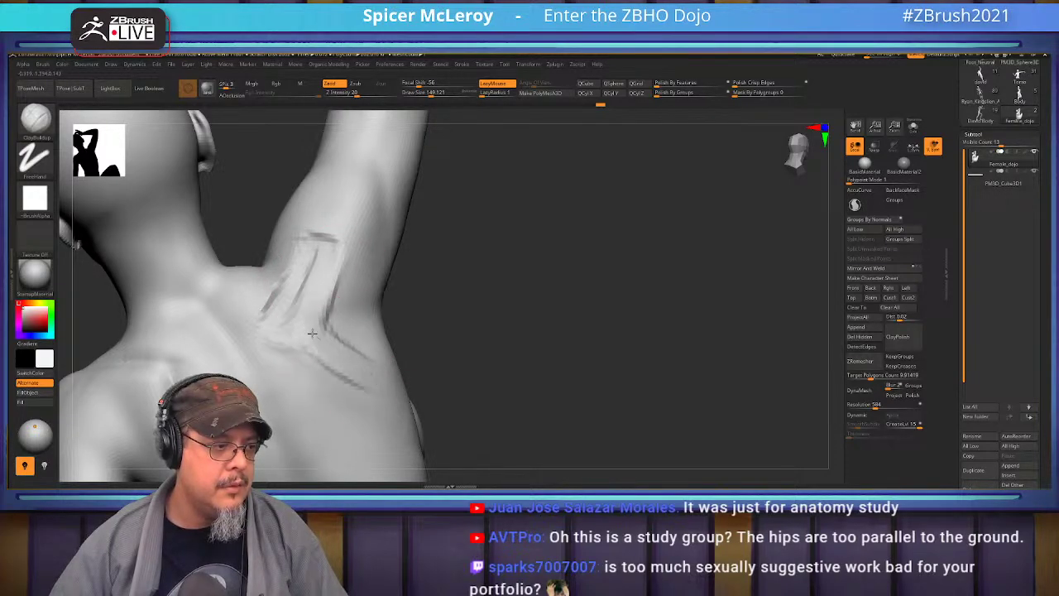
{"action": "key", "text": "shift"}
{"action": "mouse_move", "coordinate": [353, 329]}
{"action": "right_mouse_down"}
{"action": "mouse_move", "coordinate": [289, 263]}
{"action": "mouse_move", "coordinate": [322, 282]}
{"action": "right_mouse_up"}
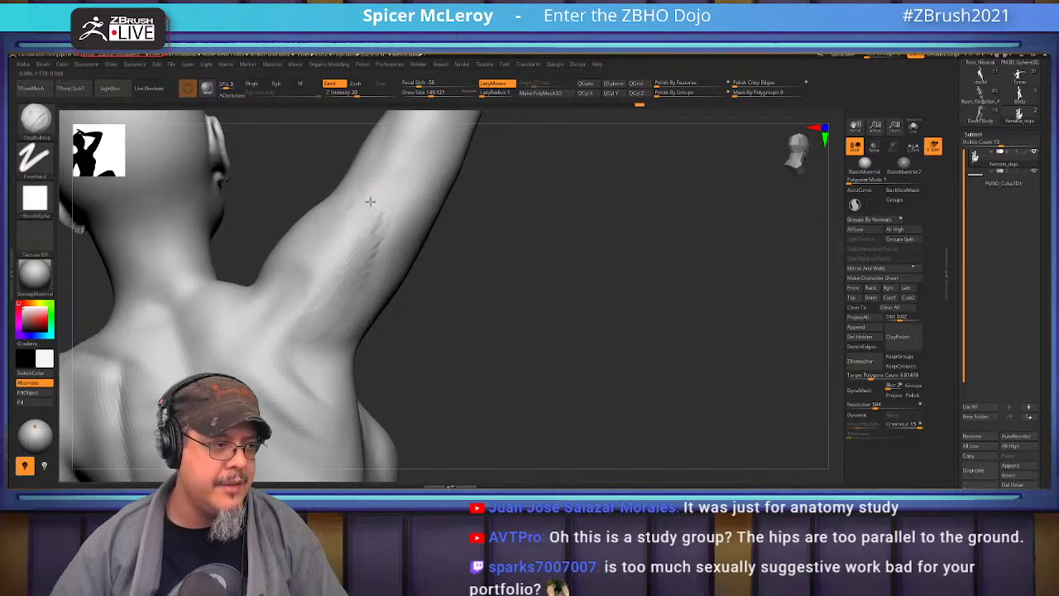
{"action": "key", "text": "shift"}
- Carve the groove between the raised upper arm and the front of the shoulder with the DamStandard brush and soften it
{"action": "mouse_move", "coordinate": [311, 336]}
{"action": "right_mouse_down"}
{"action": "mouse_move", "coordinate": [485, 243]}
{"action": "mouse_move", "coordinate": [439, 278]}
{"action": "mouse_move", "coordinate": [449, 215]}
{"action": "mouse_move", "coordinate": [447, 252]}
{"action": "mouse_move", "coordinate": [501, 260]}
{"action": "mouse_move", "coordinate": [493, 263]}
{"action": "right_mouse_up"}
{"action": "key", "text": "b"}
{"action": "key", "text": "d"}
{"action": "key", "text": "s"}
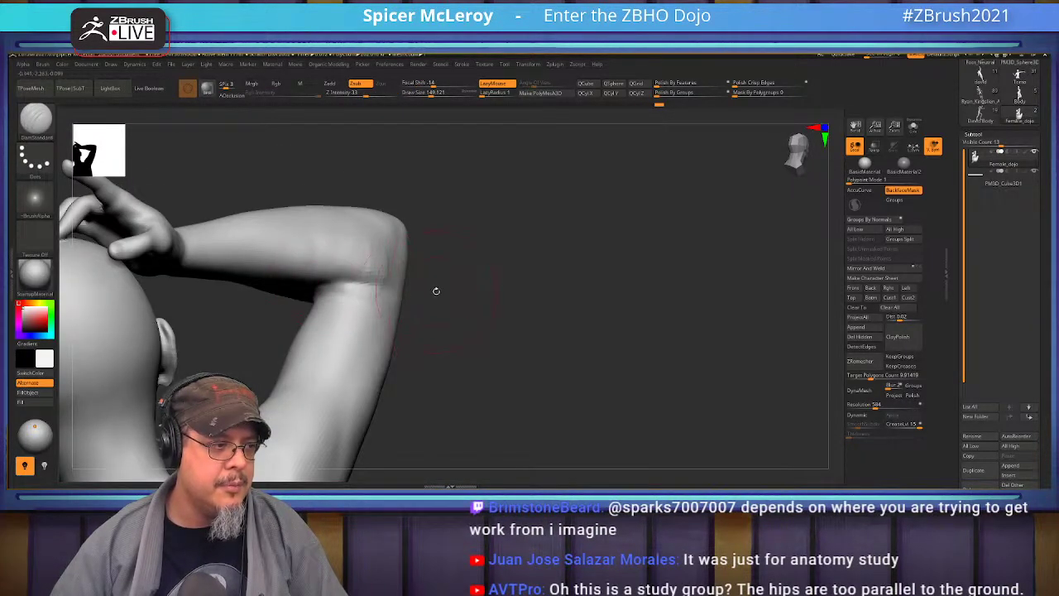
{"action": "right_click_drag", "start_coordinate": [436, 291], "coordinate": [355, 273]}
{"action": "mouse_move", "coordinate": [545, 257]}
{"action": "right_mouse_down"}
{"action": "mouse_move", "coordinate": [345, 263]}
{"action": "mouse_move", "coordinate": [318, 195]}
{"action": "mouse_move", "coordinate": [349, 242]}
{"action": "mouse_move", "coordinate": [353, 294]}
{"action": "mouse_move", "coordinate": [341, 315]}
{"action": "right_mouse_up"}
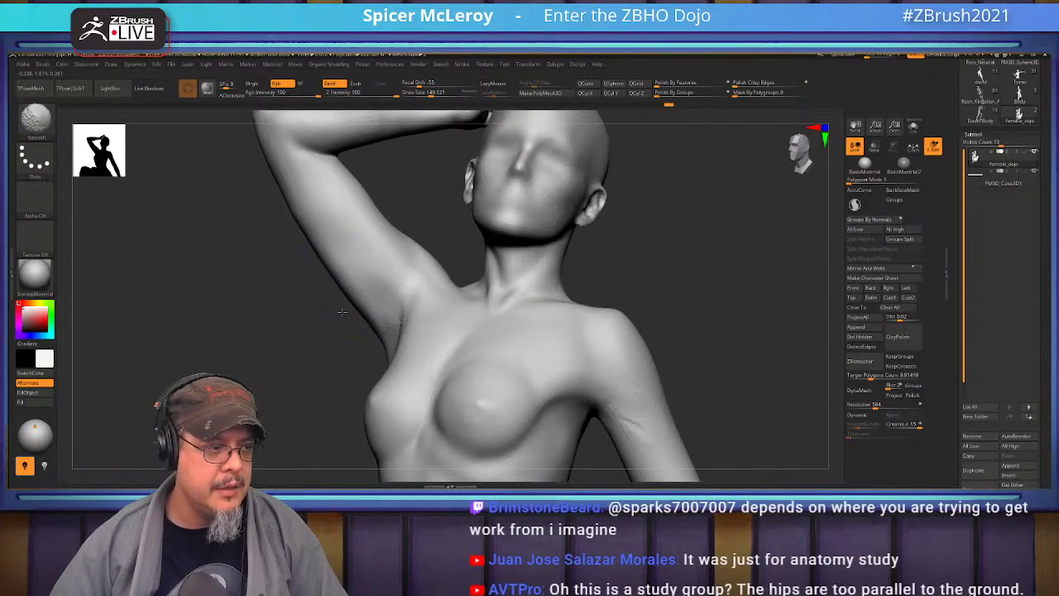
{"action": "right_click_drag", "start_coordinate": [304, 255], "coordinate": [407, 351]}
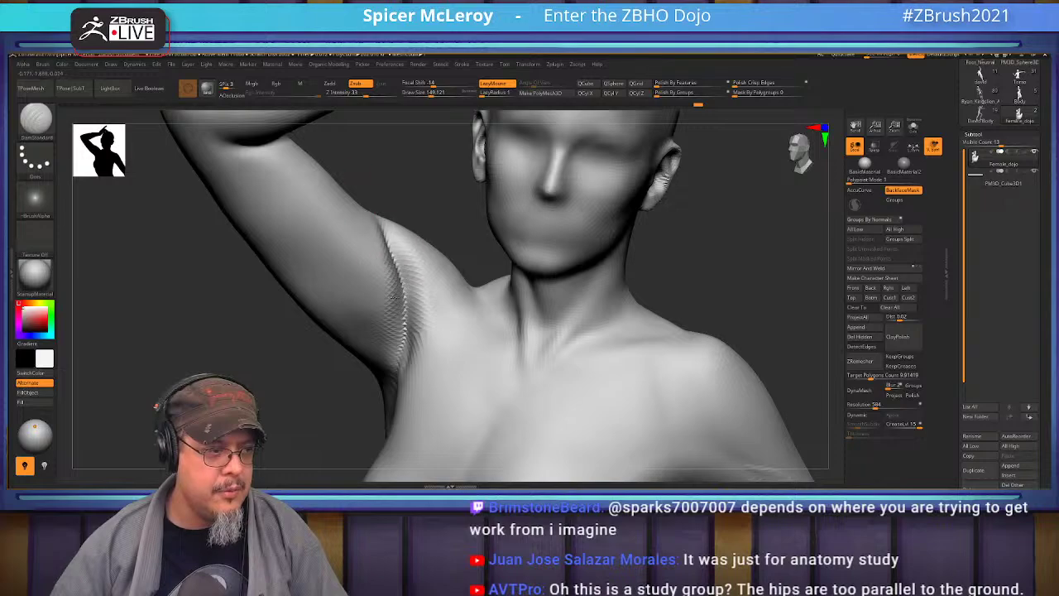
{"action": "key", "text": "shift"}
{"action": "right_click_drag", "start_coordinate": [373, 343], "coordinate": [391, 219]}
- Build up the front of the raised shoulder and armpit with the ClayBuildup brush and blend it into the arm
{"action": "key", "text": "b"}
{"action": "key", "text": "c"}
{"action": "key", "text": "b"}
{"action": "mouse_move", "coordinate": [394, 252]}
{"action": "left_mouse_down"}
{"action": "mouse_move", "coordinate": [365, 308]}
{"action": "mouse_move", "coordinate": [366, 216]}
{"action": "mouse_move", "coordinate": [378, 269]}
{"action": "mouse_move", "coordinate": [398, 285]}
{"action": "left_mouse_up"}
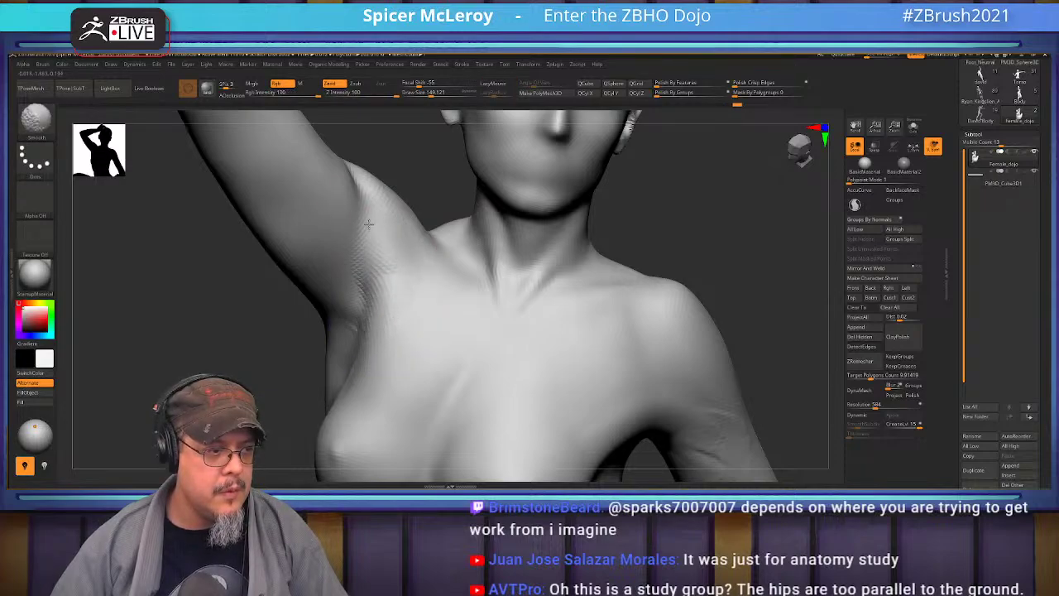
{"action": "right_click_drag", "start_coordinate": [369, 224], "coordinate": [346, 284]}
{"action": "mouse_move", "coordinate": [325, 291]}
{"action": "left_mouse_down"}
{"action": "mouse_move", "coordinate": [296, 250]}
{"action": "mouse_move", "coordinate": [273, 281]}
{"action": "mouse_move", "coordinate": [352, 332]}
{"action": "mouse_move", "coordinate": [347, 364]}
{"action": "mouse_move", "coordinate": [273, 257]}
{"action": "mouse_move", "coordinate": [310, 347]}
{"action": "mouse_move", "coordinate": [362, 379]}
{"action": "mouse_move", "coordinate": [276, 260]}
{"action": "mouse_move", "coordinate": [307, 275]}
{"action": "left_mouse_up"}
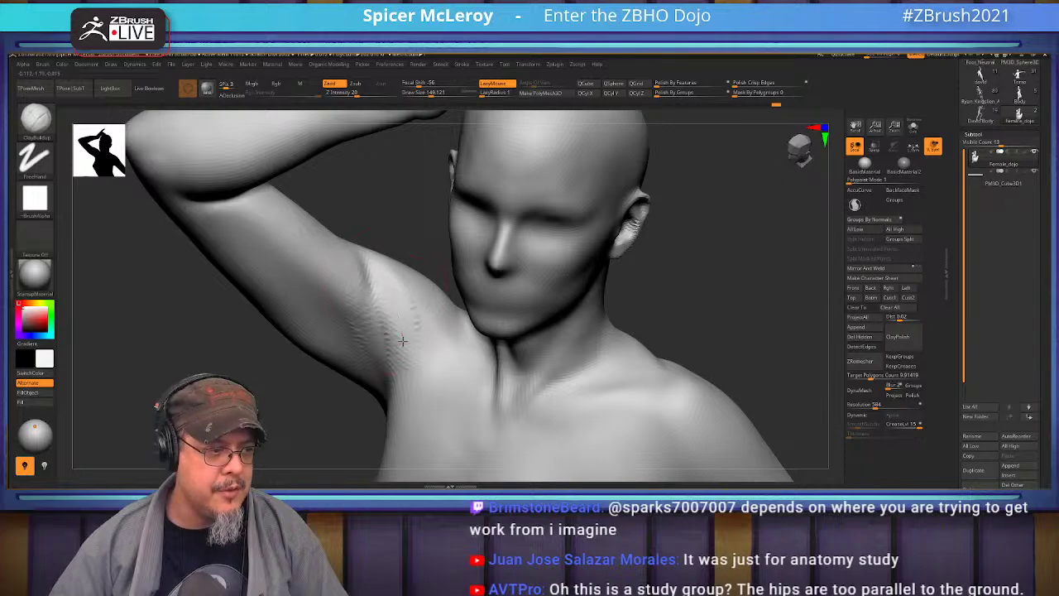
{"action": "mouse_move", "coordinate": [406, 382]}
{"action": "left_mouse_down"}
{"action": "mouse_move", "coordinate": [380, 267]}
{"action": "mouse_move", "coordinate": [412, 318]}
{"action": "mouse_move", "coordinate": [369, 291]}
{"action": "left_mouse_up"}
- Add more clay around the raised shoulder and upper arm from several angles and smooth the transitions
{"action": "mouse_move", "coordinate": [281, 230]}
{"action": "right_mouse_down"}
{"action": "mouse_move", "coordinate": [326, 260]}
{"action": "mouse_move", "coordinate": [339, 218]}
{"action": "mouse_move", "coordinate": [406, 206]}
{"action": "mouse_move", "coordinate": [379, 263]}
{"action": "mouse_move", "coordinate": [479, 277]}
{"action": "mouse_move", "coordinate": [436, 245]}
{"action": "right_mouse_up"}
{"action": "left_click_drag", "start_coordinate": [387, 292], "coordinate": [356, 311]}
{"action": "mouse_move", "coordinate": [476, 318]}
{"action": "right_mouse_down"}
{"action": "mouse_move", "coordinate": [521, 343]}
{"action": "mouse_move", "coordinate": [507, 395]}
{"action": "right_mouse_up"}
{"action": "right_click_drag", "start_coordinate": [362, 317], "coordinate": [471, 331]}
{"action": "right_click_drag", "start_coordinate": [300, 326], "coordinate": [352, 294], "text": "alt"}
{"action": "right_click_drag", "start_coordinate": [358, 351], "coordinate": [499, 351]}
{"action": "mouse_move", "coordinate": [468, 327]}
{"action": "left_mouse_down"}
{"action": "mouse_move", "coordinate": [437, 307]}
{"action": "mouse_move", "coordinate": [444, 340]}
{"action": "left_mouse_up"}
{"action": "right_click_drag", "start_coordinate": [445, 340], "coordinate": [407, 197]}
{"action": "left_click_drag", "start_coordinate": [456, 364], "coordinate": [488, 397], "text": "shift"}
- Inspect the seated figure's feet and bring up the 01_Female_Foot_Neutral reference to study the toe arrangement
{"action": "mouse_move", "coordinate": [488, 397]}
{"action": "right_mouse_down"}
{"action": "mouse_move", "coordinate": [372, 315]}
{"action": "mouse_move", "coordinate": [389, 248]}
{"action": "mouse_move", "coordinate": [416, 308]}
{"action": "mouse_move", "coordinate": [605, 260]}
{"action": "mouse_move", "coordinate": [590, 257]}
{"action": "mouse_move", "coordinate": [603, 261]}
{"action": "mouse_move", "coordinate": [557, 264]}
{"action": "mouse_move", "coordinate": [591, 290]}
{"action": "mouse_move", "coordinate": [594, 239]}
{"action": "right_mouse_up"}
{"action": "right_click_drag", "start_coordinate": [422, 361], "coordinate": [468, 354], "text": "alt"}
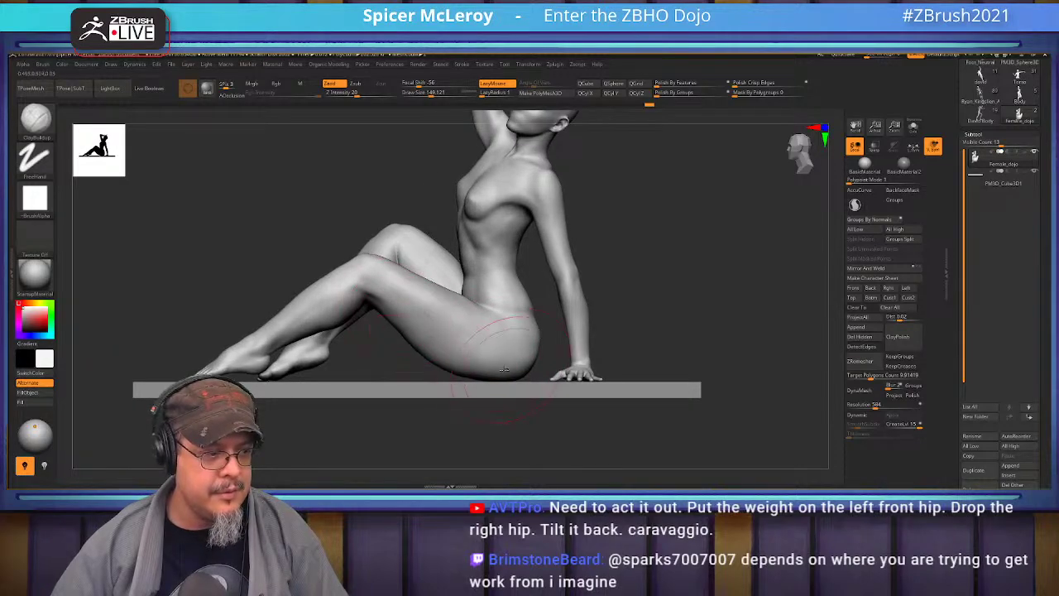
{"action": "right_click_drag", "start_coordinate": [231, 295], "coordinate": [367, 317]}
{"action": "right_click_drag", "start_coordinate": [361, 263], "coordinate": [399, 370], "text": "alt"}
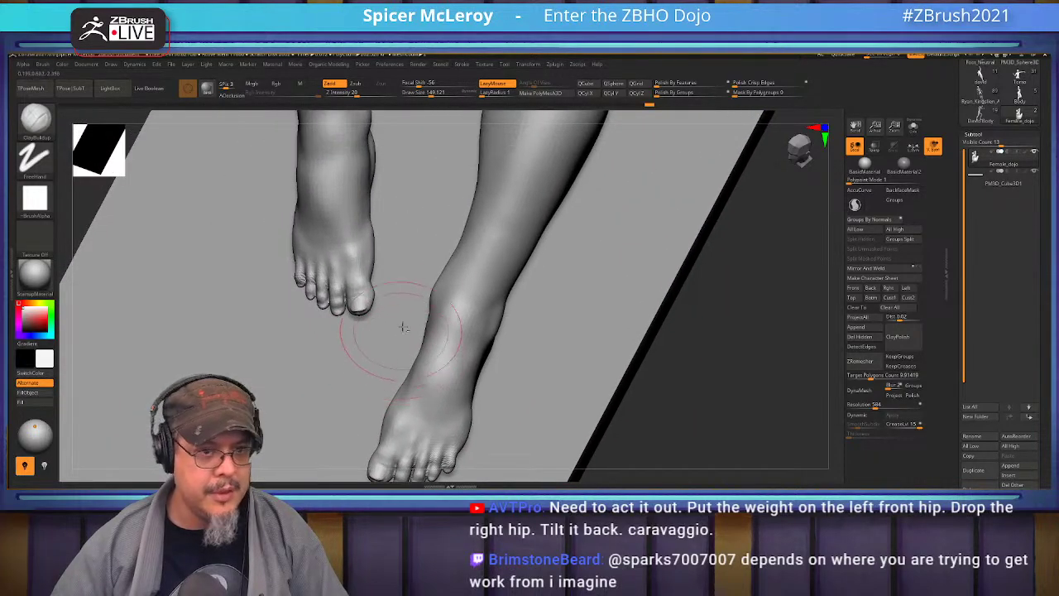
{"action": "left_click_drag", "start_coordinate": [1040, 151], "coordinate": [1043, 292]}
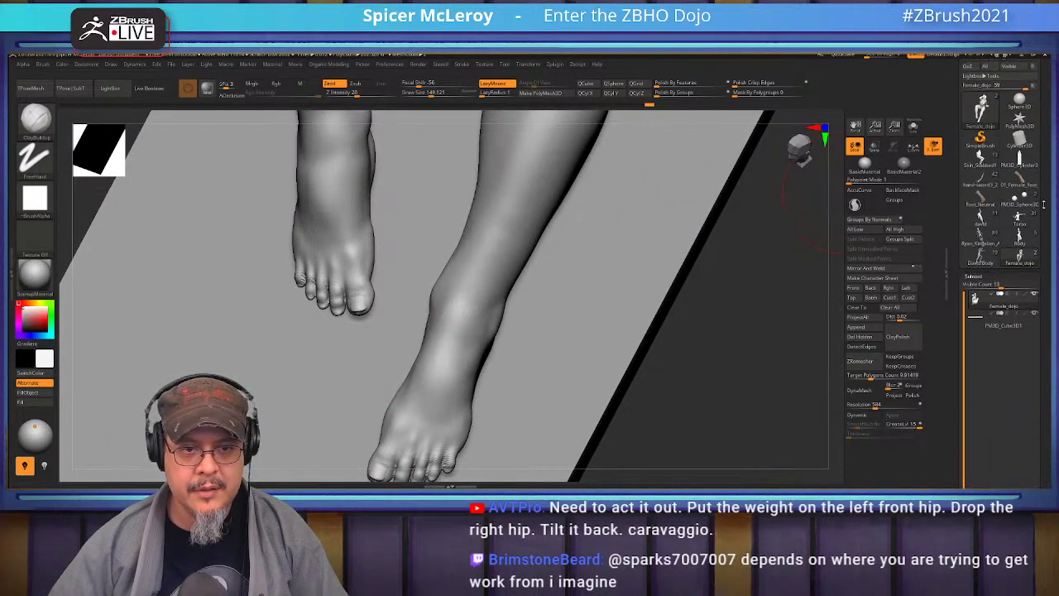
{"action": "left_click", "coordinate": [979, 197]}
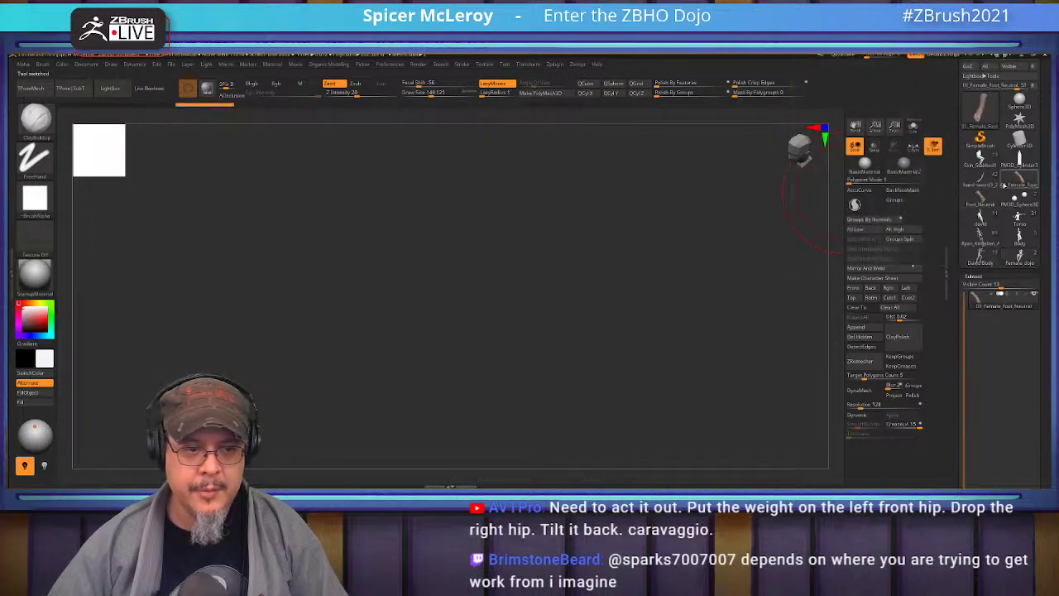
{"action": "mouse_move", "coordinate": [538, 207]}
{"action": "left_mouse_down"}
{"action": "mouse_move", "coordinate": [630, 288]}
{"action": "mouse_move", "coordinate": [657, 262]}
{"action": "mouse_move", "coordinate": [662, 274]}
{"action": "mouse_move", "coordinate": [648, 267]}
{"action": "mouse_move", "coordinate": [639, 303]}
{"action": "mouse_move", "coordinate": [566, 280]}
{"action": "left_mouse_up"}
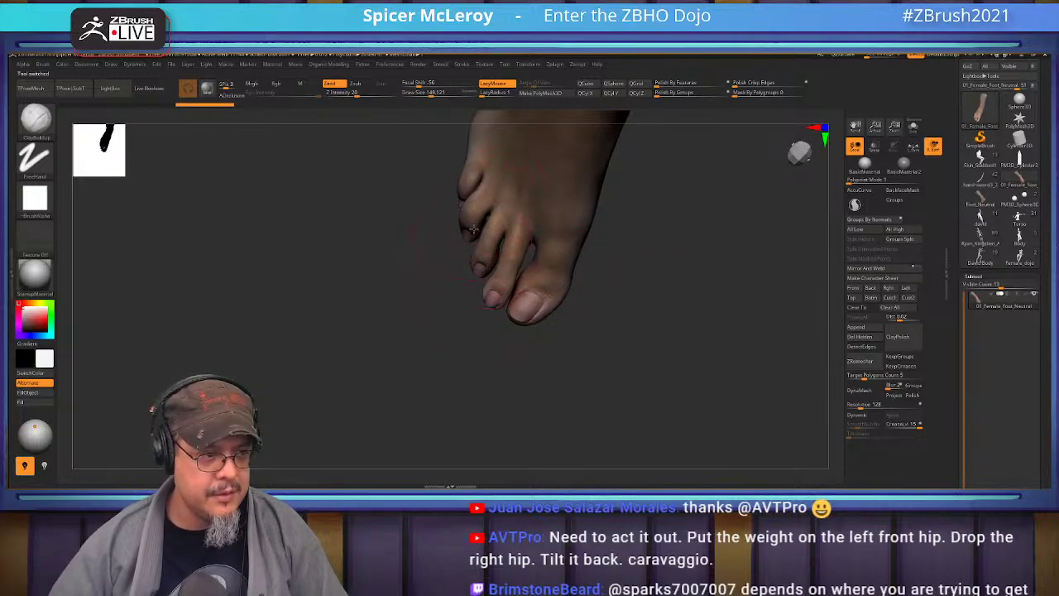
{"action": "left_click_drag", "start_coordinate": [684, 230], "coordinate": [497, 248]}
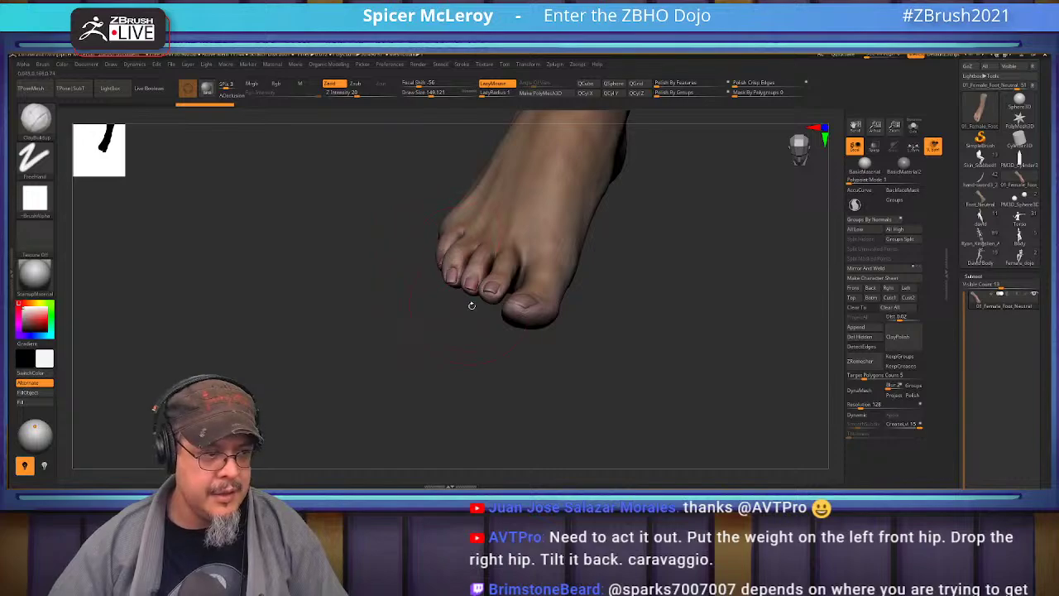
{"action": "left_click_drag", "start_coordinate": [627, 276], "coordinate": [625, 285]}
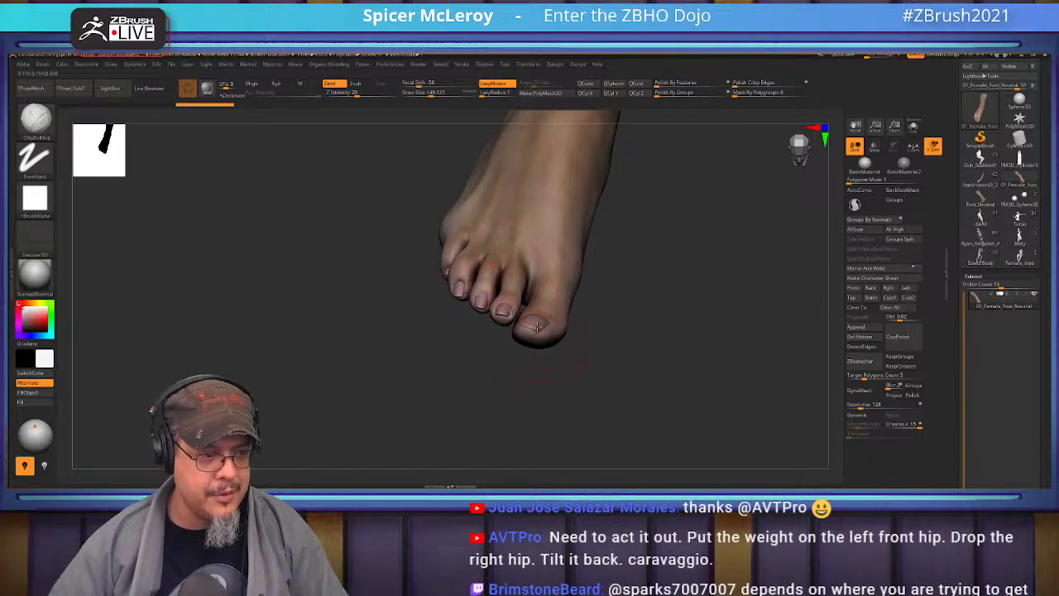
{"action": "left_click_drag", "start_coordinate": [617, 300], "coordinate": [635, 301]}
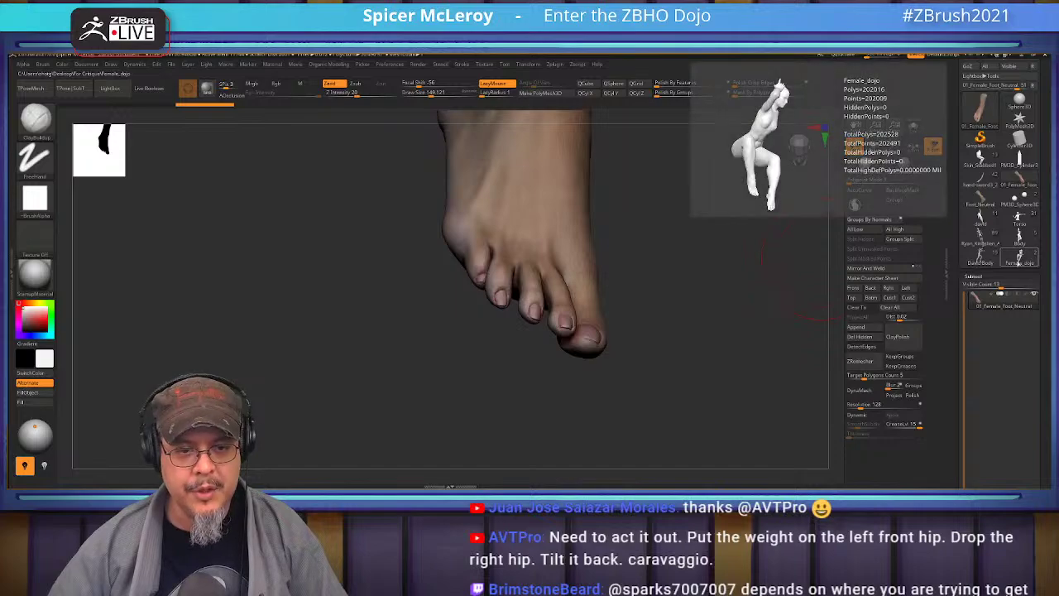
- Switch back to the Female_dojo model and examine its toes, foot profile and overall seated pose
{"action": "left_click", "coordinate": [1019, 262]}
{"action": "left_click_drag", "start_coordinate": [591, 281], "coordinate": [642, 280]}
{"action": "left_click_drag", "start_coordinate": [510, 290], "coordinate": [529, 279], "text": "alt"}
{"action": "left_click_drag", "start_coordinate": [447, 279], "coordinate": [565, 286]}
{"action": "right_click_drag", "start_coordinate": [565, 285], "coordinate": [539, 289]}
{"action": "mouse_move", "coordinate": [539, 289]}
{"action": "left_mouse_down"}
{"action": "mouse_move", "coordinate": [547, 281]}
{"action": "mouse_move", "coordinate": [534, 303]}
{"action": "left_mouse_up"}
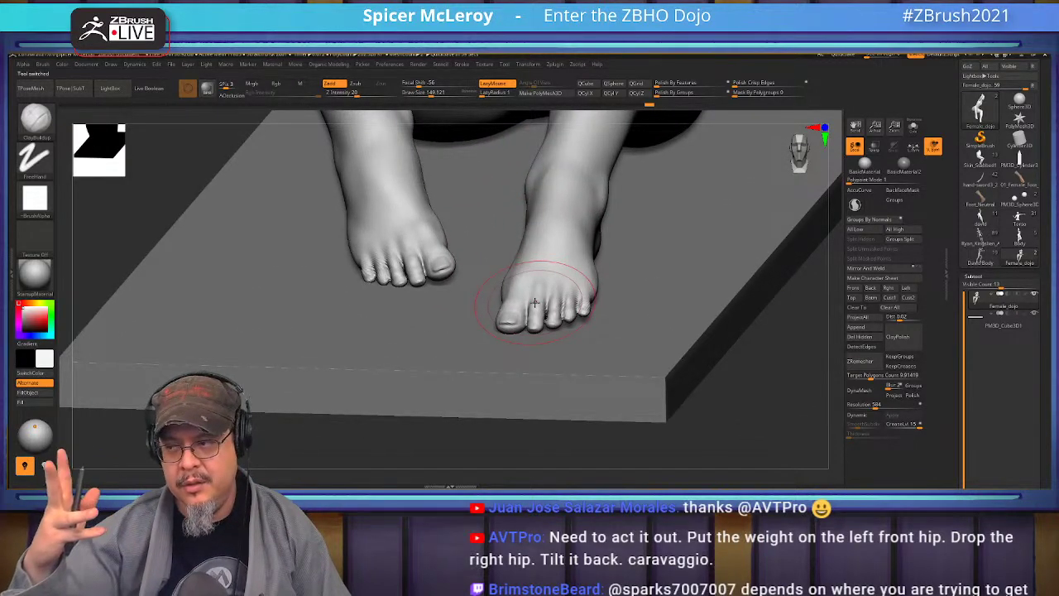
{"action": "left_click_drag", "start_coordinate": [727, 367], "coordinate": [667, 294]}
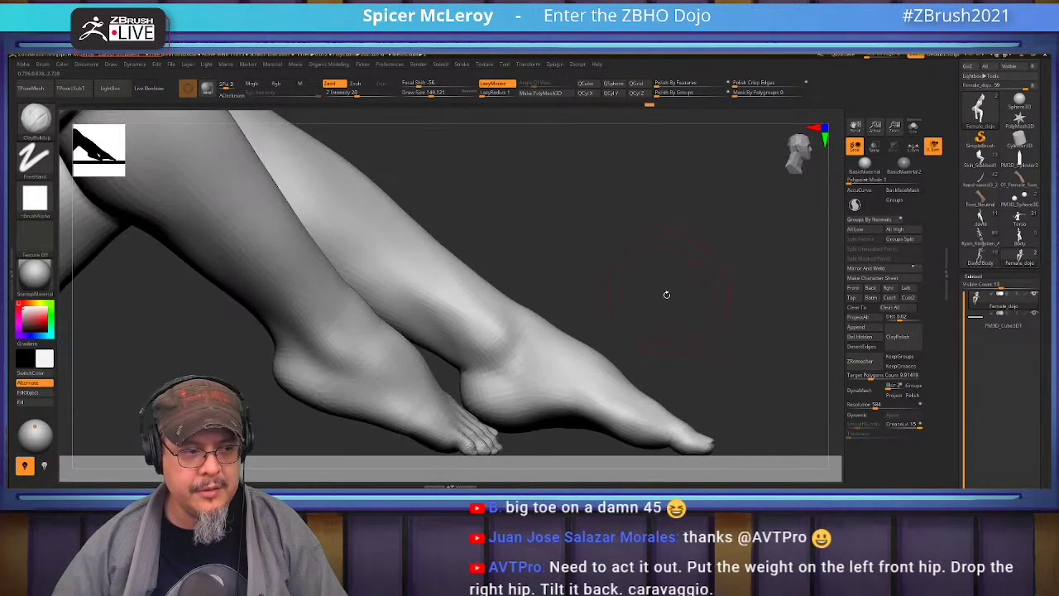
{"action": "key", "text": "f"}
{"action": "left_click_drag", "start_coordinate": [615, 327], "coordinate": [626, 283], "text": "alt"}
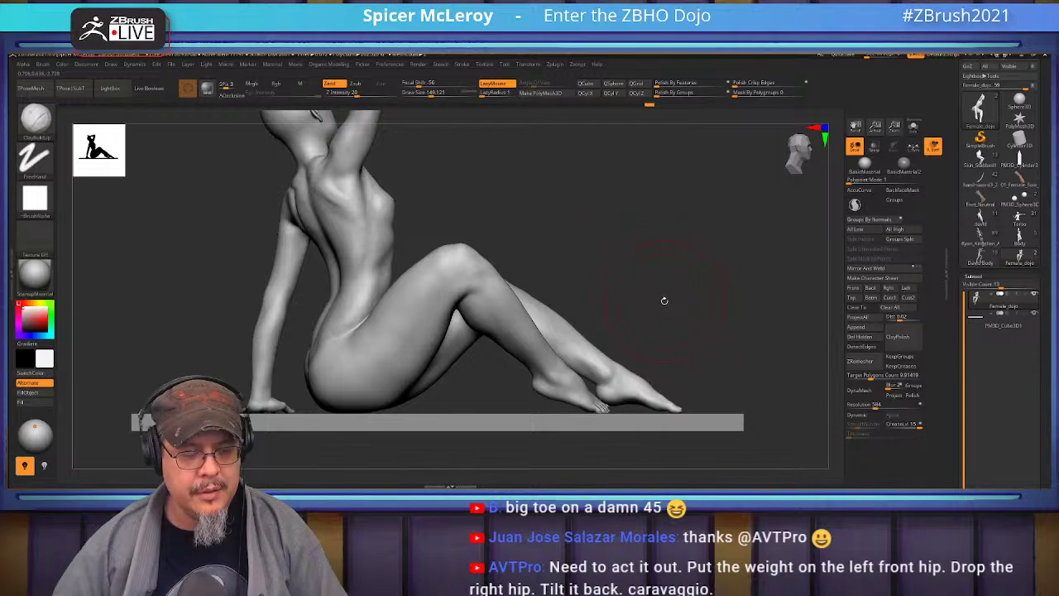
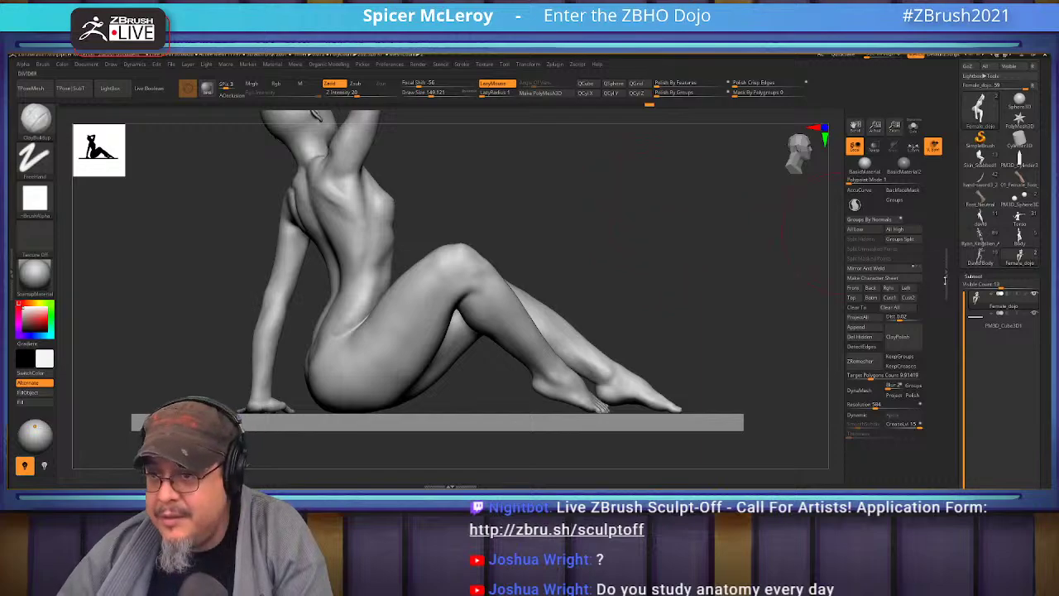
- Bring up the MaleBody1 running figure and frame its torso and arms from the front
{"action": "mouse_move", "coordinate": [980, 110]}
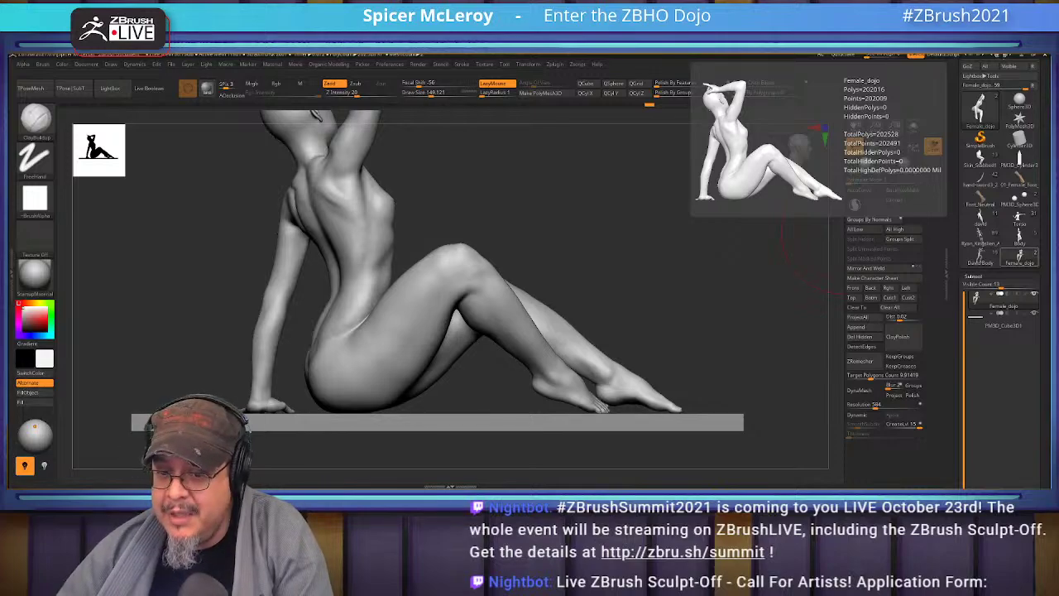
{"action": "left_click", "coordinate": [1025, 86]}
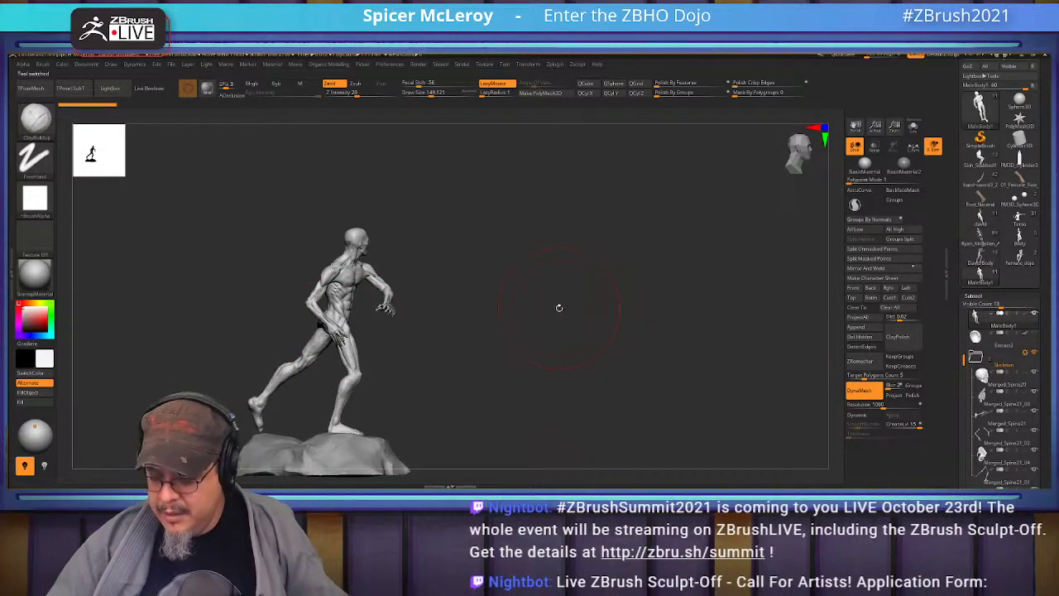
{"action": "left_click_drag", "start_coordinate": [525, 305], "coordinate": [315, 334]}
{"action": "mouse_move", "coordinate": [407, 387]}
{"action": "left_mouse_down"}
{"action": "mouse_move", "coordinate": [525, 295]}
{"action": "mouse_move", "coordinate": [587, 364]}
{"action": "mouse_move", "coordinate": [574, 323]}
{"action": "mouse_move", "coordinate": [540, 321]}
{"action": "mouse_move", "coordinate": [612, 318]}
{"action": "mouse_move", "coordinate": [567, 389]}
{"action": "mouse_move", "coordinate": [504, 364]}
{"action": "mouse_move", "coordinate": [452, 312]}
{"action": "mouse_move", "coordinate": [443, 354]}
{"action": "mouse_move", "coordinate": [451, 378]}
{"action": "left_mouse_up"}
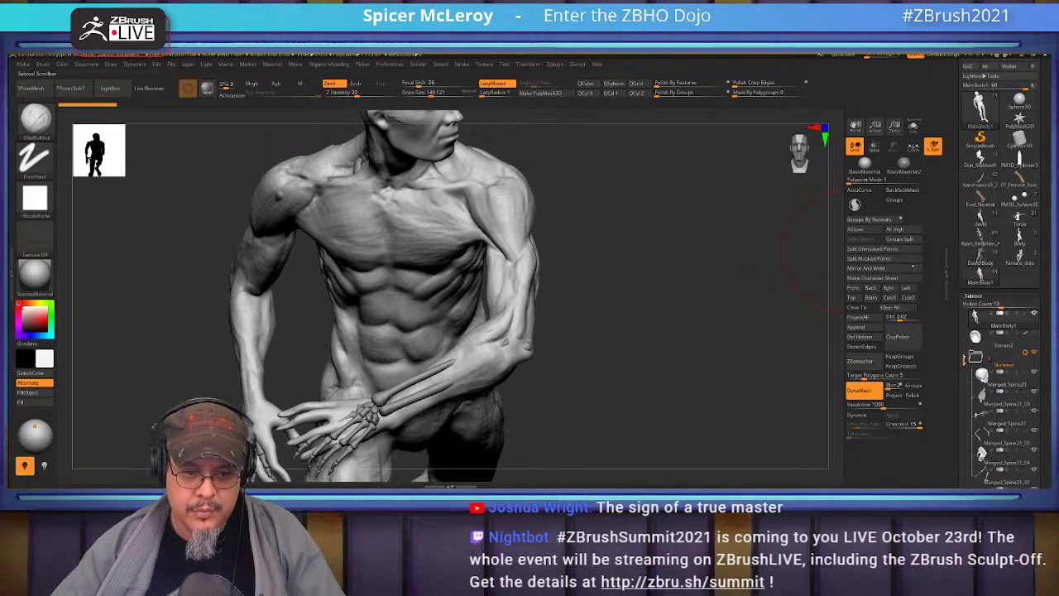
- Hide the Skeleton subtool folder and collapse it in the subtool list
{"action": "left_click_drag", "start_coordinate": [963, 359], "coordinate": [963, 366]}
{"action": "left_click", "coordinate": [1035, 332]}
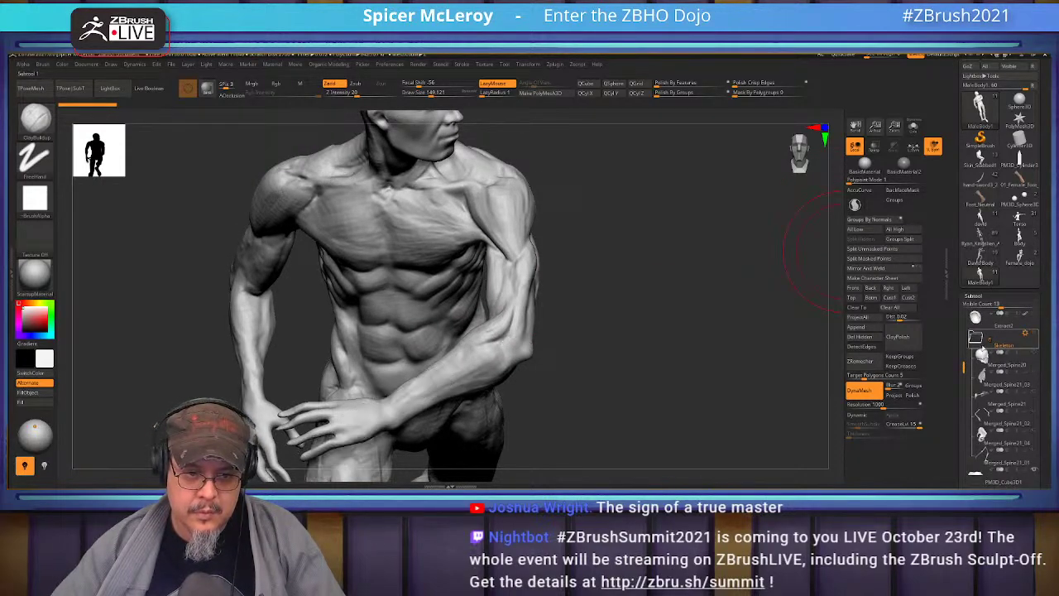
{"action": "left_click", "coordinate": [977, 337]}
- Set the ClayBuildup draw size to about 101 and build up the bent arm's forearm muscles from wrist to elbow
{"action": "mouse_move", "coordinate": [686, 340]}
{"action": "left_mouse_down"}
{"action": "mouse_move", "coordinate": [719, 289]}
{"action": "mouse_move", "coordinate": [678, 304]}
{"action": "mouse_move", "coordinate": [759, 300]}
{"action": "mouse_move", "coordinate": [682, 295]}
{"action": "mouse_move", "coordinate": [668, 261]}
{"action": "mouse_move", "coordinate": [680, 255]}
{"action": "mouse_move", "coordinate": [626, 319]}
{"action": "left_mouse_up"}
{"action": "mouse_move", "coordinate": [532, 347]}
{"action": "left_mouse_down"}
{"action": "mouse_move", "coordinate": [589, 293]}
{"action": "mouse_move", "coordinate": [612, 306]}
{"action": "mouse_move", "coordinate": [639, 288]}
{"action": "mouse_move", "coordinate": [680, 223]}
{"action": "mouse_move", "coordinate": [678, 207]}
{"action": "mouse_move", "coordinate": [667, 263]}
{"action": "left_mouse_up"}
{"action": "key", "text": "b"}
{"action": "key", "text": "c"}
{"action": "key", "text": "b"}
{"action": "key", "text": "s"}
{"action": "left_click_drag", "start_coordinate": [668, 217], "coordinate": [642, 278]}
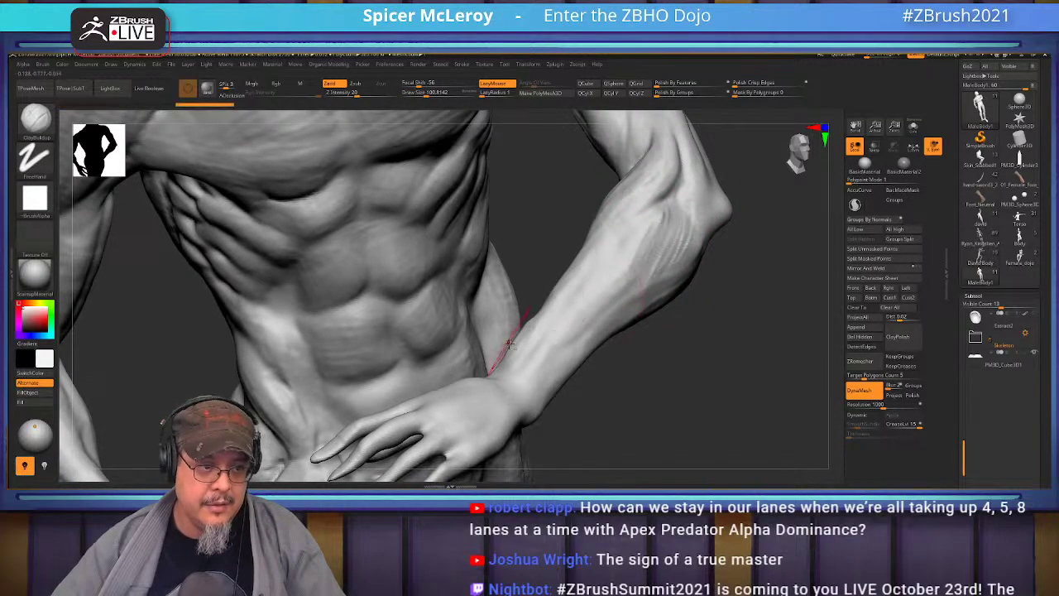
{"action": "mouse_move", "coordinate": [501, 386]}
{"action": "left_mouse_down"}
{"action": "mouse_move", "coordinate": [536, 372]}
{"action": "mouse_move", "coordinate": [524, 362]}
{"action": "mouse_move", "coordinate": [538, 338]}
{"action": "left_mouse_up"}
{"action": "mouse_move", "coordinate": [604, 211]}
{"action": "left_mouse_down"}
{"action": "mouse_move", "coordinate": [616, 273]}
{"action": "mouse_move", "coordinate": [612, 262]}
{"action": "mouse_move", "coordinate": [666, 231]}
{"action": "mouse_move", "coordinate": [636, 276]}
{"action": "mouse_move", "coordinate": [689, 247]}
{"action": "mouse_move", "coordinate": [624, 310]}
{"action": "mouse_move", "coordinate": [608, 302]}
{"action": "mouse_move", "coordinate": [655, 229]}
{"action": "mouse_move", "coordinate": [633, 236]}
{"action": "left_mouse_up"}
{"action": "left_click_drag", "start_coordinate": [585, 284], "coordinate": [536, 335]}
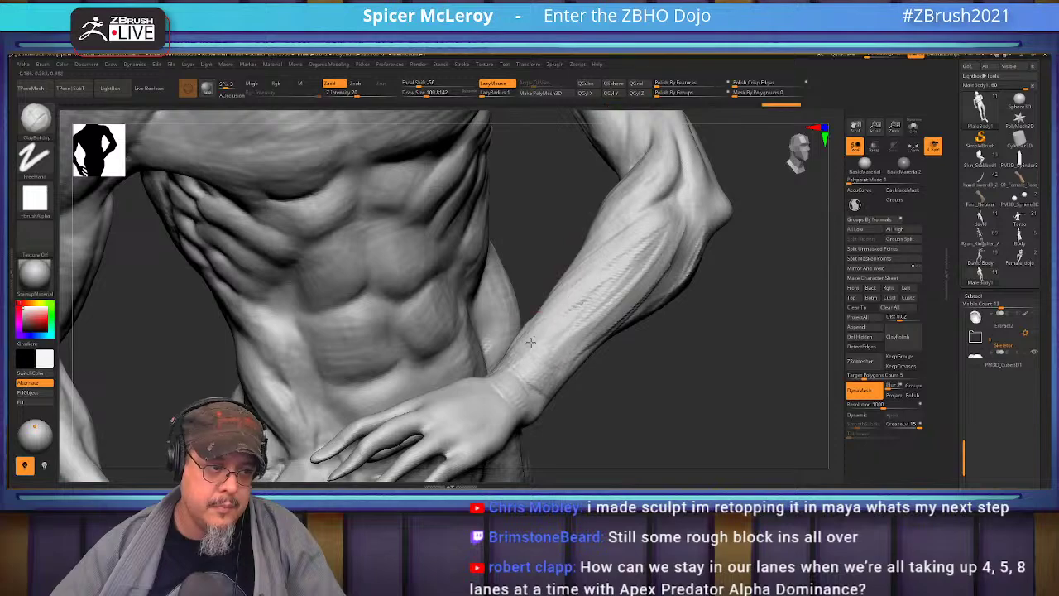
{"action": "mouse_move", "coordinate": [517, 374]}
{"action": "left_mouse_down"}
{"action": "mouse_move", "coordinate": [612, 310]}
{"action": "mouse_move", "coordinate": [536, 341]}
{"action": "left_mouse_up"}
{"action": "left_click_drag", "start_coordinate": [571, 310], "coordinate": [648, 248]}
- Shape the forearm muscles where they wrap around the elbow and connect to the upper arm
{"action": "mouse_move", "coordinate": [778, 210]}
{"action": "left_mouse_down", "text": "alt"}
{"action": "mouse_move", "coordinate": [723, 290]}
{"action": "mouse_move", "coordinate": [610, 296]}
{"action": "mouse_move", "coordinate": [548, 328]}
{"action": "left_mouse_up", "text": "alt"}
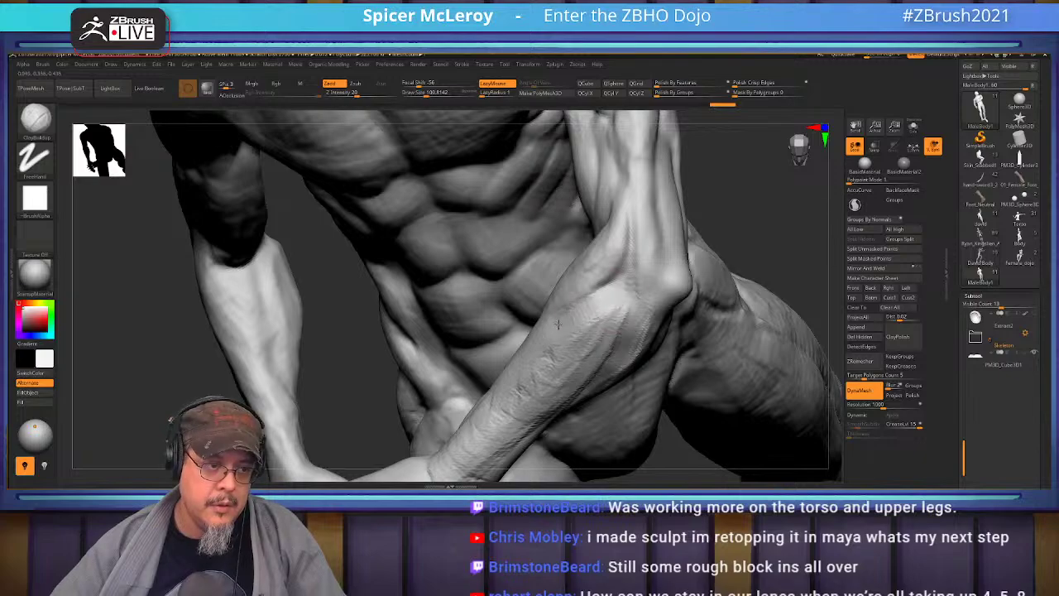
{"action": "left_click_drag", "start_coordinate": [619, 287], "coordinate": [571, 346]}
{"action": "mouse_move", "coordinate": [594, 312]}
{"action": "left_mouse_down"}
{"action": "mouse_move", "coordinate": [571, 339]}
{"action": "mouse_move", "coordinate": [614, 307]}
{"action": "left_mouse_up"}
{"action": "mouse_move", "coordinate": [571, 349]}
{"action": "right_mouse_down"}
{"action": "mouse_move", "coordinate": [605, 328]}
{"action": "mouse_move", "coordinate": [607, 304]}
{"action": "right_mouse_up"}
{"action": "left_click_drag", "start_coordinate": [607, 300], "coordinate": [588, 342]}
{"action": "left_click_drag", "start_coordinate": [620, 288], "coordinate": [606, 346]}
{"action": "right_click_drag", "start_coordinate": [604, 320], "coordinate": [644, 300]}
{"action": "left_click_drag", "start_coordinate": [605, 266], "coordinate": [586, 314]}
{"action": "mouse_move", "coordinate": [585, 313]}
{"action": "right_mouse_down"}
{"action": "mouse_move", "coordinate": [536, 296]}
{"action": "mouse_move", "coordinate": [547, 316]}
{"action": "mouse_move", "coordinate": [552, 295]}
{"action": "right_mouse_up"}
- Refine the upper arm muscles between the deltoid and the elbow of the male figure's bent arm
{"action": "key", "text": "ctrl+z"}
{"action": "key", "text": "ctrl+shift+z"}
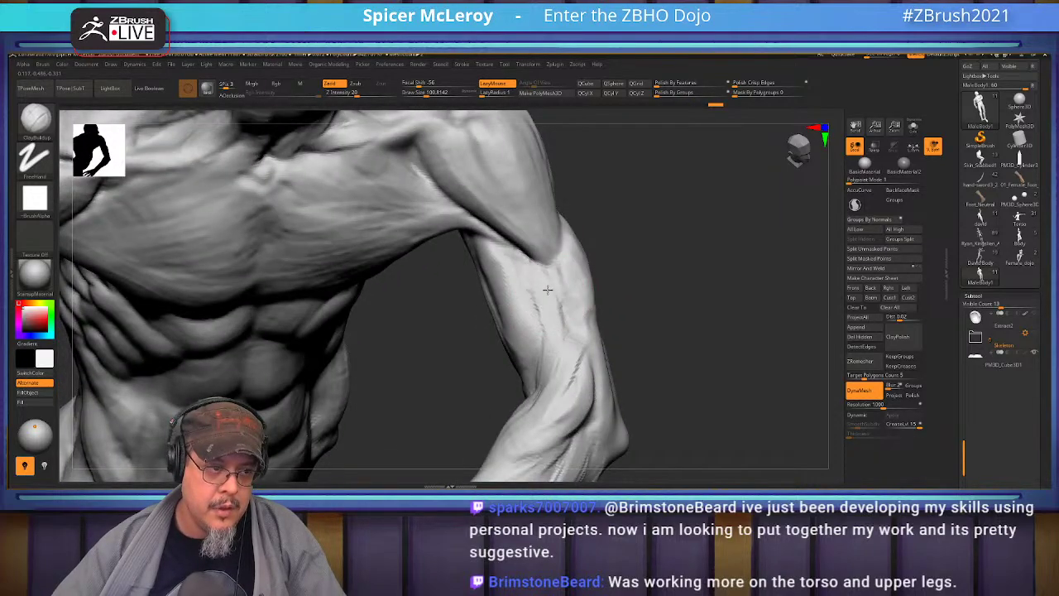
{"action": "key", "text": "ctrl+shift+z"}
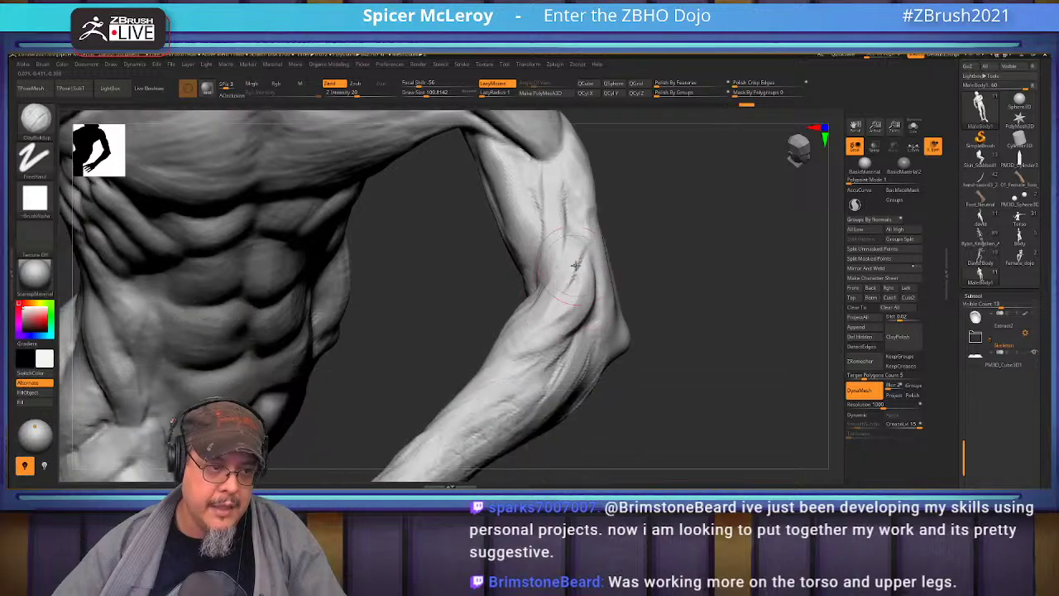
{"action": "key", "text": "ctrl+shift+z"}
{"action": "key", "text": "ctrl+shift+z"}
{"action": "key", "text": "ctrl+shift+z"}
{"action": "key", "text": "ctrl+shift+z"}
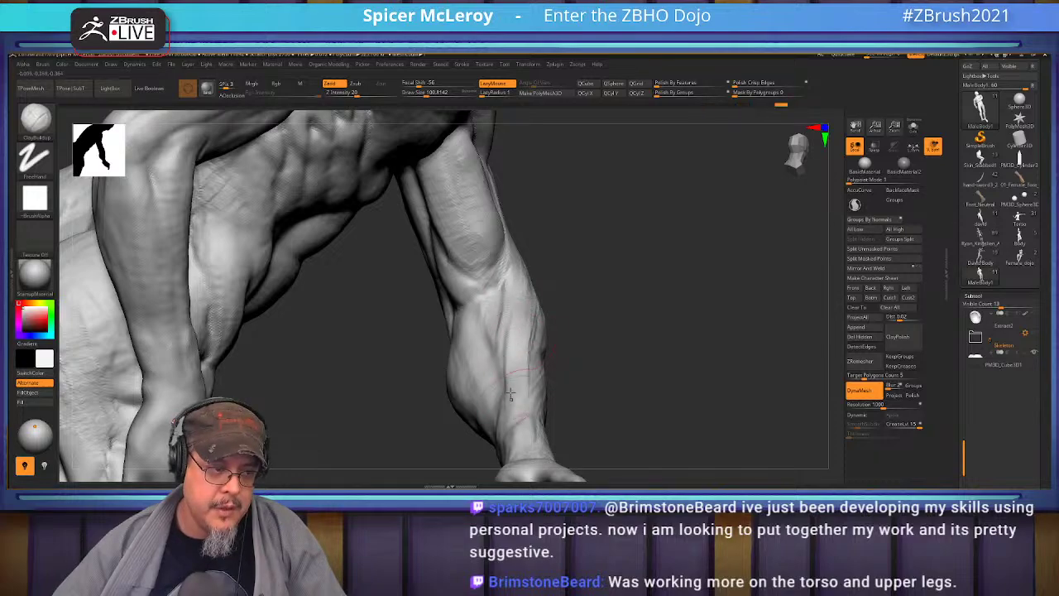
- Define the muscle forms around the elbow and upper forearm of the male figure's bent arm
{"action": "key", "text": "ctrl+shift+z"}
{"action": "key", "text": "ctrl+shift+z"}
{"action": "key", "text": "ctrl+shift+z"}
{"action": "key", "text": "ctrl+shift+z"}
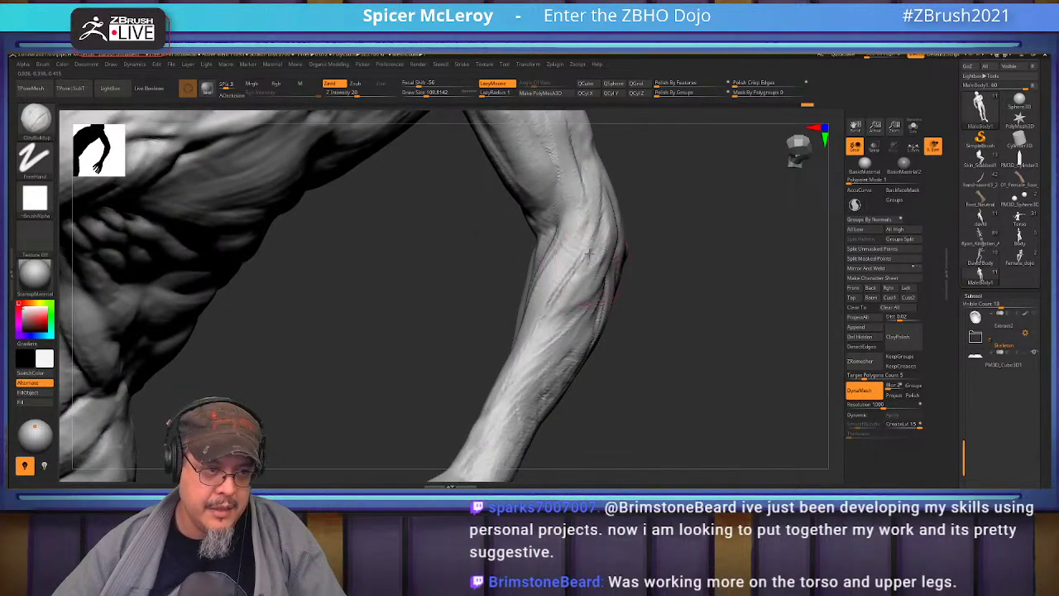
{"action": "key", "text": "ctrl+z"}
{"action": "key", "text": "ctrl+z"}
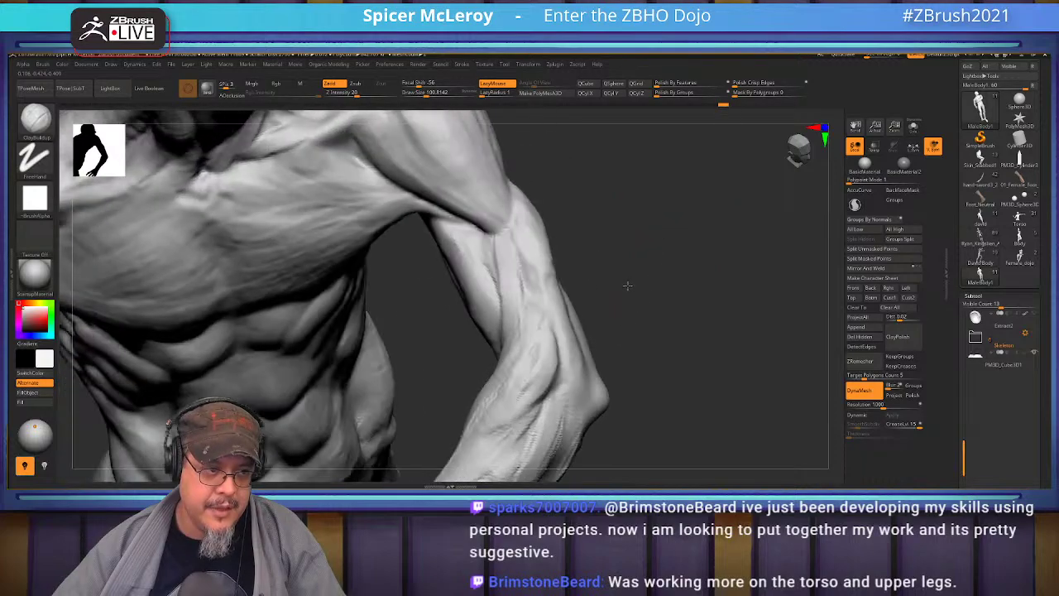
- Sharpen the separation of the upper arm muscles below the deltoid and add clay to the arm from a low angle
{"action": "key", "text": "ctrl+shift+z"}
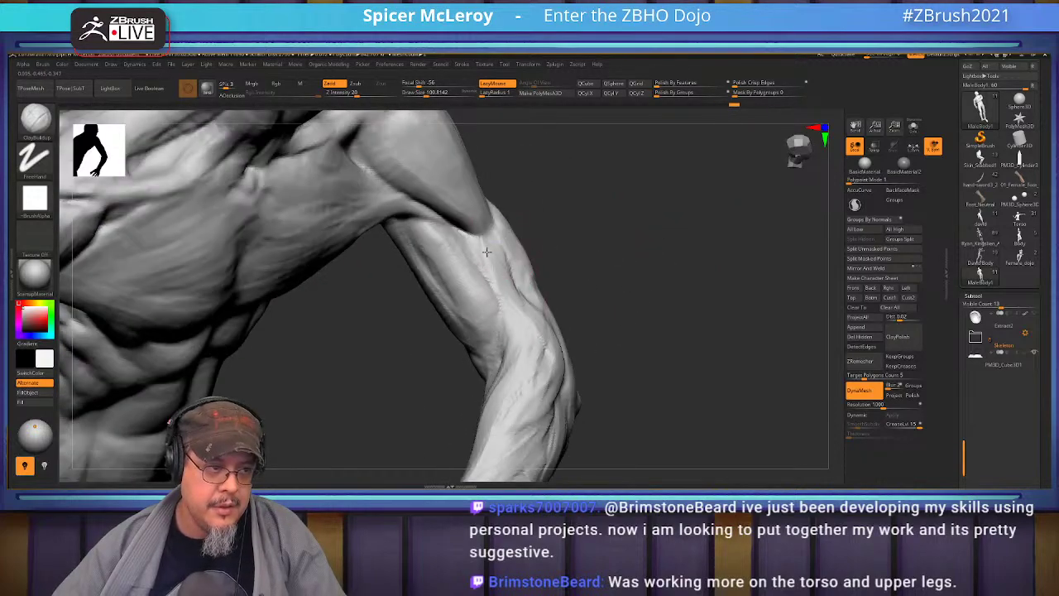
{"action": "key", "text": "ctrl+shift+z"}
{"action": "key", "text": "ctrl+shift+z"}
{"action": "key", "text": "ctrl+shift+z"}
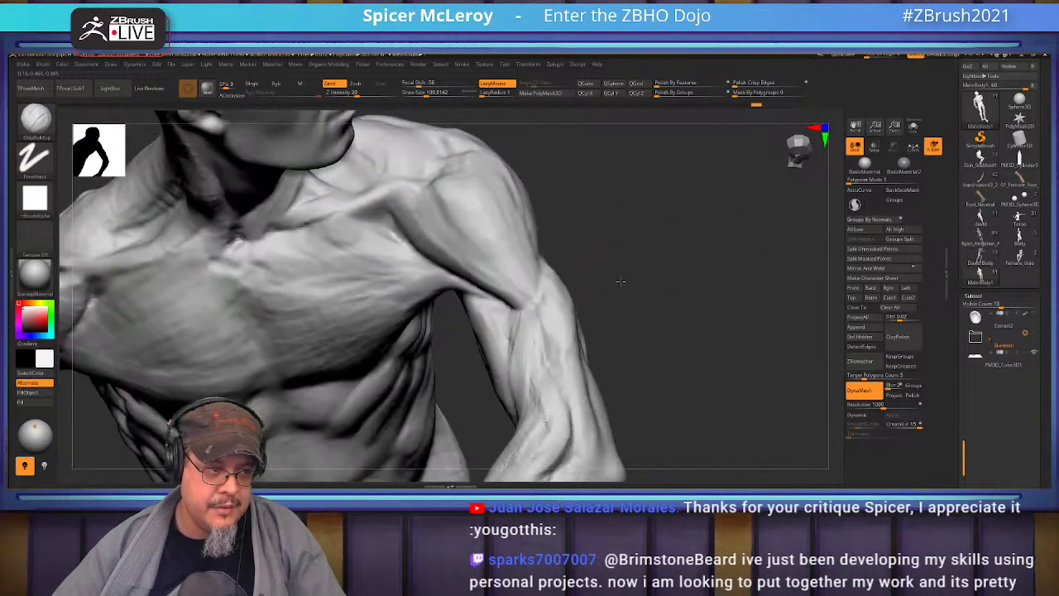
{"action": "left_click_drag", "start_coordinate": [674, 274], "coordinate": [628, 286]}
{"action": "mouse_move", "coordinate": [464, 279]}
{"action": "left_mouse_down"}
{"action": "mouse_move", "coordinate": [462, 318]}
{"action": "mouse_move", "coordinate": [440, 279]}
{"action": "left_mouse_up"}
{"action": "mouse_move", "coordinate": [654, 263]}
{"action": "left_mouse_down"}
{"action": "mouse_move", "coordinate": [567, 276]}
{"action": "mouse_move", "coordinate": [621, 270]}
{"action": "mouse_move", "coordinate": [619, 288]}
{"action": "mouse_move", "coordinate": [516, 277]}
{"action": "mouse_move", "coordinate": [500, 262]}
{"action": "left_mouse_up"}
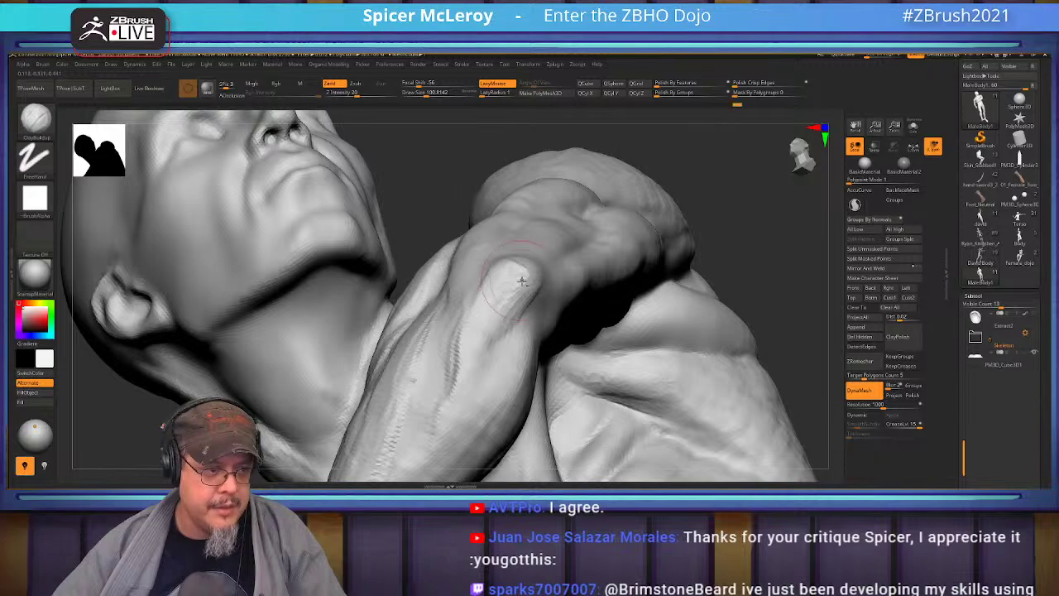
- Build up the bony elbow point and the upper forearm muscles of the male figure's bent arm
{"action": "mouse_move", "coordinate": [459, 376]}
{"action": "left_mouse_down"}
{"action": "mouse_move", "coordinate": [493, 338]}
{"action": "mouse_move", "coordinate": [451, 374]}
{"action": "left_mouse_up"}
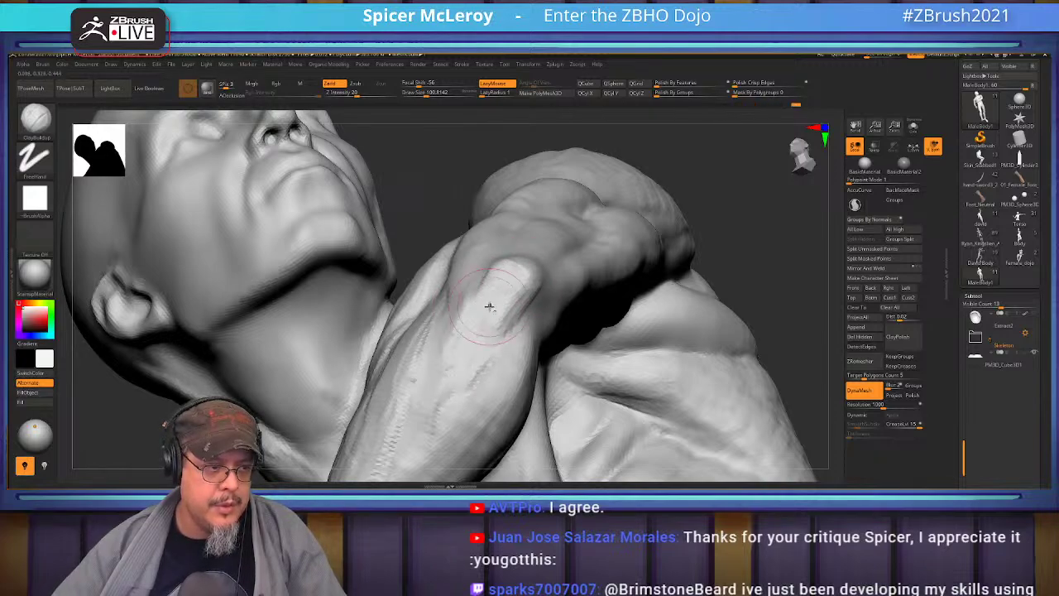
{"action": "mouse_move", "coordinate": [506, 308]}
{"action": "right_mouse_down"}
{"action": "mouse_move", "coordinate": [447, 341]}
{"action": "mouse_move", "coordinate": [521, 283]}
{"action": "right_mouse_up"}
{"action": "left_click_drag", "start_coordinate": [546, 279], "coordinate": [512, 318]}
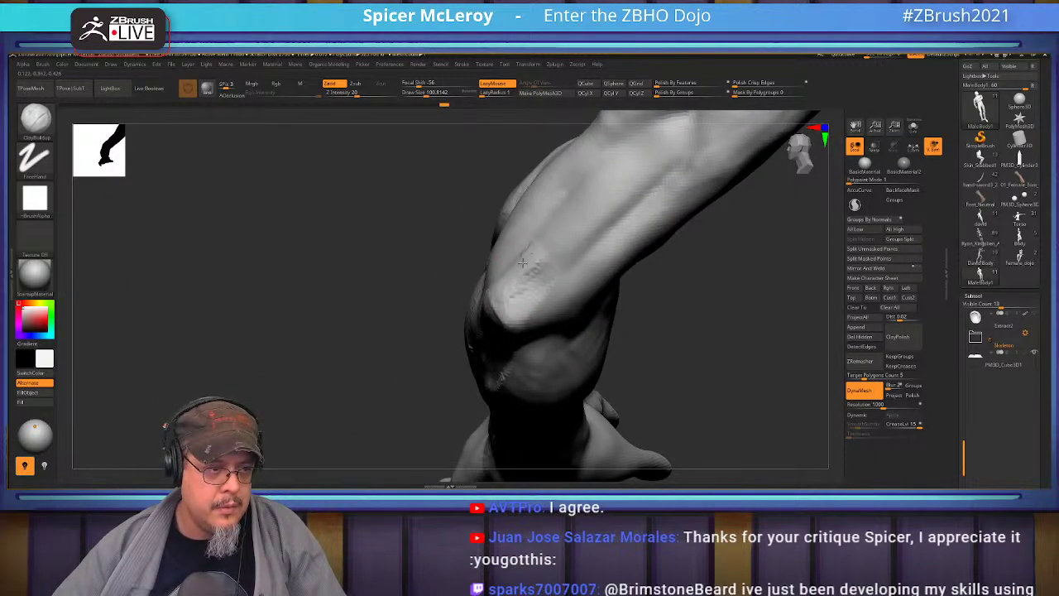
{"action": "mouse_move", "coordinate": [538, 265]}
{"action": "right_mouse_down"}
{"action": "mouse_move", "coordinate": [562, 276]}
{"action": "mouse_move", "coordinate": [450, 311]}
{"action": "right_mouse_up"}
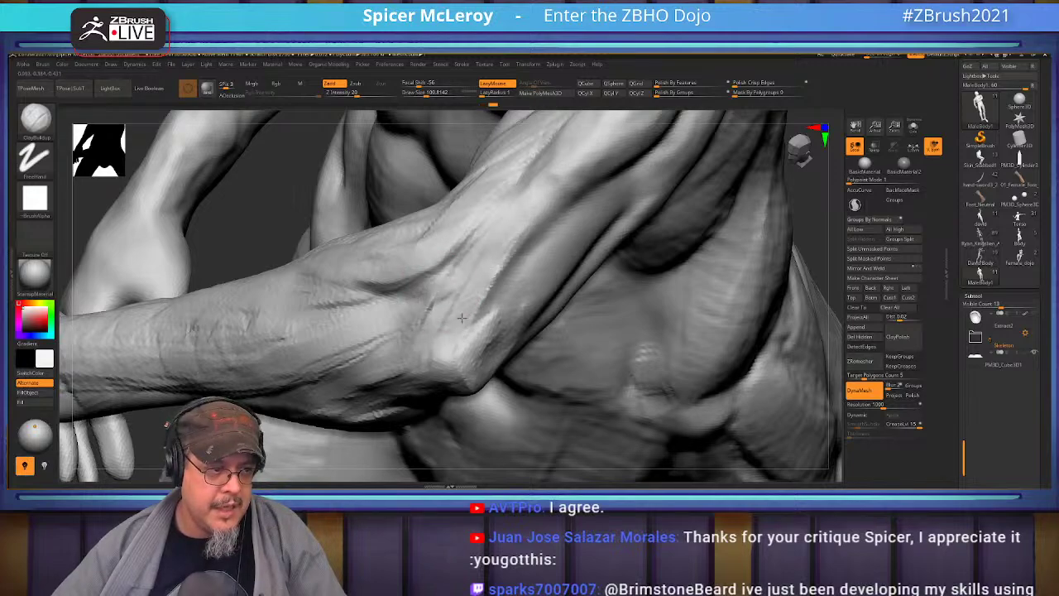
{"action": "right_click_drag", "start_coordinate": [456, 313], "coordinate": [449, 341]}
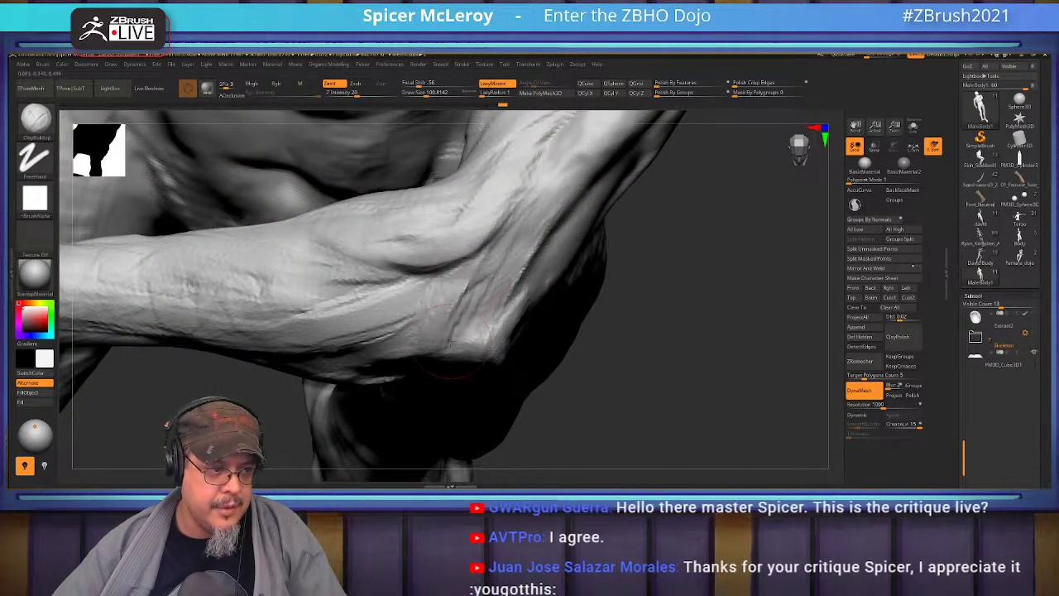
{"action": "right_click_drag", "start_coordinate": [411, 365], "coordinate": [469, 282]}
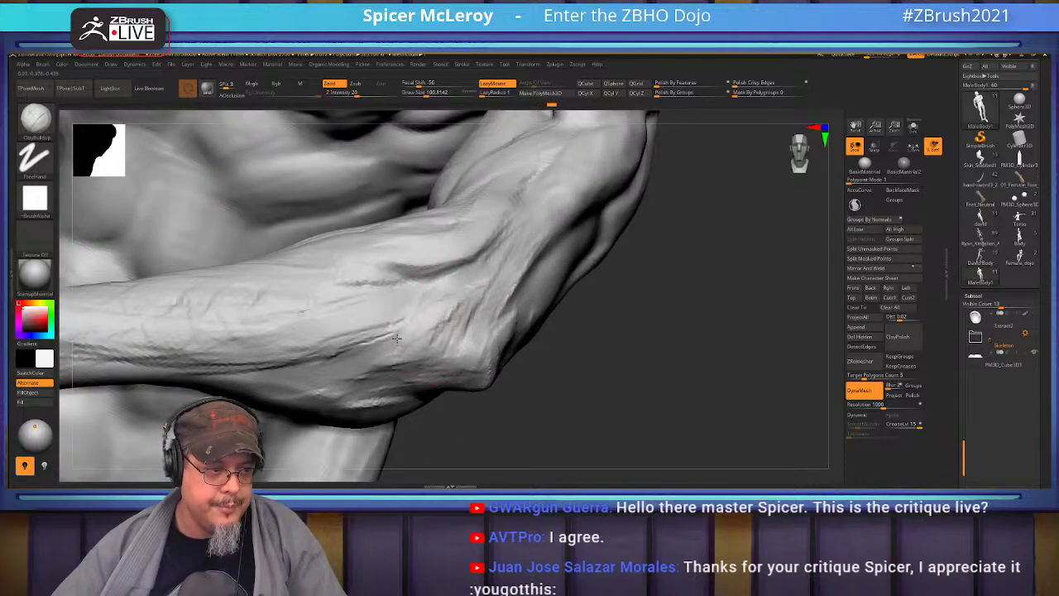
{"action": "right_click_drag", "start_coordinate": [478, 276], "coordinate": [470, 282]}
{"action": "left_click_drag", "start_coordinate": [399, 325], "coordinate": [321, 364]}
- Adjust the larger forms of the male figure's upper body with the Move brush
{"action": "mouse_move", "coordinate": [321, 364]}
{"action": "right_mouse_down"}
{"action": "mouse_move", "coordinate": [520, 289]}
{"action": "mouse_move", "coordinate": [586, 289]}
{"action": "mouse_move", "coordinate": [577, 288]}
{"action": "mouse_move", "coordinate": [623, 338]}
{"action": "right_mouse_up"}
{"action": "key", "text": "b"}
{"action": "key", "text": "m"}
{"action": "key", "text": "v"}
{"action": "key", "text": "s"}
{"action": "left_click_drag", "start_coordinate": [479, 338], "coordinate": [473, 325]}
{"action": "mouse_move", "coordinate": [476, 280]}
{"action": "right_mouse_down"}
{"action": "mouse_move", "coordinate": [494, 274]}
{"action": "mouse_move", "coordinate": [548, 328]}
{"action": "mouse_move", "coordinate": [544, 289]}
{"action": "mouse_move", "coordinate": [560, 278]}
{"action": "mouse_move", "coordinate": [551, 278]}
{"action": "right_mouse_up"}
- Build up the pectoral muscle fibres beside the sternum on the bent-arm side with the ClayBuildup brush
{"action": "key", "text": "b"}
{"action": "key", "text": "c"}
{"action": "key", "text": "b"}
{"action": "key", "text": "s"}
{"action": "left_click_drag", "start_coordinate": [551, 279], "coordinate": [544, 278]}
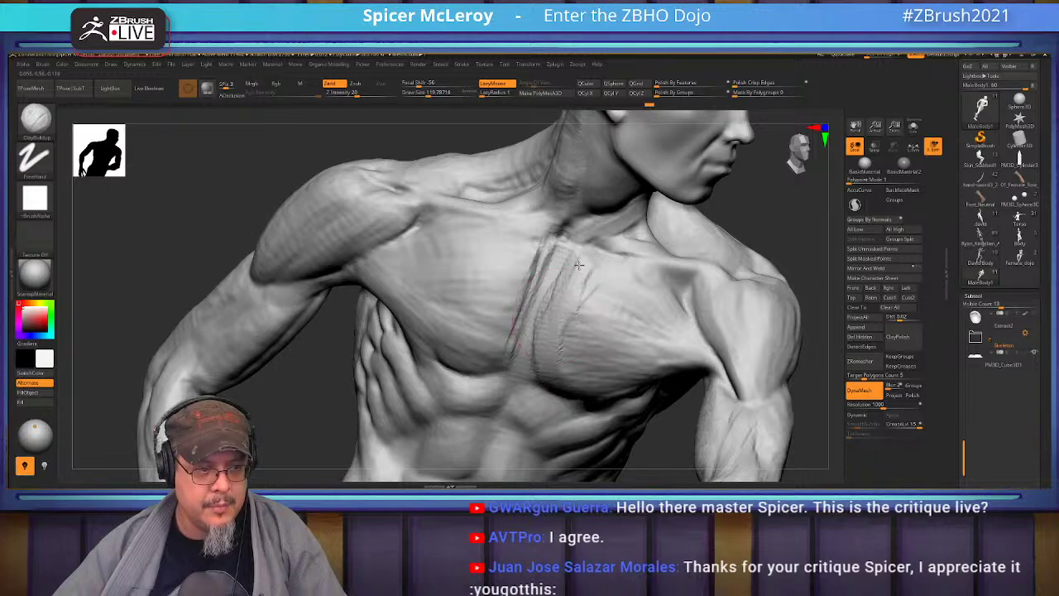
{"action": "right_click_drag", "start_coordinate": [581, 264], "coordinate": [590, 270]}
{"action": "mouse_move", "coordinate": [571, 285]}
{"action": "left_mouse_down"}
{"action": "mouse_move", "coordinate": [620, 368]}
{"action": "mouse_move", "coordinate": [658, 371]}
{"action": "left_mouse_up"}
{"action": "mouse_move", "coordinate": [567, 291]}
{"action": "left_mouse_down"}
{"action": "mouse_move", "coordinate": [653, 341]}
{"action": "mouse_move", "coordinate": [596, 298]}
{"action": "mouse_move", "coordinate": [620, 339]}
{"action": "mouse_move", "coordinate": [596, 306]}
{"action": "mouse_move", "coordinate": [577, 315]}
{"action": "mouse_move", "coordinate": [617, 364]}
{"action": "left_mouse_up"}
{"action": "mouse_move", "coordinate": [556, 338]}
{"action": "left_mouse_down"}
{"action": "mouse_move", "coordinate": [594, 368]}
{"action": "mouse_move", "coordinate": [570, 390]}
{"action": "left_mouse_up"}
- Define the opposite pectoral from the collarbone to the shoulder, including its lower edge above the ribs
{"action": "right_click_drag", "start_coordinate": [503, 267], "coordinate": [508, 314], "text": "alt"}
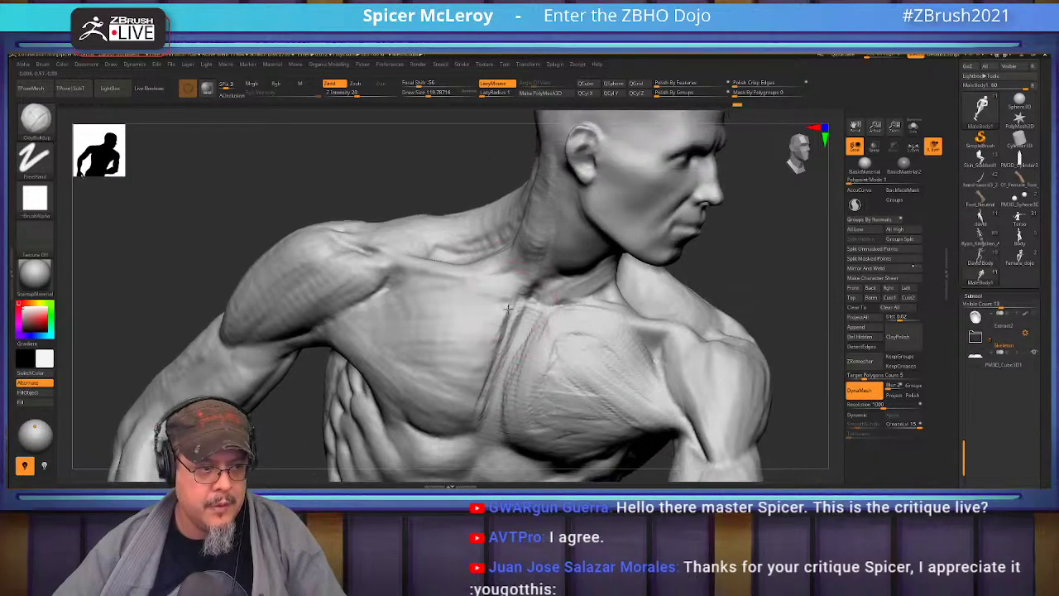
{"action": "mouse_move", "coordinate": [500, 302]}
{"action": "left_mouse_down"}
{"action": "mouse_move", "coordinate": [470, 294]}
{"action": "mouse_move", "coordinate": [484, 302]}
{"action": "mouse_move", "coordinate": [477, 321]}
{"action": "mouse_move", "coordinate": [414, 282]}
{"action": "mouse_move", "coordinate": [475, 296]}
{"action": "mouse_move", "coordinate": [422, 300]}
{"action": "mouse_move", "coordinate": [504, 356]}
{"action": "mouse_move", "coordinate": [488, 314]}
{"action": "mouse_move", "coordinate": [356, 331]}
{"action": "mouse_move", "coordinate": [439, 297]}
{"action": "mouse_move", "coordinate": [364, 298]}
{"action": "mouse_move", "coordinate": [392, 319]}
{"action": "mouse_move", "coordinate": [449, 316]}
{"action": "mouse_move", "coordinate": [293, 340]}
{"action": "left_mouse_up"}
{"action": "mouse_move", "coordinate": [446, 277]}
{"action": "right_mouse_down", "text": "alt"}
{"action": "mouse_move", "coordinate": [488, 237]}
{"action": "mouse_move", "coordinate": [528, 294]}
{"action": "right_mouse_up", "text": "alt"}
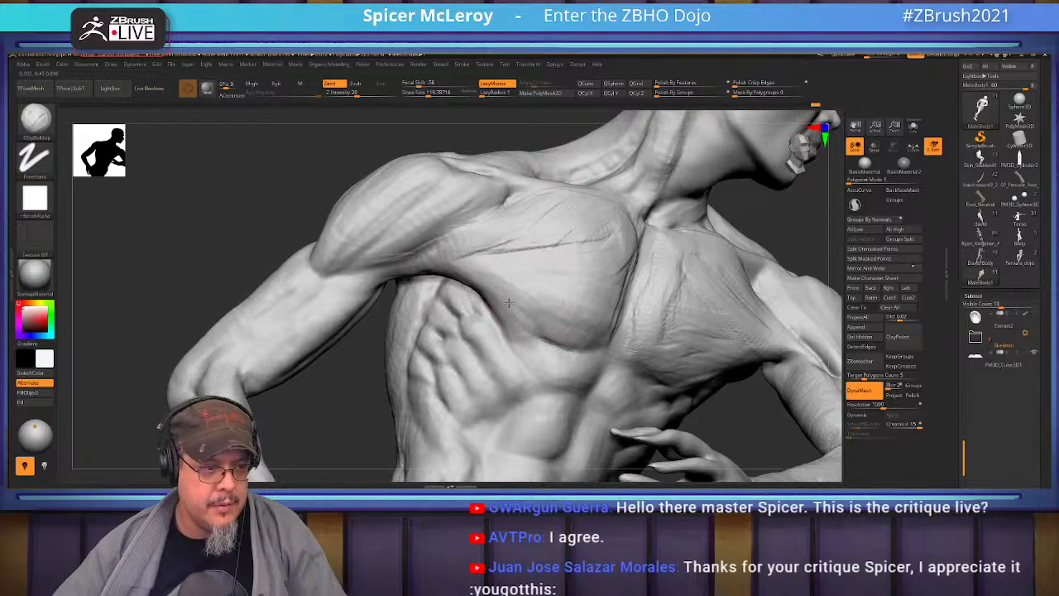
{"action": "mouse_move", "coordinate": [583, 326]}
{"action": "right_mouse_down"}
{"action": "mouse_move", "coordinate": [549, 331]}
{"action": "mouse_move", "coordinate": [537, 279]}
{"action": "right_mouse_up"}
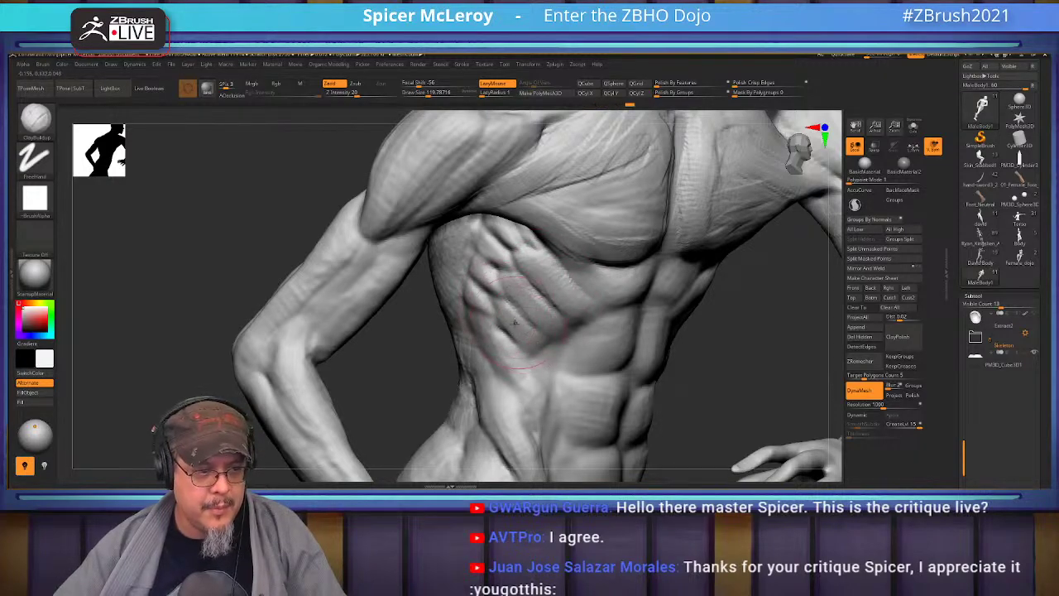
- Sculpt the serratus and external oblique muscles along the side of the torso down to the hip
{"action": "mouse_move", "coordinate": [517, 321]}
{"action": "right_mouse_down"}
{"action": "mouse_move", "coordinate": [559, 321]}
{"action": "mouse_move", "coordinate": [514, 270]}
{"action": "right_mouse_up"}
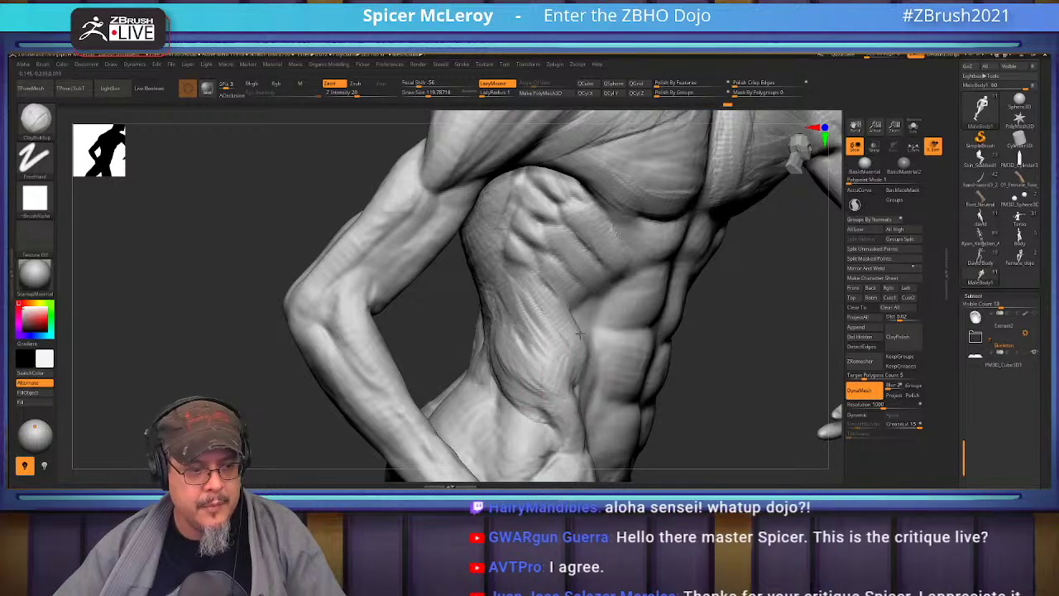
{"action": "mouse_move", "coordinate": [563, 376]}
{"action": "right_mouse_down"}
{"action": "mouse_move", "coordinate": [529, 374]}
{"action": "mouse_move", "coordinate": [560, 315]}
{"action": "mouse_move", "coordinate": [578, 327]}
{"action": "right_mouse_up"}
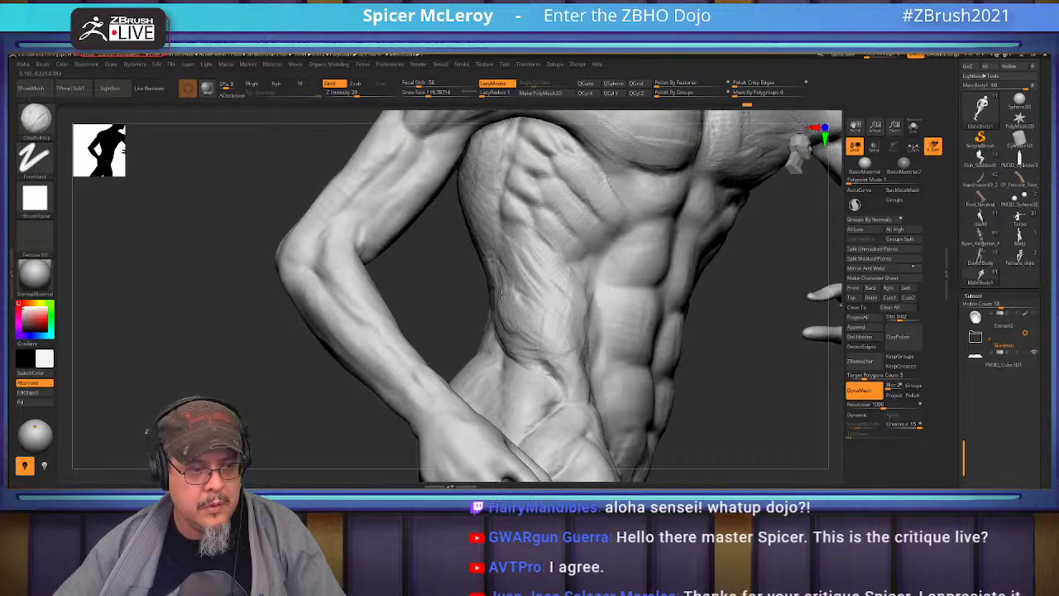
{"action": "right_click_drag", "start_coordinate": [511, 283], "coordinate": [556, 316], "text": "alt"}
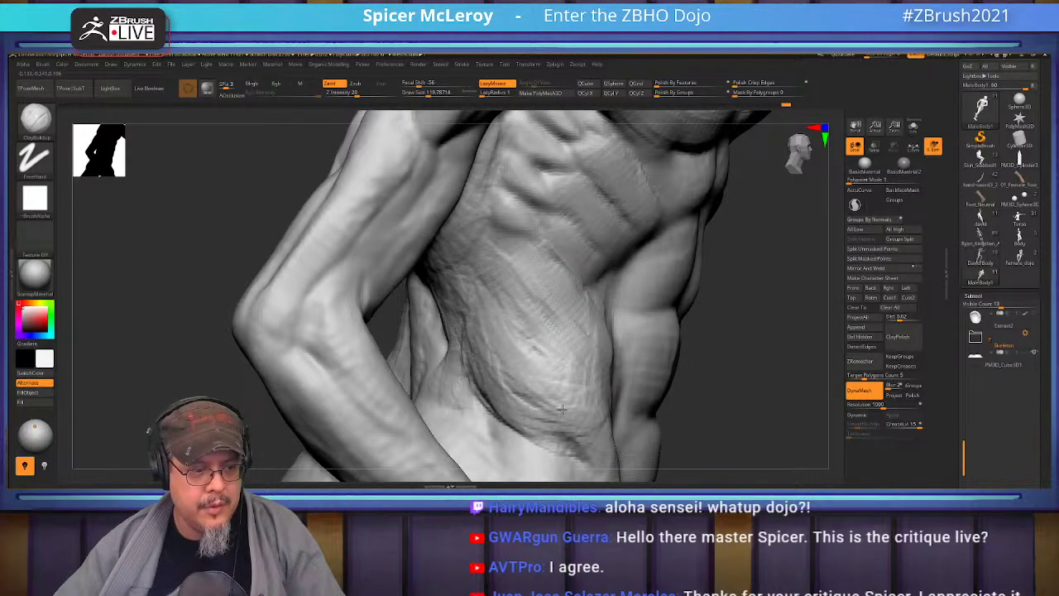
{"action": "mouse_move", "coordinate": [474, 333]}
{"action": "right_mouse_down"}
{"action": "mouse_move", "coordinate": [567, 411]}
{"action": "mouse_move", "coordinate": [577, 360]}
{"action": "right_mouse_up"}
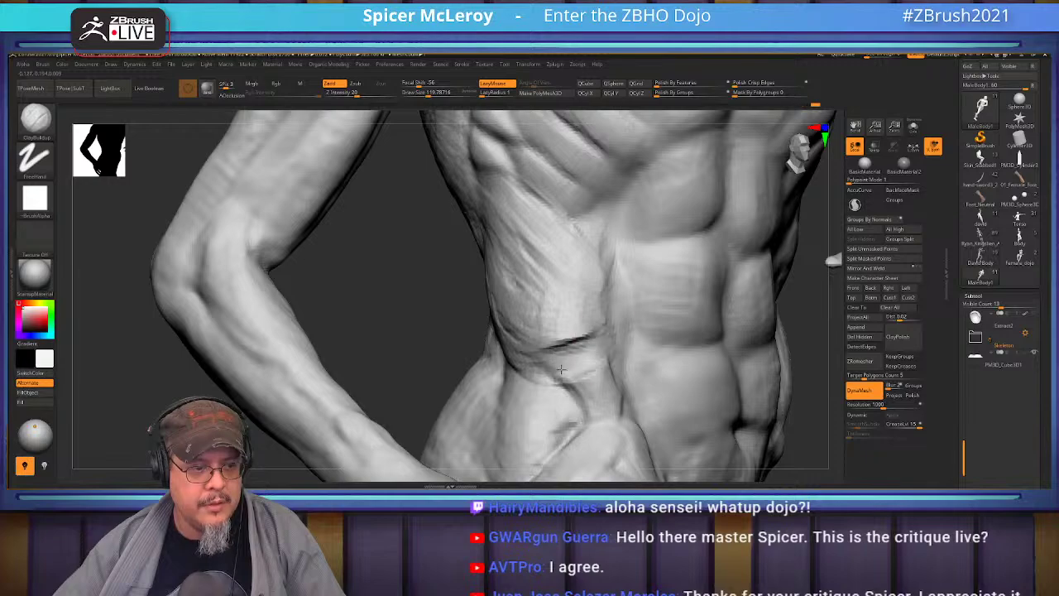
{"action": "mouse_move", "coordinate": [566, 341]}
{"action": "left_mouse_down"}
{"action": "mouse_move", "coordinate": [555, 352]}
{"action": "mouse_move", "coordinate": [584, 311]}
{"action": "left_mouse_up"}
{"action": "mouse_move", "coordinate": [542, 250]}
{"action": "right_mouse_down", "text": "alt"}
{"action": "mouse_move", "coordinate": [524, 322]}
{"action": "mouse_move", "coordinate": [598, 290]}
{"action": "right_mouse_up", "text": "alt"}
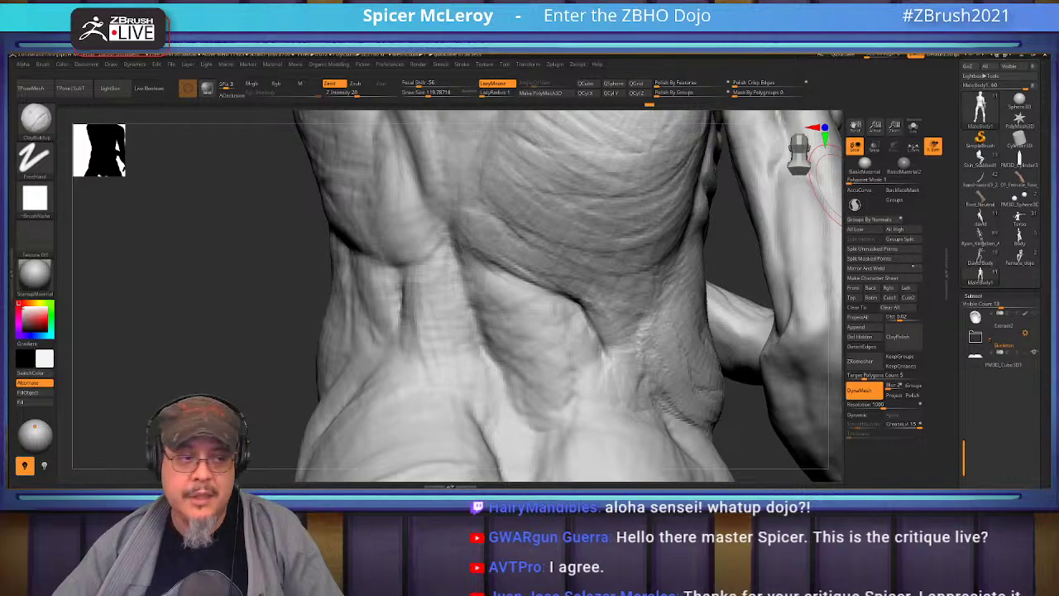
- Switch to the browser and open the black-and-white Instagram photo from the Obliques collection at full size
{"action": "key", "text": "alt+Tab"}
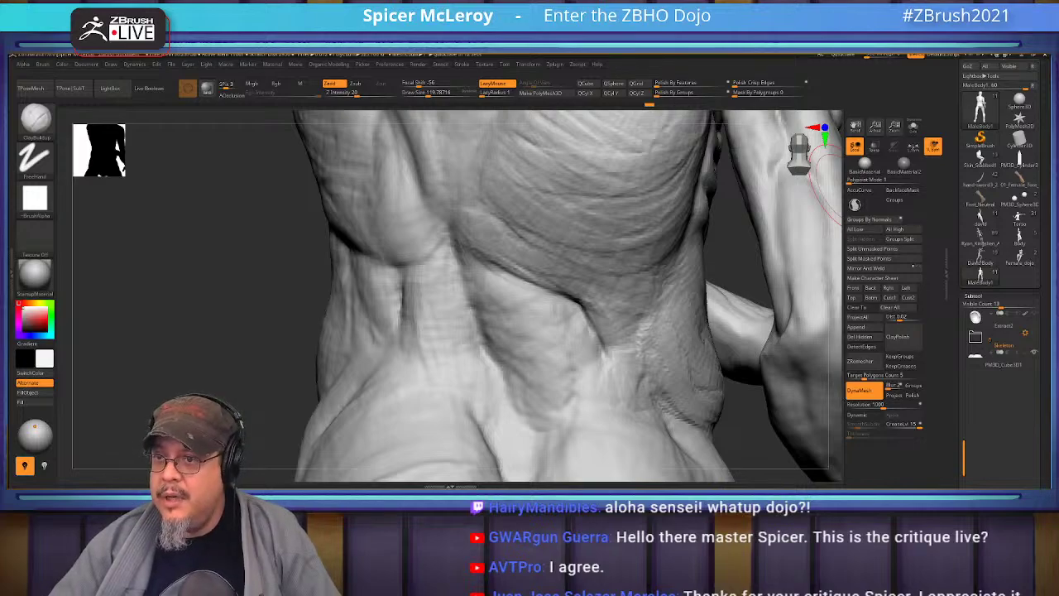
{"action": "left_click_drag", "start_coordinate": [1049, 69], "coordinate": [593, 55]}
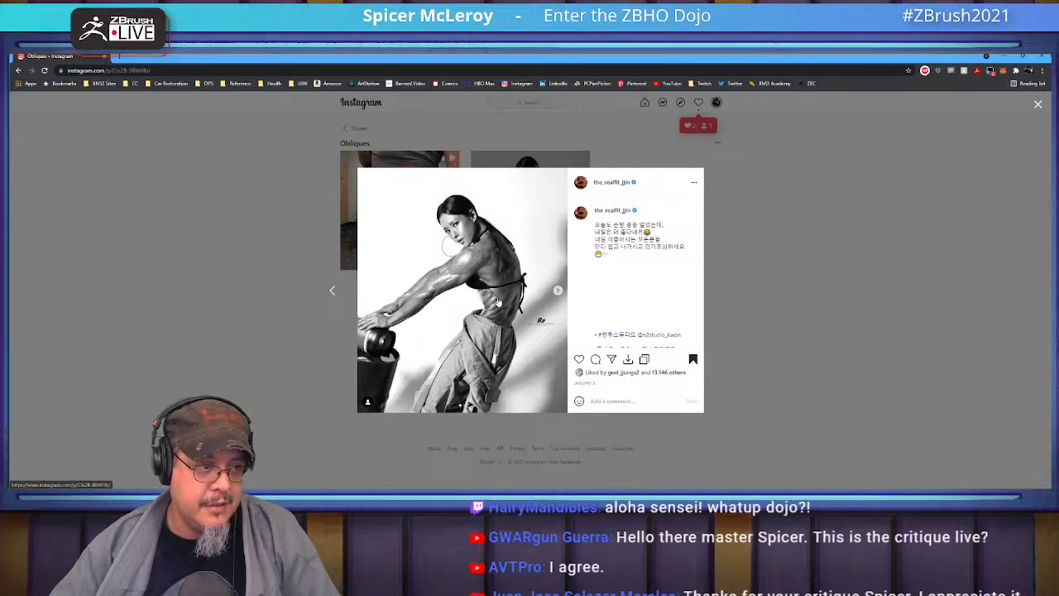
{"action": "left_click", "coordinate": [644, 359]}
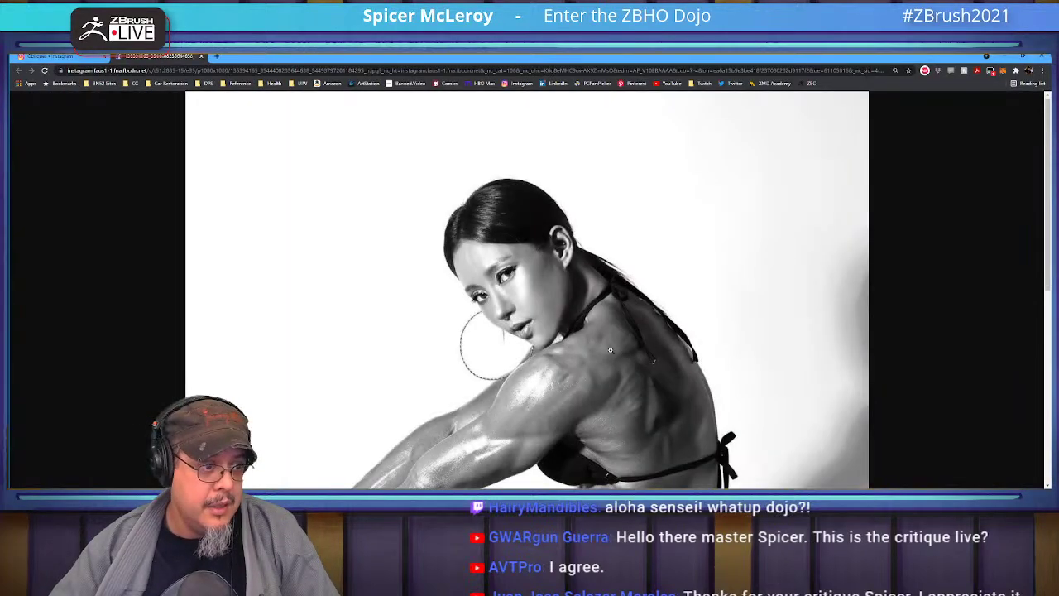
- Examine how the back, rib and oblique muscles overlap in the reference photo and return to ZBrush
{"action": "scroll", "coordinate": [589, 348], "scroll_direction": "down", "scroll_amount": 5}
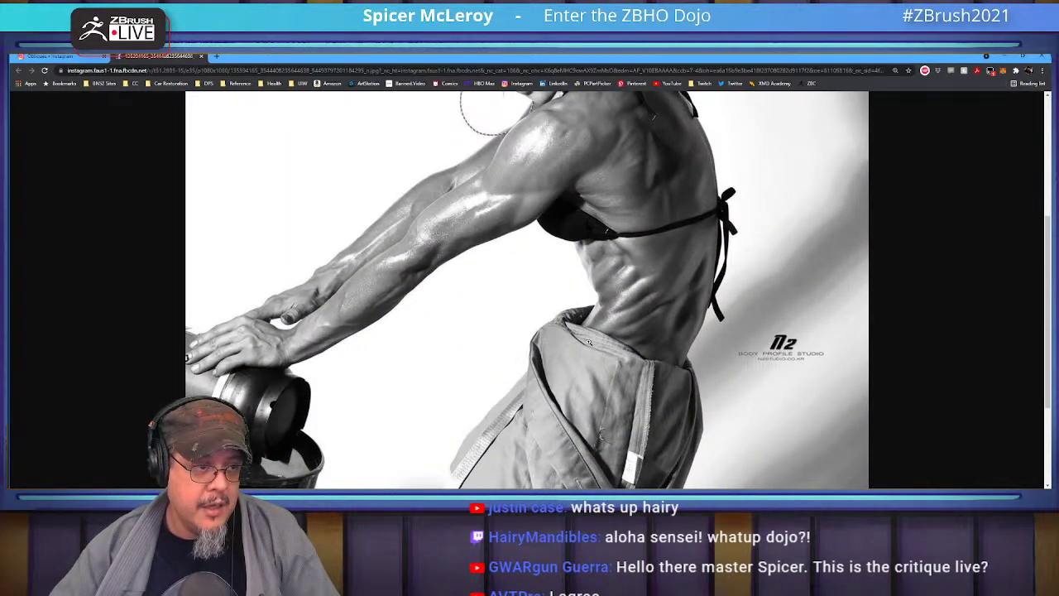
{"action": "scroll", "coordinate": [589, 342], "scroll_direction": "up", "scroll_amount": 2}
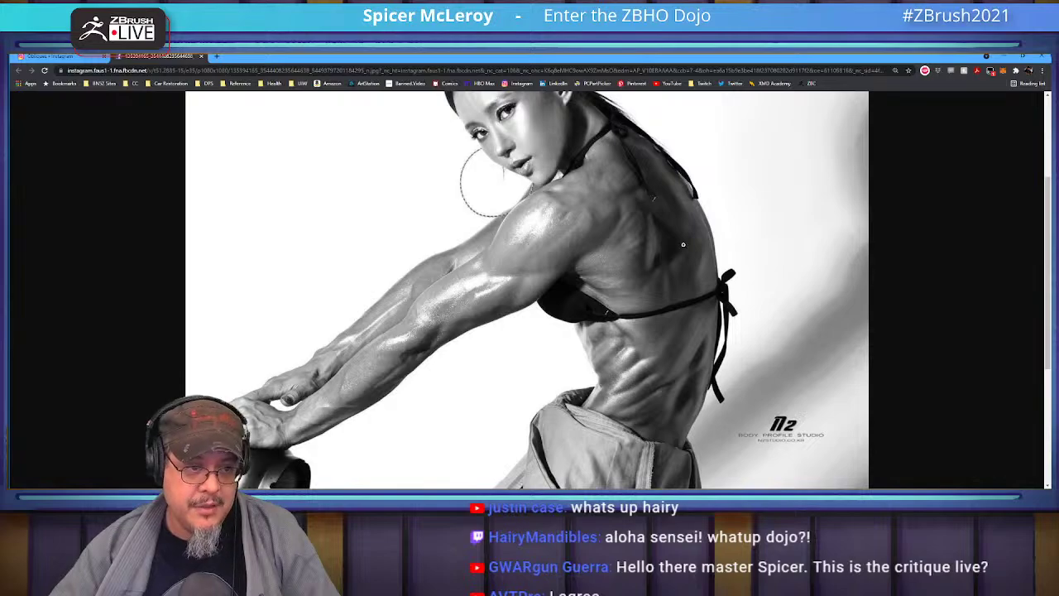
{"action": "scroll", "coordinate": [684, 244], "scroll_direction": "down", "scroll_amount": 1}
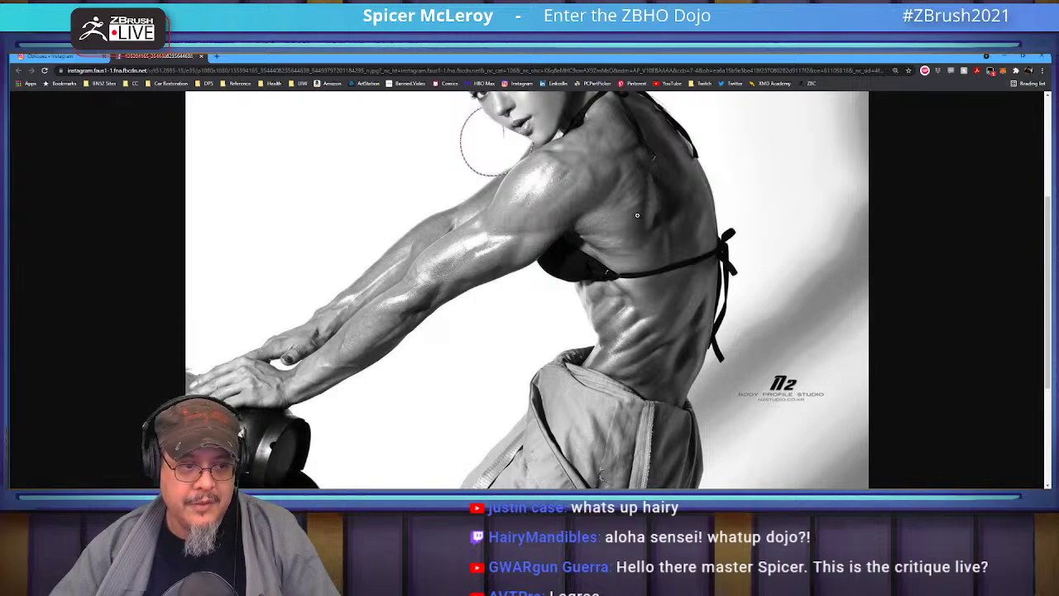
{"action": "scroll", "coordinate": [637, 215], "scroll_direction": "up", "scroll_amount": 2}
{"action": "scroll", "coordinate": [637, 215], "scroll_direction": "down", "scroll_amount": 1}
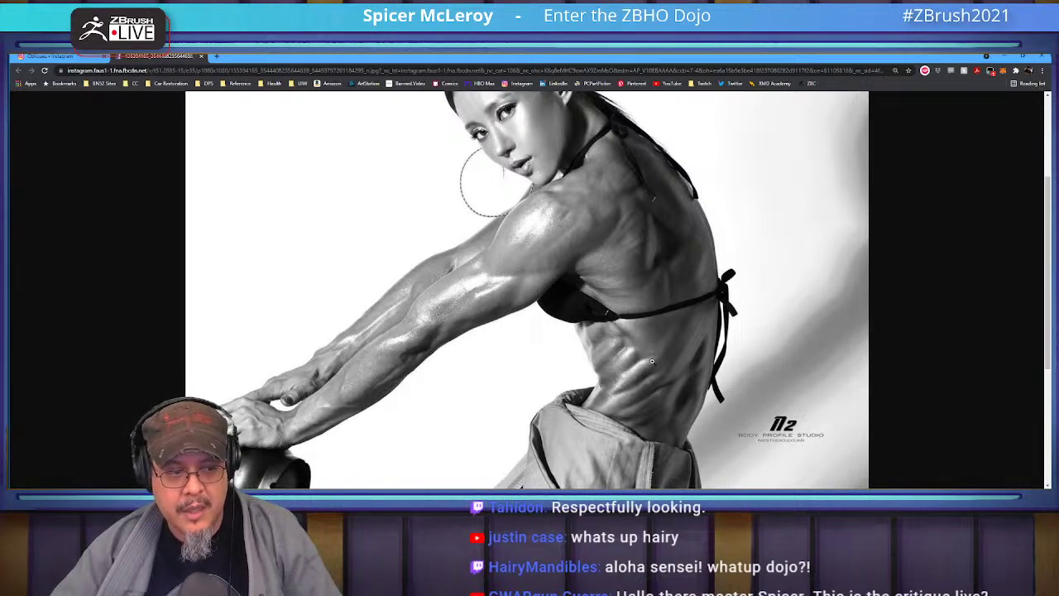
{"action": "scroll", "coordinate": [445, 343], "scroll_direction": "up", "scroll_amount": 2}
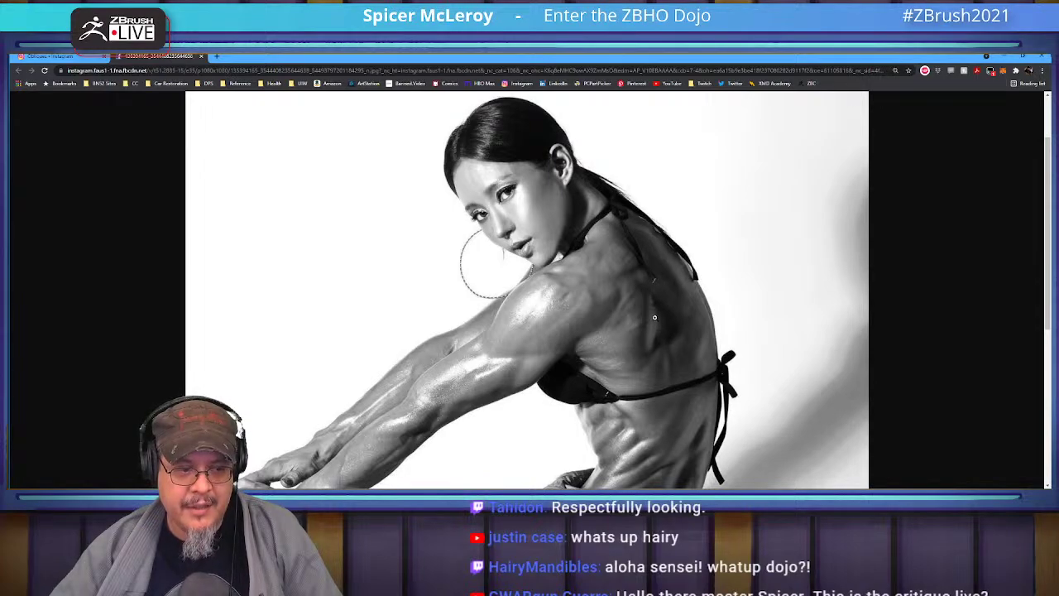
{"action": "scroll", "coordinate": [637, 347], "scroll_direction": "down", "scroll_amount": 3}
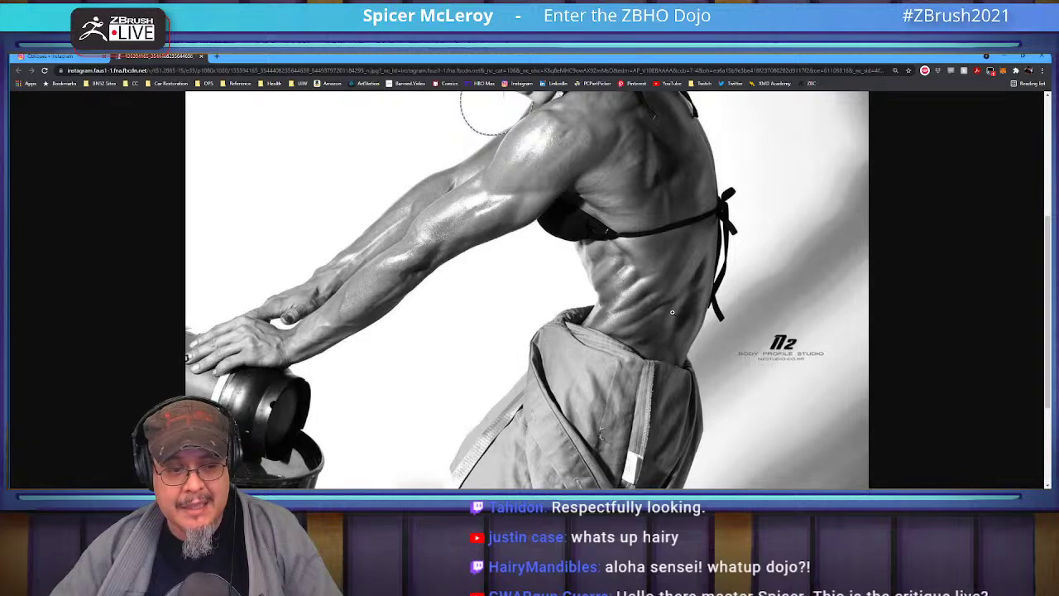
{"action": "scroll", "coordinate": [672, 312], "scroll_direction": "up", "scroll_amount": 3}
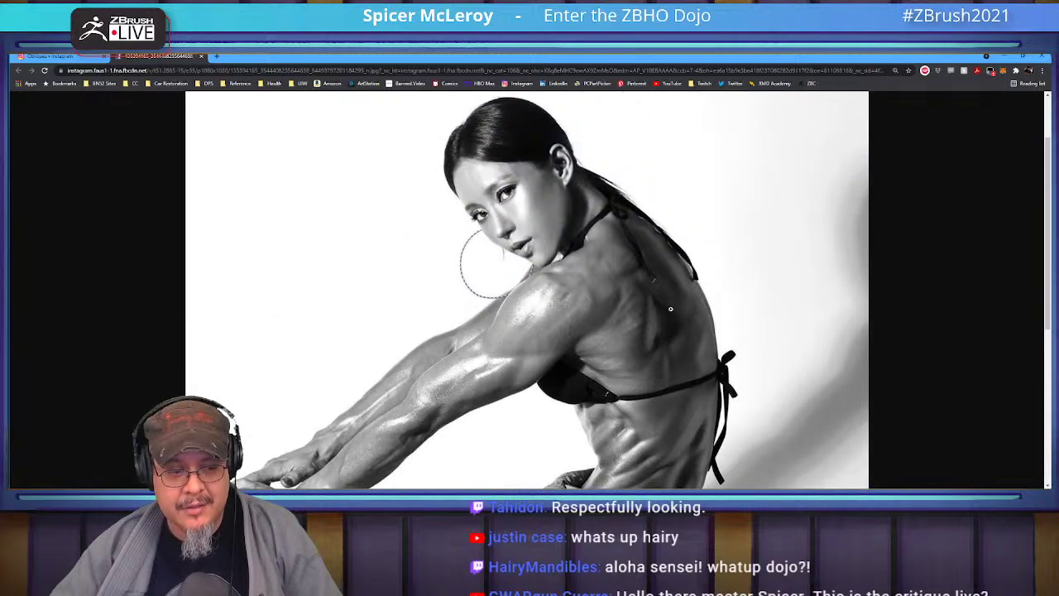
{"action": "scroll", "coordinate": [670, 309], "scroll_direction": "down", "scroll_amount": 3}
{"action": "scroll", "coordinate": [670, 308], "scroll_direction": "up", "scroll_amount": 3}
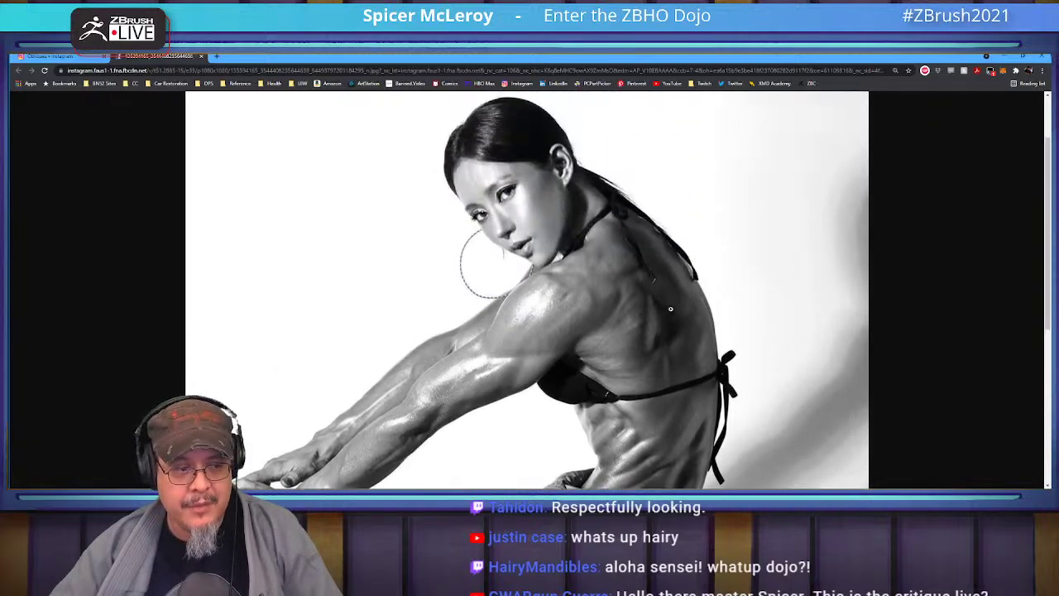
{"action": "scroll", "coordinate": [671, 309], "scroll_direction": "down", "scroll_amount": 4}
{"action": "scroll", "coordinate": [670, 308], "scroll_direction": "up", "scroll_amount": 3}
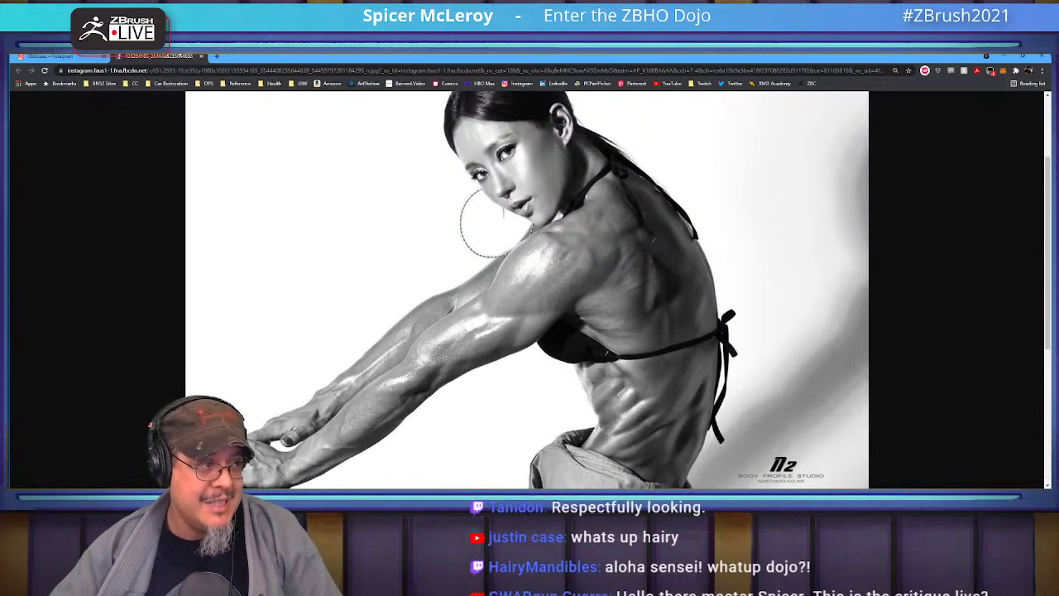
{"action": "key", "text": "alt+Tab"}
{"action": "key", "text": "alt+Tab"}
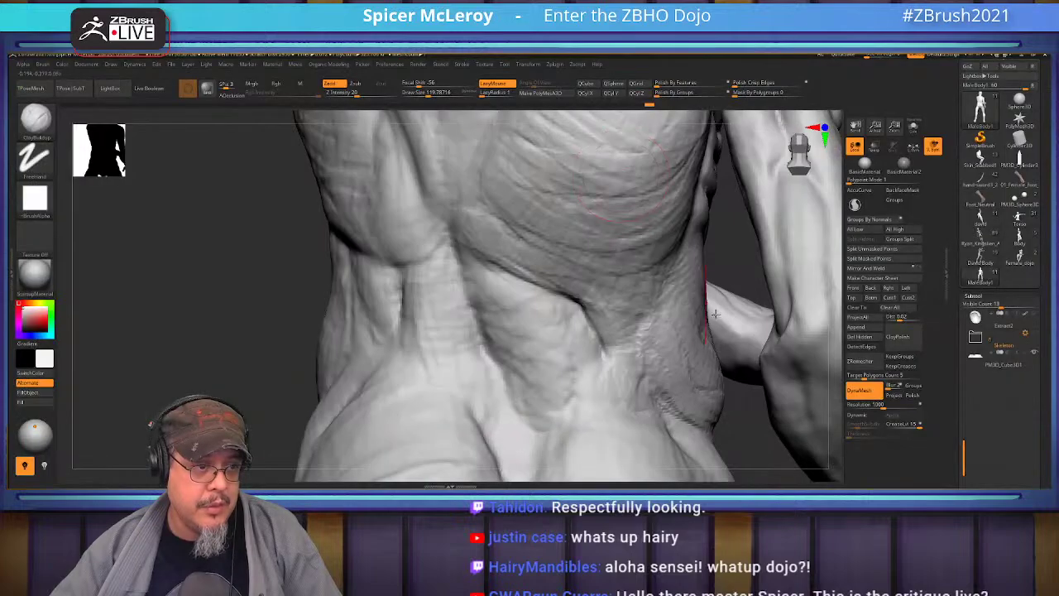
- Reduce the brush size to about 97 and define the upper arm muscles toward the elbow of the rear arm
{"action": "left_click_drag", "start_coordinate": [685, 289], "coordinate": [771, 410]}
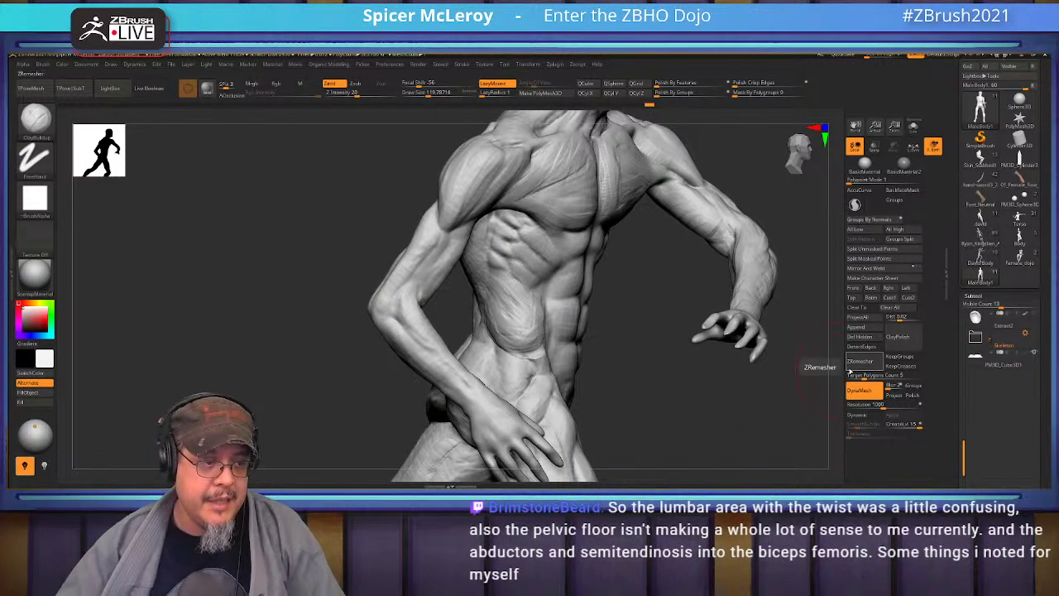
{"action": "left_click_drag", "start_coordinate": [631, 419], "coordinate": [542, 302]}
{"action": "mouse_move", "coordinate": [542, 301]}
{"action": "right_mouse_down", "text": "ctrl"}
{"action": "mouse_move", "coordinate": [538, 341]}
{"action": "mouse_move", "coordinate": [501, 329]}
{"action": "right_mouse_up", "text": "ctrl"}
{"action": "key", "text": "s"}
{"action": "left_click_drag", "start_coordinate": [520, 320], "coordinate": [509, 320]}
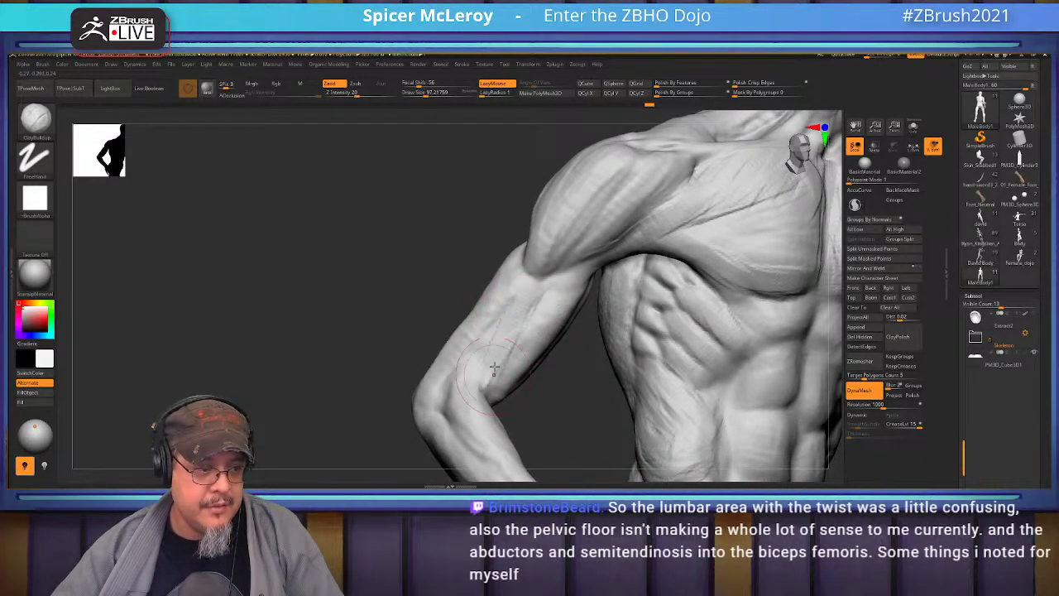
{"action": "mouse_move", "coordinate": [478, 357]}
{"action": "left_mouse_down"}
{"action": "mouse_move", "coordinate": [442, 415]}
{"action": "mouse_move", "coordinate": [457, 428]}
{"action": "mouse_move", "coordinate": [442, 385]}
{"action": "mouse_move", "coordinate": [436, 403]}
{"action": "mouse_move", "coordinate": [486, 452]}
{"action": "left_mouse_up"}
- Add clay around the elbow and along the upper forearm muscles of the rear arm
{"action": "mouse_move", "coordinate": [484, 439]}
{"action": "right_mouse_down", "text": "alt"}
{"action": "mouse_move", "coordinate": [502, 346]}
{"action": "mouse_move", "coordinate": [534, 359]}
{"action": "right_mouse_up", "text": "alt"}
{"action": "right_click_drag", "start_coordinate": [389, 290], "coordinate": [529, 322]}
{"action": "left_click_drag", "start_coordinate": [405, 333], "coordinate": [435, 393]}
{"action": "mouse_move", "coordinate": [421, 320]}
{"action": "left_mouse_down"}
{"action": "mouse_move", "coordinate": [391, 346]}
{"action": "mouse_move", "coordinate": [450, 381]}
{"action": "mouse_move", "coordinate": [473, 410]}
{"action": "mouse_move", "coordinate": [459, 378]}
{"action": "left_mouse_up"}
{"action": "right_click_drag", "start_coordinate": [529, 356], "coordinate": [471, 345]}
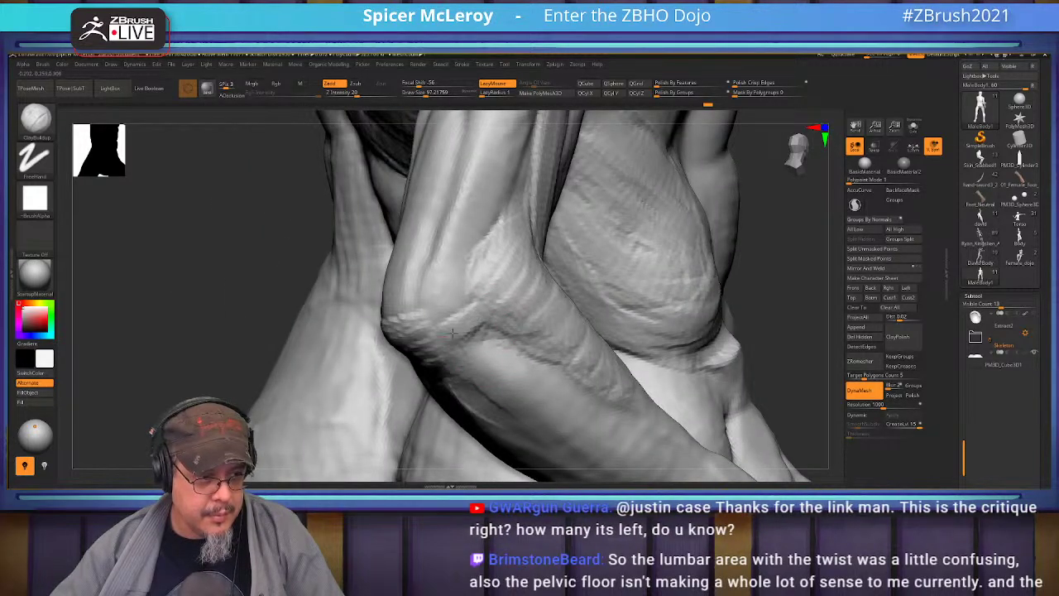
- Carve the crease between the elbow bone and the forearm muscle of the rear arm with the DamStandard brush
{"action": "right_click_drag", "start_coordinate": [477, 352], "coordinate": [447, 360]}
{"action": "key", "text": "b"}
{"action": "key", "text": "d"}
{"action": "key", "text": "s"}
{"action": "left_click_drag", "start_coordinate": [434, 364], "coordinate": [444, 313]}
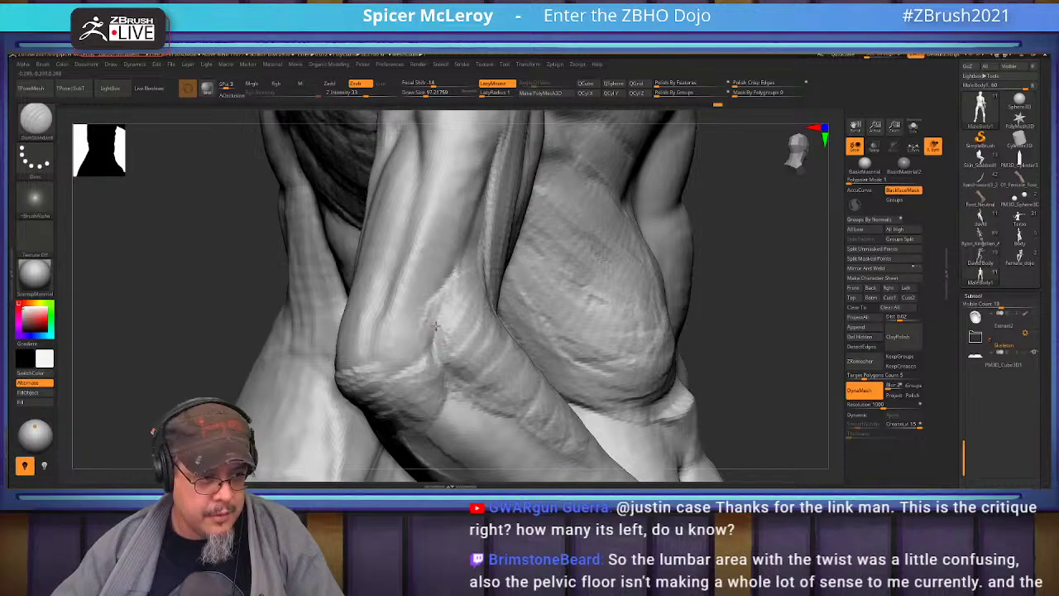
{"action": "right_click_drag", "start_coordinate": [450, 367], "coordinate": [418, 361]}
- Rebuild the muscle forms along the elbow crease of the rear arm with the ClayBuildup brush
{"action": "key", "text": "b"}
{"action": "key", "text": "c"}
{"action": "key", "text": "b"}
{"action": "left_click_drag", "start_coordinate": [426, 338], "coordinate": [435, 323]}
{"action": "right_click_drag", "start_coordinate": [463, 291], "coordinate": [484, 217], "text": "alt"}
{"action": "mouse_move", "coordinate": [444, 297]}
{"action": "left_mouse_down"}
{"action": "mouse_move", "coordinate": [452, 287]}
{"action": "mouse_move", "coordinate": [488, 354]}
{"action": "left_mouse_up"}
- Adjust the contours of the hips and inner thighs with the Move brush
{"action": "mouse_move", "coordinate": [475, 124]}
{"action": "right_mouse_down", "text": "alt"}
{"action": "mouse_move", "coordinate": [476, 184]}
{"action": "mouse_move", "coordinate": [447, 260]}
{"action": "mouse_move", "coordinate": [529, 248]}
{"action": "mouse_move", "coordinate": [488, 240]}
{"action": "mouse_move", "coordinate": [478, 314]}
{"action": "mouse_move", "coordinate": [397, 319]}
{"action": "right_mouse_up", "text": "alt"}
{"action": "mouse_move", "coordinate": [530, 413]}
{"action": "right_mouse_down", "text": "alt"}
{"action": "mouse_move", "coordinate": [513, 374]}
{"action": "mouse_move", "coordinate": [646, 372]}
{"action": "mouse_move", "coordinate": [647, 299]}
{"action": "mouse_move", "coordinate": [553, 326]}
{"action": "mouse_move", "coordinate": [595, 296]}
{"action": "right_mouse_up", "text": "alt"}
{"action": "key", "text": "b"}
{"action": "key", "text": "m"}
{"action": "key", "text": "v"}
{"action": "key", "text": "s"}
{"action": "mouse_move", "coordinate": [596, 297]}
{"action": "left_mouse_down"}
{"action": "mouse_move", "coordinate": [616, 295]}
{"action": "mouse_move", "coordinate": [547, 292]}
{"action": "left_mouse_up"}
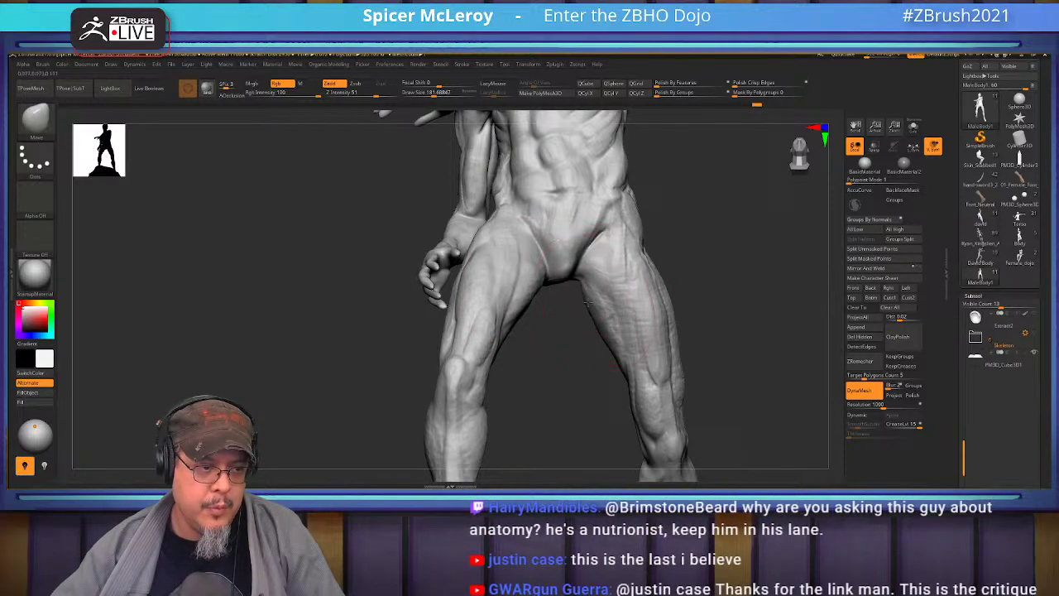
{"action": "left_click_drag", "start_coordinate": [703, 301], "coordinate": [733, 313], "text": "alt"}
{"action": "mouse_move", "coordinate": [617, 306]}
{"action": "left_mouse_down"}
{"action": "mouse_move", "coordinate": [529, 357]}
{"action": "mouse_move", "coordinate": [621, 360]}
{"action": "mouse_move", "coordinate": [592, 390]}
{"action": "mouse_move", "coordinate": [790, 309]}
{"action": "mouse_move", "coordinate": [969, 300]}
{"action": "mouse_move", "coordinate": [674, 295]}
{"action": "mouse_move", "coordinate": [656, 322]}
{"action": "mouse_move", "coordinate": [675, 296]}
{"action": "mouse_move", "coordinate": [704, 317]}
{"action": "mouse_move", "coordinate": [693, 300]}
{"action": "mouse_move", "coordinate": [709, 342]}
{"action": "mouse_move", "coordinate": [517, 331]}
{"action": "mouse_move", "coordinate": [569, 334]}
{"action": "left_mouse_up"}
{"action": "right_click_drag", "start_coordinate": [568, 333], "coordinate": [588, 401]}
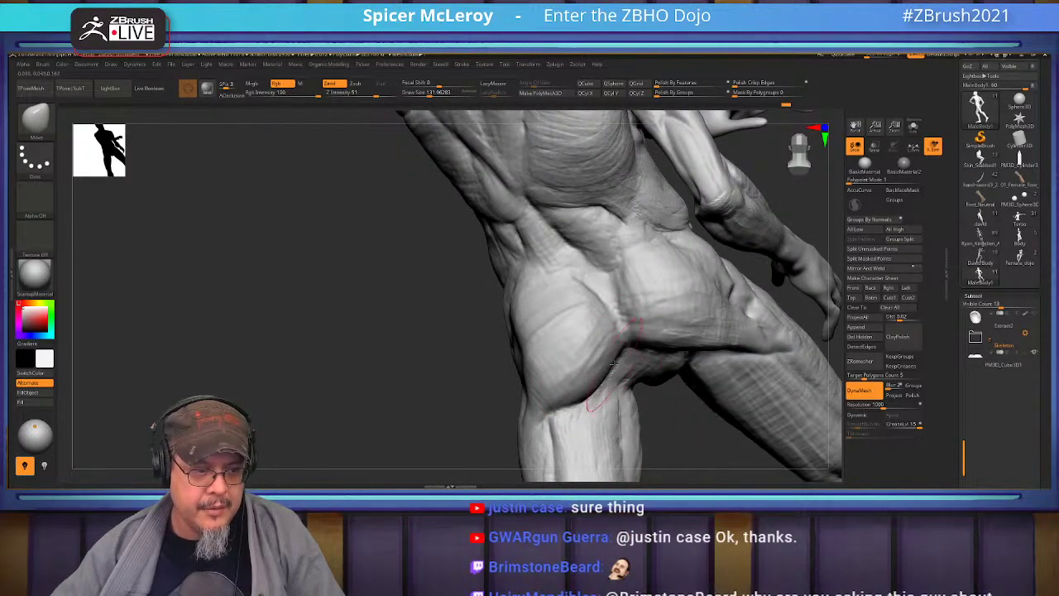
- Build up the gluteal muscles and their transition into the upper thigh with the ClayBuildup brush
{"action": "mouse_move", "coordinate": [621, 373]}
{"action": "right_mouse_down"}
{"action": "mouse_move", "coordinate": [632, 349]}
{"action": "mouse_move", "coordinate": [571, 323]}
{"action": "mouse_move", "coordinate": [560, 283]}
{"action": "mouse_move", "coordinate": [594, 329]}
{"action": "mouse_move", "coordinate": [604, 287]}
{"action": "right_mouse_up"}
{"action": "key", "text": "b"}
{"action": "key", "text": "c"}
{"action": "key", "text": "b"}
{"action": "left_click_drag", "start_coordinate": [590, 265], "coordinate": [620, 269]}
{"action": "right_click_drag", "start_coordinate": [534, 317], "coordinate": [546, 277]}
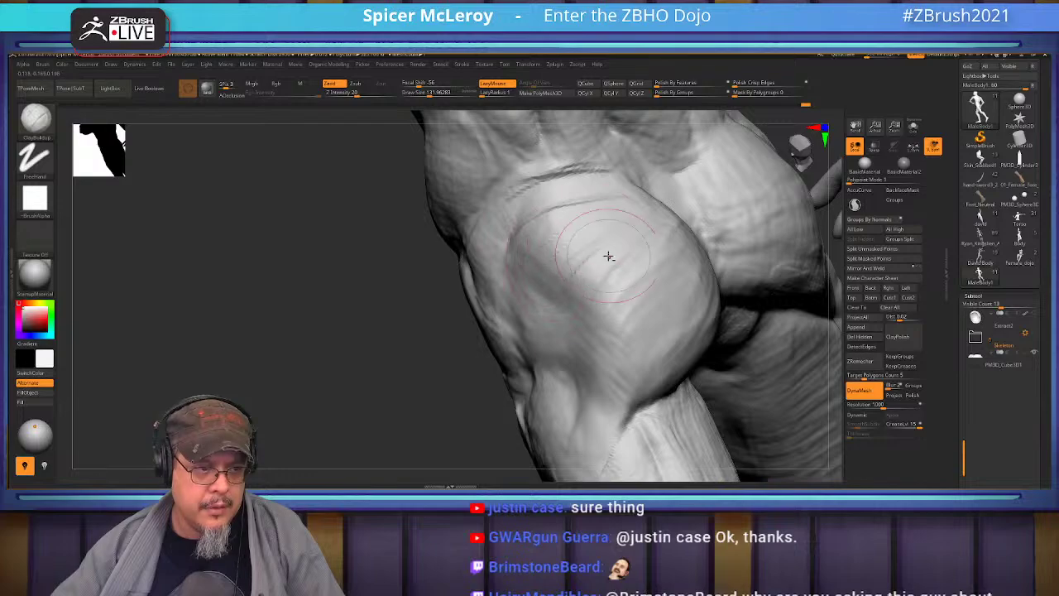
{"action": "left_click_drag", "start_coordinate": [613, 328], "coordinate": [634, 350]}
{"action": "mouse_move", "coordinate": [633, 349]}
{"action": "right_mouse_down"}
{"action": "mouse_move", "coordinate": [620, 314]}
{"action": "mouse_move", "coordinate": [648, 279]}
{"action": "mouse_move", "coordinate": [589, 303]}
{"action": "mouse_move", "coordinate": [643, 303]}
{"action": "right_mouse_up"}
{"action": "mouse_move", "coordinate": [506, 355]}
{"action": "left_mouse_down"}
{"action": "mouse_move", "coordinate": [645, 315]}
{"action": "mouse_move", "coordinate": [589, 356]}
{"action": "left_mouse_up"}
{"action": "mouse_move", "coordinate": [695, 172]}
{"action": "right_mouse_down", "text": "alt"}
{"action": "mouse_move", "coordinate": [559, 206]}
{"action": "mouse_move", "coordinate": [541, 311]}
{"action": "mouse_move", "coordinate": [504, 409]}
{"action": "mouse_move", "coordinate": [554, 354]}
{"action": "mouse_move", "coordinate": [572, 290]}
{"action": "right_mouse_up", "text": "alt"}
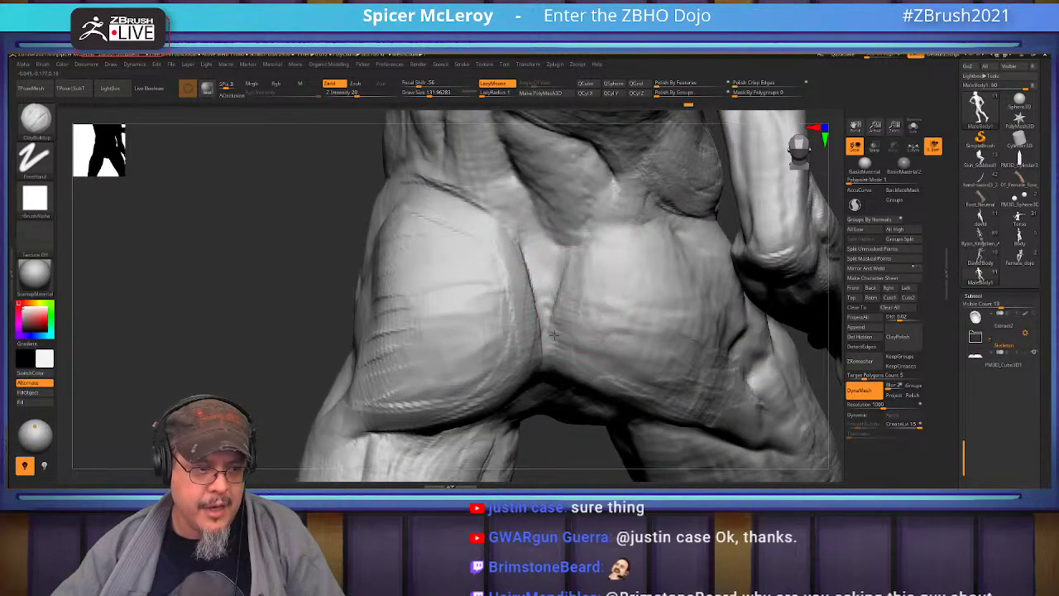
- Fill out the side of the buttock and outer hip with the ClayBuildup brush
{"action": "left_click_drag", "start_coordinate": [513, 267], "coordinate": [481, 316]}
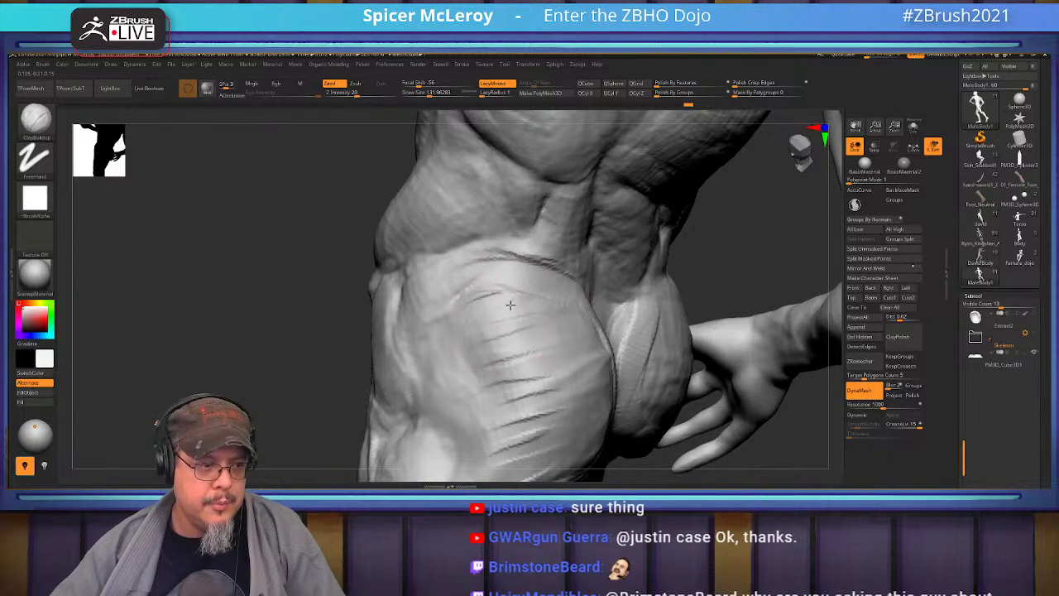
{"action": "mouse_move", "coordinate": [457, 358]}
{"action": "left_mouse_down"}
{"action": "mouse_move", "coordinate": [437, 322]}
{"action": "mouse_move", "coordinate": [417, 314]}
{"action": "mouse_move", "coordinate": [406, 353]}
{"action": "left_mouse_up"}
{"action": "mouse_move", "coordinate": [509, 306]}
{"action": "right_mouse_down", "text": "alt"}
{"action": "mouse_move", "coordinate": [546, 257]}
{"action": "mouse_move", "coordinate": [496, 240]}
{"action": "mouse_move", "coordinate": [534, 281]}
{"action": "mouse_move", "coordinate": [524, 311]}
{"action": "mouse_move", "coordinate": [505, 290]}
{"action": "right_mouse_up", "text": "alt"}
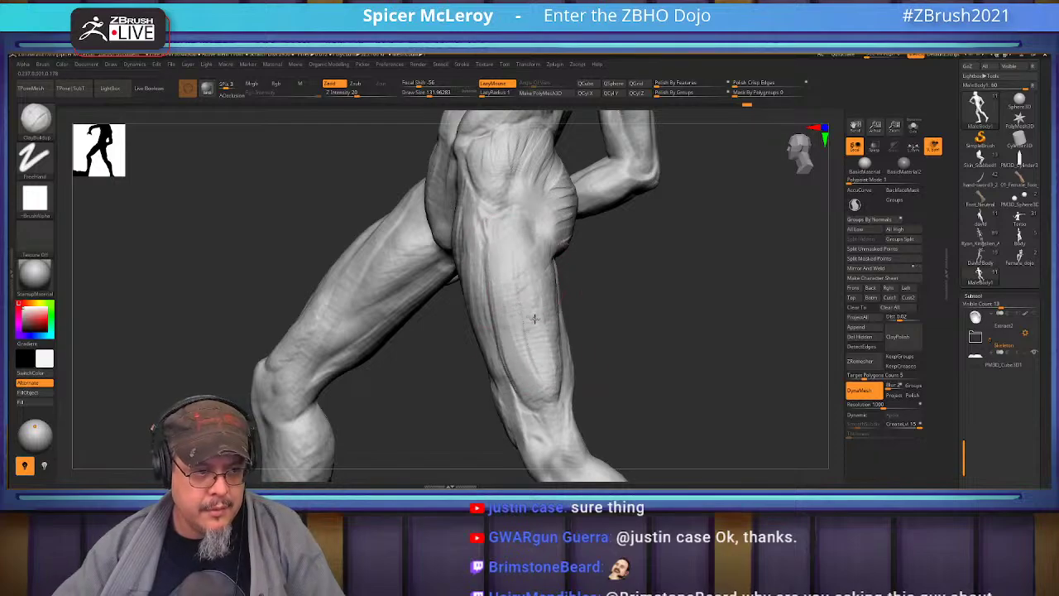
- Carve the muscle separations of the rear leg's upper inner thigh with the DamStandard brush
{"action": "mouse_move", "coordinate": [649, 300]}
{"action": "left_mouse_down"}
{"action": "mouse_move", "coordinate": [688, 306]}
{"action": "mouse_move", "coordinate": [655, 298]}
{"action": "mouse_move", "coordinate": [673, 315]}
{"action": "mouse_move", "coordinate": [632, 298]}
{"action": "left_mouse_up"}
{"action": "key", "text": "b"}
{"action": "key", "text": "d"}
{"action": "key", "text": "s"}
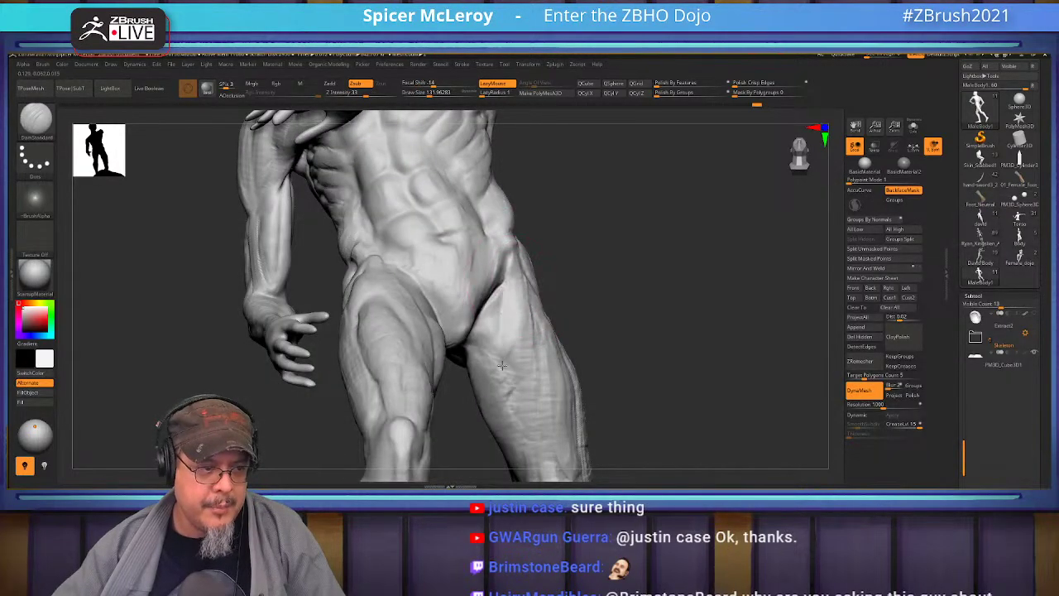
{"action": "left_click_drag", "start_coordinate": [612, 275], "coordinate": [496, 297]}
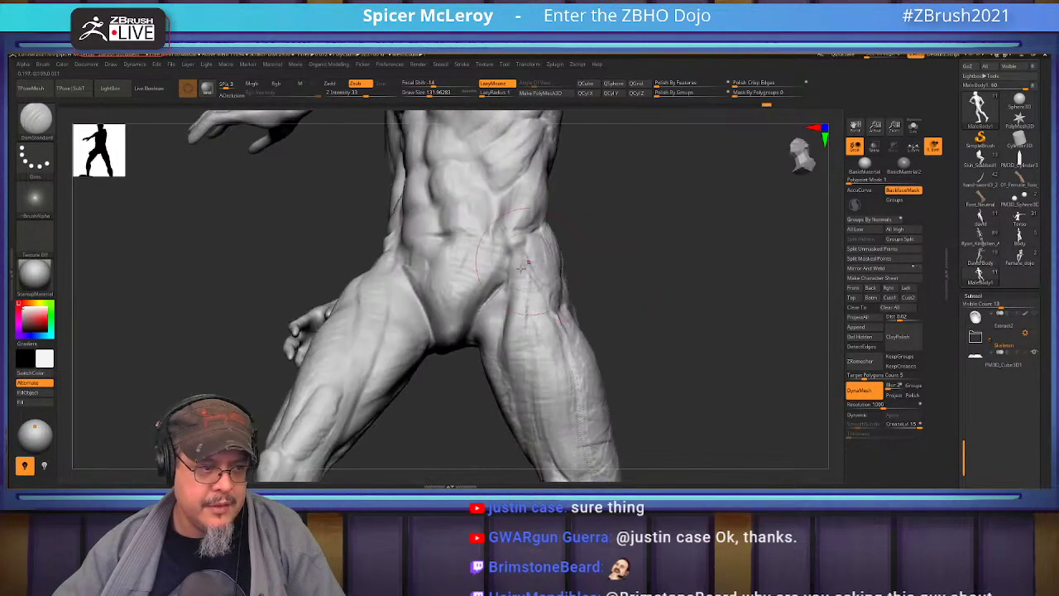
- Build up the lower abdomen and the groin area above the rear leg with the ClayBuildup brush
{"action": "key", "text": "b"}
{"action": "key", "text": "c"}
{"action": "key", "text": "b"}
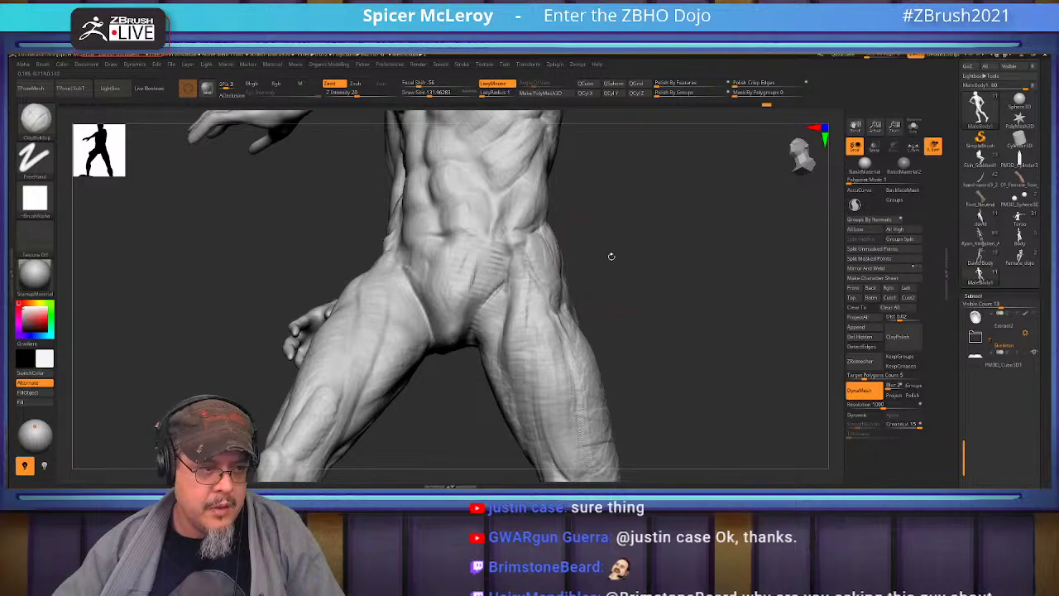
{"action": "left_click_drag", "start_coordinate": [607, 264], "coordinate": [530, 290]}
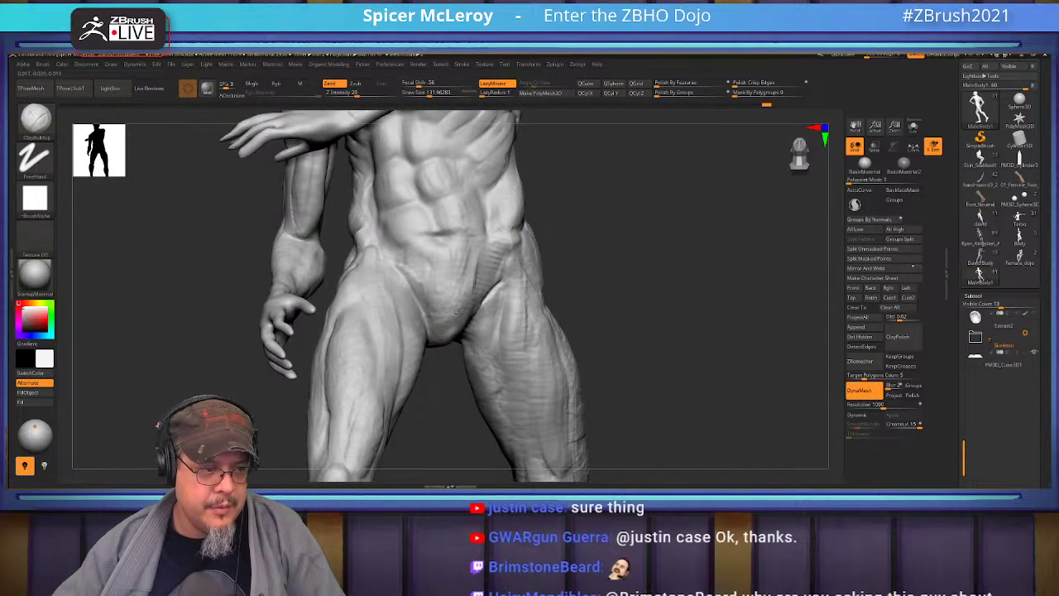
{"action": "mouse_move", "coordinate": [618, 256]}
{"action": "left_mouse_down"}
{"action": "mouse_move", "coordinate": [501, 319]}
{"action": "mouse_move", "coordinate": [530, 348]}
{"action": "mouse_move", "coordinate": [699, 225]}
{"action": "mouse_move", "coordinate": [700, 237]}
{"action": "mouse_move", "coordinate": [586, 297]}
{"action": "mouse_move", "coordinate": [478, 266]}
{"action": "mouse_move", "coordinate": [504, 261]}
{"action": "mouse_move", "coordinate": [497, 265]}
{"action": "left_mouse_up"}
{"action": "mouse_move", "coordinate": [515, 331]}
{"action": "left_mouse_down"}
{"action": "mouse_move", "coordinate": [629, 281]}
{"action": "mouse_move", "coordinate": [638, 319]}
{"action": "mouse_move", "coordinate": [574, 257]}
{"action": "mouse_move", "coordinate": [624, 246]}
{"action": "mouse_move", "coordinate": [503, 291]}
{"action": "left_mouse_up"}
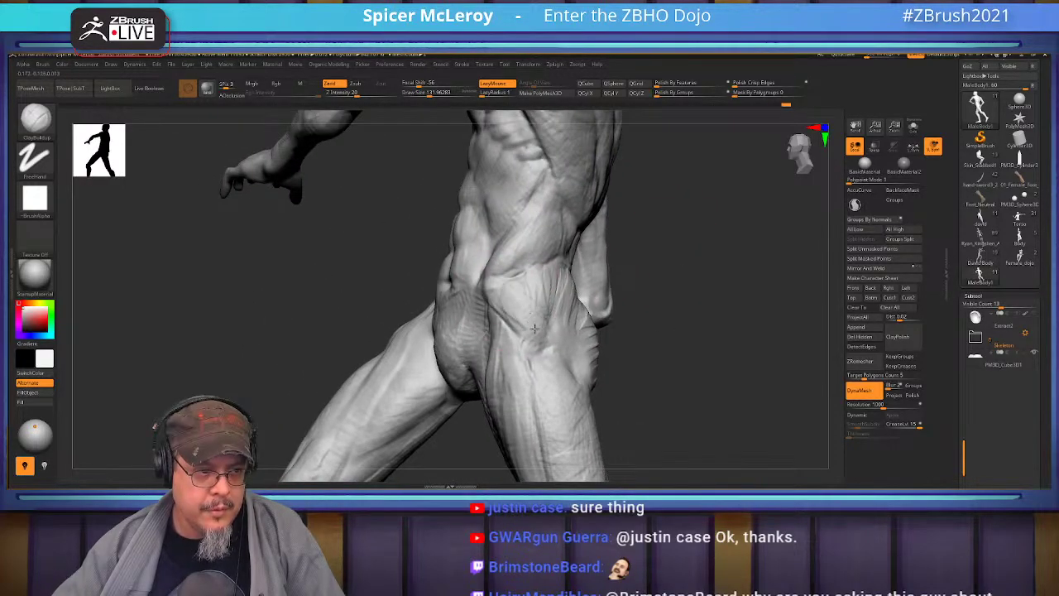
- Carve the creases between the pelvis and the upper thighs with the DamStandard brush
{"action": "mouse_move", "coordinate": [671, 355]}
{"action": "left_mouse_down"}
{"action": "mouse_move", "coordinate": [709, 274]}
{"action": "mouse_move", "coordinate": [728, 270]}
{"action": "mouse_move", "coordinate": [681, 302]}
{"action": "left_mouse_up"}
{"action": "key", "text": "b"}
{"action": "key", "text": "d"}
{"action": "key", "text": "s"}
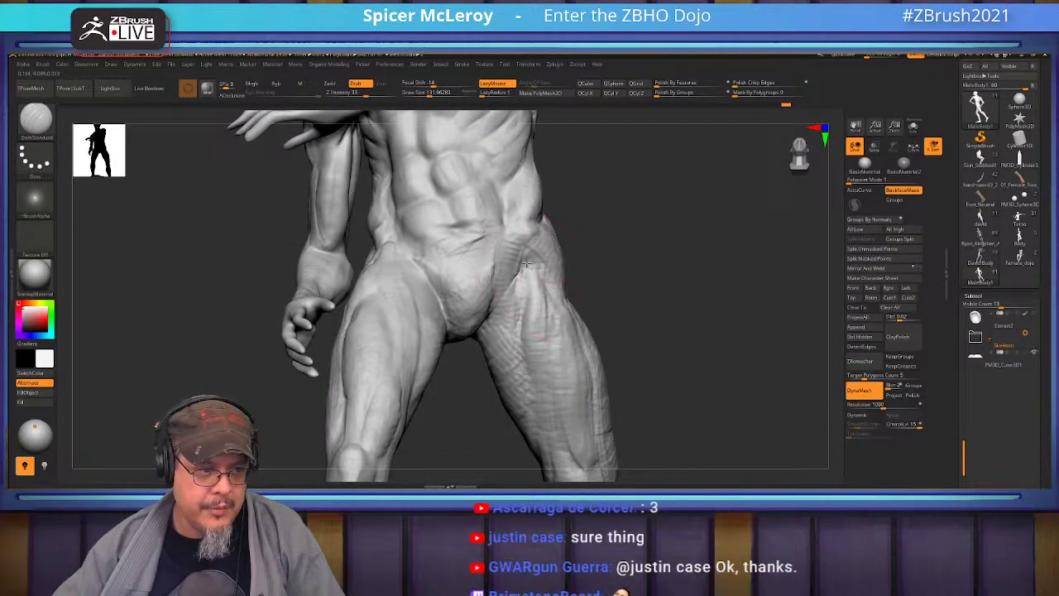
{"action": "mouse_move", "coordinate": [717, 276]}
{"action": "left_mouse_down"}
{"action": "mouse_move", "coordinate": [641, 282]}
{"action": "mouse_move", "coordinate": [709, 282]}
{"action": "mouse_move", "coordinate": [699, 284]}
{"action": "left_mouse_up"}
{"action": "mouse_move", "coordinate": [405, 315]}
{"action": "left_mouse_down"}
{"action": "mouse_move", "coordinate": [430, 279]}
{"action": "mouse_move", "coordinate": [488, 263]}
{"action": "mouse_move", "coordinate": [482, 313]}
{"action": "left_mouse_up"}
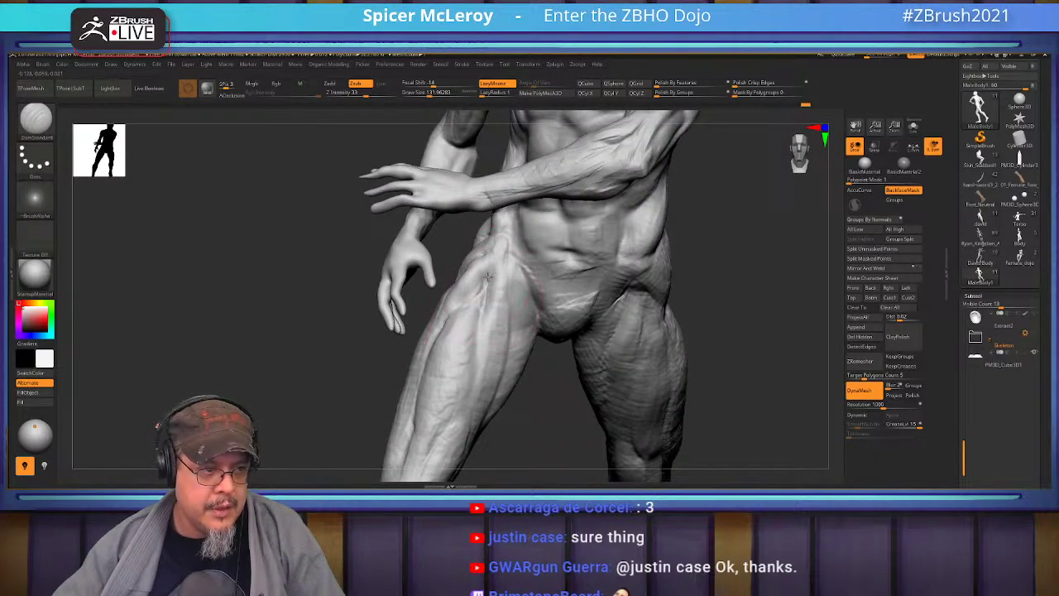
- Build up the hip and quadriceps muscles of the front leg down to the knee with the ClayBuildup brush
{"action": "mouse_move", "coordinate": [458, 314]}
{"action": "right_mouse_down"}
{"action": "mouse_move", "coordinate": [508, 342]}
{"action": "mouse_move", "coordinate": [567, 283]}
{"action": "mouse_move", "coordinate": [505, 274]}
{"action": "right_mouse_up"}
{"action": "key", "text": "b"}
{"action": "key", "text": "c"}
{"action": "key", "text": "b"}
{"action": "mouse_move", "coordinate": [478, 258]}
{"action": "left_mouse_down"}
{"action": "mouse_move", "coordinate": [475, 319]}
{"action": "mouse_move", "coordinate": [470, 298]}
{"action": "mouse_move", "coordinate": [457, 296]}
{"action": "mouse_move", "coordinate": [453, 318]}
{"action": "left_mouse_up"}
{"action": "mouse_move", "coordinate": [575, 313]}
{"action": "left_mouse_down"}
{"action": "mouse_move", "coordinate": [457, 291]}
{"action": "mouse_move", "coordinate": [469, 323]}
{"action": "left_mouse_up"}
{"action": "right_click_drag", "start_coordinate": [475, 320], "coordinate": [521, 281]}
{"action": "mouse_move", "coordinate": [520, 283]}
{"action": "left_mouse_down"}
{"action": "mouse_move", "coordinate": [494, 316]}
{"action": "mouse_move", "coordinate": [503, 306]}
{"action": "left_mouse_up"}
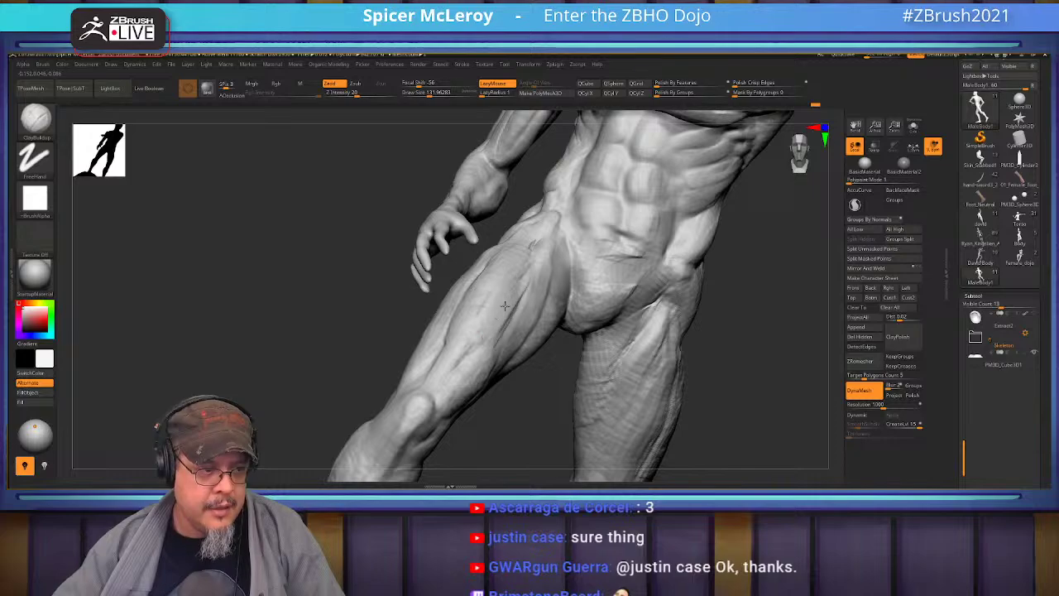
{"action": "left_click_drag", "start_coordinate": [469, 267], "coordinate": [486, 314]}
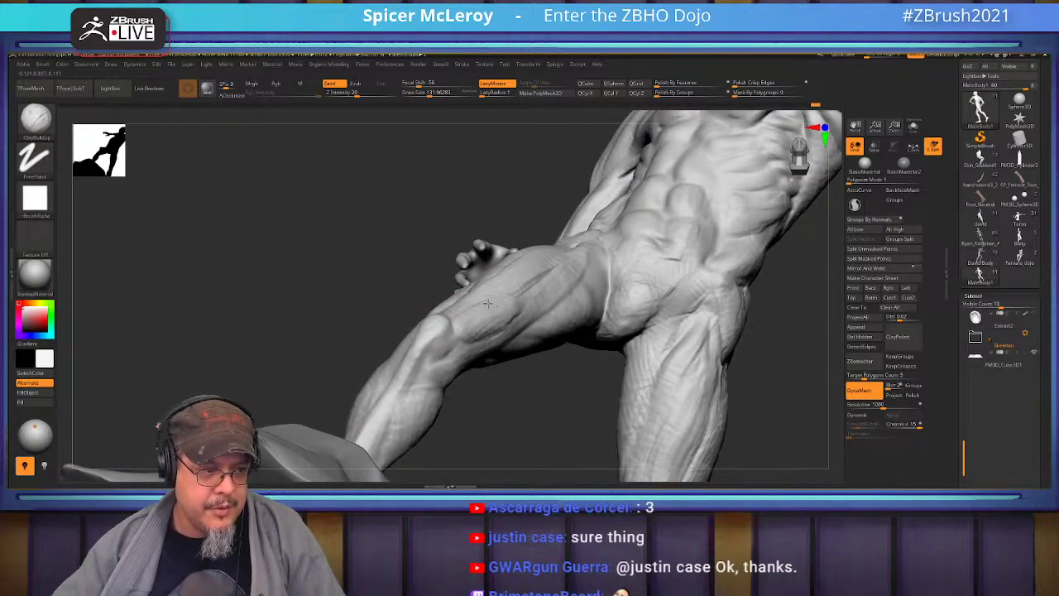
{"action": "right_click_drag", "start_coordinate": [479, 325], "coordinate": [487, 326]}
{"action": "mouse_move", "coordinate": [488, 326]}
{"action": "left_mouse_down"}
{"action": "mouse_move", "coordinate": [467, 321]}
{"action": "mouse_move", "coordinate": [519, 314]}
{"action": "mouse_move", "coordinate": [490, 314]}
{"action": "mouse_move", "coordinate": [500, 307]}
{"action": "left_mouse_up"}
{"action": "mouse_move", "coordinate": [500, 307]}
{"action": "right_mouse_down"}
{"action": "mouse_move", "coordinate": [507, 283]}
{"action": "mouse_move", "coordinate": [461, 334]}
{"action": "mouse_move", "coordinate": [517, 321]}
{"action": "mouse_move", "coordinate": [567, 362]}
{"action": "mouse_move", "coordinate": [704, 300]}
{"action": "mouse_move", "coordinate": [701, 330]}
{"action": "mouse_move", "coordinate": [650, 326]}
{"action": "mouse_move", "coordinate": [657, 339]}
{"action": "mouse_move", "coordinate": [662, 331]}
{"action": "mouse_move", "coordinate": [660, 347]}
{"action": "mouse_move", "coordinate": [551, 332]}
{"action": "mouse_move", "coordinate": [546, 302]}
{"action": "right_mouse_up"}
- Carve the separations between the calf and shin muscles of the front leg with the DamStandard brush
{"action": "key", "text": "b"}
{"action": "key", "text": "d"}
{"action": "key", "text": "s"}
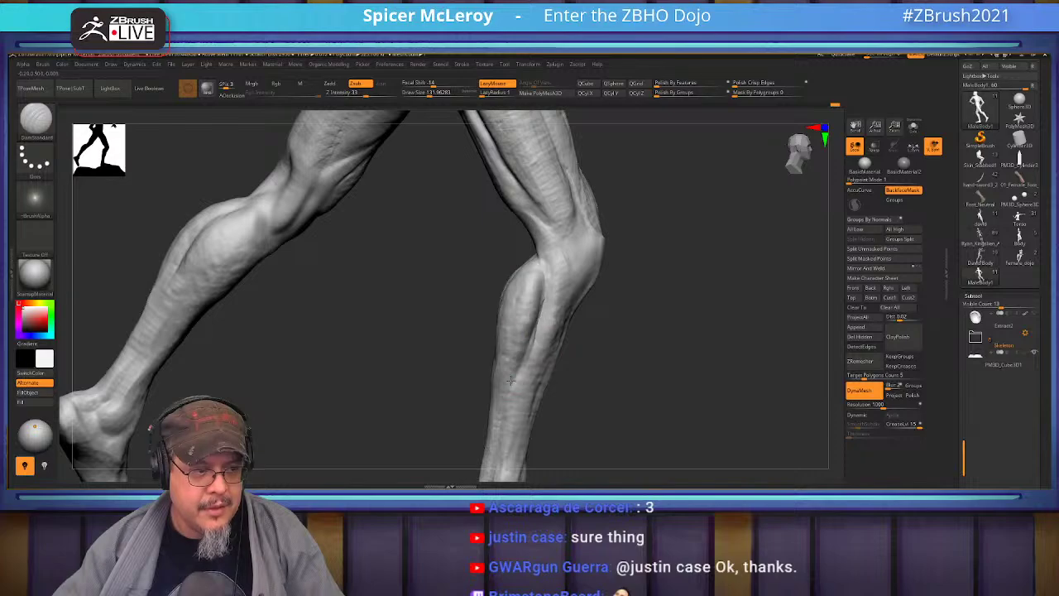
{"action": "right_click_drag", "start_coordinate": [588, 353], "coordinate": [519, 281]}
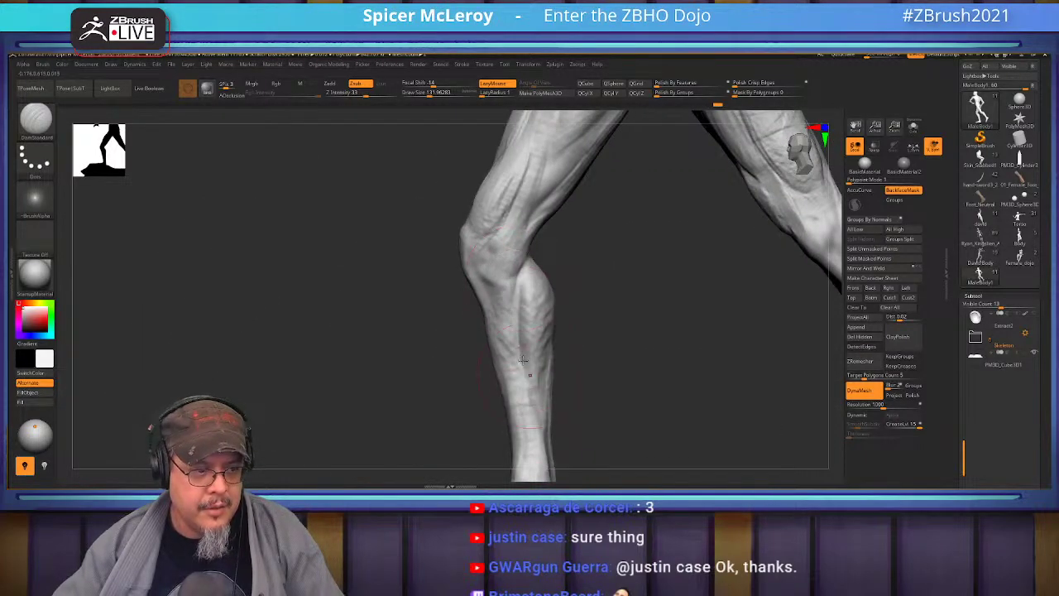
{"action": "right_click_drag", "start_coordinate": [553, 380], "coordinate": [626, 309]}
- Adjust the calf contours of the front leg with the Move brush
{"action": "key", "text": "b"}
{"action": "key", "text": "m"}
{"action": "key", "text": "v"}
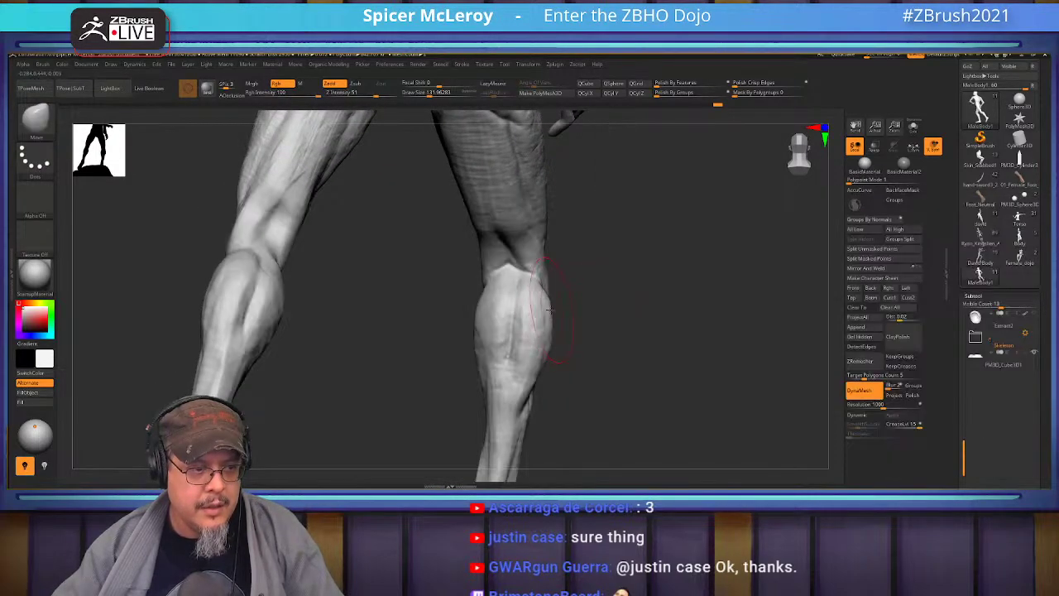
{"action": "right_click_drag", "start_coordinate": [566, 349], "coordinate": [554, 317]}
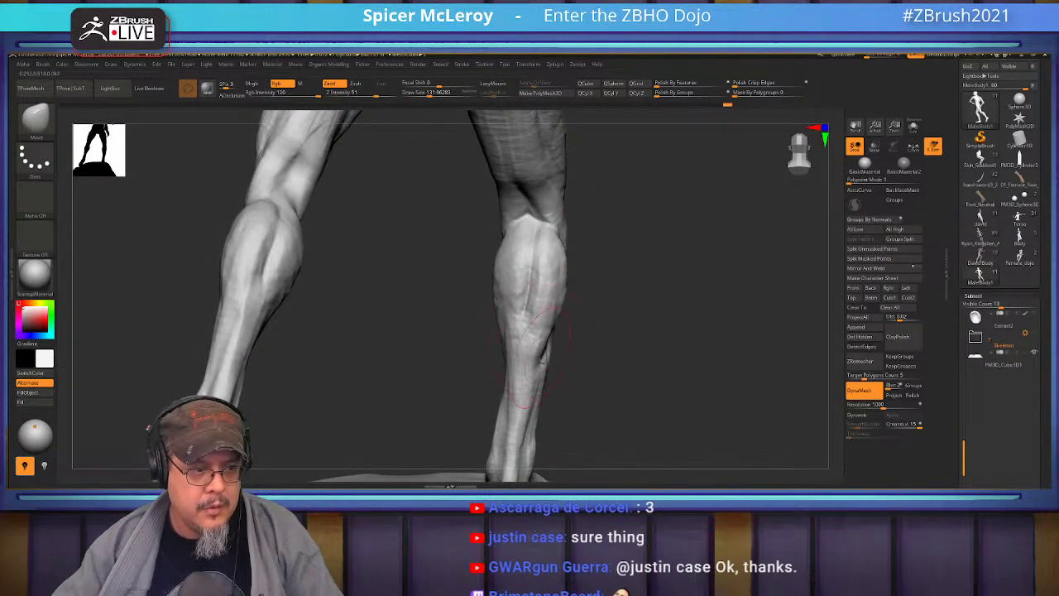
{"action": "left_click_drag", "start_coordinate": [618, 345], "coordinate": [481, 322]}
{"action": "mouse_move", "coordinate": [567, 367]}
{"action": "left_mouse_down", "text": "alt"}
{"action": "mouse_move", "coordinate": [614, 300]}
{"action": "mouse_move", "coordinate": [620, 331]}
{"action": "left_mouse_up", "text": "alt"}
- Build up and smooth the muscle strips along the side of the front lower leg with a smaller ClayBuildup brush
{"action": "key", "text": "b"}
{"action": "key", "text": "c"}
{"action": "key", "text": "b"}
{"action": "key", "text": "s"}
{"action": "left_click_drag", "start_coordinate": [550, 262], "coordinate": [544, 264]}
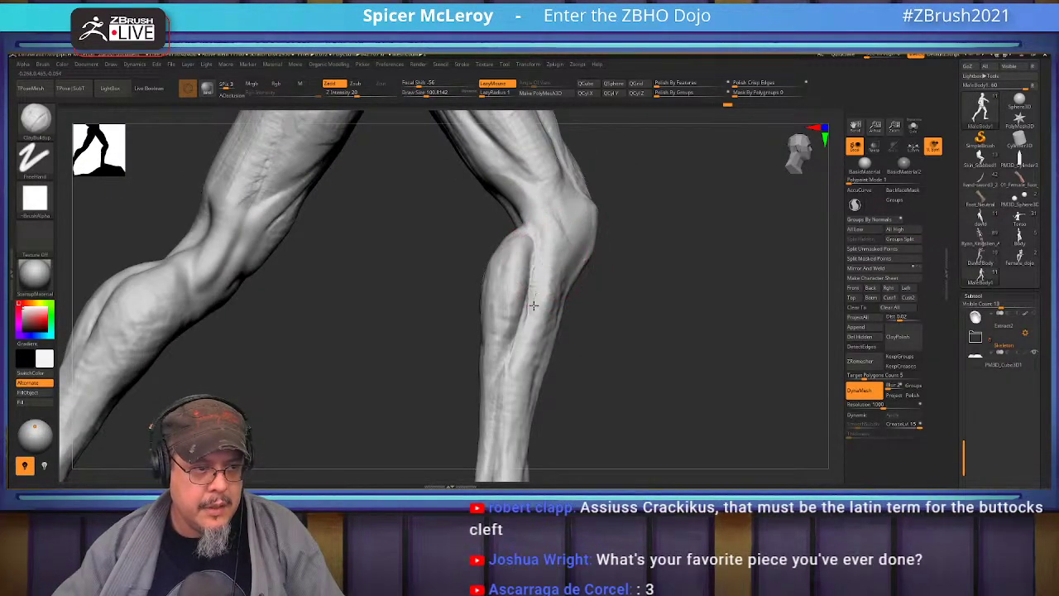
{"action": "key", "text": "s"}
{"action": "left_click_drag", "start_coordinate": [549, 283], "coordinate": [535, 292]}
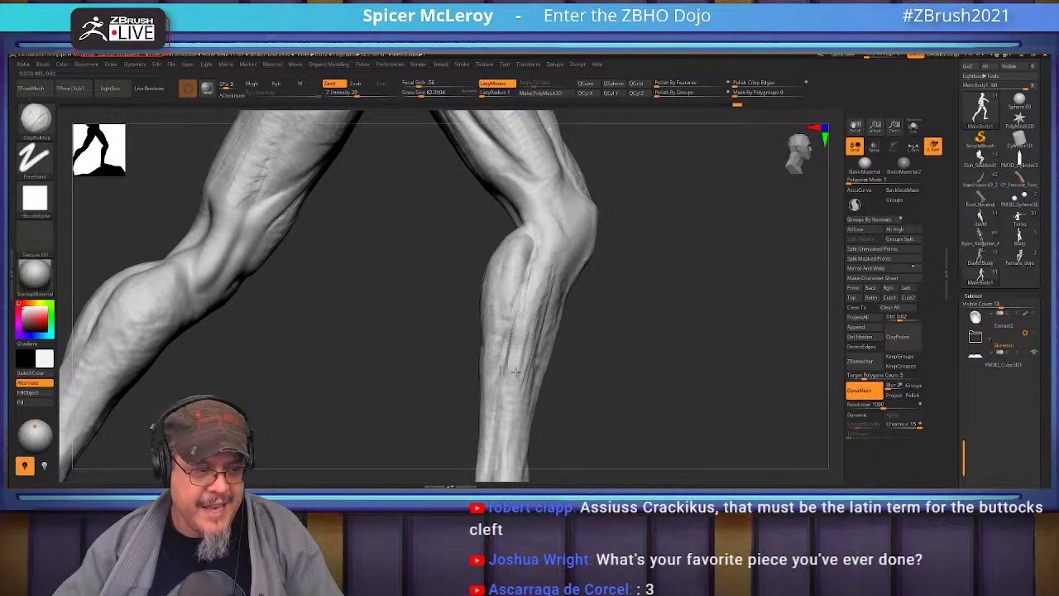
{"action": "key", "text": "shift"}
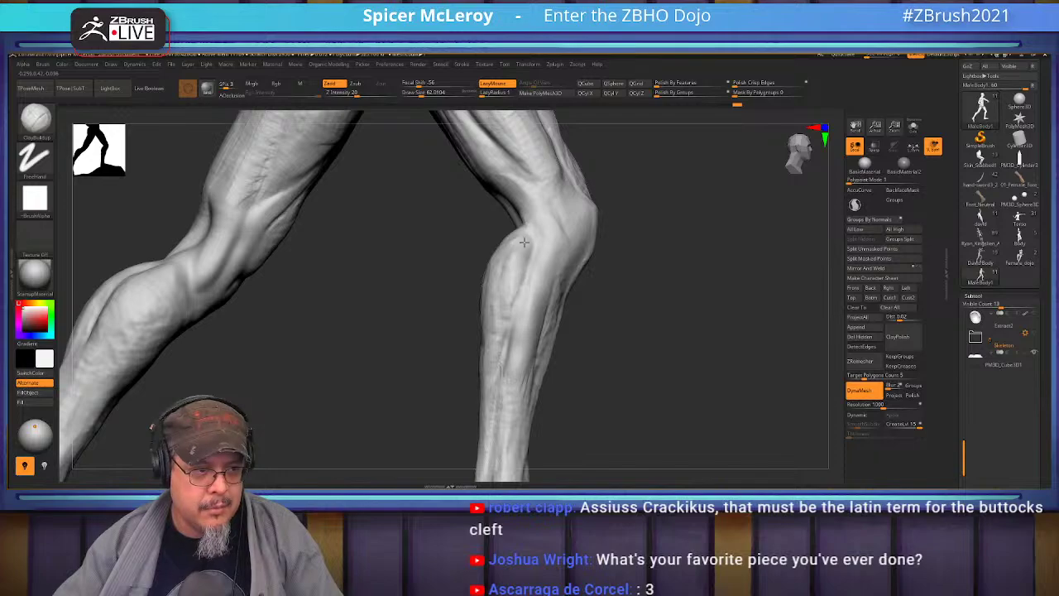
- Build up the shin muscles below the front leg's knee with the ClayBuildup brush
{"action": "mouse_move", "coordinate": [649, 272]}
{"action": "left_mouse_down"}
{"action": "mouse_move", "coordinate": [626, 350]}
{"action": "mouse_move", "coordinate": [546, 331]}
{"action": "mouse_move", "coordinate": [524, 291]}
{"action": "left_mouse_up"}
{"action": "right_click_drag", "start_coordinate": [522, 291], "coordinate": [505, 258]}
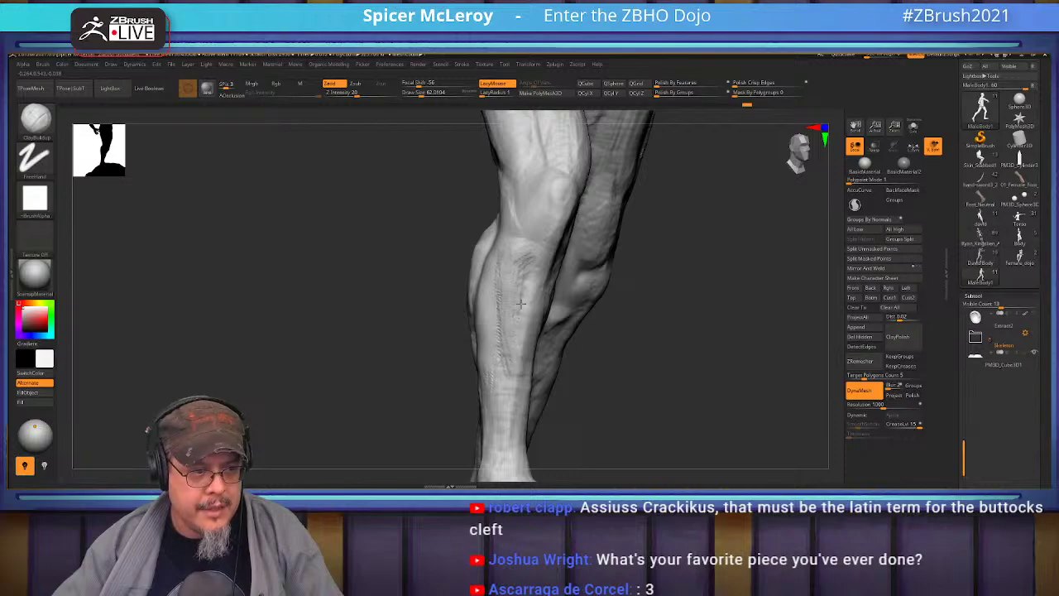
{"action": "right_click_drag", "start_coordinate": [500, 346], "coordinate": [506, 298]}
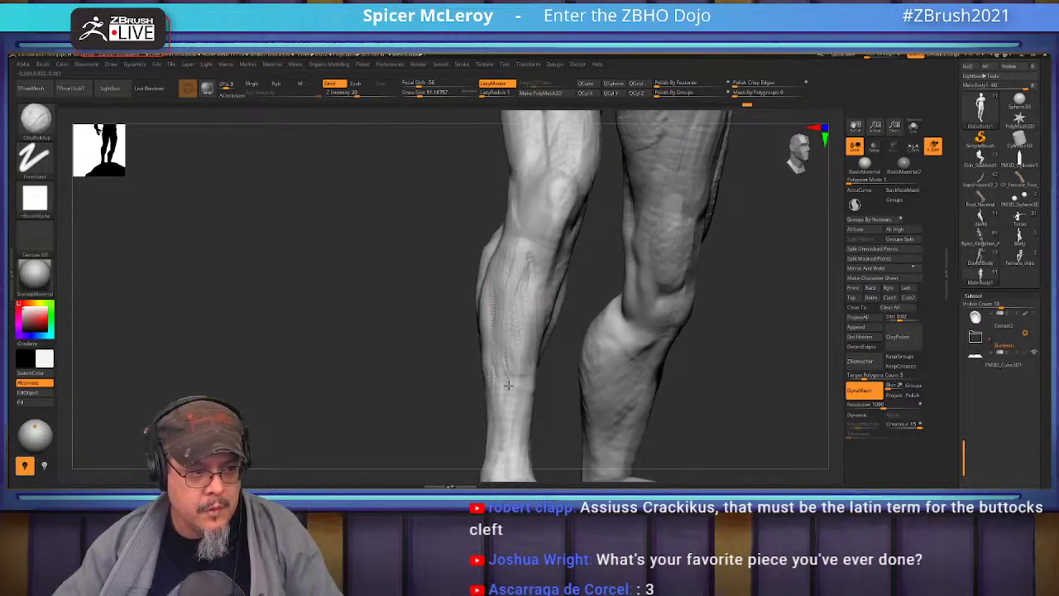
{"action": "mouse_move", "coordinate": [506, 282]}
{"action": "right_mouse_down"}
{"action": "mouse_move", "coordinate": [518, 335]}
{"action": "mouse_move", "coordinate": [484, 383]}
{"action": "mouse_move", "coordinate": [532, 334]}
{"action": "mouse_move", "coordinate": [527, 272]}
{"action": "mouse_move", "coordinate": [522, 317]}
{"action": "mouse_move", "coordinate": [504, 317]}
{"action": "mouse_move", "coordinate": [515, 309]}
{"action": "right_mouse_up"}
- Adjust the shoulder and chest contours with the Move brush at a draw size of about 140
{"action": "key", "text": "b"}
{"action": "key", "text": "m"}
{"action": "key", "text": "v"}
{"action": "left_click_drag", "start_coordinate": [425, 91], "coordinate": [439, 91]}
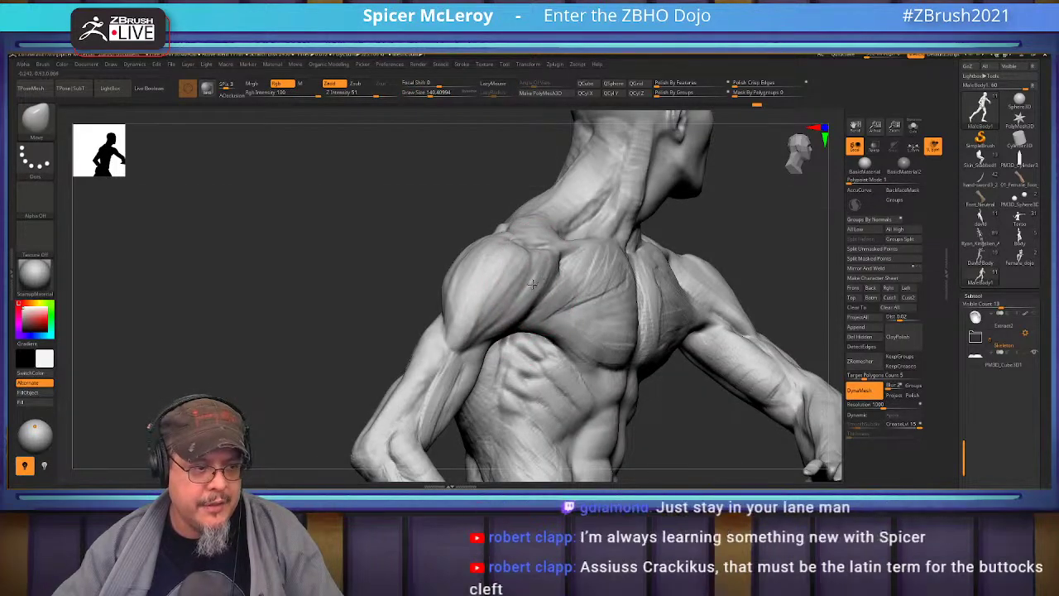
{"action": "right_click_drag", "start_coordinate": [536, 281], "coordinate": [476, 282]}
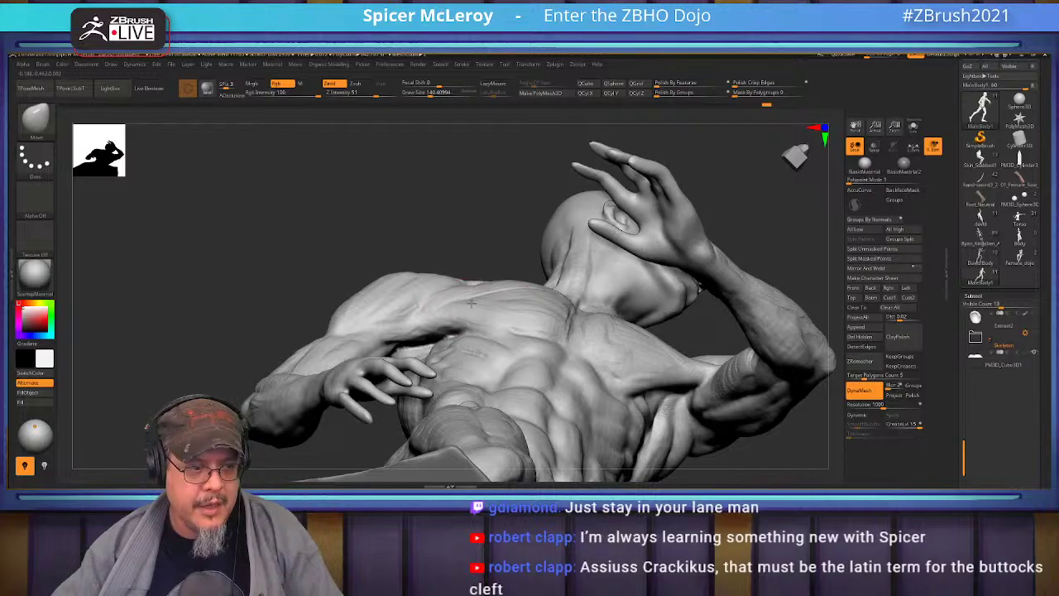
{"action": "mouse_move", "coordinate": [619, 381]}
{"action": "right_mouse_down"}
{"action": "mouse_move", "coordinate": [525, 315]}
{"action": "mouse_move", "coordinate": [570, 335]}
{"action": "mouse_move", "coordinate": [560, 344]}
{"action": "mouse_move", "coordinate": [638, 305]}
{"action": "mouse_move", "coordinate": [633, 320]}
{"action": "mouse_move", "coordinate": [610, 262]}
{"action": "mouse_move", "coordinate": [503, 273]}
{"action": "right_mouse_up"}
- Build up the biceps and the inner elbow muscles of the forward arm with the ClayBuildup brush
{"action": "key", "text": "b"}
{"action": "key", "text": "c"}
{"action": "key", "text": "b"}
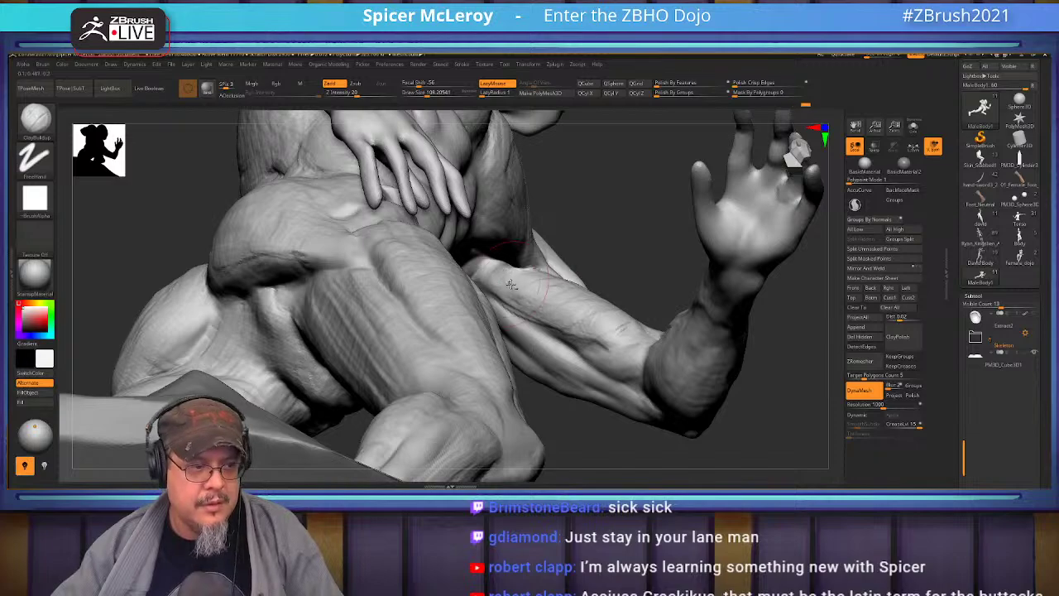
{"action": "right_click_drag", "start_coordinate": [633, 262], "coordinate": [502, 303]}
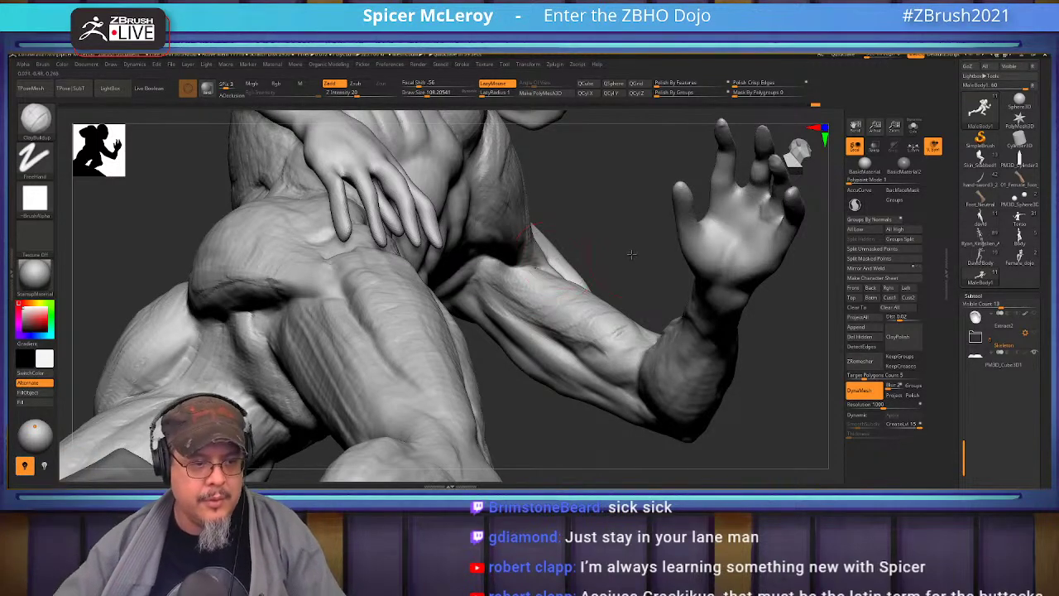
{"action": "right_click_drag", "start_coordinate": [554, 260], "coordinate": [615, 332]}
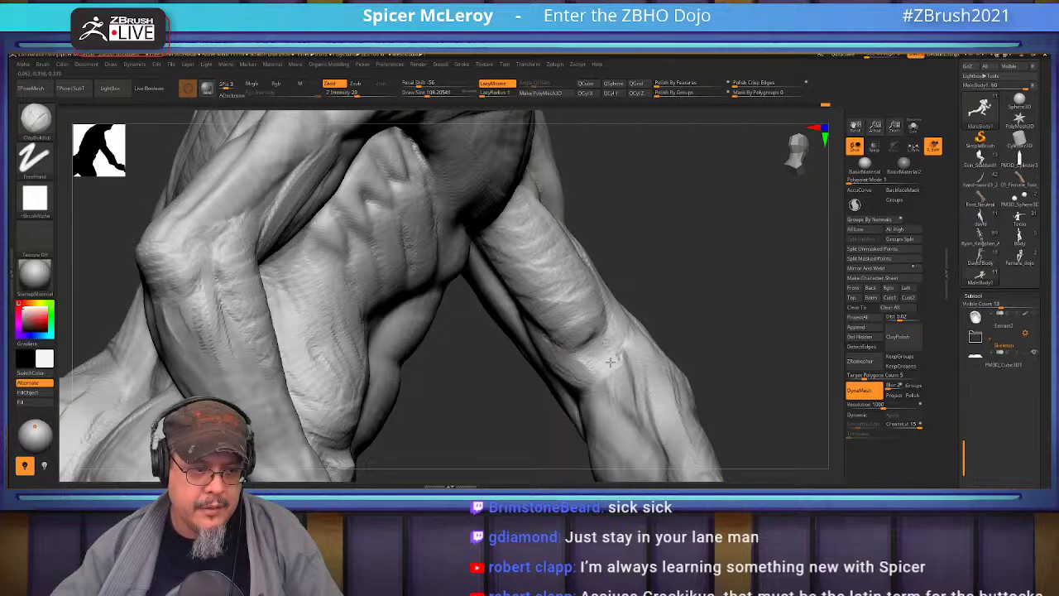
{"action": "left_click_drag", "start_coordinate": [700, 311], "coordinate": [678, 263], "text": "alt"}
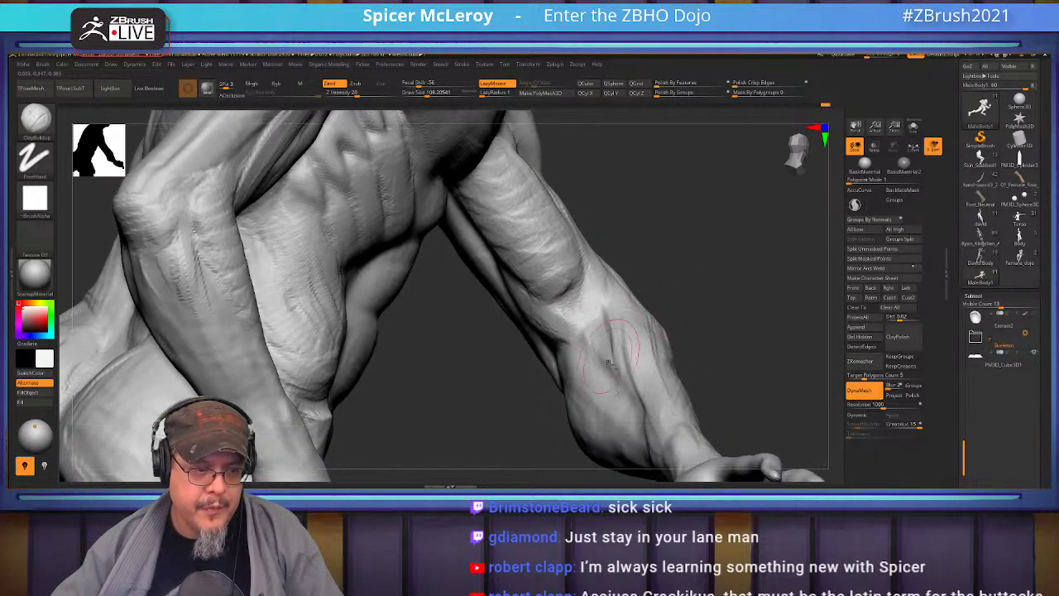
{"action": "mouse_move", "coordinate": [711, 329]}
{"action": "left_mouse_down"}
{"action": "mouse_move", "coordinate": [725, 256]}
{"action": "mouse_move", "coordinate": [692, 205]}
{"action": "mouse_move", "coordinate": [623, 332]}
{"action": "mouse_move", "coordinate": [631, 308]}
{"action": "mouse_move", "coordinate": [606, 320]}
{"action": "left_mouse_up"}
{"action": "mouse_move", "coordinate": [671, 231]}
{"action": "left_mouse_down"}
{"action": "mouse_move", "coordinate": [585, 327]}
{"action": "mouse_move", "coordinate": [668, 326]}
{"action": "mouse_move", "coordinate": [667, 303]}
{"action": "mouse_move", "coordinate": [682, 336]}
{"action": "mouse_move", "coordinate": [565, 374]}
{"action": "mouse_move", "coordinate": [523, 326]}
{"action": "mouse_move", "coordinate": [580, 328]}
{"action": "left_mouse_up"}
- Add soft volume along the forearm of the forward arm with the FormSoft brush
{"action": "key", "text": "b"}
{"action": "key", "text": "f"}
{"action": "key", "text": "s"}
{"action": "left_click_drag", "start_coordinate": [454, 330], "coordinate": [599, 330]}
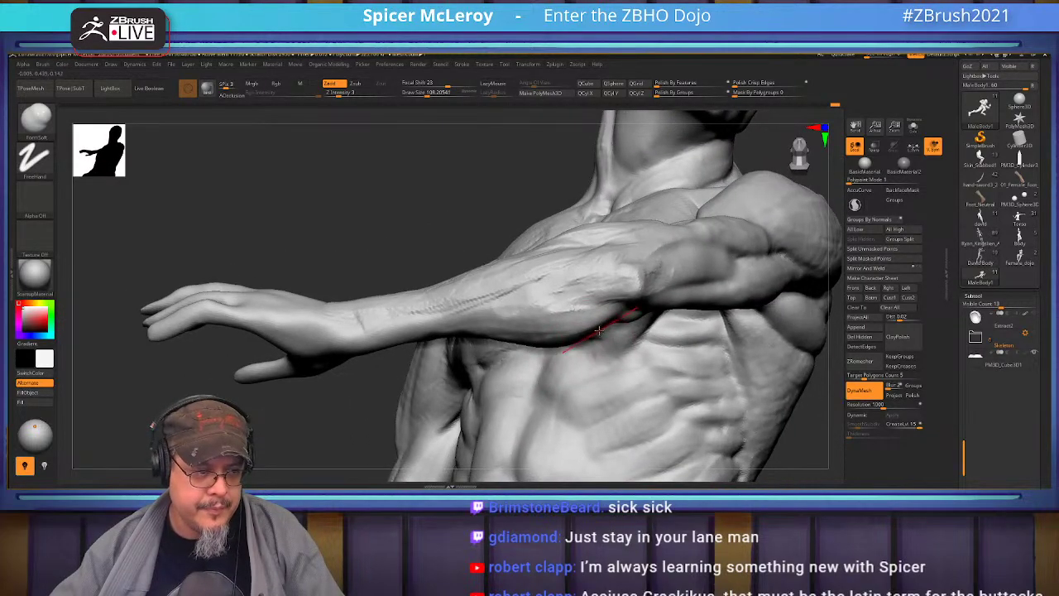
{"action": "key", "text": "n"}
- Reshape the forearm silhouette of the forward arm with the Move brush, varying the brush size
{"action": "key", "text": "b"}
{"action": "key", "text": "m"}
{"action": "key", "text": "v"}
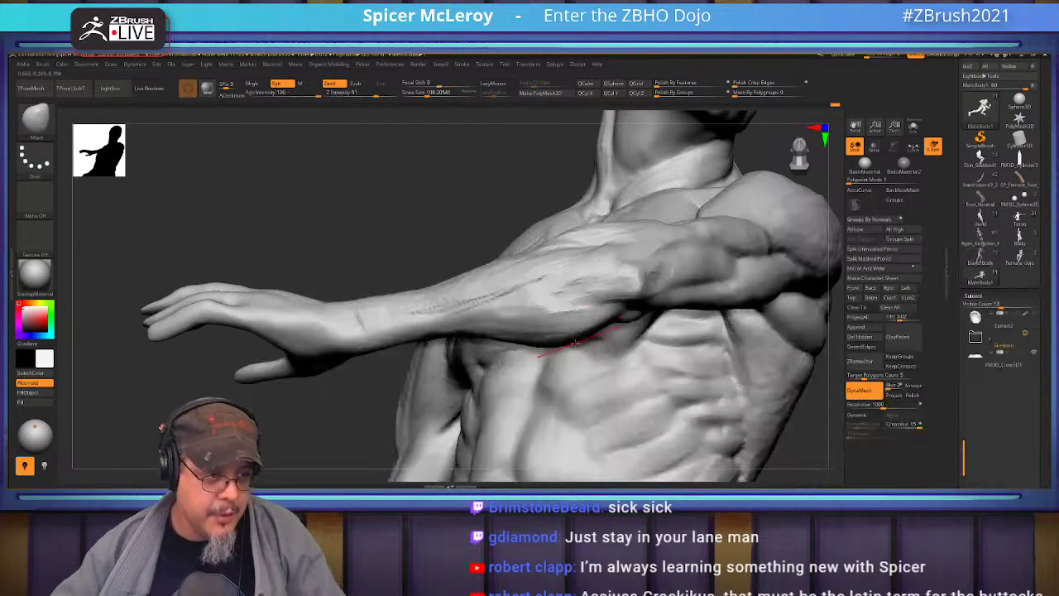
{"action": "key", "text": "s"}
{"action": "left_click_drag", "start_coordinate": [565, 333], "coordinate": [566, 336]}
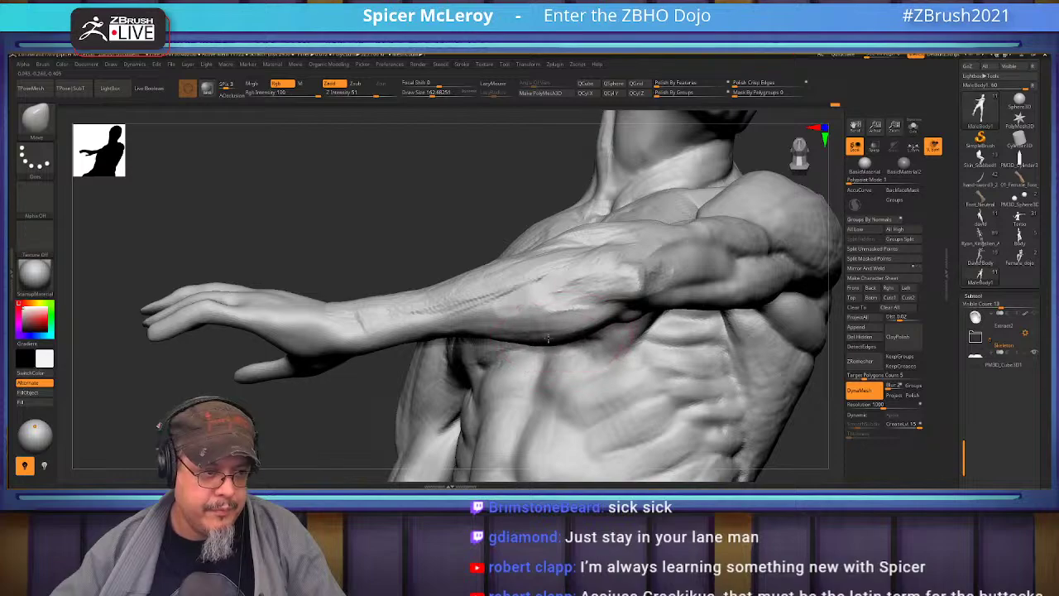
{"action": "right_click_drag", "start_coordinate": [558, 325], "coordinate": [536, 319]}
{"action": "right_click_drag", "start_coordinate": [480, 362], "coordinate": [581, 334]}
{"action": "key", "text": "s"}
{"action": "left_click_drag", "start_coordinate": [580, 333], "coordinate": [571, 331]}
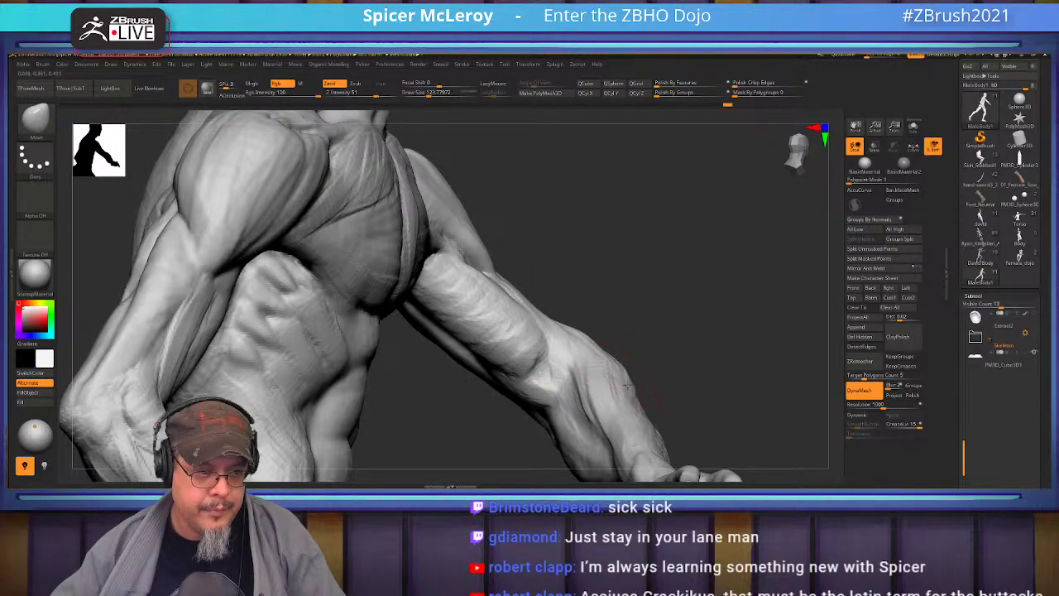
- Build up the forward arm's shoulder transition and the pectoral fibers running into it with the ClayBuildup brush
{"action": "mouse_move", "coordinate": [666, 325]}
{"action": "right_mouse_down"}
{"action": "mouse_move", "coordinate": [676, 354]}
{"action": "mouse_move", "coordinate": [686, 351]}
{"action": "right_mouse_up"}
{"action": "key", "text": "b"}
{"action": "key", "text": "c"}
{"action": "key", "text": "b"}
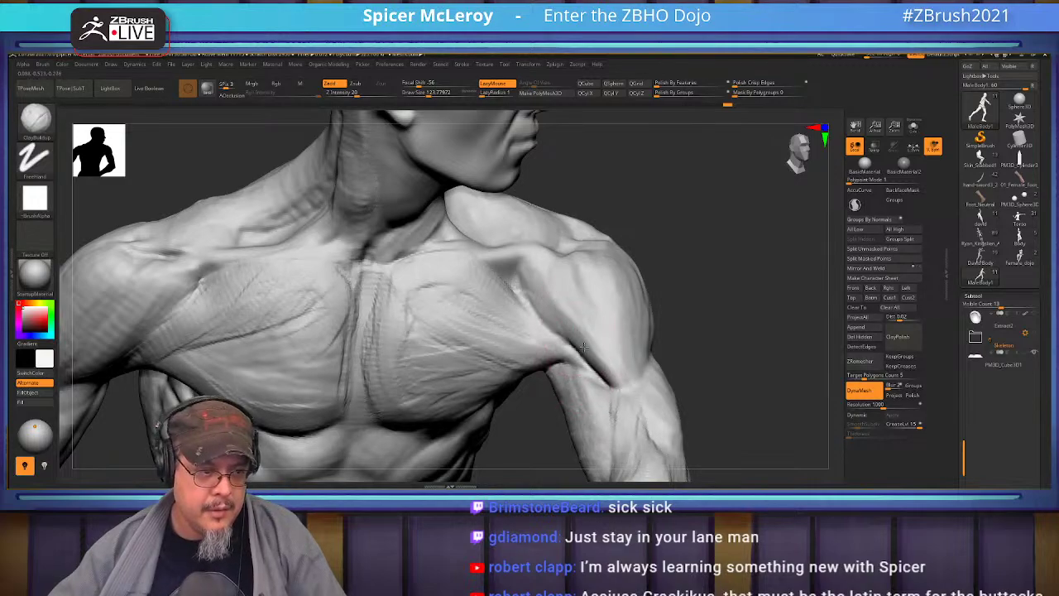
{"action": "mouse_move", "coordinate": [590, 344]}
{"action": "left_mouse_down"}
{"action": "mouse_move", "coordinate": [544, 286]}
{"action": "mouse_move", "coordinate": [548, 274]}
{"action": "mouse_move", "coordinate": [541, 304]}
{"action": "mouse_move", "coordinate": [602, 380]}
{"action": "left_mouse_up"}
{"action": "right_click_drag", "start_coordinate": [604, 285], "coordinate": [509, 318]}
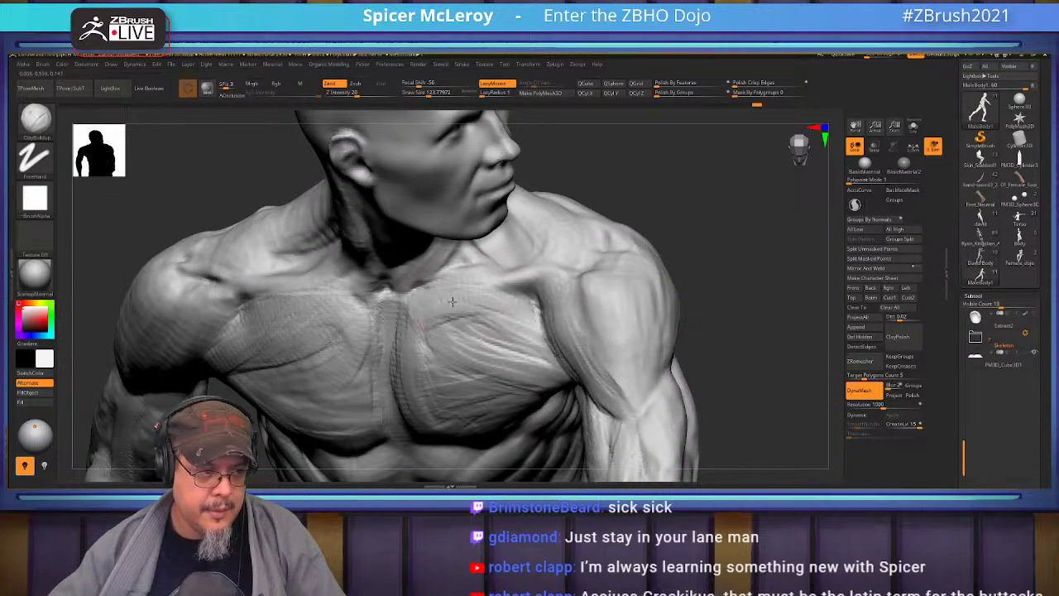
{"action": "left_click_drag", "start_coordinate": [484, 327], "coordinate": [542, 368]}
{"action": "mouse_move", "coordinate": [422, 337]}
{"action": "left_mouse_down"}
{"action": "mouse_move", "coordinate": [478, 364]}
{"action": "mouse_move", "coordinate": [441, 329]}
{"action": "mouse_move", "coordinate": [447, 313]}
{"action": "mouse_move", "coordinate": [505, 317]}
{"action": "mouse_move", "coordinate": [547, 354]}
{"action": "left_mouse_up"}
{"action": "mouse_move", "coordinate": [548, 356]}
{"action": "right_mouse_down"}
{"action": "mouse_move", "coordinate": [563, 335]}
{"action": "mouse_move", "coordinate": [619, 308]}
{"action": "mouse_move", "coordinate": [611, 303]}
{"action": "mouse_move", "coordinate": [622, 306]}
{"action": "right_mouse_up"}
- Carve the pectoral fiber separations near the forward arm's armpit with the DamStandard brush
{"action": "key", "text": "b"}
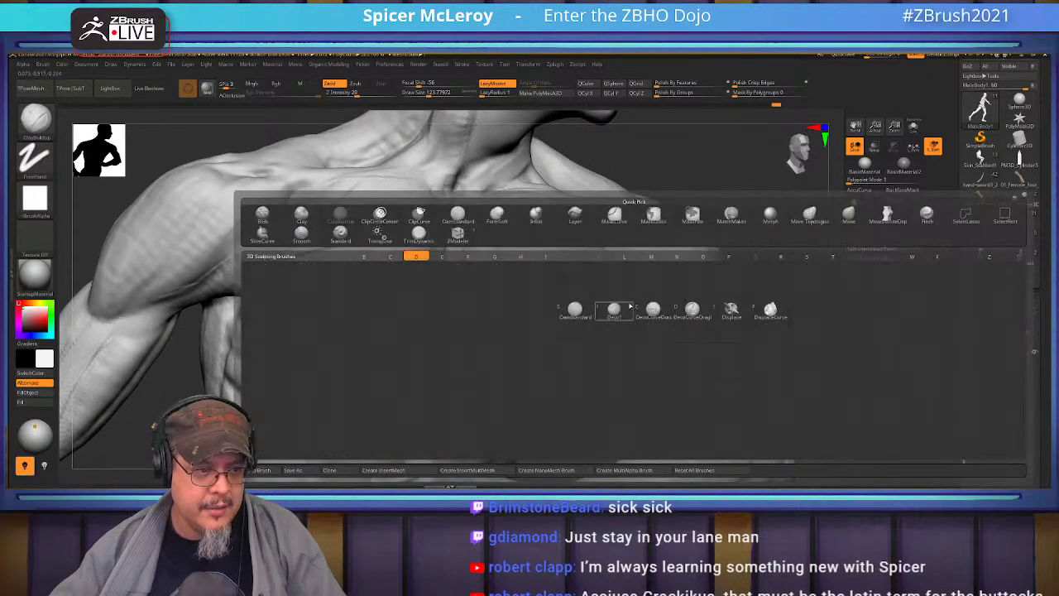
{"action": "key", "text": "d"}
{"action": "key", "text": "s"}
{"action": "left_click_drag", "start_coordinate": [635, 309], "coordinate": [510, 331]}
{"action": "left_click_drag", "start_coordinate": [635, 302], "coordinate": [571, 309]}
{"action": "mouse_move", "coordinate": [564, 271]}
{"action": "right_mouse_down", "text": "alt"}
{"action": "mouse_move", "coordinate": [539, 346]}
{"action": "mouse_move", "coordinate": [534, 335]}
{"action": "right_mouse_up", "text": "alt"}
- Layer muscle fibers over the pectoral on the forward arm's side with the ClayBuildup brush
{"action": "key", "text": "b"}
{"action": "key", "text": "c"}
{"action": "key", "text": "b"}
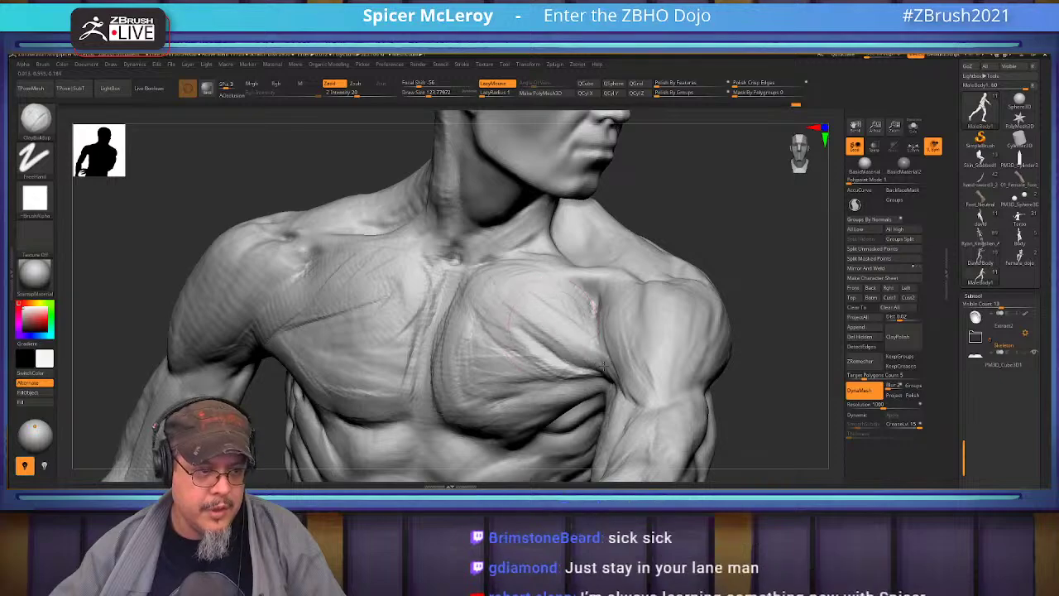
{"action": "right_click_drag", "start_coordinate": [497, 281], "coordinate": [511, 344]}
{"action": "mouse_move", "coordinate": [511, 343]}
{"action": "left_mouse_down"}
{"action": "mouse_move", "coordinate": [470, 324]}
{"action": "mouse_move", "coordinate": [592, 379]}
{"action": "mouse_move", "coordinate": [490, 357]}
{"action": "mouse_move", "coordinate": [572, 381]}
{"action": "mouse_move", "coordinate": [480, 395]}
{"action": "left_mouse_up"}
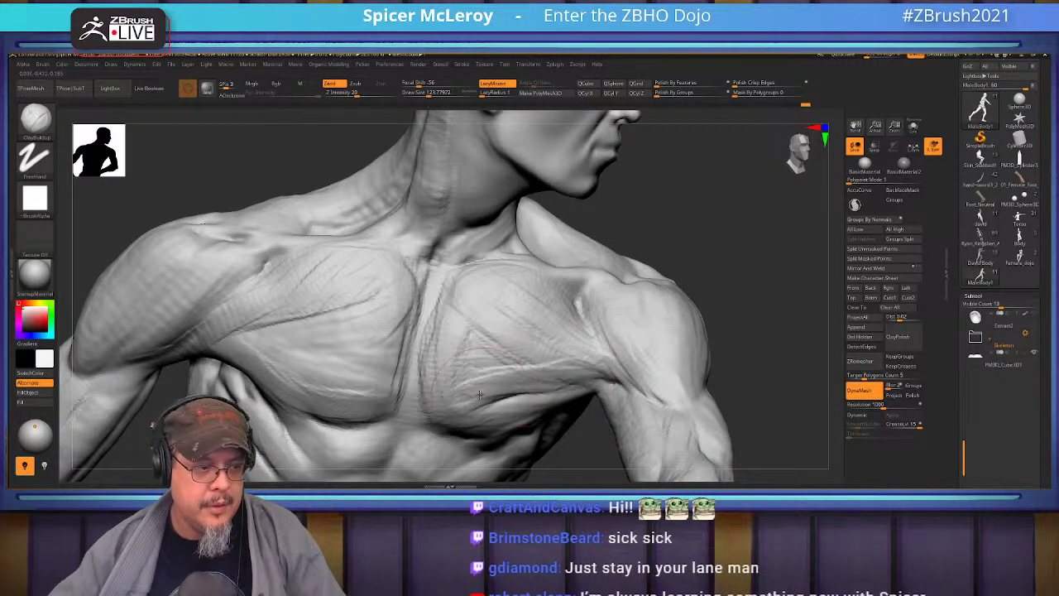
{"action": "mouse_move", "coordinate": [464, 309]}
{"action": "left_mouse_down"}
{"action": "mouse_move", "coordinate": [454, 400]}
{"action": "mouse_move", "coordinate": [492, 337]}
{"action": "mouse_move", "coordinate": [547, 356]}
{"action": "mouse_move", "coordinate": [488, 395]}
{"action": "mouse_move", "coordinate": [589, 355]}
{"action": "mouse_move", "coordinate": [563, 352]}
{"action": "mouse_move", "coordinate": [614, 352]}
{"action": "left_mouse_up"}
{"action": "mouse_move", "coordinate": [788, 296]}
{"action": "left_mouse_down"}
{"action": "mouse_move", "coordinate": [776, 316]}
{"action": "mouse_move", "coordinate": [745, 322]}
{"action": "left_mouse_up"}
{"action": "mouse_move", "coordinate": [579, 325]}
{"action": "left_mouse_down"}
{"action": "mouse_move", "coordinate": [562, 283]}
{"action": "mouse_move", "coordinate": [531, 270]}
{"action": "mouse_move", "coordinate": [494, 271]}
{"action": "mouse_move", "coordinate": [506, 313]}
{"action": "left_mouse_up"}
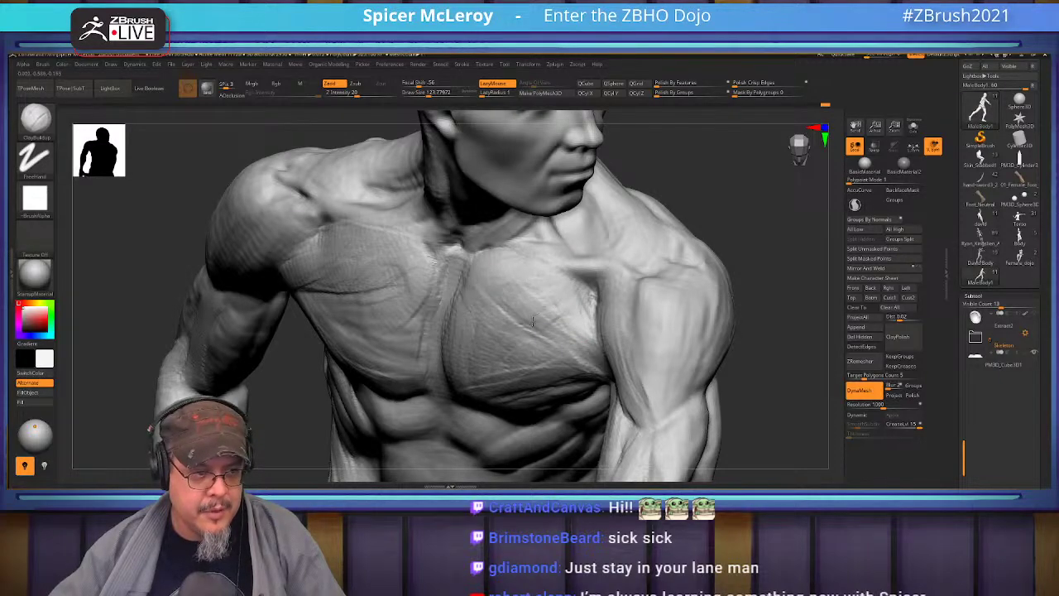
- Refine the pectoral fibers on the rear arm's side with the ClayBuildup brush and check the whole torso
{"action": "left_click_drag", "start_coordinate": [786, 350], "coordinate": [737, 326], "text": "alt"}
{"action": "right_click_drag", "start_coordinate": [561, 354], "coordinate": [609, 321], "text": "ctrl"}
{"action": "left_click_drag", "start_coordinate": [609, 321], "coordinate": [627, 304]}
{"action": "mouse_move", "coordinate": [546, 339]}
{"action": "left_mouse_down"}
{"action": "mouse_move", "coordinate": [644, 293]}
{"action": "mouse_move", "coordinate": [569, 303]}
{"action": "mouse_move", "coordinate": [592, 304]}
{"action": "left_mouse_up"}
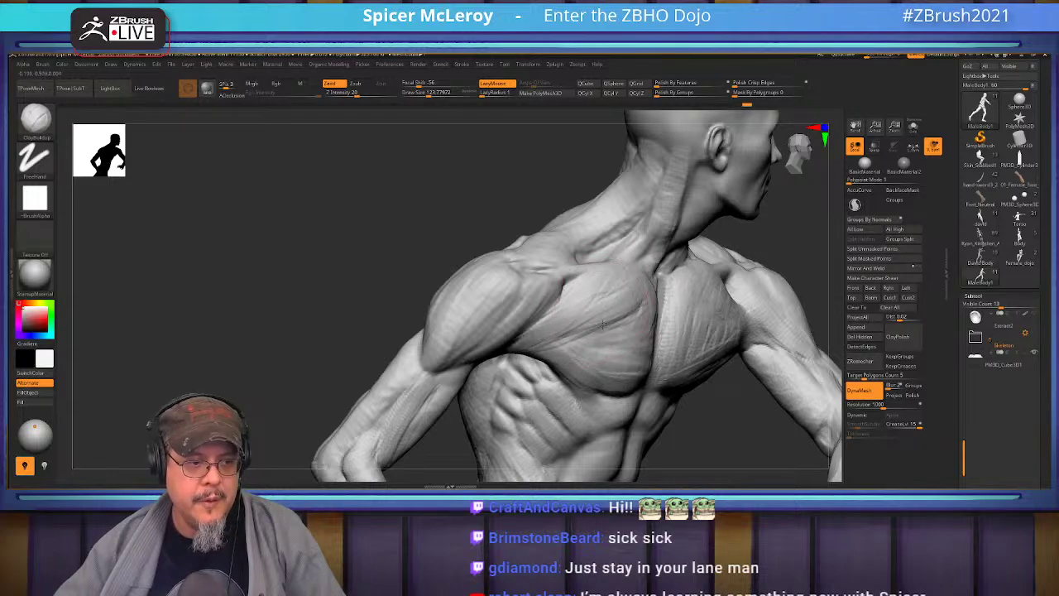
{"action": "right_click_drag", "start_coordinate": [596, 337], "coordinate": [543, 334]}
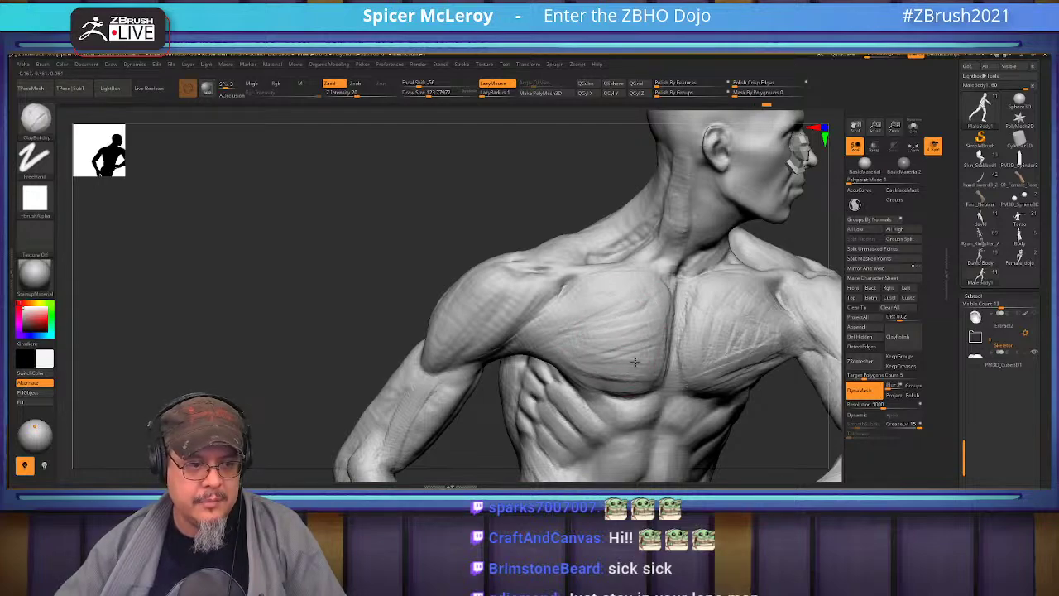
{"action": "mouse_move", "coordinate": [563, 360]}
{"action": "right_mouse_down", "text": "ctrl"}
{"action": "mouse_move", "coordinate": [561, 306]}
{"action": "mouse_move", "coordinate": [517, 311]}
{"action": "mouse_move", "coordinate": [562, 352]}
{"action": "mouse_move", "coordinate": [593, 340]}
{"action": "right_mouse_up", "text": "ctrl"}
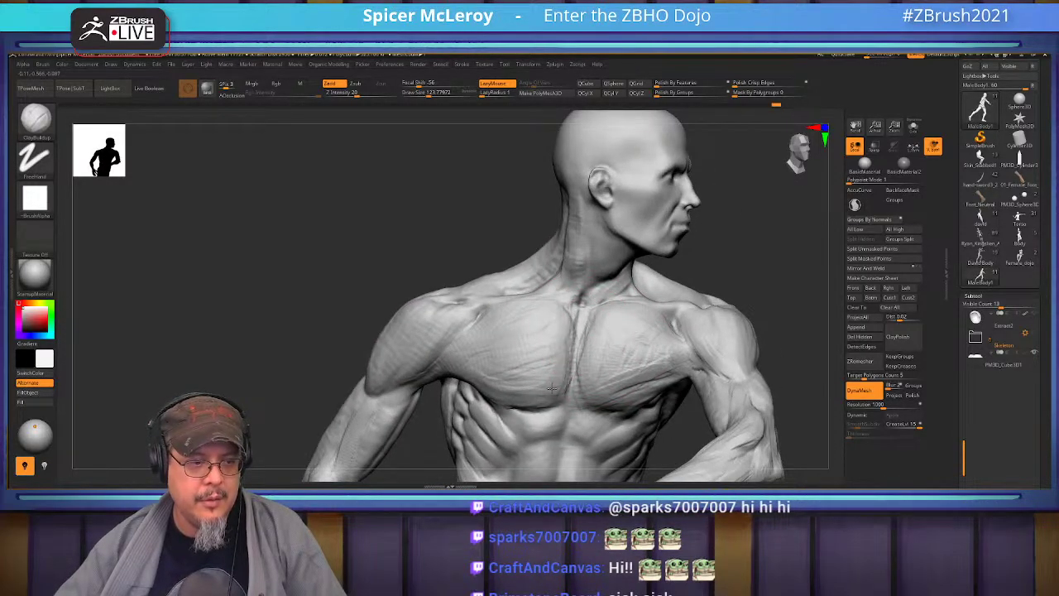
{"action": "right_click_drag", "start_coordinate": [541, 364], "coordinate": [534, 350], "text": "ctrl"}
{"action": "mouse_move", "coordinate": [730, 303]}
{"action": "right_mouse_down", "text": "ctrl"}
{"action": "mouse_move", "coordinate": [690, 301]}
{"action": "mouse_move", "coordinate": [676, 316]}
{"action": "mouse_move", "coordinate": [709, 364]}
{"action": "mouse_move", "coordinate": [704, 321]}
{"action": "mouse_move", "coordinate": [723, 335]}
{"action": "mouse_move", "coordinate": [687, 319]}
{"action": "mouse_move", "coordinate": [700, 340]}
{"action": "right_mouse_up", "text": "ctrl"}
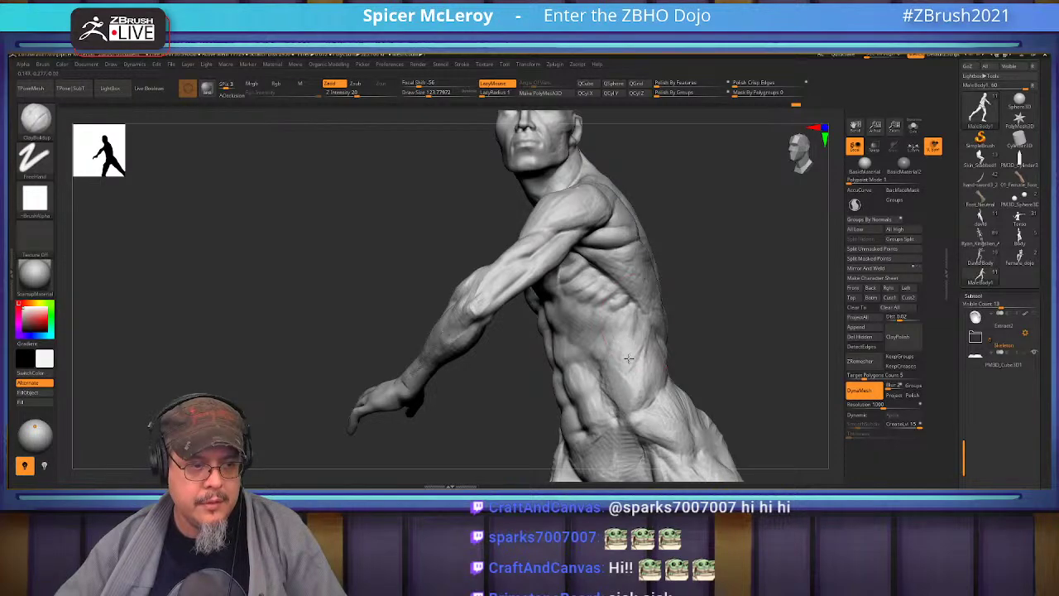
{"action": "right_click_drag", "start_coordinate": [636, 407], "coordinate": [651, 345]}
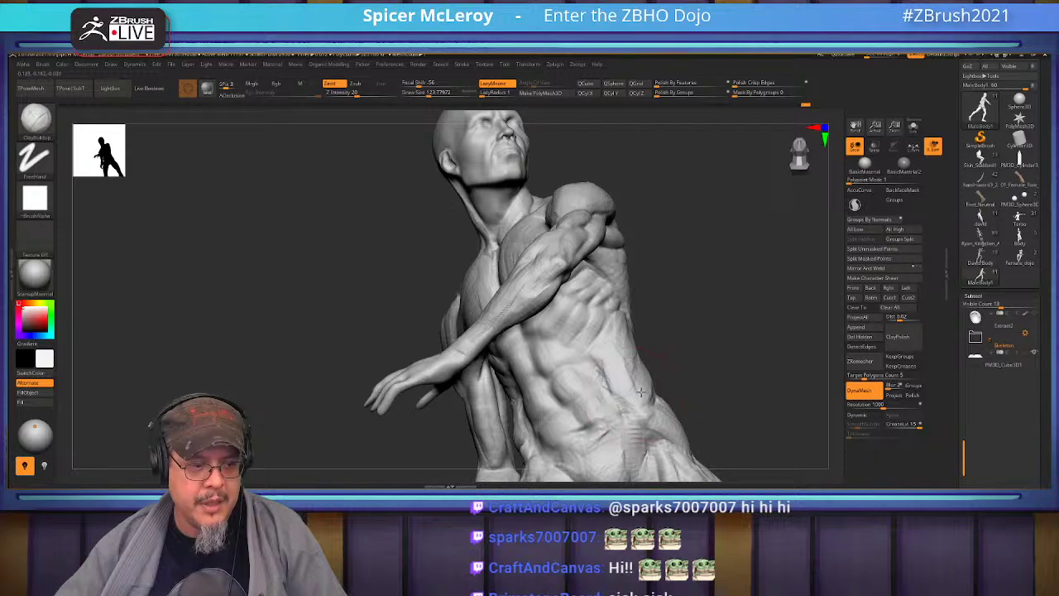
{"action": "mouse_move", "coordinate": [604, 341]}
{"action": "right_mouse_down"}
{"action": "mouse_move", "coordinate": [740, 361]}
{"action": "mouse_move", "coordinate": [519, 365]}
{"action": "mouse_move", "coordinate": [552, 382]}
{"action": "right_mouse_up"}
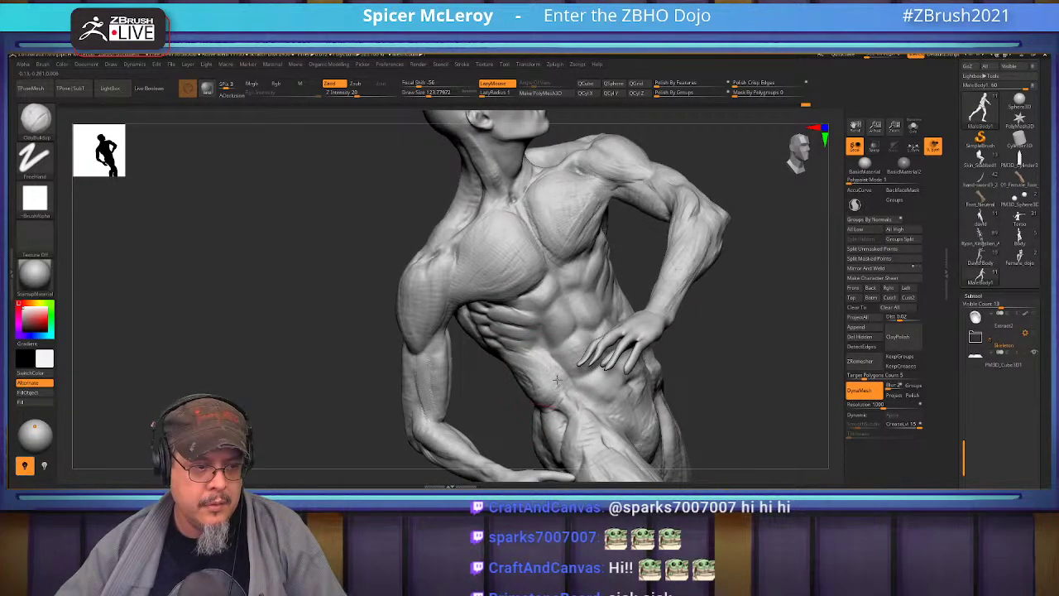
{"action": "right_click_drag", "start_coordinate": [735, 351], "coordinate": [723, 286]}
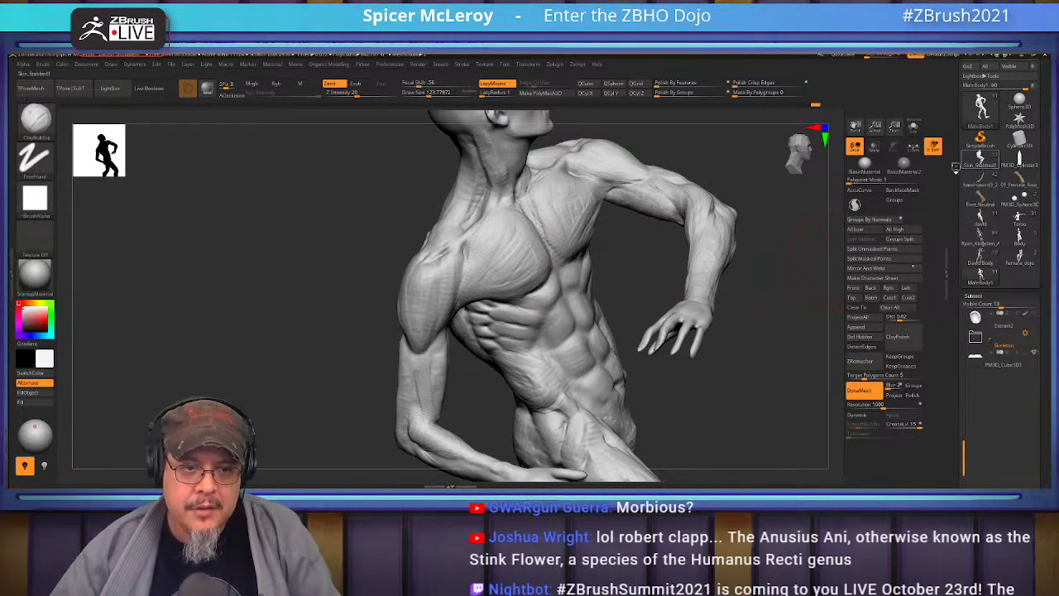
- Load the Skin_Stabbed1 tool and set the main color to white
{"action": "left_click", "coordinate": [967, 164]}
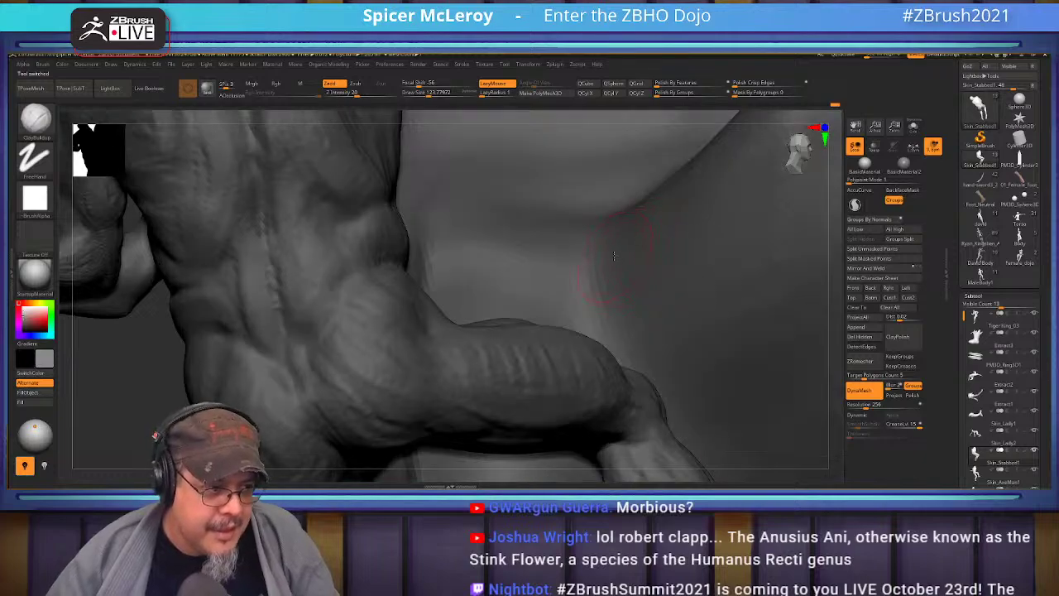
{"action": "left_click_drag", "start_coordinate": [26, 314], "coordinate": [19, 304]}
{"action": "key", "text": "v"}
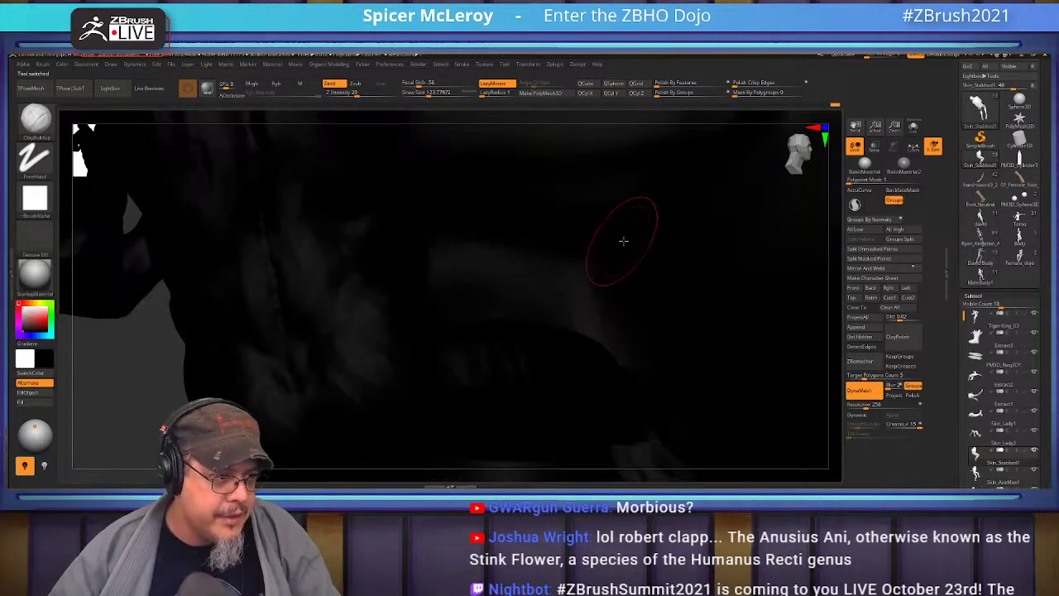
{"action": "key", "text": "v"}
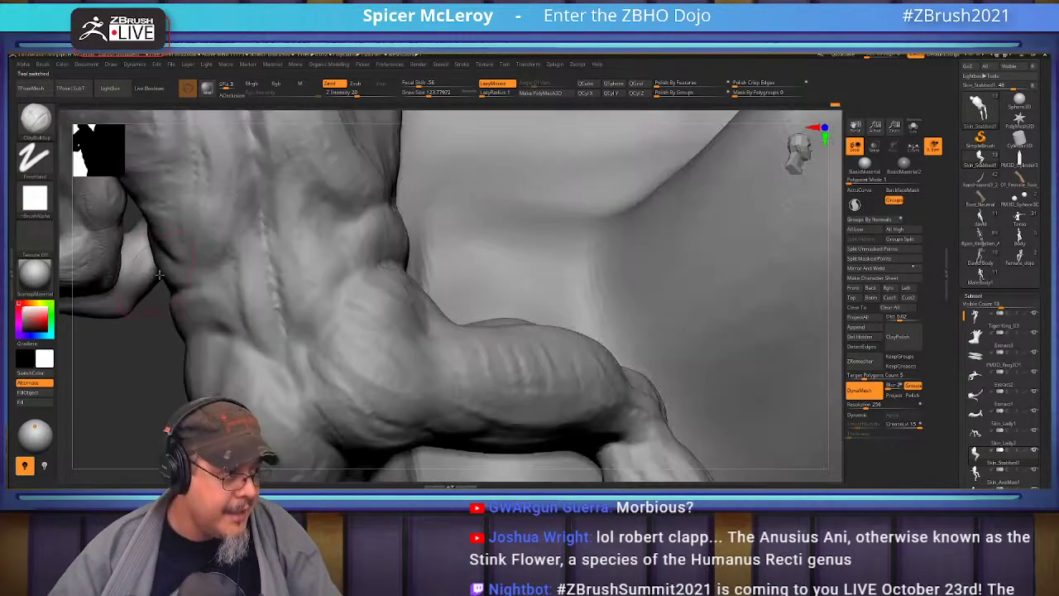
{"action": "key", "text": "f"}
{"action": "mouse_move", "coordinate": [610, 209]}
{"action": "left_mouse_down"}
{"action": "mouse_move", "coordinate": [664, 196]}
{"action": "mouse_move", "coordinate": [536, 300]}
{"action": "mouse_move", "coordinate": [587, 194]}
{"action": "left_mouse_up"}
{"action": "mouse_move", "coordinate": [525, 186]}
{"action": "left_mouse_down", "text": "alt"}
{"action": "mouse_move", "coordinate": [484, 137]}
{"action": "mouse_move", "coordinate": [466, 214]}
{"action": "mouse_move", "coordinate": [490, 262]}
{"action": "mouse_move", "coordinate": [553, 259]}
{"action": "mouse_move", "coordinate": [481, 244]}
{"action": "left_mouse_up", "text": "alt"}
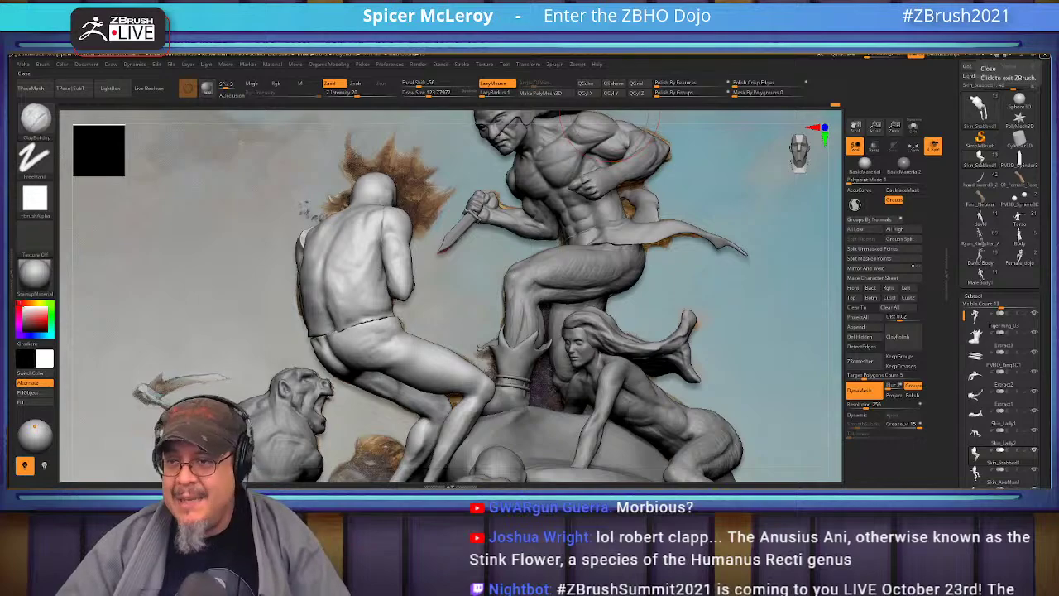
- Switch to the browser and look through the mentorship and on-demand courses on the XMD Academy home page
{"action": "left_click_drag", "start_coordinate": [519, 55], "coordinate": [425, 57]}
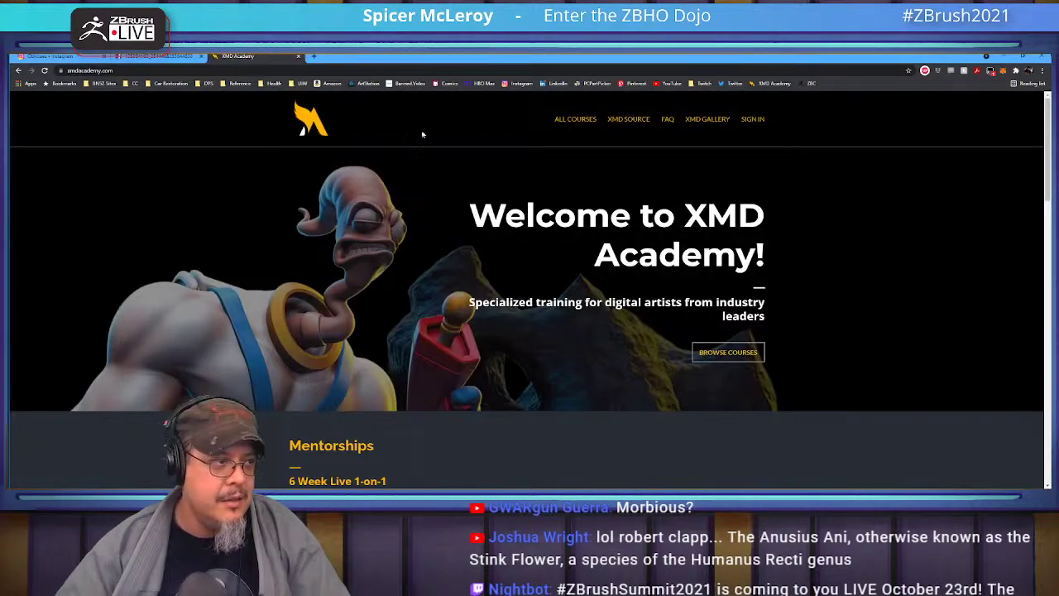
{"action": "scroll", "coordinate": [520, 280], "scroll_direction": "down", "scroll_amount": 4}
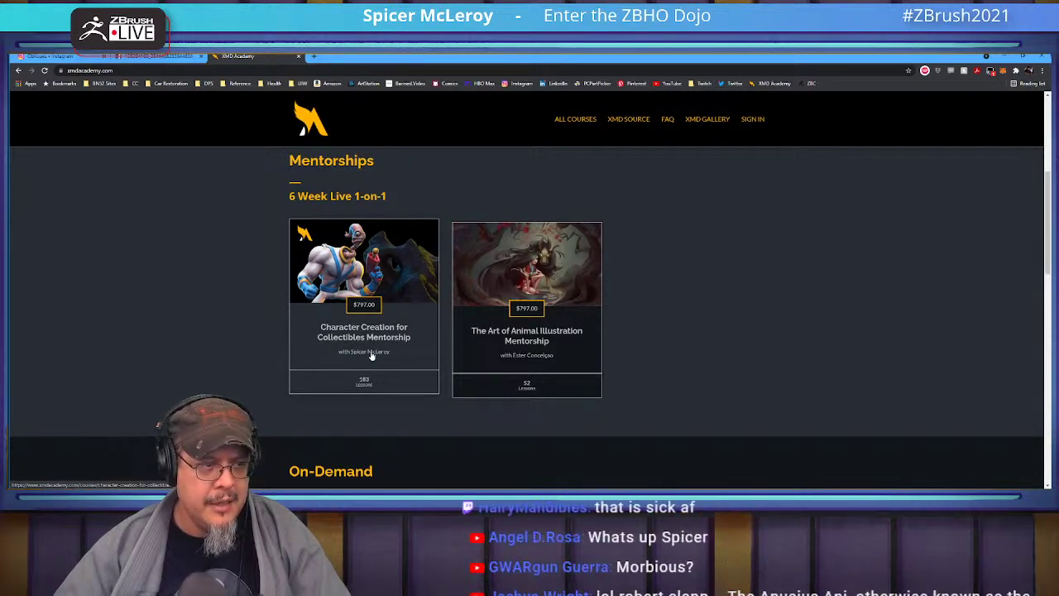
{"action": "scroll", "coordinate": [364, 354], "scroll_direction": "down", "scroll_amount": 4}
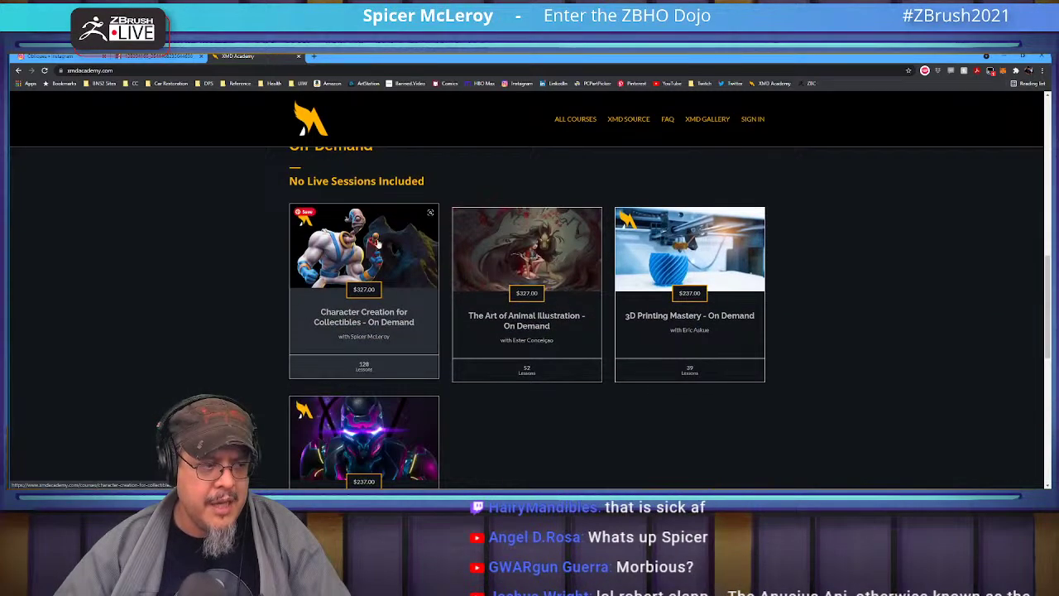
{"action": "scroll", "coordinate": [339, 331], "scroll_direction": "up", "scroll_amount": 1}
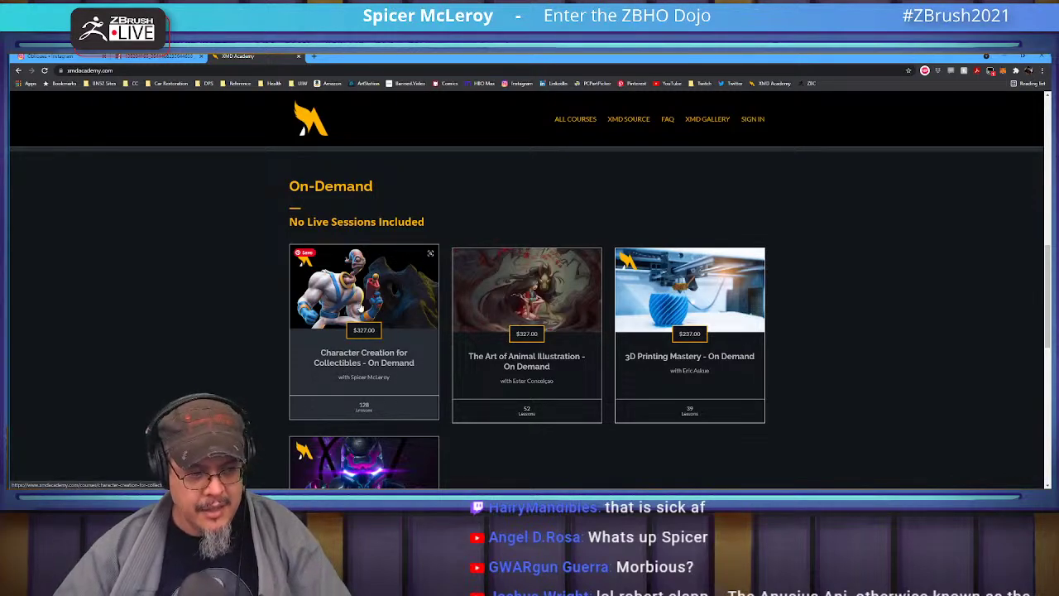
{"action": "scroll", "coordinate": [360, 308], "scroll_direction": "up", "scroll_amount": 5}
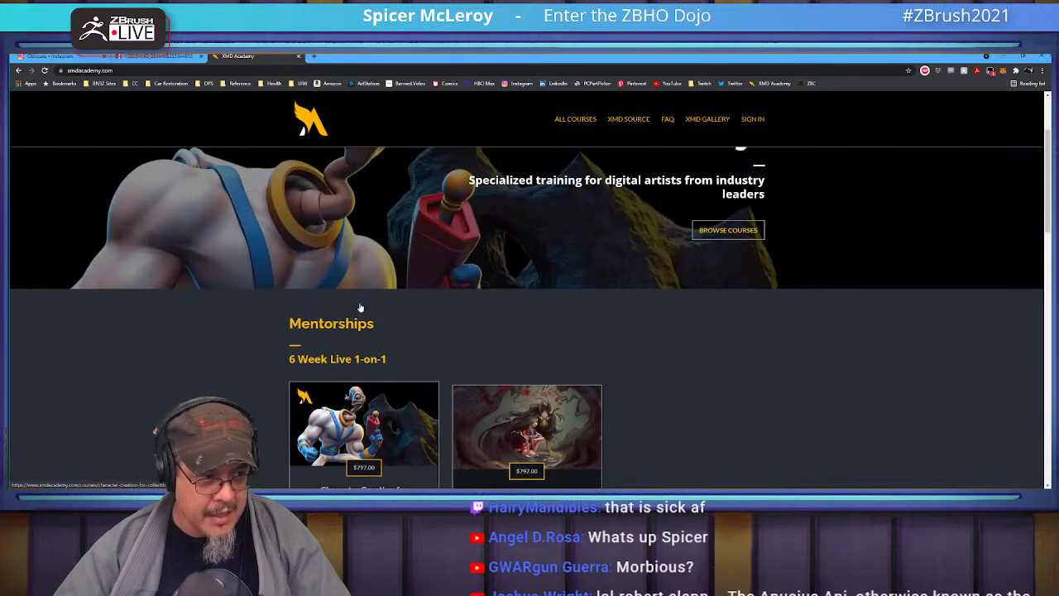
- Open ArtStation in a new browser tab and go to the store page of the signed-in profile
{"action": "left_click", "coordinate": [313, 55]}
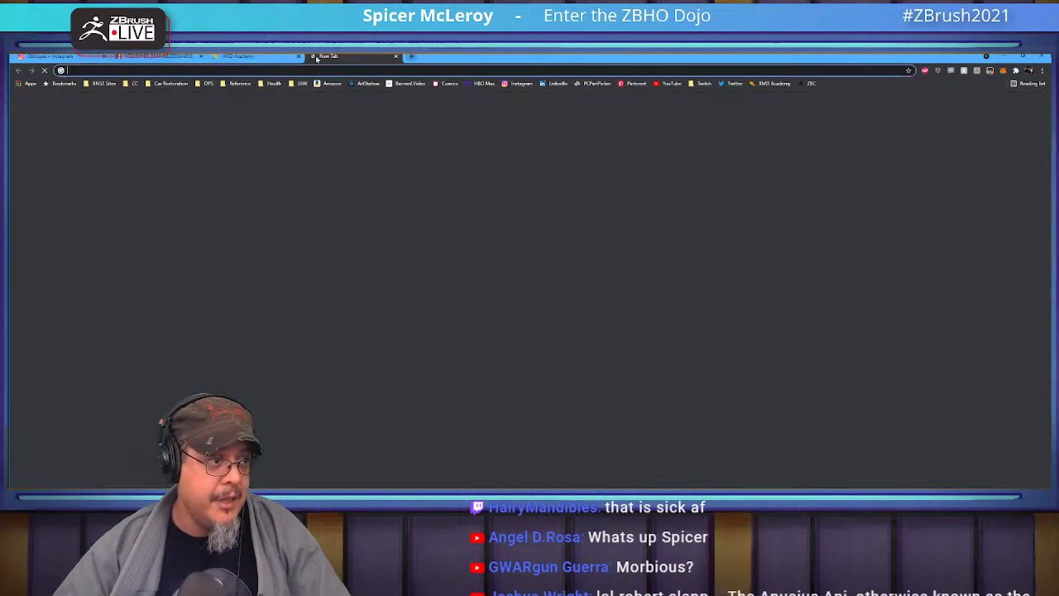
{"action": "left_click", "coordinate": [368, 86]}
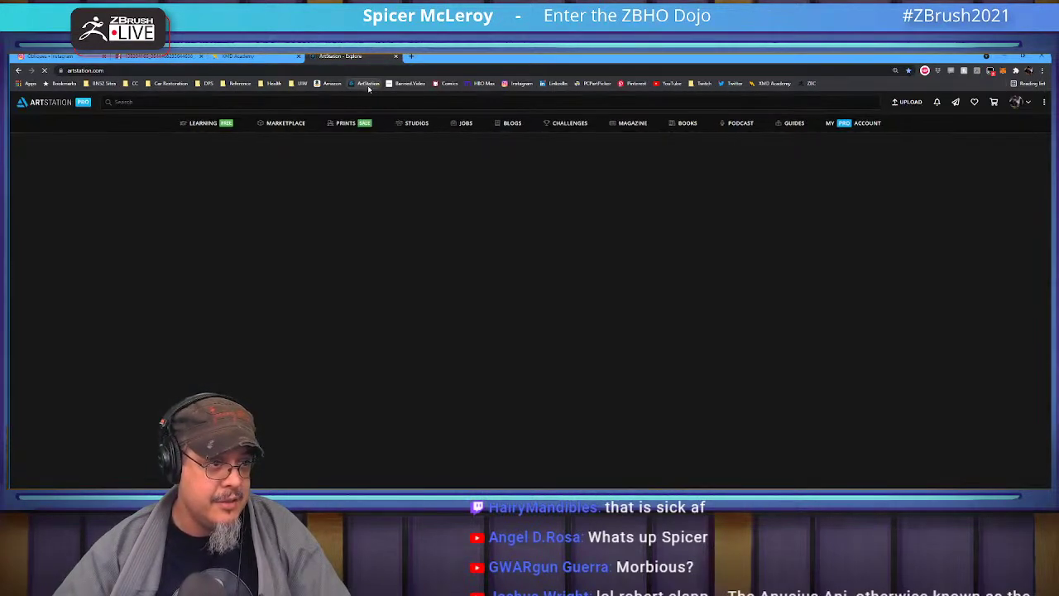
{"action": "left_click", "coordinate": [1024, 103]}
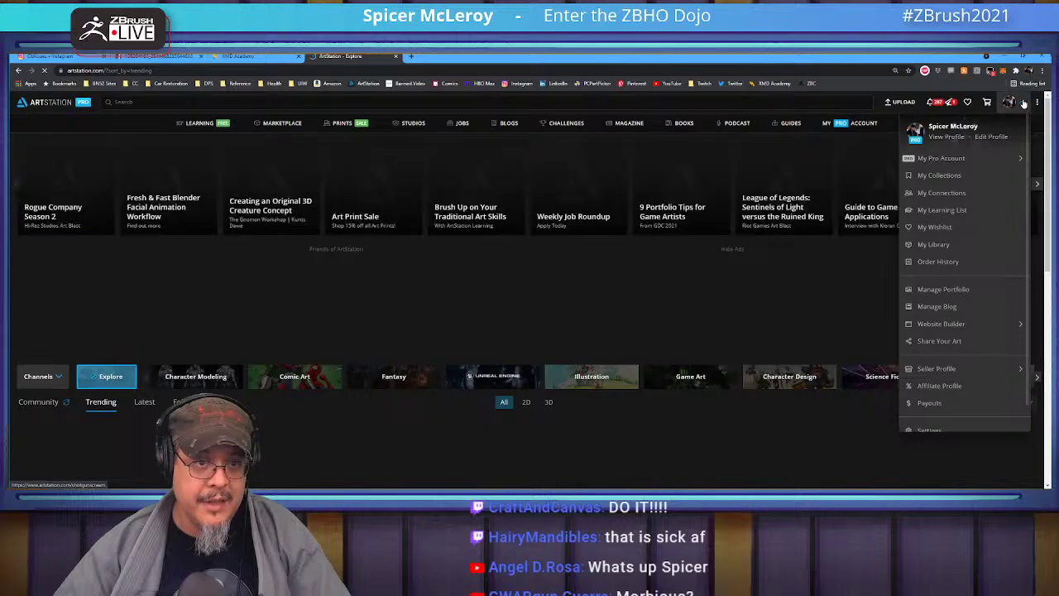
{"action": "left_click", "coordinate": [946, 138]}
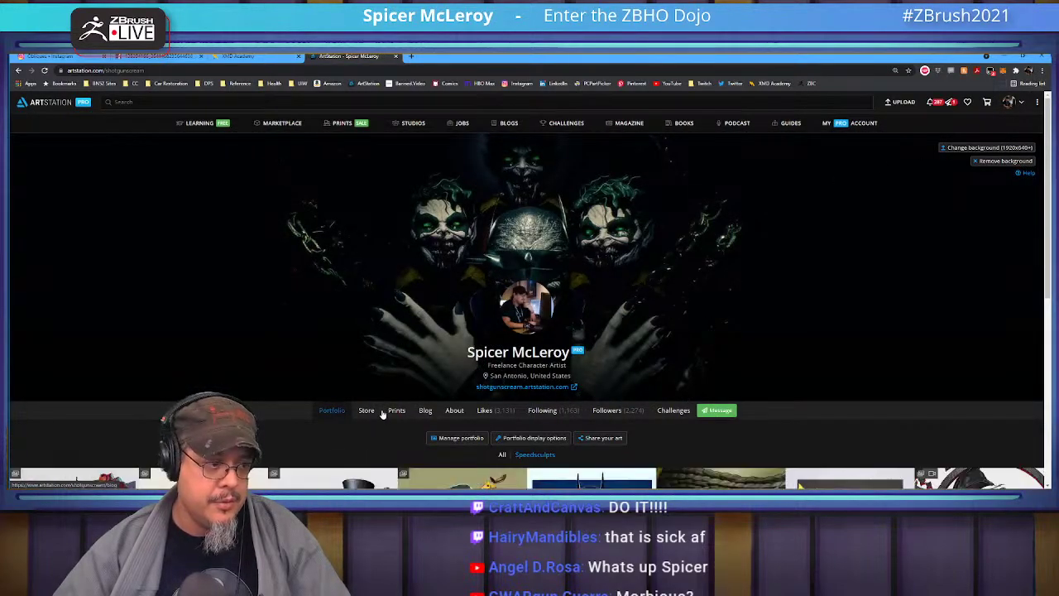
{"action": "left_click", "coordinate": [365, 410]}
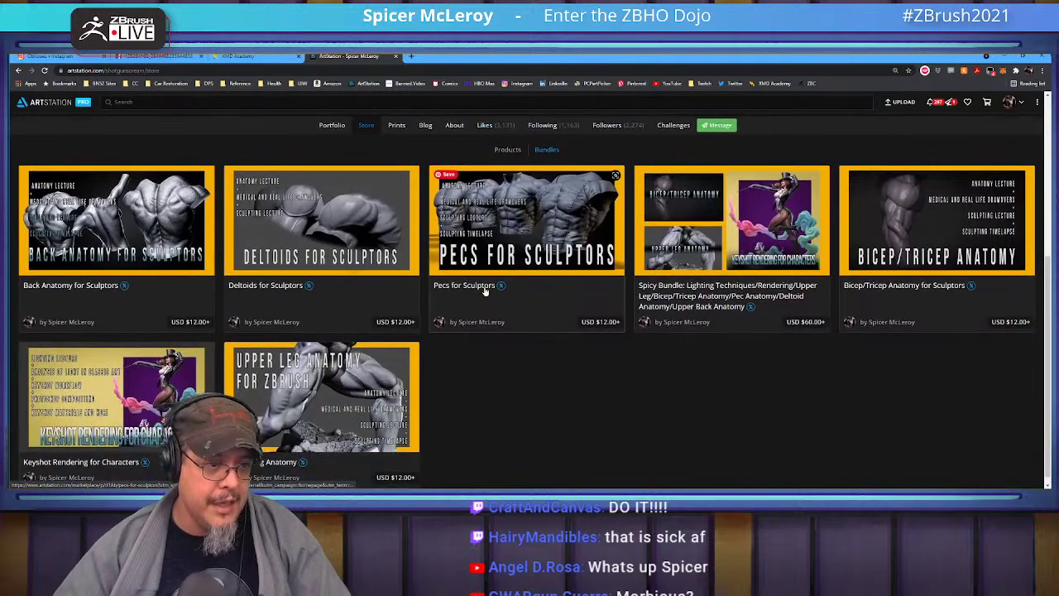
- Share the addresses of the ArtStation store and the XMD Academy site in the stream chat, and return to ZBrush
{"action": "left_click", "coordinate": [157, 69]}
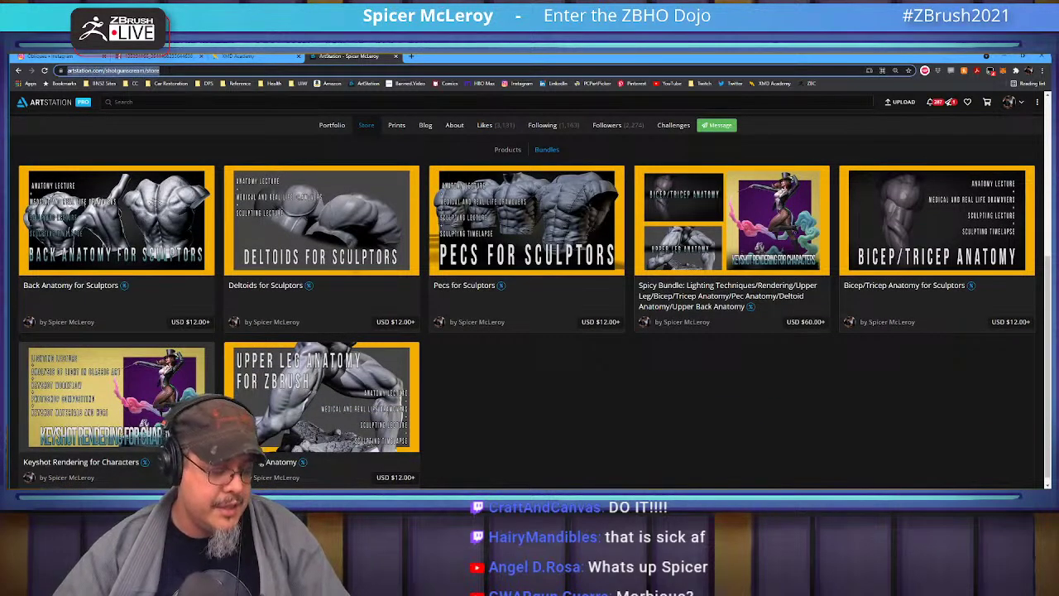
{"action": "key", "text": "alt+Tab"}
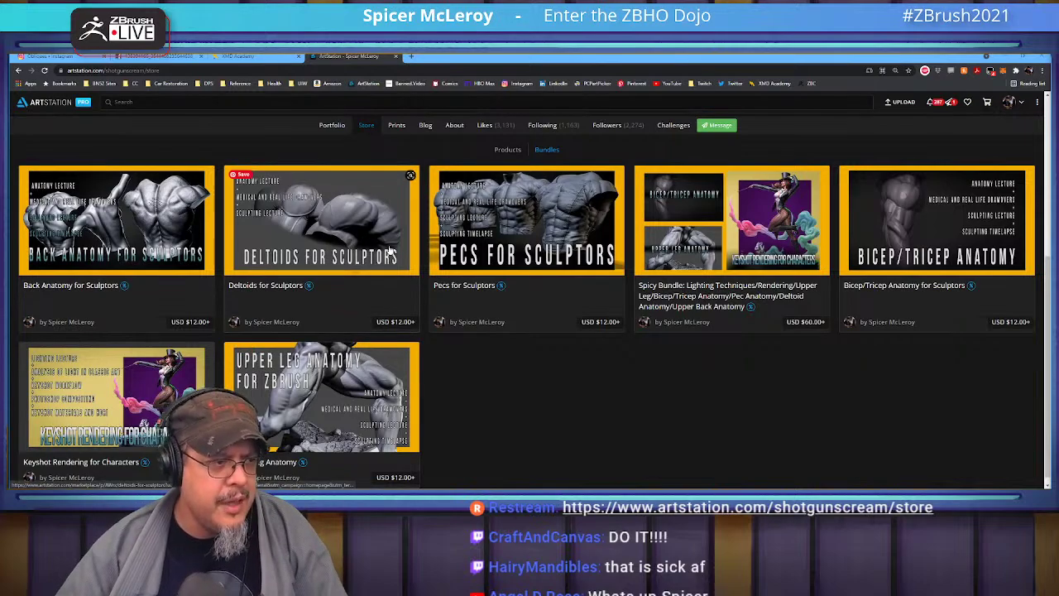
{"action": "left_click", "coordinate": [241, 56]}
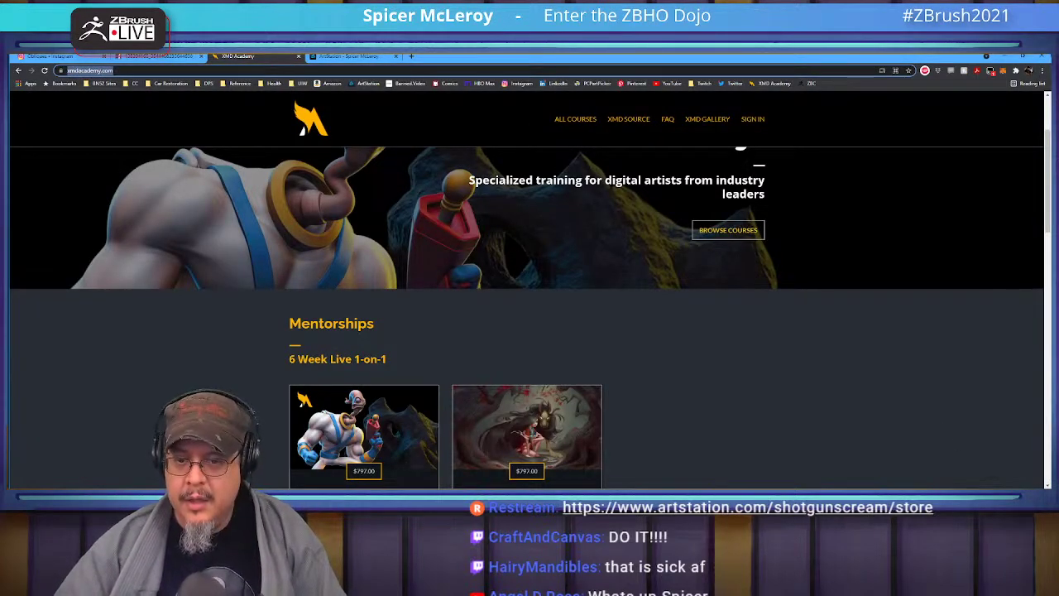
{"action": "key", "text": "alt+Tab"}
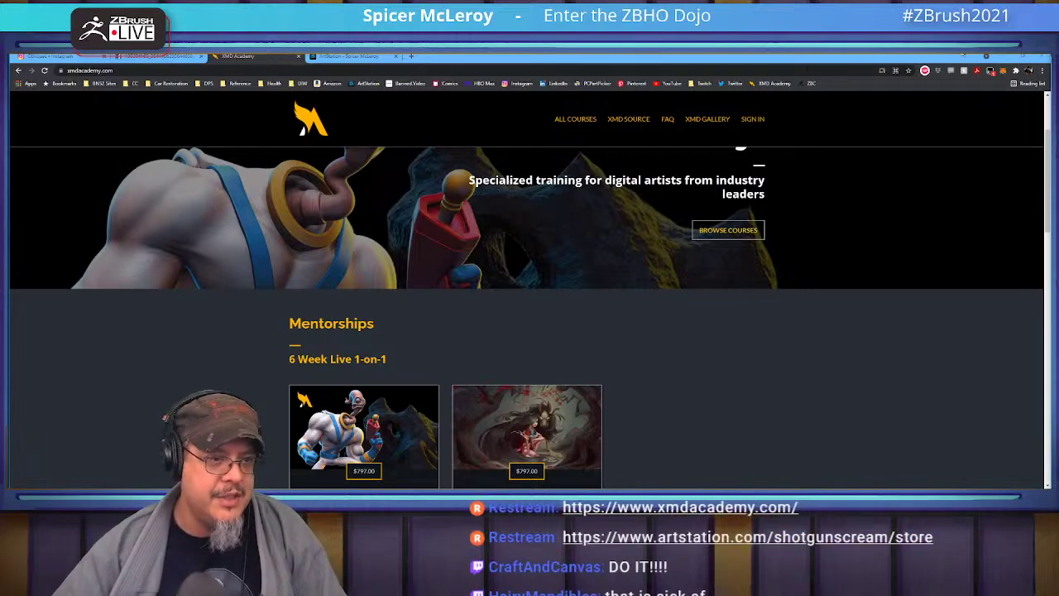
{"action": "left_click", "coordinate": [1001, 56]}
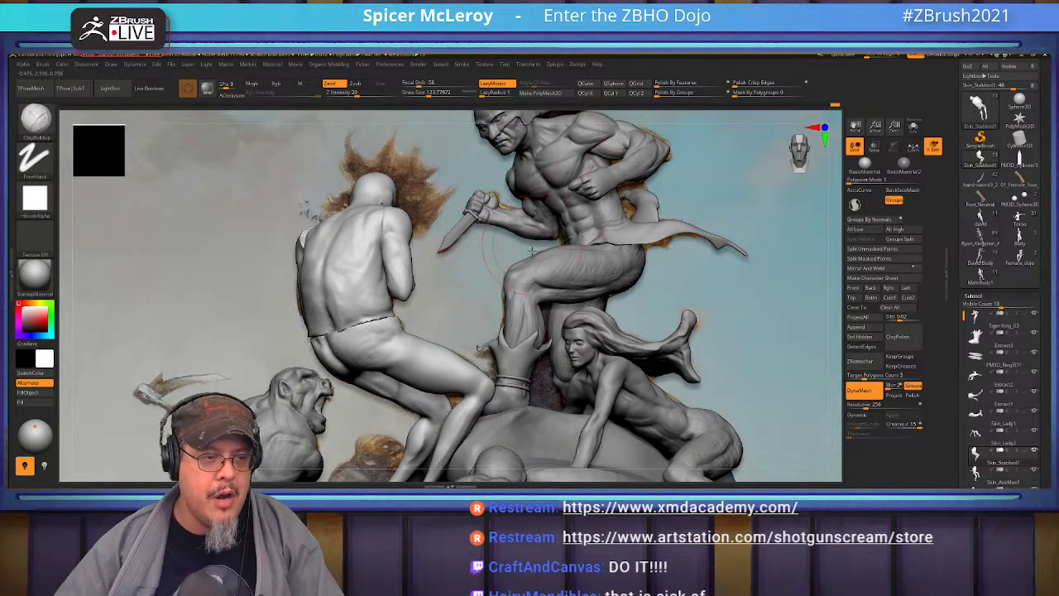
{"action": "right_click_drag", "start_coordinate": [627, 137], "coordinate": [620, 255], "text": "alt"}
{"action": "mouse_move", "coordinate": [608, 264]}
{"action": "right_mouse_down", "text": "alt"}
{"action": "mouse_move", "coordinate": [744, 229]}
{"action": "mouse_move", "coordinate": [680, 132]}
{"action": "mouse_move", "coordinate": [595, 228]}
{"action": "mouse_move", "coordinate": [502, 269]}
{"action": "mouse_move", "coordinate": [619, 212]}
{"action": "mouse_move", "coordinate": [530, 273]}
{"action": "right_mouse_up", "text": "alt"}
{"action": "mouse_move", "coordinate": [756, 248]}
{"action": "right_mouse_down"}
{"action": "mouse_move", "coordinate": [733, 244]}
{"action": "mouse_move", "coordinate": [716, 273]}
{"action": "right_mouse_up"}
{"action": "mouse_move", "coordinate": [579, 364]}
{"action": "right_mouse_down", "text": "alt"}
{"action": "mouse_move", "coordinate": [532, 340]}
{"action": "mouse_move", "coordinate": [629, 339]}
{"action": "mouse_move", "coordinate": [553, 288]}
{"action": "right_mouse_up", "text": "alt"}
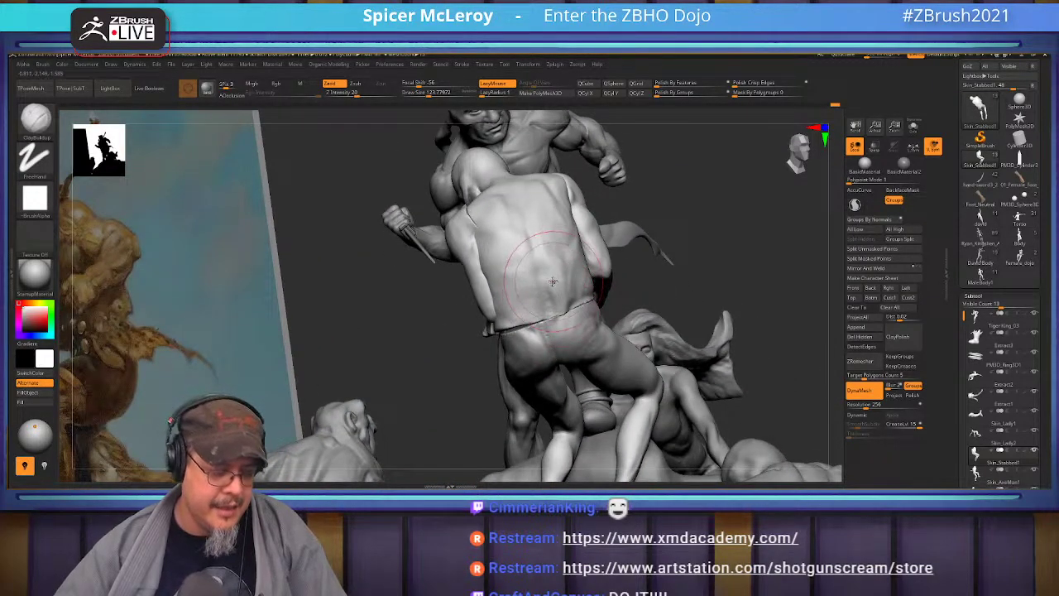
{"action": "key", "text": "b"}
{"action": "key", "text": "m"}
{"action": "key", "text": "t"}
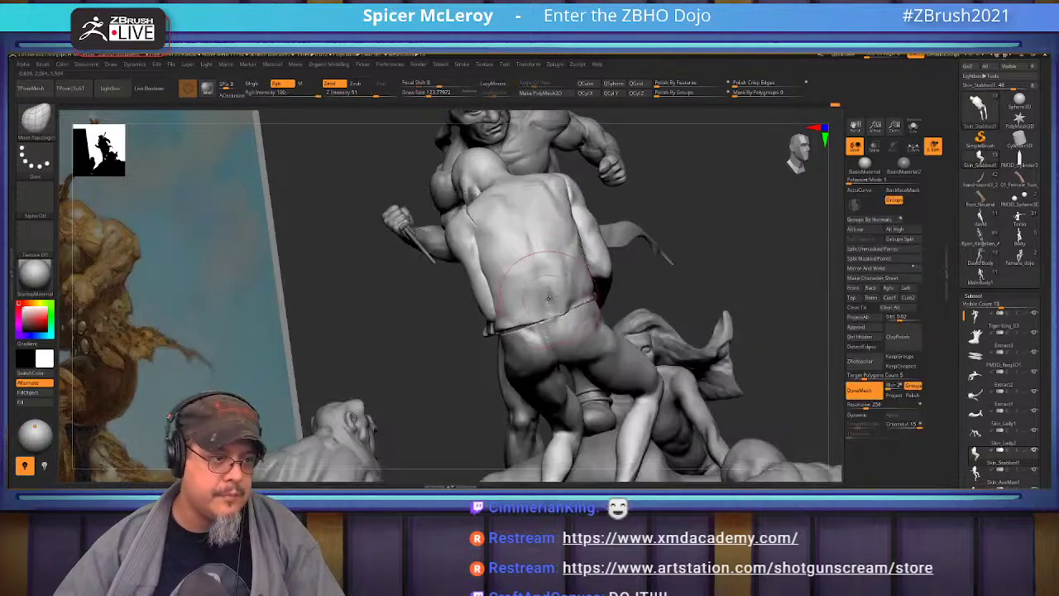
{"action": "mouse_move", "coordinate": [691, 220]}
{"action": "right_mouse_down"}
{"action": "mouse_move", "coordinate": [697, 253]}
{"action": "mouse_move", "coordinate": [684, 286]}
{"action": "mouse_move", "coordinate": [612, 273]}
{"action": "mouse_move", "coordinate": [611, 234]}
{"action": "mouse_move", "coordinate": [612, 274]}
{"action": "mouse_move", "coordinate": [630, 265]}
{"action": "right_mouse_up"}
- Sculpt the right shoulder blade and upper trapezius on the stabbed man's back with the ClayBuildup brush
{"action": "key", "text": "b"}
{"action": "key", "text": "c"}
{"action": "key", "text": "b"}
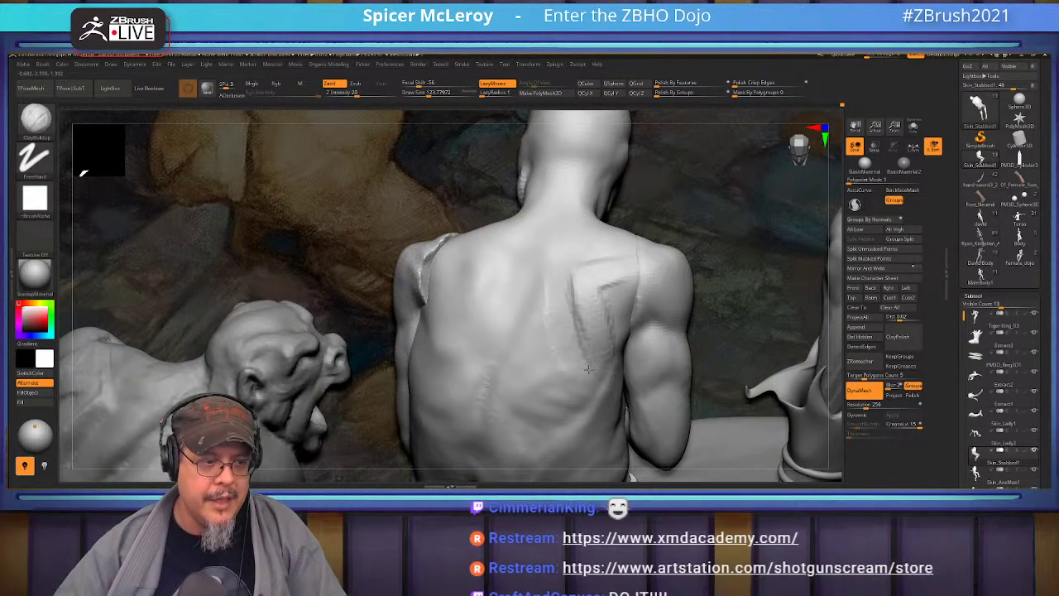
{"action": "right_click_drag", "start_coordinate": [586, 257], "coordinate": [612, 283]}
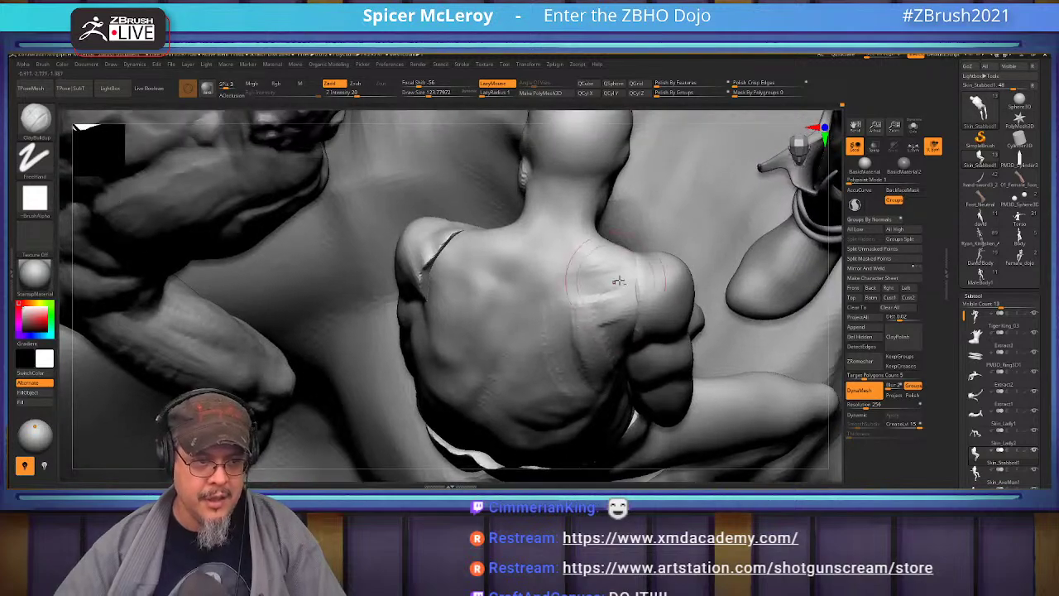
{"action": "left_click_drag", "start_coordinate": [657, 267], "coordinate": [603, 262]}
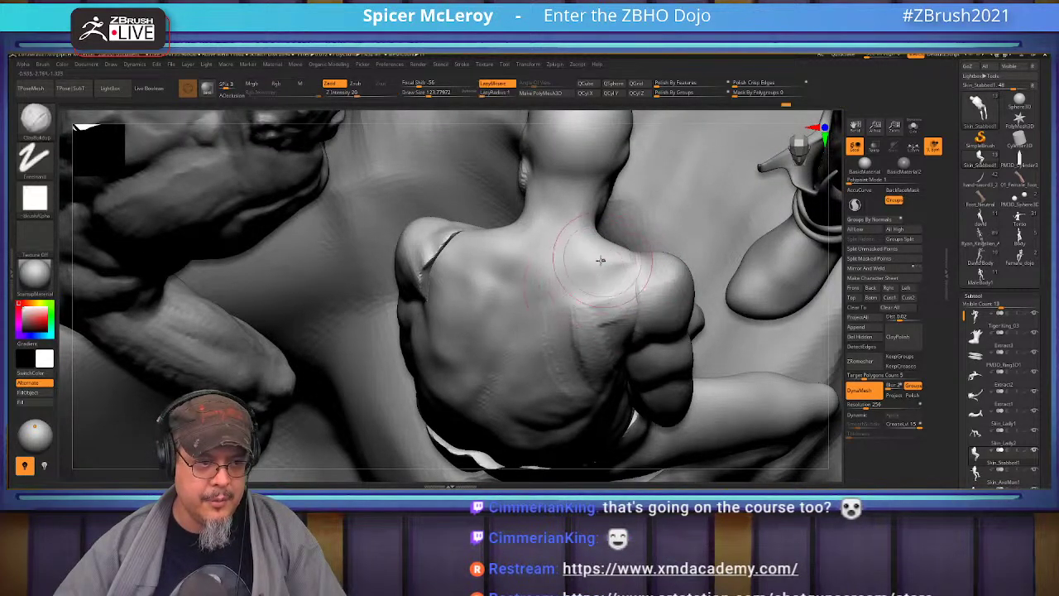
- Build up the muscle forms along the right side and lower back with ClayBuildup, and smooth the strokes
{"action": "right_click_drag", "start_coordinate": [539, 333], "coordinate": [561, 310]}
{"action": "mouse_move", "coordinate": [574, 263]}
{"action": "right_mouse_down"}
{"action": "mouse_move", "coordinate": [557, 253]}
{"action": "mouse_move", "coordinate": [695, 112]}
{"action": "mouse_move", "coordinate": [533, 326]}
{"action": "mouse_move", "coordinate": [573, 268]}
{"action": "mouse_move", "coordinate": [605, 294]}
{"action": "mouse_move", "coordinate": [604, 216]}
{"action": "right_mouse_up"}
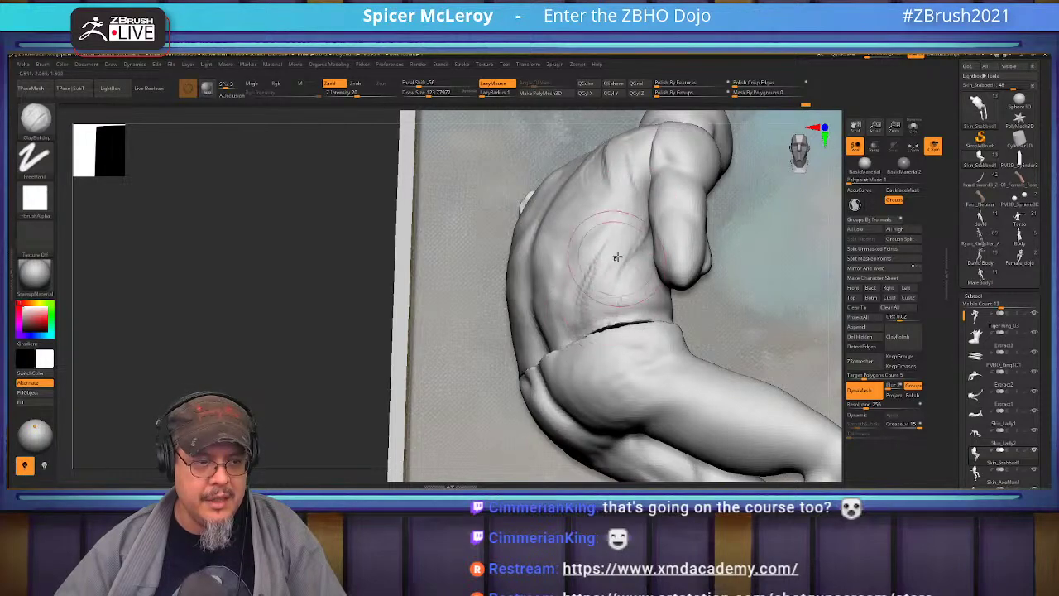
{"action": "right_click_drag", "start_coordinate": [614, 260], "coordinate": [624, 250]}
{"action": "mouse_move", "coordinate": [601, 296]}
{"action": "right_mouse_down"}
{"action": "mouse_move", "coordinate": [549, 354]}
{"action": "mouse_move", "coordinate": [539, 257]}
{"action": "right_mouse_up"}
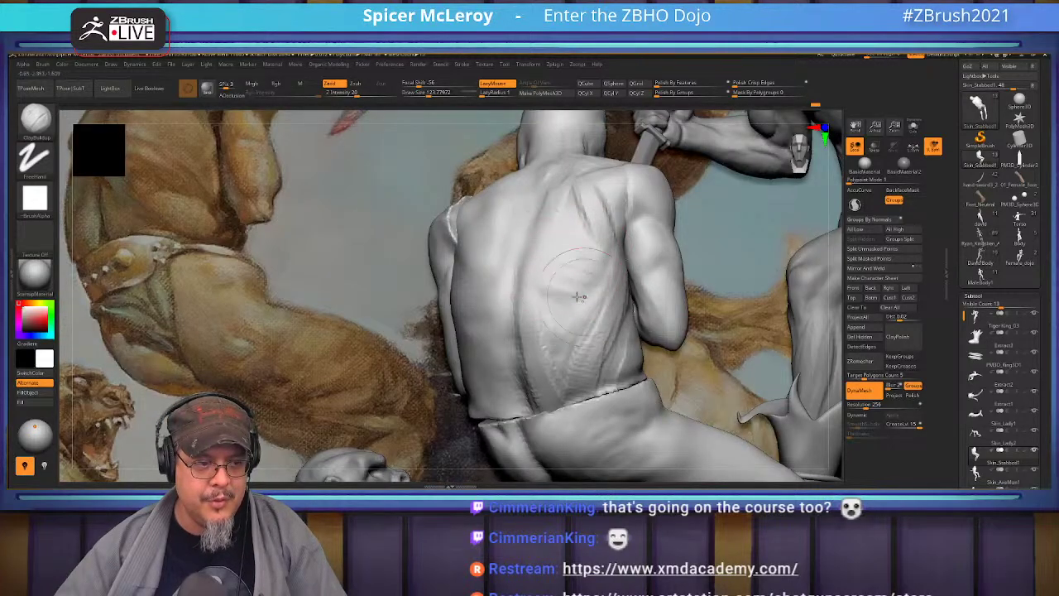
{"action": "left_click_drag", "start_coordinate": [543, 324], "coordinate": [569, 361]}
{"action": "right_click_drag", "start_coordinate": [574, 308], "coordinate": [562, 303]}
{"action": "left_click_drag", "start_coordinate": [560, 307], "coordinate": [547, 340], "text": "shift"}
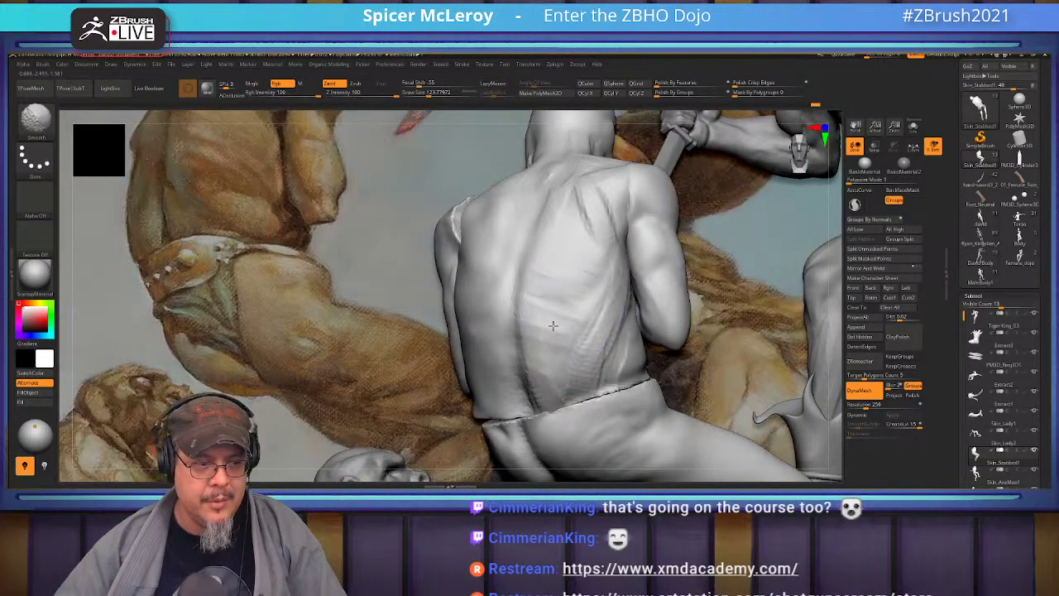
{"action": "left_click_drag", "start_coordinate": [607, 300], "coordinate": [611, 350], "text": "shift"}
- Build up the stabbed man's right deltoid with ClayBuildup and smooth its surface
{"action": "mouse_move", "coordinate": [598, 301]}
{"action": "right_mouse_down"}
{"action": "mouse_move", "coordinate": [561, 303]}
{"action": "mouse_move", "coordinate": [568, 316]}
{"action": "mouse_move", "coordinate": [562, 285]}
{"action": "right_mouse_up"}
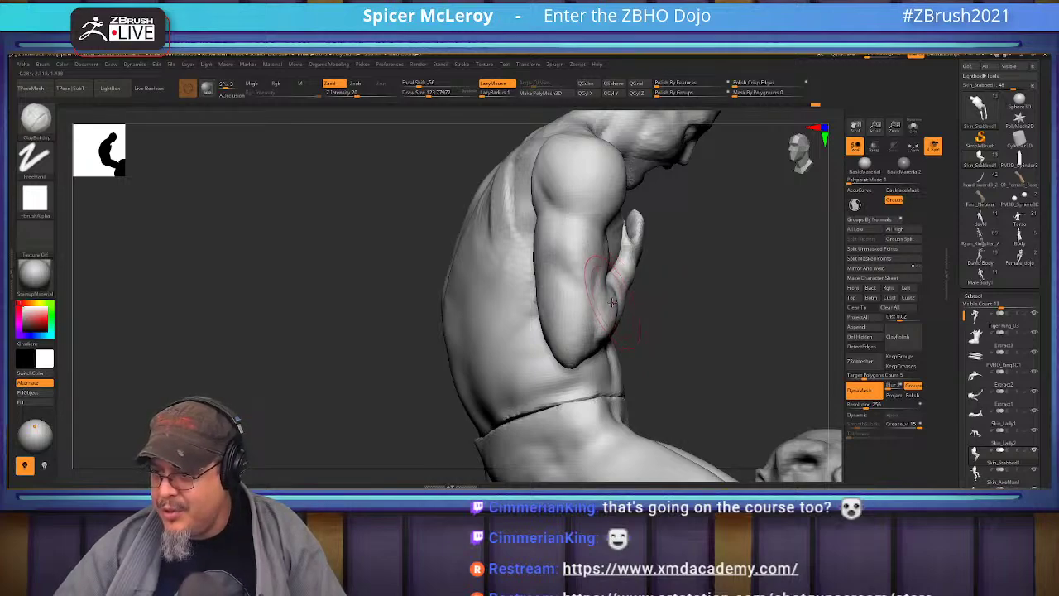
{"action": "mouse_move", "coordinate": [616, 296]}
{"action": "right_mouse_down"}
{"action": "mouse_move", "coordinate": [542, 273]}
{"action": "mouse_move", "coordinate": [538, 306]}
{"action": "mouse_move", "coordinate": [577, 291]}
{"action": "mouse_move", "coordinate": [545, 261]}
{"action": "right_mouse_up"}
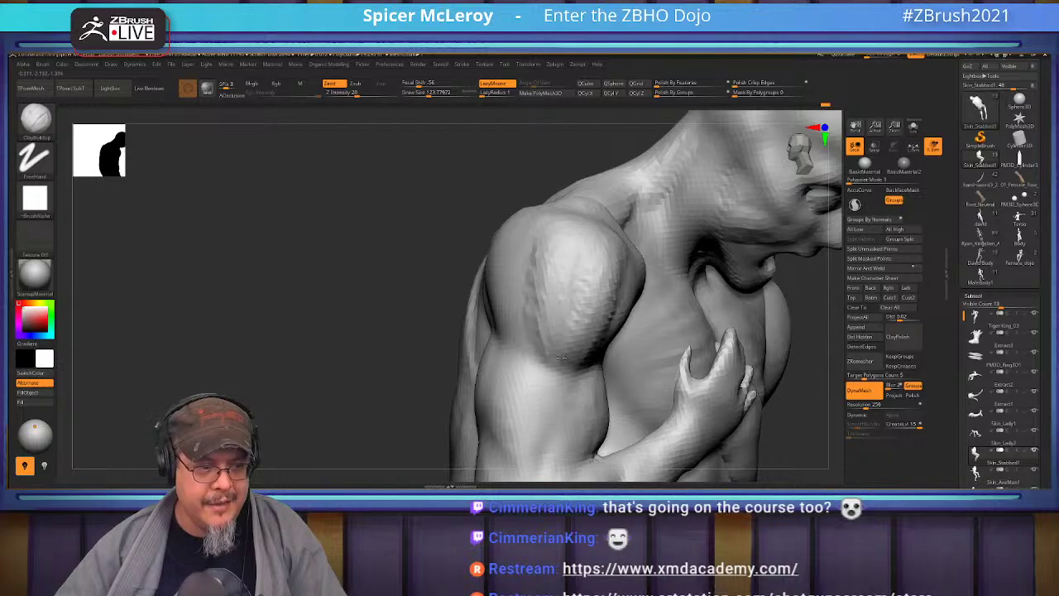
{"action": "left_click_drag", "start_coordinate": [571, 347], "coordinate": [600, 258], "text": "shift"}
- Make the figure see-through over the painting and reshape the lower back and waist edge with the Move brush to match it
{"action": "mouse_move", "coordinate": [552, 268]}
{"action": "right_mouse_down"}
{"action": "mouse_move", "coordinate": [521, 334]}
{"action": "mouse_move", "coordinate": [480, 253]}
{"action": "mouse_move", "coordinate": [360, 260]}
{"action": "mouse_move", "coordinate": [396, 229]}
{"action": "mouse_move", "coordinate": [458, 250]}
{"action": "mouse_move", "coordinate": [465, 221]}
{"action": "mouse_move", "coordinate": [574, 262]}
{"action": "mouse_move", "coordinate": [553, 280]}
{"action": "mouse_move", "coordinate": [630, 253]}
{"action": "right_mouse_up"}
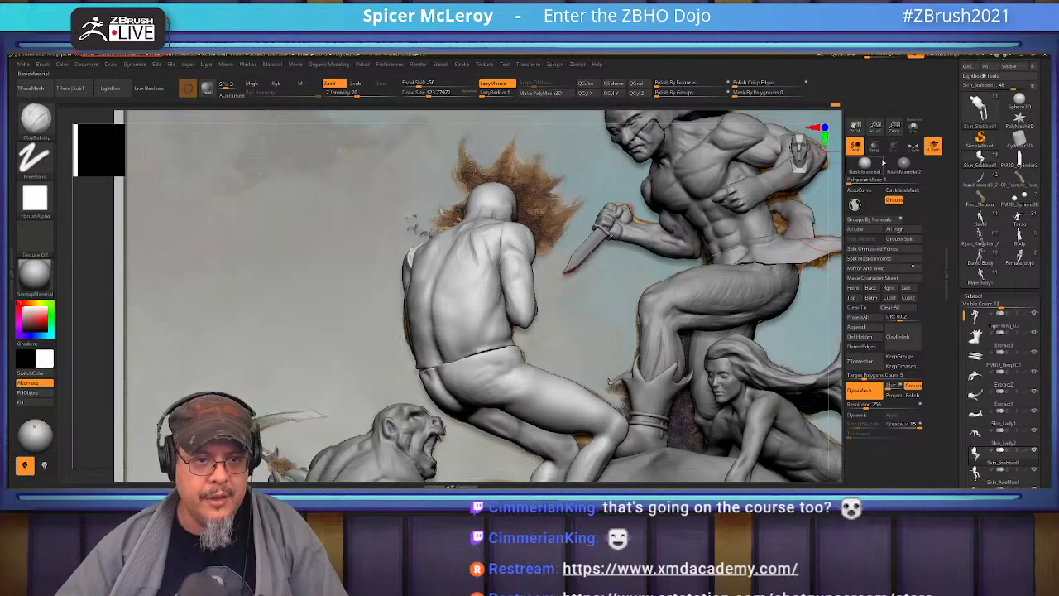
{"action": "left_click", "coordinate": [875, 149]}
{"action": "right_click_drag", "start_coordinate": [463, 273], "coordinate": [509, 269], "text": "ctrl"}
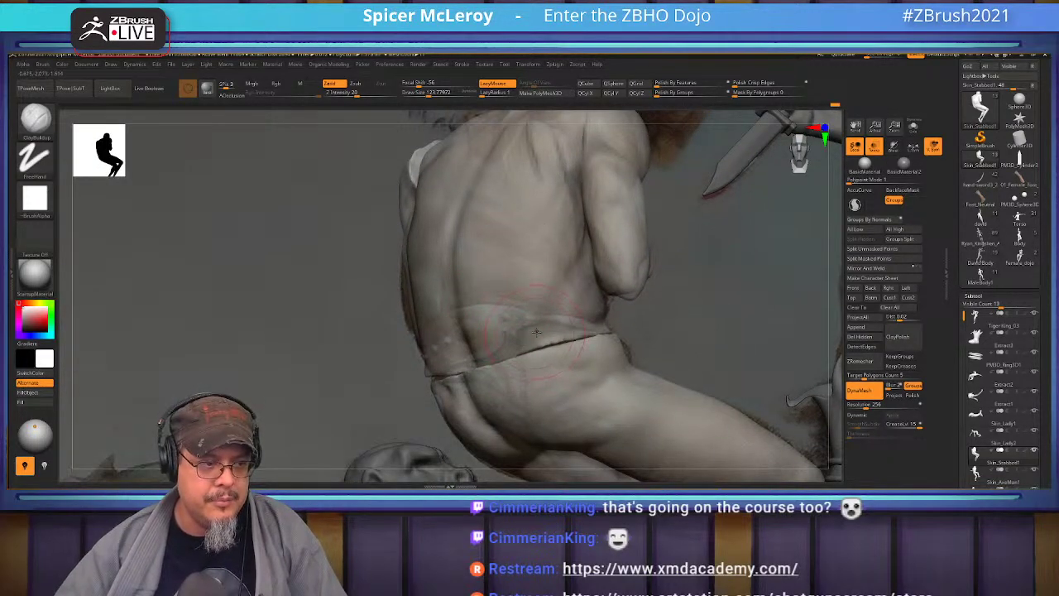
{"action": "key", "text": "b"}
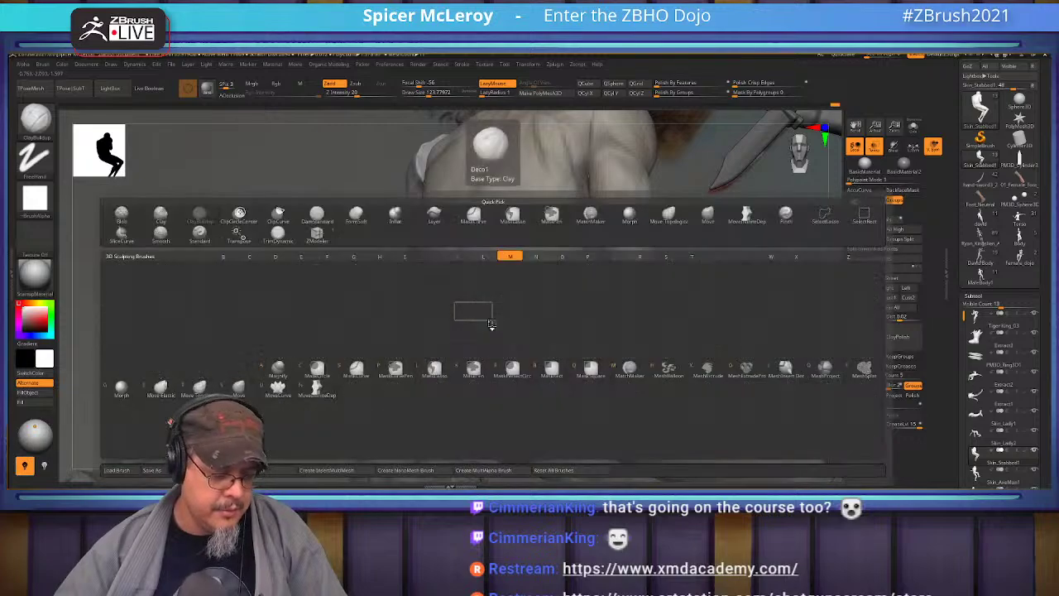
{"action": "key", "text": "m"}
{"action": "key", "text": "v"}
{"action": "key", "text": "s"}
{"action": "left_click_drag", "start_coordinate": [503, 352], "coordinate": [494, 326]}
{"action": "mouse_move", "coordinate": [474, 360]}
{"action": "left_mouse_down"}
{"action": "mouse_move", "coordinate": [465, 336]}
{"action": "mouse_move", "coordinate": [501, 321]}
{"action": "mouse_move", "coordinate": [468, 299]}
{"action": "left_mouse_up"}
{"action": "mouse_move", "coordinate": [524, 335]}
{"action": "left_mouse_down"}
{"action": "mouse_move", "coordinate": [523, 324]}
{"action": "mouse_move", "coordinate": [573, 311]}
{"action": "left_mouse_up"}
{"action": "key", "text": "s"}
{"action": "key", "text": "]"}
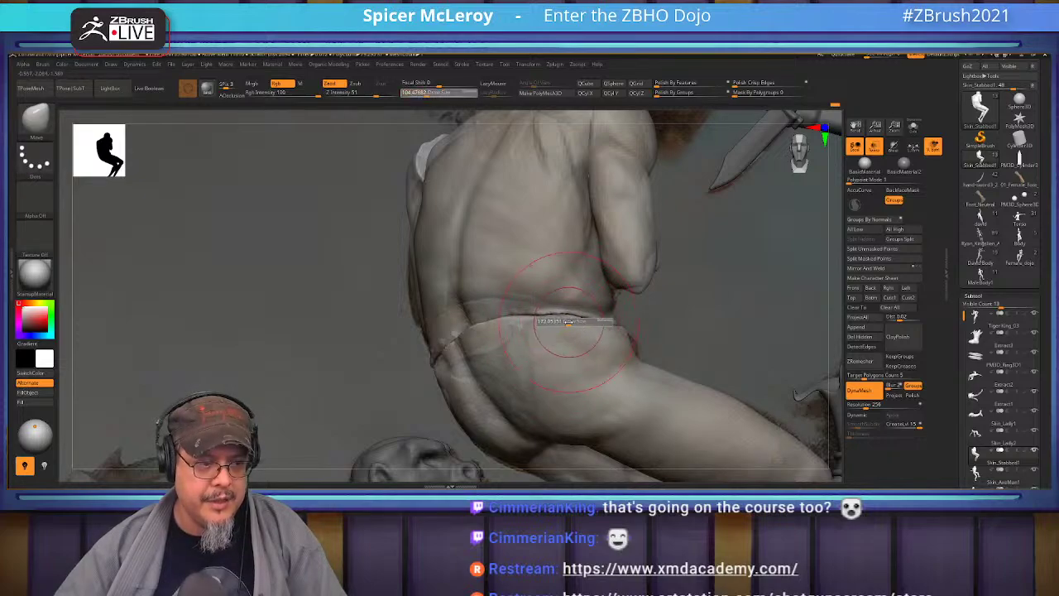
{"action": "mouse_move", "coordinate": [619, 331]}
{"action": "left_mouse_down"}
{"action": "mouse_move", "coordinate": [605, 318]}
{"action": "mouse_move", "coordinate": [533, 317]}
{"action": "mouse_move", "coordinate": [464, 338]}
{"action": "mouse_move", "coordinate": [471, 320]}
{"action": "left_mouse_up"}
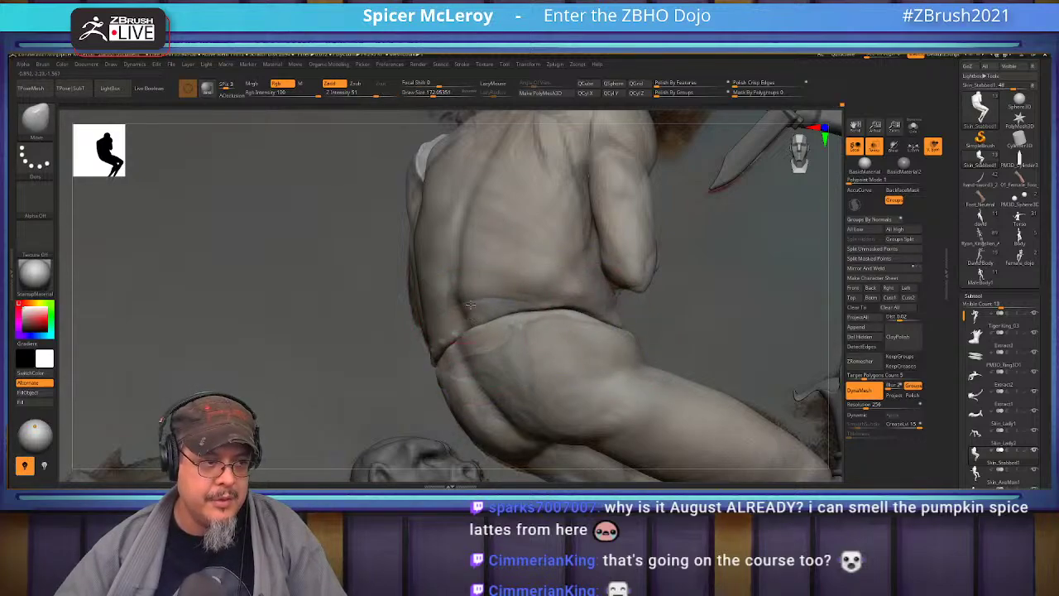
- Transfer the painting's colours onto the stabbed man's back and arm using the MatchMaker brush with only the Rgb channel active
{"action": "right_click_drag", "start_coordinate": [467, 294], "coordinate": [492, 385], "text": "alt"}
{"action": "key", "text": "b"}
{"action": "key", "text": "m"}
{"action": "key", "text": "a"}
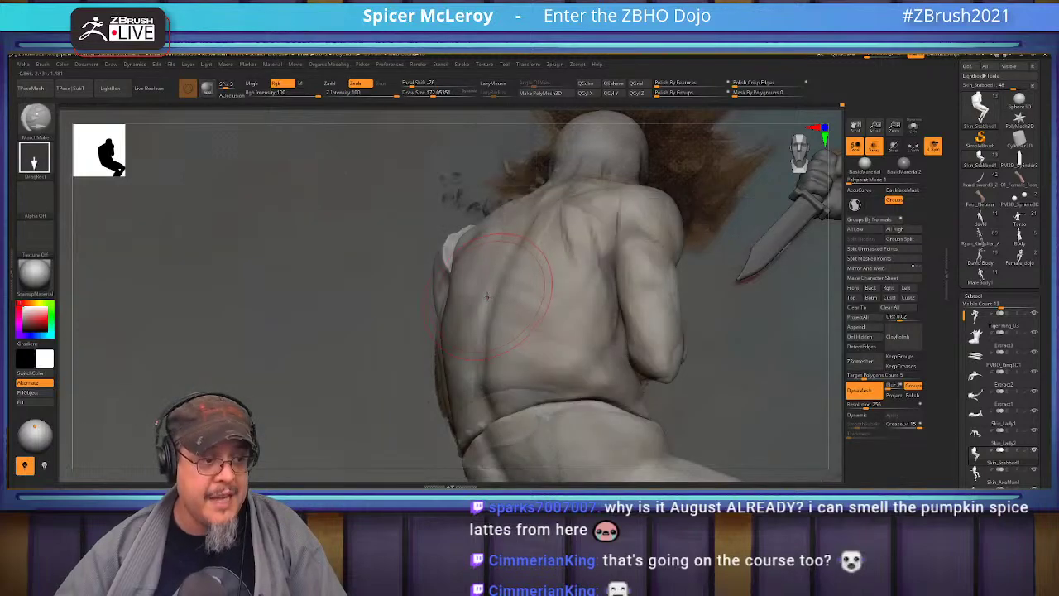
{"action": "key", "text": "space"}
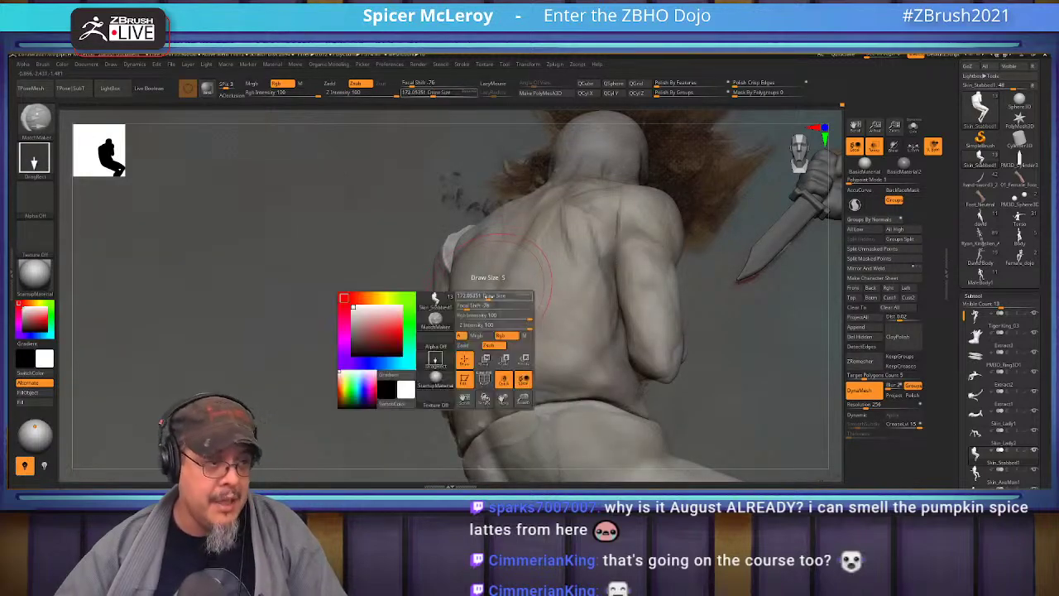
{"action": "left_click", "coordinate": [494, 345]}
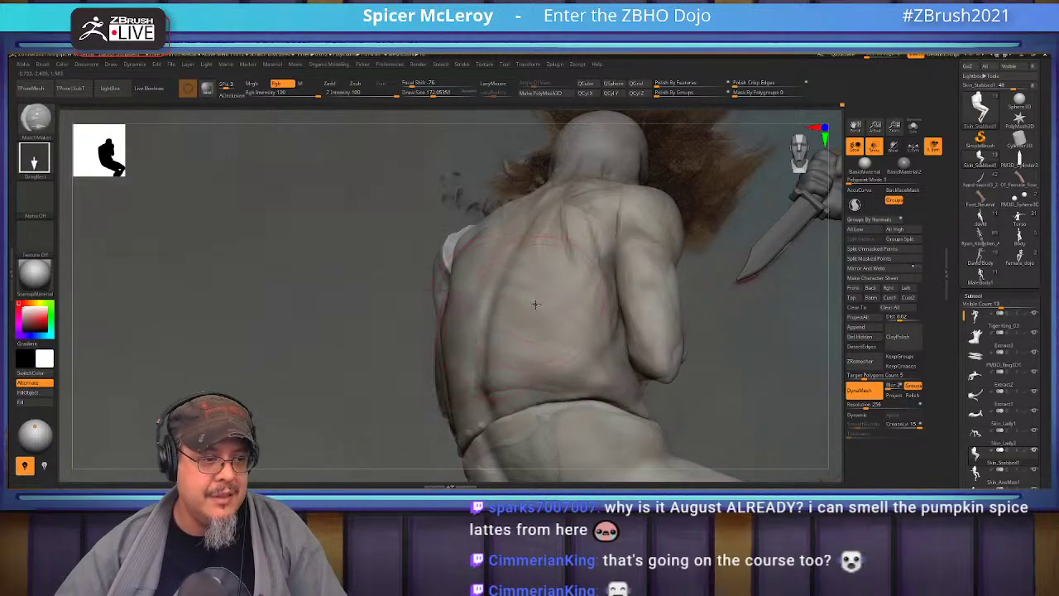
{"action": "left_click_drag", "start_coordinate": [544, 307], "coordinate": [748, 308]}
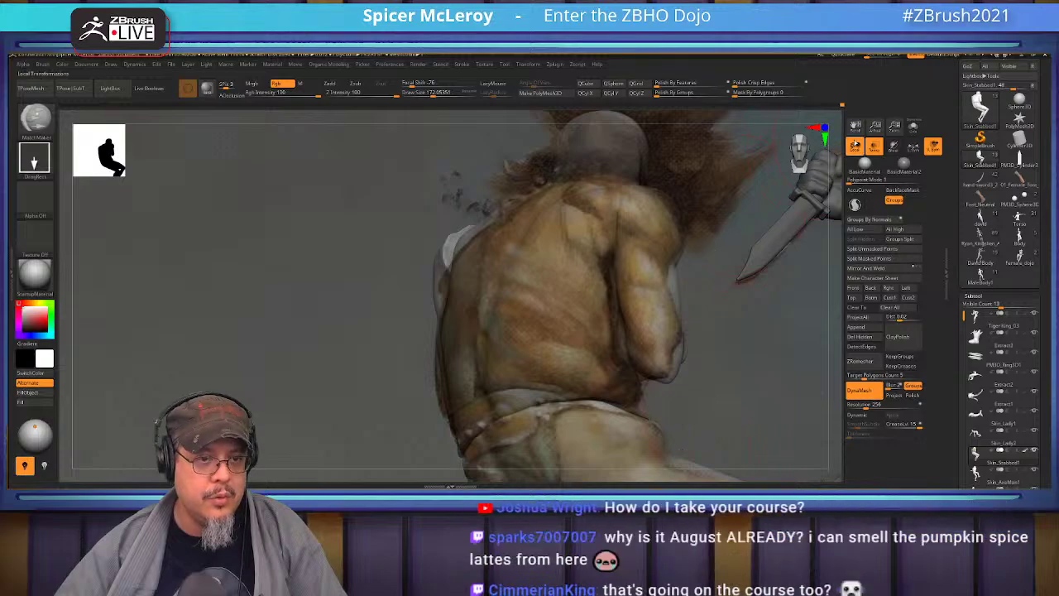
- Show the stabbed man in Solo and build up the painted muscle roll on the right lower back with ClayBuildup
{"action": "left_click", "coordinate": [913, 128]}
{"action": "right_click_drag", "start_coordinate": [575, 307], "coordinate": [418, 303], "text": "ctrl"}
{"action": "right_click_drag", "start_coordinate": [687, 303], "coordinate": [662, 323], "text": "alt"}
{"action": "right_click_drag", "start_coordinate": [595, 255], "coordinate": [582, 308], "text": "alt"}
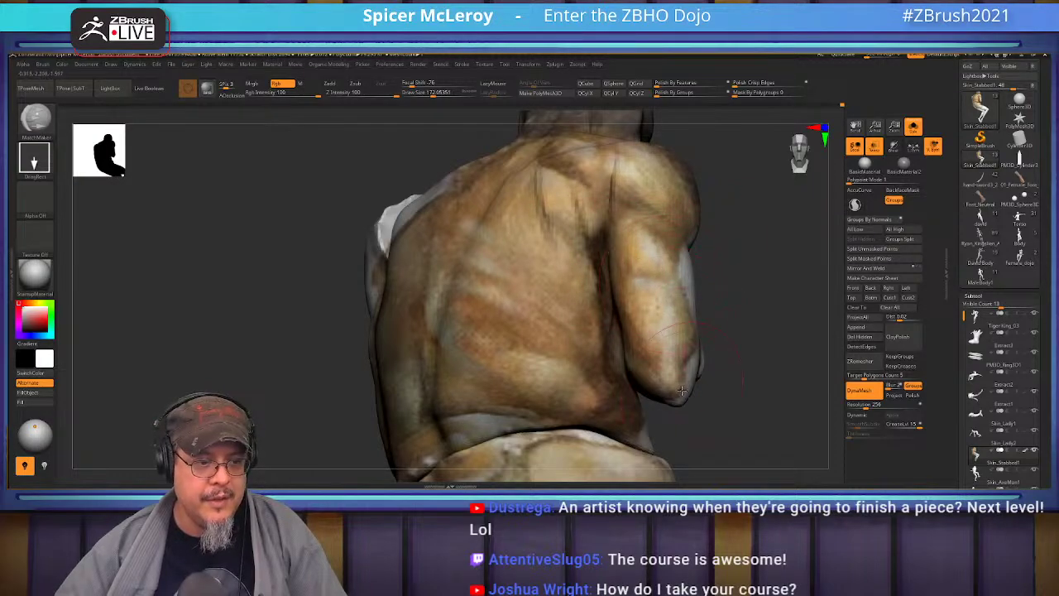
{"action": "key", "text": "n"}
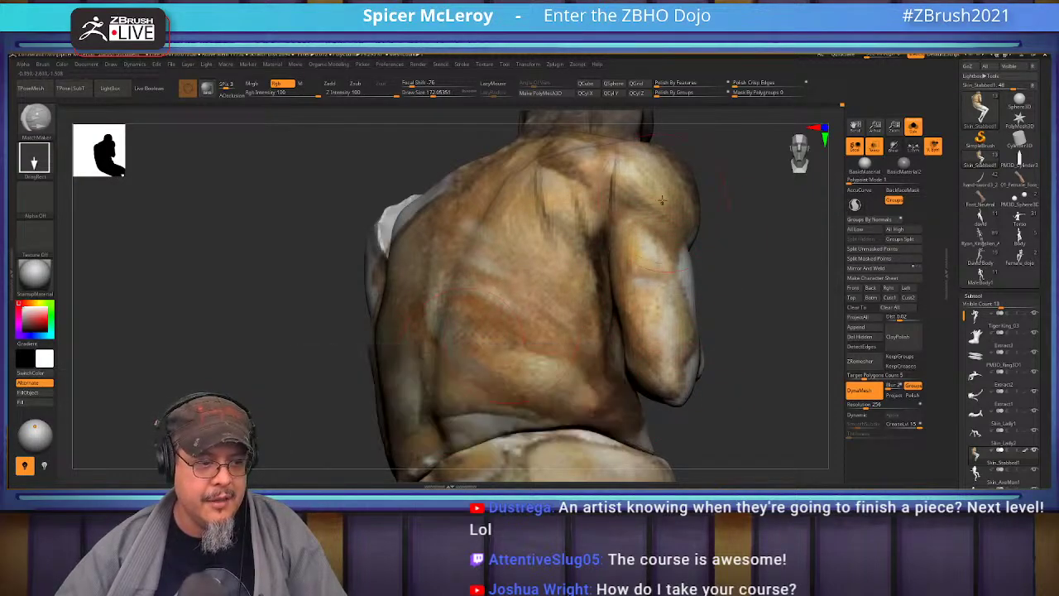
{"action": "key", "text": "b"}
{"action": "key", "text": "c"}
{"action": "key", "text": "b"}
{"action": "right_click_drag", "start_coordinate": [533, 381], "coordinate": [532, 337], "text": "alt"}
{"action": "key", "text": "s"}
{"action": "left_click_drag", "start_coordinate": [530, 338], "coordinate": [558, 335]}
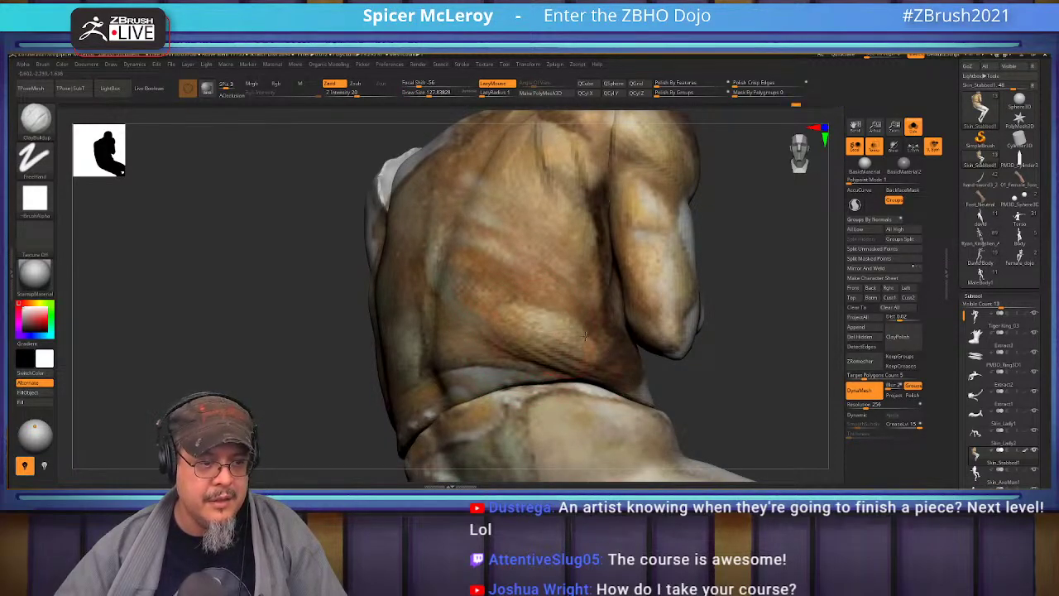
{"action": "left_click_drag", "start_coordinate": [592, 367], "coordinate": [548, 354]}
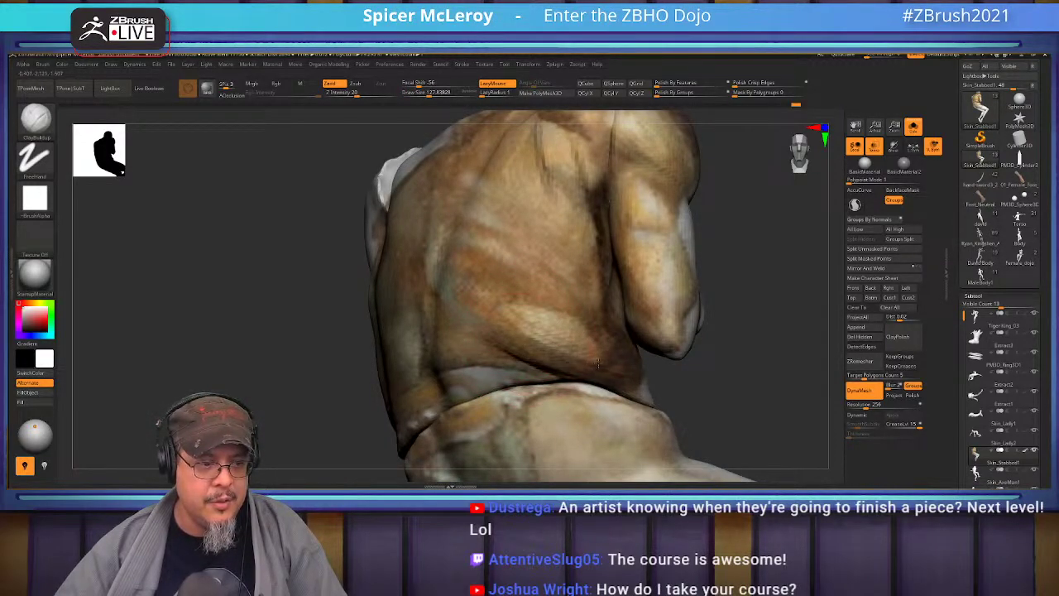
- Turn off the Rgb channel for the Smooth brush and smooth the lower back strokes
{"action": "key", "text": "shift"}
{"action": "right_click_drag", "start_coordinate": [568, 334], "coordinate": [613, 378], "text": "alt"}
{"action": "key", "text": "space"}
{"action": "left_click", "coordinate": [586, 377]}
{"action": "key", "text": "shift"}
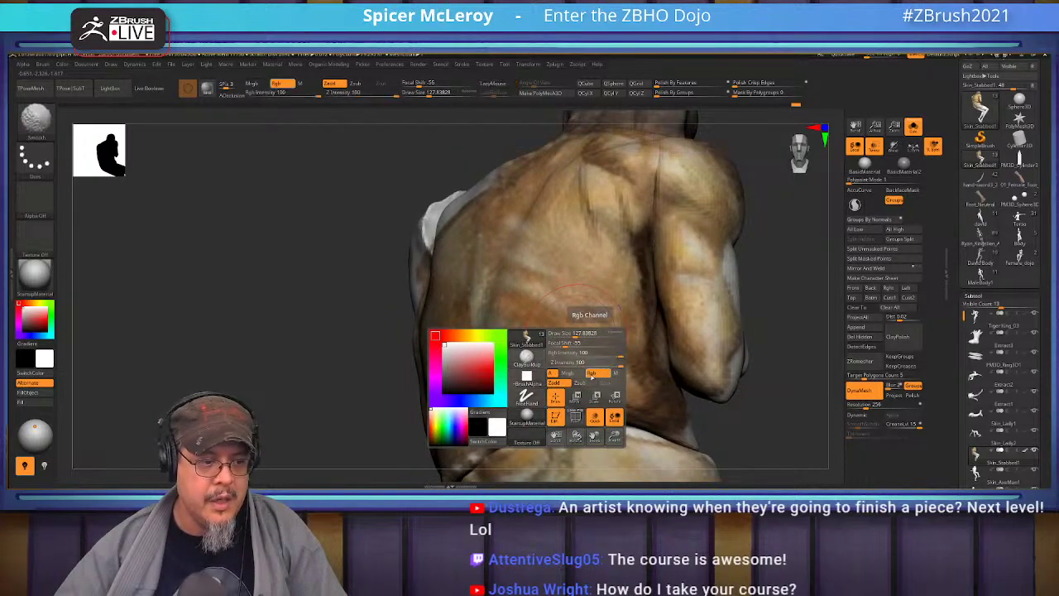
{"action": "key", "text": "space"}
{"action": "key", "text": "shift"}
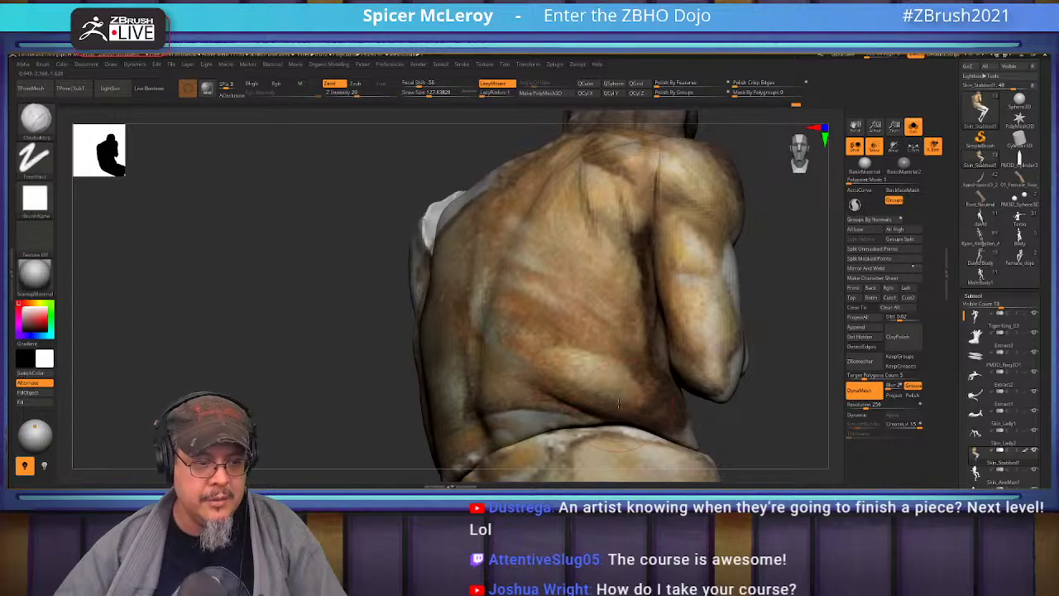
- Carve the rib lines across the right side of the back with DamStandard, following the painted stripes, and soften them
{"action": "mouse_move", "coordinate": [530, 327]}
{"action": "right_mouse_down", "text": "ctrl"}
{"action": "mouse_move", "coordinate": [543, 253]}
{"action": "mouse_move", "coordinate": [559, 338]}
{"action": "right_mouse_up", "text": "ctrl"}
{"action": "key", "text": "b"}
{"action": "key", "text": "d"}
{"action": "key", "text": "s"}
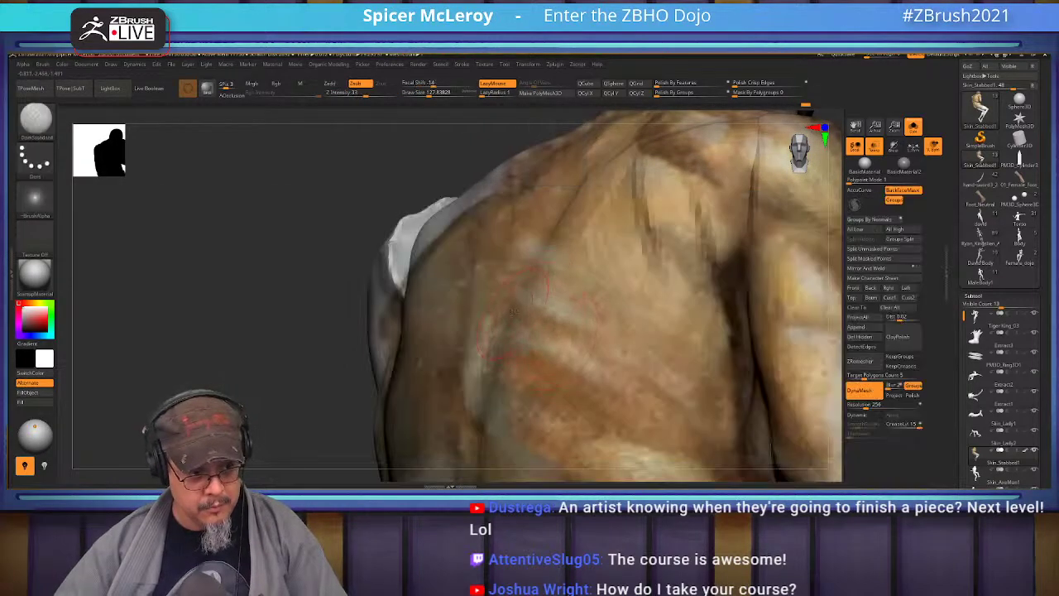
{"action": "left_click_drag", "start_coordinate": [536, 266], "coordinate": [646, 334]}
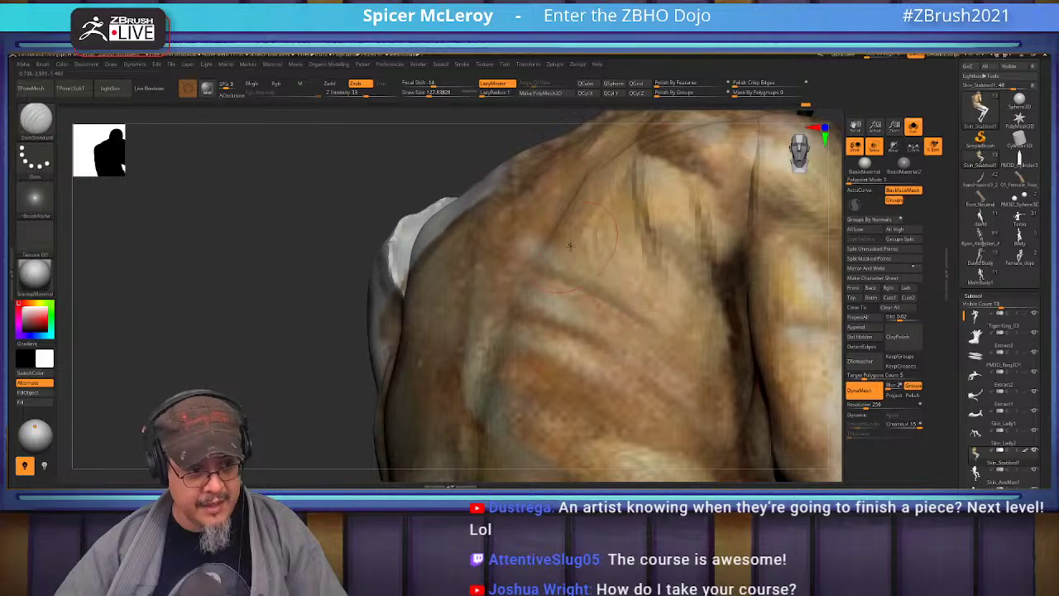
{"action": "left_click_drag", "start_coordinate": [617, 253], "coordinate": [685, 308]}
{"action": "left_click_drag", "start_coordinate": [506, 361], "coordinate": [652, 421]}
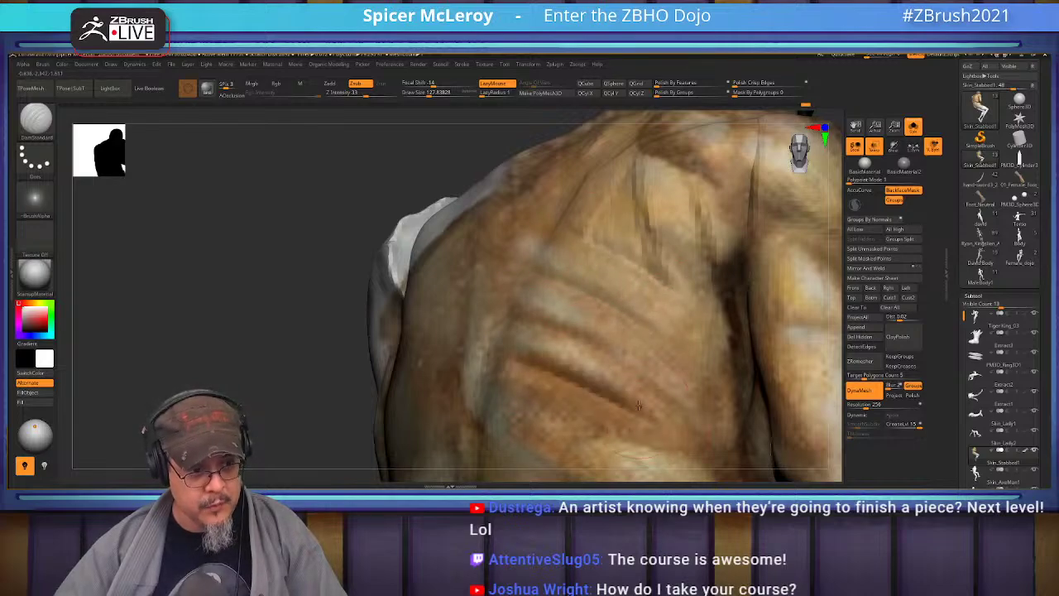
{"action": "mouse_move", "coordinate": [591, 227]}
{"action": "left_mouse_down", "text": "shift"}
{"action": "mouse_move", "coordinate": [573, 324]}
{"action": "mouse_move", "coordinate": [636, 333]}
{"action": "left_mouse_up", "text": "shift"}
{"action": "mouse_move", "coordinate": [632, 295]}
{"action": "right_mouse_down", "text": "ctrl"}
{"action": "mouse_move", "coordinate": [449, 268]}
{"action": "mouse_move", "coordinate": [620, 277]}
{"action": "right_mouse_up", "text": "ctrl"}
{"action": "mouse_move", "coordinate": [522, 277]}
{"action": "left_mouse_down", "text": "shift"}
{"action": "mouse_move", "coordinate": [521, 348]}
{"action": "mouse_move", "coordinate": [543, 290]}
{"action": "left_mouse_up", "text": "shift"}
- Build up the right shoulder blade and the muscle along the outer right back with ClayBuildup
{"action": "key", "text": "b"}
{"action": "key", "text": "c"}
{"action": "key", "text": "b"}
{"action": "mouse_move", "coordinate": [529, 246]}
{"action": "right_mouse_down", "text": "ctrl"}
{"action": "mouse_move", "coordinate": [558, 251]}
{"action": "mouse_move", "coordinate": [562, 292]}
{"action": "mouse_move", "coordinate": [531, 294]}
{"action": "mouse_move", "coordinate": [575, 252]}
{"action": "mouse_move", "coordinate": [571, 233]}
{"action": "mouse_move", "coordinate": [551, 333]}
{"action": "right_mouse_up", "text": "ctrl"}
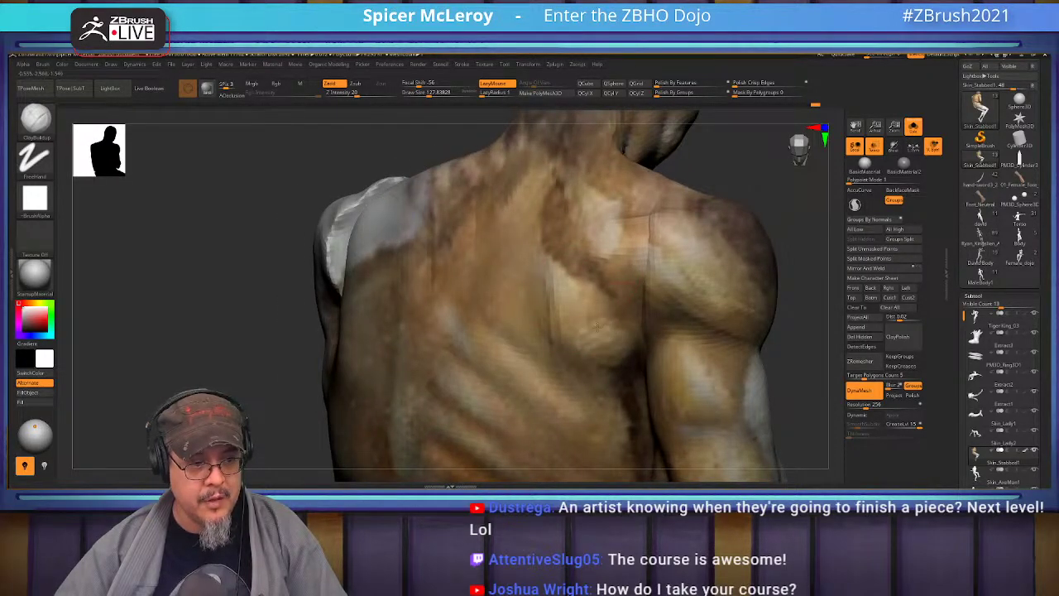
{"action": "right_click_drag", "start_coordinate": [580, 315], "coordinate": [567, 247]}
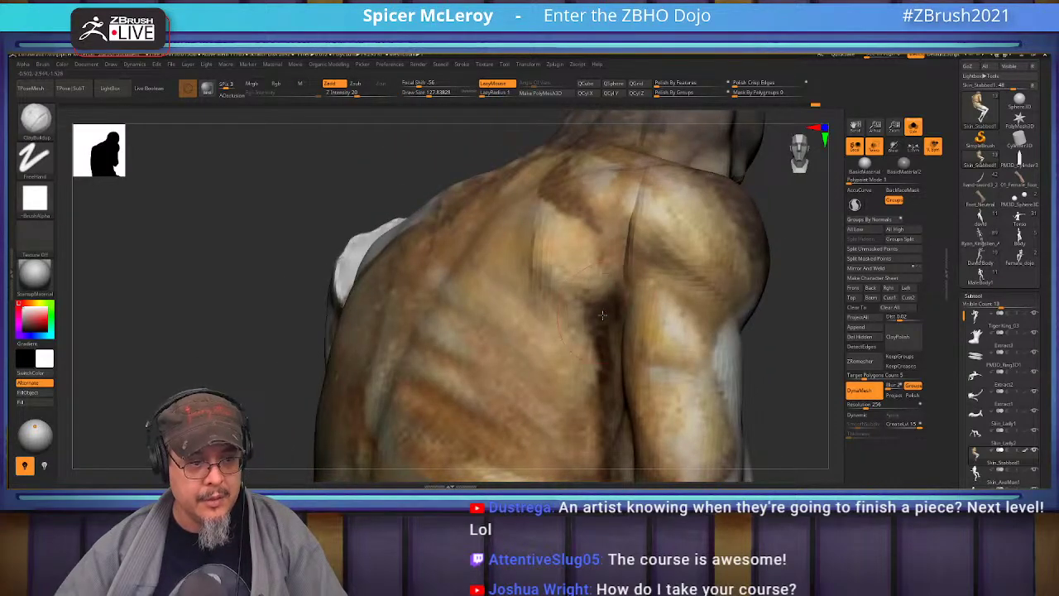
{"action": "right_click_drag", "start_coordinate": [604, 311], "coordinate": [580, 253]}
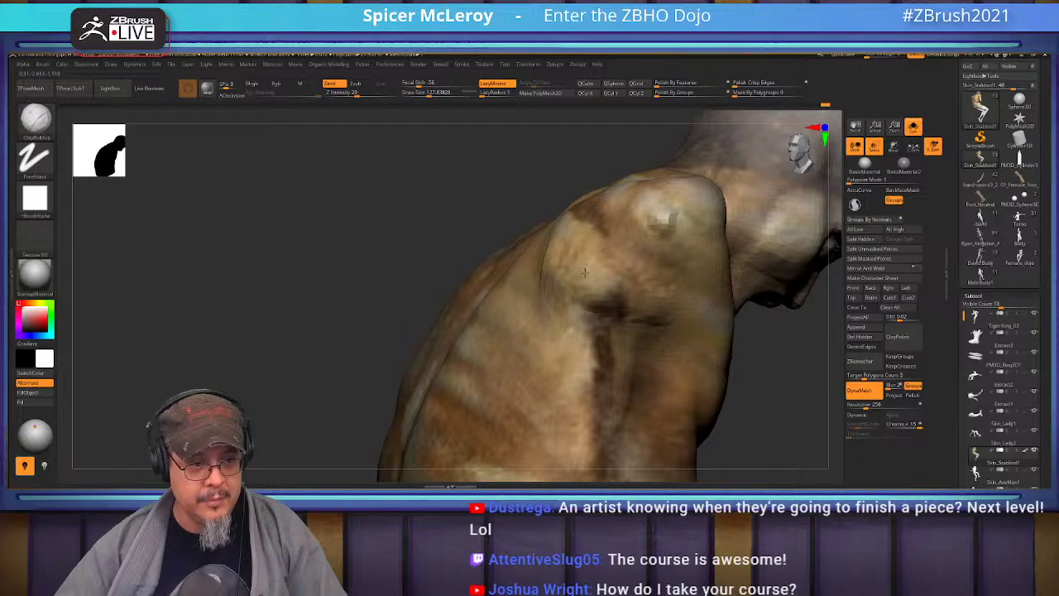
{"action": "right_click_drag", "start_coordinate": [621, 298], "coordinate": [494, 286]}
{"action": "left_click_drag", "start_coordinate": [700, 279], "coordinate": [674, 278], "text": "ctrl+shift"}
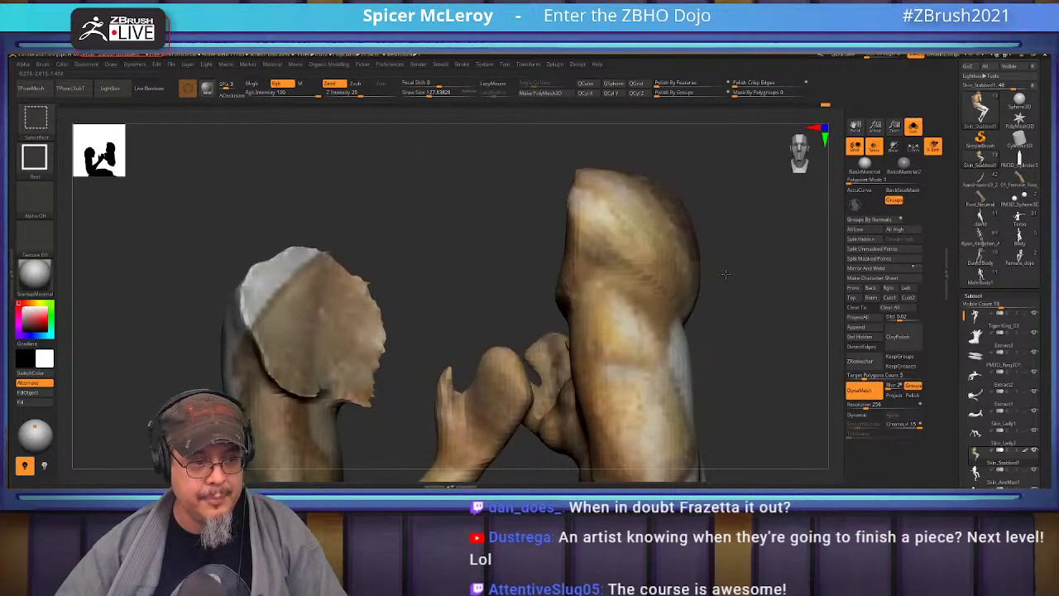
{"action": "left_click", "coordinate": [721, 276], "text": "ctrl+shift"}
{"action": "mouse_move", "coordinate": [653, 279]}
{"action": "right_mouse_down", "text": "ctrl"}
{"action": "mouse_move", "coordinate": [571, 294]}
{"action": "mouse_move", "coordinate": [554, 245]}
{"action": "mouse_move", "coordinate": [538, 236]}
{"action": "mouse_move", "coordinate": [582, 245]}
{"action": "mouse_move", "coordinate": [591, 274]}
{"action": "right_mouse_up", "text": "ctrl"}
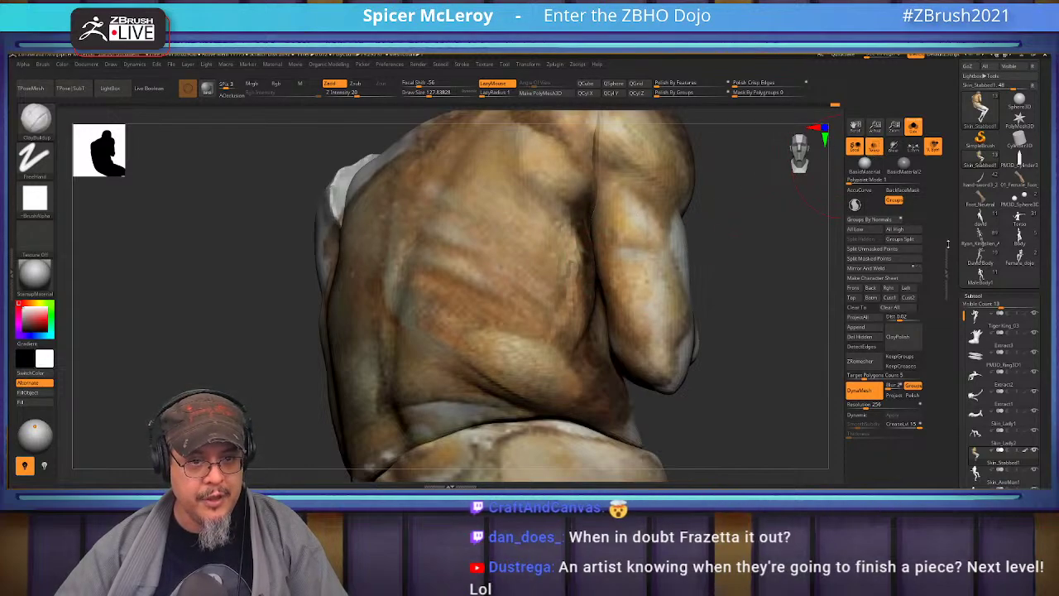
- Turn off the stabbed man's polypaint, exit Solo, and hide the arms so only the torso and head remain visible
{"action": "left_click", "coordinate": [1024, 451]}
{"action": "mouse_move", "coordinate": [764, 235]}
{"action": "left_mouse_down", "text": "alt"}
{"action": "mouse_move", "coordinate": [747, 298]}
{"action": "mouse_move", "coordinate": [680, 294]}
{"action": "mouse_move", "coordinate": [713, 284]}
{"action": "mouse_move", "coordinate": [745, 318]}
{"action": "left_mouse_up", "text": "alt"}
{"action": "left_click", "coordinate": [913, 127]}
{"action": "left_click", "coordinate": [549, 318], "text": "ctrl+shift"}
- Carve the hollow below the right armpit with inverted ClayBuildup strokes along the side of the torso
{"action": "left_click_drag", "start_coordinate": [629, 269], "coordinate": [562, 374], "text": "alt"}
{"action": "left_click_drag", "start_coordinate": [583, 290], "coordinate": [597, 280], "text": "alt"}
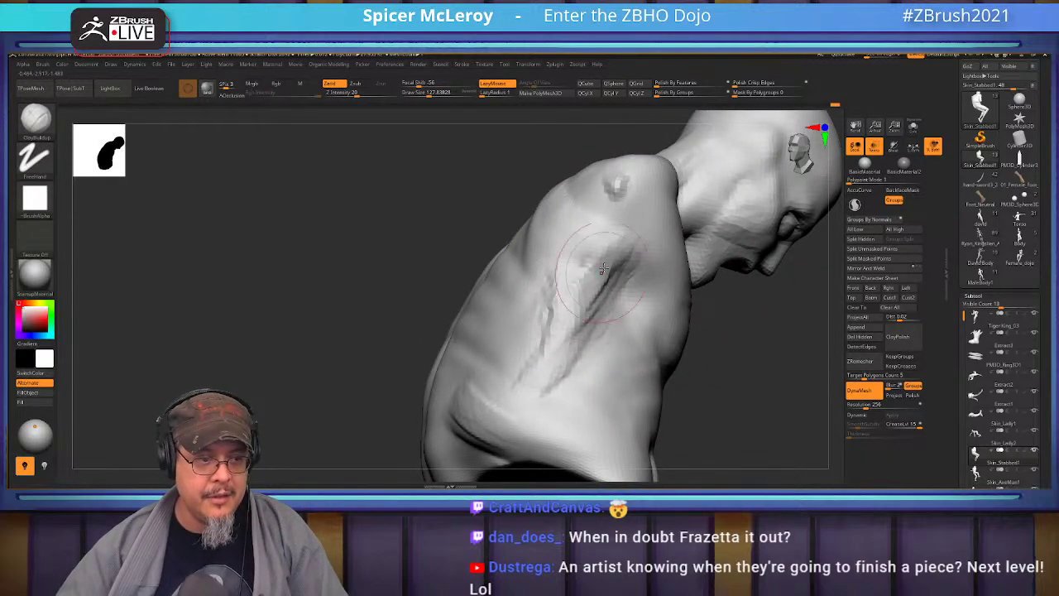
{"action": "mouse_move", "coordinate": [625, 228]}
{"action": "left_mouse_down", "text": "alt"}
{"action": "mouse_move", "coordinate": [627, 270]}
{"action": "mouse_move", "coordinate": [629, 232]}
{"action": "mouse_move", "coordinate": [614, 273]}
{"action": "mouse_move", "coordinate": [612, 254]}
{"action": "mouse_move", "coordinate": [579, 309]}
{"action": "mouse_move", "coordinate": [576, 267]}
{"action": "mouse_move", "coordinate": [566, 298]}
{"action": "left_mouse_up", "text": "alt"}
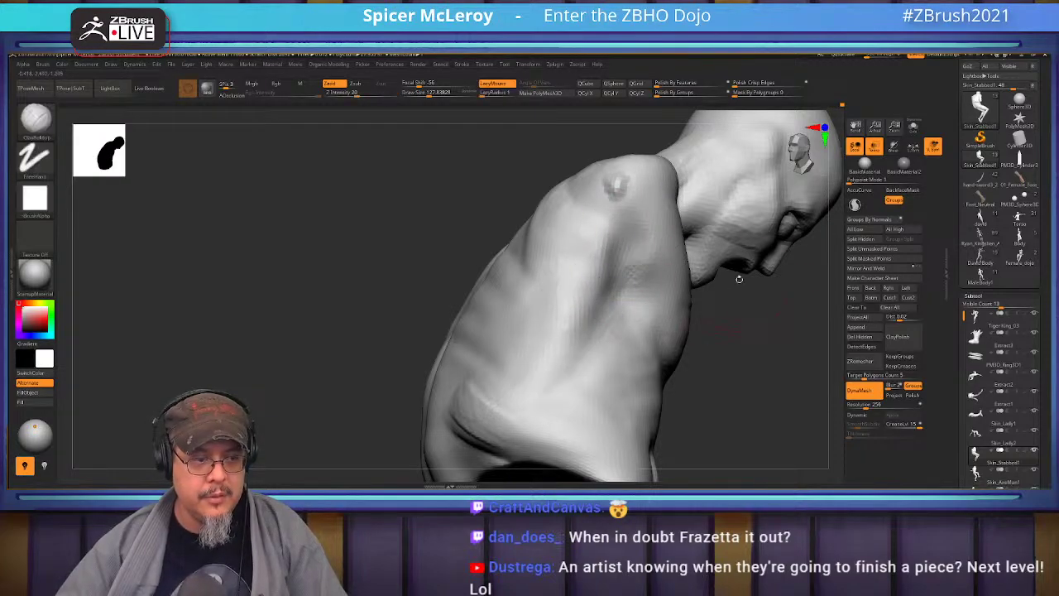
- Refine and smooth the outer right back and the crease above the waist against the painting
{"action": "left_click_drag", "start_coordinate": [731, 283], "coordinate": [567, 284], "text": "shift"}
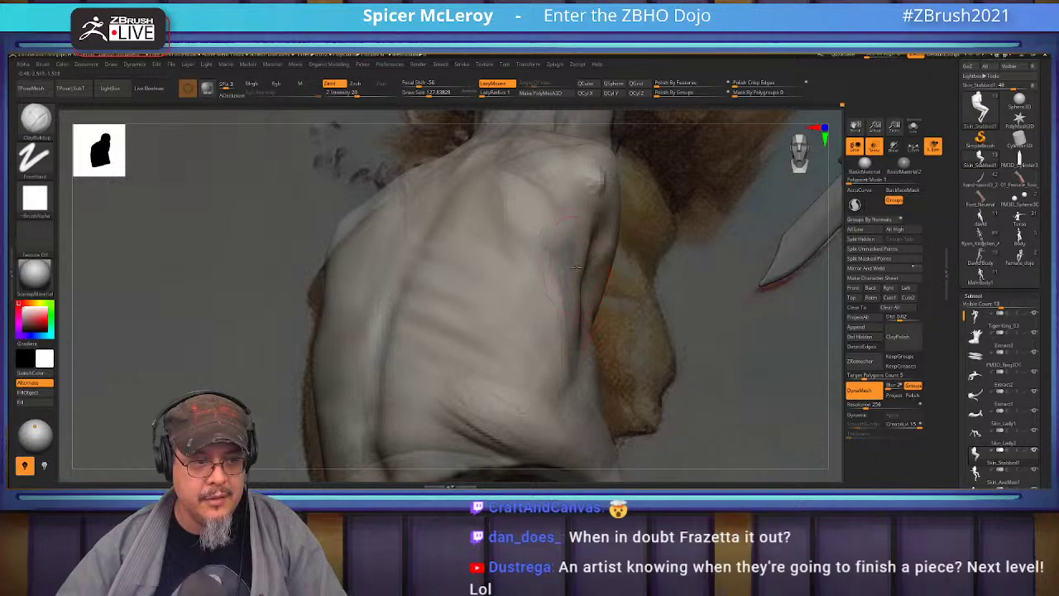
{"action": "mouse_move", "coordinate": [579, 264]}
{"action": "right_mouse_down", "text": "alt"}
{"action": "mouse_move", "coordinate": [590, 299]}
{"action": "mouse_move", "coordinate": [604, 228]}
{"action": "right_mouse_up", "text": "alt"}
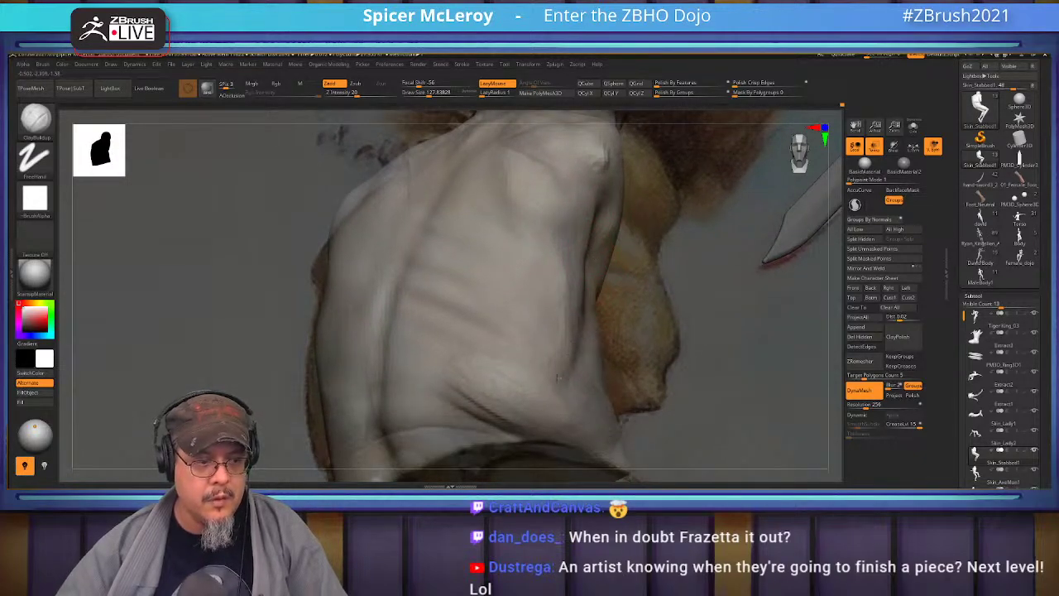
{"action": "right_click_drag", "start_coordinate": [560, 369], "coordinate": [482, 361]}
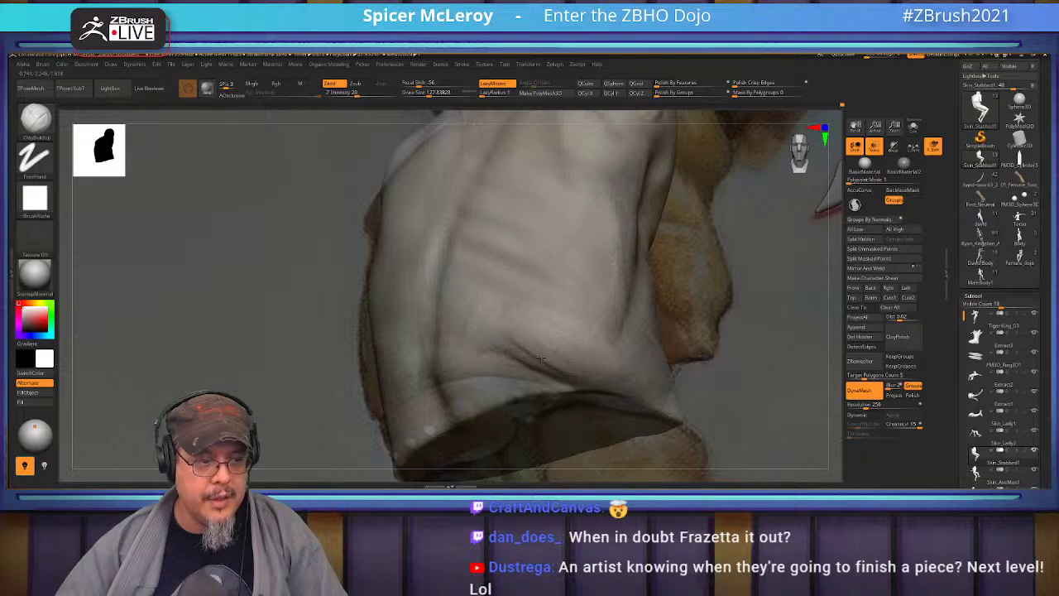
{"action": "key", "text": "shift"}
- Turn off transparency and build up the left flank and lower back with diagonal ClayBuildup strokes, smoothing them
{"action": "mouse_move", "coordinate": [398, 362]}
{"action": "right_mouse_down", "text": "alt"}
{"action": "mouse_move", "coordinate": [558, 337]}
{"action": "mouse_move", "coordinate": [809, 202]}
{"action": "right_mouse_up", "text": "alt"}
{"action": "left_click", "coordinate": [893, 146]}
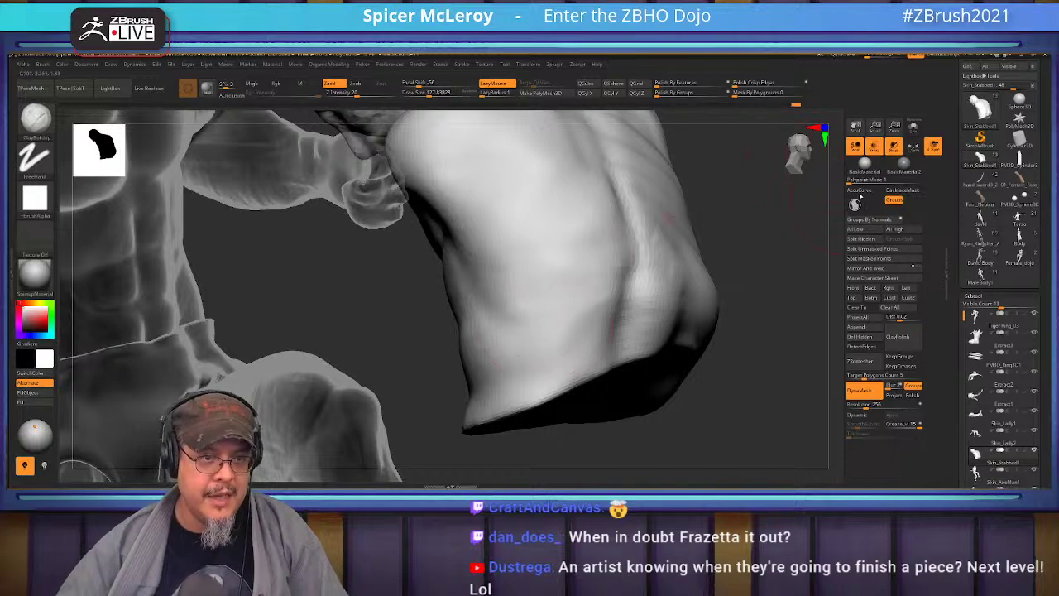
{"action": "left_click", "coordinate": [894, 146]}
{"action": "left_click_drag", "start_coordinate": [589, 269], "coordinate": [517, 321]}
{"action": "left_click_drag", "start_coordinate": [597, 306], "coordinate": [490, 367]}
{"action": "left_click_drag", "start_coordinate": [597, 286], "coordinate": [505, 349]}
{"action": "left_click_drag", "start_coordinate": [564, 271], "coordinate": [494, 308]}
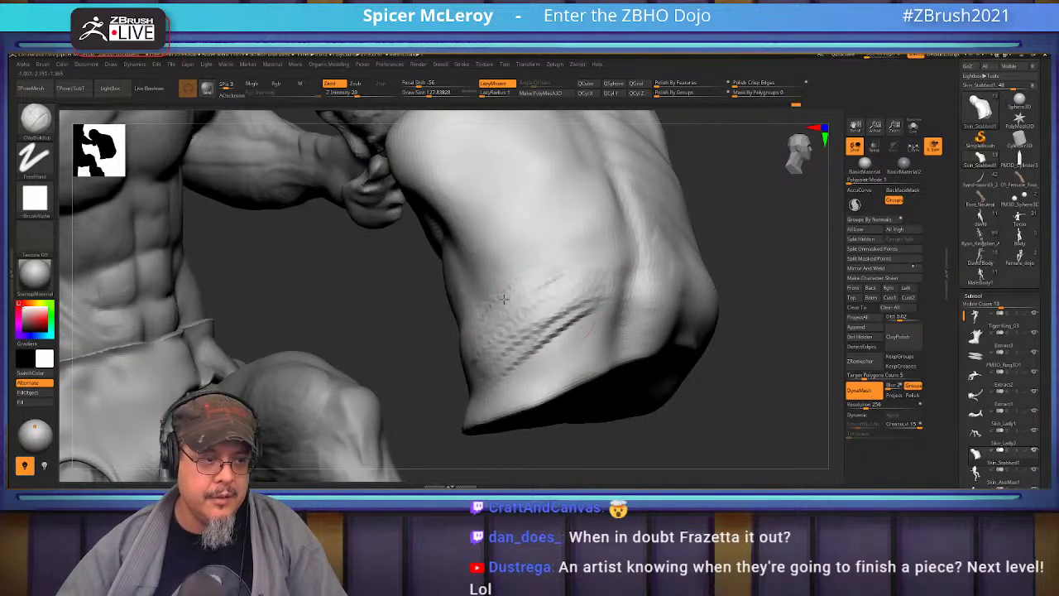
{"action": "mouse_move", "coordinate": [590, 306]}
{"action": "left_mouse_down"}
{"action": "mouse_move", "coordinate": [487, 361]}
{"action": "mouse_move", "coordinate": [502, 377]}
{"action": "left_mouse_up"}
{"action": "left_click_drag", "start_coordinate": [406, 348], "coordinate": [549, 327]}
{"action": "mouse_move", "coordinate": [478, 315]}
{"action": "left_mouse_down"}
{"action": "mouse_move", "coordinate": [400, 392]}
{"action": "mouse_move", "coordinate": [442, 358]}
{"action": "left_mouse_up"}
{"action": "left_click_drag", "start_coordinate": [569, 272], "coordinate": [519, 275]}
{"action": "key", "text": "shift"}
{"action": "left_click_drag", "start_coordinate": [511, 311], "coordinate": [520, 338], "text": "shift"}
- Carve rib lines from the spine across the left side of the back with DamStandard and soften them
{"action": "right_click_drag", "start_coordinate": [512, 279], "coordinate": [483, 326]}
{"action": "mouse_move", "coordinate": [530, 294]}
{"action": "right_mouse_down"}
{"action": "mouse_move", "coordinate": [530, 326]}
{"action": "mouse_move", "coordinate": [600, 281]}
{"action": "right_mouse_up"}
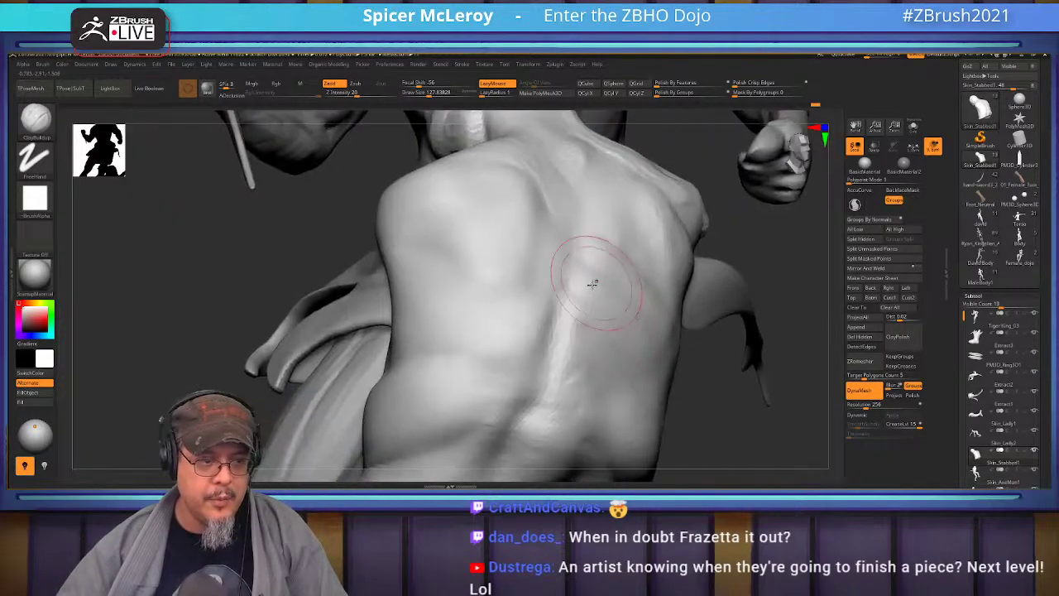
{"action": "key", "text": "b"}
{"action": "key", "text": "d"}
{"action": "key", "text": "s"}
{"action": "left_click_drag", "start_coordinate": [537, 310], "coordinate": [417, 325]}
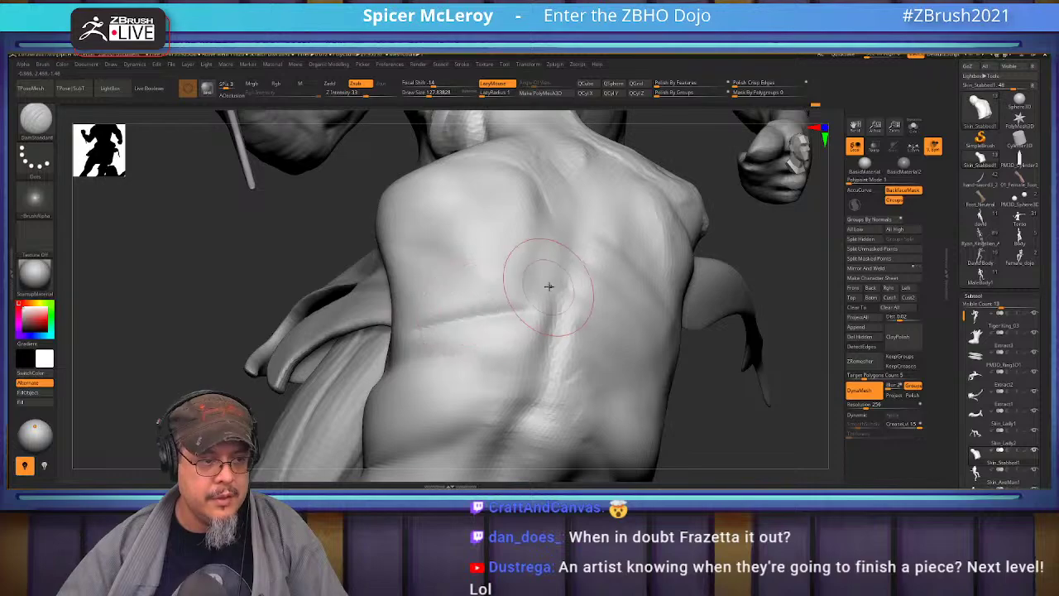
{"action": "left_click_drag", "start_coordinate": [540, 273], "coordinate": [458, 280]}
{"action": "left_click_drag", "start_coordinate": [563, 243], "coordinate": [453, 259]}
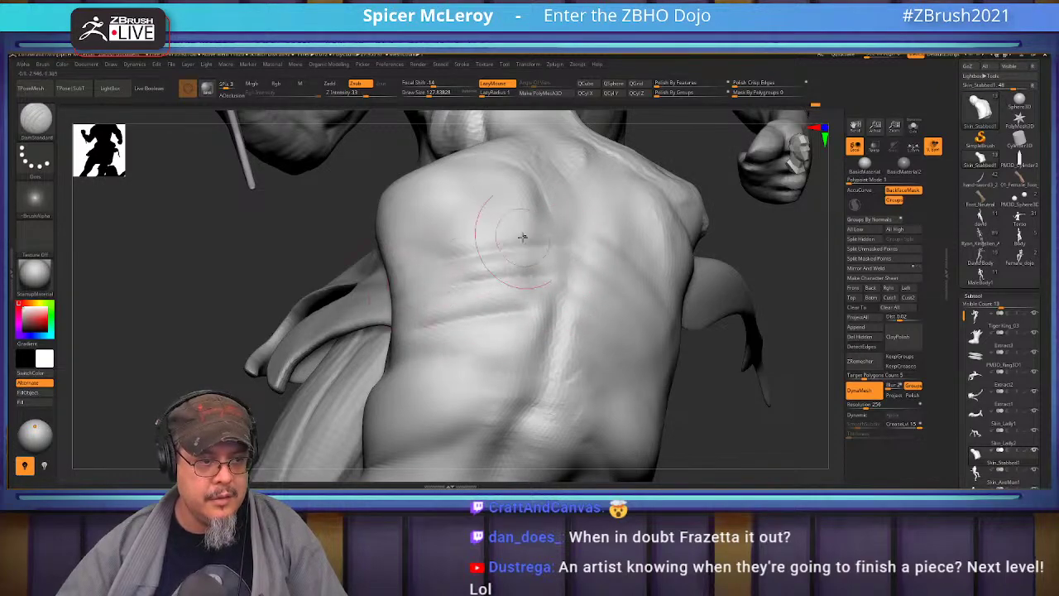
{"action": "left_click_drag", "start_coordinate": [560, 218], "coordinate": [453, 240]}
{"action": "right_click_drag", "start_coordinate": [439, 280], "coordinate": [505, 273]}
{"action": "mouse_move", "coordinate": [542, 281]}
{"action": "left_mouse_down", "text": "shift"}
{"action": "mouse_move", "coordinate": [489, 260]}
{"action": "mouse_move", "coordinate": [406, 307]}
{"action": "mouse_move", "coordinate": [463, 257]}
{"action": "left_mouse_up", "text": "shift"}
- Flatten the left shoulder blade and rear shoulder into clearer planes with the TrimDynamic brush
{"action": "mouse_move", "coordinate": [496, 264]}
{"action": "right_mouse_down"}
{"action": "mouse_move", "coordinate": [508, 303]}
{"action": "mouse_move", "coordinate": [513, 263]}
{"action": "right_mouse_up"}
{"action": "key", "text": "b"}
{"action": "key", "text": "t"}
{"action": "key", "text": "d"}
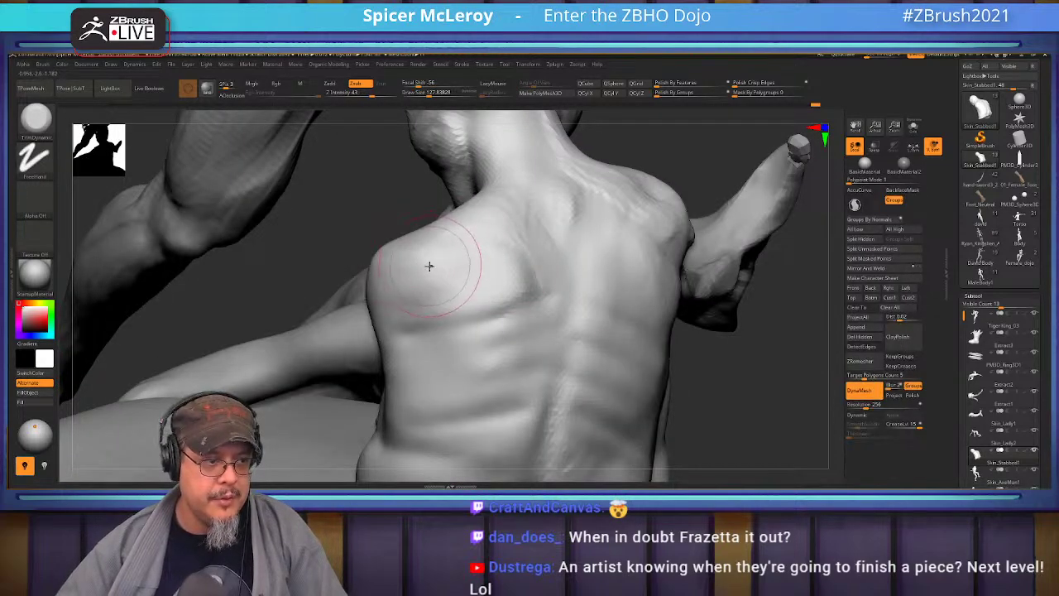
{"action": "mouse_move", "coordinate": [415, 262]}
{"action": "left_mouse_down"}
{"action": "mouse_move", "coordinate": [471, 286]}
{"action": "mouse_move", "coordinate": [432, 295]}
{"action": "mouse_move", "coordinate": [466, 253]}
{"action": "mouse_move", "coordinate": [444, 263]}
{"action": "left_mouse_up"}
{"action": "left_click_drag", "start_coordinate": [471, 297], "coordinate": [409, 270]}
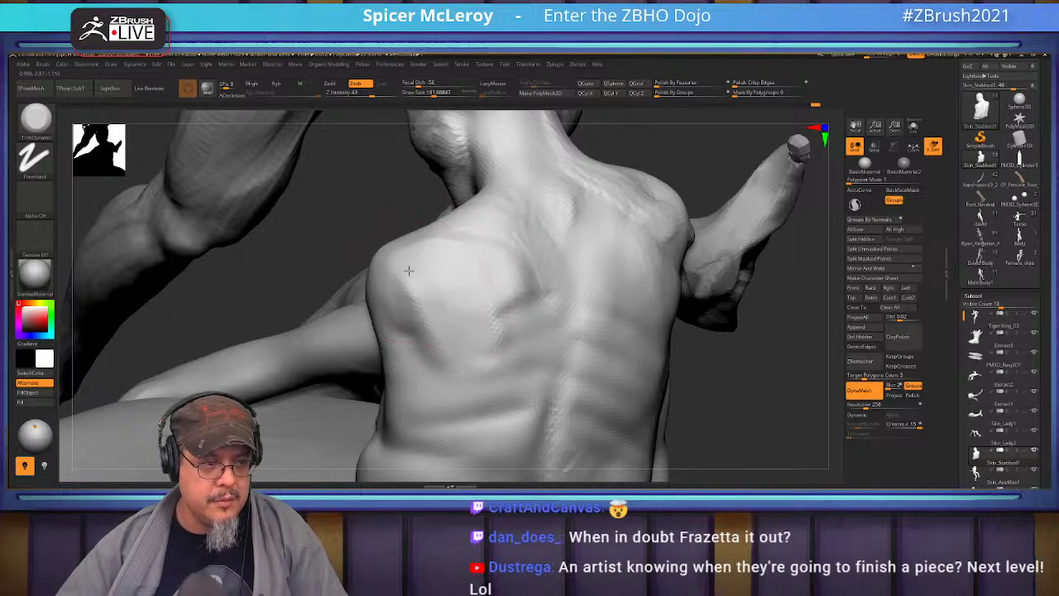
- Carve the inner edge of the left shoulder blade with the DamStandard brush and smooth it into the surrounding back
{"action": "key", "text": "b"}
{"action": "key", "text": "d"}
{"action": "key", "text": "s"}
{"action": "mouse_move", "coordinate": [480, 253]}
{"action": "right_mouse_down"}
{"action": "mouse_move", "coordinate": [474, 248]}
{"action": "mouse_move", "coordinate": [497, 344]}
{"action": "mouse_move", "coordinate": [501, 295]}
{"action": "right_mouse_up"}
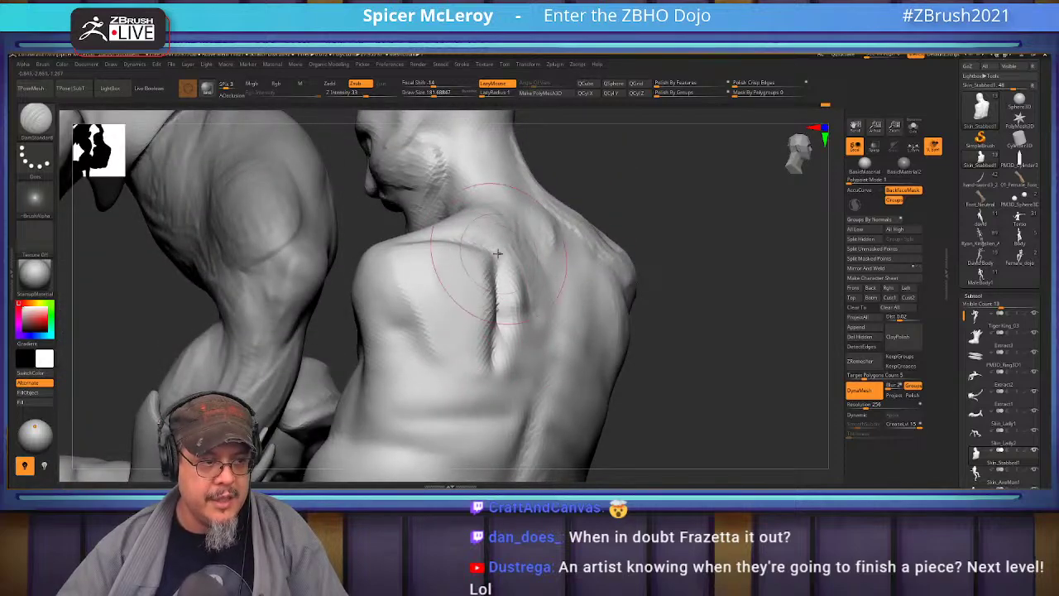
{"action": "key", "text": "b"}
{"action": "key", "text": "s"}
{"action": "key", "text": "t"}
{"action": "left_click_drag", "start_coordinate": [506, 243], "coordinate": [479, 361]}
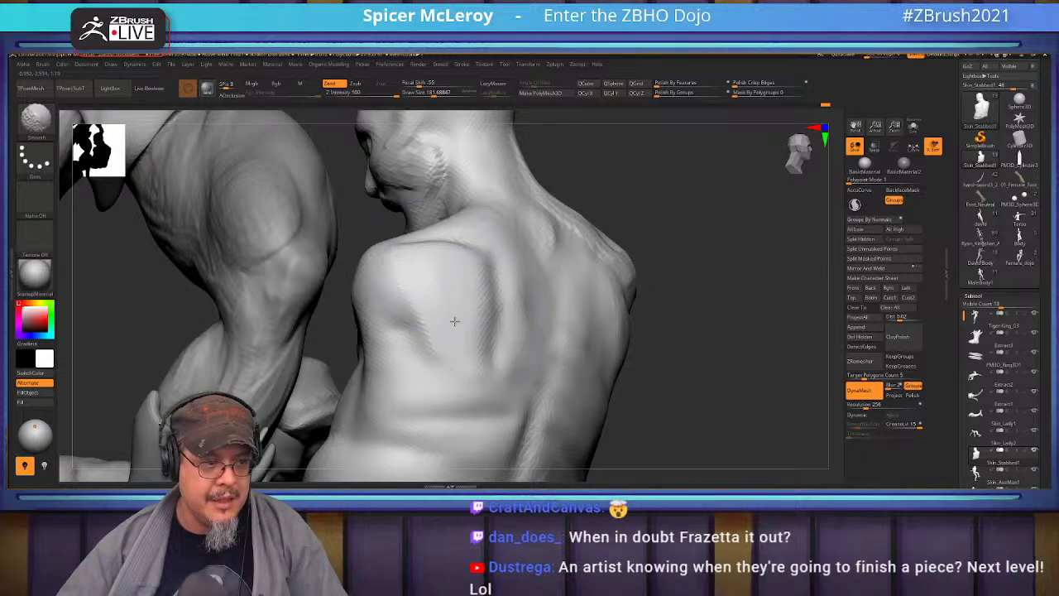
{"action": "mouse_move", "coordinate": [476, 306]}
{"action": "right_mouse_down"}
{"action": "mouse_move", "coordinate": [402, 292]}
{"action": "mouse_move", "coordinate": [504, 298]}
{"action": "mouse_move", "coordinate": [461, 303]}
{"action": "mouse_move", "coordinate": [501, 307]}
{"action": "mouse_move", "coordinate": [472, 281]}
{"action": "mouse_move", "coordinate": [538, 294]}
{"action": "right_mouse_up"}
{"action": "left_click_drag", "start_coordinate": [529, 293], "coordinate": [483, 192], "text": "shift"}
- Add form below the left armpit using the ClayBuildup brush at a draw size of about 104
{"action": "right_click_drag", "start_coordinate": [483, 191], "coordinate": [651, 295]}
{"action": "mouse_move", "coordinate": [622, 339]}
{"action": "right_mouse_down"}
{"action": "mouse_move", "coordinate": [637, 318]}
{"action": "mouse_move", "coordinate": [628, 301]}
{"action": "mouse_move", "coordinate": [549, 292]}
{"action": "mouse_move", "coordinate": [511, 334]}
{"action": "right_mouse_up"}
{"action": "key", "text": "b"}
{"action": "key", "text": "c"}
{"action": "key", "text": "b"}
{"action": "key", "text": "s"}
{"action": "left_click_drag", "start_coordinate": [511, 334], "coordinate": [508, 334]}
{"action": "left_click_drag", "start_coordinate": [483, 331], "coordinate": [500, 337]}
- Extend the ClayBuildup strokes down the left flank over the ribs and smooth them
{"action": "mouse_move", "coordinate": [542, 327]}
{"action": "right_mouse_down"}
{"action": "mouse_move", "coordinate": [650, 303]}
{"action": "mouse_move", "coordinate": [685, 274]}
{"action": "mouse_move", "coordinate": [500, 243]}
{"action": "right_mouse_up"}
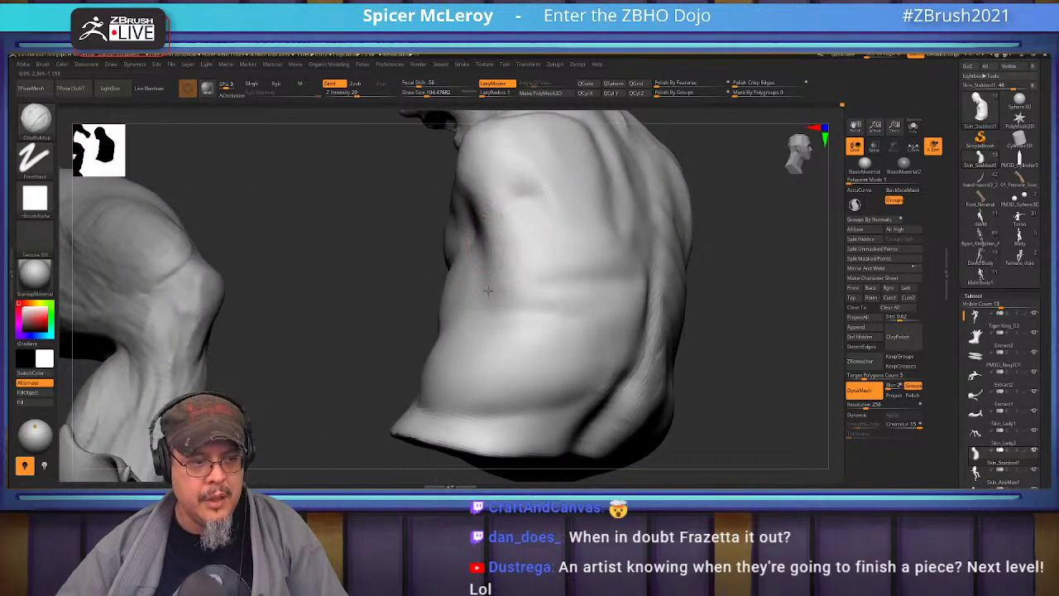
{"action": "key", "text": "shift"}
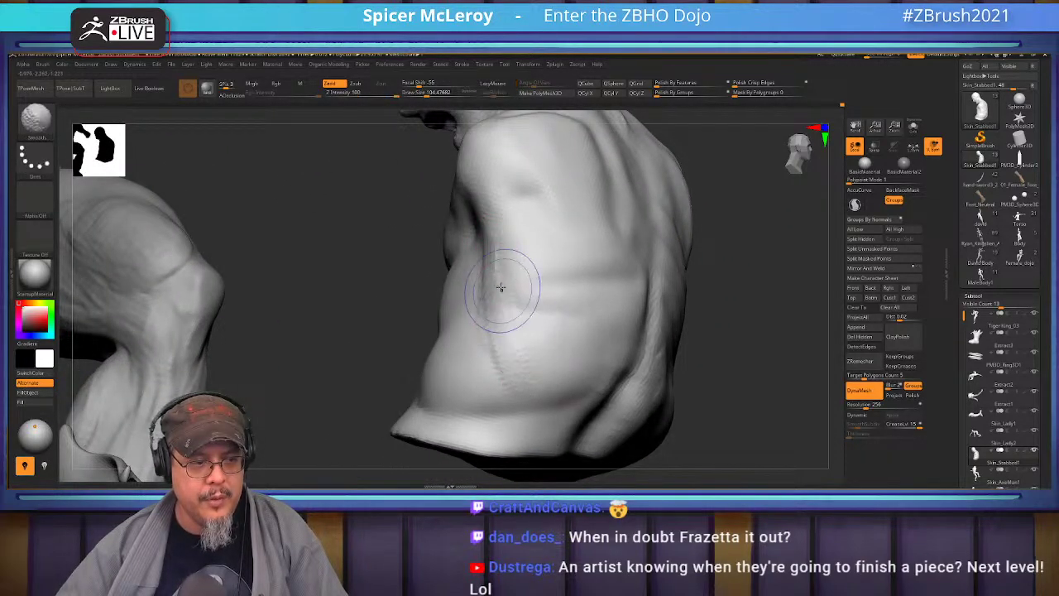
{"action": "right_click_drag", "start_coordinate": [515, 274], "coordinate": [454, 276]}
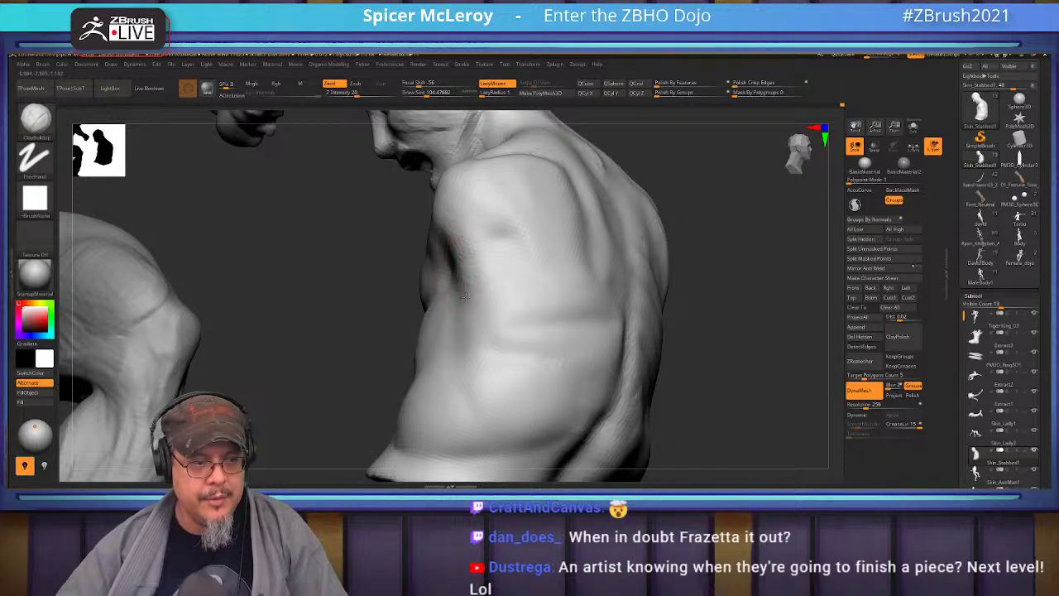
{"action": "left_click_drag", "start_coordinate": [491, 354], "coordinate": [475, 307], "text": "shift"}
{"action": "mouse_move", "coordinate": [520, 310]}
{"action": "right_mouse_down"}
{"action": "mouse_move", "coordinate": [433, 310]}
{"action": "mouse_move", "coordinate": [503, 314]}
{"action": "mouse_move", "coordinate": [430, 300]}
{"action": "right_mouse_up"}
{"action": "mouse_move", "coordinate": [524, 277]}
{"action": "right_mouse_down", "text": "ctrl"}
{"action": "mouse_move", "coordinate": [489, 321]}
{"action": "mouse_move", "coordinate": [516, 316]}
{"action": "mouse_move", "coordinate": [511, 303]}
{"action": "mouse_move", "coordinate": [525, 300]}
{"action": "mouse_move", "coordinate": [517, 247]}
{"action": "right_mouse_up", "text": "ctrl"}
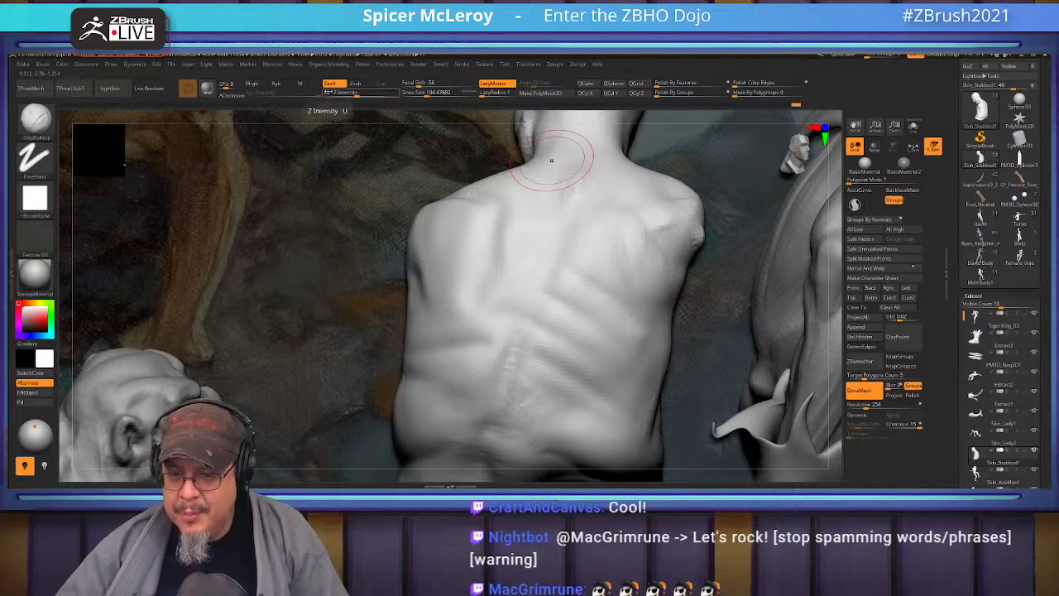
- Switch to Chrome, look through the mentorship and on-demand courses on the XMD Academy home page, and return to ZBrush
{"action": "key", "text": "alt+Tab"}
{"action": "key", "text": "alt+Tab"}
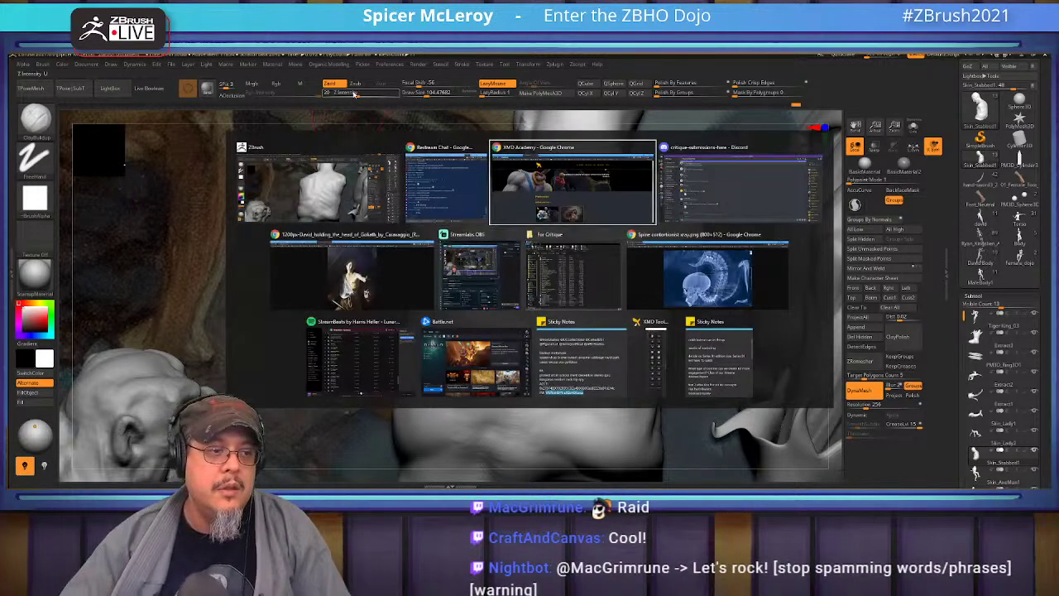
{"action": "scroll", "coordinate": [523, 373], "scroll_direction": "down", "scroll_amount": 3}
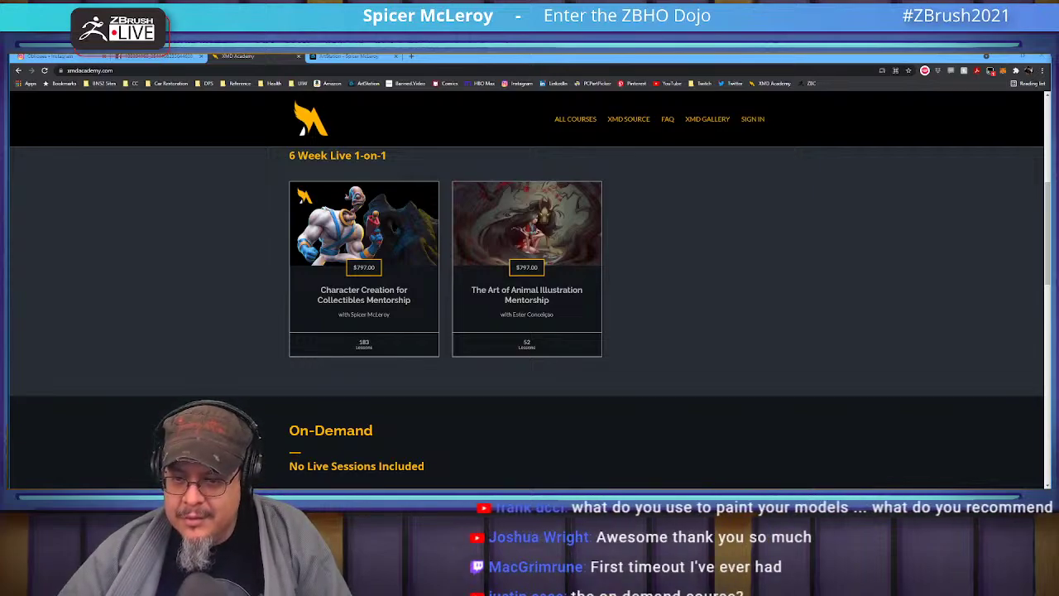
{"action": "scroll", "coordinate": [484, 314], "scroll_direction": "down", "scroll_amount": 3}
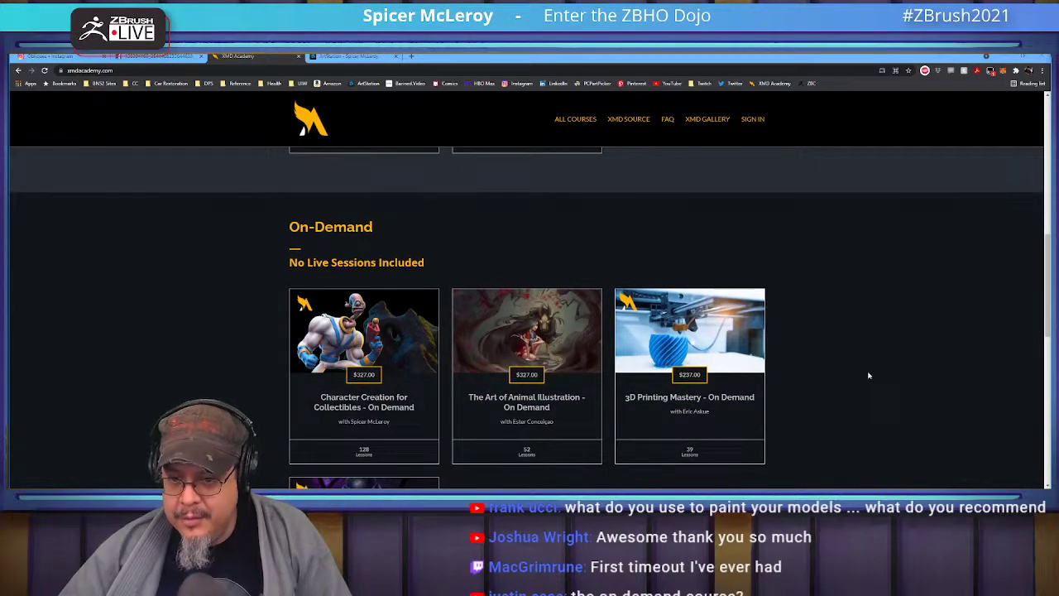
{"action": "scroll", "coordinate": [837, 396], "scroll_direction": "up", "scroll_amount": 2}
{"action": "scroll", "coordinate": [837, 396], "scroll_direction": "up", "scroll_amount": 2}
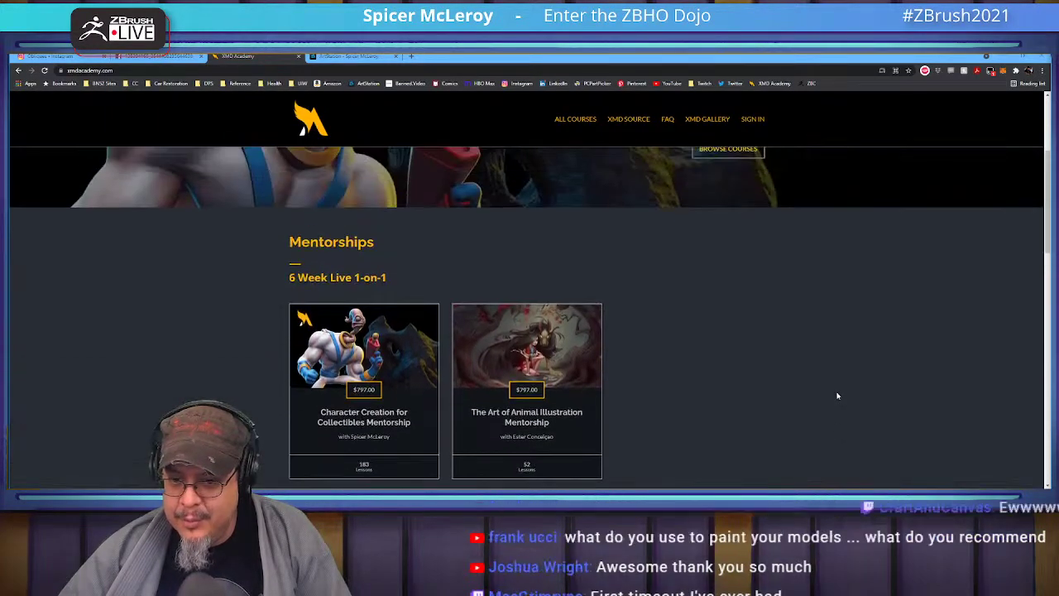
{"action": "scroll", "coordinate": [837, 396], "scroll_direction": "up", "scroll_amount": 2}
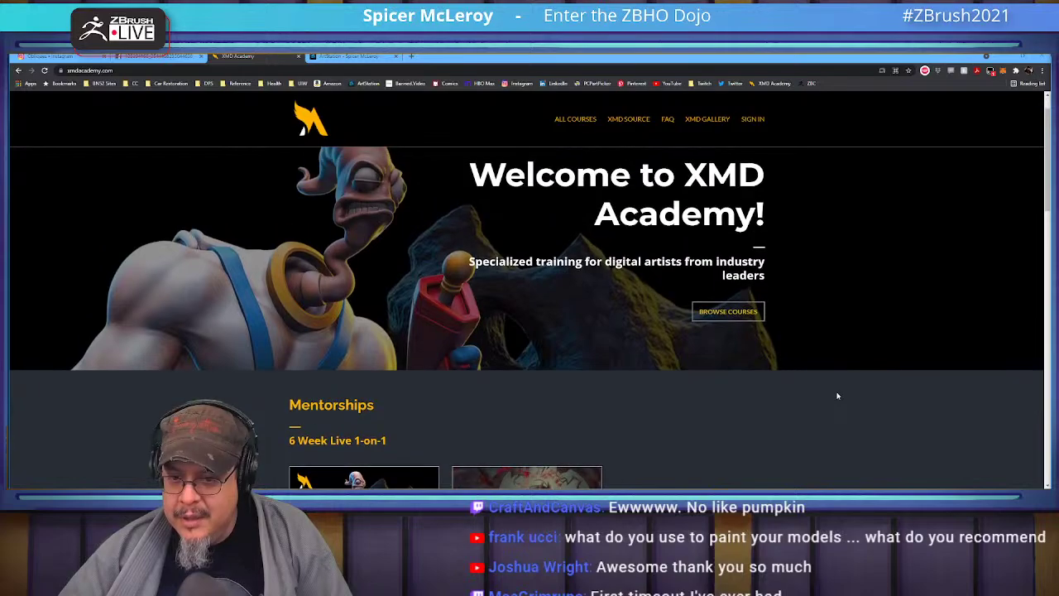
{"action": "scroll", "coordinate": [835, 395], "scroll_direction": "up", "scroll_amount": 1}
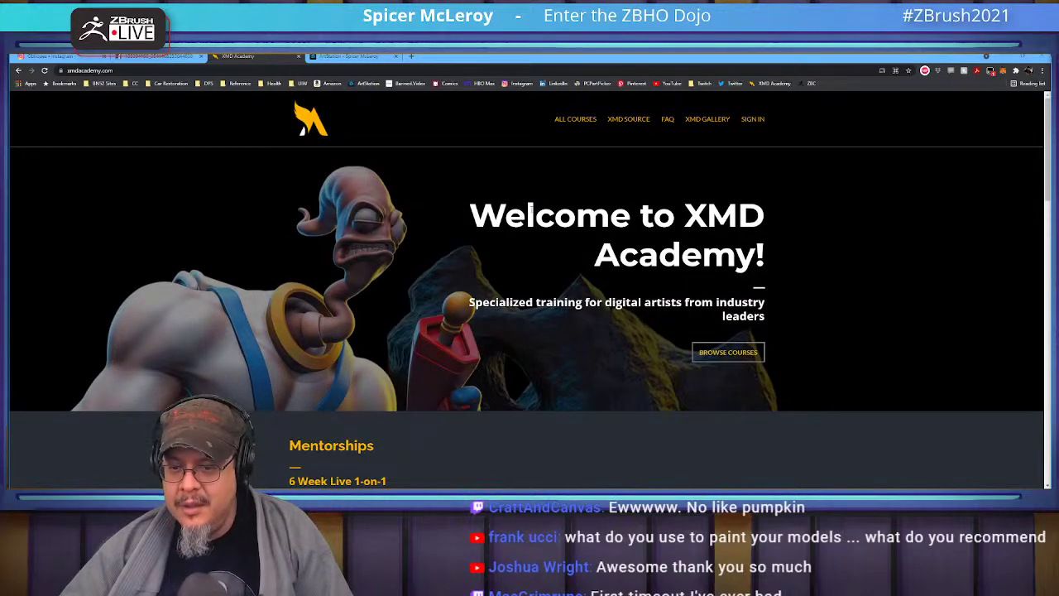
{"action": "left_click", "coordinate": [1009, 55]}
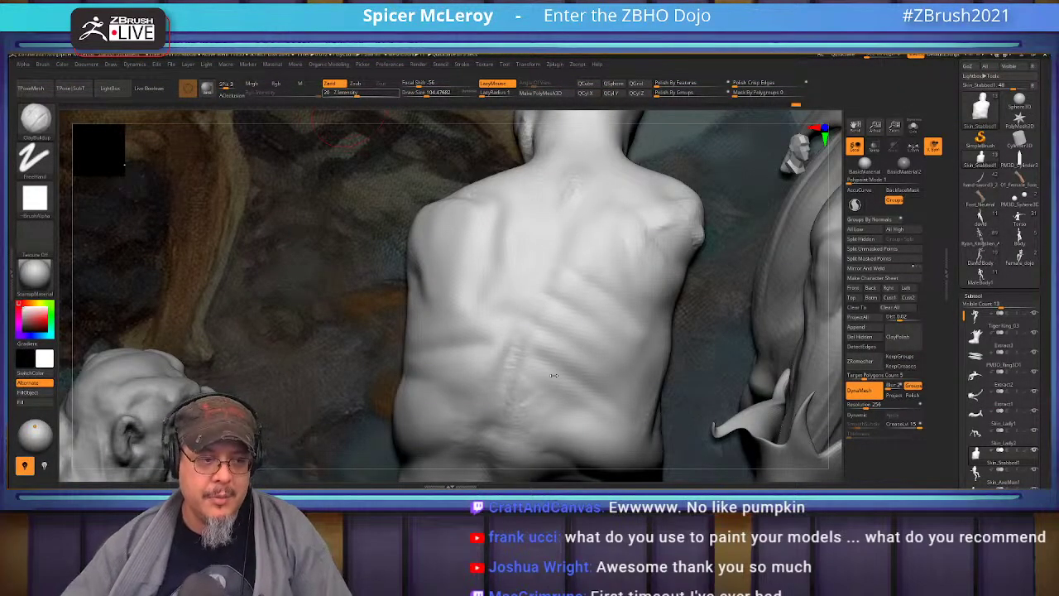
- Build up the vertebra bump at the base of the neck with ClayBuildup at a draw size of about 80 and smooth it
{"action": "mouse_move", "coordinate": [558, 273]}
{"action": "right_mouse_down"}
{"action": "mouse_move", "coordinate": [535, 256]}
{"action": "mouse_move", "coordinate": [551, 309]}
{"action": "mouse_move", "coordinate": [440, 307]}
{"action": "mouse_move", "coordinate": [516, 310]}
{"action": "mouse_move", "coordinate": [502, 338]}
{"action": "mouse_move", "coordinate": [520, 315]}
{"action": "mouse_move", "coordinate": [504, 314]}
{"action": "right_mouse_up"}
{"action": "key", "text": "s"}
{"action": "left_click", "coordinate": [504, 316]}
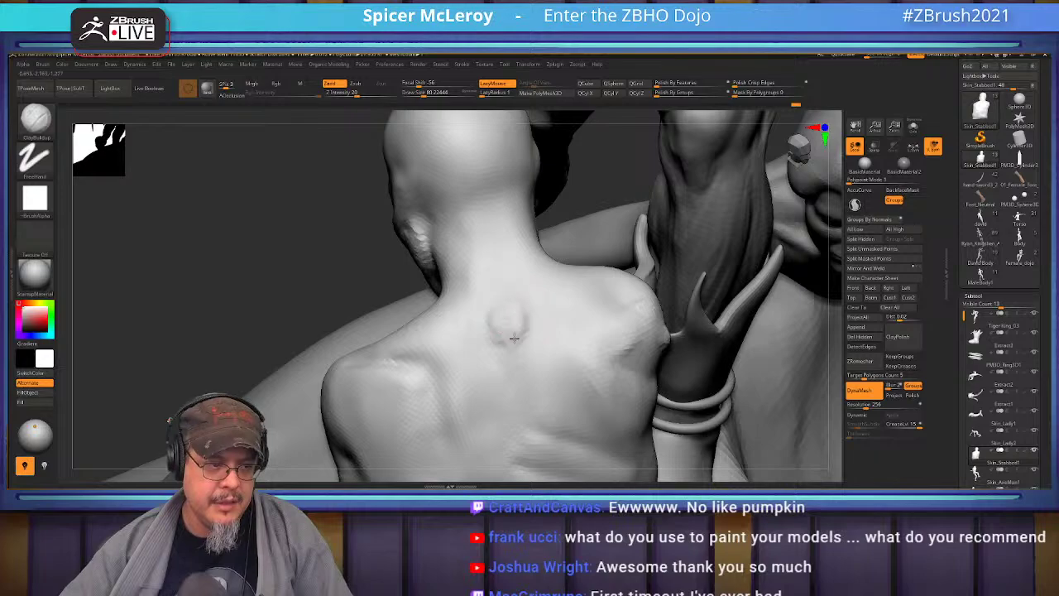
{"action": "key", "text": "shift"}
{"action": "right_click_drag", "start_coordinate": [506, 314], "coordinate": [528, 342]}
- Add ClayBuildup strokes below the left shoulder blade and beside the spine, and smooth them into subtle rib forms
{"action": "right_click_drag", "start_coordinate": [540, 379], "coordinate": [504, 351]}
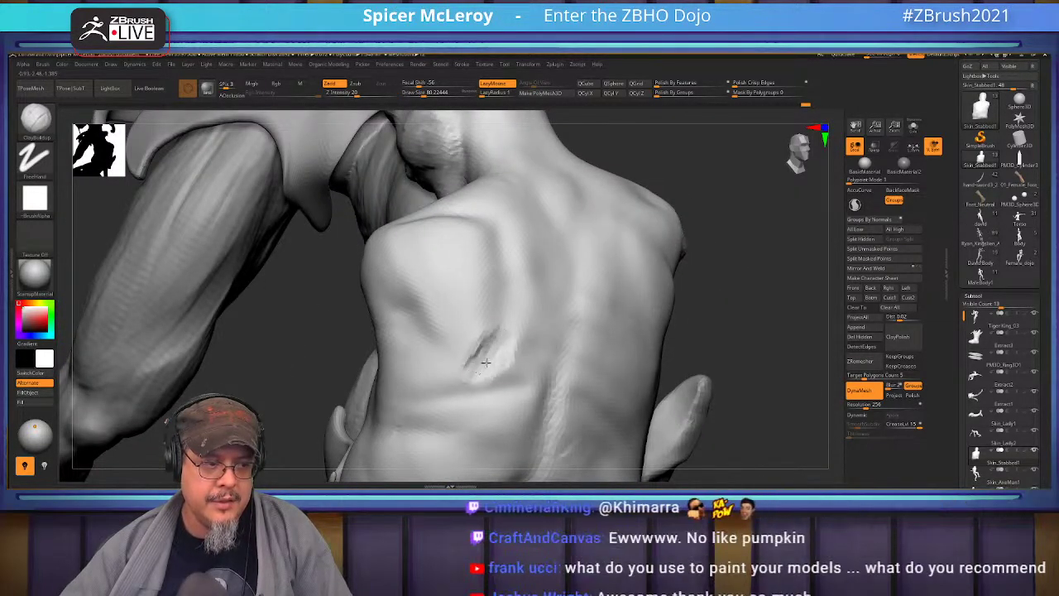
{"action": "key", "text": "shift"}
{"action": "mouse_move", "coordinate": [517, 350]}
{"action": "right_mouse_down"}
{"action": "mouse_move", "coordinate": [524, 256]}
{"action": "mouse_move", "coordinate": [542, 306]}
{"action": "right_mouse_up"}
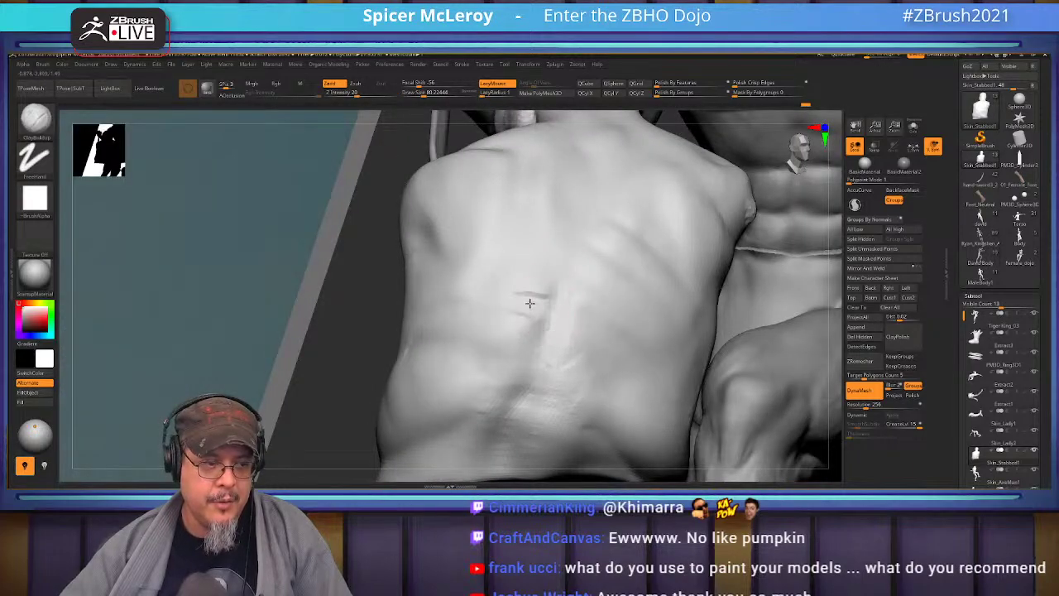
{"action": "left_click_drag", "start_coordinate": [437, 315], "coordinate": [531, 284], "text": "shift"}
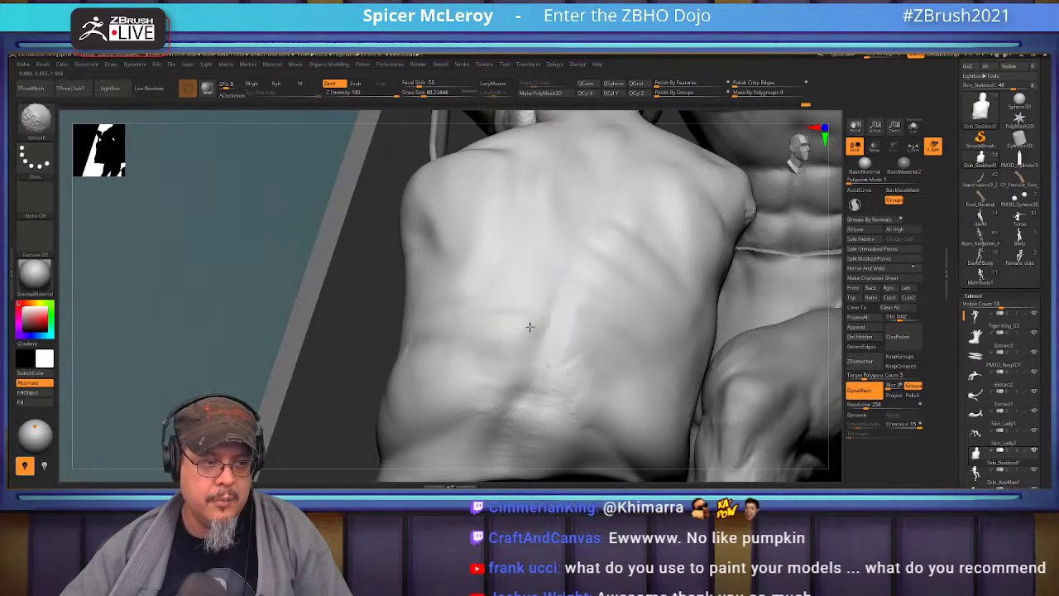
{"action": "left_click_drag", "start_coordinate": [534, 327], "coordinate": [534, 333], "text": "shift"}
{"action": "right_click_drag", "start_coordinate": [530, 323], "coordinate": [424, 346]}
{"action": "left_click_drag", "start_coordinate": [424, 346], "coordinate": [458, 341], "text": "shift"}
{"action": "mouse_move", "coordinate": [437, 359]}
{"action": "right_mouse_down"}
{"action": "mouse_move", "coordinate": [514, 339]}
{"action": "mouse_move", "coordinate": [505, 342]}
{"action": "right_mouse_up"}
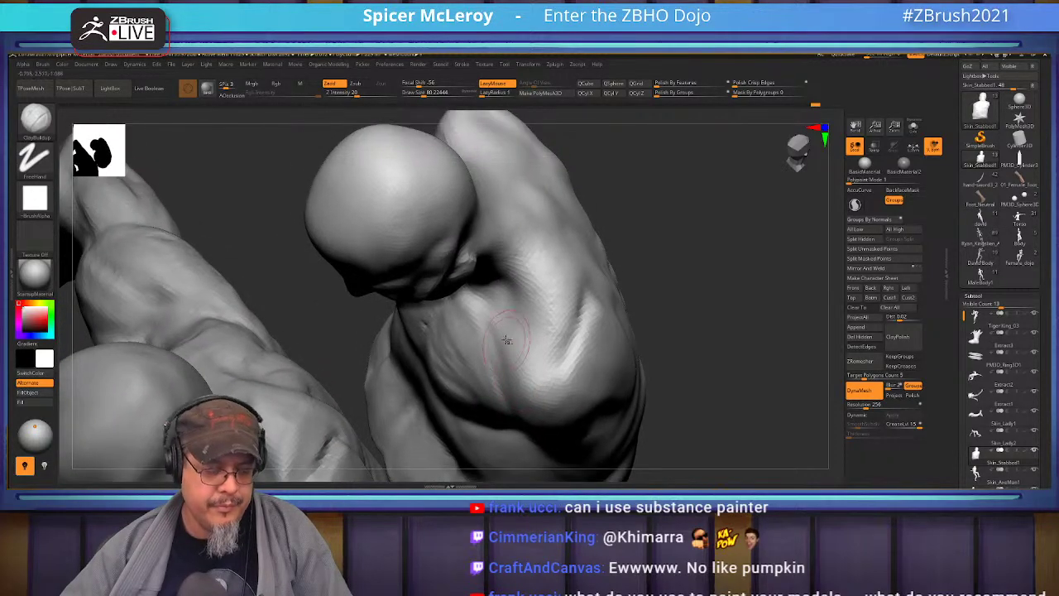
- Adjust the top of the left shoulder with the Move brush at a draw size of about 163
{"action": "key", "text": "b"}
{"action": "key", "text": "m"}
{"action": "key", "text": "v"}
{"action": "key", "text": "s"}
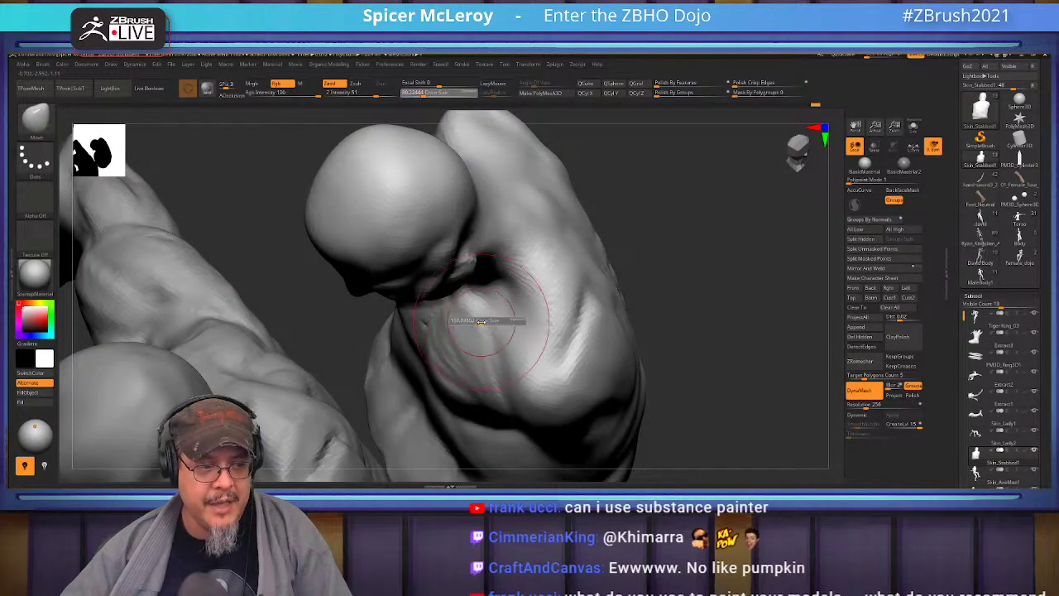
{"action": "left_click_drag", "start_coordinate": [481, 322], "coordinate": [481, 323]}
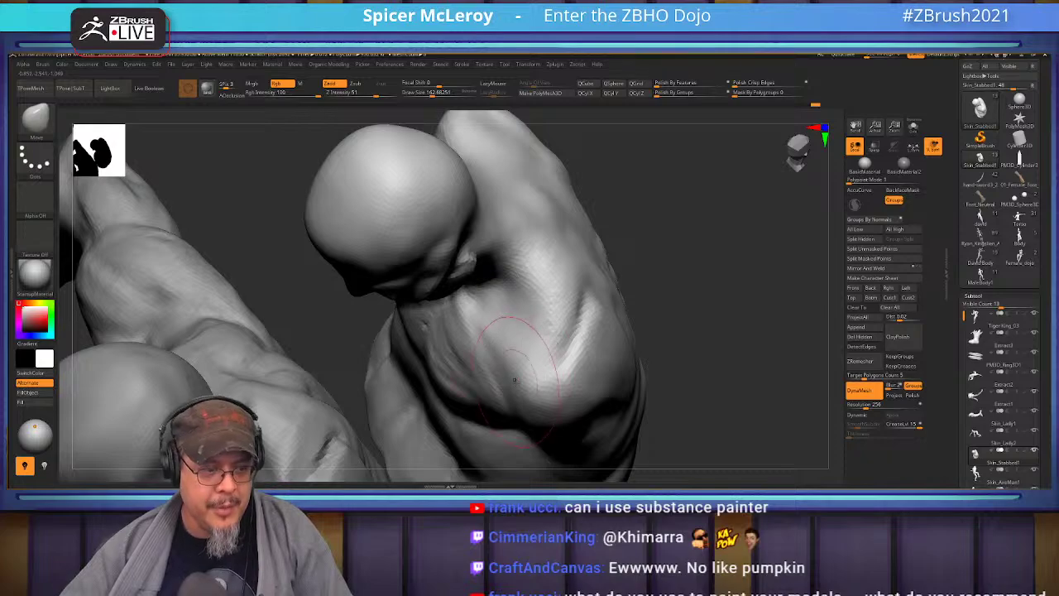
{"action": "mouse_move", "coordinate": [515, 380]}
{"action": "right_mouse_down"}
{"action": "mouse_move", "coordinate": [669, 326]}
{"action": "mouse_move", "coordinate": [706, 361]}
{"action": "mouse_move", "coordinate": [689, 345]}
{"action": "mouse_move", "coordinate": [741, 367]}
{"action": "right_mouse_up"}
{"action": "mouse_move", "coordinate": [538, 347]}
{"action": "right_mouse_down"}
{"action": "mouse_move", "coordinate": [501, 273]}
{"action": "mouse_move", "coordinate": [459, 305]}
{"action": "right_mouse_up"}
- Build up the rounded mass of the right shoulder with ClayBuildup strokes and smooth it
{"action": "key", "text": "b"}
{"action": "key", "text": "c"}
{"action": "key", "text": "b"}
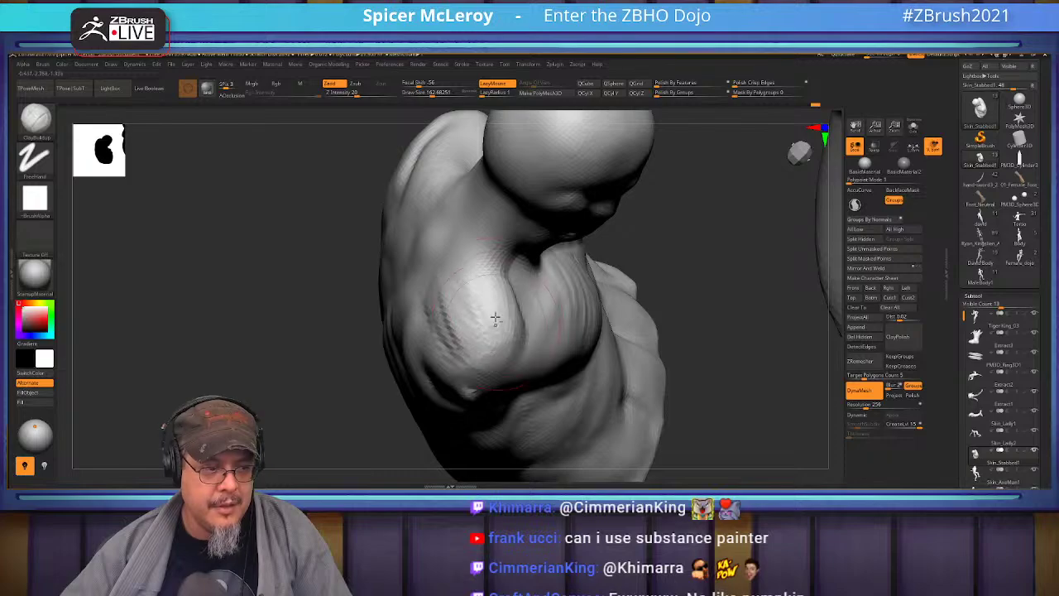
{"action": "key", "text": "shift"}
{"action": "mouse_move", "coordinate": [443, 293]}
{"action": "right_mouse_down"}
{"action": "mouse_move", "coordinate": [530, 302]}
{"action": "mouse_move", "coordinate": [503, 309]}
{"action": "mouse_move", "coordinate": [536, 339]}
{"action": "mouse_move", "coordinate": [507, 295]}
{"action": "mouse_move", "coordinate": [526, 331]}
{"action": "mouse_move", "coordinate": [567, 319]}
{"action": "right_mouse_up"}
{"action": "left_click_drag", "start_coordinate": [569, 326], "coordinate": [550, 306], "text": "shift"}
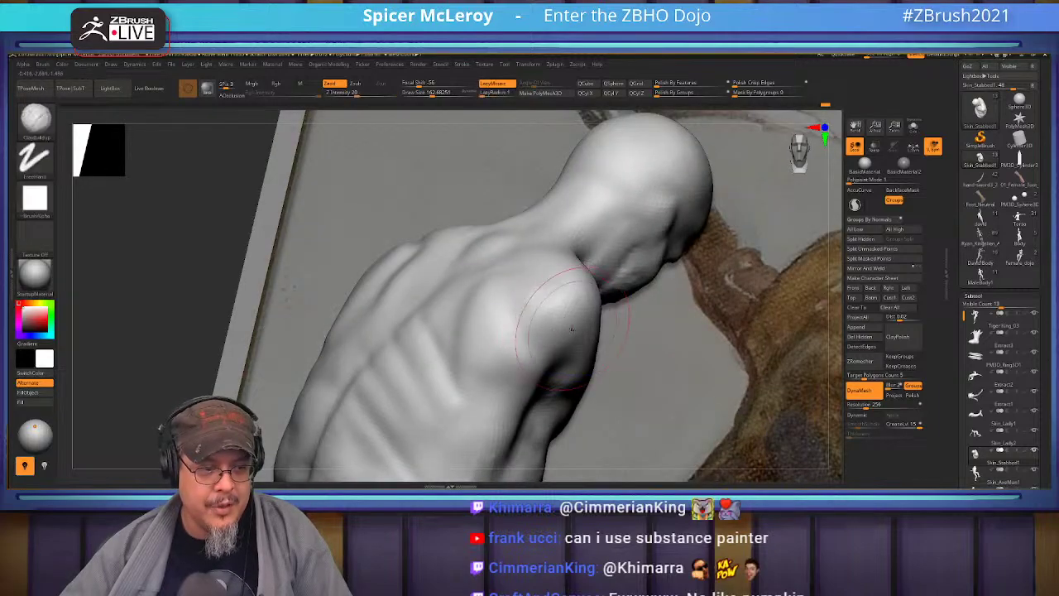
- Line the torso up with the reference painting and project the painting's colours onto it with the MatchMaker brush
{"action": "key", "text": "f"}
{"action": "mouse_move", "coordinate": [610, 329]}
{"action": "right_mouse_down", "text": "shift"}
{"action": "mouse_move", "coordinate": [588, 314]}
{"action": "mouse_move", "coordinate": [736, 384]}
{"action": "mouse_move", "coordinate": [675, 336]}
{"action": "right_mouse_up", "text": "shift"}
{"action": "right_click_drag", "start_coordinate": [554, 444], "coordinate": [566, 390], "text": "alt"}
{"action": "mouse_move", "coordinate": [455, 295]}
{"action": "right_mouse_down", "text": "alt"}
{"action": "mouse_move", "coordinate": [518, 363]}
{"action": "mouse_move", "coordinate": [490, 337]}
{"action": "mouse_move", "coordinate": [513, 333]}
{"action": "right_mouse_up", "text": "alt"}
{"action": "key", "text": "b"}
{"action": "key", "text": "m"}
{"action": "key", "text": "a"}
{"action": "left_click_drag", "start_coordinate": [501, 336], "coordinate": [635, 486]}
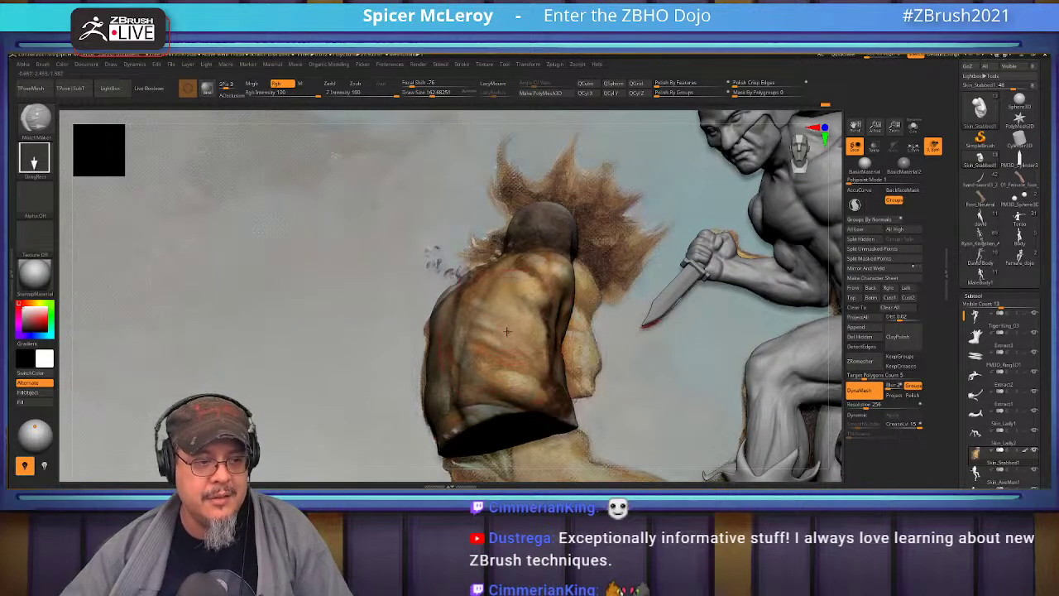
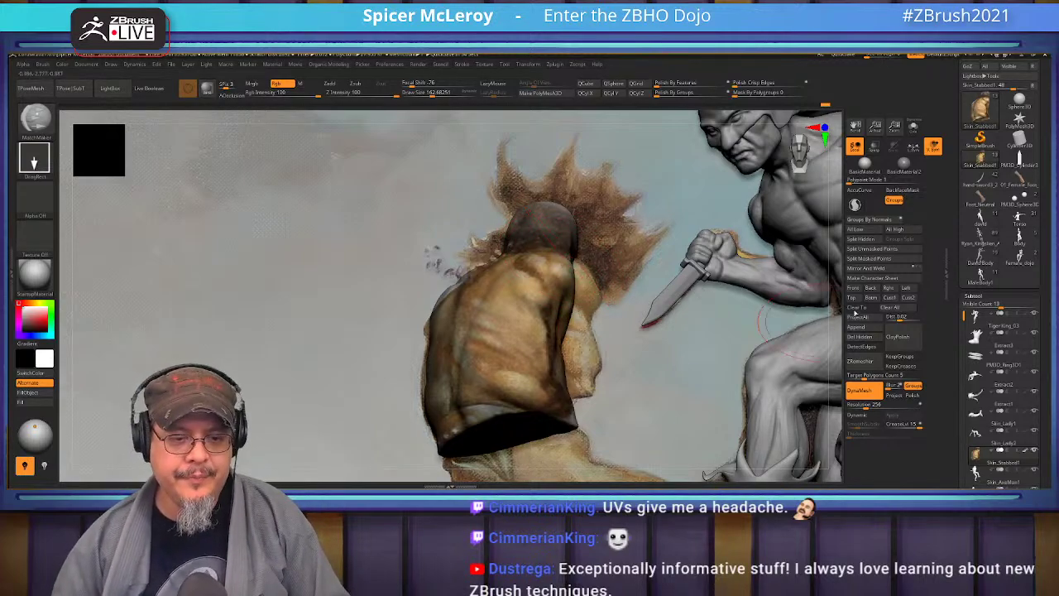
- Open the Polypaint settings of the stabbed man's skin mesh
{"action": "left_click", "coordinate": [974, 295]}
{"action": "left_click_drag", "start_coordinate": [1028, 472], "coordinate": [1029, 411]}
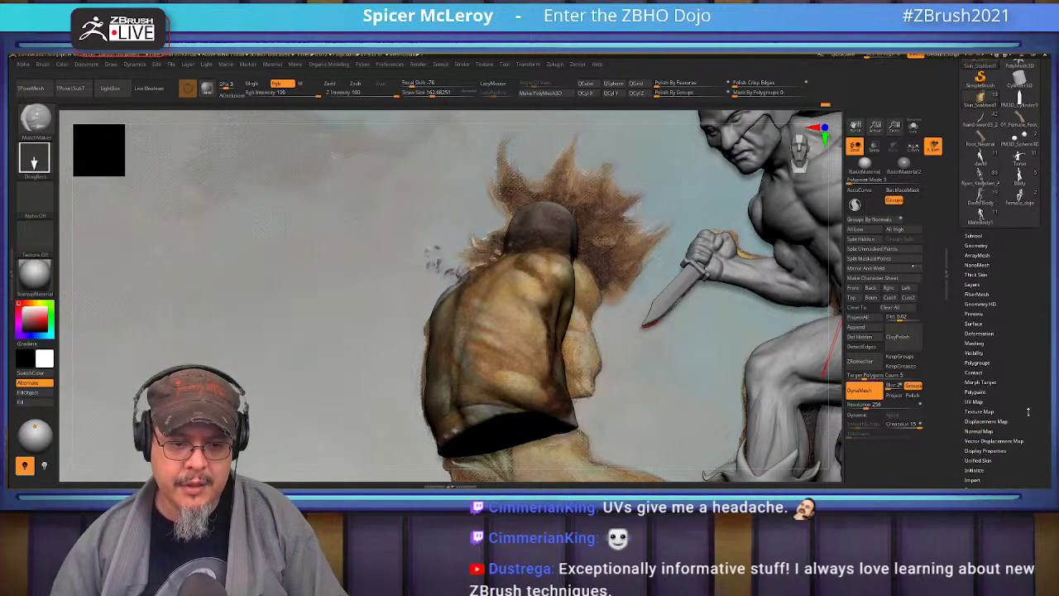
{"action": "scroll", "coordinate": [991, 381], "scroll_direction": "down", "scroll_amount": 1}
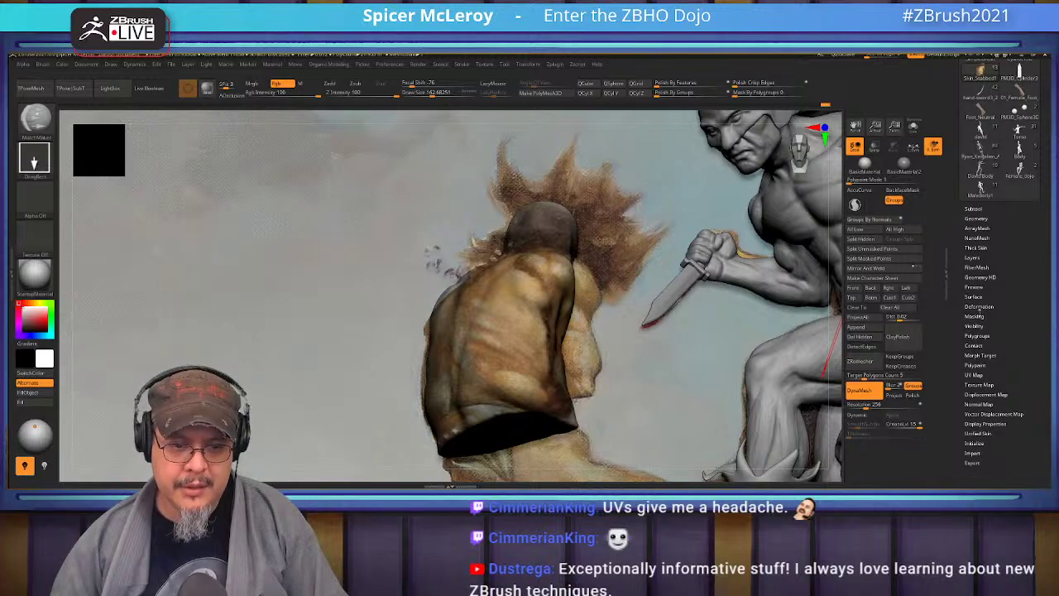
{"action": "left_click", "coordinate": [978, 364]}
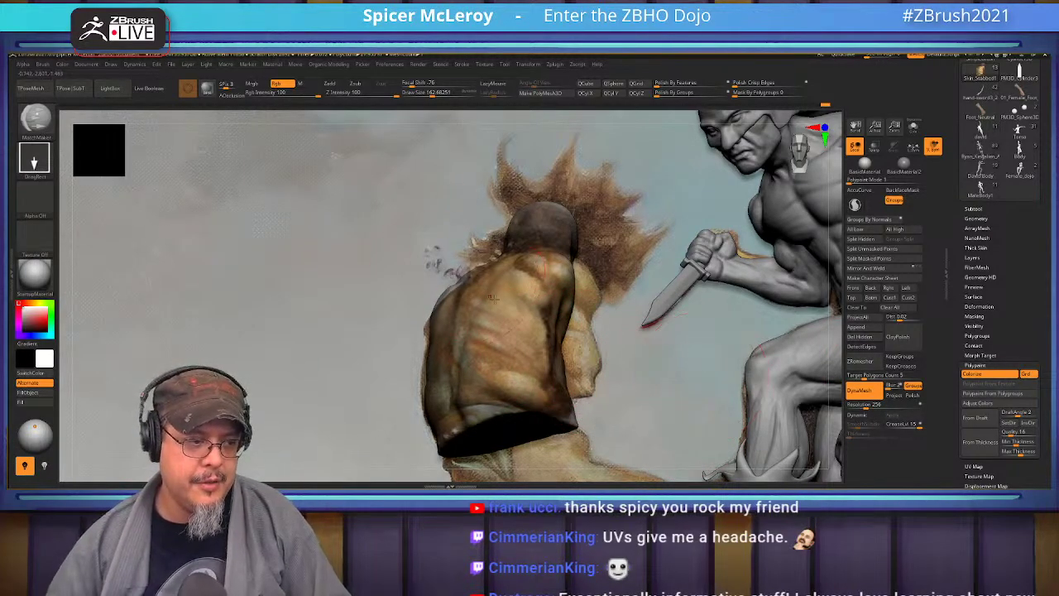
- Invert the mesh visibility to check the hidden parts, and show the stabbed man's whole body including arms and legs
{"action": "right_click_drag", "start_coordinate": [545, 254], "coordinate": [562, 352], "text": "alt"}
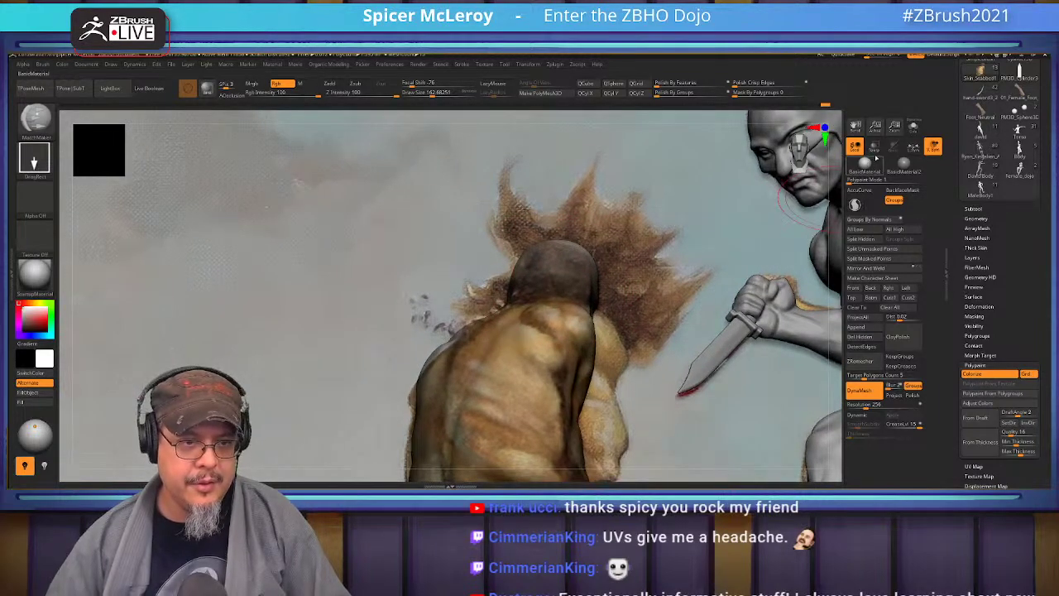
{"action": "left_click_drag", "start_coordinate": [700, 271], "coordinate": [697, 264], "text": "ctrl+shift"}
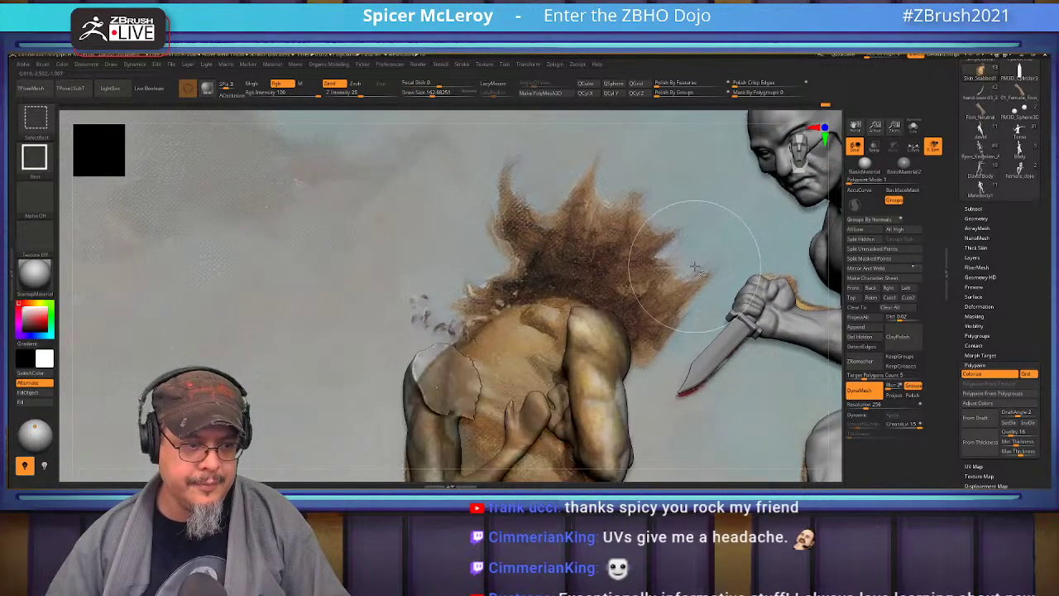
{"action": "right_click_drag", "start_coordinate": [690, 268], "coordinate": [436, 243], "text": "ctrl"}
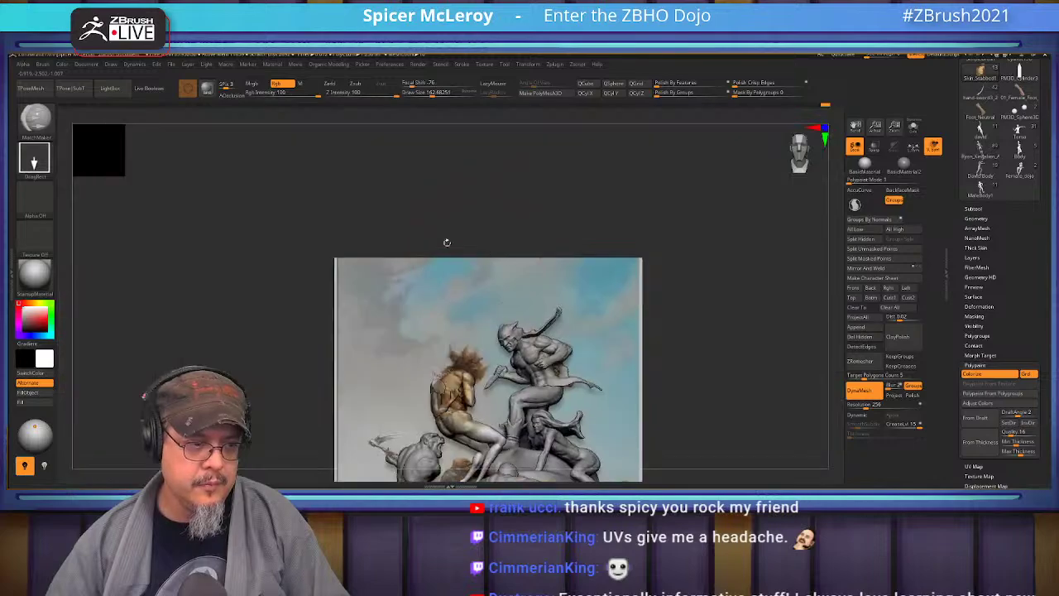
{"action": "left_click", "coordinate": [567, 210], "text": "ctrl+shift"}
- Reshape the waist crease and upper hip below the left elbow with the Move Topological brush
{"action": "mouse_move", "coordinate": [714, 280]}
{"action": "right_mouse_down", "text": "alt"}
{"action": "mouse_move", "coordinate": [728, 186]}
{"action": "mouse_move", "coordinate": [721, 236]}
{"action": "mouse_move", "coordinate": [752, 222]}
{"action": "mouse_move", "coordinate": [742, 249]}
{"action": "right_mouse_up", "text": "alt"}
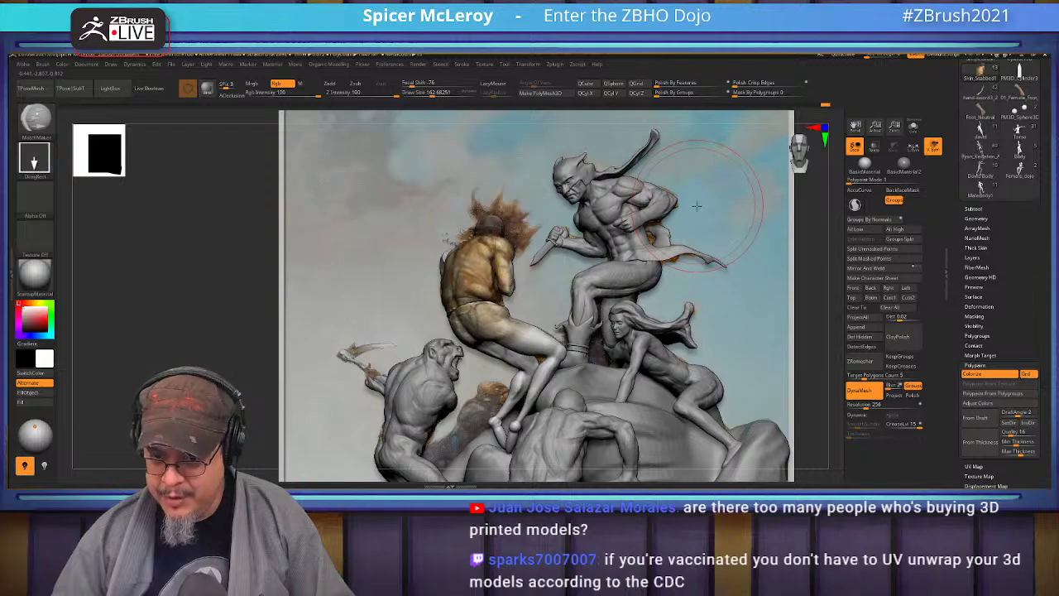
{"action": "mouse_move", "coordinate": [523, 269]}
{"action": "right_mouse_down", "text": "alt"}
{"action": "mouse_move", "coordinate": [563, 310]}
{"action": "mouse_move", "coordinate": [577, 306]}
{"action": "mouse_move", "coordinate": [572, 333]}
{"action": "mouse_move", "coordinate": [552, 337]}
{"action": "mouse_move", "coordinate": [565, 285]}
{"action": "mouse_move", "coordinate": [546, 339]}
{"action": "mouse_move", "coordinate": [586, 364]}
{"action": "right_mouse_up", "text": "alt"}
{"action": "mouse_move", "coordinate": [544, 288]}
{"action": "right_mouse_down", "text": "alt"}
{"action": "mouse_move", "coordinate": [577, 310]}
{"action": "mouse_move", "coordinate": [489, 313]}
{"action": "mouse_move", "coordinate": [474, 296]}
{"action": "mouse_move", "coordinate": [512, 309]}
{"action": "mouse_move", "coordinate": [578, 303]}
{"action": "mouse_move", "coordinate": [573, 339]}
{"action": "mouse_move", "coordinate": [524, 320]}
{"action": "right_mouse_up", "text": "alt"}
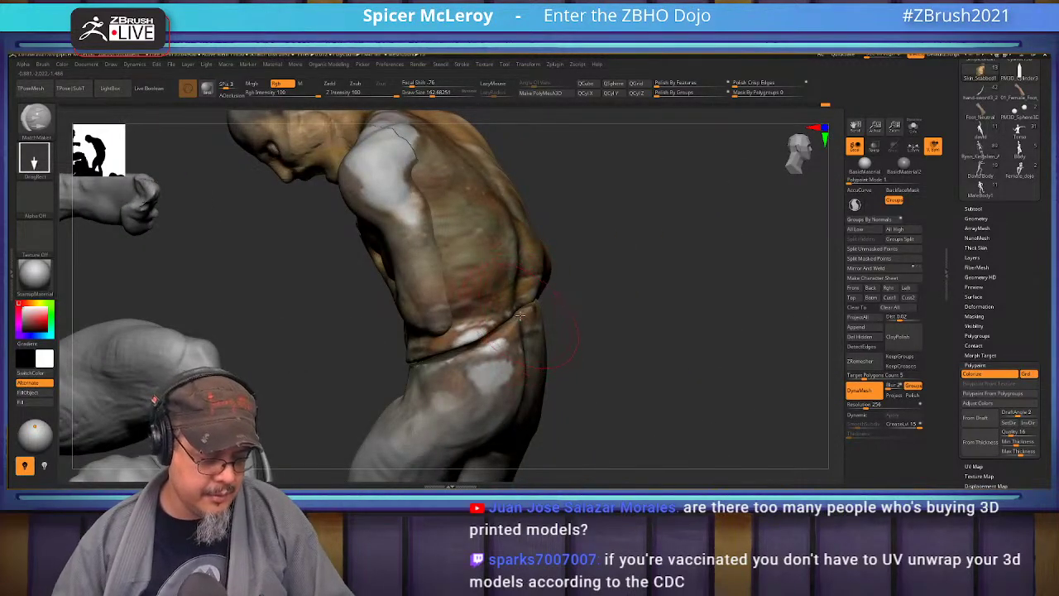
{"action": "key", "text": "b"}
{"action": "key", "text": "m"}
{"action": "key", "text": "t"}
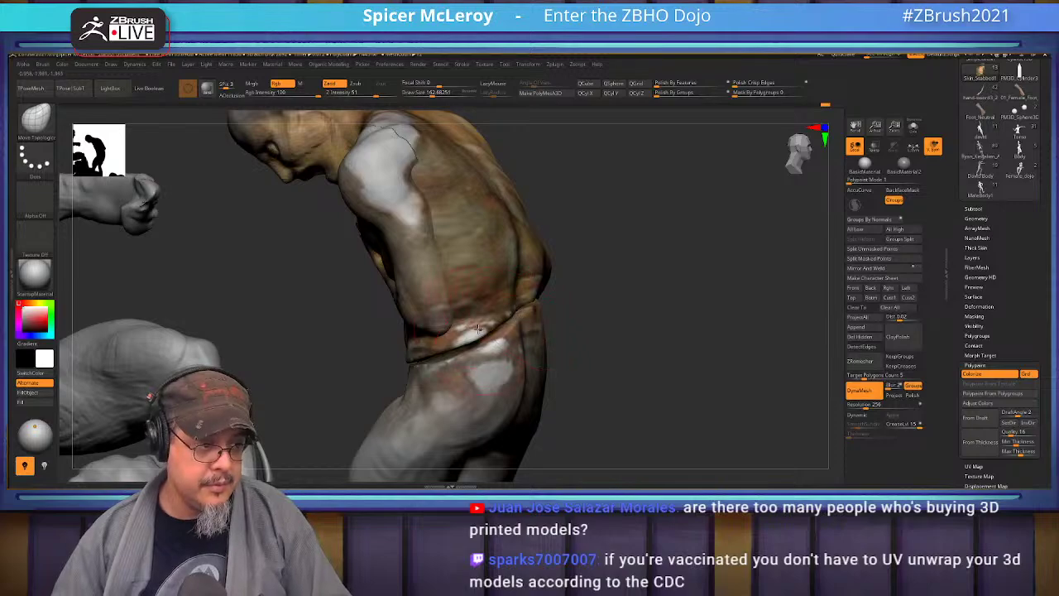
{"action": "left_click_drag", "start_coordinate": [495, 322], "coordinate": [500, 303]}
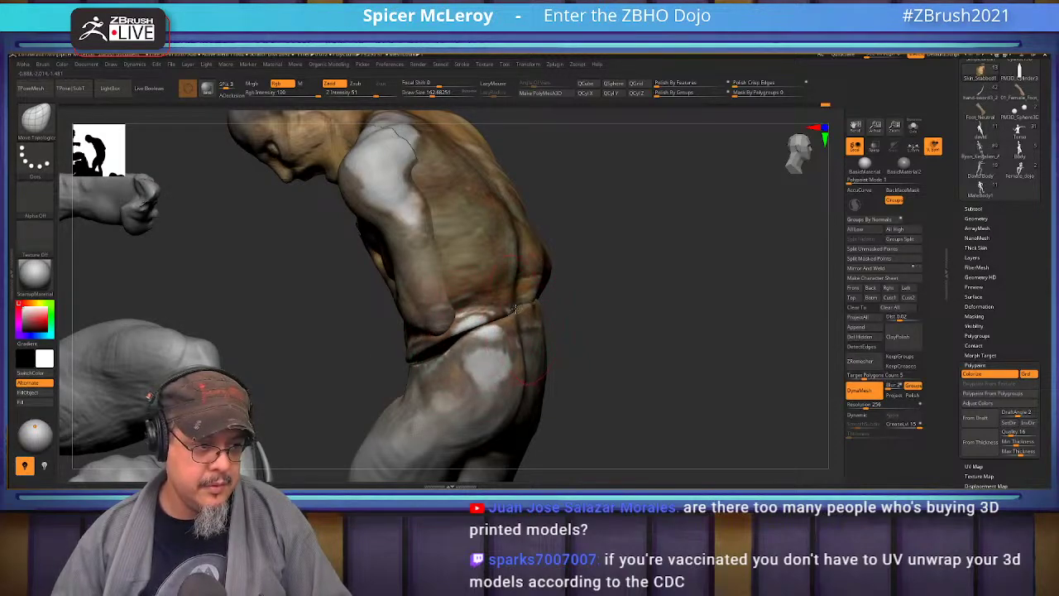
{"action": "mouse_move", "coordinate": [610, 289]}
{"action": "left_mouse_down"}
{"action": "mouse_move", "coordinate": [545, 316]}
{"action": "mouse_move", "coordinate": [668, 313]}
{"action": "mouse_move", "coordinate": [640, 306]}
{"action": "mouse_move", "coordinate": [658, 293]}
{"action": "left_mouse_up"}
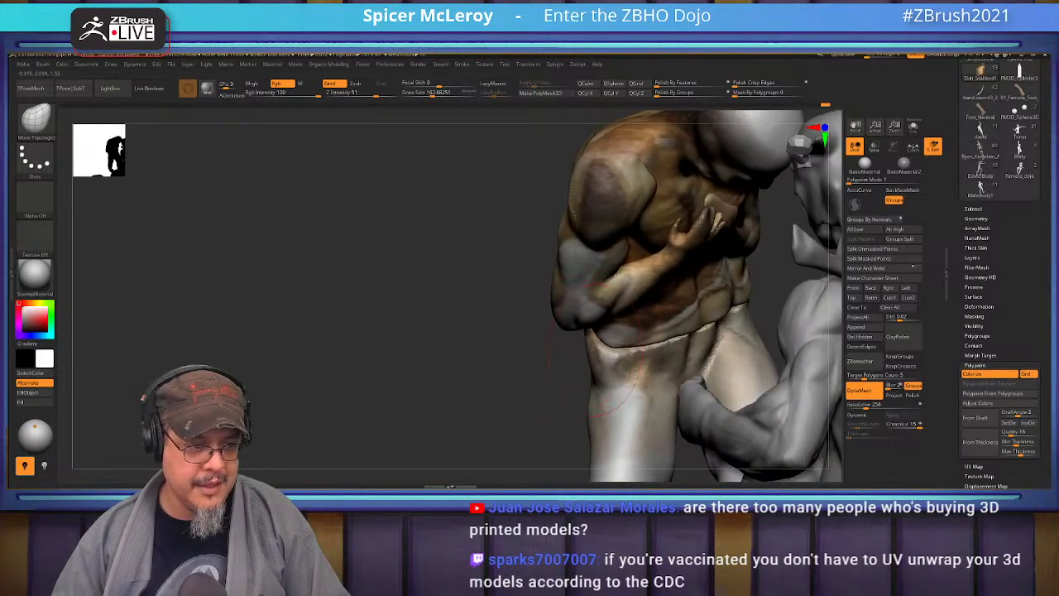
- Adjust the front of the waistline and pelvis with the Move Topological brush
{"action": "mouse_move", "coordinate": [621, 349]}
{"action": "left_mouse_down"}
{"action": "mouse_move", "coordinate": [646, 339]}
{"action": "mouse_move", "coordinate": [662, 351]}
{"action": "left_mouse_up"}
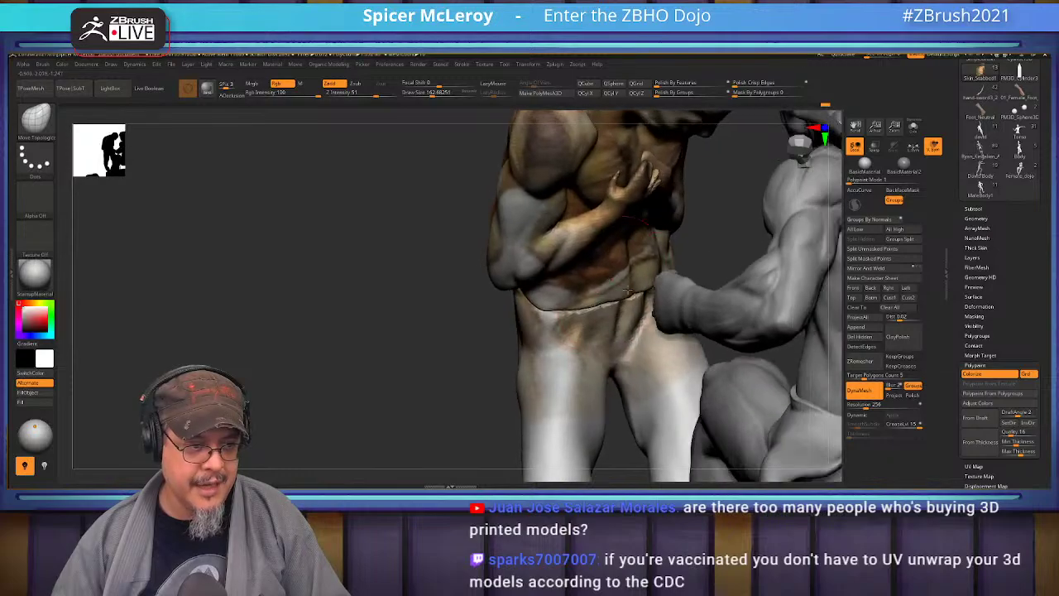
{"action": "mouse_move", "coordinate": [653, 306]}
{"action": "left_mouse_down"}
{"action": "mouse_move", "coordinate": [578, 326]}
{"action": "mouse_move", "coordinate": [544, 259]}
{"action": "mouse_move", "coordinate": [563, 267]}
{"action": "left_mouse_up"}
- Thicken the stabbed man's legs with the Inflat brush at a draw size of about 324, toggling the dynamic subdivision preview
{"action": "key", "text": "b"}
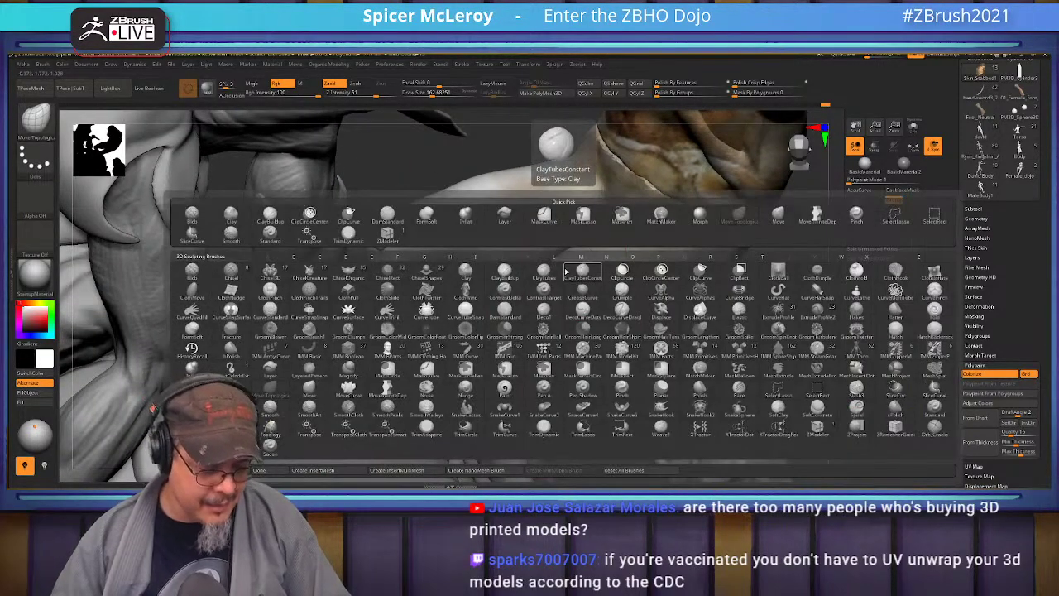
{"action": "key", "text": "i"}
{"action": "key", "text": "n"}
{"action": "key", "text": "d"}
{"action": "key", "text": "s"}
{"action": "left_click_drag", "start_coordinate": [525, 321], "coordinate": [538, 316]}
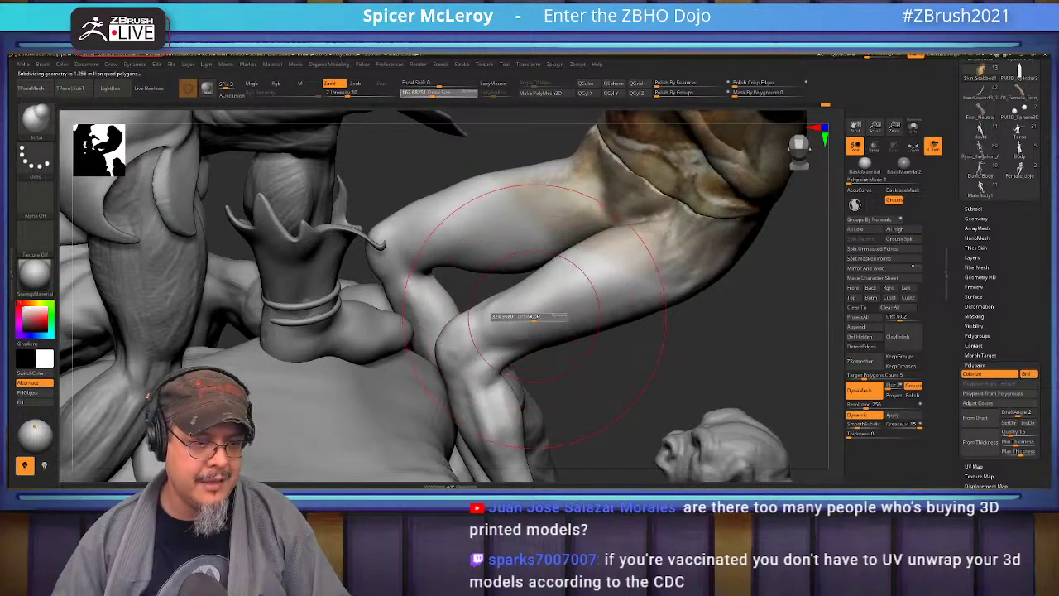
{"action": "key", "text": "shift+d"}
{"action": "mouse_move", "coordinate": [488, 339]}
{"action": "left_mouse_down"}
{"action": "mouse_move", "coordinate": [447, 329]}
{"action": "mouse_move", "coordinate": [459, 323]}
{"action": "mouse_move", "coordinate": [494, 364]}
{"action": "left_mouse_up"}
{"action": "mouse_move", "coordinate": [477, 358]}
{"action": "right_mouse_down"}
{"action": "mouse_move", "coordinate": [430, 340]}
{"action": "mouse_move", "coordinate": [466, 317]}
{"action": "mouse_move", "coordinate": [515, 399]}
{"action": "mouse_move", "coordinate": [438, 343]}
{"action": "mouse_move", "coordinate": [430, 320]}
{"action": "mouse_move", "coordinate": [425, 329]}
{"action": "right_mouse_up"}
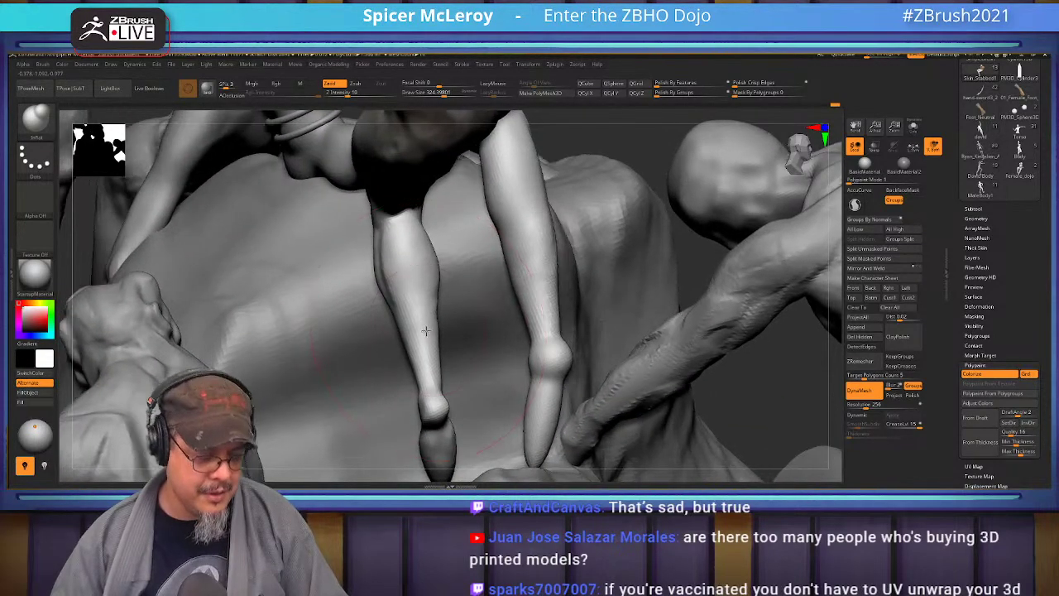
- Reshape the bare lower legs with the Move brush, checking their form from several angles
{"action": "key", "text": "space"}
{"action": "left_click_drag", "start_coordinate": [420, 322], "coordinate": [415, 315]}
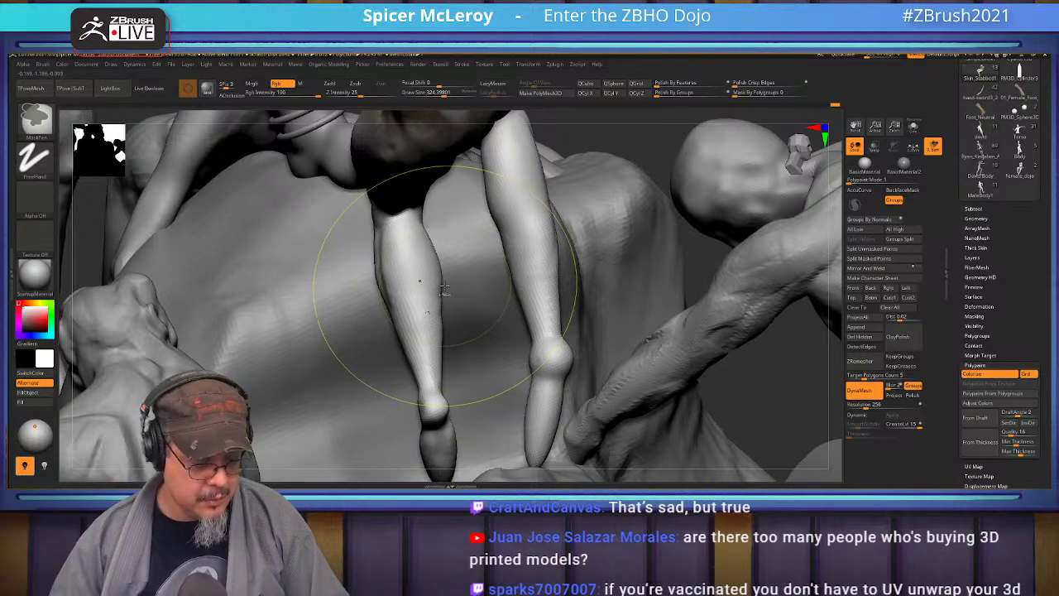
{"action": "key", "text": "b"}
{"action": "key", "text": "m"}
{"action": "key", "text": "v"}
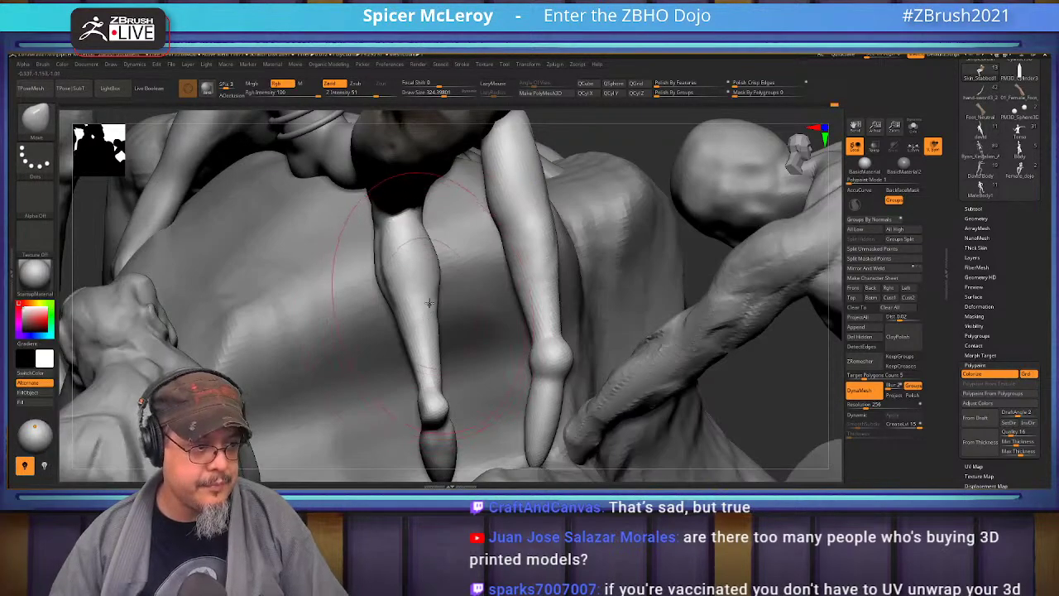
{"action": "right_click_drag", "start_coordinate": [456, 269], "coordinate": [489, 386]}
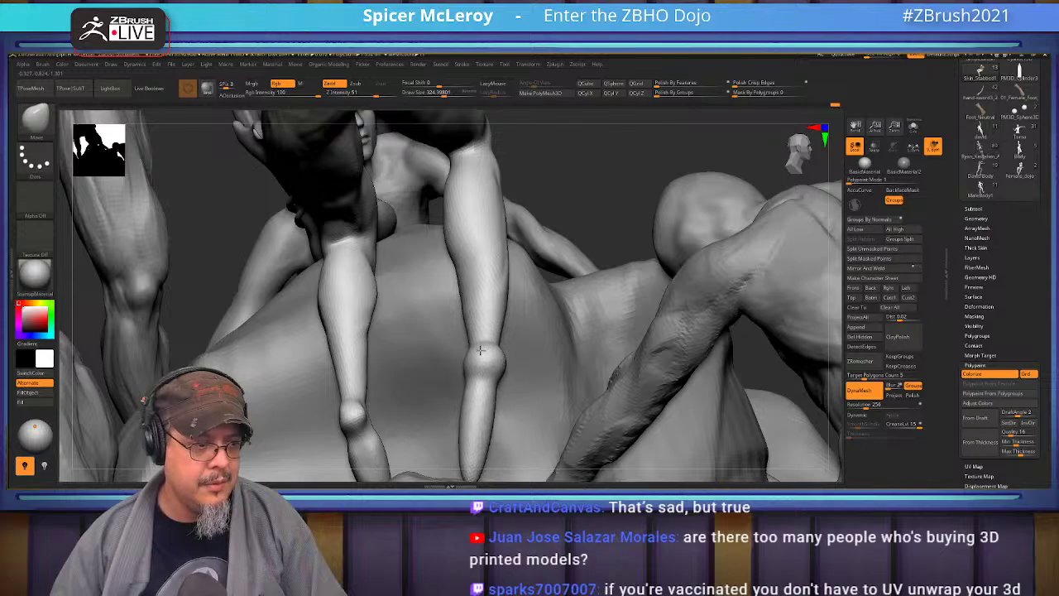
{"action": "mouse_move", "coordinate": [488, 347]}
{"action": "right_mouse_down"}
{"action": "mouse_move", "coordinate": [510, 271]}
{"action": "mouse_move", "coordinate": [536, 257]}
{"action": "mouse_move", "coordinate": [539, 332]}
{"action": "mouse_move", "coordinate": [464, 289]}
{"action": "right_mouse_up"}
- Refine the thigh and knee contours against the reference painting with the Move brush at a draw size of about 116
{"action": "key", "text": "s"}
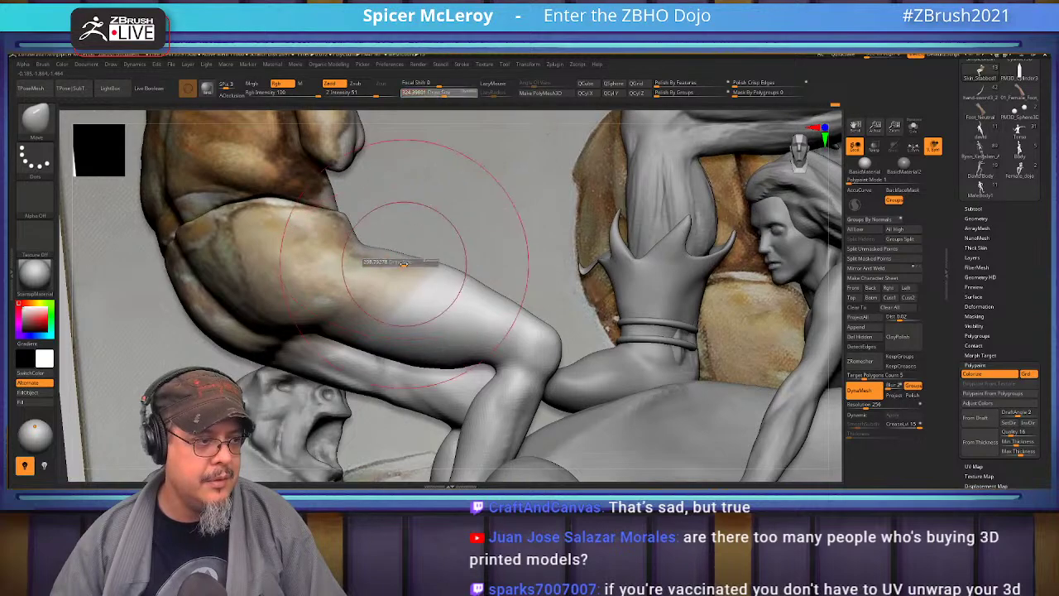
{"action": "left_click", "coordinate": [397, 263]}
{"action": "mouse_move", "coordinate": [442, 272]}
{"action": "left_mouse_down", "text": "shift"}
{"action": "mouse_move", "coordinate": [413, 289]}
{"action": "mouse_move", "coordinate": [426, 278]}
{"action": "left_mouse_up", "text": "shift"}
{"action": "mouse_move", "coordinate": [351, 306]}
{"action": "right_mouse_down", "text": "alt"}
{"action": "mouse_move", "coordinate": [534, 255]}
{"action": "mouse_move", "coordinate": [438, 284]}
{"action": "mouse_move", "coordinate": [413, 364]}
{"action": "mouse_move", "coordinate": [432, 411]}
{"action": "mouse_move", "coordinate": [413, 338]}
{"action": "mouse_move", "coordinate": [576, 299]}
{"action": "mouse_move", "coordinate": [569, 264]}
{"action": "mouse_move", "coordinate": [586, 273]}
{"action": "mouse_move", "coordinate": [570, 270]}
{"action": "mouse_move", "coordinate": [551, 312]}
{"action": "right_mouse_up", "text": "alt"}
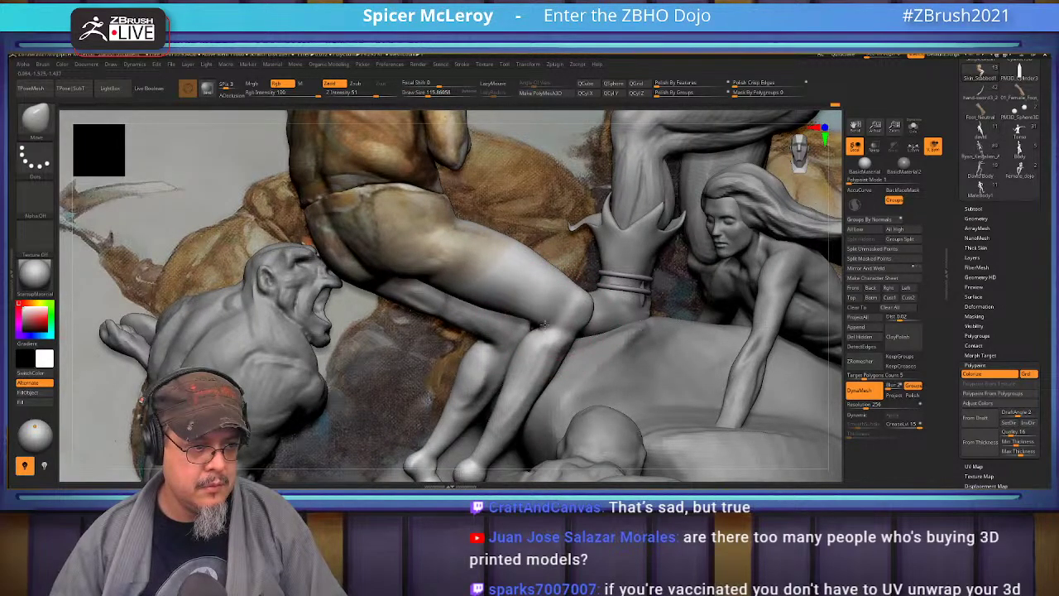
{"action": "key", "text": "shift"}
{"action": "mouse_move", "coordinate": [542, 361]}
{"action": "right_mouse_down"}
{"action": "mouse_move", "coordinate": [488, 339]}
{"action": "mouse_move", "coordinate": [501, 375]}
{"action": "mouse_move", "coordinate": [529, 321]}
{"action": "right_mouse_up"}
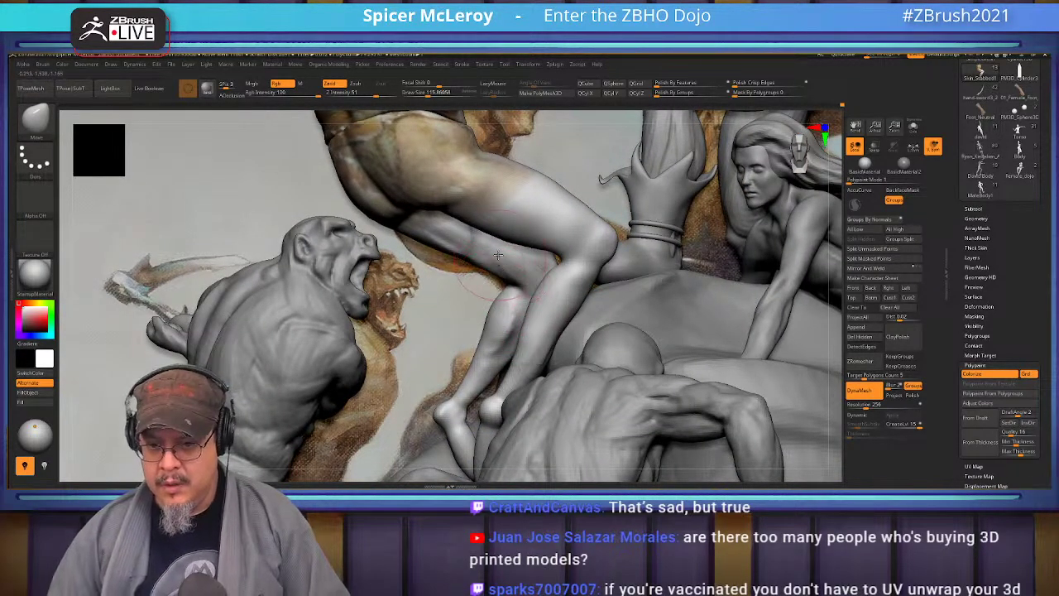
- Build up the muscle volume along the near thigh with the ClayBuildup brush and smooth the strokes
{"action": "mouse_move", "coordinate": [499, 254]}
{"action": "right_mouse_down"}
{"action": "mouse_move", "coordinate": [539, 291]}
{"action": "mouse_move", "coordinate": [571, 281]}
{"action": "right_mouse_up"}
{"action": "right_click_drag", "start_coordinate": [530, 248], "coordinate": [538, 323], "text": "alt"}
{"action": "mouse_move", "coordinate": [538, 281]}
{"action": "right_mouse_down", "text": "ctrl"}
{"action": "mouse_move", "coordinate": [546, 323]}
{"action": "mouse_move", "coordinate": [533, 302]}
{"action": "mouse_move", "coordinate": [507, 319]}
{"action": "right_mouse_up", "text": "ctrl"}
{"action": "key", "text": "b"}
{"action": "key", "text": "c"}
{"action": "key", "text": "b"}
{"action": "mouse_move", "coordinate": [455, 311]}
{"action": "left_mouse_down"}
{"action": "mouse_move", "coordinate": [520, 342]}
{"action": "mouse_move", "coordinate": [602, 359]}
{"action": "mouse_move", "coordinate": [617, 350]}
{"action": "mouse_move", "coordinate": [591, 322]}
{"action": "mouse_move", "coordinate": [472, 261]}
{"action": "mouse_move", "coordinate": [484, 323]}
{"action": "mouse_move", "coordinate": [612, 349]}
{"action": "mouse_move", "coordinate": [588, 329]}
{"action": "mouse_move", "coordinate": [545, 353]}
{"action": "mouse_move", "coordinate": [522, 281]}
{"action": "mouse_move", "coordinate": [448, 305]}
{"action": "left_mouse_up"}
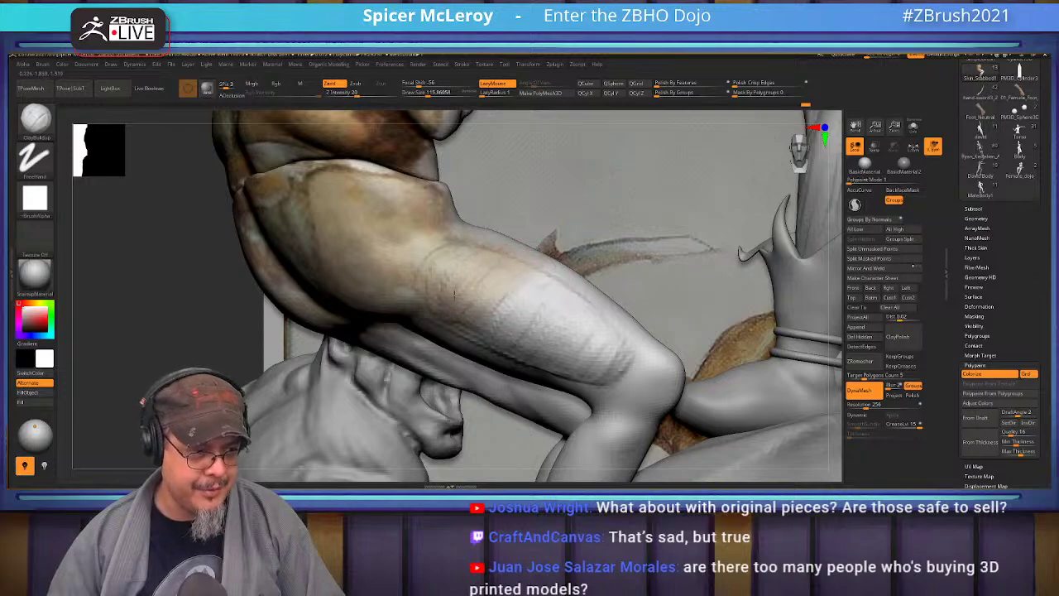
{"action": "mouse_move", "coordinate": [414, 263]}
{"action": "left_mouse_down"}
{"action": "mouse_move", "coordinate": [457, 318]}
{"action": "mouse_move", "coordinate": [515, 337]}
{"action": "mouse_move", "coordinate": [472, 306]}
{"action": "mouse_move", "coordinate": [515, 274]}
{"action": "mouse_move", "coordinate": [493, 247]}
{"action": "mouse_move", "coordinate": [541, 281]}
{"action": "mouse_move", "coordinate": [440, 261]}
{"action": "mouse_move", "coordinate": [480, 306]}
{"action": "mouse_move", "coordinate": [534, 341]}
{"action": "mouse_move", "coordinate": [598, 349]}
{"action": "left_mouse_up"}
{"action": "mouse_move", "coordinate": [557, 289]}
{"action": "left_mouse_down"}
{"action": "mouse_move", "coordinate": [620, 348]}
{"action": "mouse_move", "coordinate": [556, 354]}
{"action": "mouse_move", "coordinate": [508, 331]}
{"action": "mouse_move", "coordinate": [601, 353]}
{"action": "left_mouse_up"}
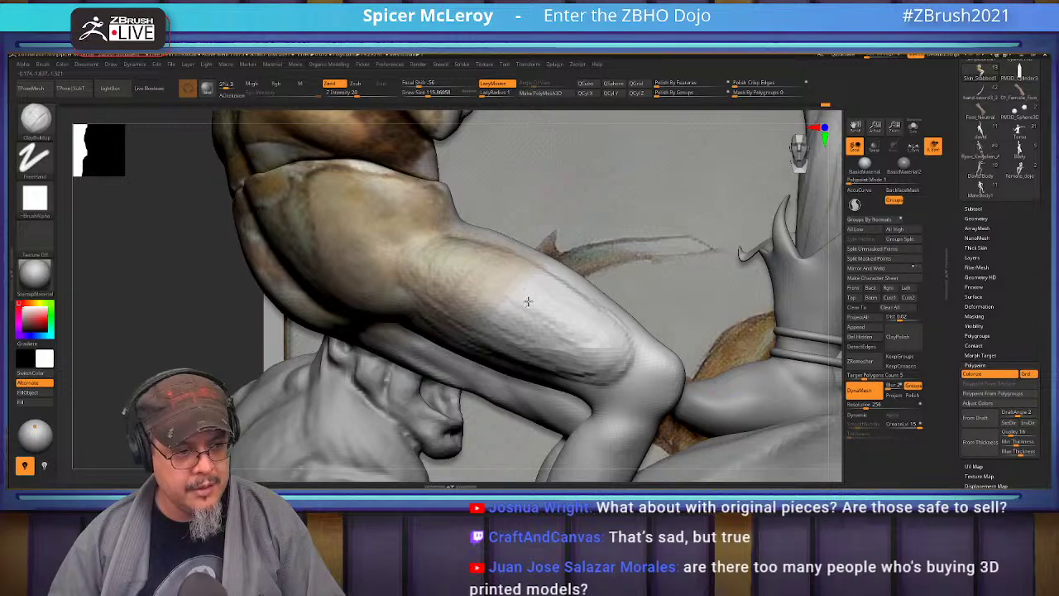
{"action": "key", "text": "shift"}
{"action": "mouse_move", "coordinate": [602, 360]}
{"action": "left_mouse_down", "text": "shift"}
{"action": "mouse_move", "coordinate": [466, 265]}
{"action": "mouse_move", "coordinate": [528, 257]}
{"action": "left_mouse_up", "text": "shift"}
- Turn off the polypaint colour display for the Skin_Stabbed subtool
{"action": "mouse_move", "coordinate": [546, 277]}
{"action": "right_mouse_down"}
{"action": "mouse_move", "coordinate": [512, 296]}
{"action": "mouse_move", "coordinate": [519, 240]}
{"action": "mouse_move", "coordinate": [477, 255]}
{"action": "right_mouse_up"}
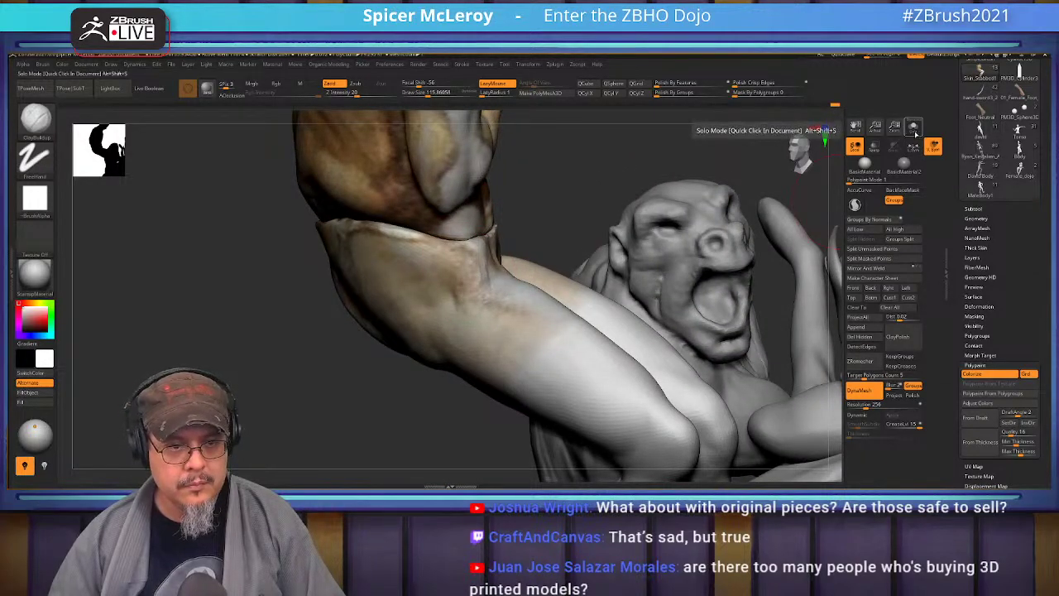
{"action": "left_click", "coordinate": [974, 208]}
{"action": "key", "text": "shift"}
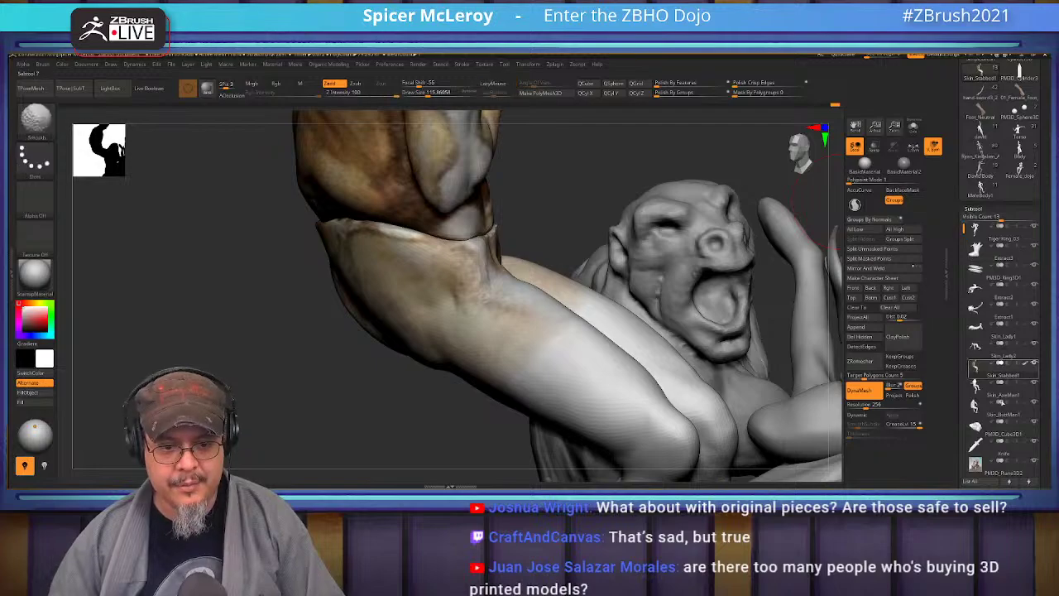
{"action": "left_click", "coordinate": [1028, 364], "text": "shift"}
- Build up the near buttock with the ClayBuildup brush at a draw size of about 172 and smooth it toward the thigh
{"action": "mouse_move", "coordinate": [529, 248]}
{"action": "right_mouse_down"}
{"action": "mouse_move", "coordinate": [514, 291]}
{"action": "mouse_move", "coordinate": [542, 327]}
{"action": "mouse_move", "coordinate": [521, 289]}
{"action": "mouse_move", "coordinate": [499, 296]}
{"action": "right_mouse_up"}
{"action": "key", "text": "s"}
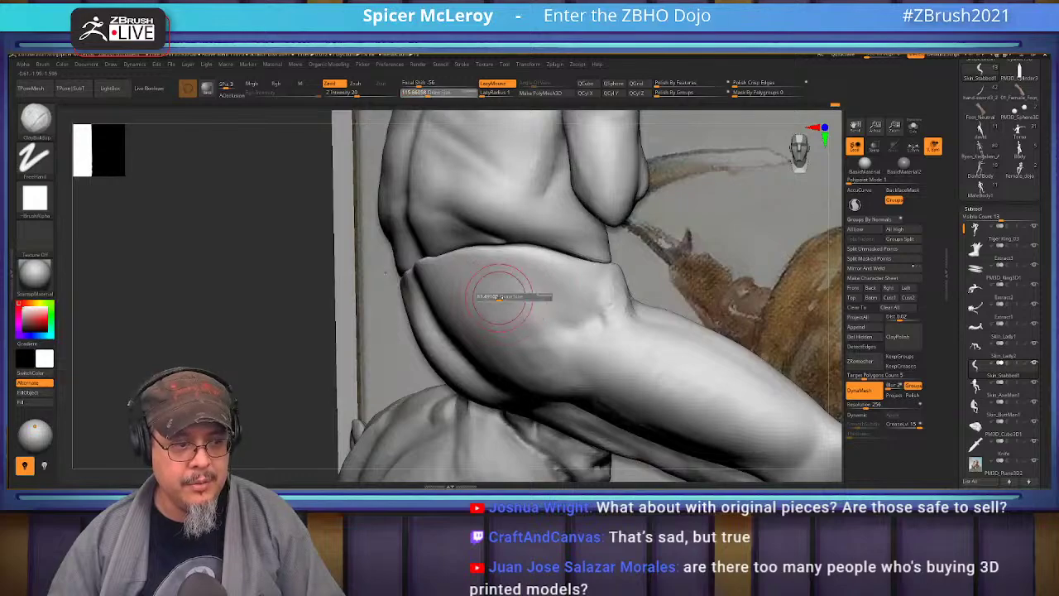
{"action": "mouse_move", "coordinate": [508, 300]}
{"action": "left_mouse_down"}
{"action": "mouse_move", "coordinate": [514, 374]}
{"action": "mouse_move", "coordinate": [578, 391]}
{"action": "left_mouse_up"}
{"action": "right_click_drag", "start_coordinate": [577, 391], "coordinate": [574, 345]}
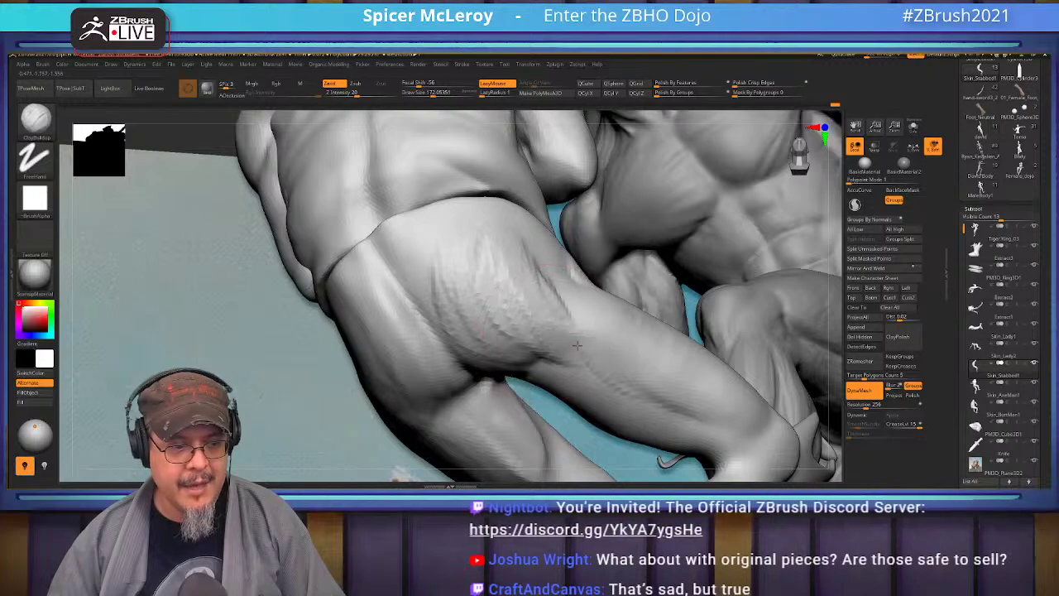
{"action": "right_click_drag", "start_coordinate": [537, 259], "coordinate": [514, 309]}
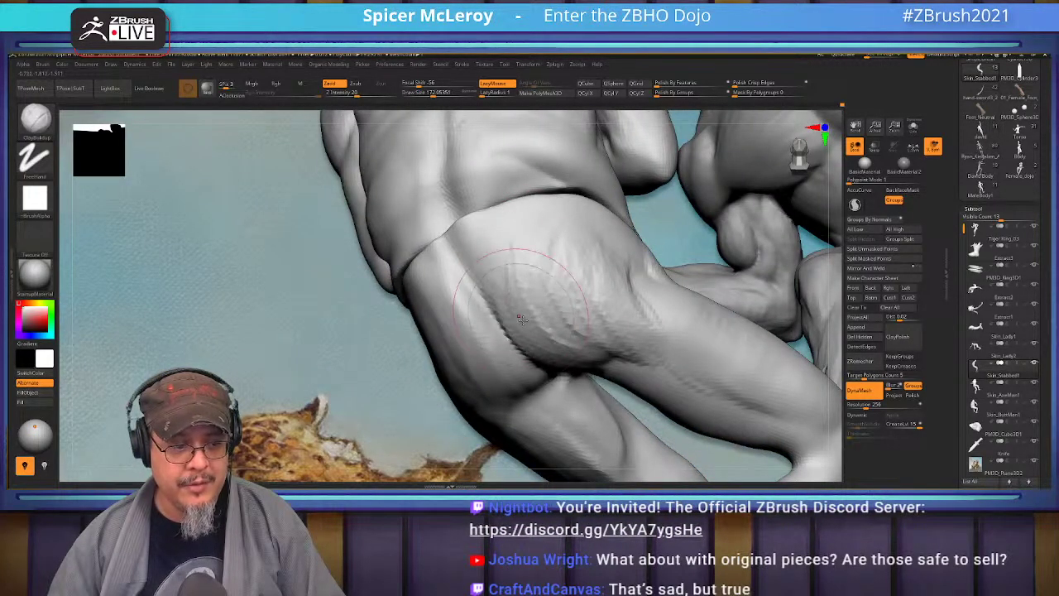
{"action": "mouse_move", "coordinate": [657, 302]}
{"action": "left_mouse_down", "text": "shift"}
{"action": "mouse_move", "coordinate": [632, 318]}
{"action": "mouse_move", "coordinate": [624, 351]}
{"action": "left_mouse_up", "text": "shift"}
- Carve the buttock cleft and the upper gluteal edge with the DamStandard brush, and smooth the surrounding hip
{"action": "mouse_move", "coordinate": [719, 281]}
{"action": "right_mouse_down"}
{"action": "mouse_move", "coordinate": [666, 261]}
{"action": "mouse_move", "coordinate": [607, 302]}
{"action": "mouse_move", "coordinate": [609, 267]}
{"action": "mouse_move", "coordinate": [610, 303]}
{"action": "mouse_move", "coordinate": [609, 290]}
{"action": "right_mouse_up"}
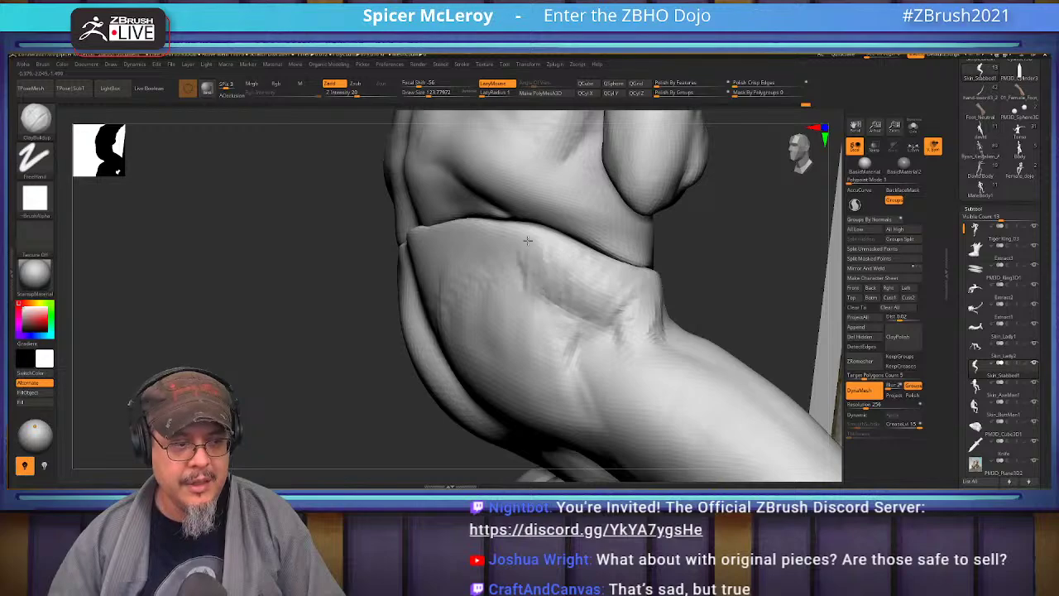
{"action": "mouse_move", "coordinate": [507, 233]}
{"action": "right_mouse_down"}
{"action": "mouse_move", "coordinate": [496, 236]}
{"action": "mouse_move", "coordinate": [520, 205]}
{"action": "right_mouse_up"}
{"action": "key", "text": "b"}
{"action": "key", "text": "d"}
{"action": "key", "text": "s"}
{"action": "left_click_drag", "start_coordinate": [486, 315], "coordinate": [505, 282]}
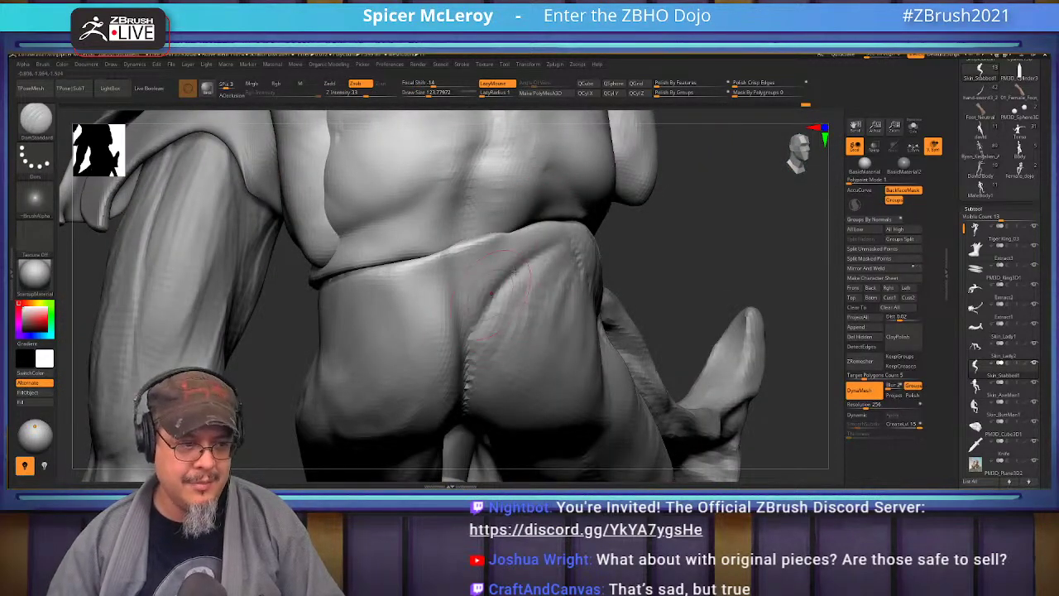
{"action": "right_click_drag", "start_coordinate": [533, 309], "coordinate": [654, 281]}
{"action": "mouse_move", "coordinate": [526, 304]}
{"action": "left_mouse_down"}
{"action": "mouse_move", "coordinate": [438, 280]}
{"action": "mouse_move", "coordinate": [547, 318]}
{"action": "mouse_move", "coordinate": [488, 285]}
{"action": "left_mouse_up"}
{"action": "mouse_move", "coordinate": [593, 273]}
{"action": "right_mouse_down"}
{"action": "mouse_move", "coordinate": [497, 277]}
{"action": "mouse_move", "coordinate": [571, 289]}
{"action": "right_mouse_up"}
{"action": "mouse_move", "coordinate": [607, 281]}
{"action": "left_mouse_down", "text": "shift"}
{"action": "mouse_move", "coordinate": [575, 294]}
{"action": "mouse_move", "coordinate": [620, 277]}
{"action": "mouse_move", "coordinate": [706, 306]}
{"action": "left_mouse_up", "text": "shift"}
- Add gluteal muscle volume across the near buttock, below the waist crease, with the ClayBuildup brush
{"action": "mouse_move", "coordinate": [678, 302]}
{"action": "right_mouse_down", "text": "alt"}
{"action": "mouse_move", "coordinate": [602, 280]}
{"action": "mouse_move", "coordinate": [588, 262]}
{"action": "right_mouse_up", "text": "alt"}
{"action": "key", "text": "b"}
{"action": "key", "text": "c"}
{"action": "key", "text": "b"}
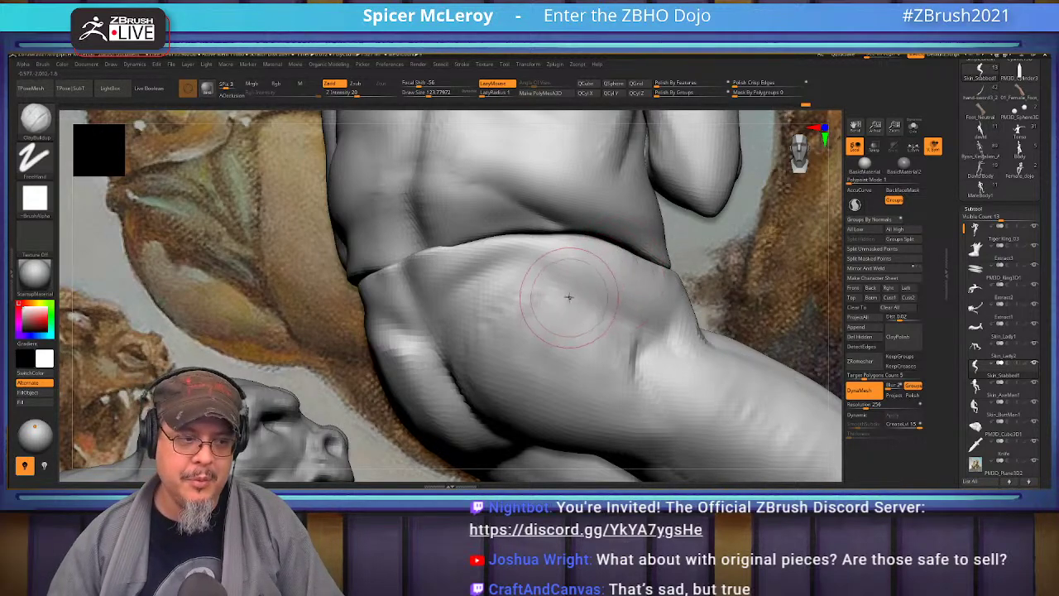
{"action": "mouse_move", "coordinate": [540, 269]}
{"action": "right_mouse_down", "text": "alt"}
{"action": "mouse_move", "coordinate": [570, 236]}
{"action": "mouse_move", "coordinate": [558, 250]}
{"action": "right_mouse_up", "text": "alt"}
{"action": "left_click_drag", "start_coordinate": [558, 250], "coordinate": [537, 305]}
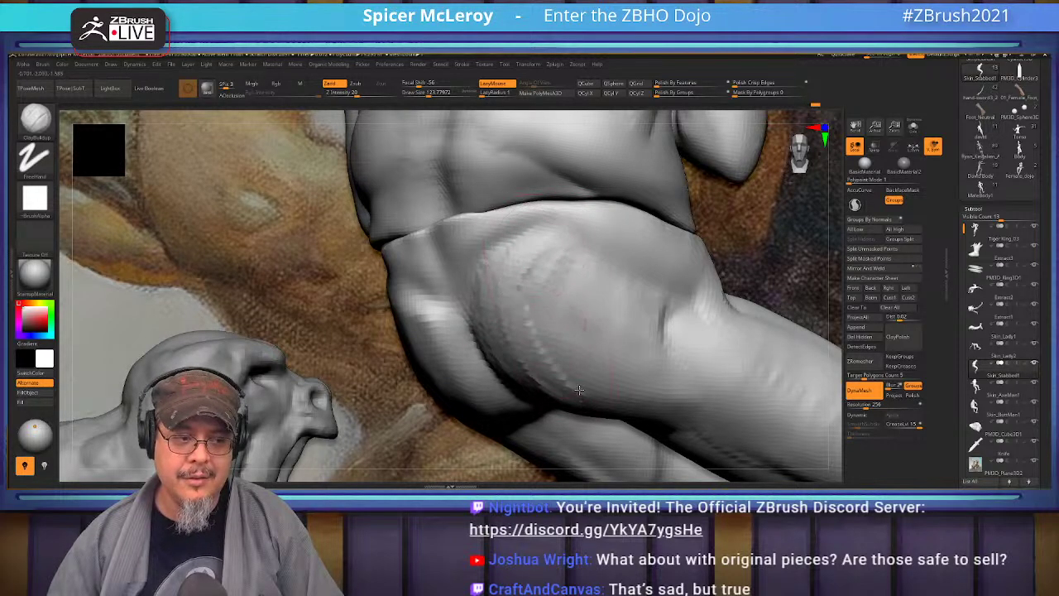
- Build up the hip crest and the top of the outer thigh with the ClayBuildup brush and smooth the thigh strokes
{"action": "mouse_move", "coordinate": [568, 253]}
{"action": "right_mouse_down"}
{"action": "mouse_move", "coordinate": [512, 246]}
{"action": "mouse_move", "coordinate": [552, 238]}
{"action": "right_mouse_up"}
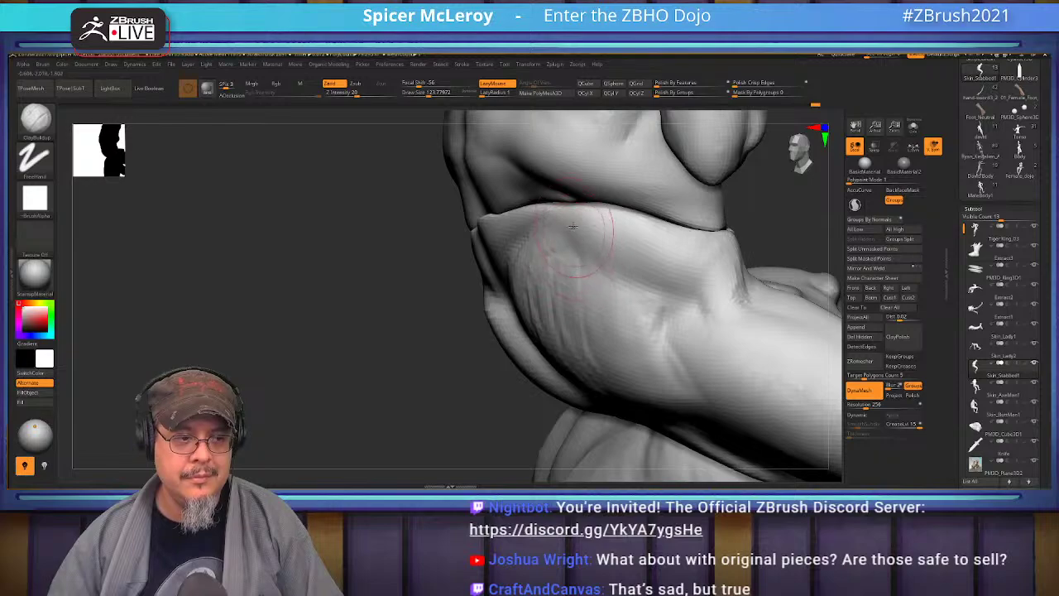
{"action": "right_click_drag", "start_coordinate": [679, 292], "coordinate": [661, 299]}
{"action": "mouse_move", "coordinate": [642, 282]}
{"action": "left_mouse_down"}
{"action": "mouse_move", "coordinate": [634, 298]}
{"action": "mouse_move", "coordinate": [672, 354]}
{"action": "left_mouse_up"}
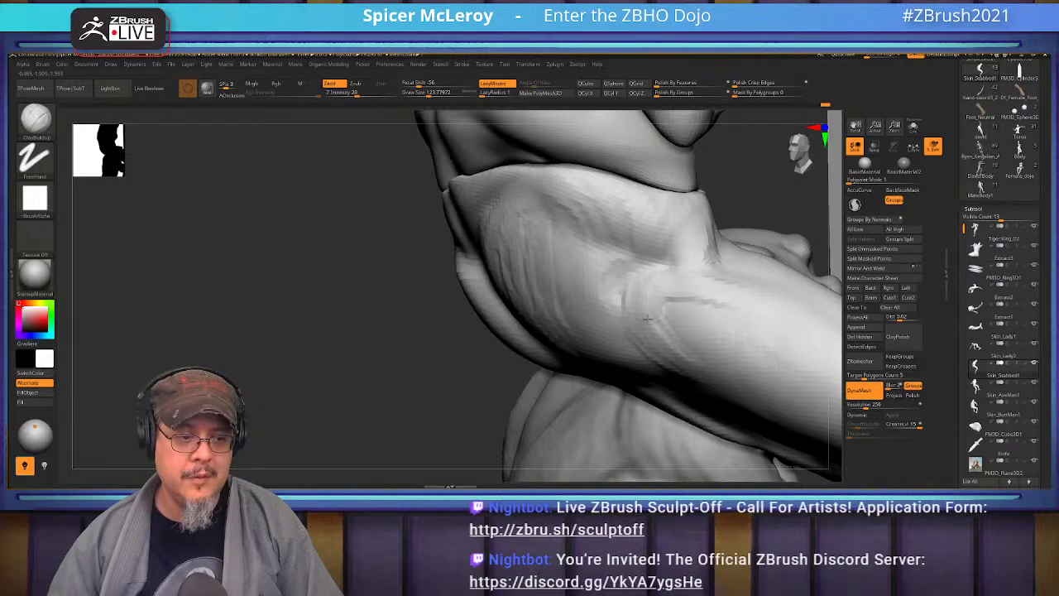
{"action": "key", "text": "shift"}
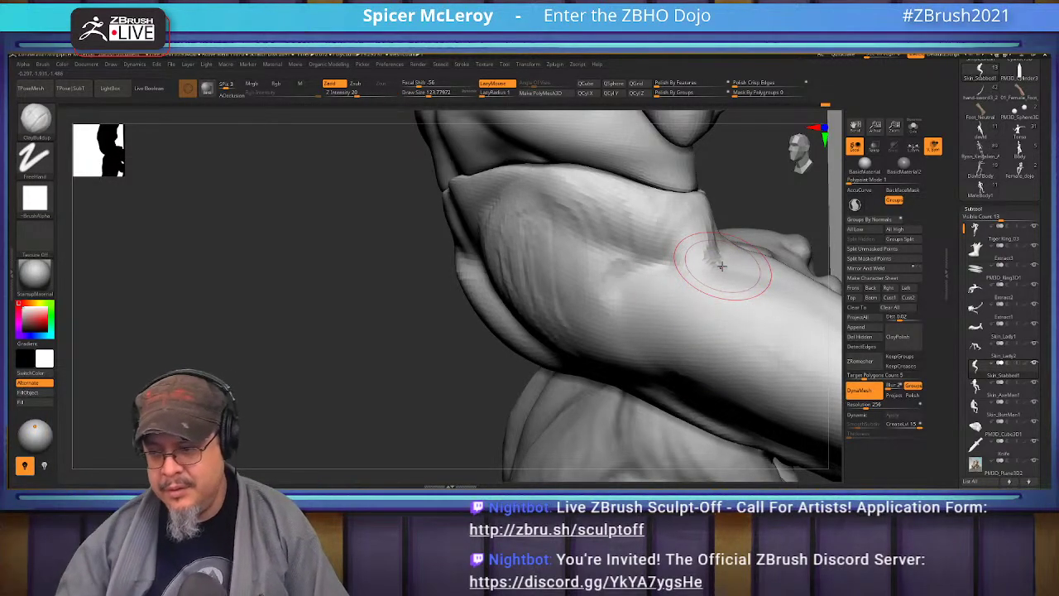
- Sculpt the muscle forms on the upper front of the thigh below the groin with ClayBuildup and soften them
{"action": "mouse_move", "coordinate": [717, 263]}
{"action": "right_mouse_down"}
{"action": "mouse_move", "coordinate": [584, 219]}
{"action": "mouse_move", "coordinate": [653, 248]}
{"action": "right_mouse_up"}
{"action": "right_click_drag", "start_coordinate": [628, 300], "coordinate": [686, 196]}
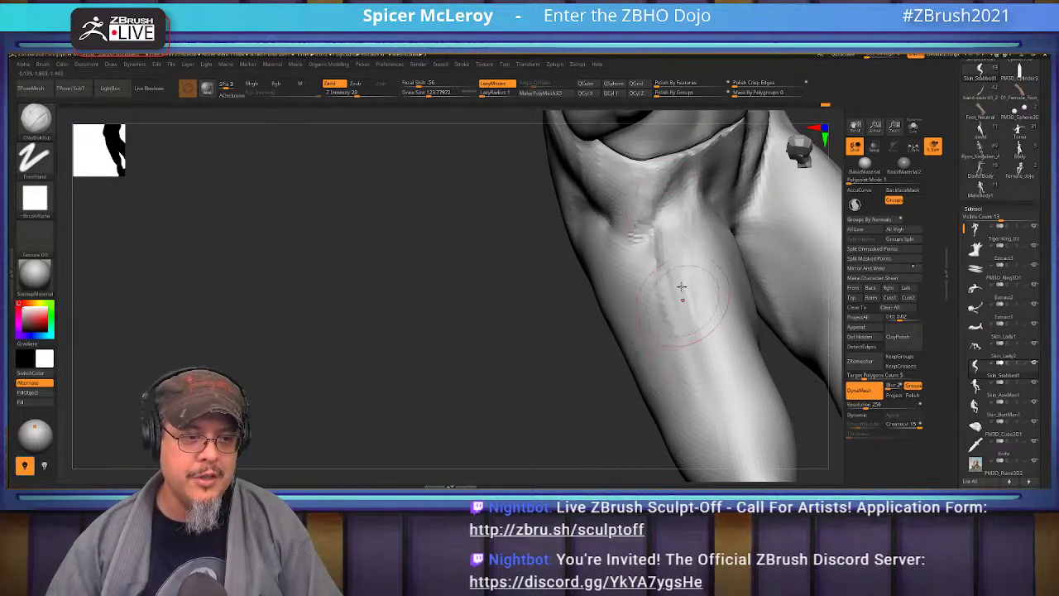
{"action": "key", "text": "shift"}
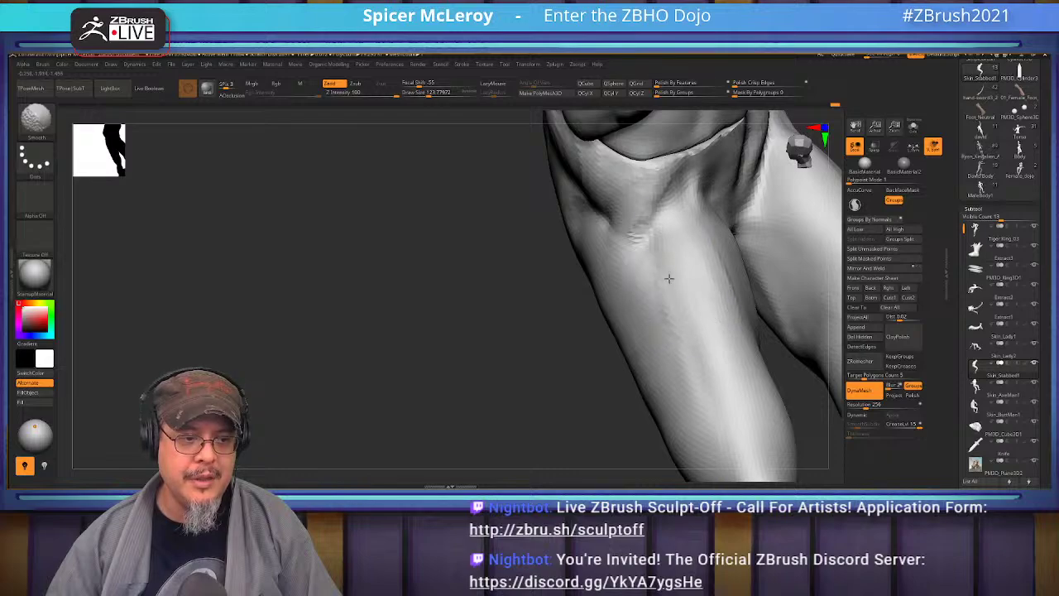
{"action": "right_click_drag", "start_coordinate": [666, 264], "coordinate": [641, 203], "text": "alt"}
{"action": "mouse_move", "coordinate": [607, 196]}
{"action": "left_mouse_down"}
{"action": "mouse_move", "coordinate": [644, 296]}
{"action": "mouse_move", "coordinate": [675, 342]}
{"action": "mouse_move", "coordinate": [662, 331]}
{"action": "left_mouse_up"}
{"action": "right_click_drag", "start_coordinate": [662, 331], "coordinate": [632, 255]}
- Fill out the outer thigh with the ClayBuildup brush at a draw size of about 192 and smooth the surface
{"action": "key", "text": "s"}
{"action": "left_click_drag", "start_coordinate": [589, 274], "coordinate": [594, 274]}
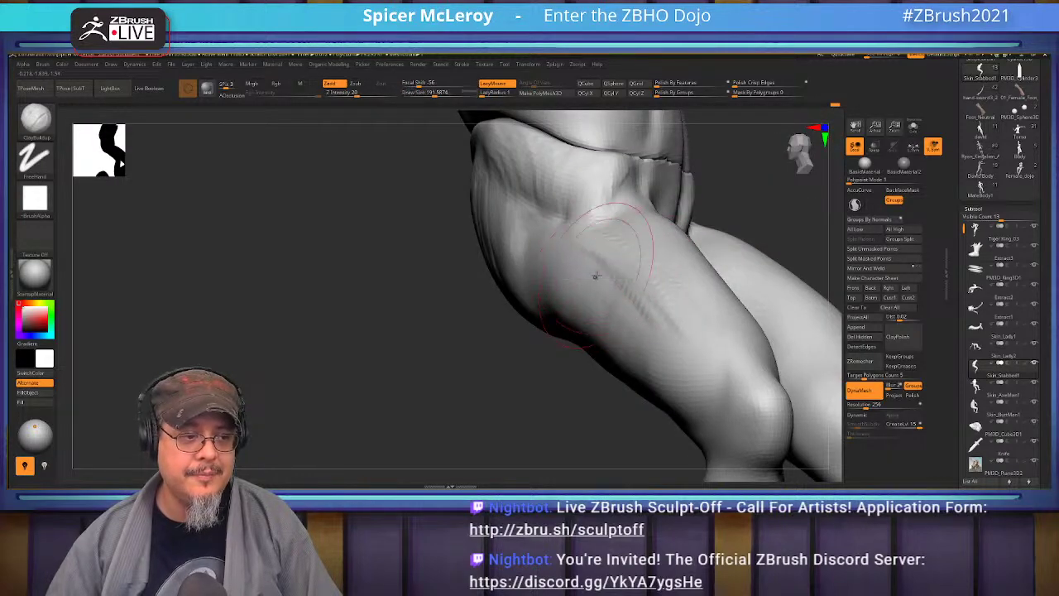
{"action": "left_click_drag", "start_coordinate": [586, 237], "coordinate": [626, 297]}
{"action": "left_click_drag", "start_coordinate": [637, 338], "coordinate": [631, 296], "text": "shift"}
{"action": "key", "text": "shift"}
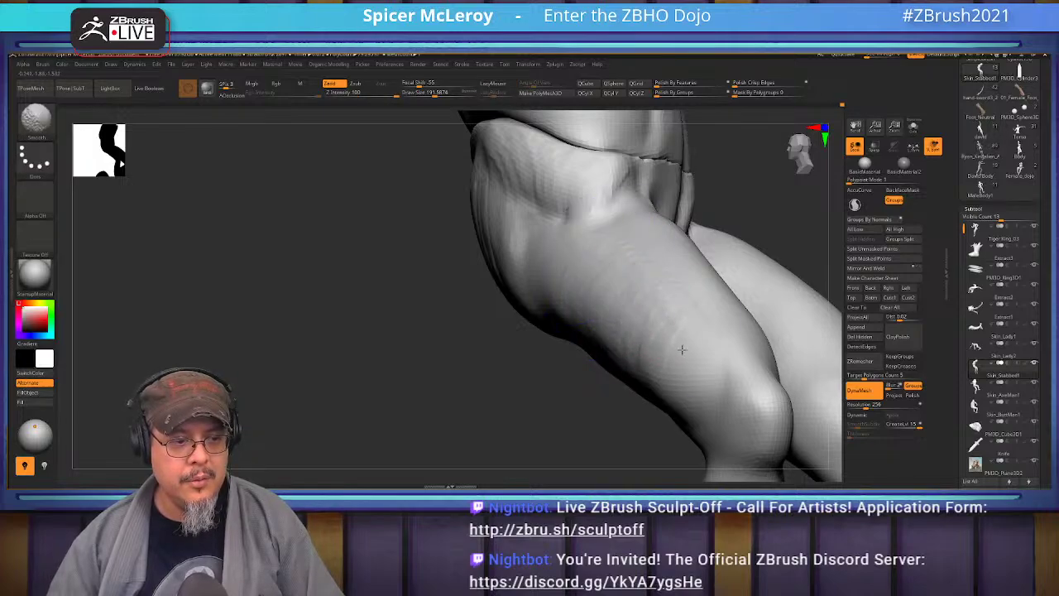
- Build a long muscle ridge along the outer thigh toward the knee with ClayBuildup and smooth it in
{"action": "mouse_move", "coordinate": [629, 258]}
{"action": "right_mouse_down"}
{"action": "mouse_move", "coordinate": [617, 314]}
{"action": "mouse_move", "coordinate": [645, 317]}
{"action": "mouse_move", "coordinate": [647, 254]}
{"action": "mouse_move", "coordinate": [691, 264]}
{"action": "right_mouse_up"}
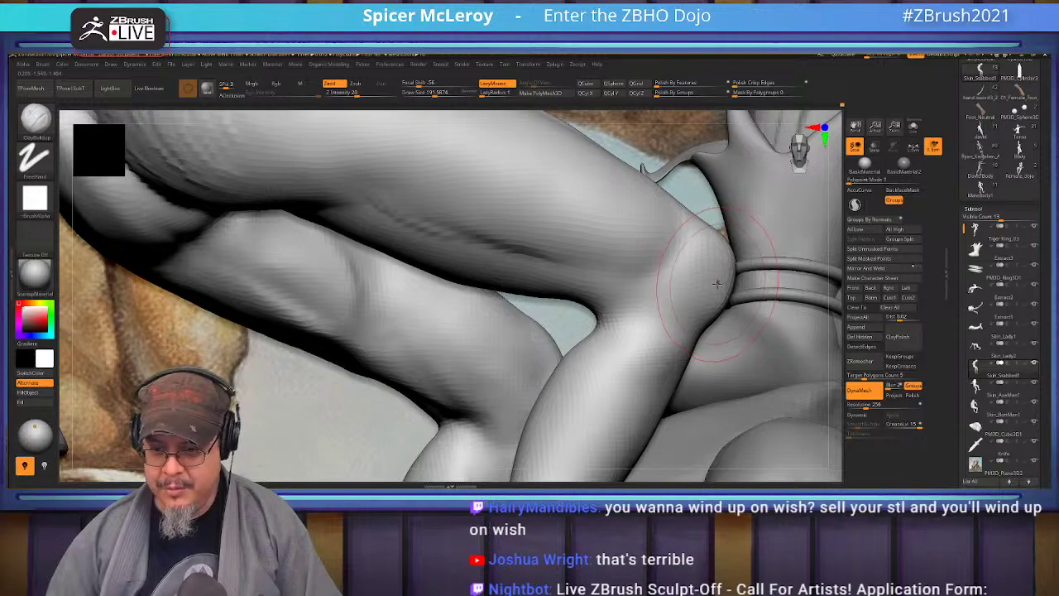
{"action": "mouse_move", "coordinate": [717, 325]}
{"action": "right_mouse_down"}
{"action": "mouse_move", "coordinate": [685, 236]}
{"action": "mouse_move", "coordinate": [706, 250]}
{"action": "mouse_move", "coordinate": [699, 284]}
{"action": "mouse_move", "coordinate": [713, 348]}
{"action": "right_mouse_up"}
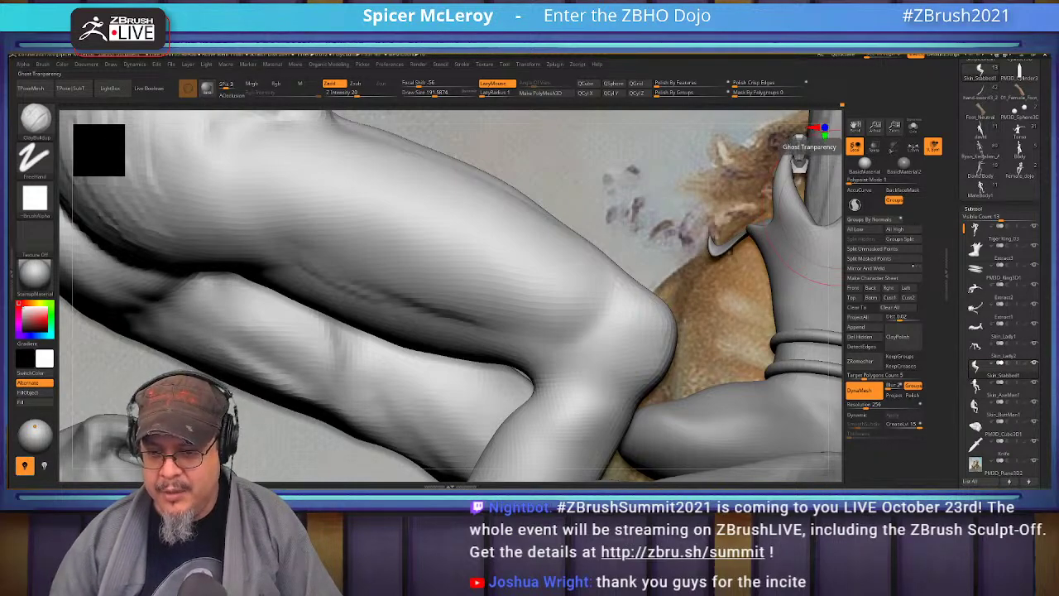
{"action": "mouse_move", "coordinate": [903, 163]}
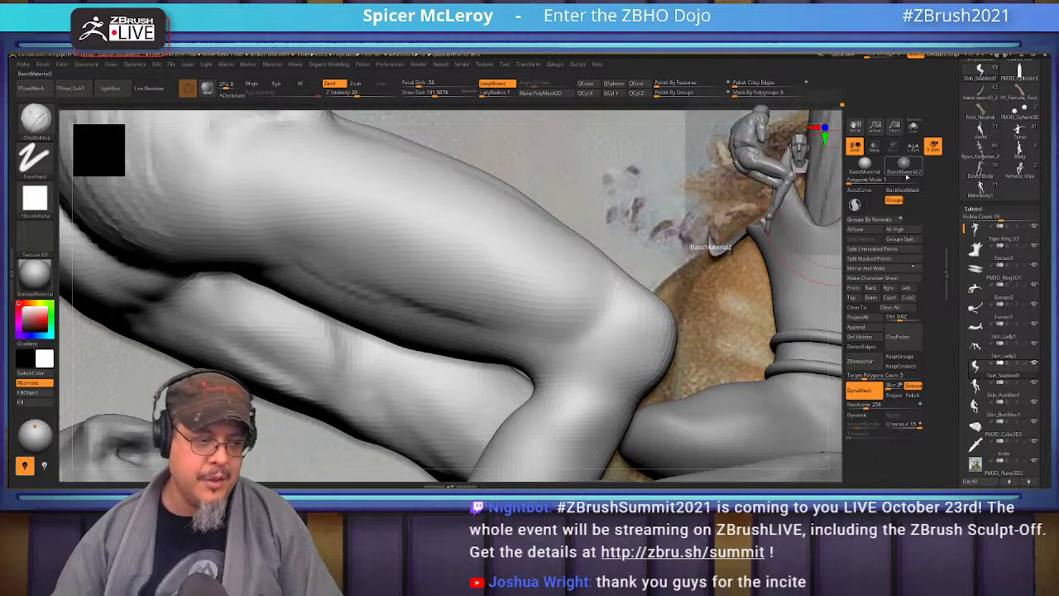
{"action": "mouse_move", "coordinate": [413, 286]}
{"action": "right_mouse_down", "text": "alt"}
{"action": "mouse_move", "coordinate": [454, 309]}
{"action": "mouse_move", "coordinate": [359, 253]}
{"action": "right_mouse_up", "text": "alt"}
{"action": "mouse_move", "coordinate": [358, 253]}
{"action": "left_mouse_down"}
{"action": "mouse_move", "coordinate": [389, 282]}
{"action": "mouse_move", "coordinate": [551, 354]}
{"action": "left_mouse_up"}
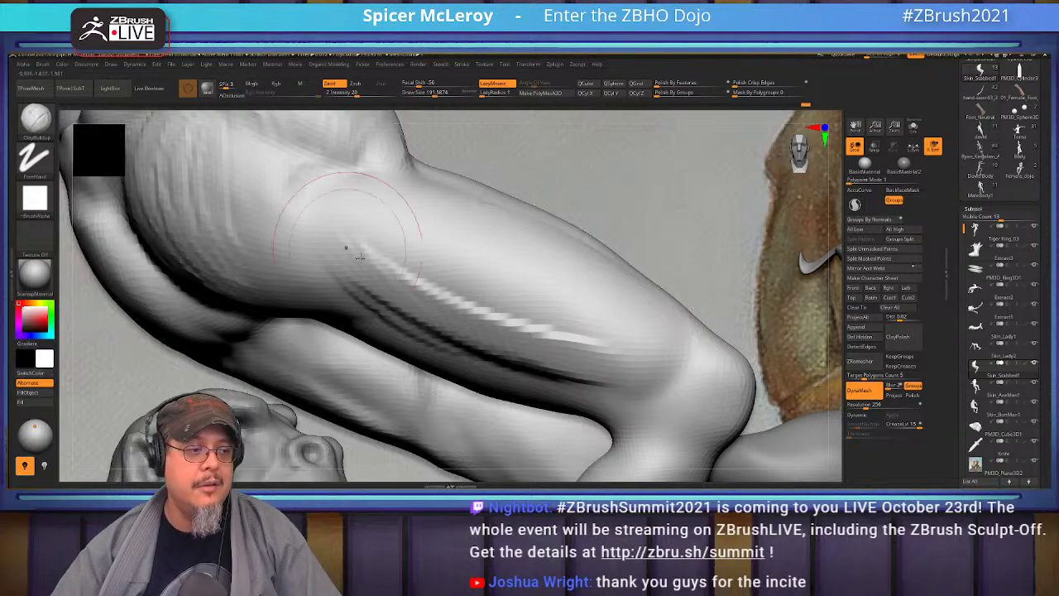
{"action": "key", "text": "shift"}
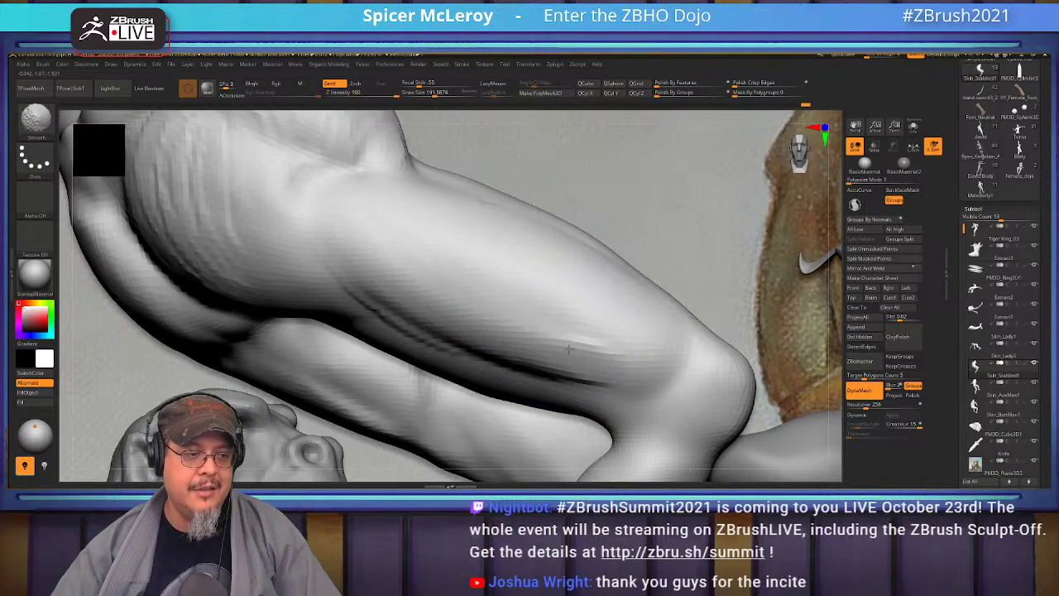
{"action": "mouse_move", "coordinate": [517, 321]}
{"action": "right_mouse_down"}
{"action": "mouse_move", "coordinate": [563, 305]}
{"action": "mouse_move", "coordinate": [544, 300]}
{"action": "mouse_move", "coordinate": [518, 321]}
{"action": "mouse_move", "coordinate": [499, 289]}
{"action": "right_mouse_up"}
{"action": "left_click_drag", "start_coordinate": [515, 314], "coordinate": [531, 323], "text": "shift"}
- Build up the front of the thigh down to just above the knee with ClayBuildup and smooth the strokes
{"action": "mouse_move", "coordinate": [532, 323]}
{"action": "right_mouse_down"}
{"action": "mouse_move", "coordinate": [513, 272]}
{"action": "mouse_move", "coordinate": [511, 304]}
{"action": "mouse_move", "coordinate": [485, 284]}
{"action": "mouse_move", "coordinate": [515, 296]}
{"action": "mouse_move", "coordinate": [476, 229]}
{"action": "right_mouse_up"}
{"action": "right_click_drag", "start_coordinate": [488, 348], "coordinate": [494, 257]}
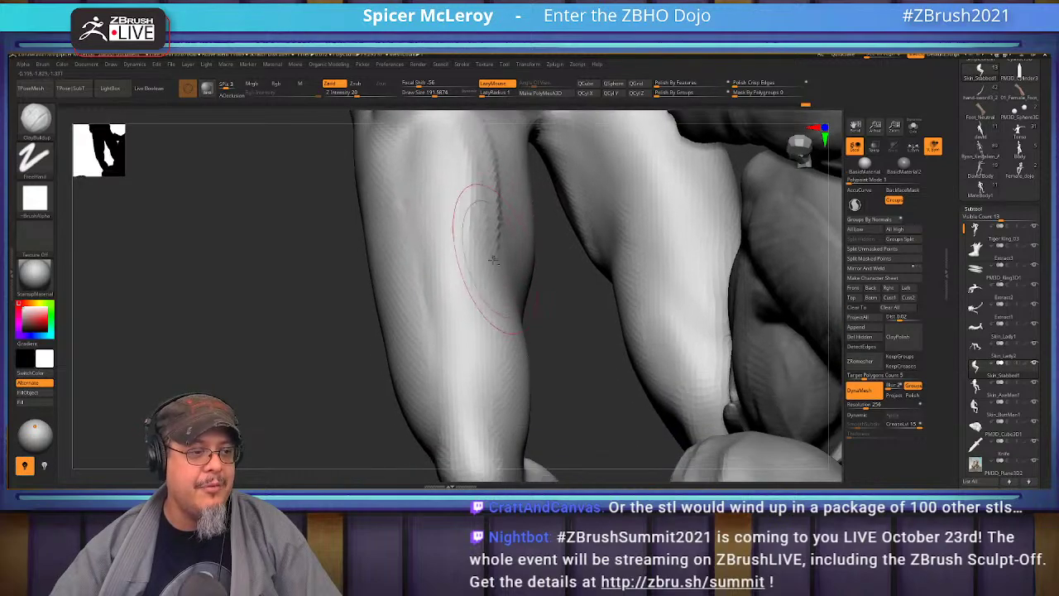
{"action": "right_click_drag", "start_coordinate": [467, 308], "coordinate": [477, 254]}
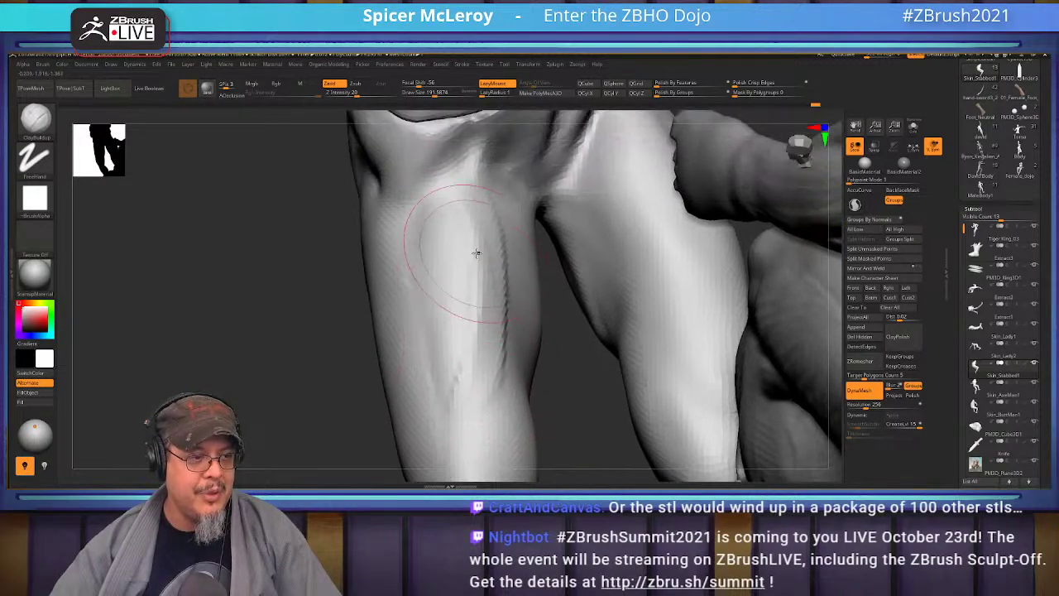
{"action": "key", "text": "shift"}
{"action": "mouse_move", "coordinate": [462, 406]}
{"action": "right_mouse_down"}
{"action": "mouse_move", "coordinate": [461, 253]}
{"action": "mouse_move", "coordinate": [472, 270]}
{"action": "right_mouse_up"}
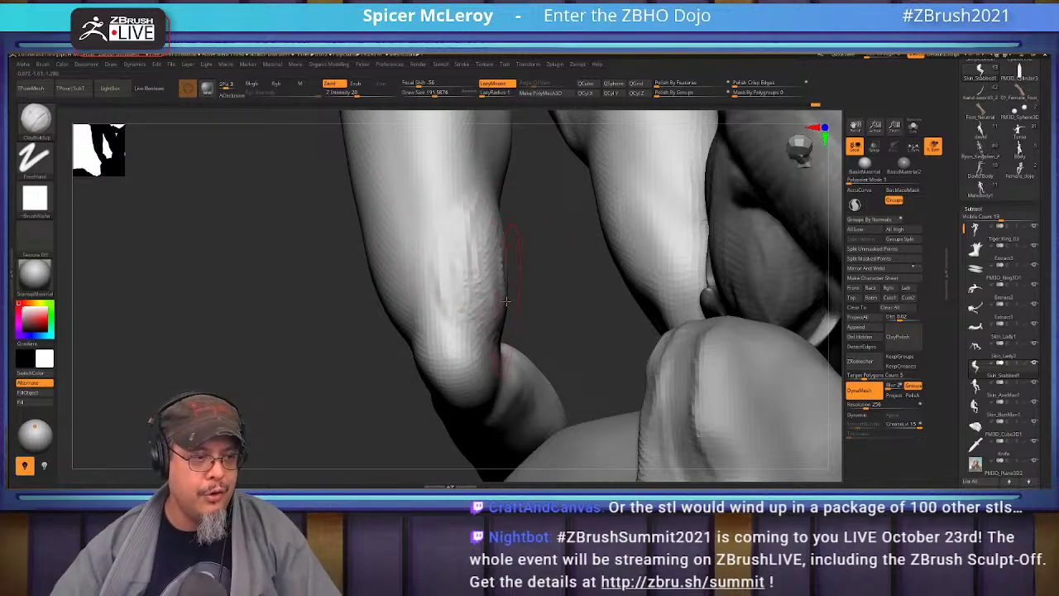
{"action": "key", "text": "shift"}
- Isolate the stabbed man's body with Solo, then refine and smooth the forms around the sides of the knee
{"action": "mouse_move", "coordinate": [476, 316]}
{"action": "right_mouse_down"}
{"action": "mouse_move", "coordinate": [469, 298]}
{"action": "mouse_move", "coordinate": [494, 265]}
{"action": "mouse_move", "coordinate": [553, 217]}
{"action": "mouse_move", "coordinate": [521, 234]}
{"action": "mouse_move", "coordinate": [532, 229]}
{"action": "mouse_move", "coordinate": [523, 249]}
{"action": "mouse_move", "coordinate": [552, 300]}
{"action": "right_mouse_up"}
{"action": "left_click", "coordinate": [916, 132]}
{"action": "mouse_move", "coordinate": [681, 206]}
{"action": "left_mouse_down"}
{"action": "mouse_move", "coordinate": [488, 335]}
{"action": "mouse_move", "coordinate": [579, 289]}
{"action": "mouse_move", "coordinate": [656, 220]}
{"action": "mouse_move", "coordinate": [517, 318]}
{"action": "mouse_move", "coordinate": [522, 347]}
{"action": "mouse_move", "coordinate": [488, 364]}
{"action": "mouse_move", "coordinate": [586, 292]}
{"action": "mouse_move", "coordinate": [546, 289]}
{"action": "mouse_move", "coordinate": [602, 231]}
{"action": "left_mouse_up"}
{"action": "right_click_drag", "start_coordinate": [614, 184], "coordinate": [501, 293], "text": "alt"}
{"action": "mouse_move", "coordinate": [400, 286]}
{"action": "left_mouse_down"}
{"action": "mouse_move", "coordinate": [381, 300]}
{"action": "mouse_move", "coordinate": [398, 352]}
{"action": "mouse_move", "coordinate": [510, 326]}
{"action": "mouse_move", "coordinate": [638, 203]}
{"action": "mouse_move", "coordinate": [570, 207]}
{"action": "mouse_move", "coordinate": [427, 341]}
{"action": "mouse_move", "coordinate": [461, 284]}
{"action": "mouse_move", "coordinate": [499, 272]}
{"action": "mouse_move", "coordinate": [529, 288]}
{"action": "mouse_move", "coordinate": [629, 232]}
{"action": "mouse_move", "coordinate": [463, 355]}
{"action": "mouse_move", "coordinate": [418, 373]}
{"action": "mouse_move", "coordinate": [387, 310]}
{"action": "mouse_move", "coordinate": [455, 351]}
{"action": "mouse_move", "coordinate": [505, 306]}
{"action": "mouse_move", "coordinate": [684, 201]}
{"action": "mouse_move", "coordinate": [483, 229]}
{"action": "mouse_move", "coordinate": [513, 298]}
{"action": "mouse_move", "coordinate": [645, 206]}
{"action": "mouse_move", "coordinate": [381, 443]}
{"action": "left_mouse_up"}
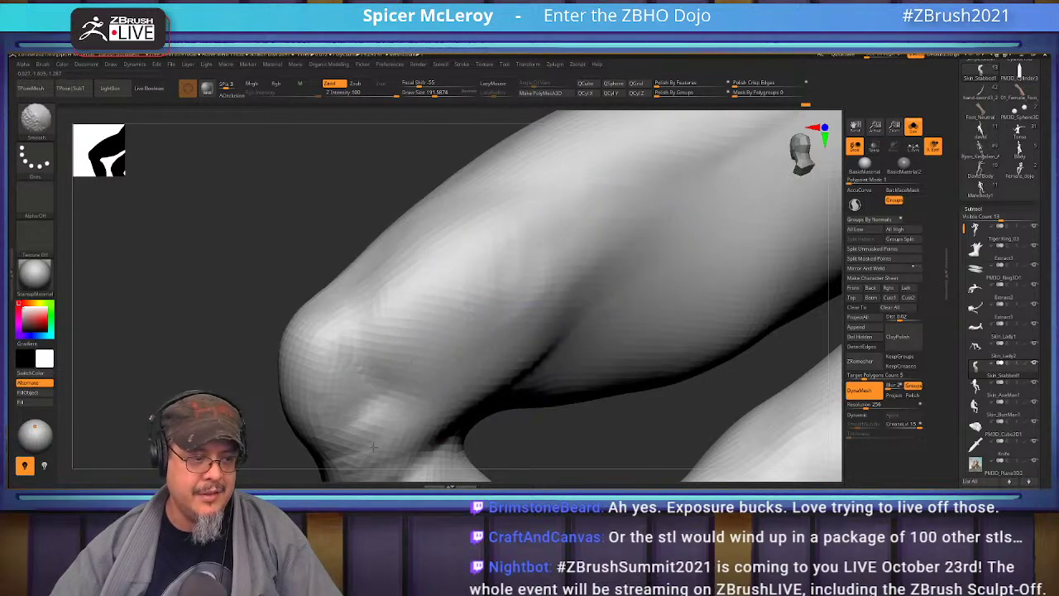
{"action": "right_click_drag", "start_coordinate": [369, 378], "coordinate": [479, 272], "text": "alt"}
{"action": "mouse_move", "coordinate": [347, 277]}
{"action": "right_mouse_down"}
{"action": "mouse_move", "coordinate": [538, 285]}
{"action": "mouse_move", "coordinate": [445, 291]}
{"action": "mouse_move", "coordinate": [451, 261]}
{"action": "mouse_move", "coordinate": [414, 290]}
{"action": "right_mouse_up"}
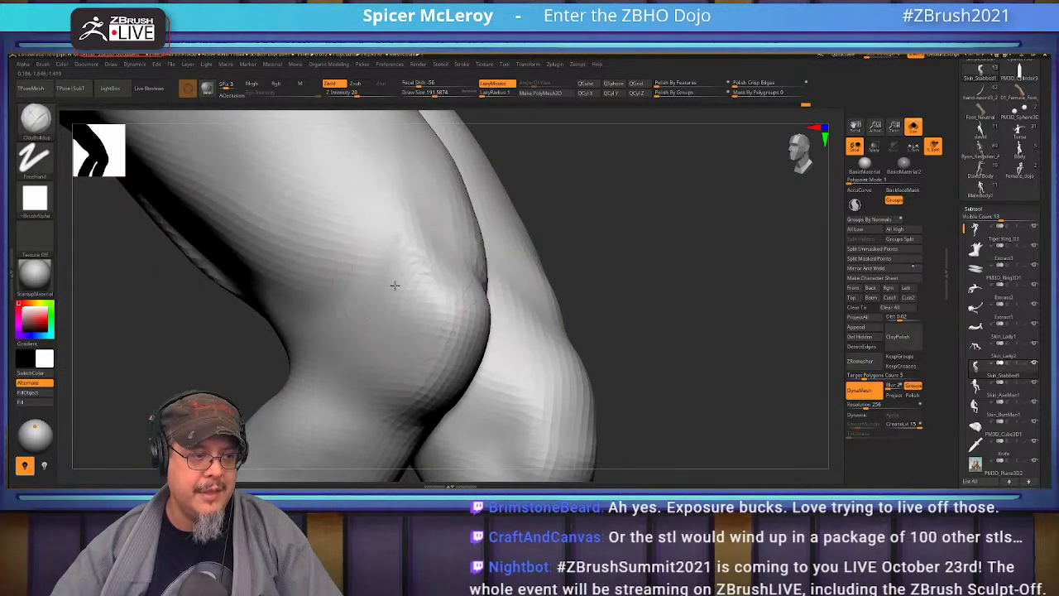
{"action": "mouse_move", "coordinate": [393, 308]}
{"action": "left_mouse_down"}
{"action": "mouse_move", "coordinate": [422, 314]}
{"action": "mouse_move", "coordinate": [410, 321]}
{"action": "mouse_move", "coordinate": [408, 266]}
{"action": "left_mouse_up"}
{"action": "left_click_drag", "start_coordinate": [417, 219], "coordinate": [383, 308]}
- Sculpt the calf and shin planes of the lower leg with the ClayBuildup brush
{"action": "mouse_move", "coordinate": [382, 308]}
{"action": "right_mouse_down", "text": "ctrl"}
{"action": "mouse_move", "coordinate": [385, 263]}
{"action": "mouse_move", "coordinate": [375, 308]}
{"action": "mouse_move", "coordinate": [417, 296]}
{"action": "mouse_move", "coordinate": [433, 260]}
{"action": "mouse_move", "coordinate": [483, 256]}
{"action": "right_mouse_up", "text": "ctrl"}
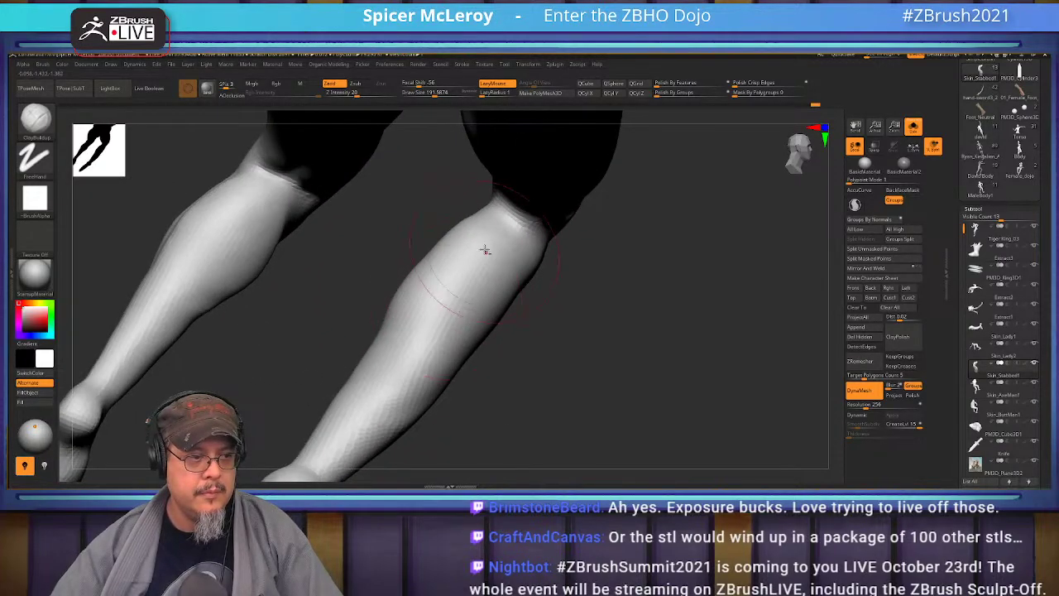
{"action": "right_click_drag", "start_coordinate": [440, 318], "coordinate": [427, 331]}
{"action": "right_click_drag", "start_coordinate": [492, 380], "coordinate": [446, 260]}
{"action": "mouse_move", "coordinate": [546, 226]}
{"action": "right_mouse_down"}
{"action": "mouse_move", "coordinate": [485, 288]}
{"action": "mouse_move", "coordinate": [425, 200]}
{"action": "mouse_move", "coordinate": [637, 214]}
{"action": "right_mouse_up"}
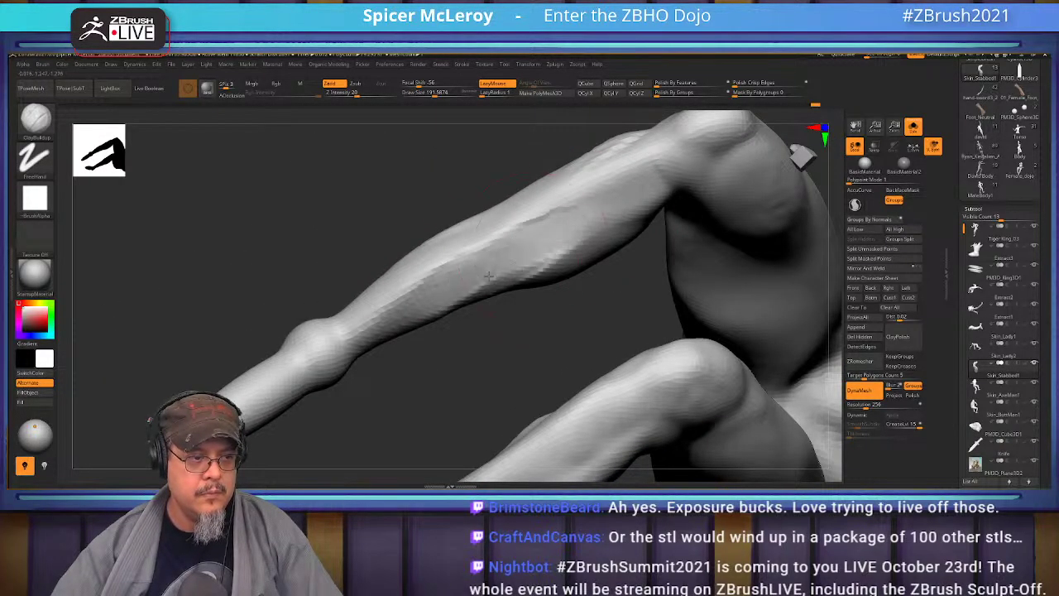
{"action": "right_click_drag", "start_coordinate": [411, 340], "coordinate": [463, 325]}
{"action": "right_click", "coordinate": [463, 325]}
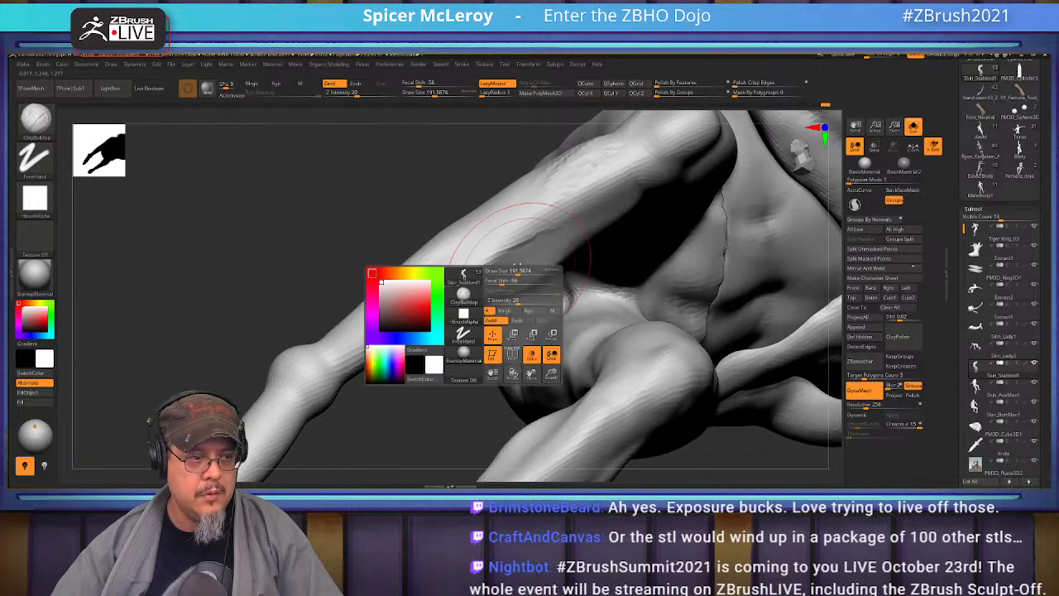
{"action": "right_click_drag", "start_coordinate": [649, 159], "coordinate": [487, 269]}
- Mask the leg down to mid-calf, shift the lower shin and ankle with the gizmo, clear the mask and blend the transition
{"action": "key", "text": "w"}
{"action": "mouse_move", "coordinate": [462, 257]}
{"action": "left_mouse_down", "text": "ctrl"}
{"action": "mouse_move", "coordinate": [425, 284]}
{"action": "mouse_move", "coordinate": [454, 265]}
{"action": "left_mouse_up", "text": "ctrl"}
{"action": "left_click_drag", "start_coordinate": [471, 196], "coordinate": [664, 262]}
{"action": "left_click_drag", "start_coordinate": [562, 220], "coordinate": [558, 218]}
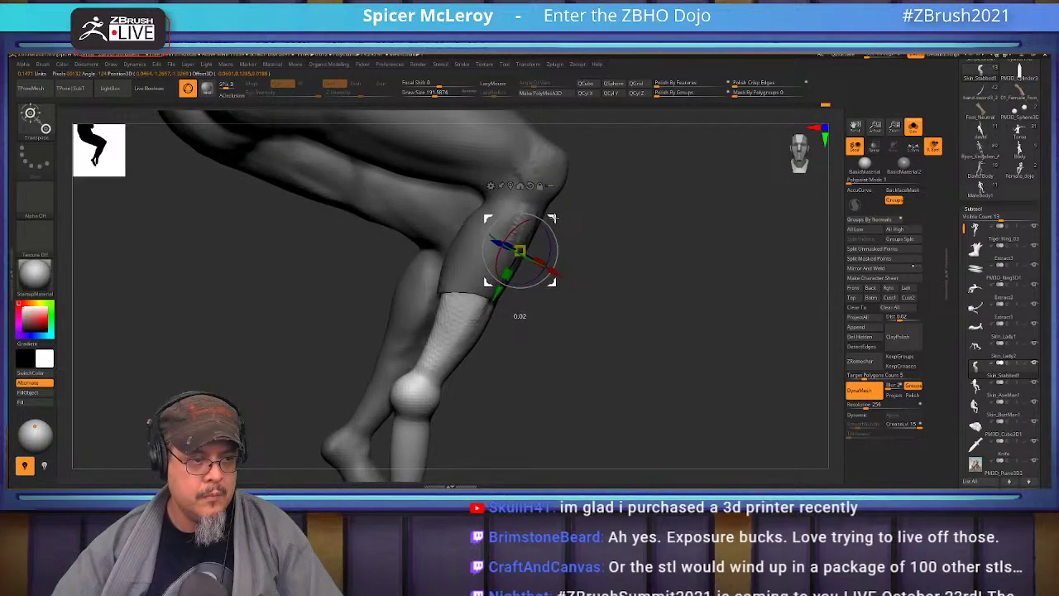
{"action": "key", "text": "q"}
{"action": "left_click_drag", "start_coordinate": [615, 273], "coordinate": [645, 335], "text": "ctrl"}
{"action": "left_click_drag", "start_coordinate": [628, 299], "coordinate": [560, 262]}
{"action": "left_click_drag", "start_coordinate": [493, 285], "coordinate": [475, 278], "text": "shift"}
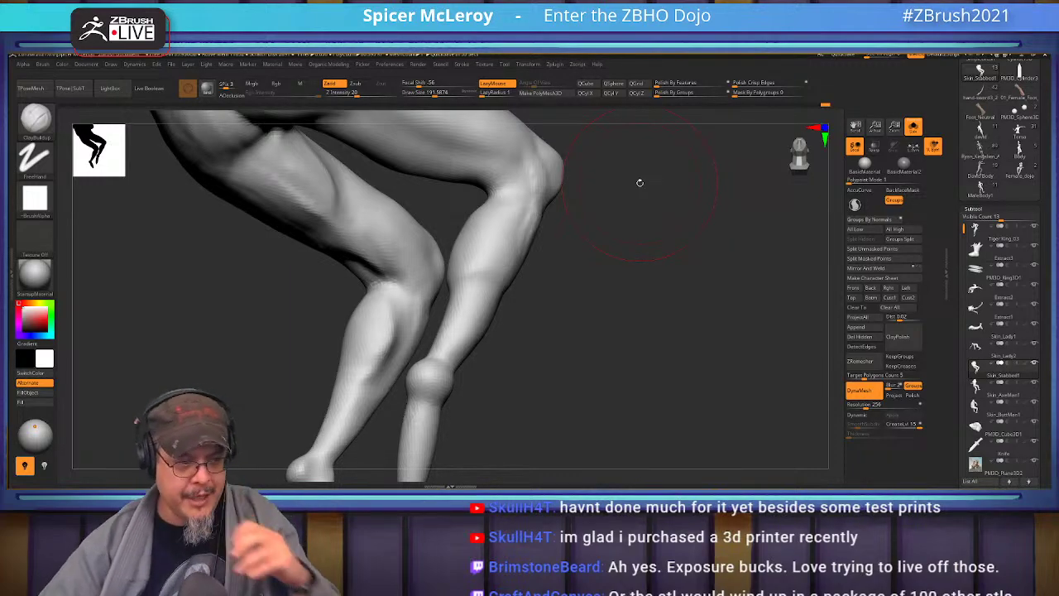
- Reduce the draw size to about 104 and sculpt the tendon along the outer underside of the thigh into the knee
{"action": "mouse_move", "coordinate": [596, 239]}
{"action": "left_mouse_down"}
{"action": "mouse_move", "coordinate": [513, 281]}
{"action": "mouse_move", "coordinate": [500, 408]}
{"action": "mouse_move", "coordinate": [463, 364]}
{"action": "mouse_move", "coordinate": [497, 309]}
{"action": "mouse_move", "coordinate": [512, 324]}
{"action": "left_mouse_up"}
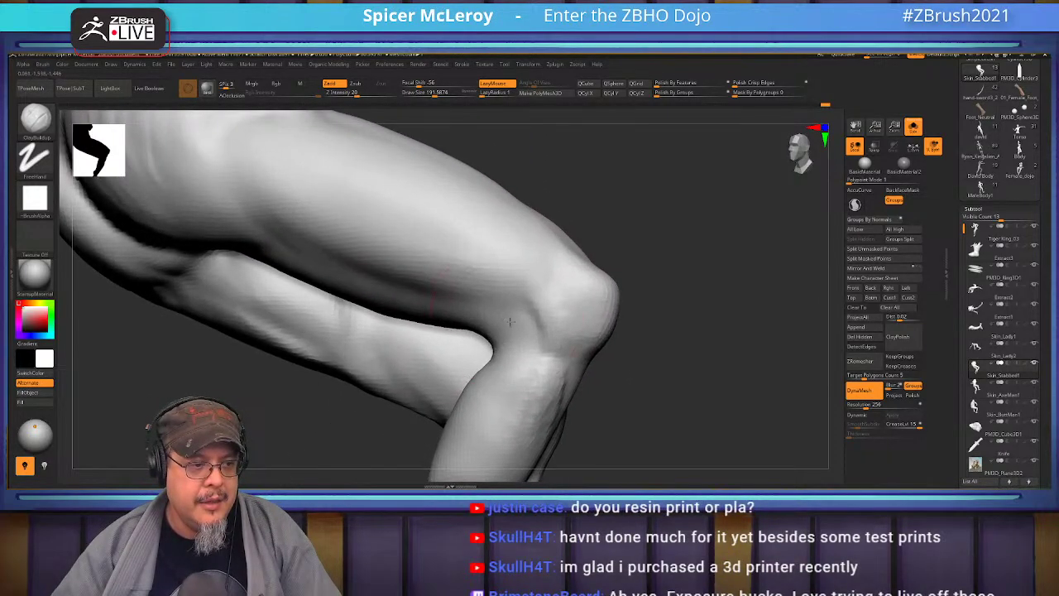
{"action": "right_click_drag", "start_coordinate": [512, 323], "coordinate": [501, 307]}
{"action": "key", "text": "s"}
{"action": "left_click_drag", "start_coordinate": [460, 308], "coordinate": [451, 308]}
{"action": "mouse_move", "coordinate": [451, 307]}
{"action": "right_mouse_down"}
{"action": "mouse_move", "coordinate": [471, 334]}
{"action": "mouse_move", "coordinate": [457, 323]}
{"action": "right_mouse_up"}
{"action": "left_click_drag", "start_coordinate": [426, 317], "coordinate": [534, 354]}
{"action": "mouse_move", "coordinate": [486, 327]}
{"action": "left_mouse_down"}
{"action": "mouse_move", "coordinate": [416, 309]}
{"action": "mouse_move", "coordinate": [454, 326]}
{"action": "left_mouse_up"}
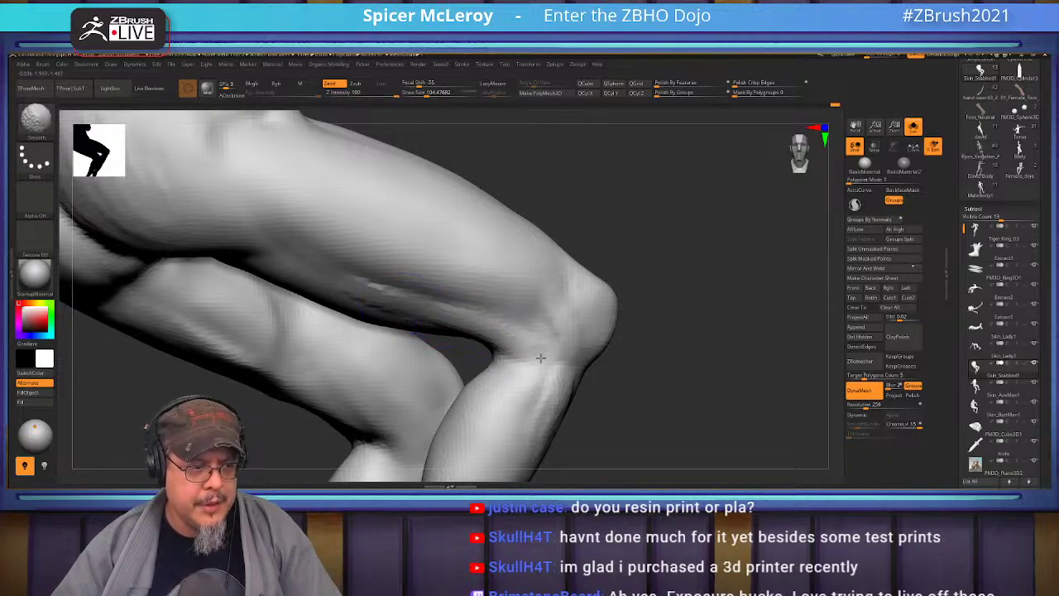
- Sculpt the side of the knee and the upper calf with ClayBuildup, and smooth the inner calf strokes
{"action": "mouse_move", "coordinate": [530, 355]}
{"action": "right_mouse_down"}
{"action": "mouse_move", "coordinate": [411, 253]}
{"action": "mouse_move", "coordinate": [506, 318]}
{"action": "mouse_move", "coordinate": [502, 308]}
{"action": "mouse_move", "coordinate": [447, 303]}
{"action": "mouse_move", "coordinate": [418, 331]}
{"action": "mouse_move", "coordinate": [444, 287]}
{"action": "right_mouse_up"}
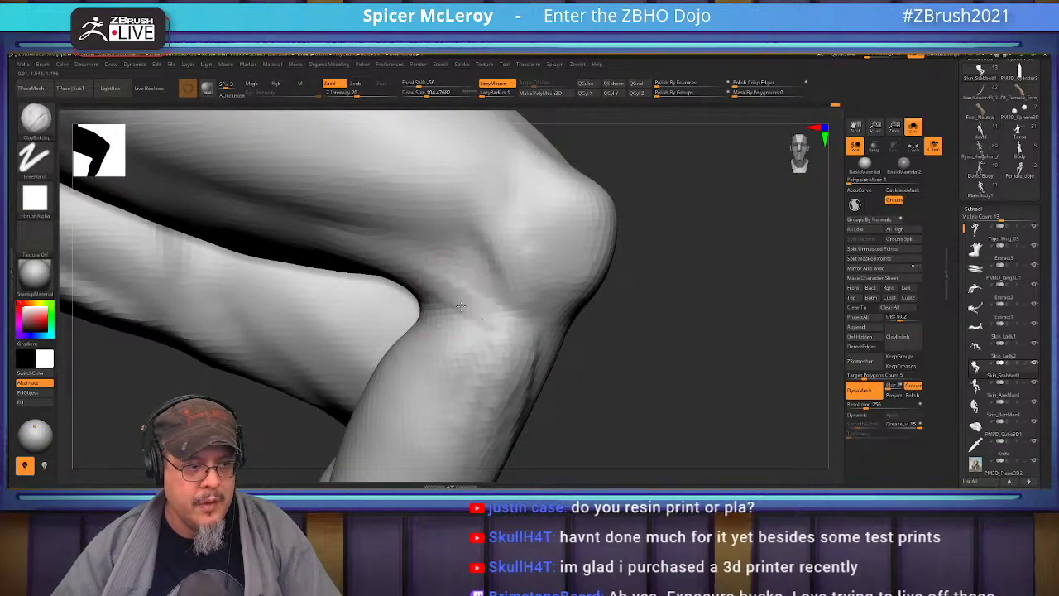
{"action": "left_click_drag", "start_coordinate": [457, 278], "coordinate": [479, 245]}
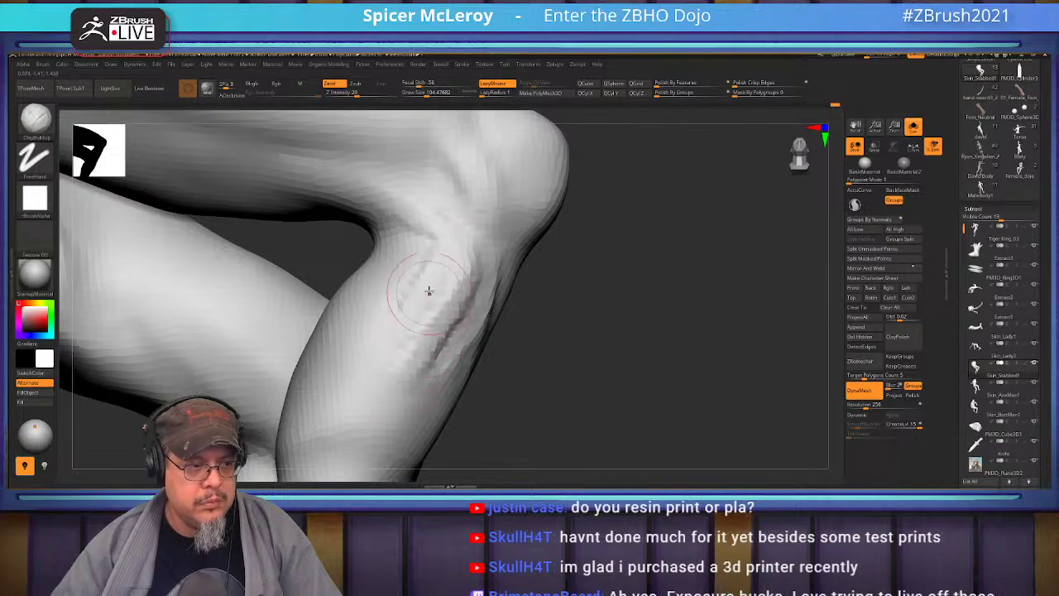
{"action": "right_click_drag", "start_coordinate": [583, 318], "coordinate": [455, 219]}
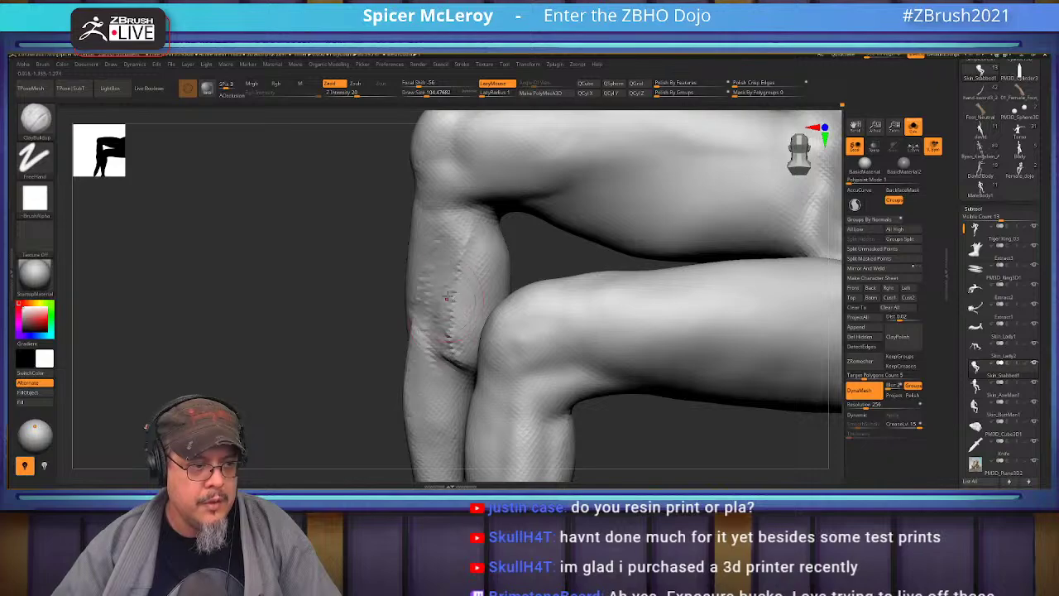
{"action": "key", "text": "shift"}
{"action": "left_click_drag", "start_coordinate": [453, 294], "coordinate": [428, 286]}
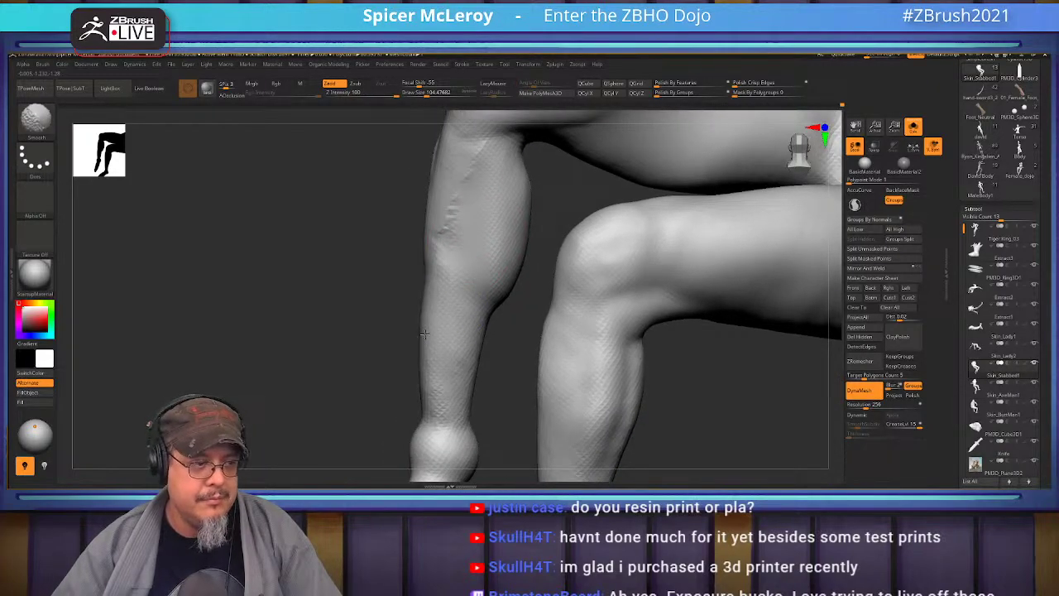
{"action": "mouse_move", "coordinate": [418, 361]}
{"action": "left_mouse_down"}
{"action": "mouse_move", "coordinate": [444, 263]}
{"action": "mouse_move", "coordinate": [388, 258]}
{"action": "left_mouse_up"}
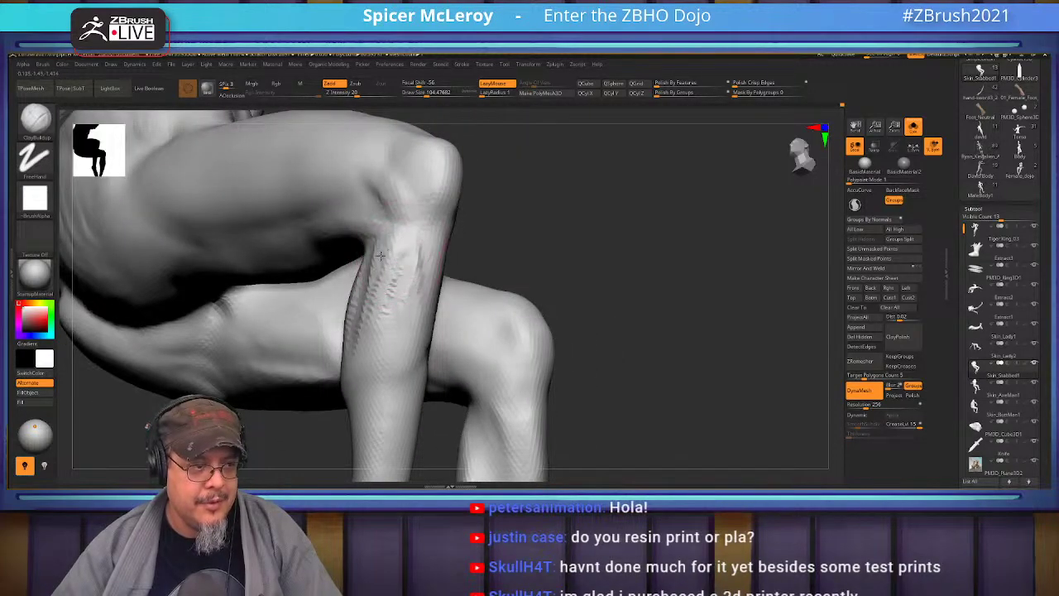
- Build up the shin and inner calf muscles below the knee and smooth the rough strokes
{"action": "mouse_move", "coordinate": [468, 335]}
{"action": "left_mouse_down"}
{"action": "mouse_move", "coordinate": [621, 220]}
{"action": "mouse_move", "coordinate": [394, 199]}
{"action": "left_mouse_up"}
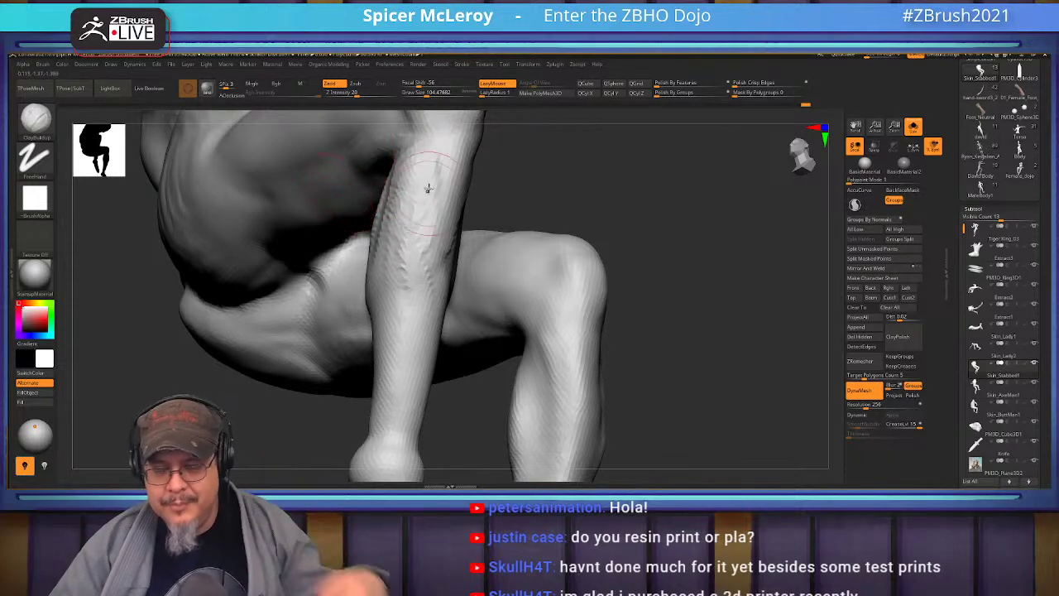
{"action": "mouse_move", "coordinate": [529, 200]}
{"action": "left_mouse_down"}
{"action": "mouse_move", "coordinate": [391, 224]}
{"action": "mouse_move", "coordinate": [445, 222]}
{"action": "left_mouse_up"}
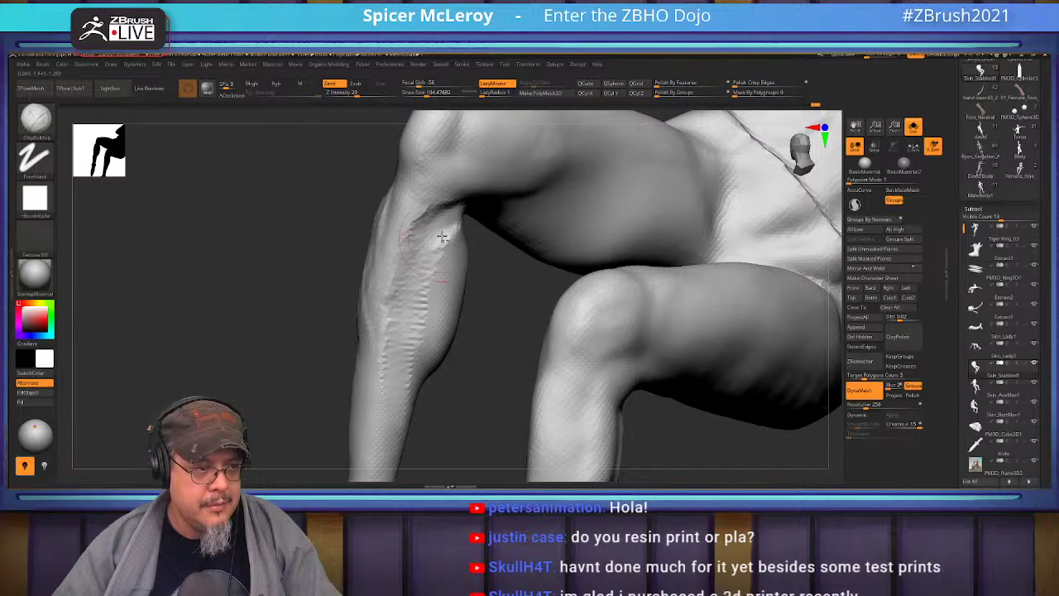
{"action": "key", "text": "shift"}
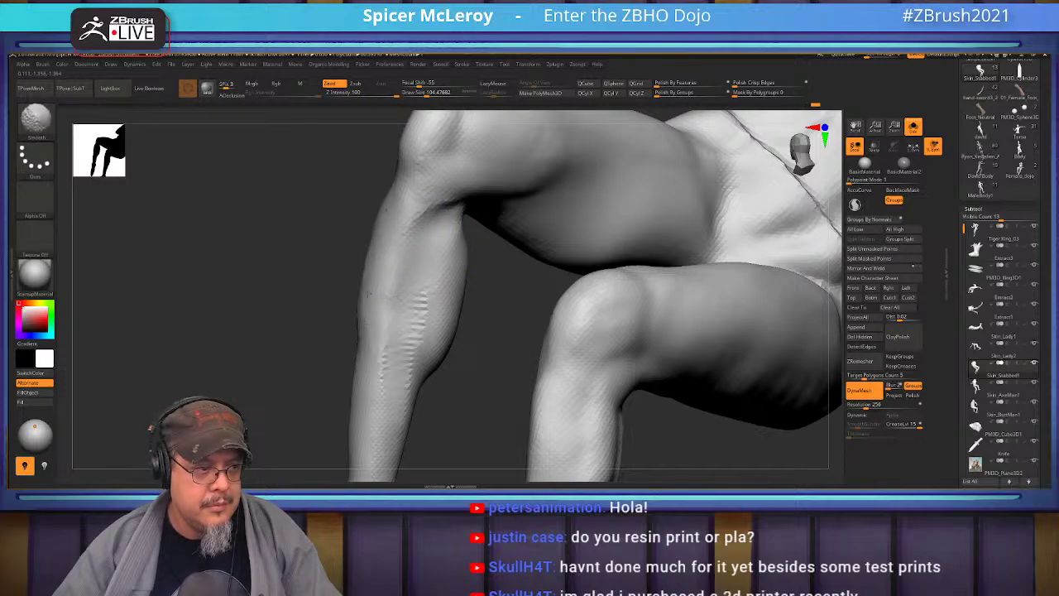
{"action": "left_click_drag", "start_coordinate": [291, 312], "coordinate": [248, 336]}
{"action": "mouse_move", "coordinate": [356, 278]}
{"action": "left_mouse_down"}
{"action": "mouse_move", "coordinate": [340, 330]}
{"action": "mouse_move", "coordinate": [344, 307]}
{"action": "left_mouse_up"}
{"action": "mouse_move", "coordinate": [342, 359]}
{"action": "left_mouse_down", "text": "shift"}
{"action": "mouse_move", "coordinate": [350, 364]}
{"action": "mouse_move", "coordinate": [343, 252]}
{"action": "left_mouse_up", "text": "shift"}
- Build the long muscle down the outer front of the shin from below the kneecap and soften it
{"action": "mouse_move", "coordinate": [394, 309]}
{"action": "right_mouse_down", "text": "alt"}
{"action": "mouse_move", "coordinate": [475, 269]}
{"action": "mouse_move", "coordinate": [454, 260]}
{"action": "mouse_move", "coordinate": [482, 295]}
{"action": "mouse_move", "coordinate": [418, 277]}
{"action": "mouse_move", "coordinate": [432, 282]}
{"action": "mouse_move", "coordinate": [447, 260]}
{"action": "right_mouse_up", "text": "alt"}
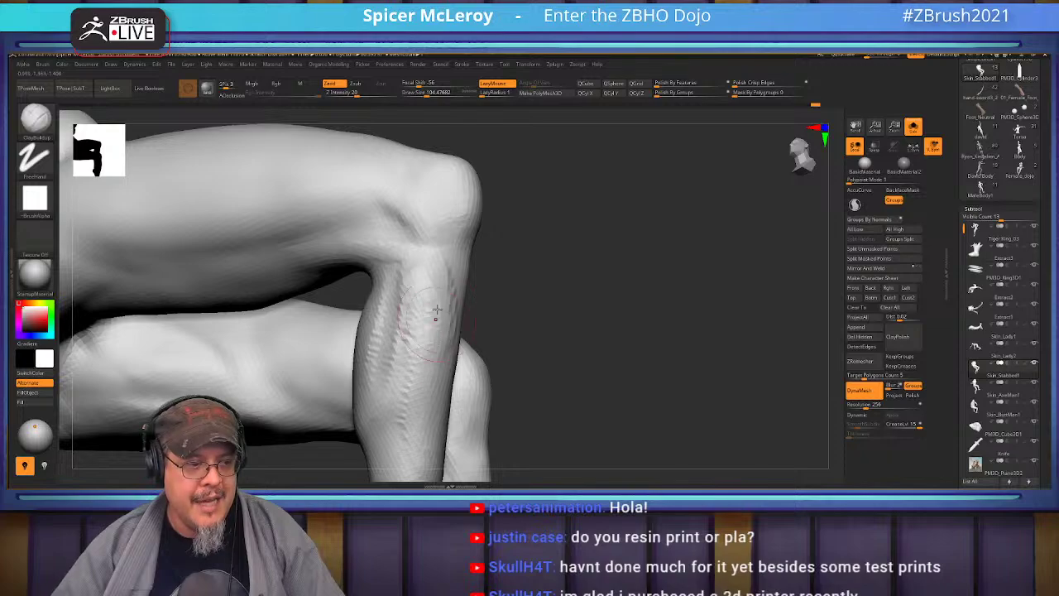
{"action": "right_click_drag", "start_coordinate": [436, 303], "coordinate": [472, 203], "text": "alt"}
{"action": "mouse_move", "coordinate": [601, 208]}
{"action": "left_mouse_down"}
{"action": "mouse_move", "coordinate": [579, 269]}
{"action": "mouse_move", "coordinate": [454, 354]}
{"action": "left_mouse_up"}
{"action": "right_click_drag", "start_coordinate": [444, 341], "coordinate": [447, 252]}
{"action": "right_click_drag", "start_coordinate": [426, 206], "coordinate": [423, 253], "text": "alt"}
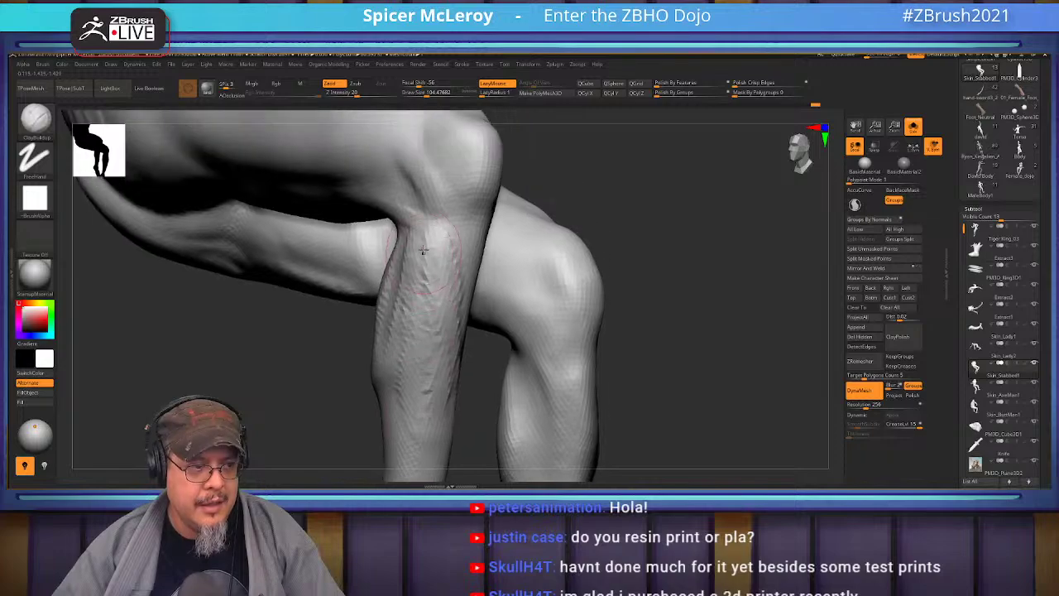
{"action": "left_click_drag", "start_coordinate": [431, 267], "coordinate": [438, 365]}
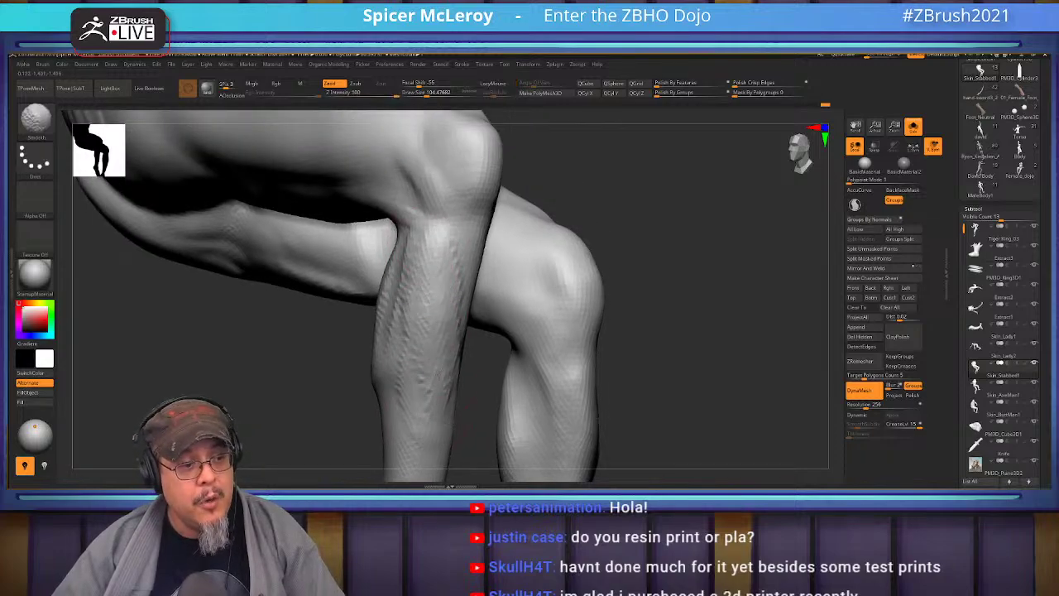
- Define the lower edge of the outer calf muscle where it tapers toward the ankle and smooth it
{"action": "right_click_drag", "start_coordinate": [374, 257], "coordinate": [444, 307]}
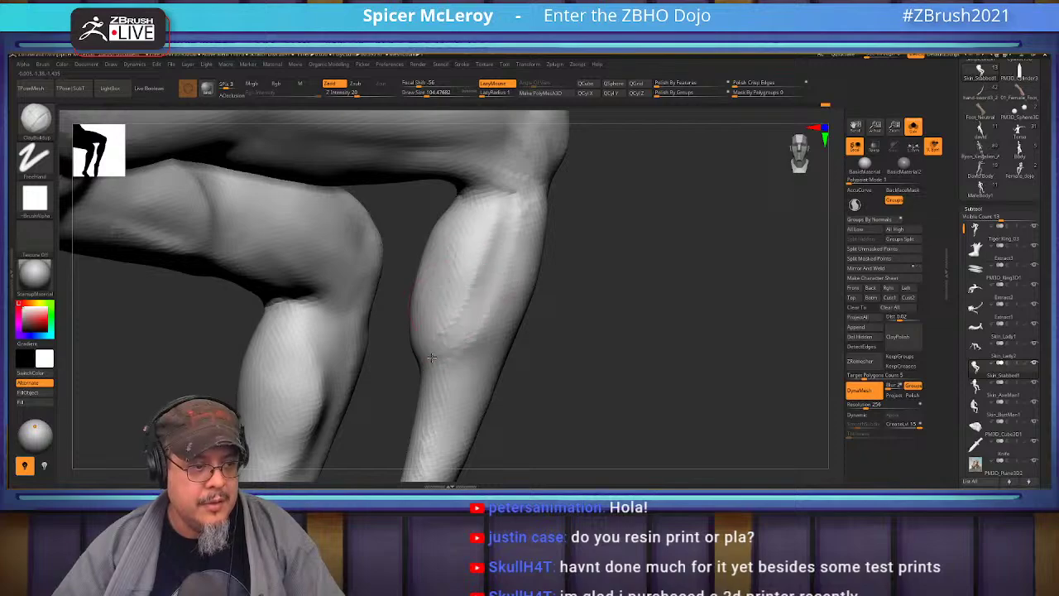
{"action": "key", "text": "shift"}
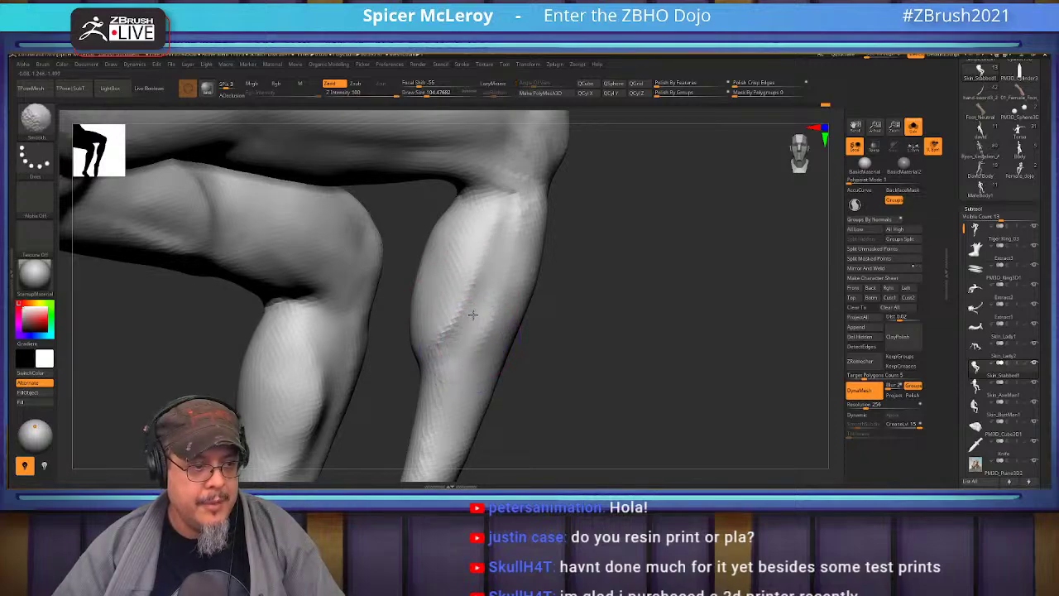
{"action": "mouse_move", "coordinate": [432, 342]}
{"action": "right_mouse_down"}
{"action": "mouse_move", "coordinate": [551, 224]}
{"action": "mouse_move", "coordinate": [576, 259]}
{"action": "mouse_move", "coordinate": [535, 284]}
{"action": "mouse_move", "coordinate": [565, 257]}
{"action": "mouse_move", "coordinate": [541, 240]}
{"action": "mouse_move", "coordinate": [524, 301]}
{"action": "mouse_move", "coordinate": [514, 265]}
{"action": "mouse_move", "coordinate": [532, 307]}
{"action": "mouse_move", "coordinate": [521, 267]}
{"action": "mouse_move", "coordinate": [402, 265]}
{"action": "right_mouse_up"}
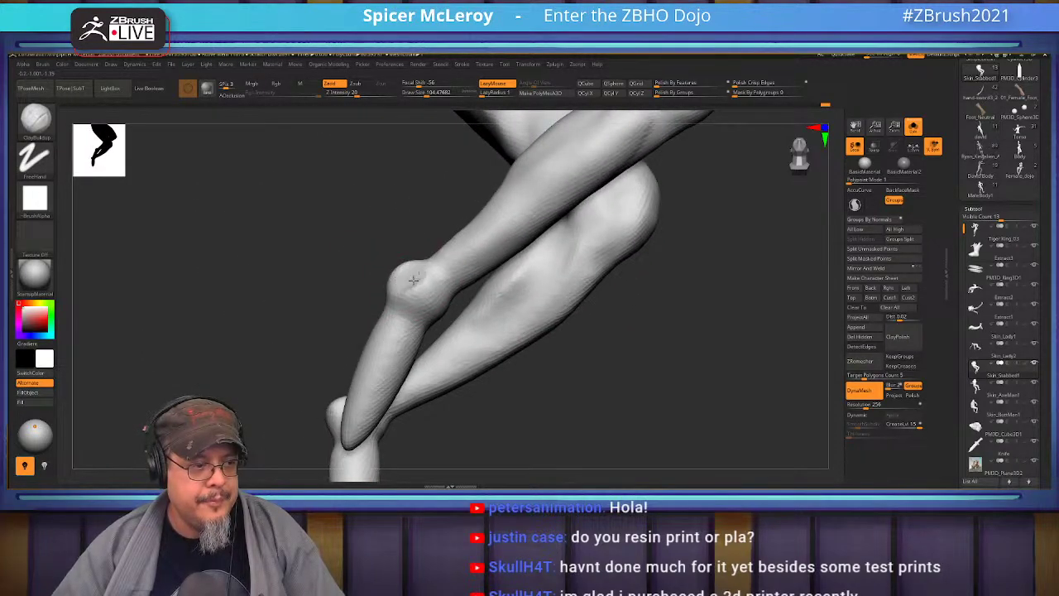
- Build up and smooth the ankle bump and the adjoining foot and lower shin with the ClayBuildup brush
{"action": "right_click_drag", "start_coordinate": [394, 304], "coordinate": [447, 295]}
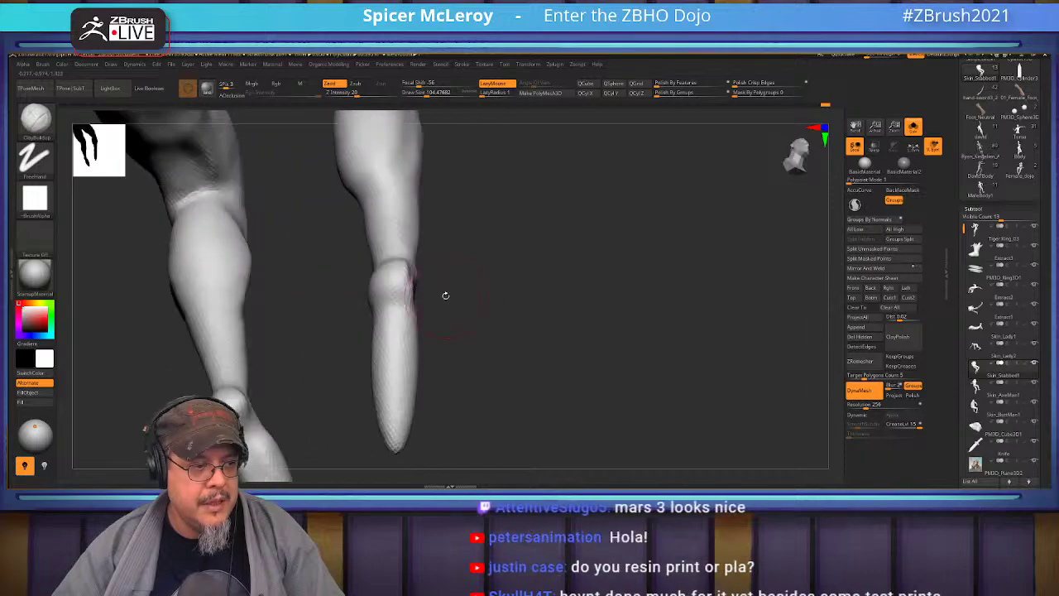
{"action": "left_click_drag", "start_coordinate": [408, 286], "coordinate": [395, 280]}
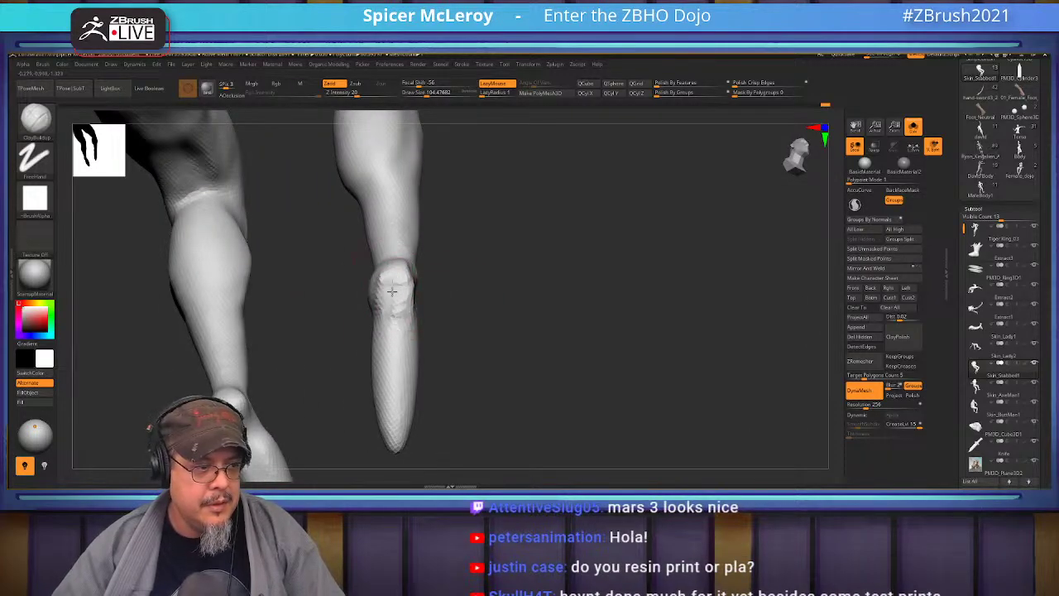
{"action": "key", "text": "shift"}
{"action": "mouse_move", "coordinate": [487, 255]}
{"action": "right_mouse_down"}
{"action": "mouse_move", "coordinate": [496, 300]}
{"action": "mouse_move", "coordinate": [361, 364]}
{"action": "right_mouse_up"}
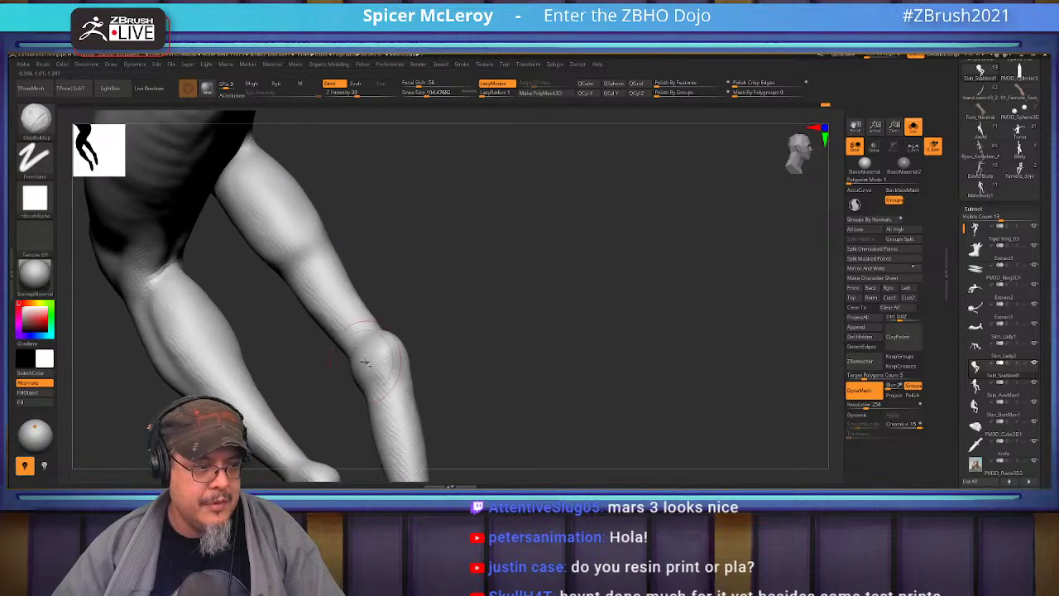
{"action": "right_click_drag", "start_coordinate": [463, 324], "coordinate": [351, 305]}
{"action": "mouse_move", "coordinate": [351, 290]}
{"action": "left_mouse_down"}
{"action": "mouse_move", "coordinate": [372, 373]}
{"action": "mouse_move", "coordinate": [395, 410]}
{"action": "left_mouse_up"}
{"action": "mouse_move", "coordinate": [366, 302]}
{"action": "right_mouse_down"}
{"action": "mouse_move", "coordinate": [350, 342]}
{"action": "mouse_move", "coordinate": [367, 343]}
{"action": "right_mouse_up"}
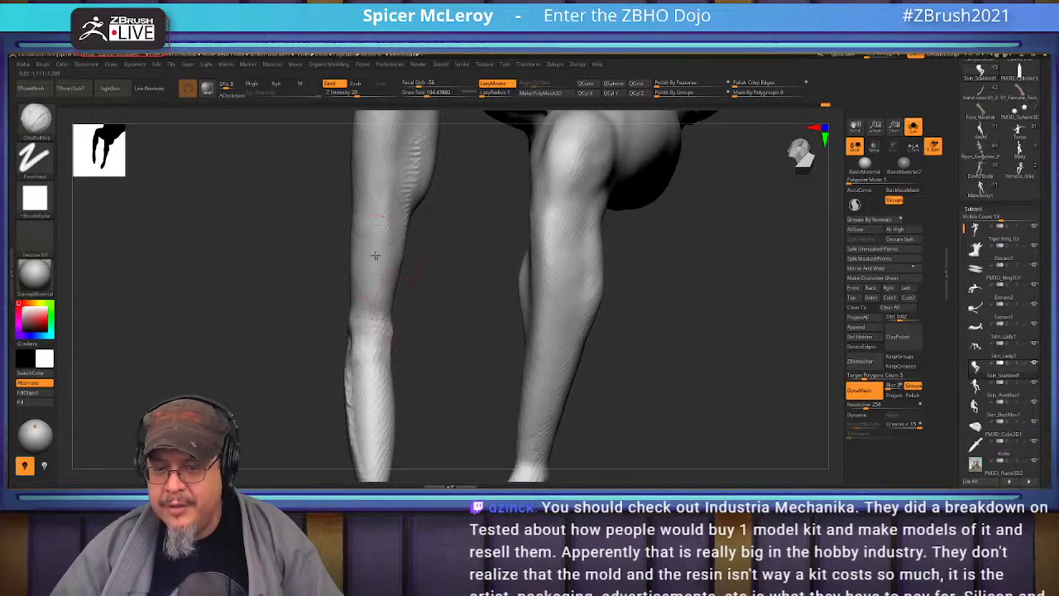
- Shape the kneecap and the lower thigh just above it, and smooth the strokes
{"action": "mouse_move", "coordinate": [451, 293]}
{"action": "left_mouse_down"}
{"action": "mouse_move", "coordinate": [463, 348]}
{"action": "mouse_move", "coordinate": [475, 333]}
{"action": "mouse_move", "coordinate": [439, 276]}
{"action": "left_mouse_up"}
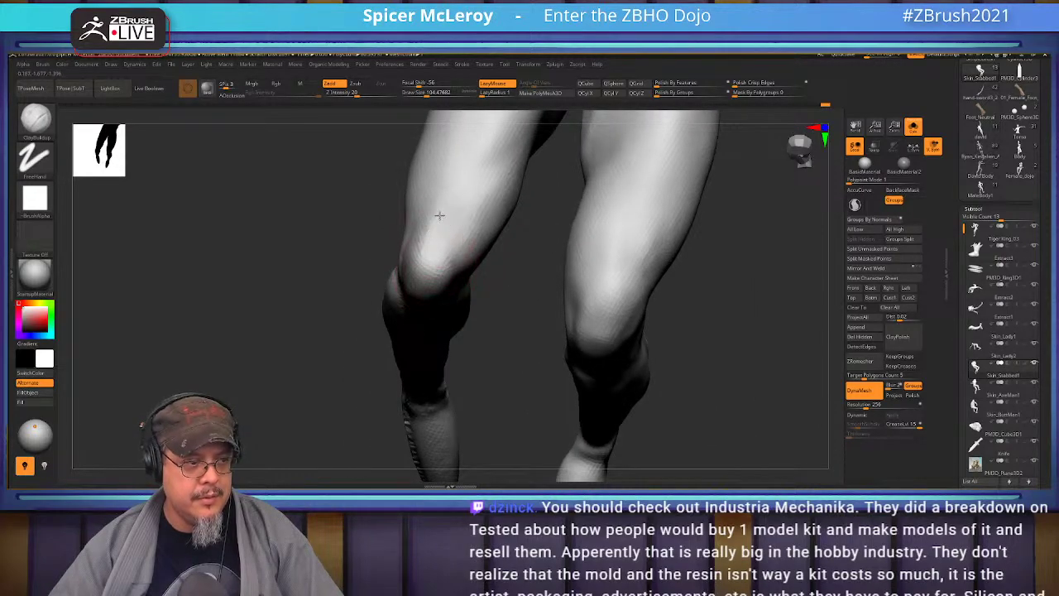
{"action": "left_click_drag", "start_coordinate": [425, 236], "coordinate": [422, 262]}
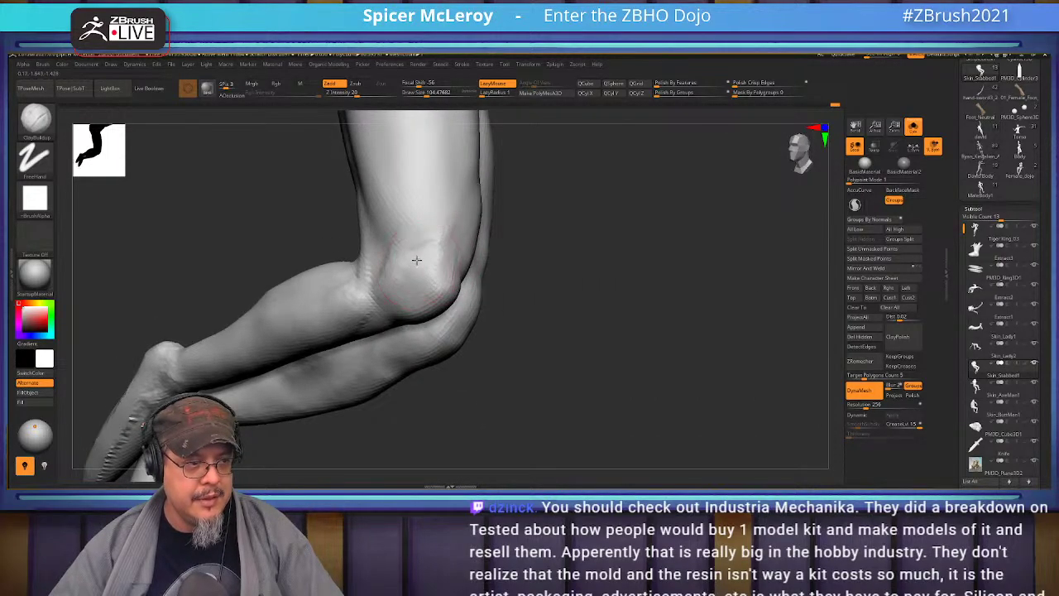
{"action": "key", "text": "shift"}
- Build up the side of the knee beside and below the kneecap with the ClayBuildup brush
{"action": "left_click_drag", "start_coordinate": [556, 279], "coordinate": [403, 299]}
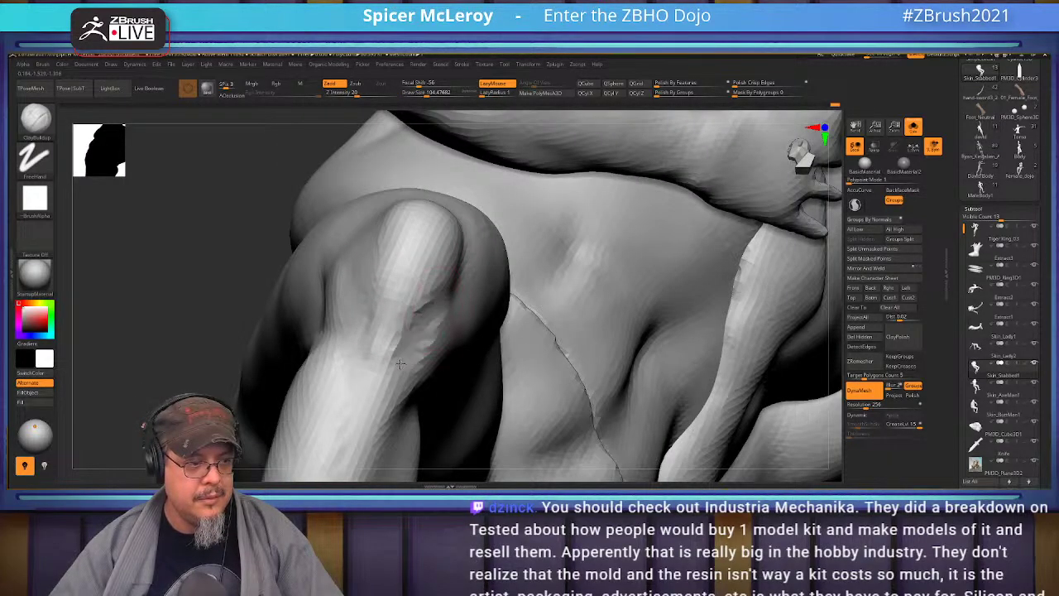
{"action": "right_click_drag", "start_coordinate": [414, 306], "coordinate": [405, 340]}
{"action": "left_click_drag", "start_coordinate": [405, 340], "coordinate": [423, 282]}
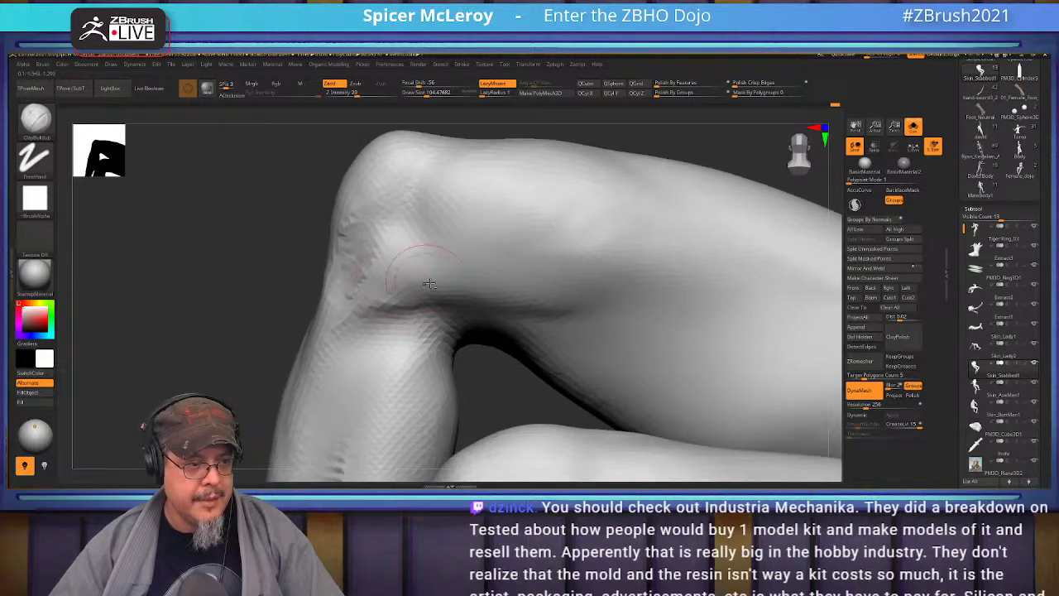
{"action": "mouse_move", "coordinate": [565, 321]}
{"action": "left_mouse_down"}
{"action": "mouse_move", "coordinate": [529, 331]}
{"action": "mouse_move", "coordinate": [389, 300]}
{"action": "mouse_move", "coordinate": [368, 308]}
{"action": "left_mouse_up"}
{"action": "mouse_move", "coordinate": [399, 263]}
{"action": "left_mouse_down"}
{"action": "mouse_move", "coordinate": [385, 241]}
{"action": "mouse_move", "coordinate": [392, 254]}
{"action": "mouse_move", "coordinate": [420, 258]}
{"action": "left_mouse_up"}
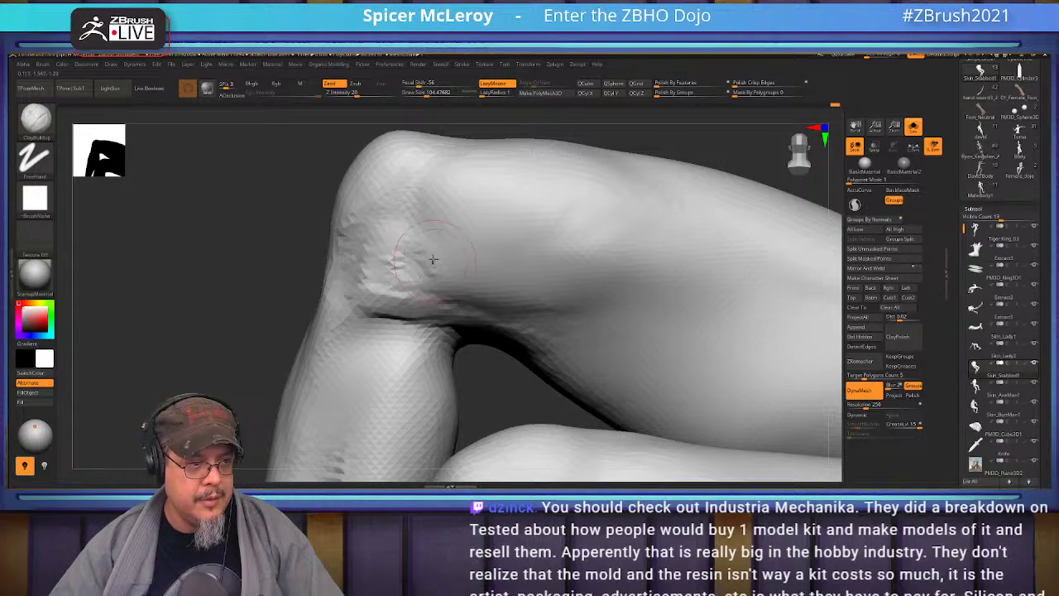
- Refine the side of the knee and the adjoining lower thigh with a larger brush, and smooth the strokes
{"action": "right_click_drag", "start_coordinate": [452, 235], "coordinate": [413, 276], "text": "alt"}
{"action": "key", "text": "s"}
{"action": "left_click_drag", "start_coordinate": [413, 276], "coordinate": [589, 361]}
{"action": "mouse_move", "coordinate": [506, 232]}
{"action": "left_mouse_down"}
{"action": "mouse_move", "coordinate": [646, 273]}
{"action": "mouse_move", "coordinate": [584, 330]}
{"action": "mouse_move", "coordinate": [497, 333]}
{"action": "mouse_move", "coordinate": [441, 229]}
{"action": "mouse_move", "coordinate": [496, 294]}
{"action": "mouse_move", "coordinate": [641, 306]}
{"action": "mouse_move", "coordinate": [672, 324]}
{"action": "mouse_move", "coordinate": [405, 289]}
{"action": "mouse_move", "coordinate": [635, 272]}
{"action": "mouse_move", "coordinate": [671, 286]}
{"action": "left_mouse_up"}
{"action": "mouse_move", "coordinate": [670, 286]}
{"action": "left_mouse_down", "text": "shift"}
{"action": "mouse_move", "coordinate": [449, 246]}
{"action": "mouse_move", "coordinate": [430, 302]}
{"action": "mouse_move", "coordinate": [588, 339]}
{"action": "left_mouse_up", "text": "shift"}
{"action": "mouse_move", "coordinate": [486, 324]}
{"action": "right_mouse_down", "text": "alt"}
{"action": "mouse_move", "coordinate": [320, 286]}
{"action": "mouse_move", "coordinate": [402, 303]}
{"action": "right_mouse_up", "text": "alt"}
{"action": "mouse_move", "coordinate": [331, 281]}
{"action": "left_mouse_down", "text": "shift"}
{"action": "mouse_move", "coordinate": [303, 317]}
{"action": "mouse_move", "coordinate": [331, 343]}
{"action": "mouse_move", "coordinate": [421, 356]}
{"action": "mouse_move", "coordinate": [450, 373]}
{"action": "left_mouse_up", "text": "shift"}
{"action": "mouse_move", "coordinate": [450, 374]}
{"action": "right_mouse_down"}
{"action": "mouse_move", "coordinate": [439, 364]}
{"action": "mouse_move", "coordinate": [546, 314]}
{"action": "right_mouse_up"}
{"action": "mouse_move", "coordinate": [384, 331]}
{"action": "right_mouse_down", "text": "alt"}
{"action": "mouse_move", "coordinate": [445, 282]}
{"action": "mouse_move", "coordinate": [416, 290]}
{"action": "mouse_move", "coordinate": [430, 273]}
{"action": "mouse_move", "coordinate": [405, 294]}
{"action": "mouse_move", "coordinate": [484, 323]}
{"action": "right_mouse_up", "text": "alt"}
{"action": "right_click_drag", "start_coordinate": [484, 322], "coordinate": [483, 290], "text": "alt"}
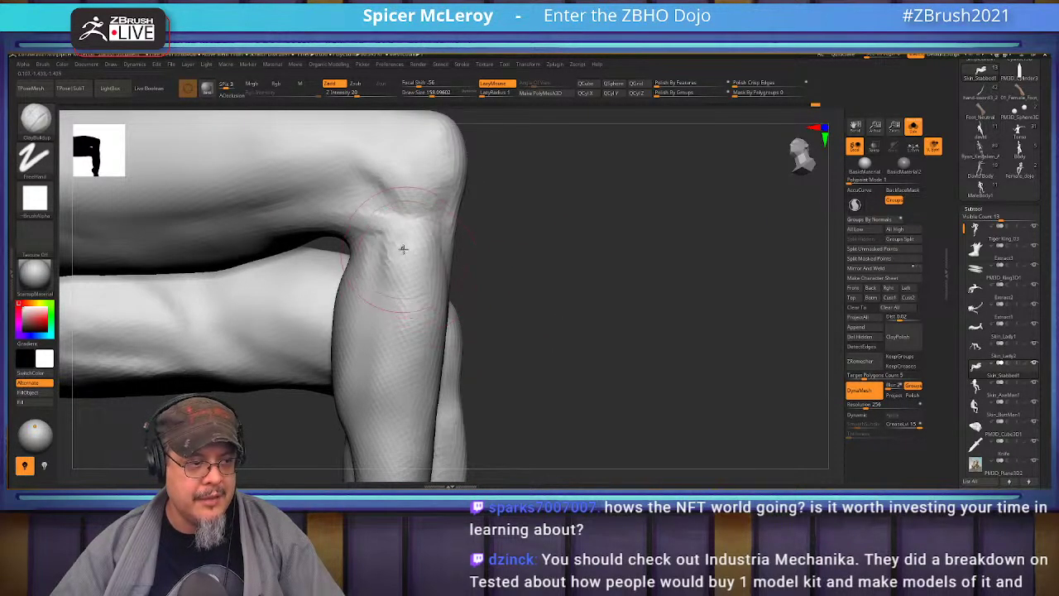
- Build up the side of the upper shin and calf directly below the knee, and smooth the strokes
{"action": "key", "text": "shift"}
{"action": "mouse_move", "coordinate": [560, 325]}
{"action": "right_mouse_down", "text": "alt"}
{"action": "mouse_move", "coordinate": [565, 251]}
{"action": "mouse_move", "coordinate": [386, 262]}
{"action": "mouse_move", "coordinate": [425, 289]}
{"action": "mouse_move", "coordinate": [515, 251]}
{"action": "mouse_move", "coordinate": [515, 234]}
{"action": "mouse_move", "coordinate": [402, 260]}
{"action": "right_mouse_up", "text": "alt"}
{"action": "key", "text": "shift"}
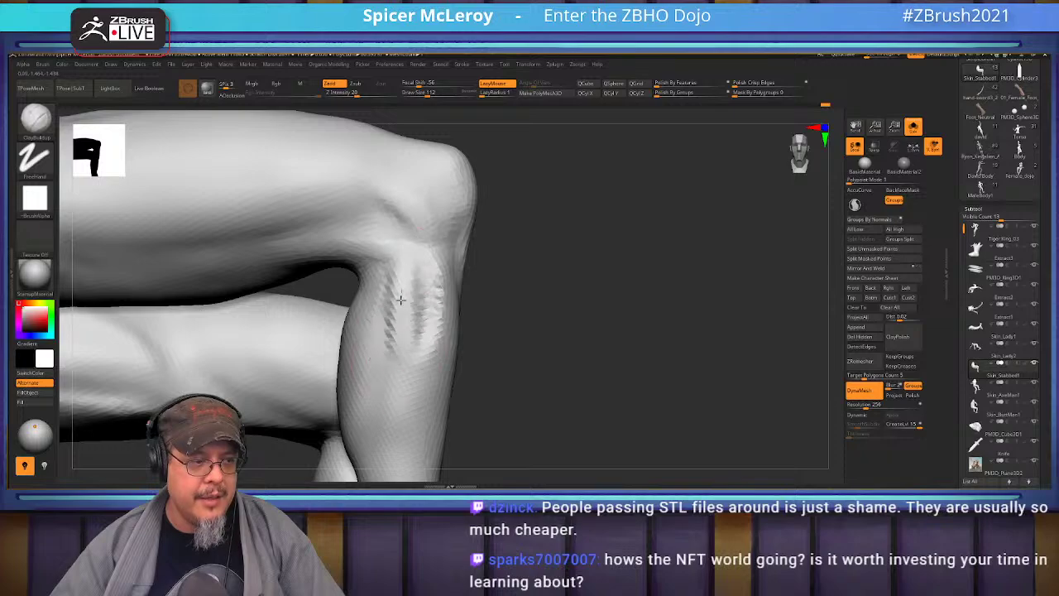
{"action": "key", "text": "shift"}
{"action": "right_click_drag", "start_coordinate": [402, 334], "coordinate": [419, 287]}
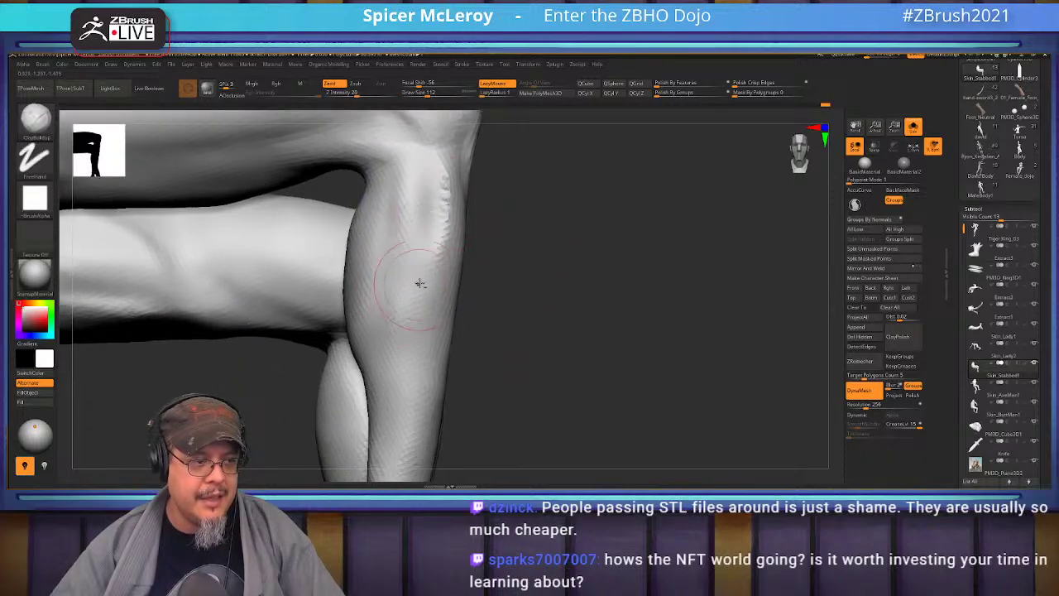
{"action": "left_click_drag", "start_coordinate": [408, 264], "coordinate": [395, 346]}
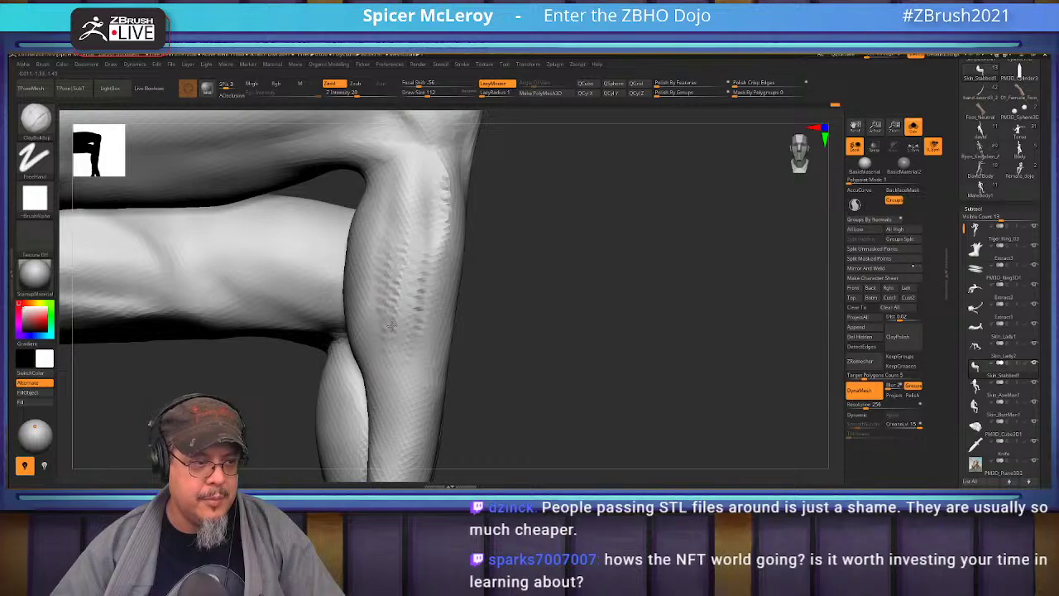
{"action": "mouse_move", "coordinate": [402, 341]}
{"action": "left_mouse_down", "text": "shift"}
{"action": "mouse_move", "coordinate": [407, 198]}
{"action": "mouse_move", "coordinate": [413, 347]}
{"action": "left_mouse_up", "text": "shift"}
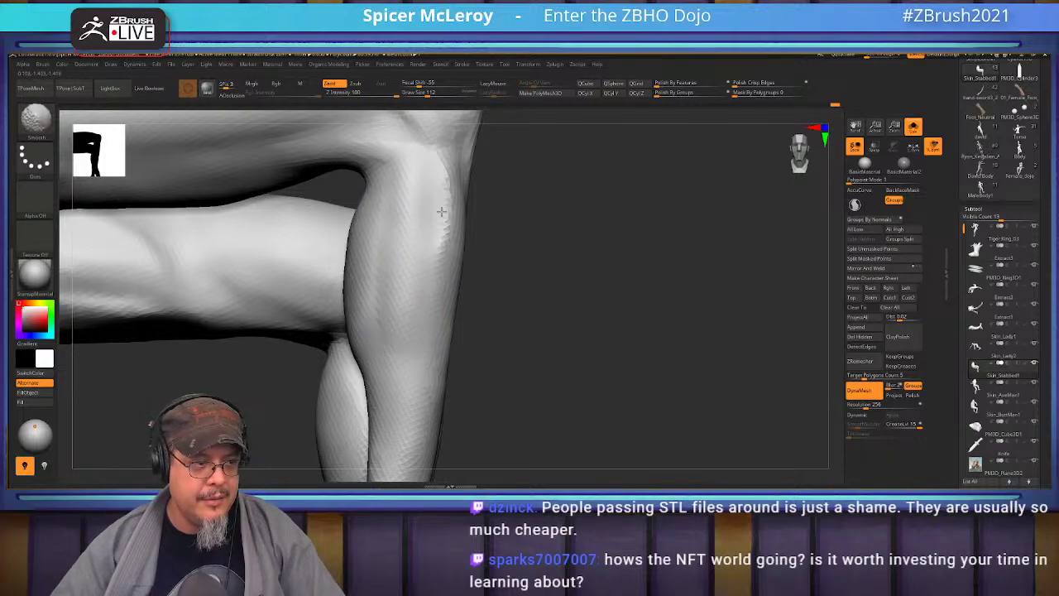
{"action": "mouse_move", "coordinate": [463, 207]}
{"action": "right_mouse_down"}
{"action": "mouse_move", "coordinate": [537, 237]}
{"action": "mouse_move", "coordinate": [628, 220]}
{"action": "mouse_move", "coordinate": [548, 212]}
{"action": "mouse_move", "coordinate": [432, 237]}
{"action": "right_mouse_up"}
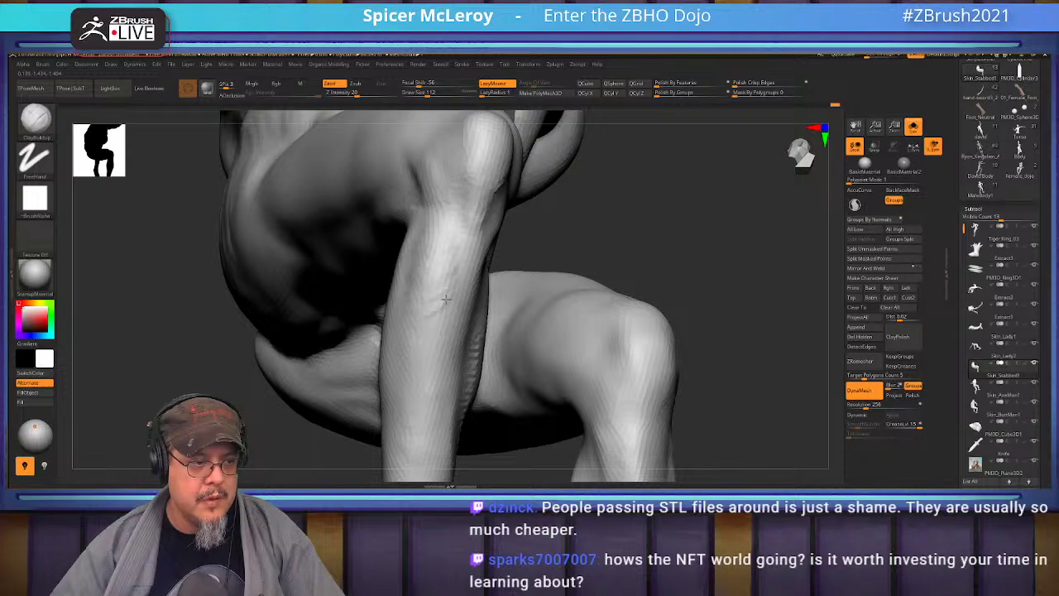
{"action": "key", "text": "shift"}
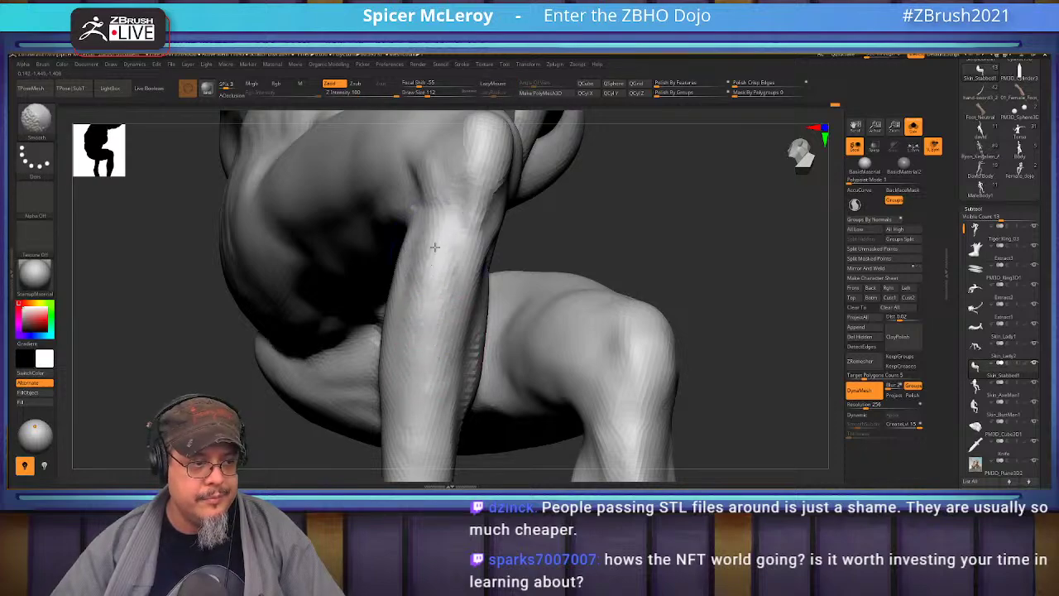
- Enlarge the brush to a draw size of about 217 and sculpt the muscle forms on the upper front thigh
{"action": "mouse_move", "coordinate": [412, 281]}
{"action": "right_mouse_down"}
{"action": "mouse_move", "coordinate": [416, 301]}
{"action": "mouse_move", "coordinate": [400, 297]}
{"action": "mouse_move", "coordinate": [406, 281]}
{"action": "mouse_move", "coordinate": [386, 292]}
{"action": "mouse_move", "coordinate": [390, 245]}
{"action": "right_mouse_up"}
{"action": "key", "text": "s"}
{"action": "left_click_drag", "start_coordinate": [362, 239], "coordinate": [374, 239]}
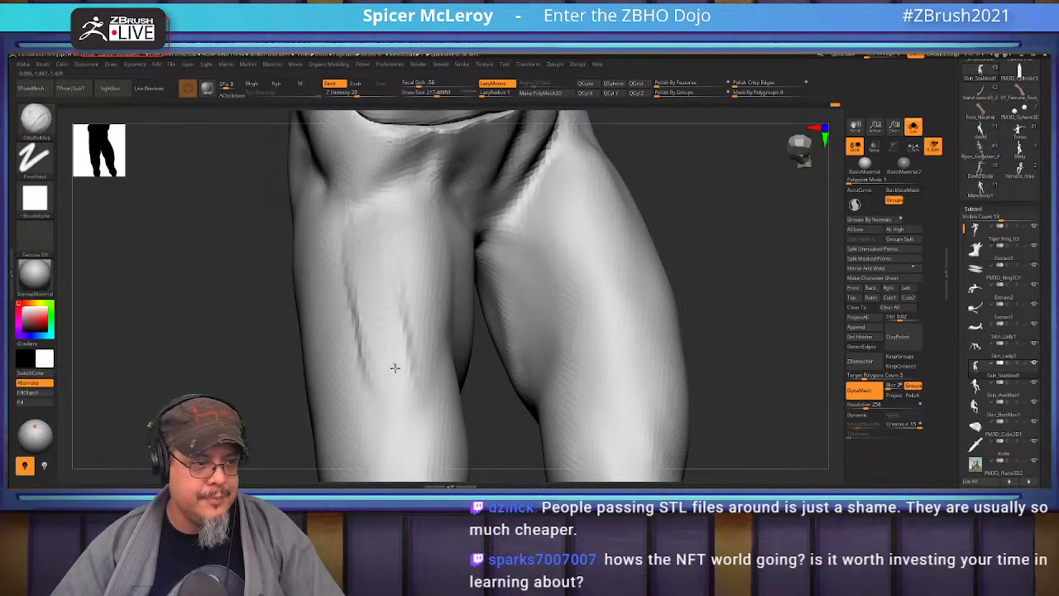
{"action": "mouse_move", "coordinate": [394, 341]}
{"action": "right_mouse_down"}
{"action": "mouse_move", "coordinate": [380, 183]}
{"action": "mouse_move", "coordinate": [418, 192]}
{"action": "mouse_move", "coordinate": [402, 207]}
{"action": "mouse_move", "coordinate": [408, 247]}
{"action": "right_mouse_up"}
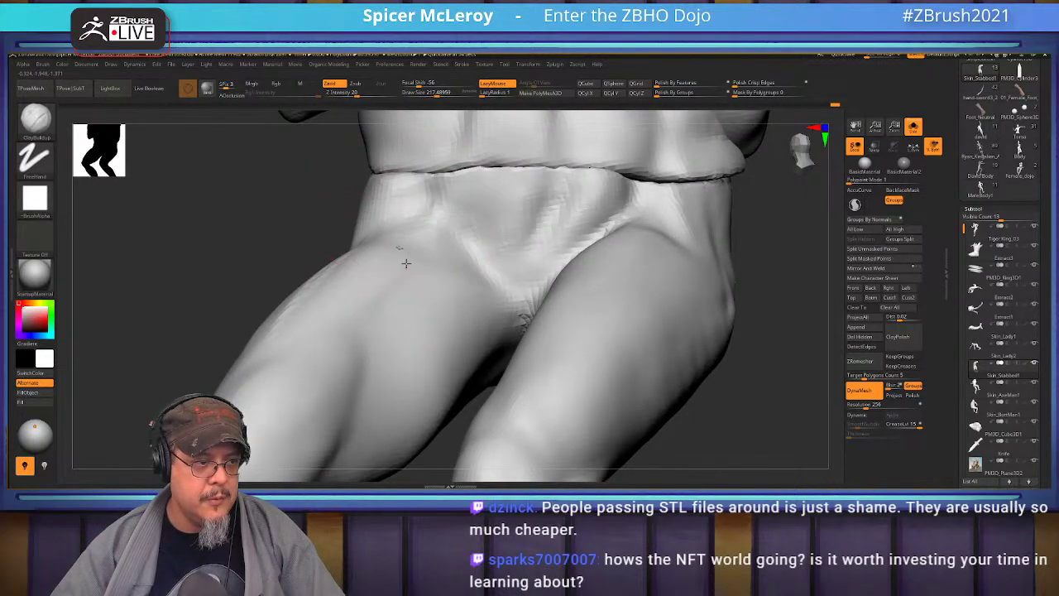
{"action": "right_click_drag", "start_coordinate": [398, 328], "coordinate": [364, 311]}
- Smooth the inner thigh and build up the hamstring forms running down to the back of the knee
{"action": "key", "text": "shift"}
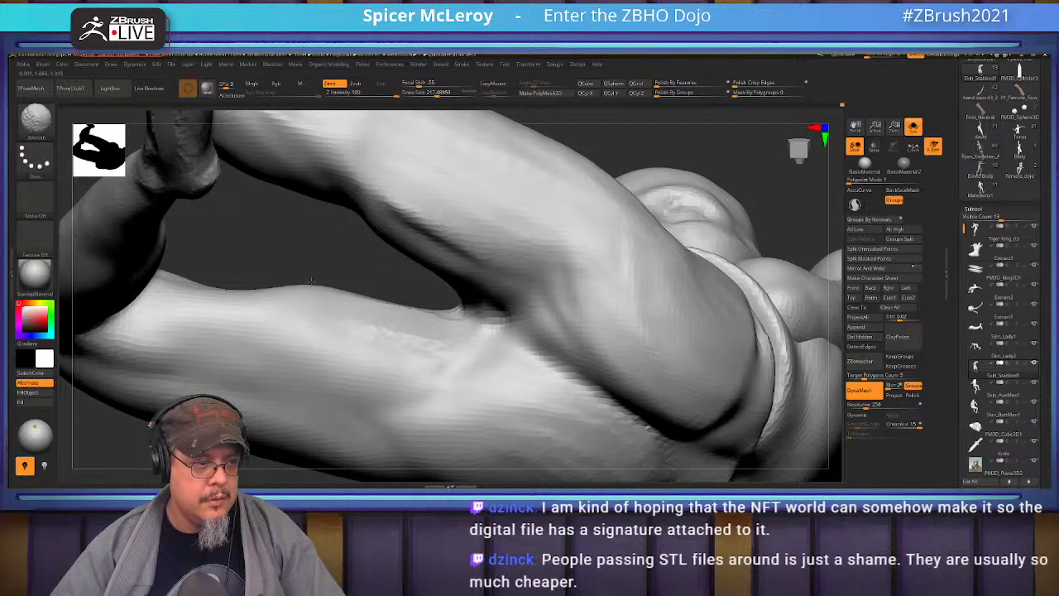
{"action": "mouse_move", "coordinate": [391, 296]}
{"action": "left_mouse_down", "text": "shift"}
{"action": "mouse_move", "coordinate": [429, 311]}
{"action": "mouse_move", "coordinate": [372, 301]}
{"action": "mouse_move", "coordinate": [376, 324]}
{"action": "left_mouse_up", "text": "shift"}
{"action": "right_click_drag", "start_coordinate": [376, 325], "coordinate": [401, 244]}
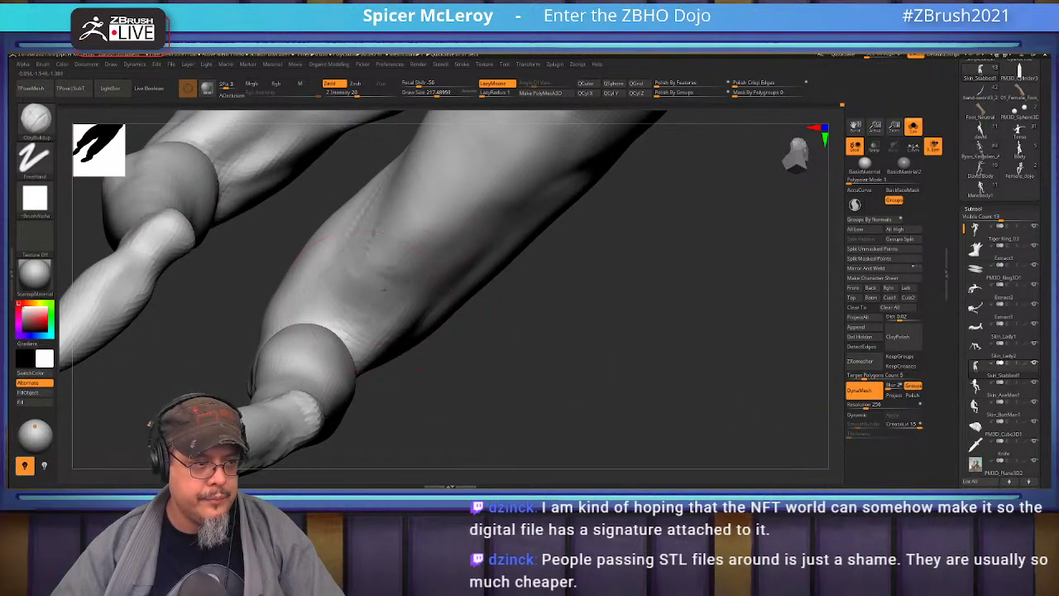
{"action": "mouse_move", "coordinate": [412, 248]}
{"action": "left_mouse_down"}
{"action": "mouse_move", "coordinate": [343, 297]}
{"action": "mouse_move", "coordinate": [324, 279]}
{"action": "mouse_move", "coordinate": [272, 325]}
{"action": "left_mouse_up"}
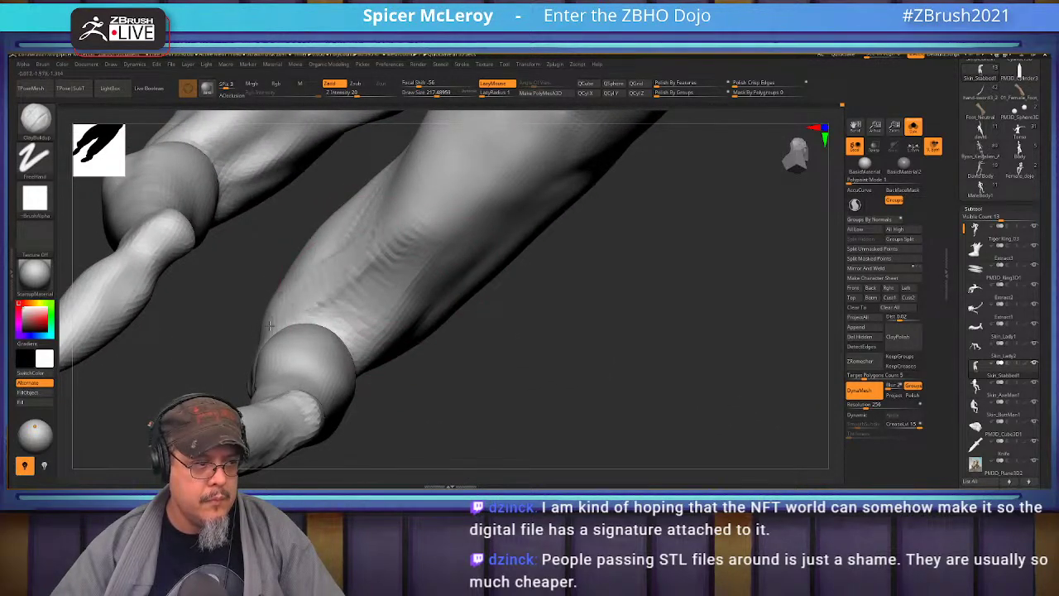
{"action": "mouse_move", "coordinate": [365, 241]}
{"action": "left_mouse_down"}
{"action": "mouse_move", "coordinate": [434, 217]}
{"action": "mouse_move", "coordinate": [359, 295]}
{"action": "left_mouse_up"}
{"action": "left_click_drag", "start_coordinate": [492, 331], "coordinate": [475, 368]}
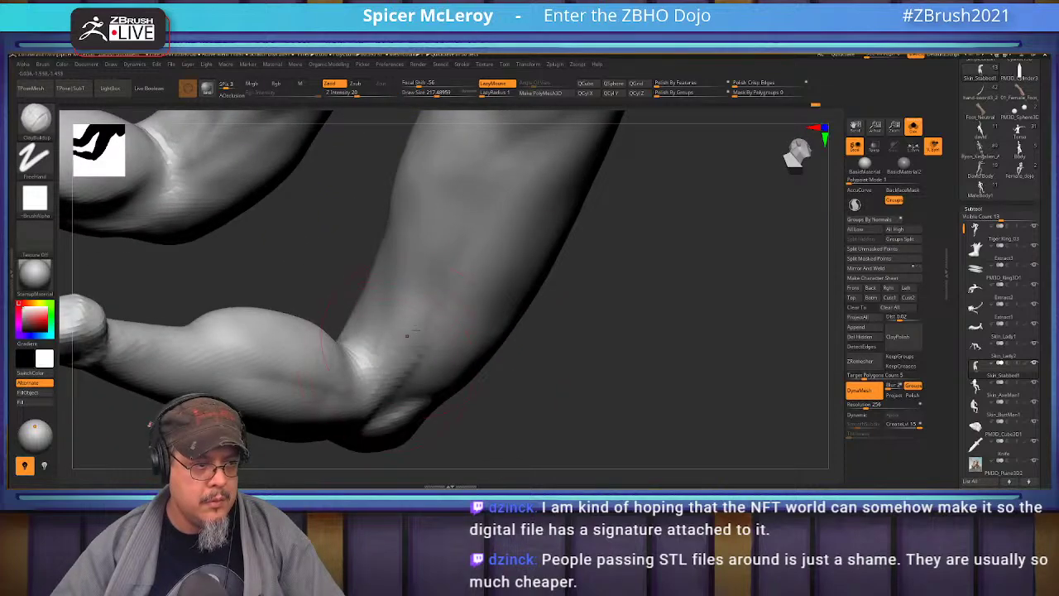
{"action": "left_click_drag", "start_coordinate": [578, 266], "coordinate": [529, 345]}
{"action": "right_click_drag", "start_coordinate": [528, 345], "coordinate": [485, 310]}
- Inspect the proportions of the thighs and knees from the front and from several angles
{"action": "key", "text": "f"}
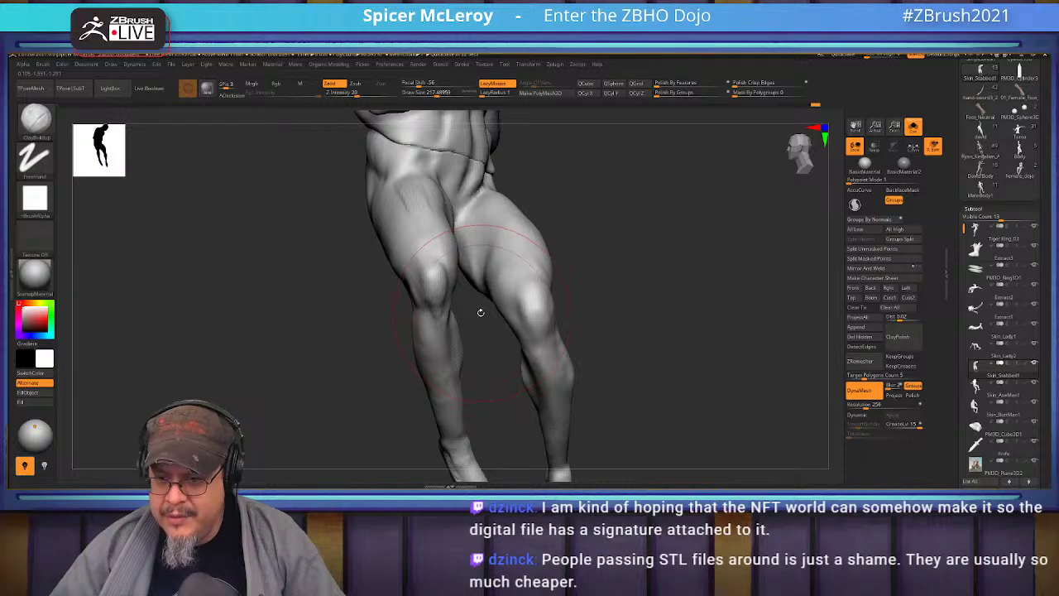
{"action": "right_click_drag", "start_coordinate": [472, 313], "coordinate": [450, 304]}
{"action": "right_click_drag", "start_coordinate": [464, 268], "coordinate": [432, 283]}
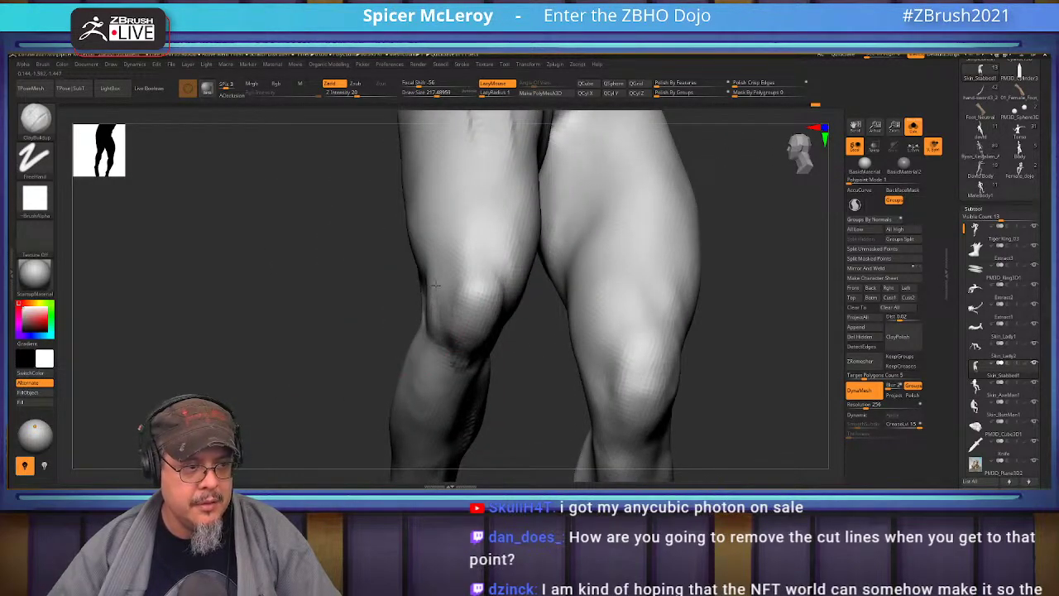
{"action": "key", "text": "b"}
{"action": "key", "text": "m"}
{"action": "key", "text": "v"}
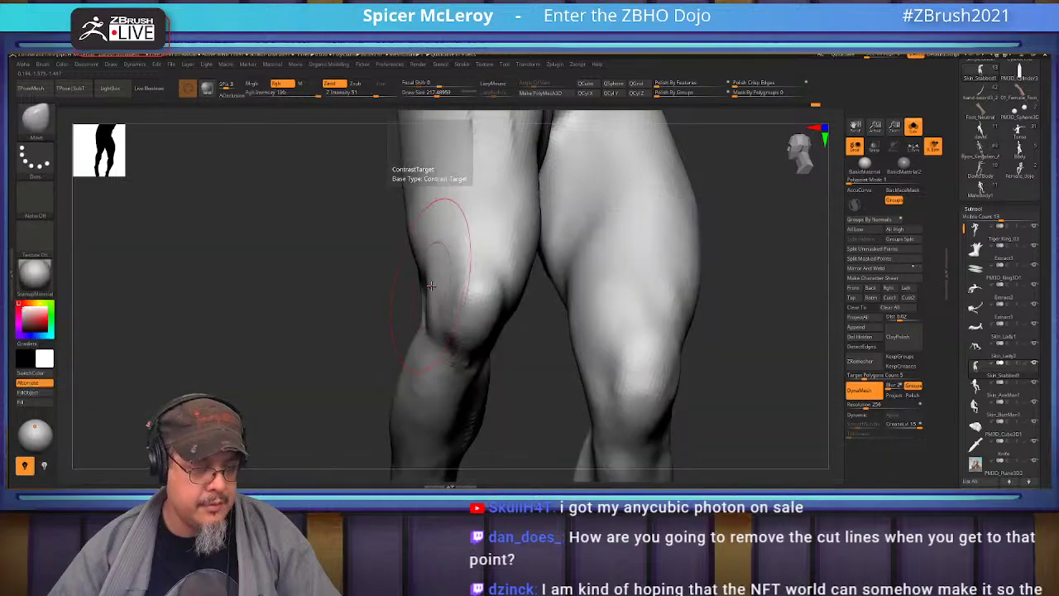
{"action": "mouse_move", "coordinate": [442, 262]}
{"action": "right_mouse_down"}
{"action": "mouse_move", "coordinate": [425, 295]}
{"action": "mouse_move", "coordinate": [411, 271]}
{"action": "right_mouse_up"}
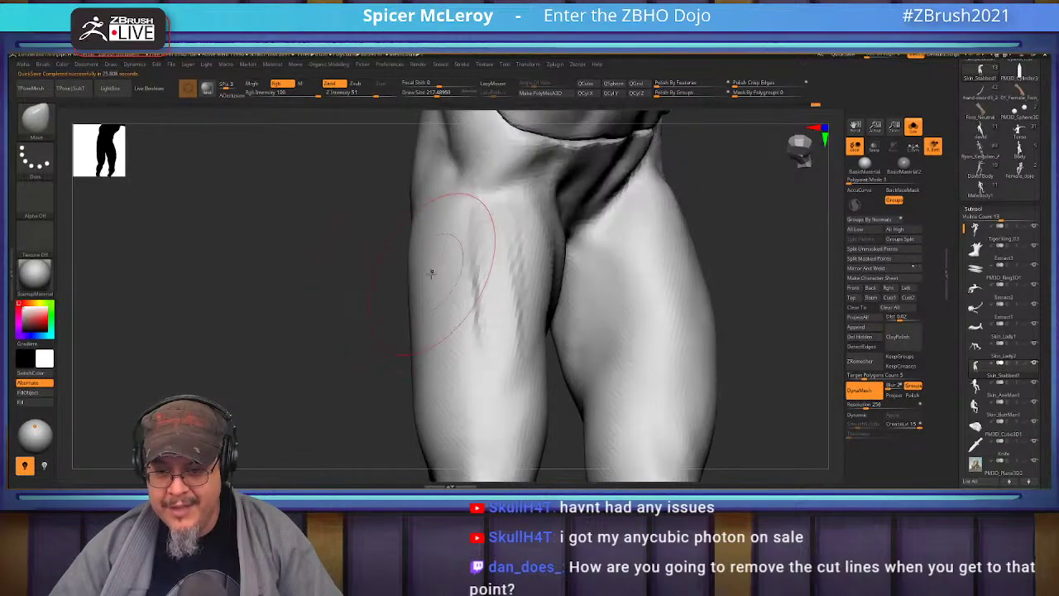
- Build up the inner thigh muscles and fill out the groin between the thighs with the ClayBuildup brush
{"action": "left_click_drag", "start_coordinate": [757, 219], "coordinate": [500, 235]}
{"action": "key", "text": "b"}
{"action": "key", "text": "c"}
{"action": "key", "text": "b"}
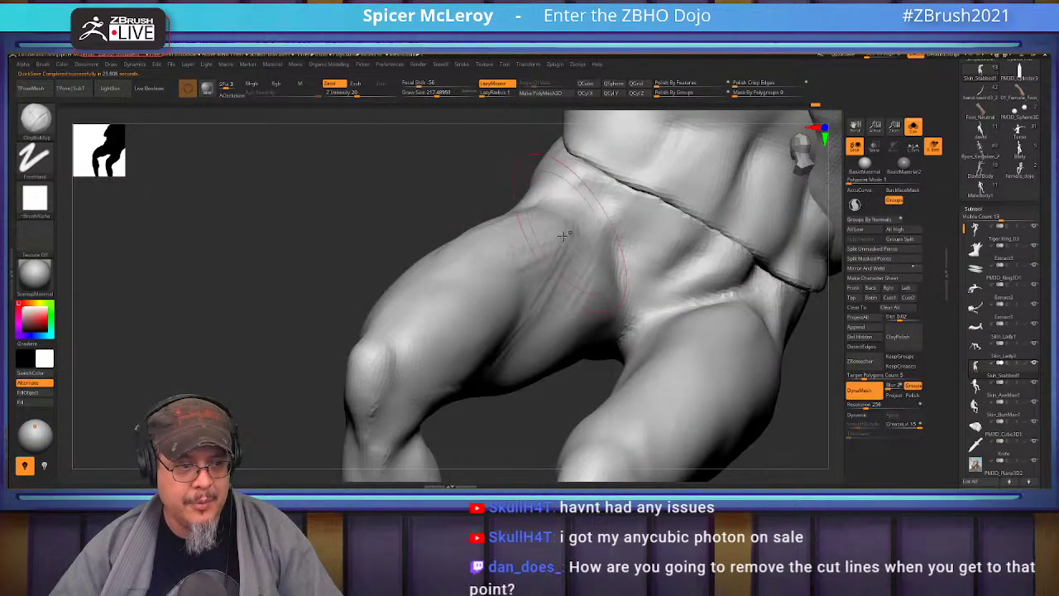
{"action": "mouse_move", "coordinate": [579, 243]}
{"action": "left_mouse_down"}
{"action": "mouse_move", "coordinate": [617, 323]}
{"action": "mouse_move", "coordinate": [581, 270]}
{"action": "left_mouse_up"}
{"action": "right_click_drag", "start_coordinate": [581, 270], "coordinate": [538, 243], "text": "alt"}
{"action": "mouse_move", "coordinate": [546, 238]}
{"action": "left_mouse_down"}
{"action": "mouse_move", "coordinate": [555, 303]}
{"action": "mouse_move", "coordinate": [568, 266]}
{"action": "mouse_move", "coordinate": [543, 323]}
{"action": "mouse_move", "coordinate": [547, 266]}
{"action": "mouse_move", "coordinate": [501, 323]}
{"action": "mouse_move", "coordinate": [563, 240]}
{"action": "left_mouse_up"}
{"action": "left_click_drag", "start_coordinate": [538, 275], "coordinate": [603, 279]}
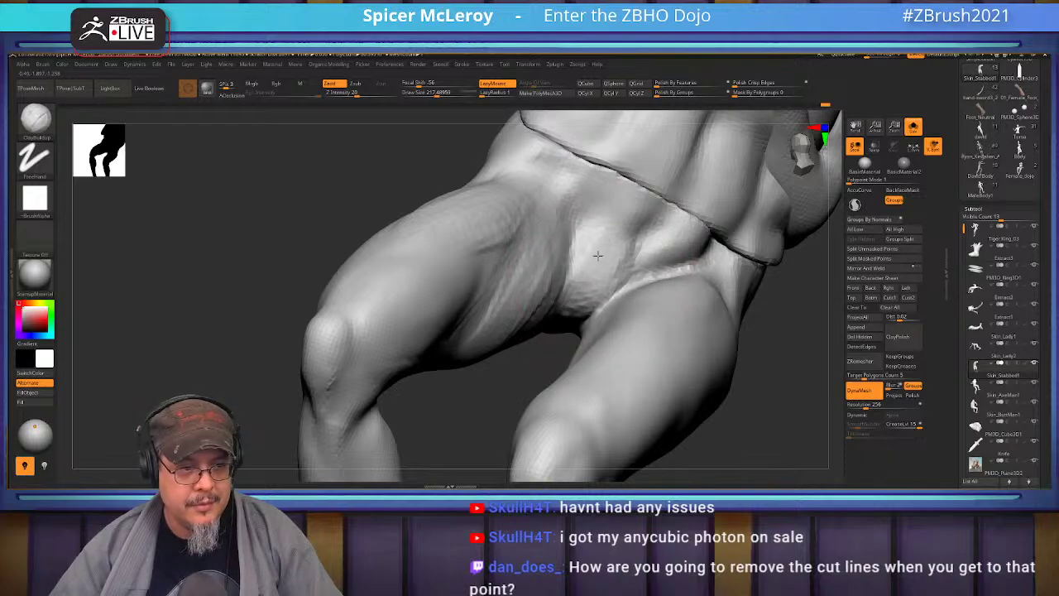
{"action": "right_click_drag", "start_coordinate": [610, 260], "coordinate": [644, 240]}
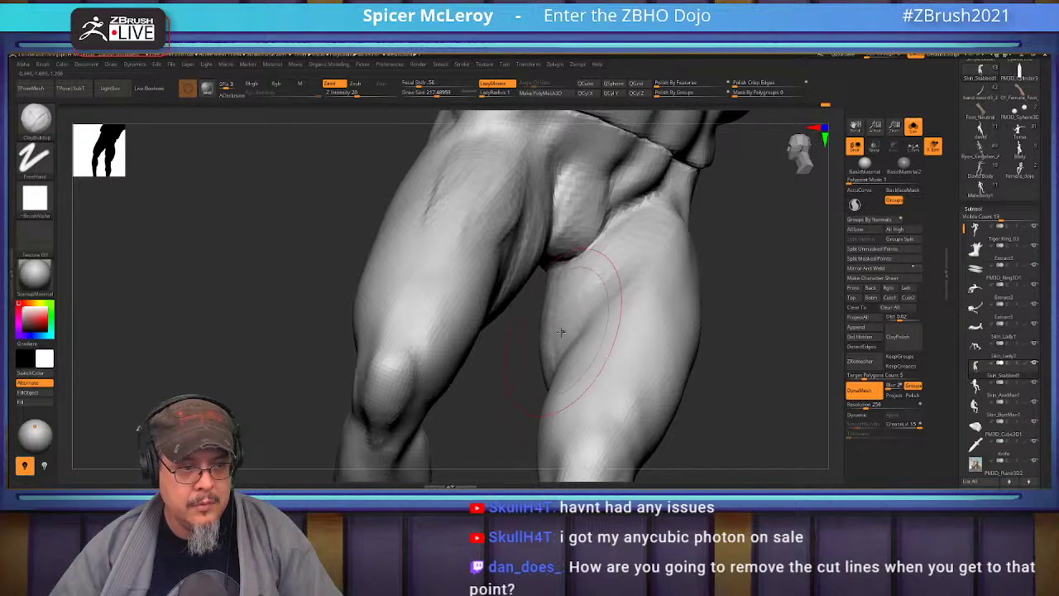
{"action": "right_click_drag", "start_coordinate": [632, 260], "coordinate": [647, 219]}
- Show the other figures to check the stabbed man's legs in context, and isolate him again
{"action": "left_click", "coordinate": [915, 127]}
{"action": "key", "text": "f"}
{"action": "right_click_drag", "start_coordinate": [546, 277], "coordinate": [829, 283]}
{"action": "right_click_drag", "start_coordinate": [829, 283], "coordinate": [653, 290], "text": "ctrl"}
{"action": "left_click", "coordinate": [912, 128]}
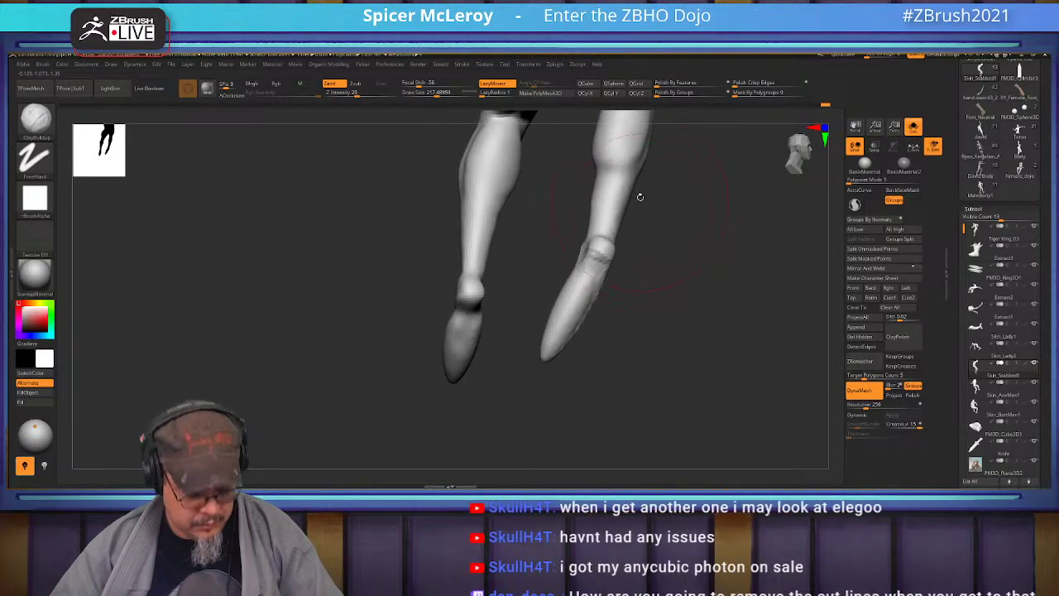
- Widen the front part of the foot with the Move brush while BackfaceMask is on
{"action": "key", "text": "b"}
{"action": "key", "text": "m"}
{"action": "key", "text": "v"}
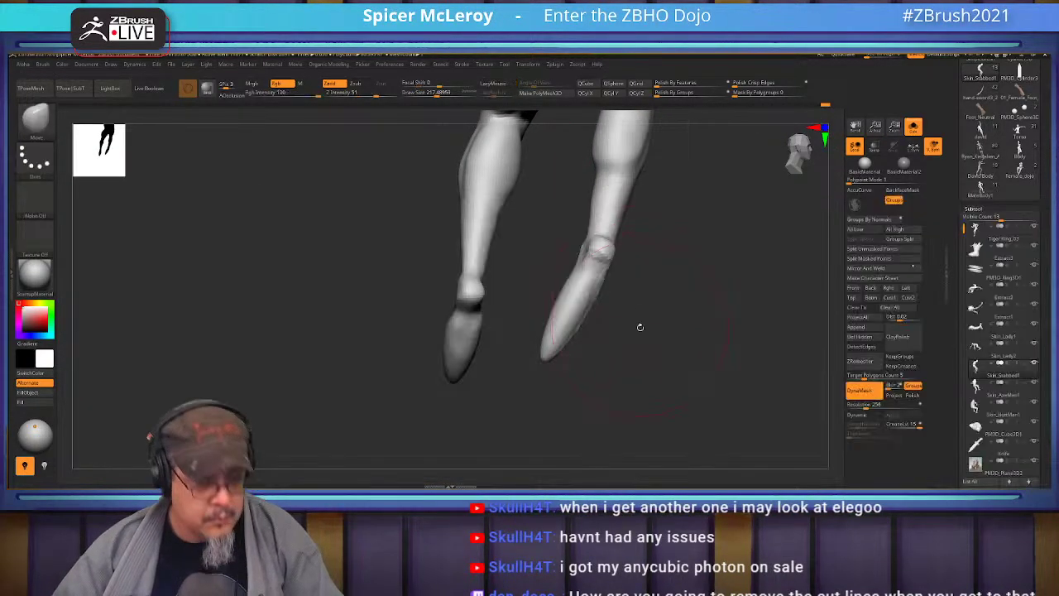
{"action": "left_click", "coordinate": [912, 192]}
{"action": "right_click_drag", "start_coordinate": [679, 285], "coordinate": [579, 331], "text": "ctrl"}
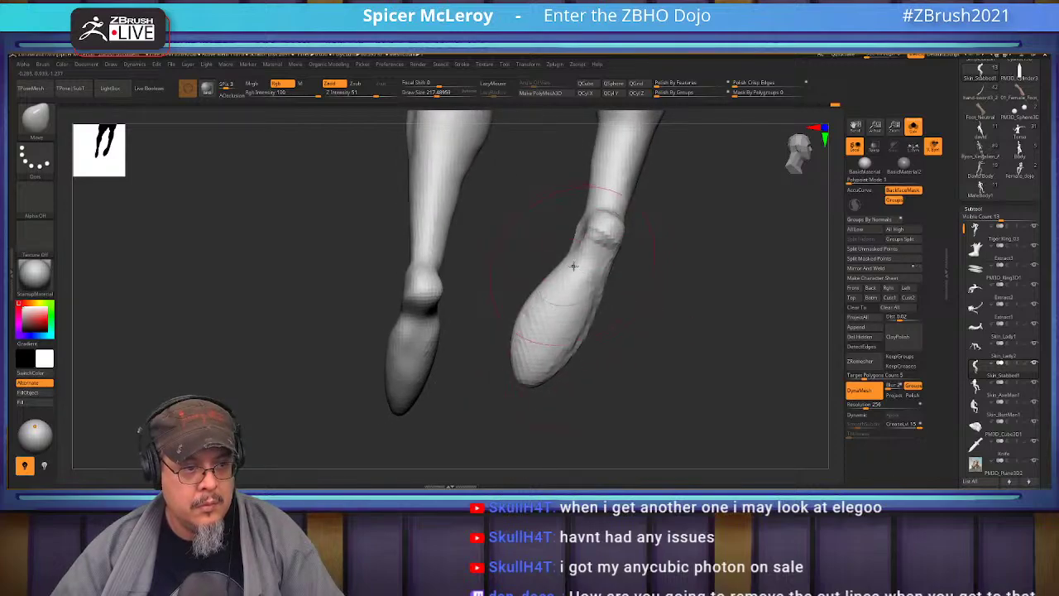
{"action": "right_click_drag", "start_coordinate": [631, 335], "coordinate": [656, 306], "text": "alt"}
- Blunt the toe end with the Move brush at draw size 132 and BackfaceMask off, and smooth the foot and ankle
{"action": "key", "text": "s"}
{"action": "left_click_drag", "start_coordinate": [536, 323], "coordinate": [529, 323]}
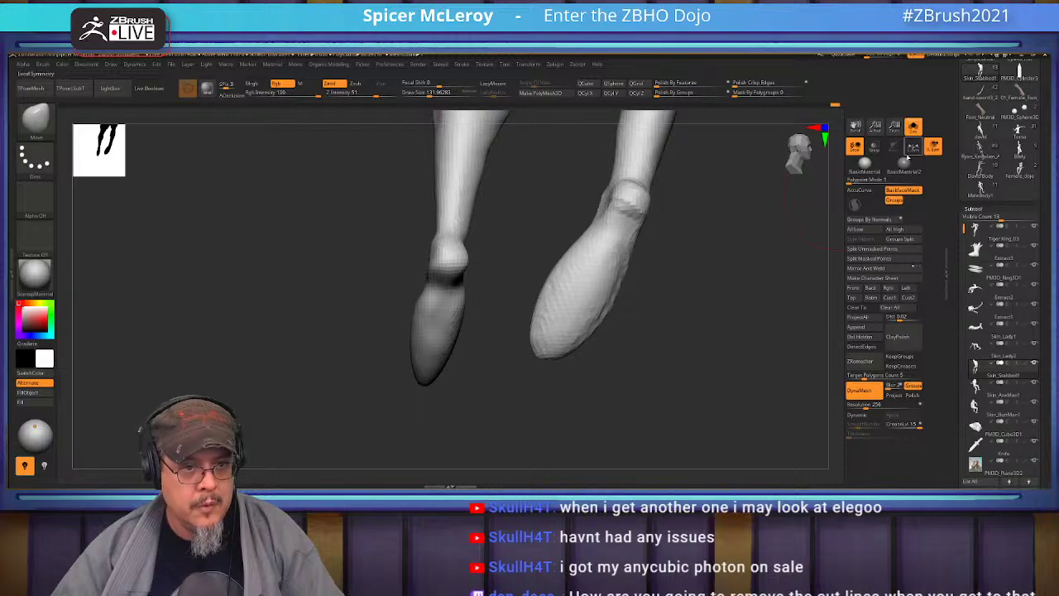
{"action": "left_click", "coordinate": [911, 192]}
{"action": "right_click_drag", "start_coordinate": [692, 307], "coordinate": [642, 314]}
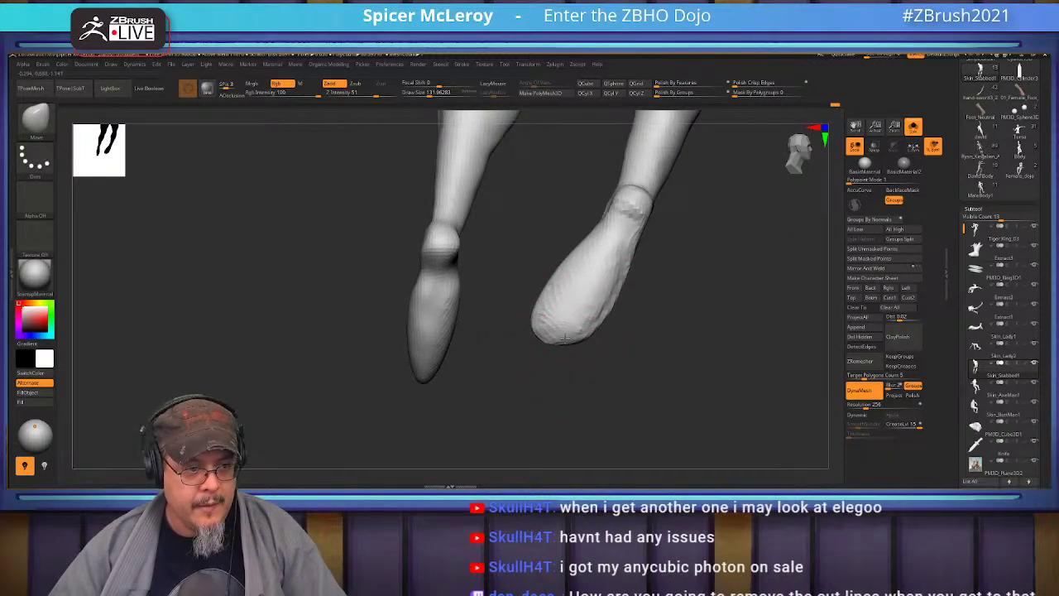
{"action": "mouse_move", "coordinate": [682, 302]}
{"action": "right_mouse_down"}
{"action": "mouse_move", "coordinate": [706, 336]}
{"action": "mouse_move", "coordinate": [709, 323]}
{"action": "mouse_move", "coordinate": [692, 310]}
{"action": "mouse_move", "coordinate": [709, 344]}
{"action": "mouse_move", "coordinate": [678, 412]}
{"action": "right_mouse_up"}
{"action": "left_click_drag", "start_coordinate": [645, 295], "coordinate": [657, 288], "text": "shift"}
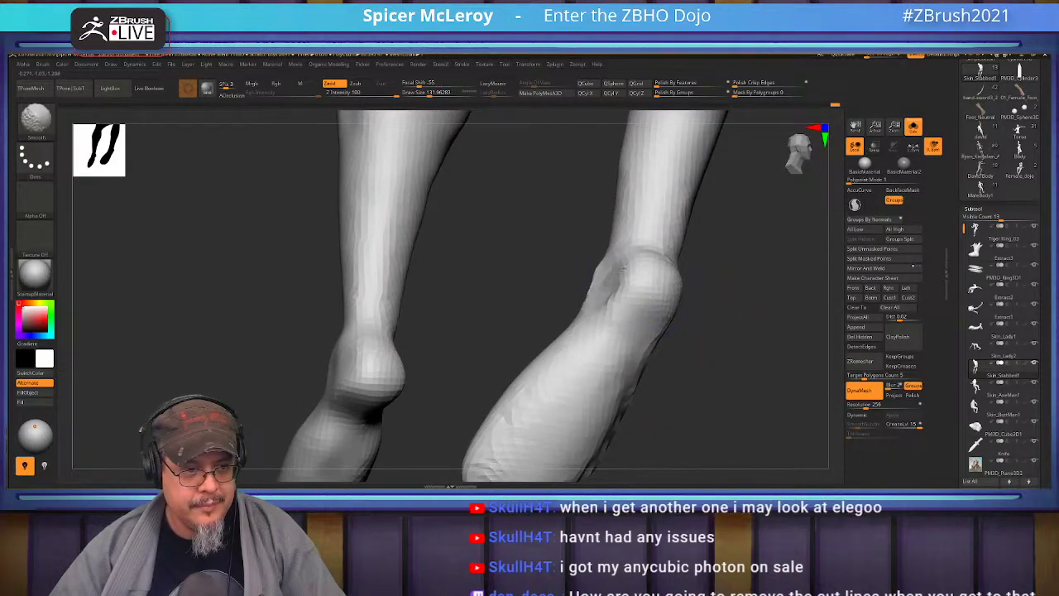
{"action": "mouse_move", "coordinate": [543, 324]}
{"action": "right_mouse_down"}
{"action": "mouse_move", "coordinate": [665, 294]}
{"action": "mouse_move", "coordinate": [703, 217]}
{"action": "right_mouse_up"}
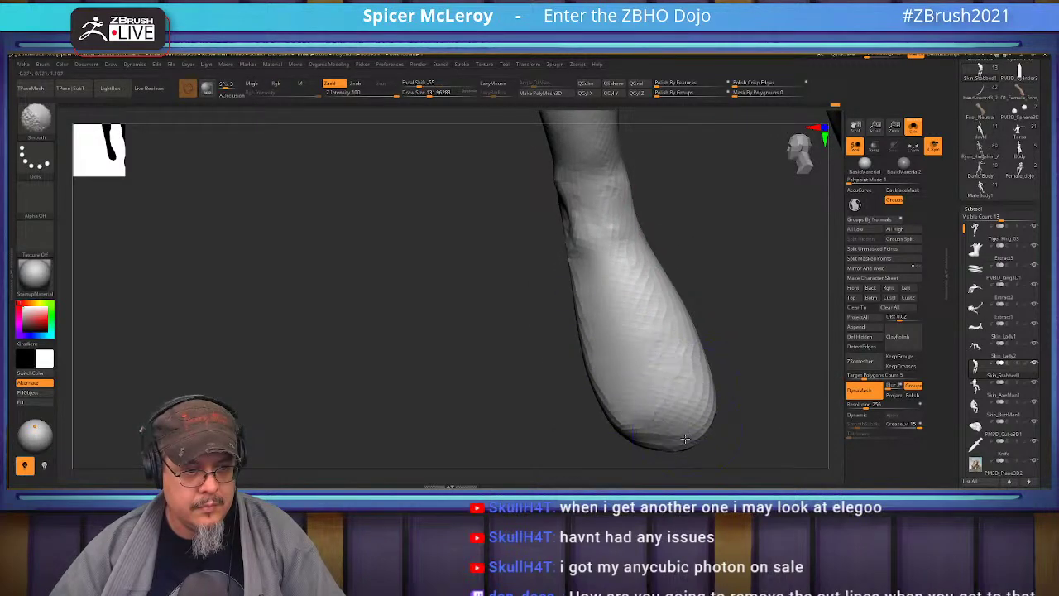
{"action": "right_click_drag", "start_coordinate": [532, 402], "coordinate": [451, 260]}
{"action": "mouse_move", "coordinate": [714, 297]}
{"action": "right_mouse_down"}
{"action": "mouse_move", "coordinate": [726, 235]}
{"action": "mouse_move", "coordinate": [662, 223]}
{"action": "mouse_move", "coordinate": [575, 262]}
{"action": "mouse_move", "coordinate": [643, 307]}
{"action": "mouse_move", "coordinate": [626, 272]}
{"action": "mouse_move", "coordinate": [653, 265]}
{"action": "right_mouse_up"}
- Build up the ankle and round out the heel with the ClayBuildup brush, and smooth the heel
{"action": "key", "text": "b"}
{"action": "key", "text": "c"}
{"action": "key", "text": "b"}
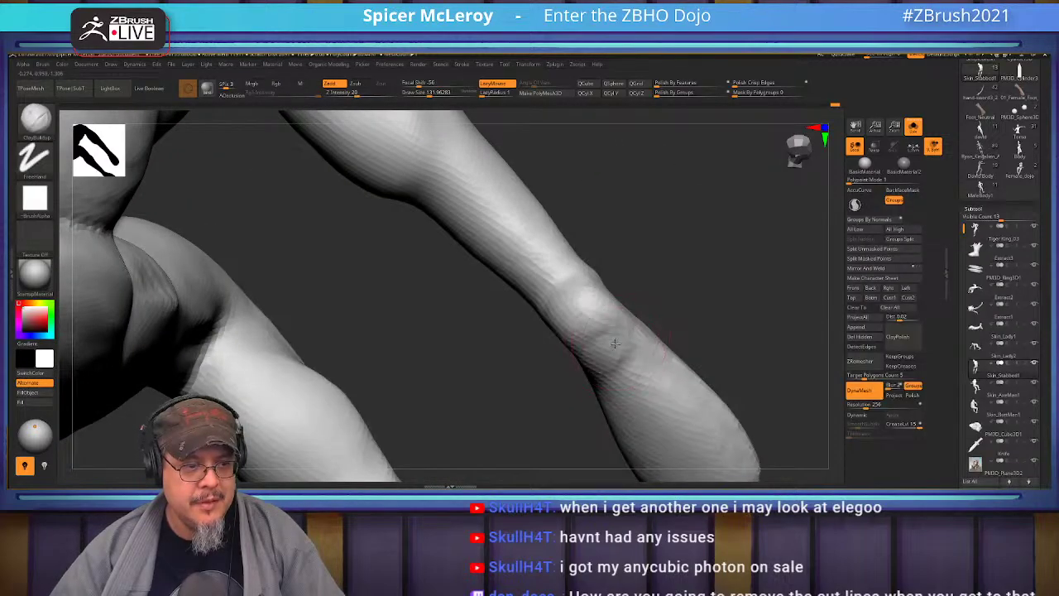
{"action": "left_click_drag", "start_coordinate": [608, 359], "coordinate": [605, 360]}
{"action": "right_click_drag", "start_coordinate": [628, 334], "coordinate": [690, 203]}
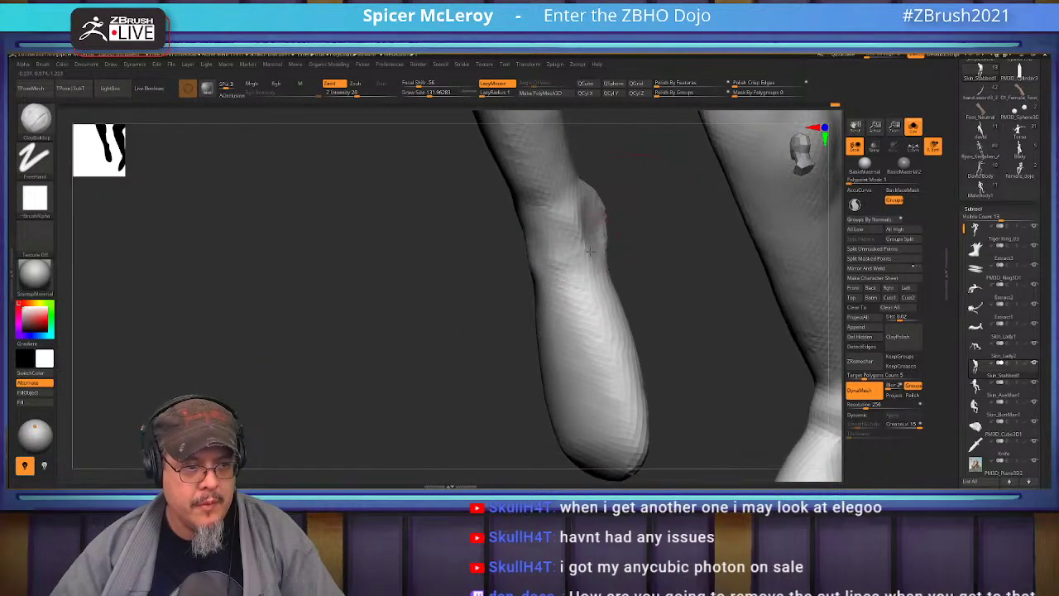
{"action": "mouse_move", "coordinate": [641, 255]}
{"action": "right_mouse_down"}
{"action": "mouse_move", "coordinate": [653, 266]}
{"action": "mouse_move", "coordinate": [606, 279]}
{"action": "mouse_move", "coordinate": [634, 273]}
{"action": "right_mouse_up"}
{"action": "right_click_drag", "start_coordinate": [626, 311], "coordinate": [599, 281]}
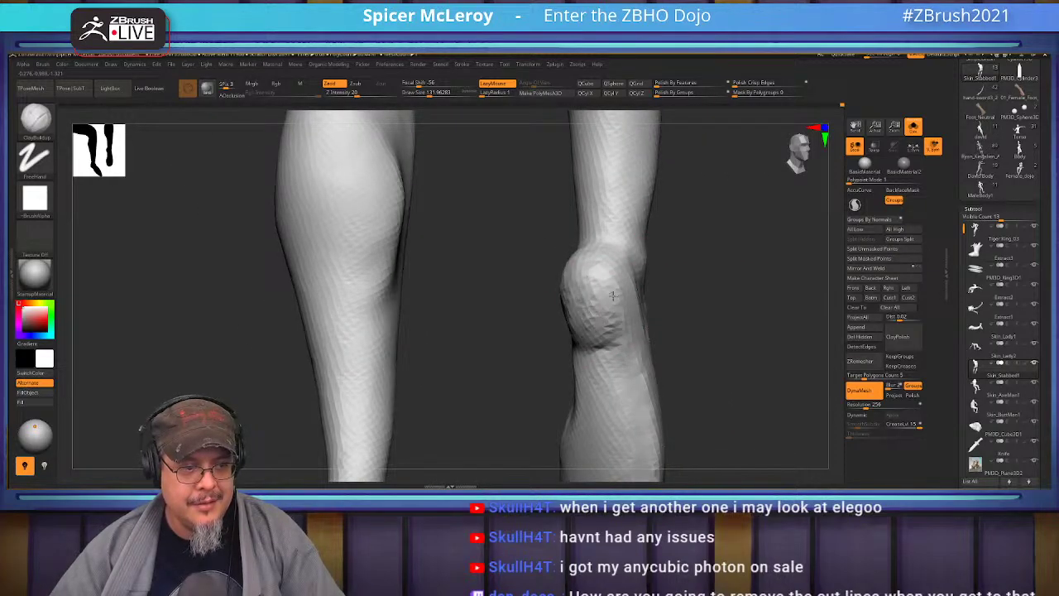
{"action": "key", "text": "shift"}
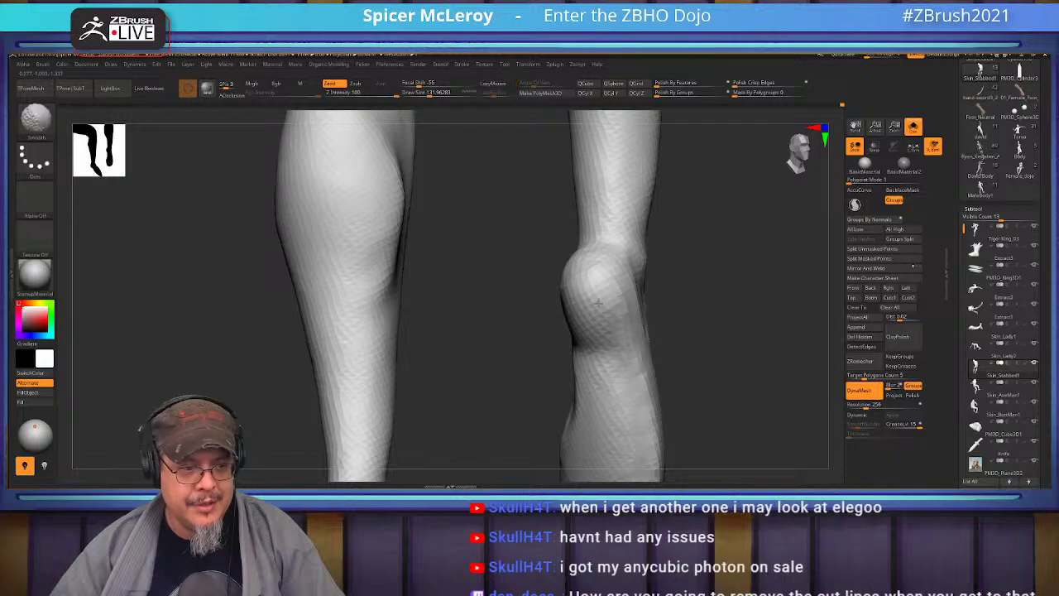
{"action": "mouse_move", "coordinate": [709, 222]}
{"action": "right_mouse_down", "text": "alt"}
{"action": "mouse_move", "coordinate": [683, 326]}
{"action": "mouse_move", "coordinate": [694, 326]}
{"action": "right_mouse_up", "text": "alt"}
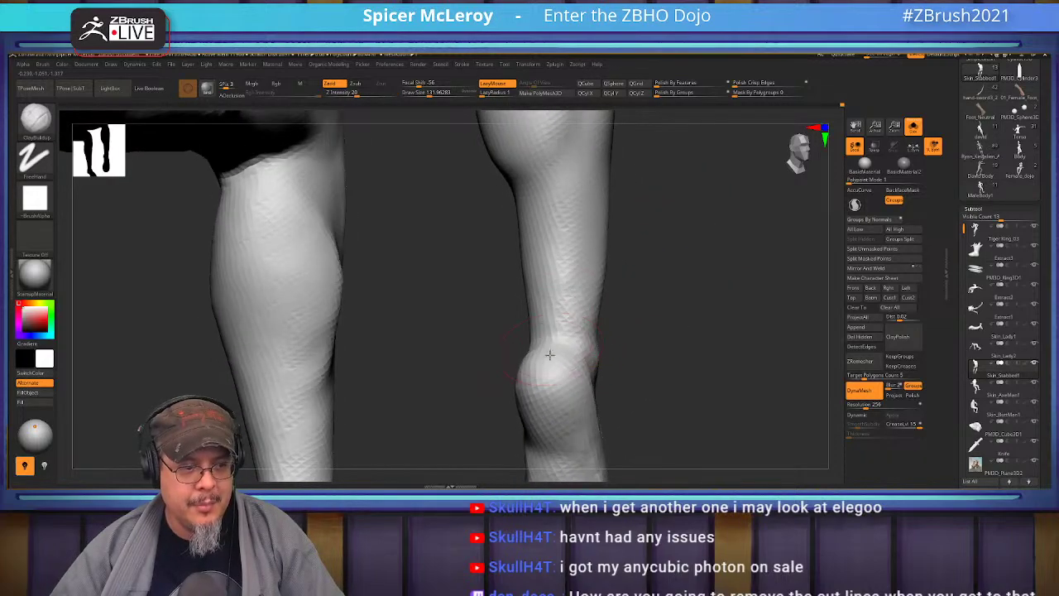
- Build up the Achilles tendon between the heel and calf with the ClayBuildup brush, and smooth it
{"action": "left_click_drag", "start_coordinate": [552, 325], "coordinate": [548, 277]}
{"action": "right_click_drag", "start_coordinate": [685, 225], "coordinate": [634, 187], "text": "alt"}
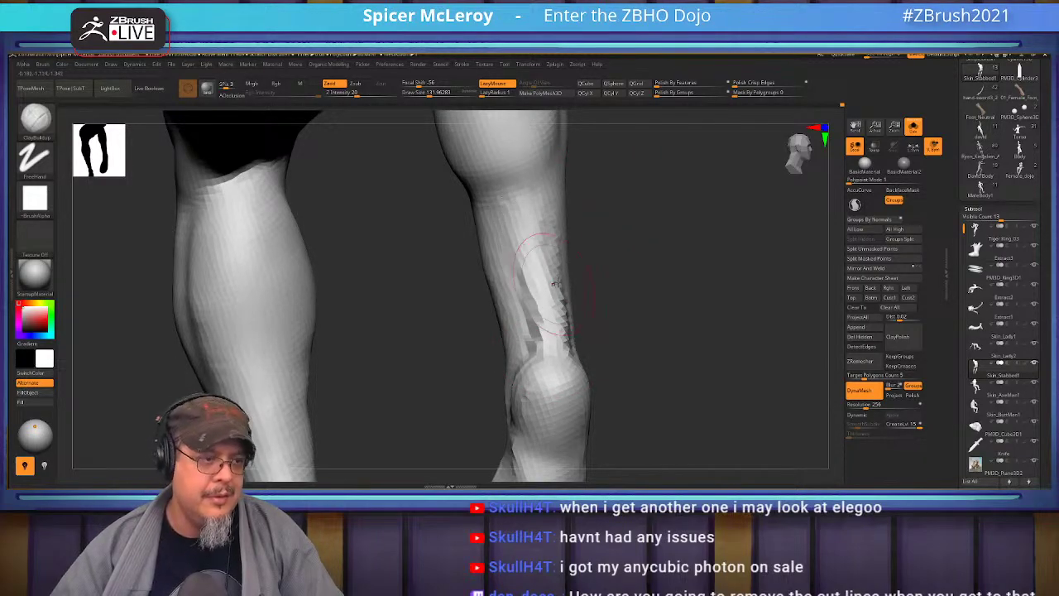
{"action": "right_click_drag", "start_coordinate": [548, 285], "coordinate": [545, 232]}
{"action": "mouse_move", "coordinate": [527, 332]}
{"action": "right_mouse_down"}
{"action": "mouse_move", "coordinate": [653, 284]}
{"action": "mouse_move", "coordinate": [651, 213]}
{"action": "mouse_move", "coordinate": [551, 229]}
{"action": "mouse_move", "coordinate": [574, 256]}
{"action": "right_mouse_up"}
{"action": "right_click_drag", "start_coordinate": [510, 206], "coordinate": [524, 242]}
{"action": "left_click_drag", "start_coordinate": [541, 266], "coordinate": [538, 250], "text": "shift"}
{"action": "mouse_move", "coordinate": [538, 256]}
{"action": "right_mouse_down", "text": "alt"}
{"action": "mouse_move", "coordinate": [560, 203]}
{"action": "mouse_move", "coordinate": [549, 243]}
{"action": "right_mouse_up", "text": "alt"}
- Define the long muscle along the side of the calf with ClayBuildup strokes running from the knee toward the ankle
{"action": "left_click_drag", "start_coordinate": [543, 265], "coordinate": [508, 340]}
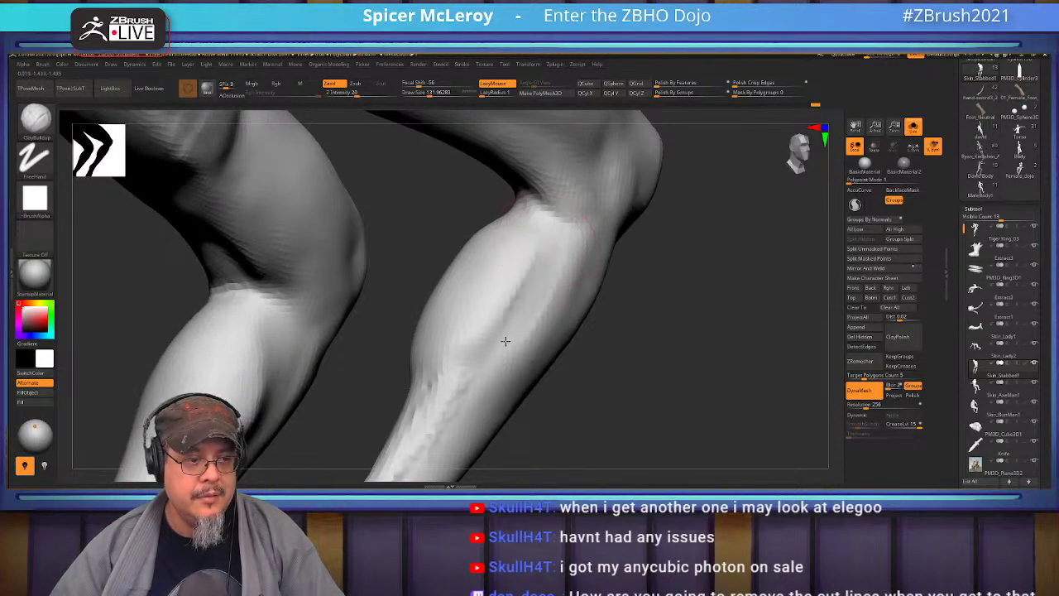
{"action": "right_click_drag", "start_coordinate": [459, 380], "coordinate": [497, 273]}
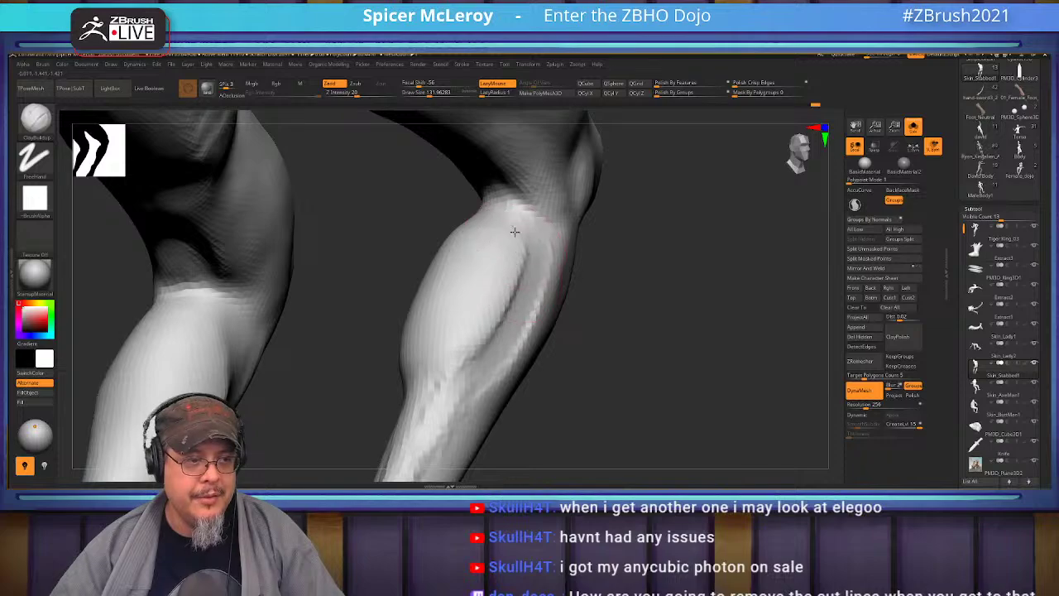
{"action": "mouse_move", "coordinate": [524, 240]}
{"action": "left_mouse_down"}
{"action": "mouse_move", "coordinate": [481, 358]}
{"action": "mouse_move", "coordinate": [489, 348]}
{"action": "left_mouse_up"}
{"action": "right_click_drag", "start_coordinate": [488, 347], "coordinate": [496, 289]}
{"action": "left_click_drag", "start_coordinate": [411, 246], "coordinate": [408, 269]}
{"action": "right_click_drag", "start_coordinate": [464, 295], "coordinate": [401, 254]}
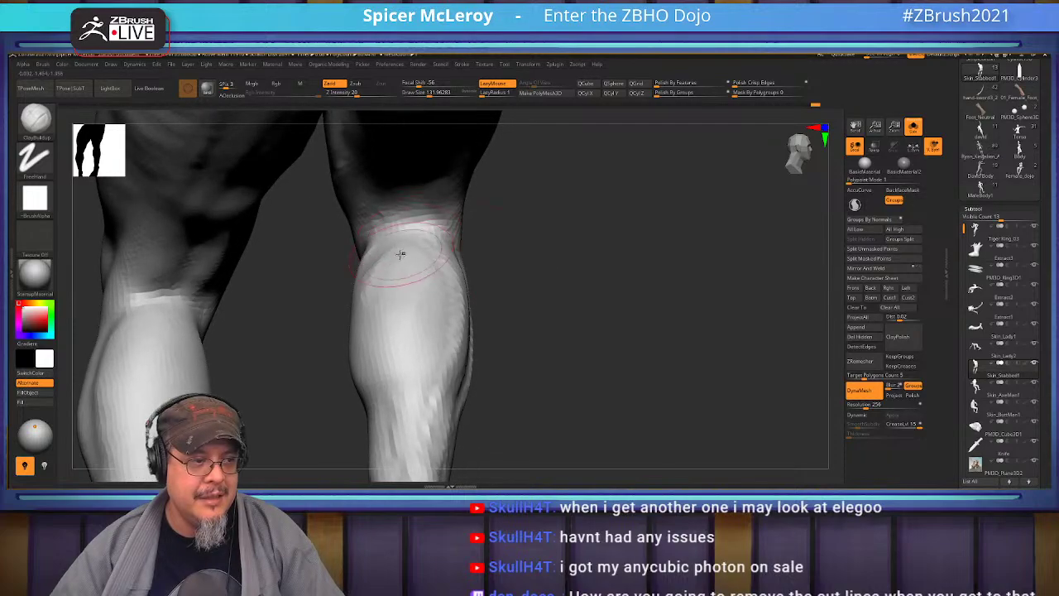
- Build up the calf muscle heads on the back of the lower leg, with strokes tapering into the tendon
{"action": "left_click_drag", "start_coordinate": [423, 283], "coordinate": [435, 346]}
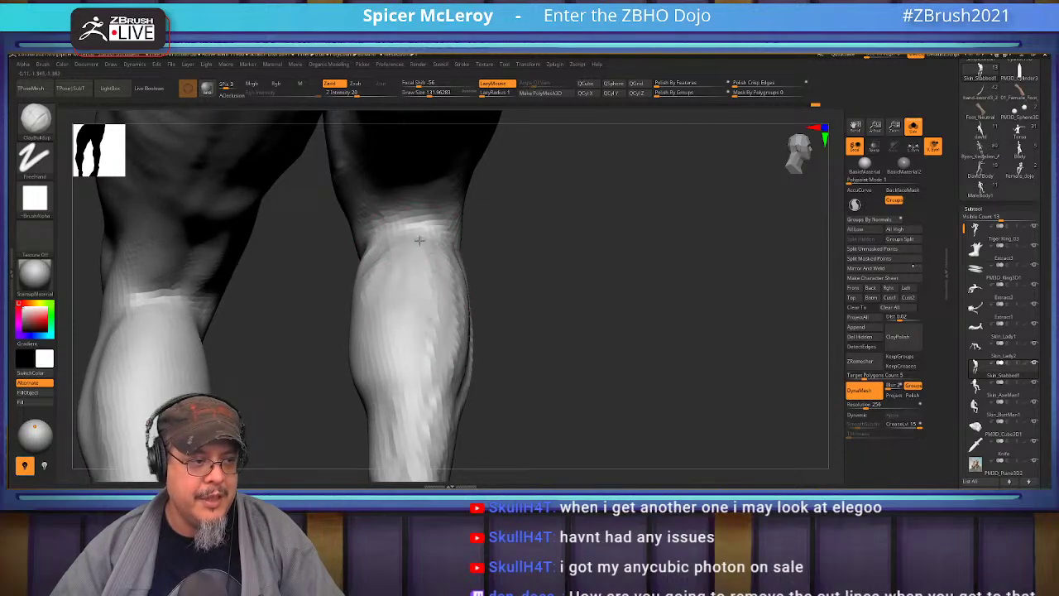
{"action": "mouse_move", "coordinate": [421, 243]}
{"action": "left_mouse_down"}
{"action": "mouse_move", "coordinate": [433, 321]}
{"action": "mouse_move", "coordinate": [447, 306]}
{"action": "mouse_move", "coordinate": [453, 332]}
{"action": "left_mouse_up"}
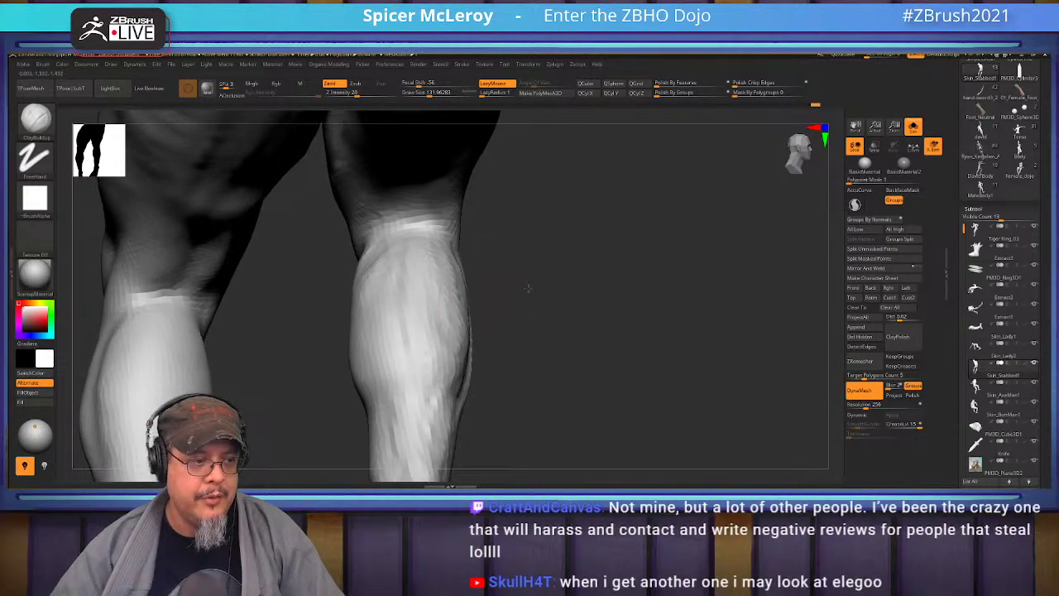
{"action": "left_click_drag", "start_coordinate": [527, 288], "coordinate": [541, 290]}
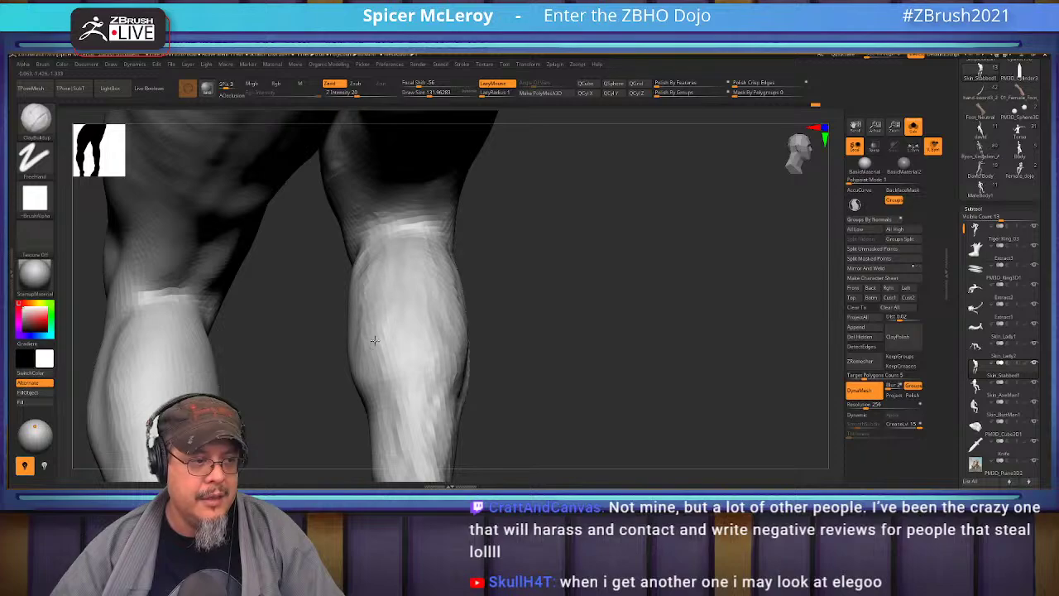
{"action": "left_click_drag", "start_coordinate": [522, 346], "coordinate": [508, 243], "text": "alt"}
{"action": "mouse_move", "coordinate": [504, 301]}
{"action": "left_mouse_down"}
{"action": "mouse_move", "coordinate": [546, 261]}
{"action": "mouse_move", "coordinate": [543, 250]}
{"action": "left_mouse_up"}
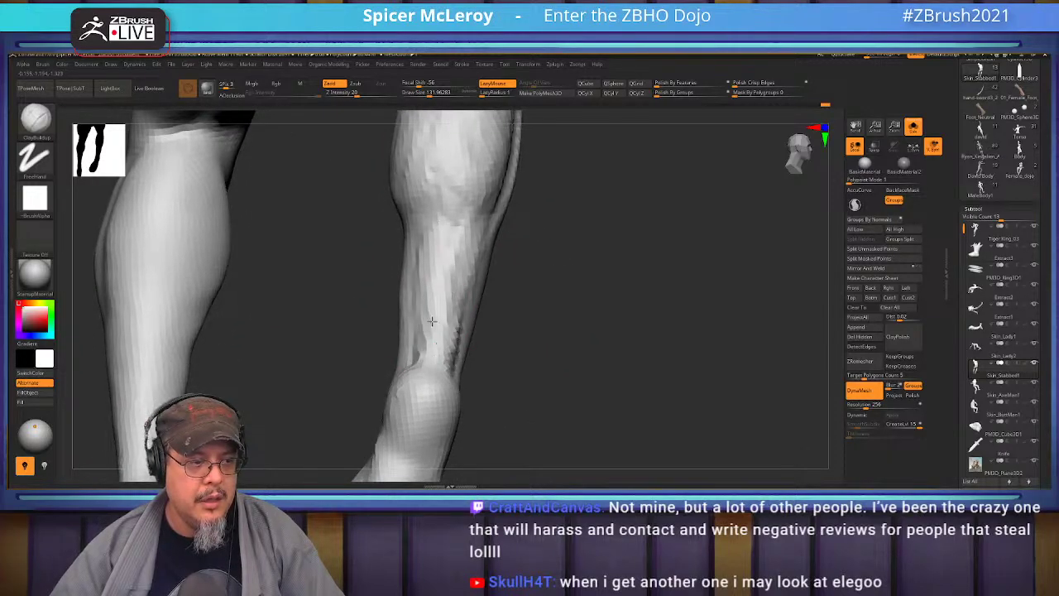
- Fill out the side of the lower leg above the ankle with the ClayBuildup brush
{"action": "mouse_move", "coordinate": [527, 303]}
{"action": "left_mouse_down"}
{"action": "mouse_move", "coordinate": [488, 273]}
{"action": "mouse_move", "coordinate": [472, 240]}
{"action": "left_mouse_up"}
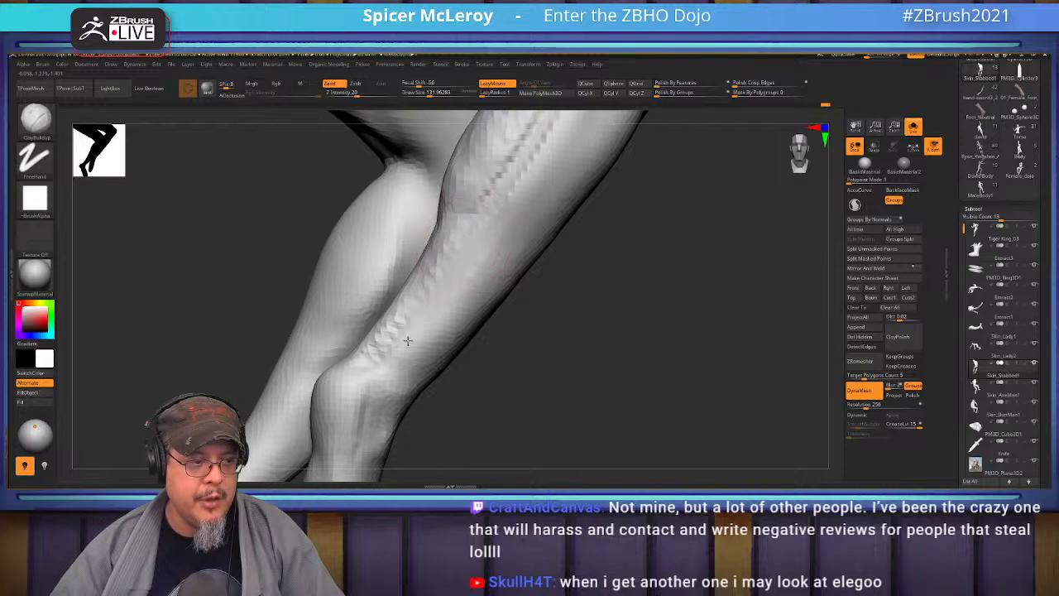
{"action": "right_click_drag", "start_coordinate": [399, 340], "coordinate": [470, 273], "text": "alt"}
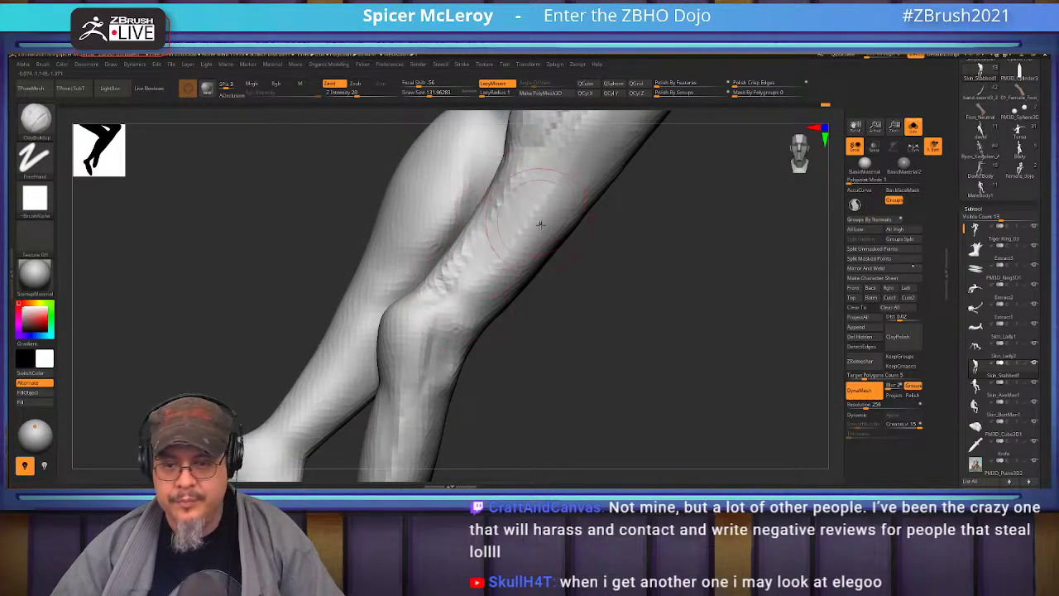
{"action": "right_click_drag", "start_coordinate": [548, 291], "coordinate": [480, 290], "text": "alt"}
{"action": "mouse_move", "coordinate": [478, 289]}
{"action": "left_mouse_down"}
{"action": "mouse_move", "coordinate": [497, 298]}
{"action": "mouse_move", "coordinate": [463, 292]}
{"action": "mouse_move", "coordinate": [489, 325]}
{"action": "mouse_move", "coordinate": [475, 344]}
{"action": "mouse_move", "coordinate": [465, 315]}
{"action": "mouse_move", "coordinate": [484, 335]}
{"action": "mouse_move", "coordinate": [505, 327]}
{"action": "mouse_move", "coordinate": [467, 311]}
{"action": "mouse_move", "coordinate": [500, 298]}
{"action": "mouse_move", "coordinate": [482, 336]}
{"action": "mouse_move", "coordinate": [477, 284]}
{"action": "left_mouse_up"}
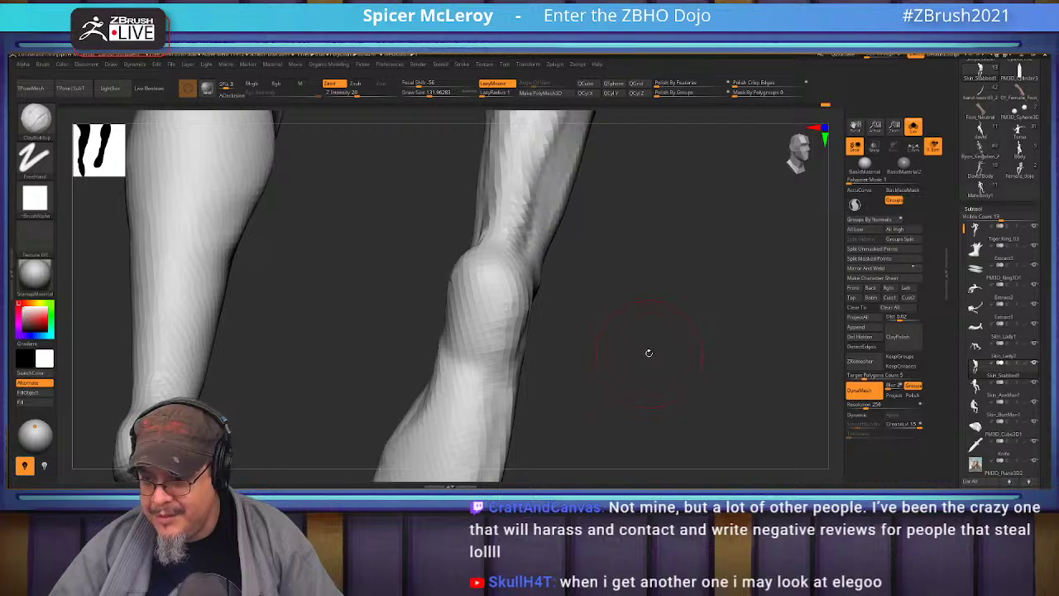
- Reshape the heel and ankle with the Move brush, and smooth the clay strokes on the lower leg and calf
{"action": "left_click_drag", "start_coordinate": [638, 309], "coordinate": [694, 327]}
{"action": "key", "text": "b"}
{"action": "key", "text": "m"}
{"action": "key", "text": "v"}
{"action": "mouse_move", "coordinate": [686, 324]}
{"action": "left_mouse_down"}
{"action": "mouse_move", "coordinate": [704, 366]}
{"action": "mouse_move", "coordinate": [695, 323]}
{"action": "left_mouse_up"}
{"action": "left_click_drag", "start_coordinate": [594, 302], "coordinate": [581, 288]}
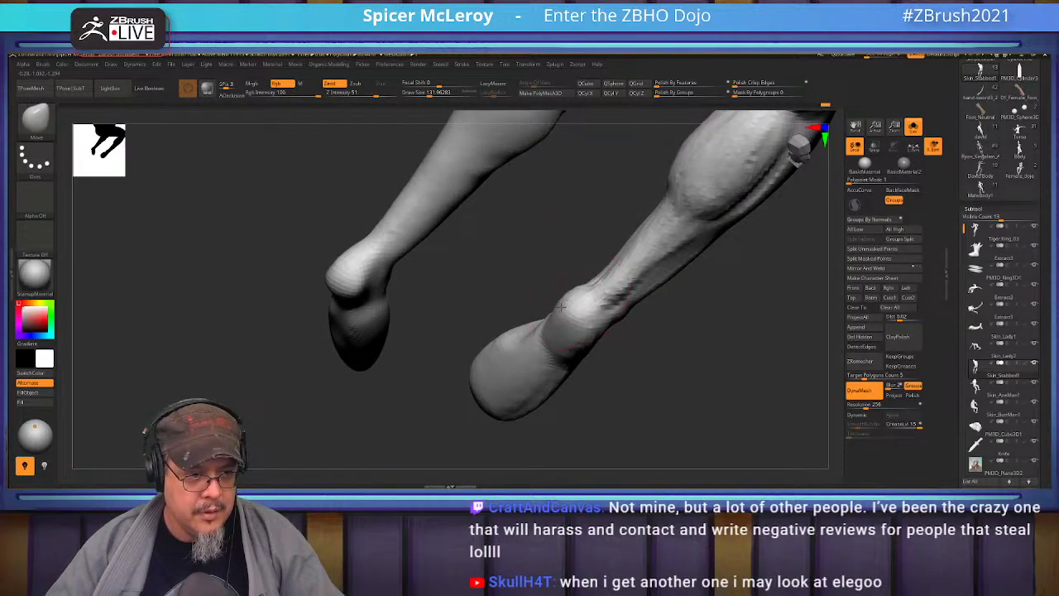
{"action": "left_click_drag", "start_coordinate": [574, 333], "coordinate": [478, 339]}
{"action": "key", "text": "shift"}
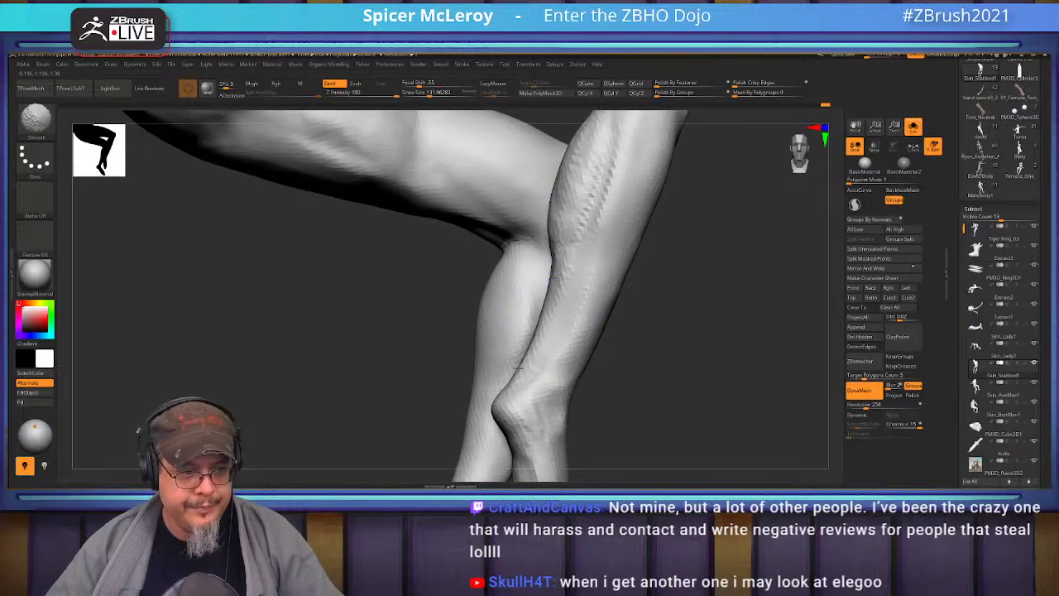
{"action": "right_click_drag", "start_coordinate": [567, 339], "coordinate": [573, 249]}
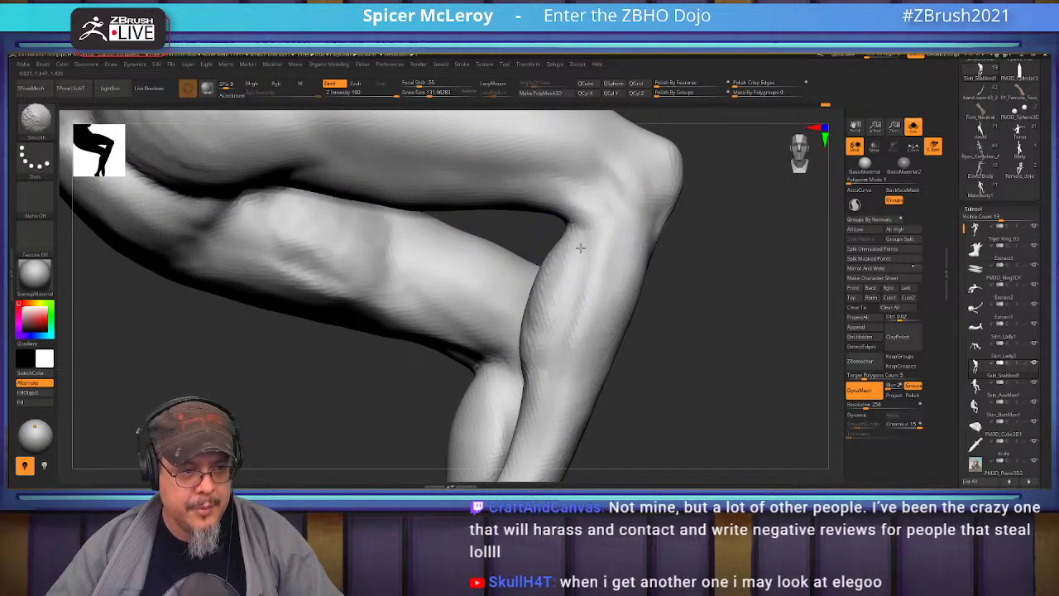
{"action": "mouse_move", "coordinate": [695, 292]}
{"action": "left_mouse_down"}
{"action": "mouse_move", "coordinate": [717, 331]}
{"action": "mouse_move", "coordinate": [706, 284]}
{"action": "mouse_move", "coordinate": [604, 270]}
{"action": "left_mouse_up"}
- Cut grooves separating the toes into the front end of the foot with the DamStandard brush
{"action": "mouse_move", "coordinate": [604, 270]}
{"action": "right_mouse_down"}
{"action": "mouse_move", "coordinate": [655, 319]}
{"action": "mouse_move", "coordinate": [660, 296]}
{"action": "mouse_move", "coordinate": [515, 252]}
{"action": "mouse_move", "coordinate": [560, 364]}
{"action": "mouse_move", "coordinate": [505, 324]}
{"action": "mouse_move", "coordinate": [500, 227]}
{"action": "mouse_move", "coordinate": [554, 319]}
{"action": "mouse_move", "coordinate": [558, 288]}
{"action": "right_mouse_up"}
{"action": "key", "text": "b"}
{"action": "key", "text": "d"}
{"action": "key", "text": "s"}
{"action": "mouse_move", "coordinate": [559, 288]}
{"action": "left_mouse_down"}
{"action": "mouse_move", "coordinate": [585, 321]}
{"action": "mouse_move", "coordinate": [558, 310]}
{"action": "left_mouse_up"}
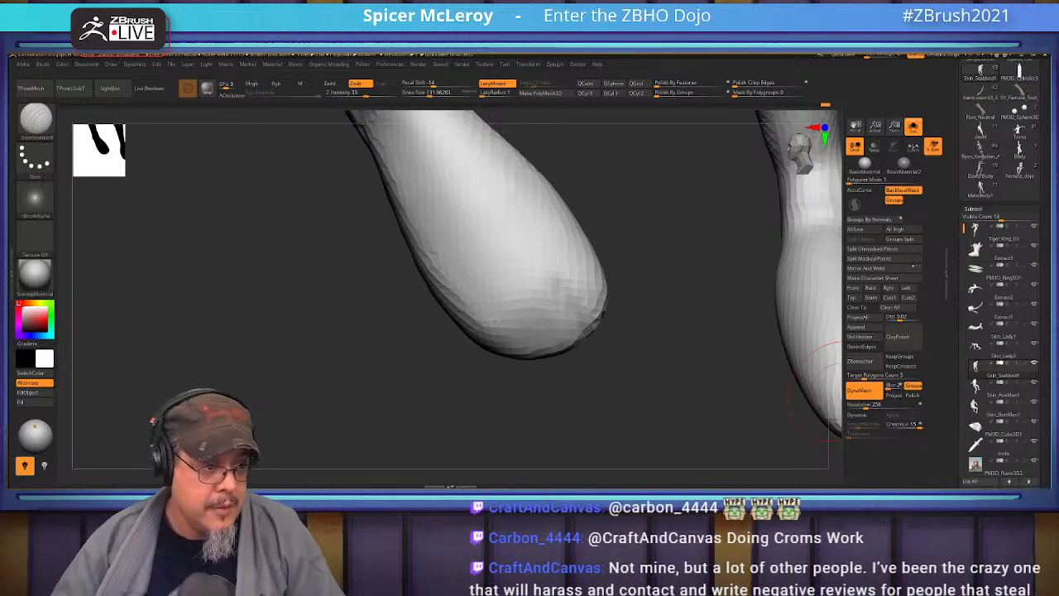
{"action": "left_click_drag", "start_coordinate": [553, 397], "coordinate": [653, 375]}
{"action": "mouse_move", "coordinate": [577, 333]}
{"action": "left_mouse_down"}
{"action": "mouse_move", "coordinate": [587, 379]}
{"action": "mouse_move", "coordinate": [559, 379]}
{"action": "left_mouse_up"}
{"action": "mouse_move", "coordinate": [532, 345]}
{"action": "left_mouse_down"}
{"action": "mouse_move", "coordinate": [545, 382]}
{"action": "mouse_move", "coordinate": [521, 378]}
{"action": "left_mouse_up"}
{"action": "left_click_drag", "start_coordinate": [503, 338], "coordinate": [518, 377]}
{"action": "mouse_move", "coordinate": [695, 318]}
{"action": "left_mouse_down"}
{"action": "mouse_move", "coordinate": [713, 313]}
{"action": "mouse_move", "coordinate": [612, 297]}
{"action": "left_mouse_up"}
- Build up the front of the ankle and the adjoining side of the foot with the ClayBuildup brush
{"action": "key", "text": "b"}
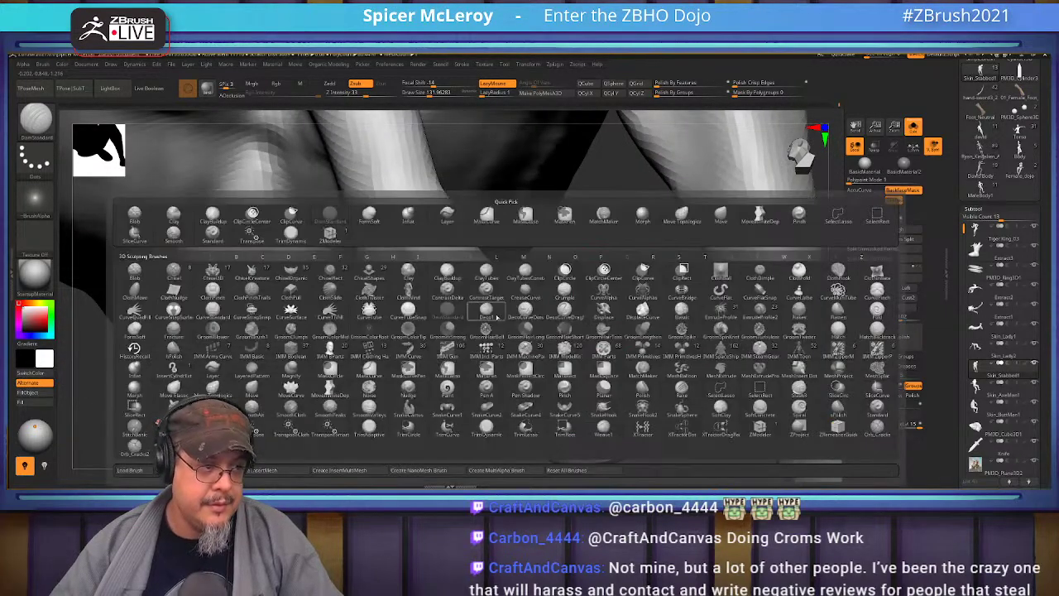
{"action": "left_click", "coordinate": [447, 274]}
{"action": "left_click_drag", "start_coordinate": [416, 248], "coordinate": [405, 305]}
{"action": "right_click_drag", "start_coordinate": [405, 305], "coordinate": [438, 295]}
{"action": "mouse_move", "coordinate": [439, 291]}
{"action": "left_mouse_down"}
{"action": "mouse_move", "coordinate": [513, 389]}
{"action": "mouse_move", "coordinate": [482, 360]}
{"action": "mouse_move", "coordinate": [563, 412]}
{"action": "left_mouse_up"}
{"action": "mouse_move", "coordinate": [496, 227]}
{"action": "right_mouse_down"}
{"action": "mouse_move", "coordinate": [444, 217]}
{"action": "mouse_move", "coordinate": [455, 335]}
{"action": "mouse_move", "coordinate": [447, 290]}
{"action": "right_mouse_up"}
{"action": "left_click_drag", "start_coordinate": [447, 285], "coordinate": [438, 321]}
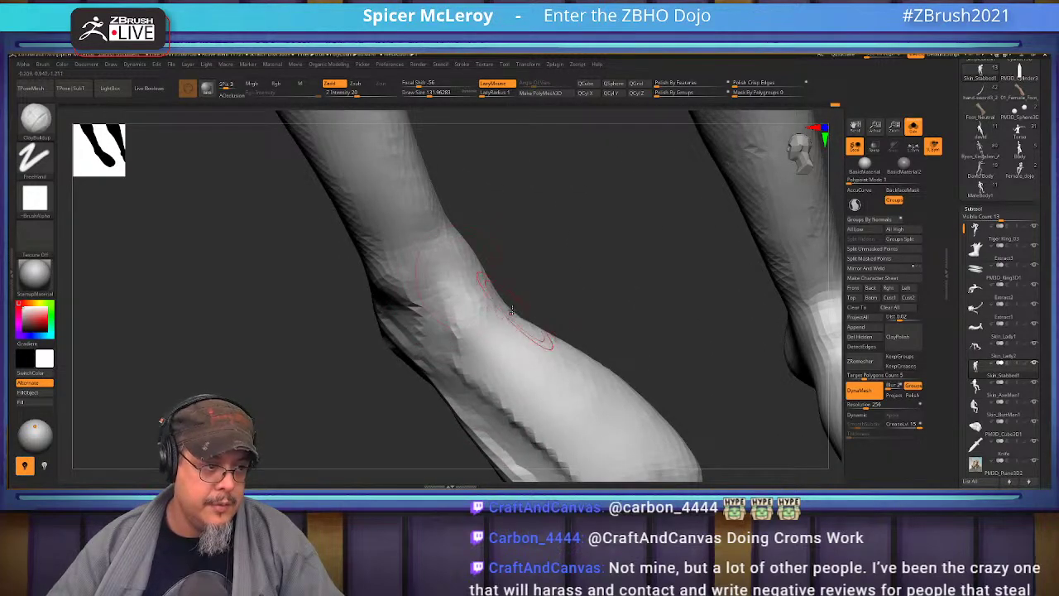
{"action": "right_click_drag", "start_coordinate": [508, 303], "coordinate": [455, 311]}
{"action": "left_click_drag", "start_coordinate": [449, 318], "coordinate": [500, 361]}
- Build up the top of the foot toward the toes with ClayBuildup strokes, and smooth them
{"action": "right_click_drag", "start_coordinate": [521, 351], "coordinate": [488, 290], "text": "alt"}
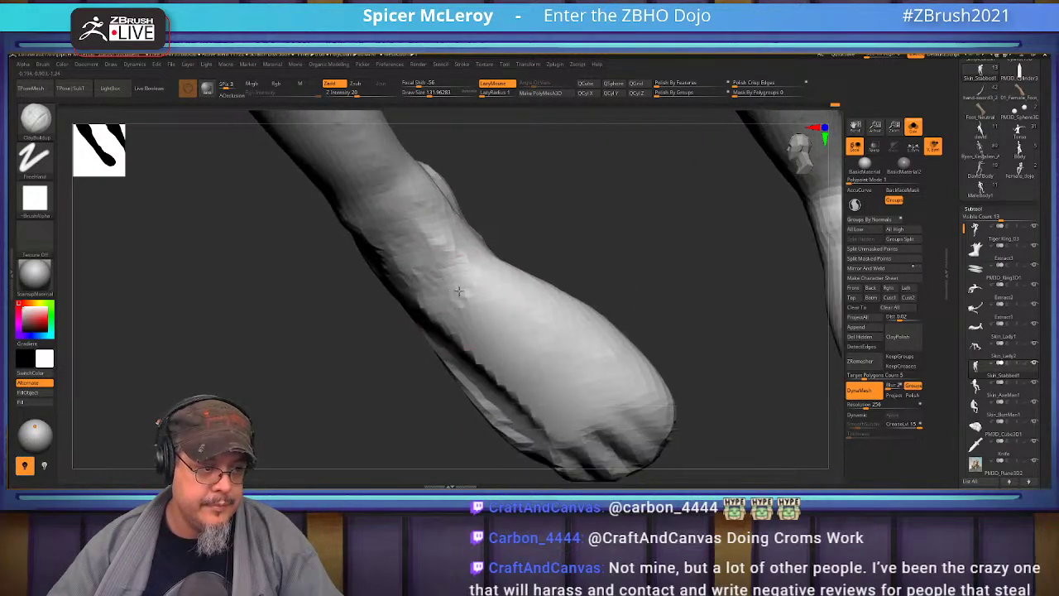
{"action": "mouse_move", "coordinate": [537, 304]}
{"action": "left_mouse_down"}
{"action": "mouse_move", "coordinate": [581, 374]}
{"action": "mouse_move", "coordinate": [537, 413]}
{"action": "mouse_move", "coordinate": [605, 392]}
{"action": "left_mouse_up"}
{"action": "left_click_drag", "start_coordinate": [538, 385], "coordinate": [460, 308], "text": "shift"}
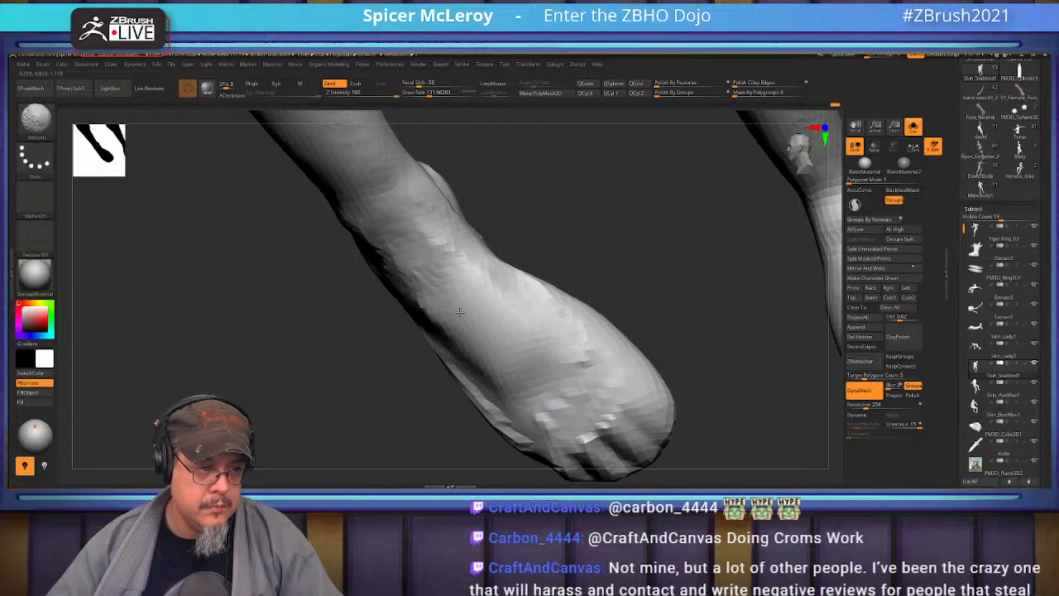
{"action": "left_click_drag", "start_coordinate": [583, 398], "coordinate": [592, 439], "text": "shift"}
{"action": "left_click_drag", "start_coordinate": [723, 331], "coordinate": [652, 338]}
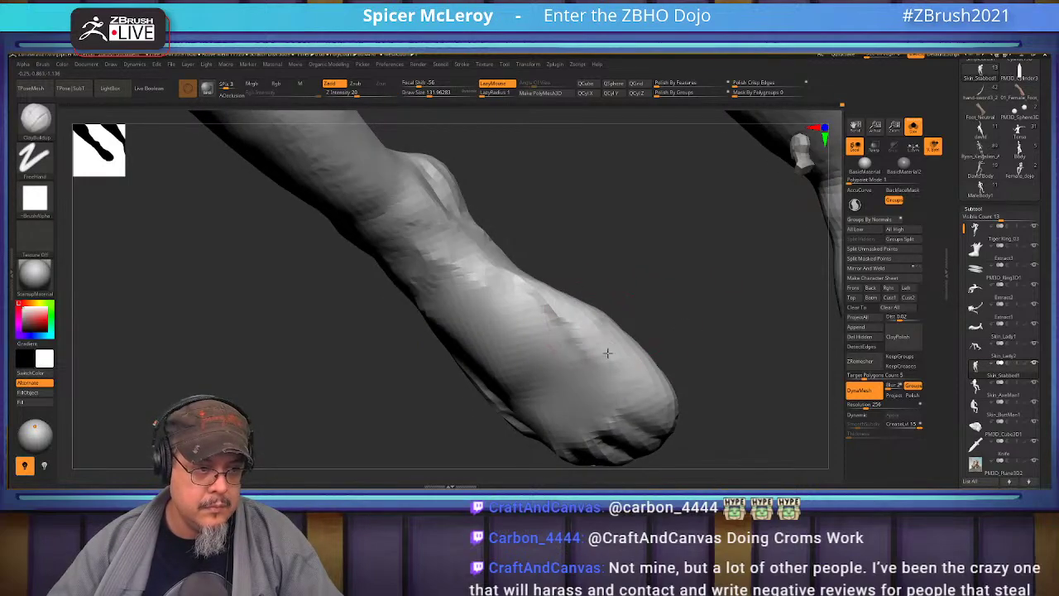
- Shape the sides of the forefoot and the area behind the toes with the ClayBuildup brush, and smooth them
{"action": "right_click_drag", "start_coordinate": [654, 307], "coordinate": [576, 300]}
{"action": "right_click_drag", "start_coordinate": [647, 344], "coordinate": [592, 282]}
{"action": "right_click_drag", "start_coordinate": [608, 329], "coordinate": [587, 359]}
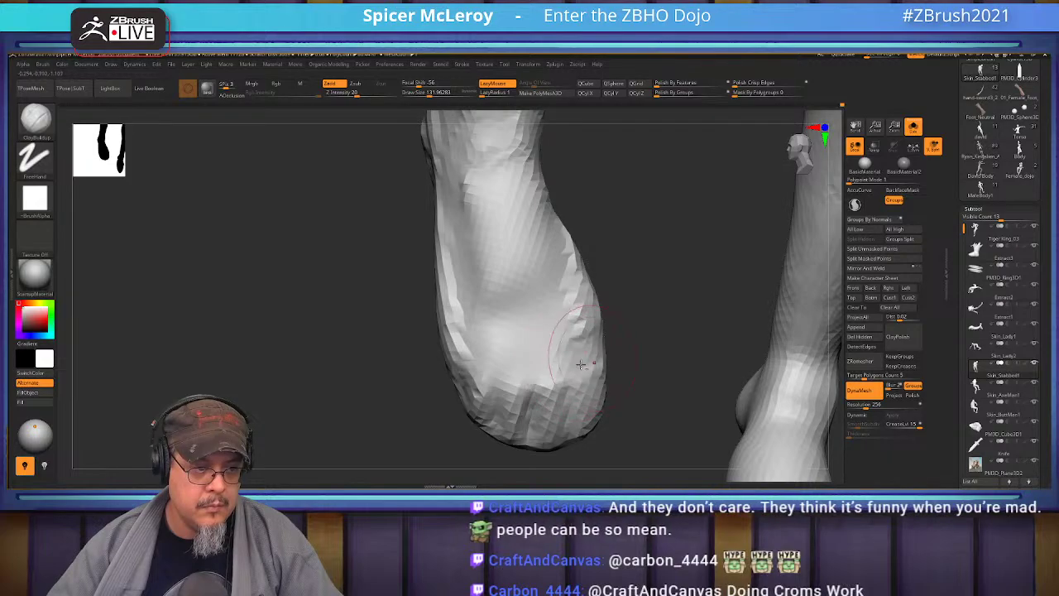
{"action": "mouse_move", "coordinate": [611, 339]}
{"action": "right_mouse_down"}
{"action": "mouse_move", "coordinate": [691, 290]}
{"action": "mouse_move", "coordinate": [695, 253]}
{"action": "mouse_move", "coordinate": [653, 312]}
{"action": "mouse_move", "coordinate": [675, 289]}
{"action": "mouse_move", "coordinate": [669, 278]}
{"action": "mouse_move", "coordinate": [641, 290]}
{"action": "mouse_move", "coordinate": [591, 279]}
{"action": "mouse_move", "coordinate": [581, 303]}
{"action": "mouse_move", "coordinate": [596, 314]}
{"action": "mouse_move", "coordinate": [560, 289]}
{"action": "mouse_move", "coordinate": [617, 304]}
{"action": "right_mouse_up"}
{"action": "key", "text": "shift"}
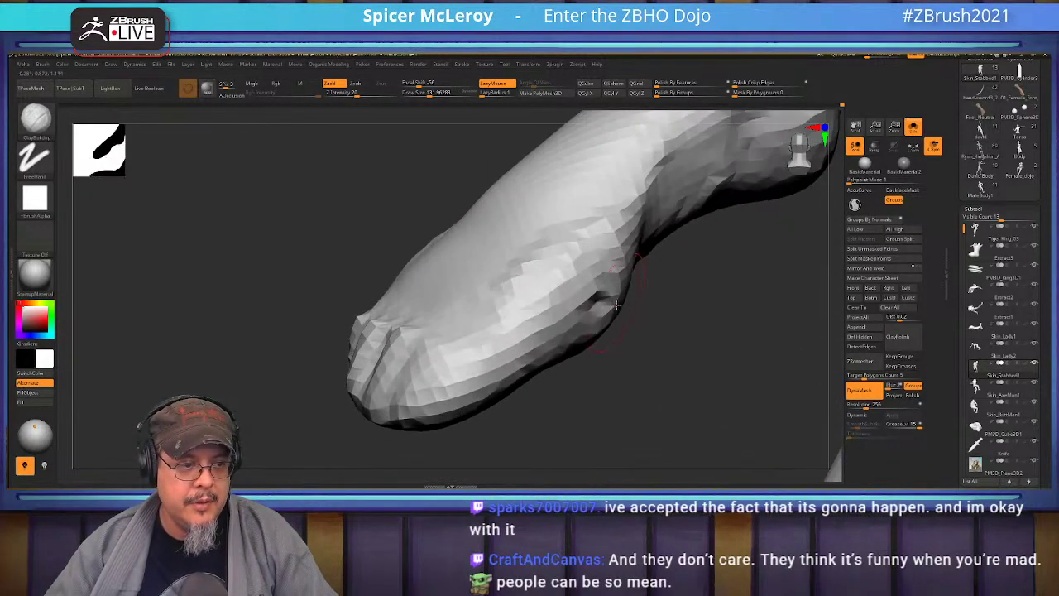
{"action": "key", "text": "shift"}
- Refine the arch, ankle and heel surfaces with the ClayBuildup brush, and smooth the rough areas around the heel
{"action": "mouse_move", "coordinate": [666, 244]}
{"action": "right_mouse_down"}
{"action": "mouse_move", "coordinate": [664, 369]}
{"action": "mouse_move", "coordinate": [654, 291]}
{"action": "right_mouse_up"}
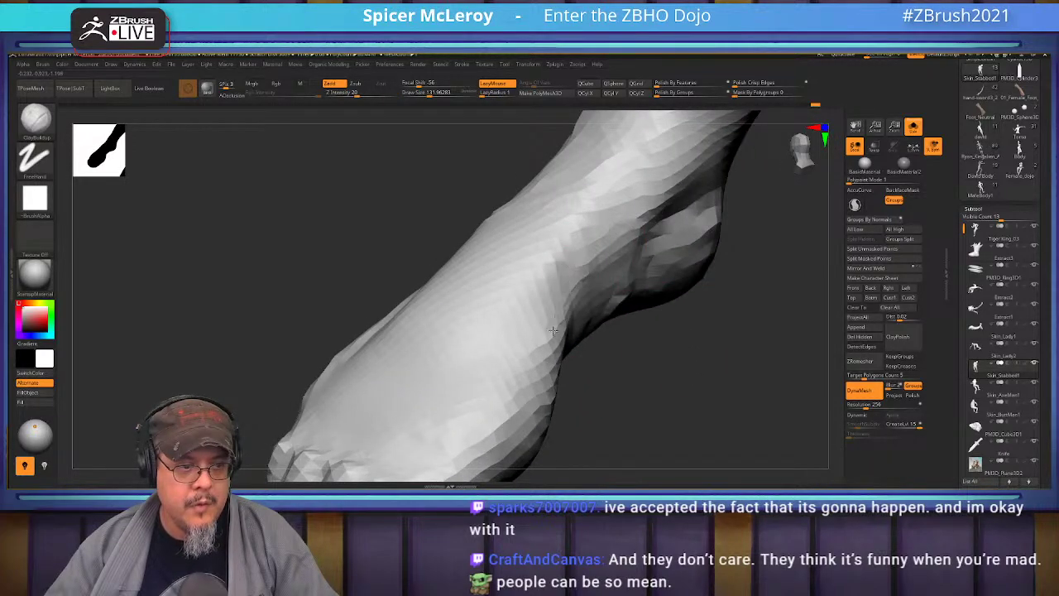
{"action": "right_click_drag", "start_coordinate": [693, 340], "coordinate": [616, 360]}
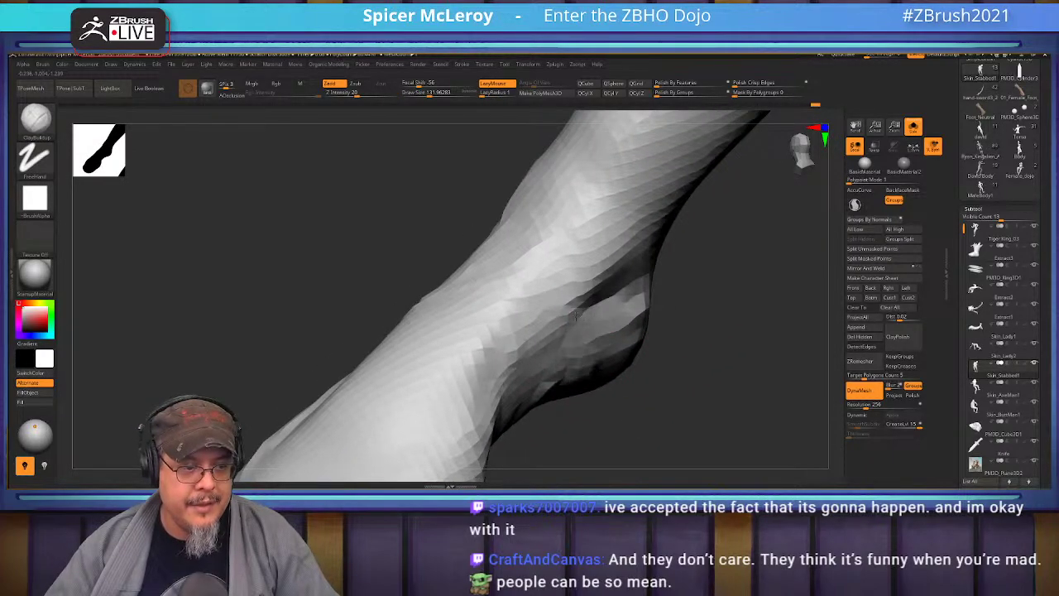
{"action": "right_click_drag", "start_coordinate": [705, 341], "coordinate": [587, 319]}
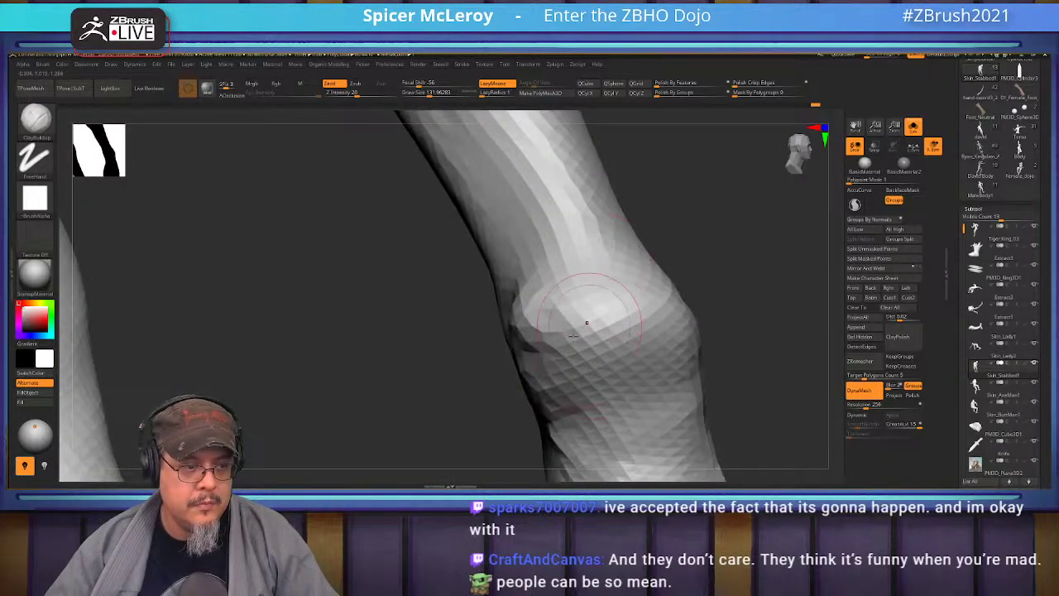
{"action": "key", "text": "shift"}
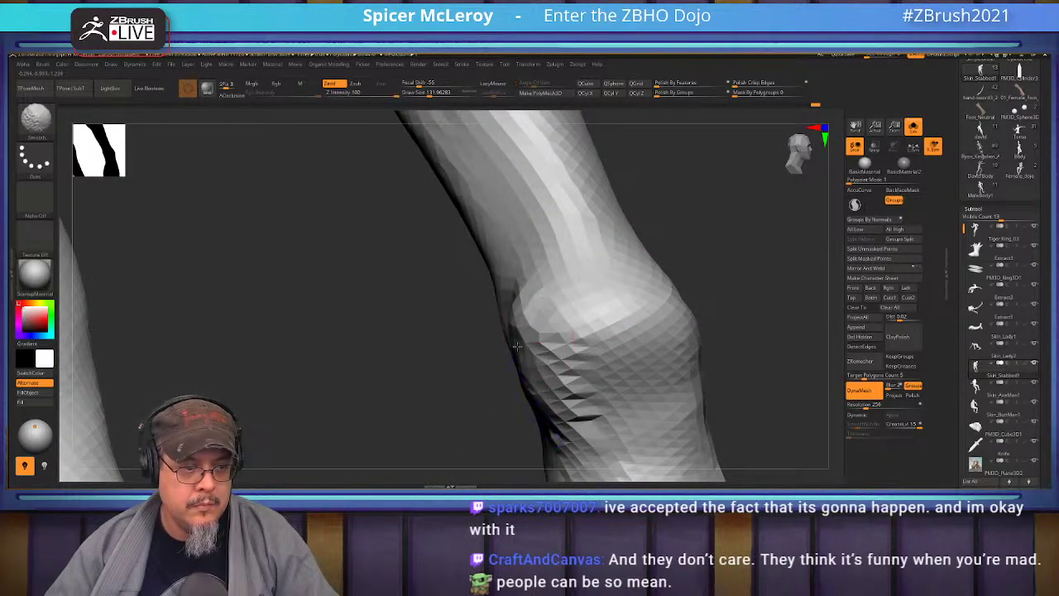
{"action": "mouse_move", "coordinate": [607, 360]}
{"action": "right_mouse_down", "text": "ctrl"}
{"action": "mouse_move", "coordinate": [607, 272]}
{"action": "mouse_move", "coordinate": [656, 296]}
{"action": "mouse_move", "coordinate": [663, 277]}
{"action": "mouse_move", "coordinate": [728, 293]}
{"action": "mouse_move", "coordinate": [700, 292]}
{"action": "mouse_move", "coordinate": [603, 347]}
{"action": "right_mouse_up", "text": "ctrl"}
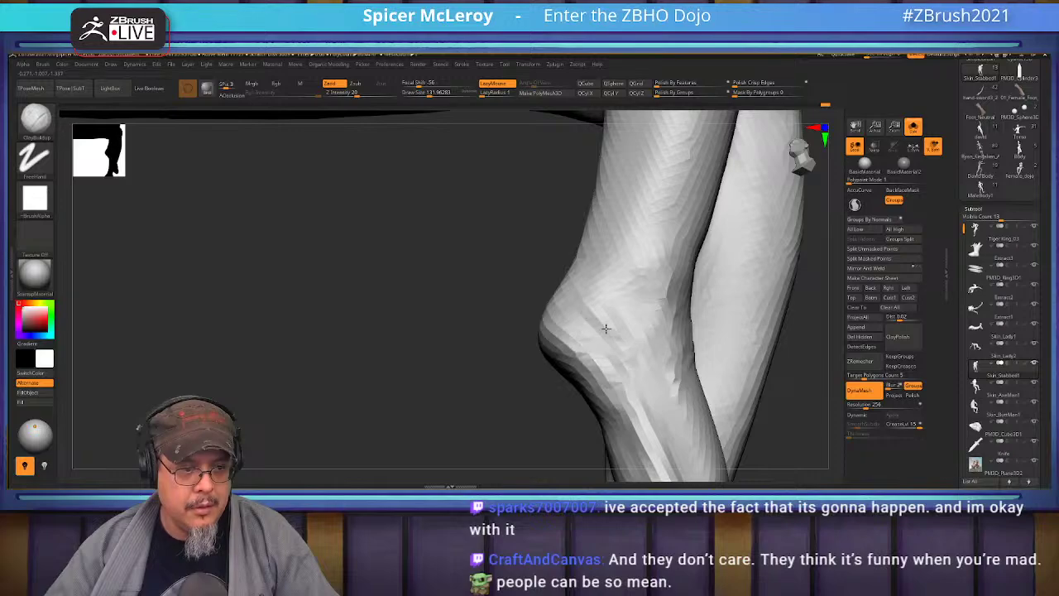
{"action": "right_click_drag", "start_coordinate": [511, 420], "coordinate": [414, 291]}
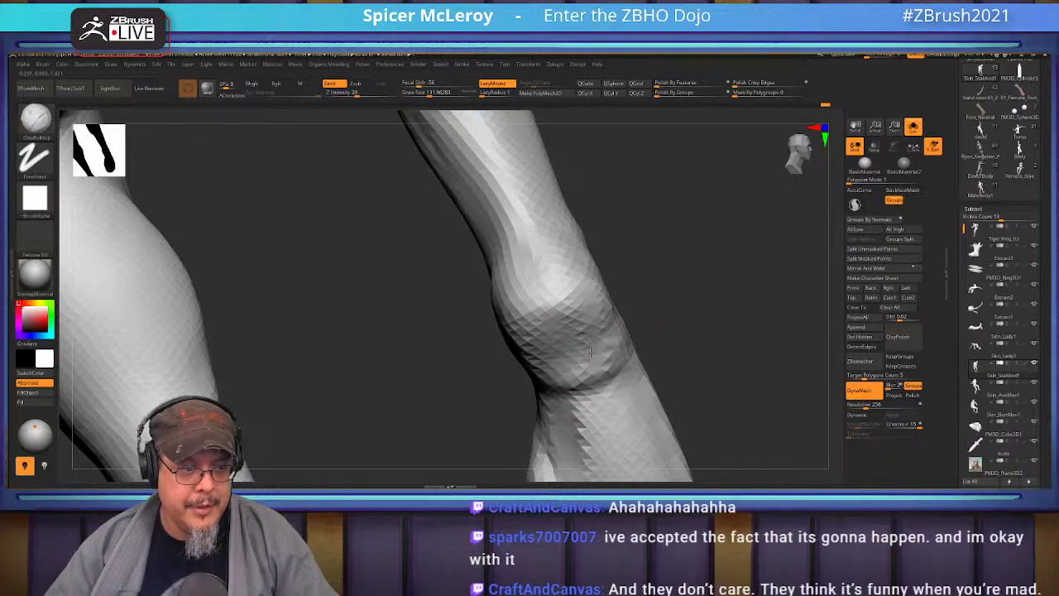
- Build up the sole with ClayBuildup strokes, and carve a crease at the base of the toes with the DamStandard brush
{"action": "right_click_drag", "start_coordinate": [691, 365], "coordinate": [562, 273]}
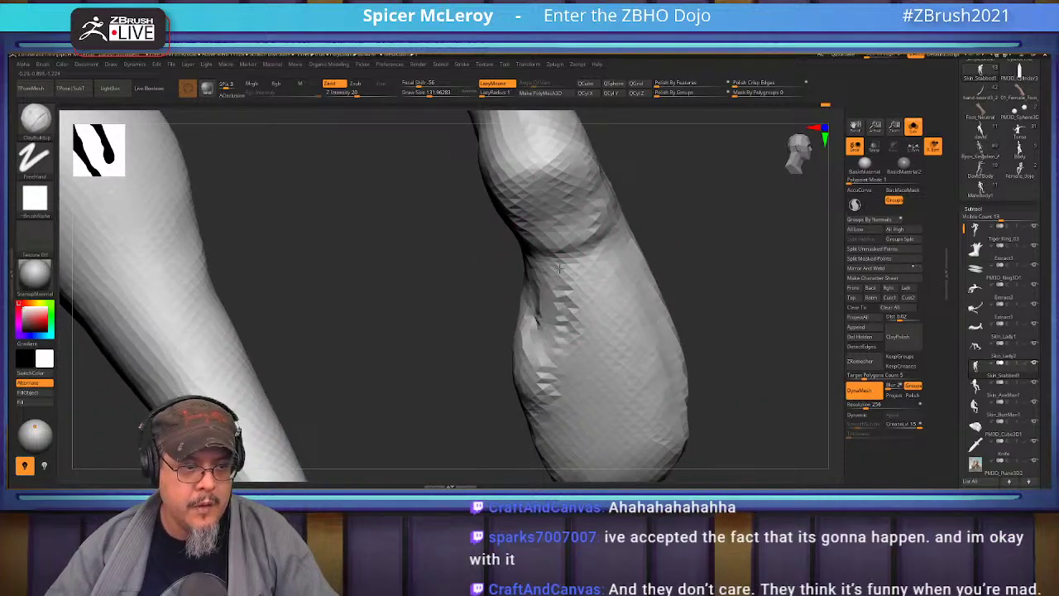
{"action": "right_click_drag", "start_coordinate": [566, 371], "coordinate": [705, 248]}
{"action": "key", "text": "b"}
{"action": "key", "text": "d"}
{"action": "key", "text": "s"}
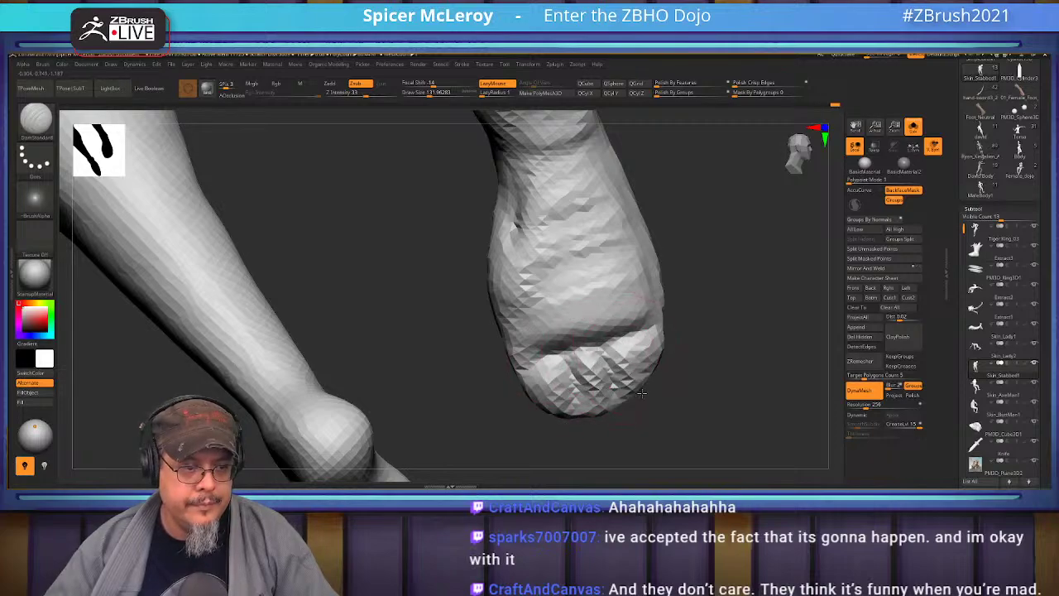
{"action": "right_click_drag", "start_coordinate": [726, 332], "coordinate": [525, 302]}
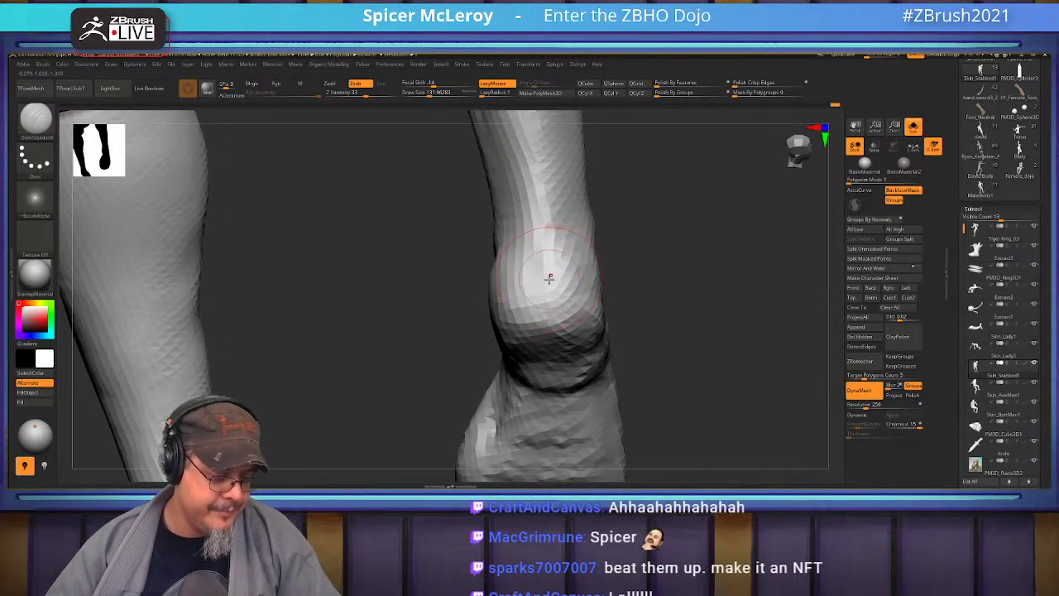
- Form the ankle bones on both sides of the foot with the ClayBuildup brush, deepening the hollows beneath them
{"action": "key", "text": "b"}
{"action": "key", "text": "b"}
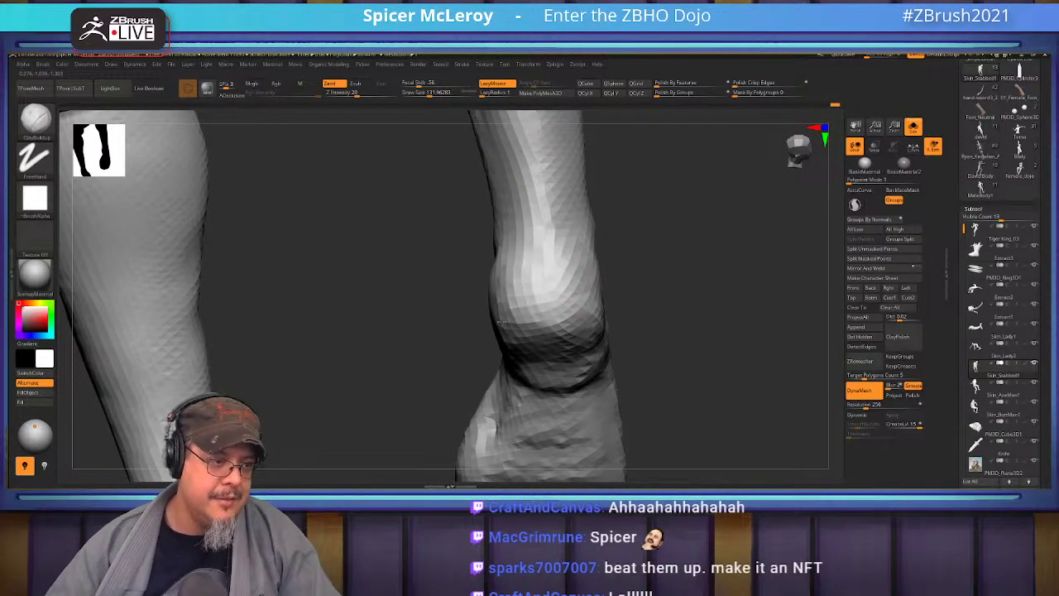
{"action": "mouse_move", "coordinate": [585, 319]}
{"action": "right_mouse_down"}
{"action": "mouse_move", "coordinate": [581, 275]}
{"action": "mouse_move", "coordinate": [554, 299]}
{"action": "mouse_move", "coordinate": [565, 286]}
{"action": "right_mouse_up"}
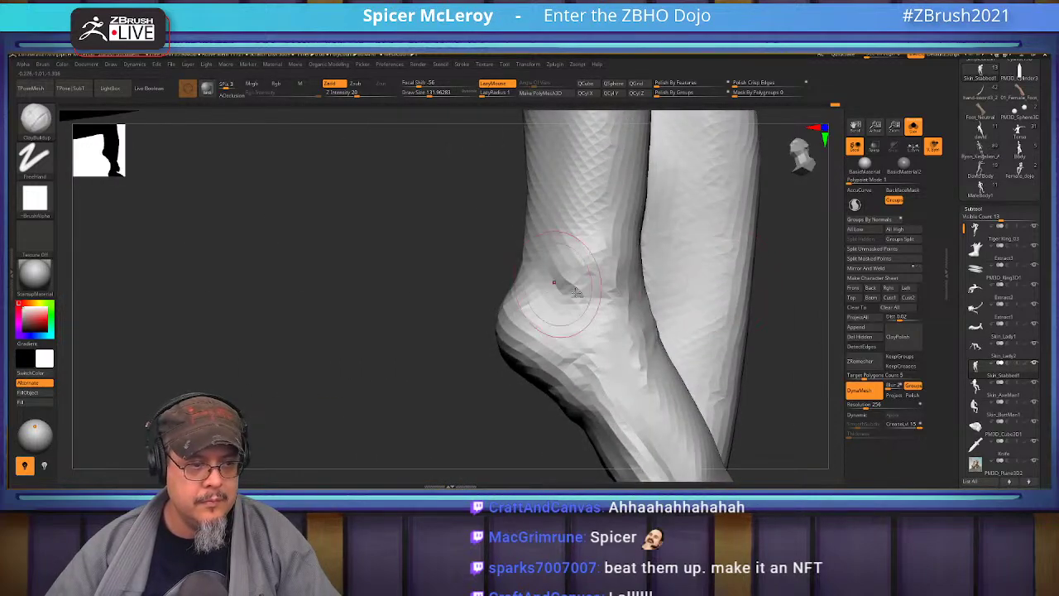
{"action": "right_click_drag", "start_coordinate": [554, 322], "coordinate": [562, 340]}
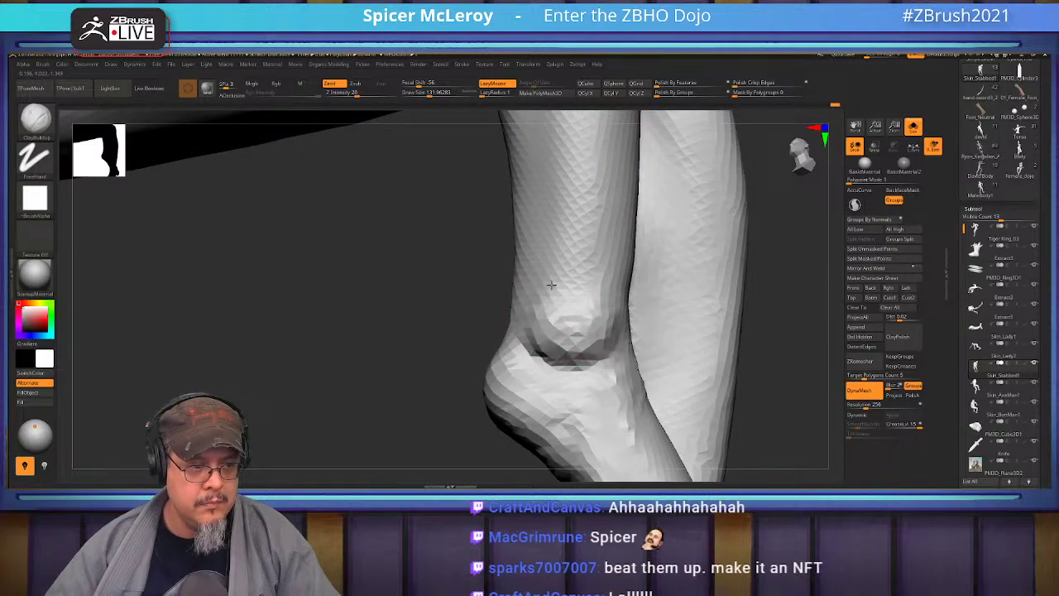
{"action": "mouse_move", "coordinate": [613, 292]}
{"action": "right_mouse_down"}
{"action": "mouse_move", "coordinate": [557, 310]}
{"action": "mouse_move", "coordinate": [569, 286]}
{"action": "mouse_move", "coordinate": [581, 306]}
{"action": "mouse_move", "coordinate": [618, 288]}
{"action": "mouse_move", "coordinate": [547, 300]}
{"action": "mouse_move", "coordinate": [583, 313]}
{"action": "right_mouse_up"}
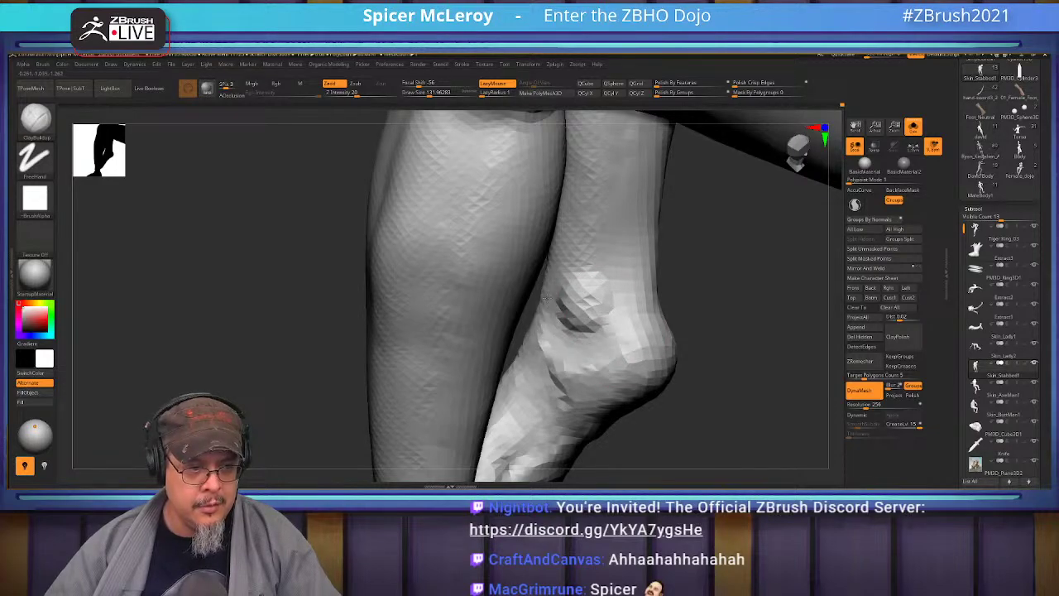
- Build up the kneecap and the area above it on the bent leg with ClayBuildup strokes
{"action": "mouse_move", "coordinate": [702, 294]}
{"action": "right_mouse_down"}
{"action": "mouse_move", "coordinate": [606, 303]}
{"action": "mouse_move", "coordinate": [555, 329]}
{"action": "mouse_move", "coordinate": [555, 246]}
{"action": "right_mouse_up"}
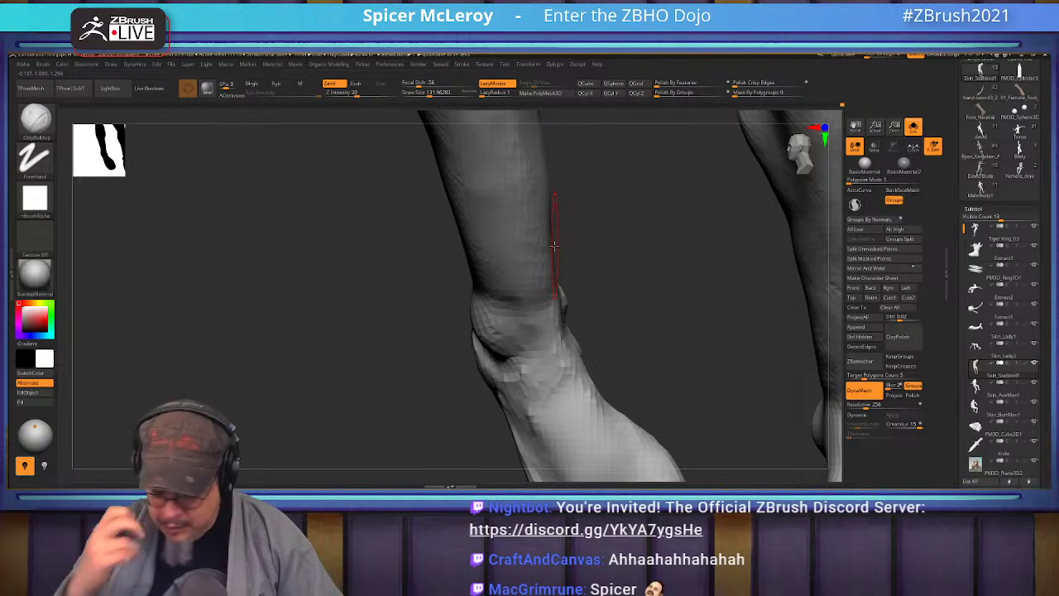
{"action": "key", "text": "f"}
{"action": "mouse_move", "coordinate": [563, 326]}
{"action": "right_mouse_down", "text": "alt"}
{"action": "mouse_move", "coordinate": [617, 293]}
{"action": "mouse_move", "coordinate": [645, 375]}
{"action": "mouse_move", "coordinate": [664, 284]}
{"action": "mouse_move", "coordinate": [579, 284]}
{"action": "mouse_move", "coordinate": [530, 310]}
{"action": "mouse_move", "coordinate": [550, 315]}
{"action": "mouse_move", "coordinate": [562, 284]}
{"action": "mouse_move", "coordinate": [558, 316]}
{"action": "right_mouse_up", "text": "alt"}
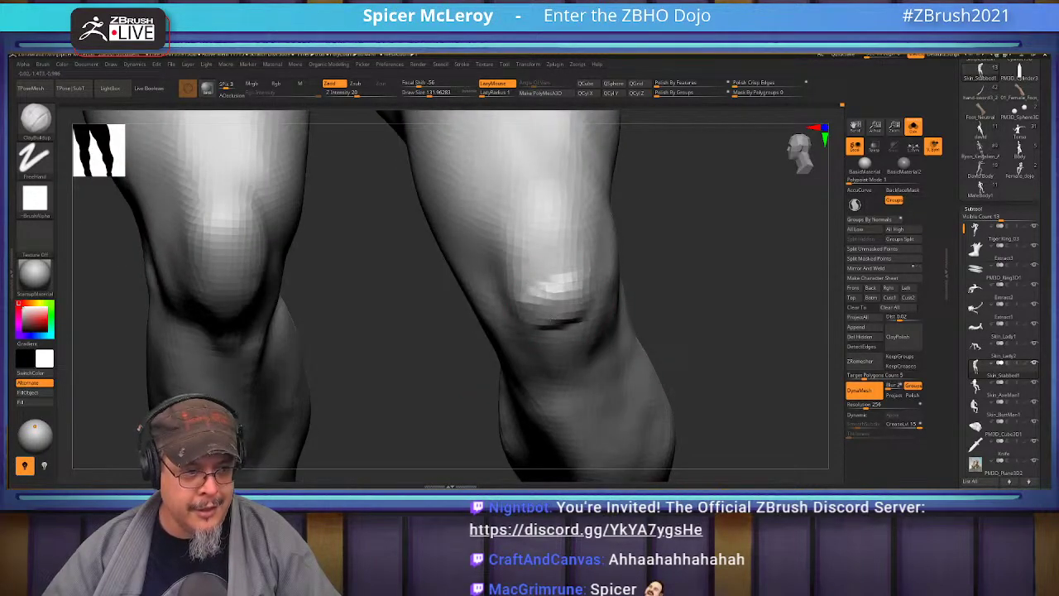
{"action": "right_click_drag", "start_coordinate": [551, 357], "coordinate": [505, 219]}
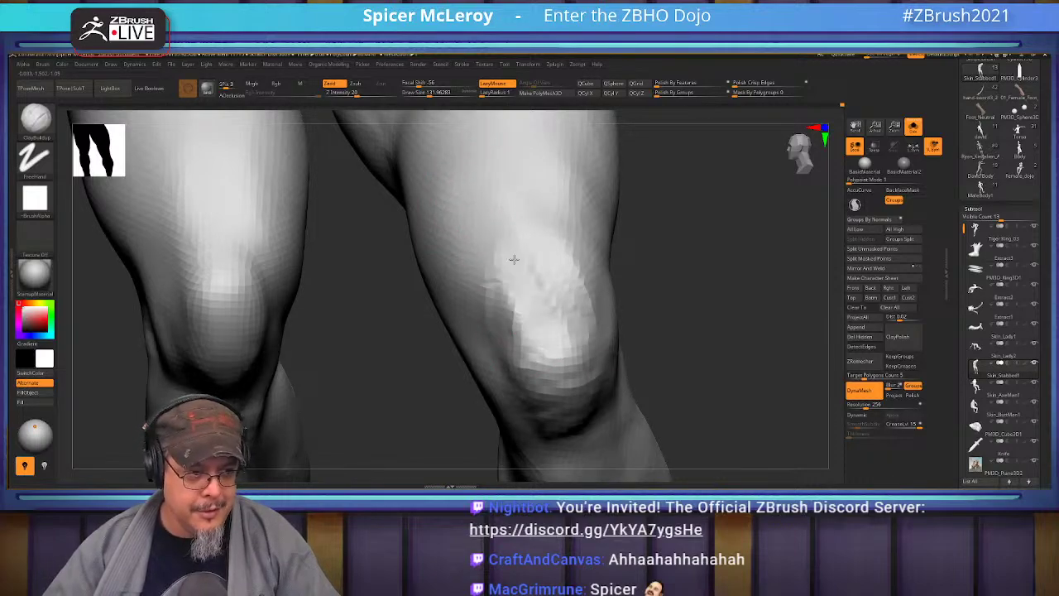
- Set the ClayBuildup draw size to about 217, fill the side of the knee and lower thigh, and smooth it
{"action": "mouse_move", "coordinate": [677, 290]}
{"action": "right_mouse_down"}
{"action": "mouse_move", "coordinate": [539, 279]}
{"action": "mouse_move", "coordinate": [502, 292]}
{"action": "right_mouse_up"}
{"action": "key", "text": "s"}
{"action": "left_click_drag", "start_coordinate": [502, 291], "coordinate": [510, 290]}
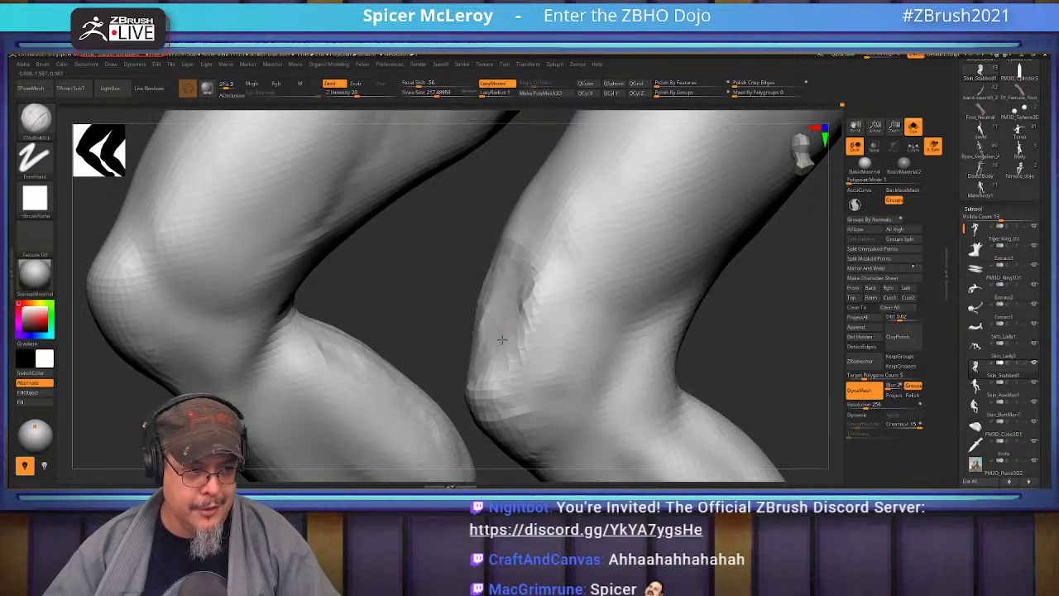
{"action": "key", "text": "shift"}
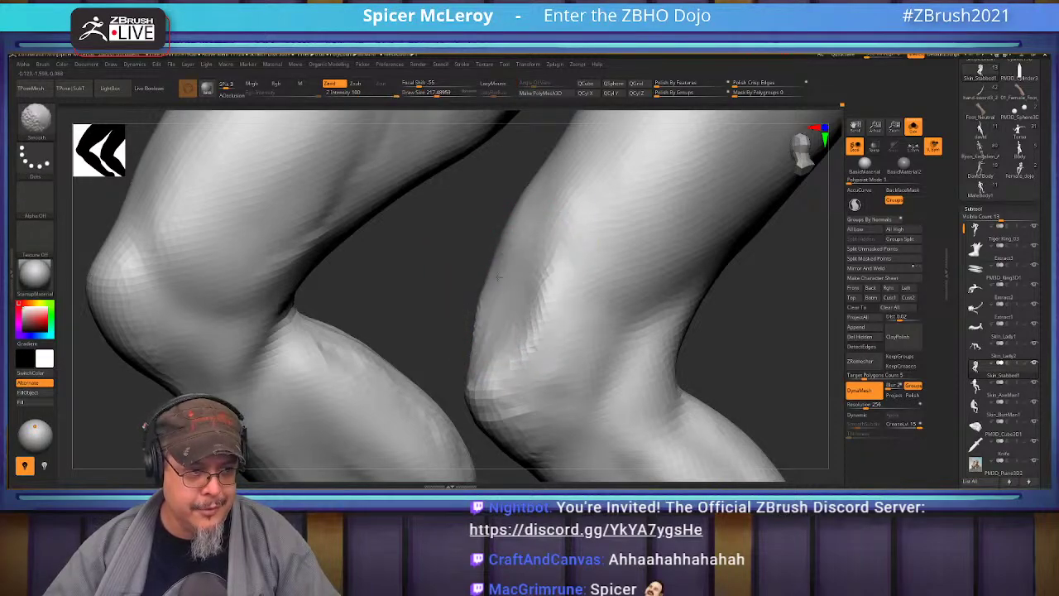
{"action": "mouse_move", "coordinate": [519, 304]}
{"action": "right_mouse_down"}
{"action": "mouse_move", "coordinate": [546, 326]}
{"action": "mouse_move", "coordinate": [492, 292]}
{"action": "right_mouse_up"}
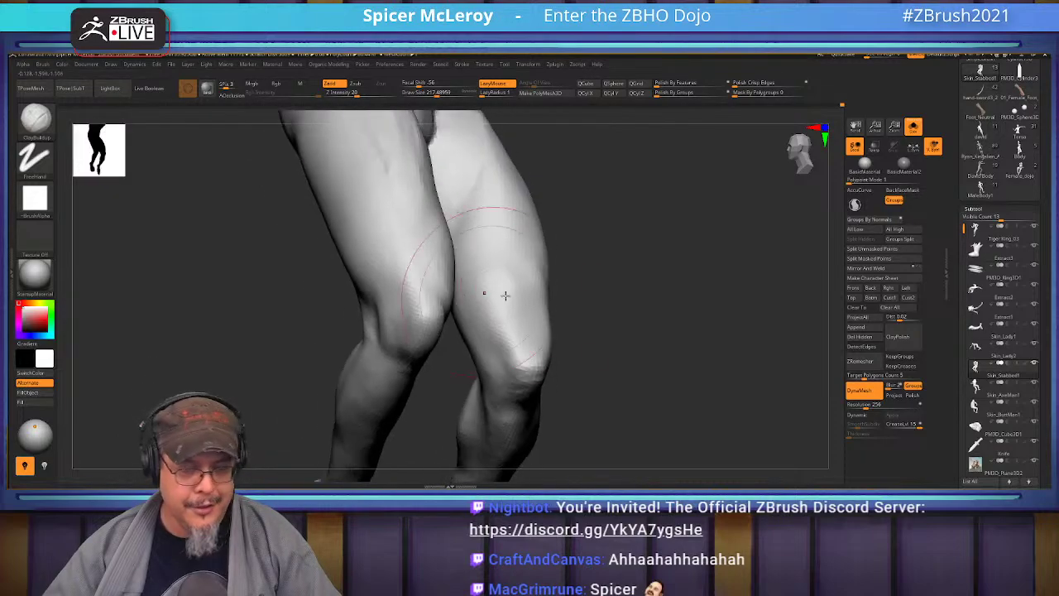
{"action": "right_click_drag", "start_coordinate": [660, 326], "coordinate": [710, 329], "text": "ctrl"}
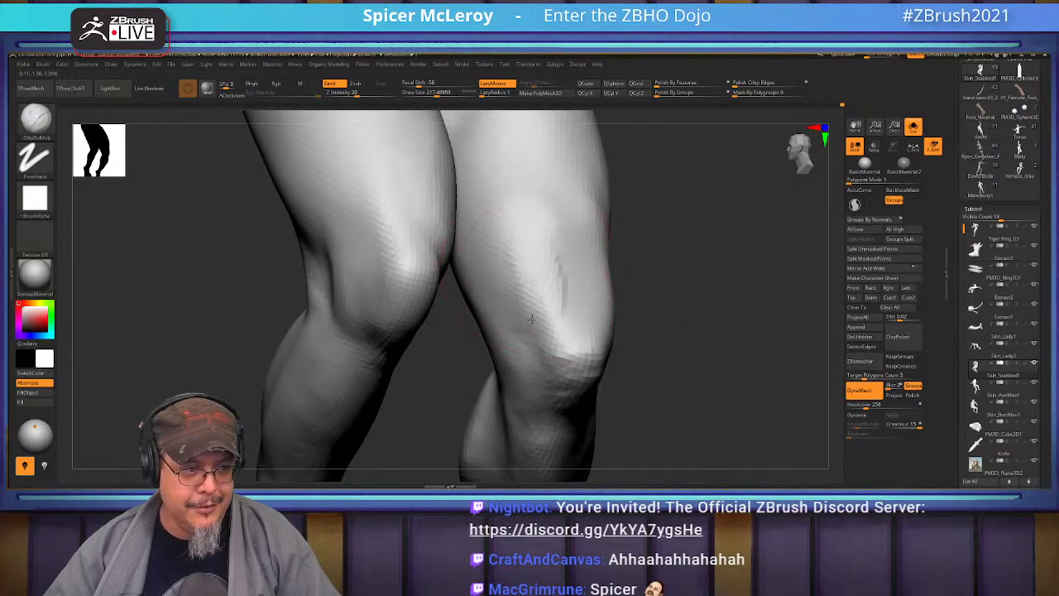
- Set the ClayBuildup draw size to about 163 and shape the groin and lower abdomen between the thighs
{"action": "mouse_move", "coordinate": [513, 217]}
{"action": "right_mouse_down"}
{"action": "mouse_move", "coordinate": [695, 301]}
{"action": "mouse_move", "coordinate": [577, 243]}
{"action": "mouse_move", "coordinate": [527, 282]}
{"action": "mouse_move", "coordinate": [530, 311]}
{"action": "mouse_move", "coordinate": [520, 253]}
{"action": "mouse_move", "coordinate": [530, 331]}
{"action": "mouse_move", "coordinate": [515, 254]}
{"action": "right_mouse_up"}
{"action": "key", "text": "s"}
{"action": "left_click_drag", "start_coordinate": [504, 316], "coordinate": [497, 315]}
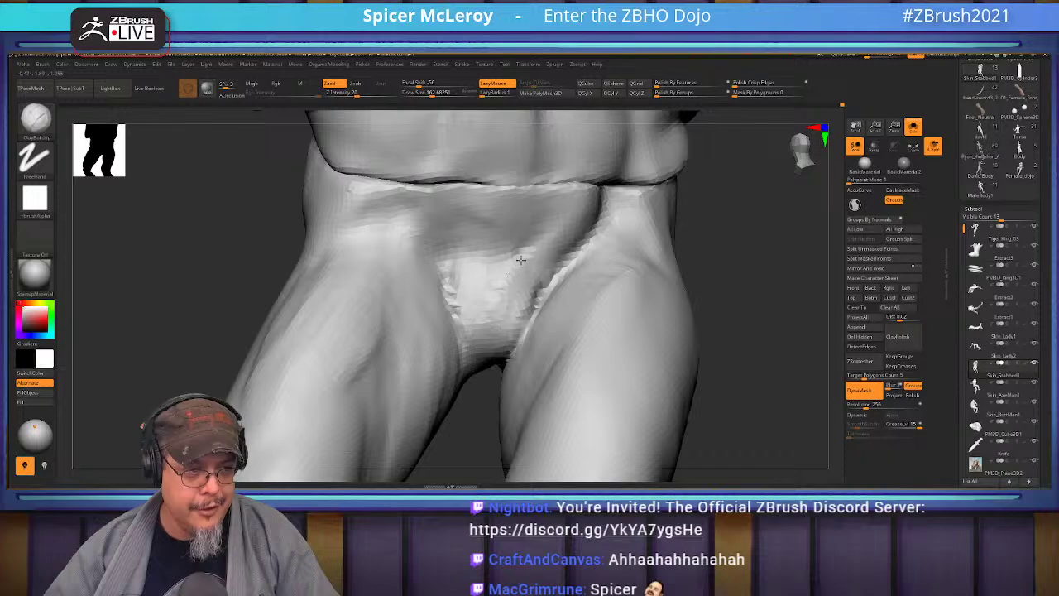
- Sculpt the skin folds of the lower back and flank above the waist seam with the ClayBuildup brush
{"action": "right_click_drag", "start_coordinate": [524, 250], "coordinate": [515, 287]}
{"action": "mouse_move", "coordinate": [512, 325]}
{"action": "right_mouse_down", "text": "alt"}
{"action": "mouse_move", "coordinate": [508, 347]}
{"action": "mouse_move", "coordinate": [463, 306]}
{"action": "mouse_move", "coordinate": [505, 321]}
{"action": "mouse_move", "coordinate": [545, 308]}
{"action": "mouse_move", "coordinate": [529, 290]}
{"action": "mouse_move", "coordinate": [541, 309]}
{"action": "mouse_move", "coordinate": [517, 304]}
{"action": "mouse_move", "coordinate": [480, 269]}
{"action": "mouse_move", "coordinate": [513, 296]}
{"action": "mouse_move", "coordinate": [488, 260]}
{"action": "right_mouse_up", "text": "alt"}
{"action": "left_click_drag", "start_coordinate": [490, 269], "coordinate": [531, 292]}
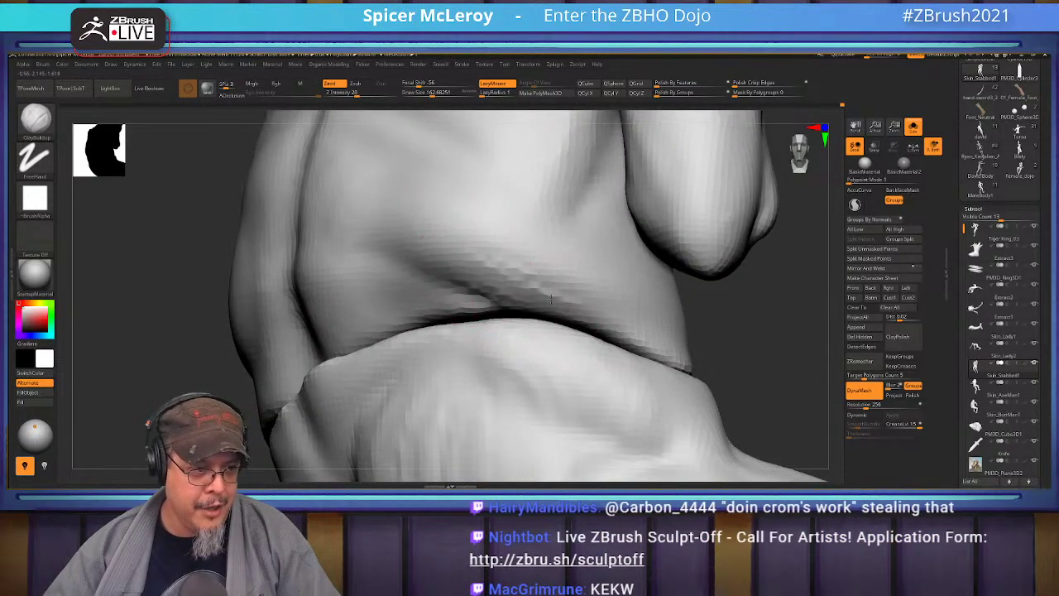
{"action": "right_click_drag", "start_coordinate": [530, 277], "coordinate": [505, 311]}
{"action": "right_click_drag", "start_coordinate": [610, 345], "coordinate": [571, 289]}
{"action": "mouse_move", "coordinate": [641, 281]}
{"action": "right_mouse_down"}
{"action": "mouse_move", "coordinate": [551, 264]}
{"action": "mouse_move", "coordinate": [484, 322]}
{"action": "mouse_move", "coordinate": [504, 289]}
{"action": "mouse_move", "coordinate": [557, 295]}
{"action": "mouse_move", "coordinate": [537, 236]}
{"action": "mouse_move", "coordinate": [576, 266]}
{"action": "right_mouse_up"}
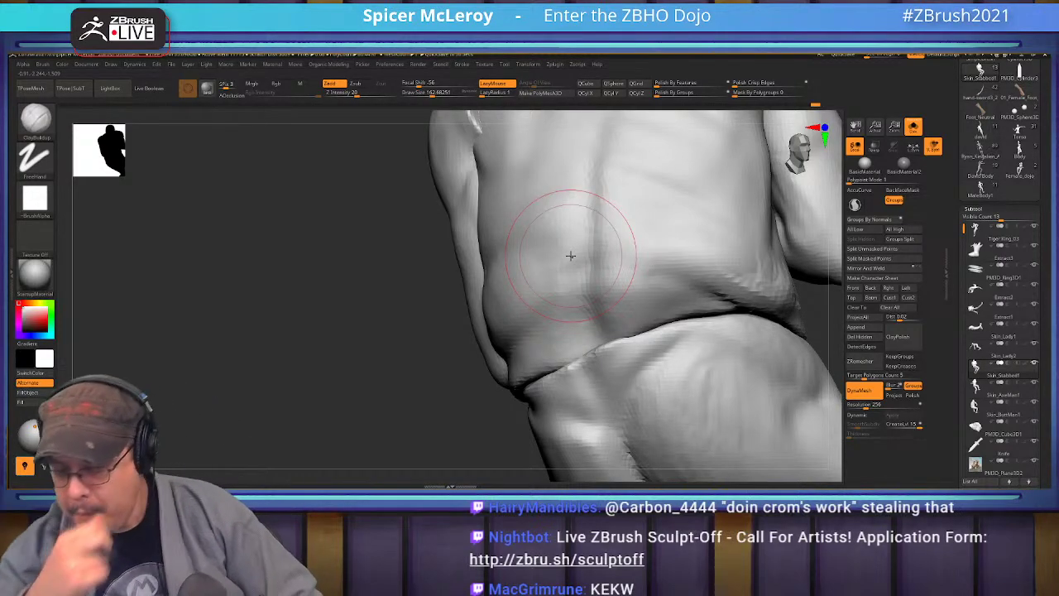
- Build up the rear deltoid and the back of the upper arm with ClayBuildup strokes
{"action": "mouse_move", "coordinate": [569, 256]}
{"action": "right_mouse_down"}
{"action": "mouse_move", "coordinate": [638, 277]}
{"action": "mouse_move", "coordinate": [588, 318]}
{"action": "mouse_move", "coordinate": [638, 261]}
{"action": "mouse_move", "coordinate": [619, 279]}
{"action": "mouse_move", "coordinate": [590, 265]}
{"action": "right_mouse_up"}
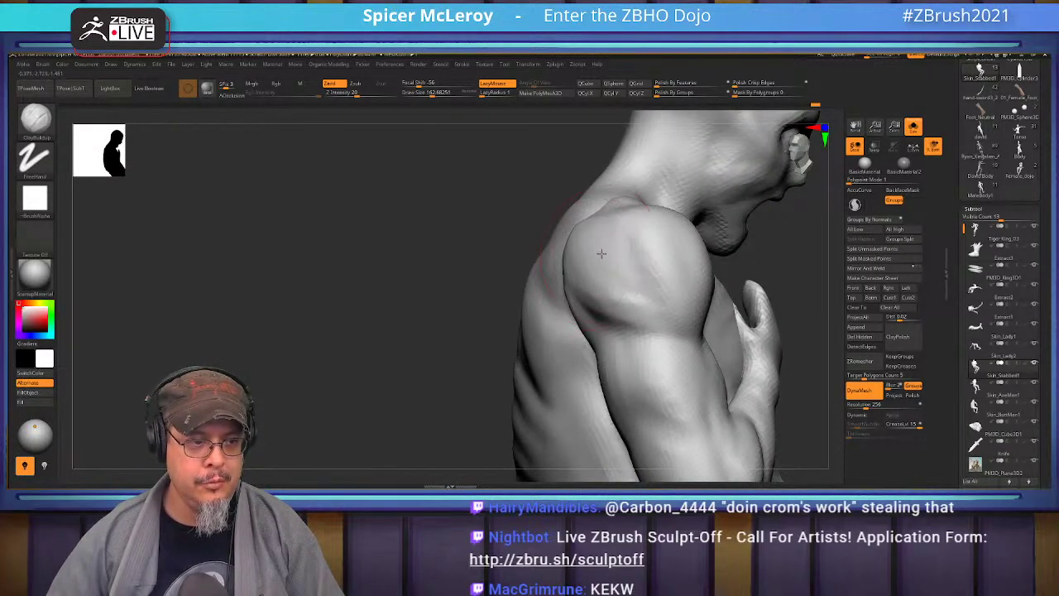
{"action": "right_click_drag", "start_coordinate": [646, 296], "coordinate": [561, 294]}
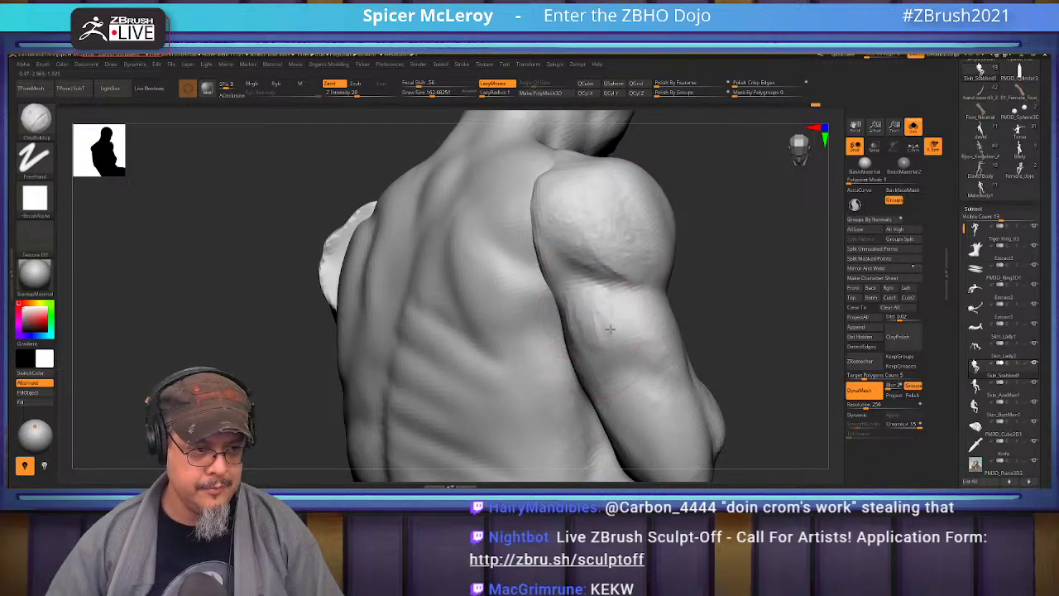
{"action": "mouse_move", "coordinate": [649, 338]}
{"action": "right_mouse_down"}
{"action": "mouse_move", "coordinate": [620, 291]}
{"action": "mouse_move", "coordinate": [596, 307]}
{"action": "mouse_move", "coordinate": [585, 292]}
{"action": "right_mouse_up"}
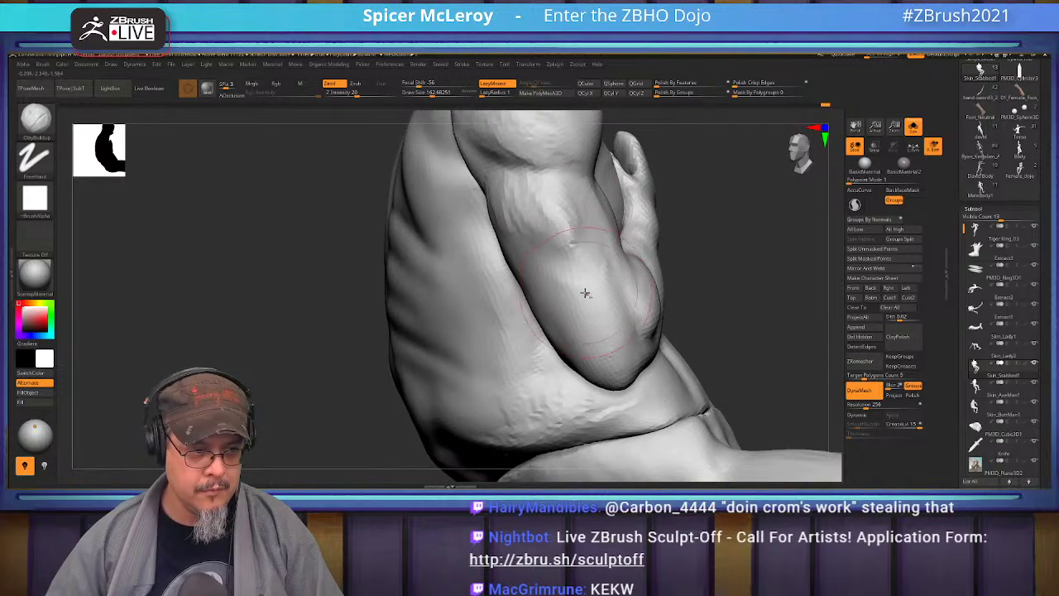
{"action": "right_click_drag", "start_coordinate": [602, 339], "coordinate": [617, 263]}
- Define the muscle strands of the front and side deltoid with the ClayBuildup brush, and smooth the shoulder top
{"action": "mouse_move", "coordinate": [613, 345]}
{"action": "right_mouse_down"}
{"action": "mouse_move", "coordinate": [608, 294]}
{"action": "mouse_move", "coordinate": [601, 309]}
{"action": "mouse_move", "coordinate": [579, 297]}
{"action": "mouse_move", "coordinate": [596, 277]}
{"action": "mouse_move", "coordinate": [607, 293]}
{"action": "mouse_move", "coordinate": [589, 241]}
{"action": "mouse_move", "coordinate": [588, 260]}
{"action": "mouse_move", "coordinate": [654, 236]}
{"action": "right_mouse_up"}
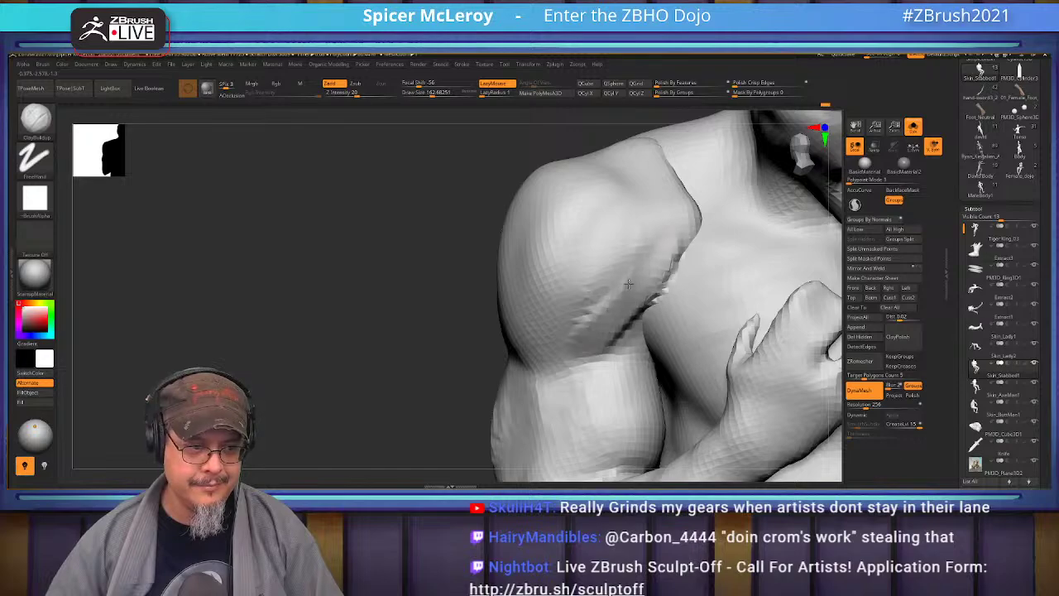
{"action": "mouse_move", "coordinate": [587, 340]}
{"action": "left_mouse_down"}
{"action": "mouse_move", "coordinate": [622, 321]}
{"action": "mouse_move", "coordinate": [579, 346]}
{"action": "mouse_move", "coordinate": [570, 321]}
{"action": "left_mouse_up"}
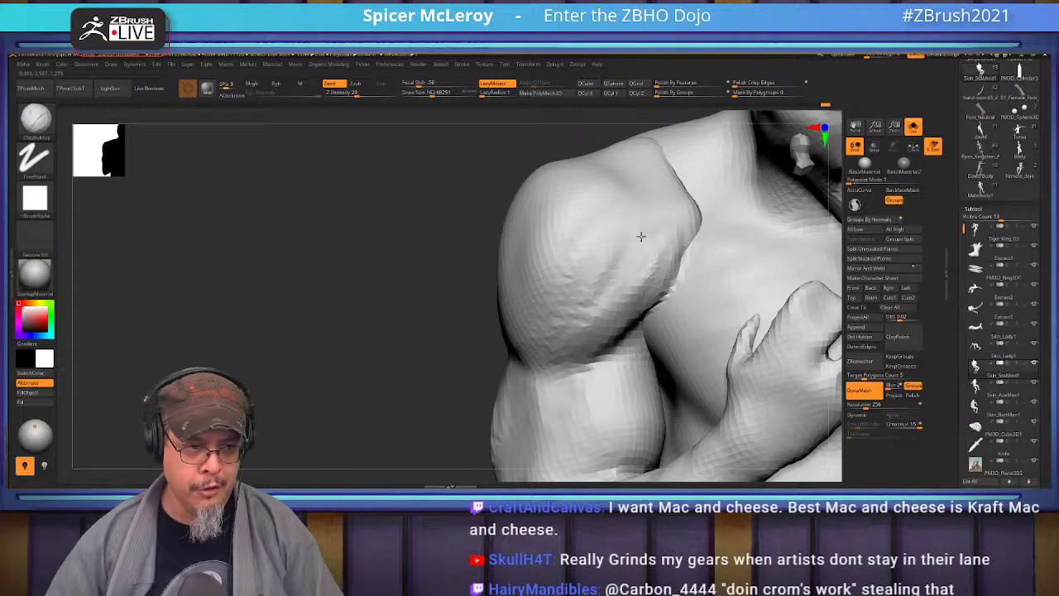
{"action": "right_click_drag", "start_coordinate": [596, 303], "coordinate": [576, 287]}
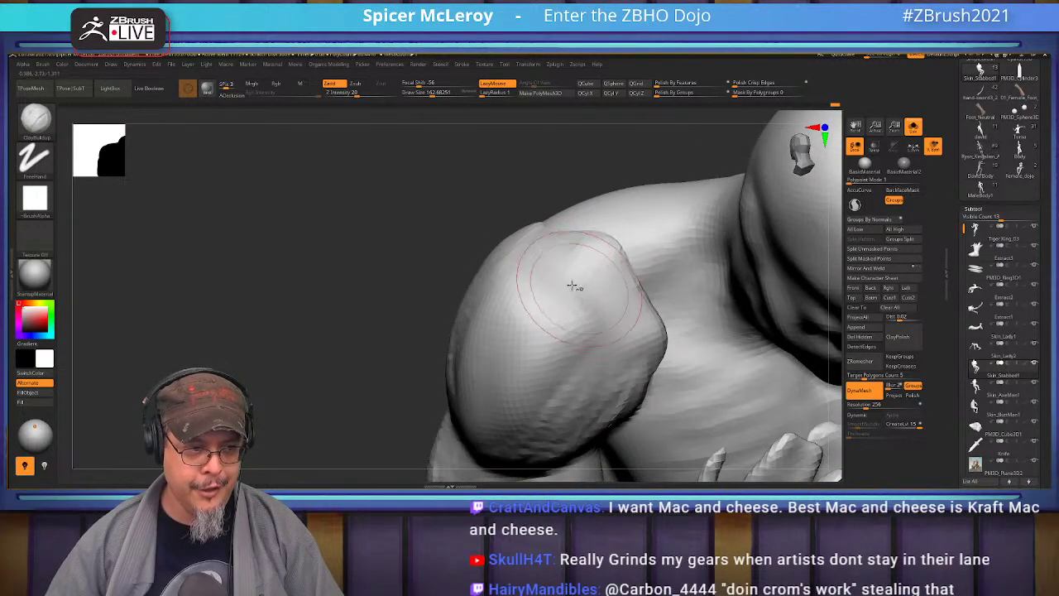
{"action": "key", "text": "shift"}
{"action": "left_click_drag", "start_coordinate": [588, 256], "coordinate": [624, 272], "text": "shift"}
{"action": "right_click_drag", "start_coordinate": [627, 272], "coordinate": [595, 270], "text": "ctrl"}
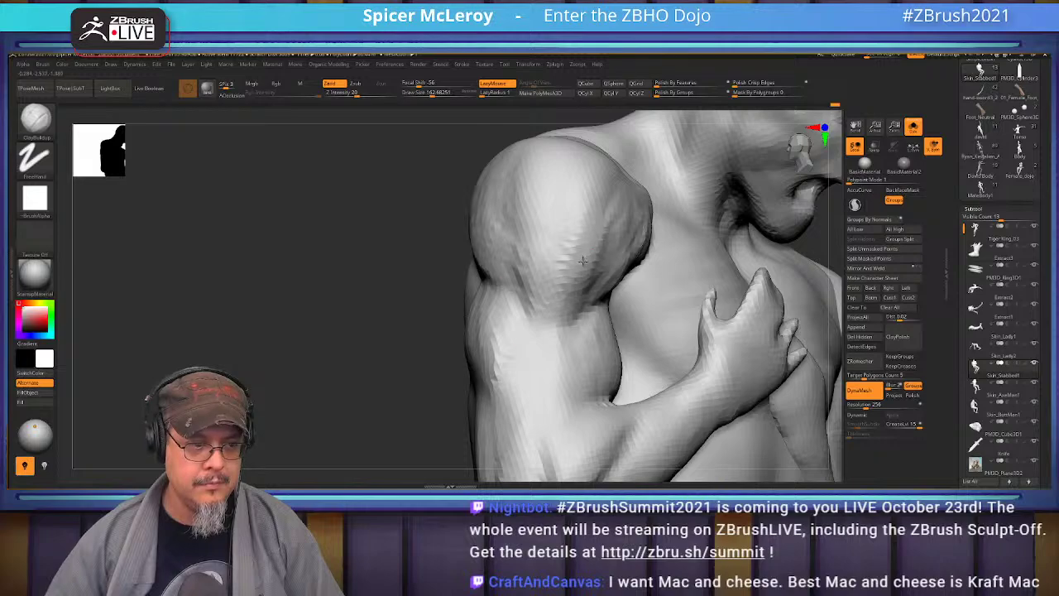
- Refine the rear deltoid's lower edge, and carve the crease between it and the triceps with the DamStandard brush
{"action": "right_click_drag", "start_coordinate": [579, 256], "coordinate": [503, 333]}
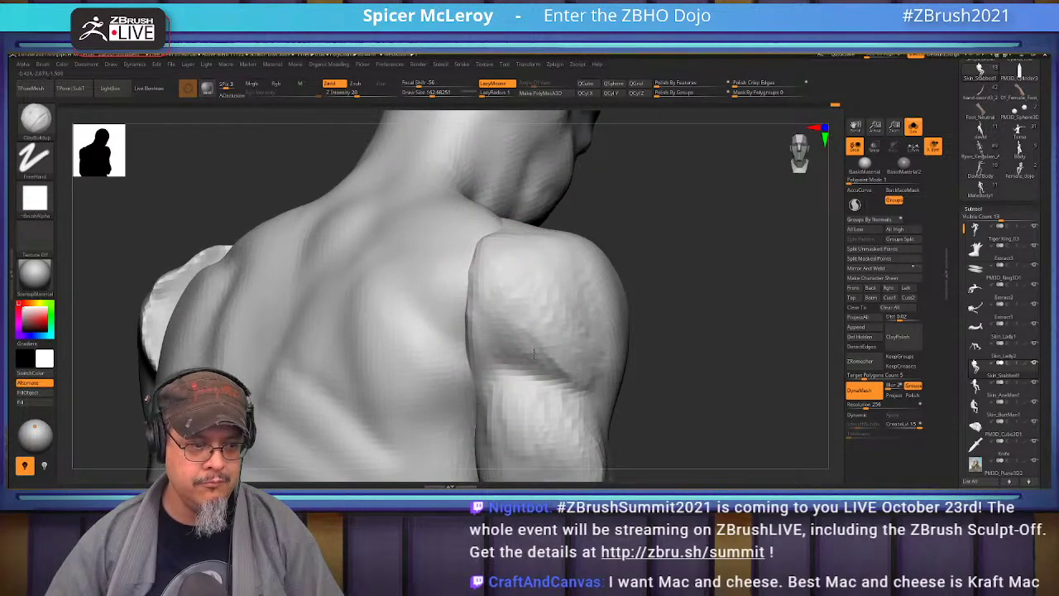
{"action": "mouse_move", "coordinate": [537, 289]}
{"action": "right_mouse_down"}
{"action": "mouse_move", "coordinate": [534, 270]}
{"action": "mouse_move", "coordinate": [639, 282]}
{"action": "mouse_move", "coordinate": [530, 296]}
{"action": "right_mouse_up"}
{"action": "key", "text": "b"}
{"action": "key", "text": "d"}
{"action": "key", "text": "s"}
{"action": "left_click_drag", "start_coordinate": [449, 278], "coordinate": [598, 350]}
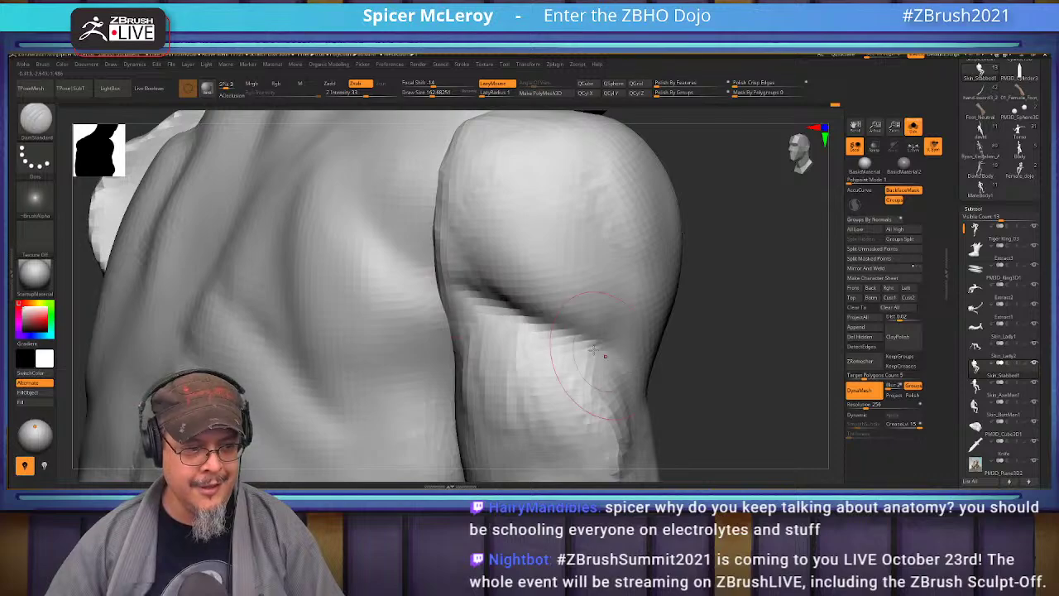
- Deepen the crease between the front deltoid and the biceps, and soften the transition below it
{"action": "mouse_move", "coordinate": [612, 356]}
{"action": "right_mouse_down"}
{"action": "mouse_move", "coordinate": [629, 348]}
{"action": "mouse_move", "coordinate": [593, 343]}
{"action": "mouse_move", "coordinate": [598, 281]}
{"action": "right_mouse_up"}
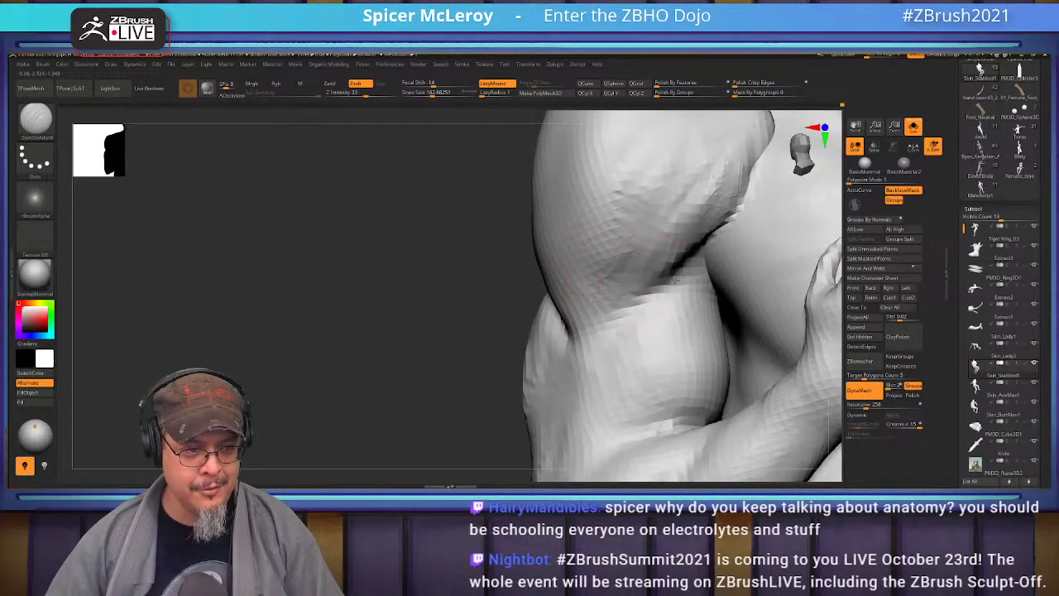
{"action": "key", "text": "b"}
{"action": "key", "text": "s"}
{"action": "key", "text": "t"}
{"action": "left_click_drag", "start_coordinate": [641, 273], "coordinate": [674, 266], "text": "shift"}
{"action": "mouse_move", "coordinate": [662, 290]}
{"action": "right_mouse_down"}
{"action": "mouse_move", "coordinate": [607, 270]}
{"action": "mouse_move", "coordinate": [601, 300]}
{"action": "right_mouse_up"}
- Shape the biceps and the inner elbow fold with the ClayBuildup brush, and smooth the biceps
{"action": "key", "text": "b"}
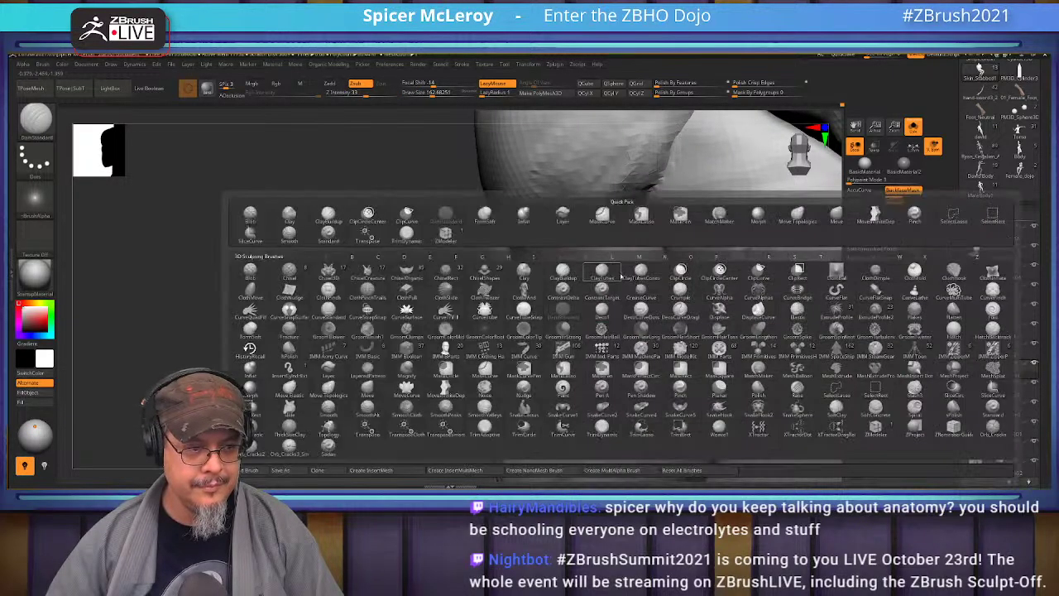
{"action": "key", "text": "c"}
{"action": "key", "text": "b"}
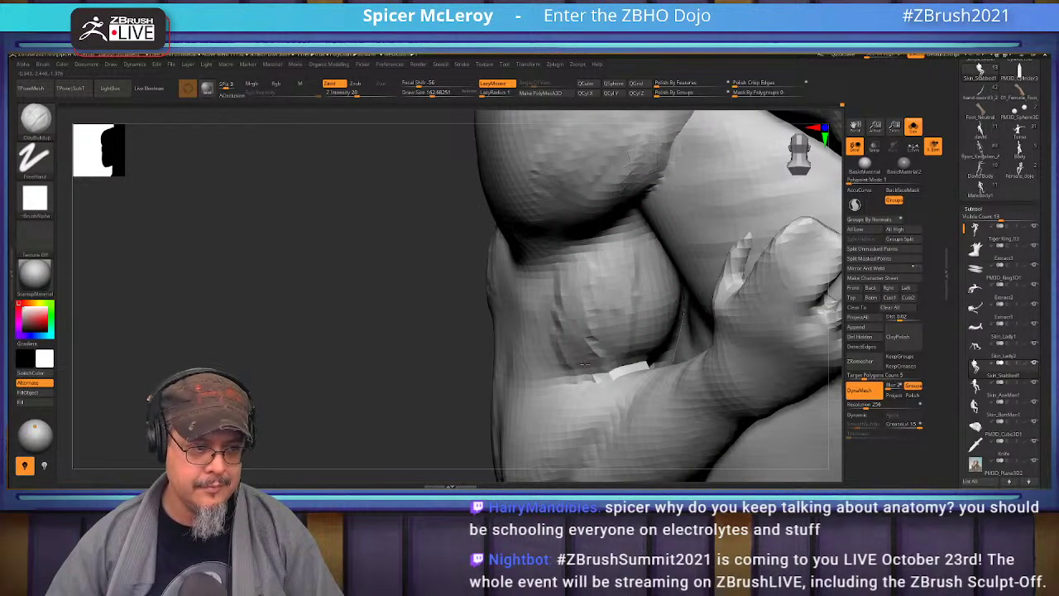
{"action": "right_click_drag", "start_coordinate": [614, 329], "coordinate": [523, 273]}
{"action": "mouse_move", "coordinate": [548, 373]}
{"action": "left_mouse_down", "text": "shift"}
{"action": "mouse_move", "coordinate": [566, 314]}
{"action": "mouse_move", "coordinate": [570, 326]}
{"action": "left_mouse_up", "text": "shift"}
{"action": "mouse_move", "coordinate": [570, 326]}
{"action": "right_mouse_down"}
{"action": "mouse_move", "coordinate": [549, 225]}
{"action": "mouse_move", "coordinate": [565, 286]}
{"action": "mouse_move", "coordinate": [643, 307]}
{"action": "mouse_move", "coordinate": [549, 284]}
{"action": "right_mouse_up"}
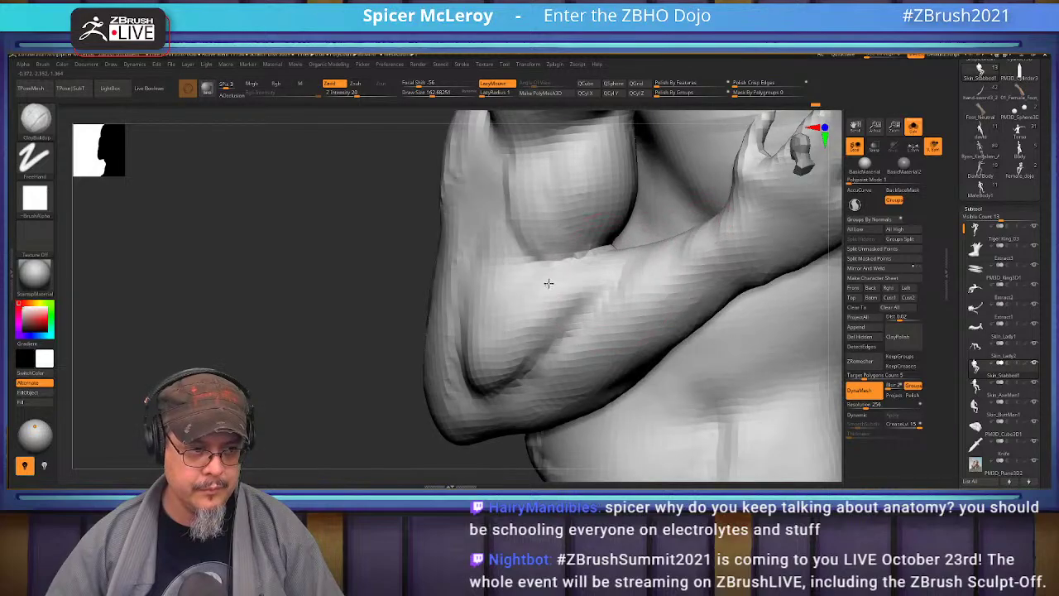
- Sculpt the upper forearm muscle beside the elbow, carving the groove along its lower edge
{"action": "left_click_drag", "start_coordinate": [467, 387], "coordinate": [538, 351]}
{"action": "mouse_move", "coordinate": [603, 277]}
{"action": "right_mouse_down", "text": "alt"}
{"action": "mouse_move", "coordinate": [643, 183]}
{"action": "mouse_move", "coordinate": [555, 318]}
{"action": "right_mouse_up", "text": "alt"}
{"action": "mouse_move", "coordinate": [506, 316]}
{"action": "left_mouse_down", "text": "alt"}
{"action": "mouse_move", "coordinate": [546, 296]}
{"action": "mouse_move", "coordinate": [504, 316]}
{"action": "mouse_move", "coordinate": [488, 294]}
{"action": "mouse_move", "coordinate": [521, 281]}
{"action": "mouse_move", "coordinate": [537, 303]}
{"action": "left_mouse_up", "text": "alt"}
{"action": "key", "text": "b"}
{"action": "key", "text": "d"}
{"action": "key", "text": "s"}
{"action": "mouse_move", "coordinate": [557, 305]}
{"action": "right_mouse_down"}
{"action": "mouse_move", "coordinate": [522, 267]}
{"action": "mouse_move", "coordinate": [496, 308]}
{"action": "mouse_move", "coordinate": [528, 319]}
{"action": "mouse_move", "coordinate": [444, 362]}
{"action": "right_mouse_up"}
- Form the point of the elbow and the area above it with the ClayBuildup brush, and smooth the strokes
{"action": "key", "text": "b"}
{"action": "key", "text": "c"}
{"action": "key", "text": "b"}
{"action": "left_click_drag", "start_coordinate": [443, 362], "coordinate": [420, 374]}
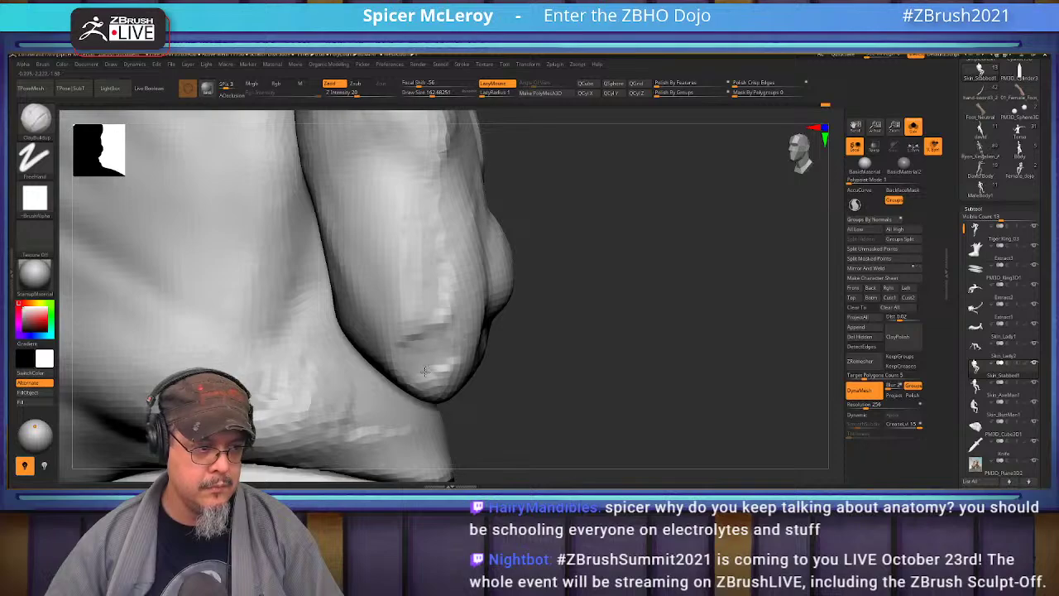
{"action": "left_click_drag", "start_coordinate": [434, 327], "coordinate": [424, 308], "text": "shift"}
{"action": "right_click_drag", "start_coordinate": [637, 292], "coordinate": [624, 304]}
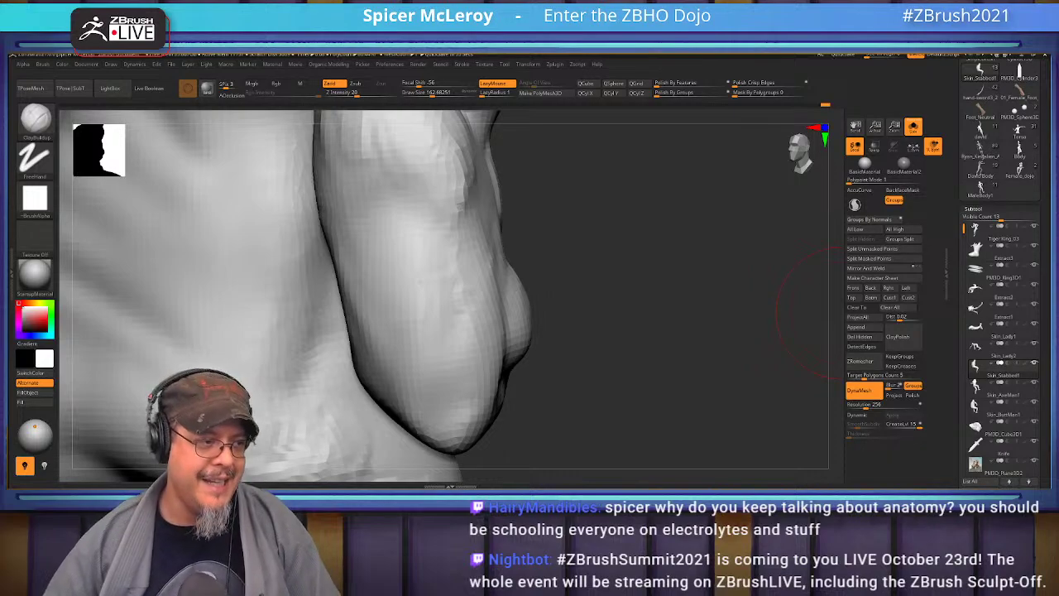
- Build up the outer triceps head below the deltoid with ClayBuildup strokes, and smooth it into a rounded form
{"action": "left_click_drag", "start_coordinate": [719, 272], "coordinate": [669, 331]}
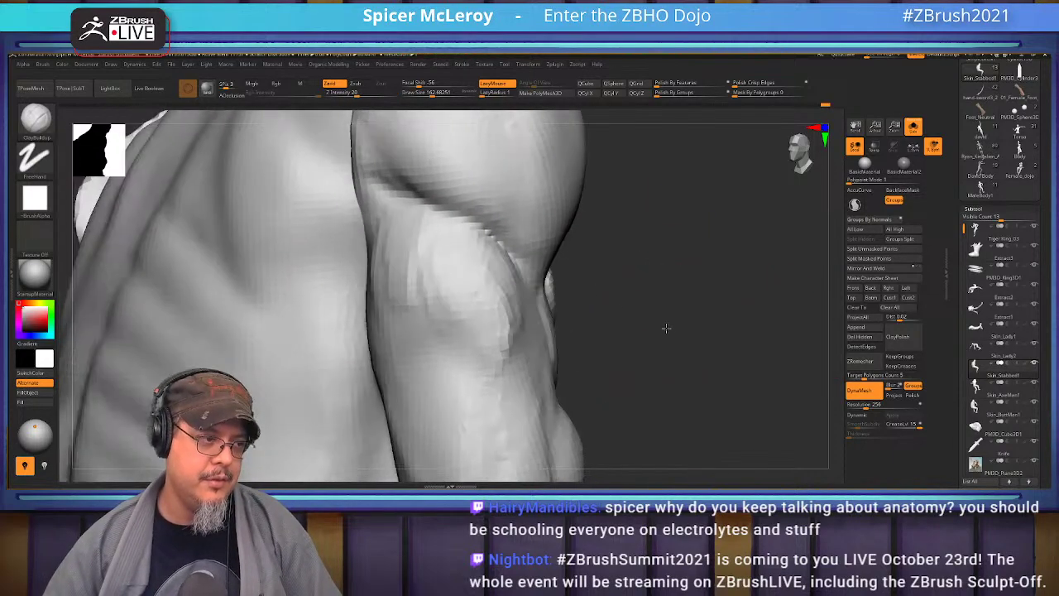
{"action": "left_click_drag", "start_coordinate": [446, 278], "coordinate": [505, 355]}
{"action": "left_click_drag", "start_coordinate": [639, 321], "coordinate": [700, 326]}
{"action": "left_click_drag", "start_coordinate": [513, 347], "coordinate": [466, 300], "text": "shift"}
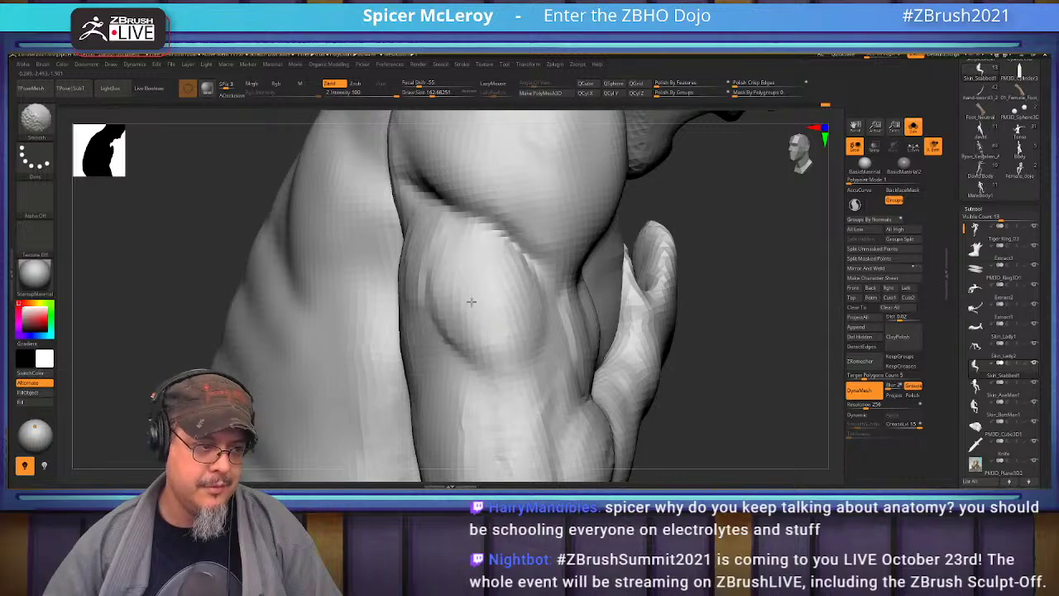
{"action": "left_click_drag", "start_coordinate": [729, 363], "coordinate": [701, 261], "text": "alt"}
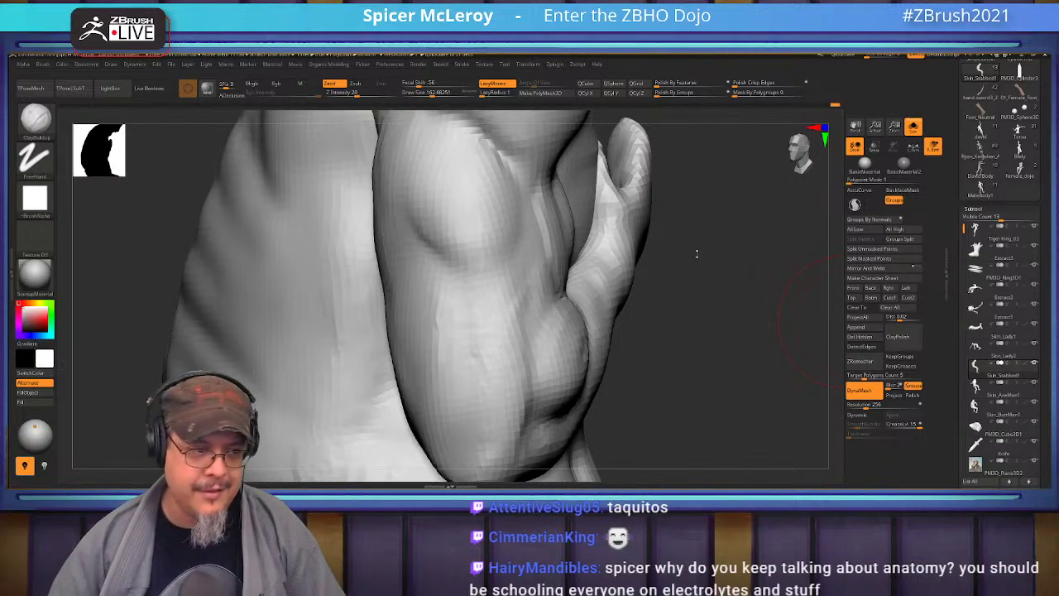
- Refine the outer elbow and forearm mass, and carve the muscle separation at the elbow with the DamStandard brush
{"action": "right_click_drag", "start_coordinate": [497, 248], "coordinate": [579, 259]}
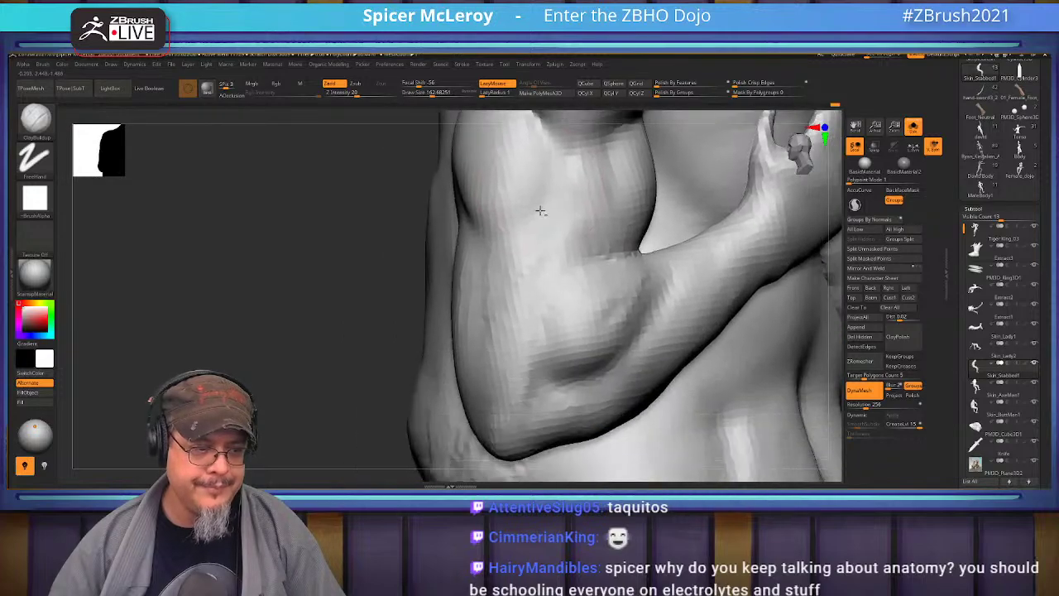
{"action": "mouse_move", "coordinate": [638, 242]}
{"action": "right_mouse_down"}
{"action": "mouse_move", "coordinate": [612, 290]}
{"action": "mouse_move", "coordinate": [538, 286]}
{"action": "right_mouse_up"}
{"action": "key", "text": "b"}
{"action": "key", "text": "d"}
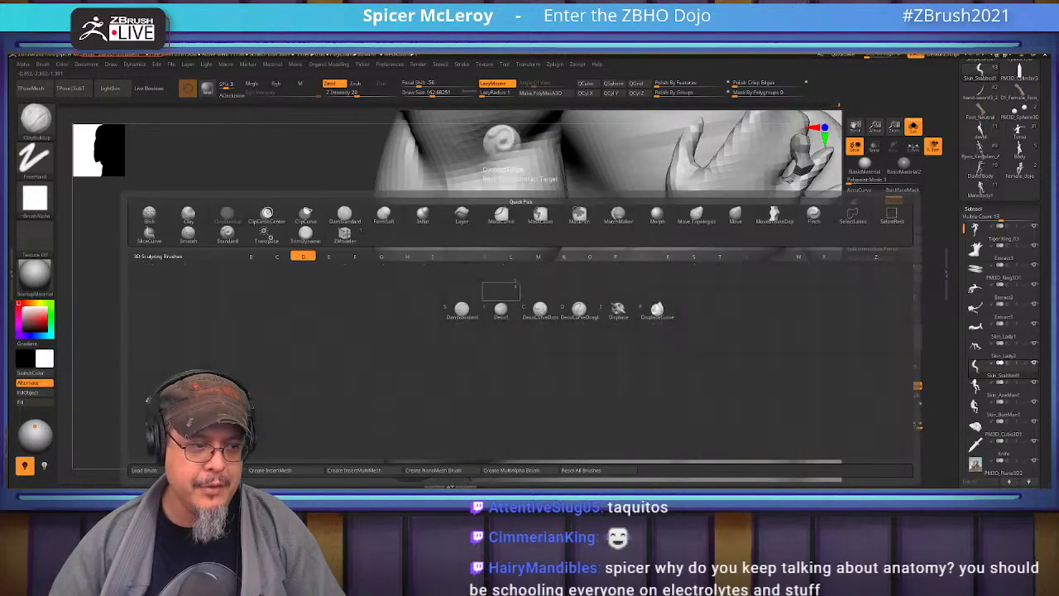
{"action": "key", "text": "s"}
{"action": "left_click_drag", "start_coordinate": [465, 287], "coordinate": [559, 268]}
- Carve the separation lines between the triceps, upper arm and elbow with DamStandard strokes from several sides
{"action": "mouse_move", "coordinate": [486, 208]}
{"action": "right_mouse_down", "text": "alt"}
{"action": "mouse_move", "coordinate": [503, 276]}
{"action": "mouse_move", "coordinate": [546, 279]}
{"action": "mouse_move", "coordinate": [501, 265]}
{"action": "right_mouse_up", "text": "alt"}
{"action": "left_click_drag", "start_coordinate": [477, 255], "coordinate": [495, 331]}
{"action": "right_click_drag", "start_coordinate": [497, 329], "coordinate": [531, 247]}
{"action": "left_click_drag", "start_coordinate": [528, 243], "coordinate": [538, 324]}
{"action": "right_click_drag", "start_coordinate": [539, 324], "coordinate": [578, 255]}
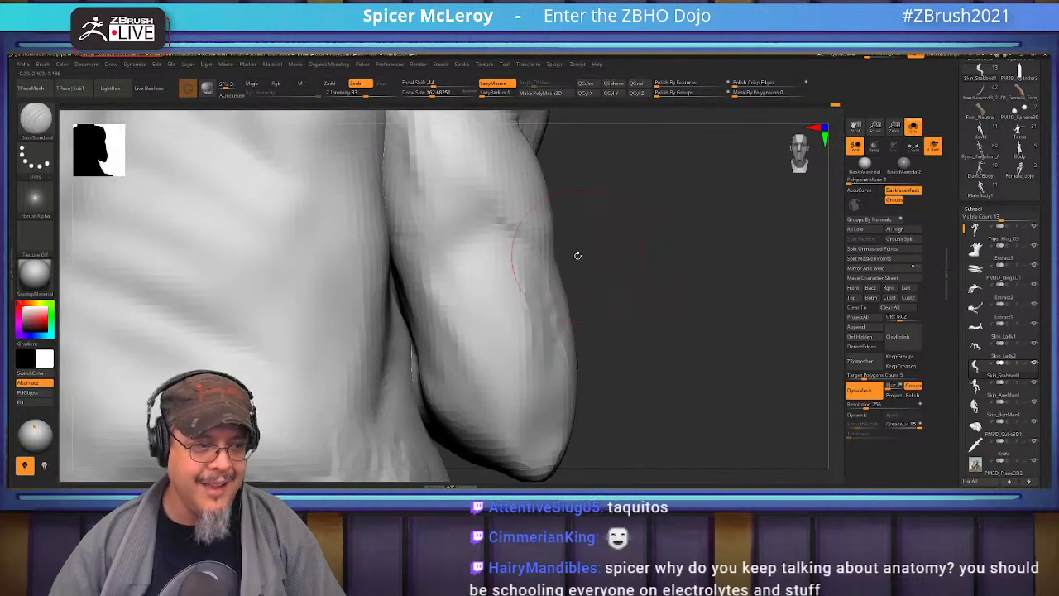
{"action": "right_click_drag", "start_coordinate": [515, 267], "coordinate": [569, 329]}
{"action": "mouse_move", "coordinate": [546, 222]}
{"action": "right_mouse_down"}
{"action": "mouse_move", "coordinate": [491, 232]}
{"action": "mouse_move", "coordinate": [545, 252]}
{"action": "mouse_move", "coordinate": [527, 207]}
{"action": "right_mouse_up"}
{"action": "left_click_drag", "start_coordinate": [527, 207], "coordinate": [550, 281]}
{"action": "mouse_move", "coordinate": [551, 281]}
{"action": "right_mouse_down"}
{"action": "mouse_move", "coordinate": [442, 289]}
{"action": "mouse_move", "coordinate": [603, 177]}
{"action": "right_mouse_up"}
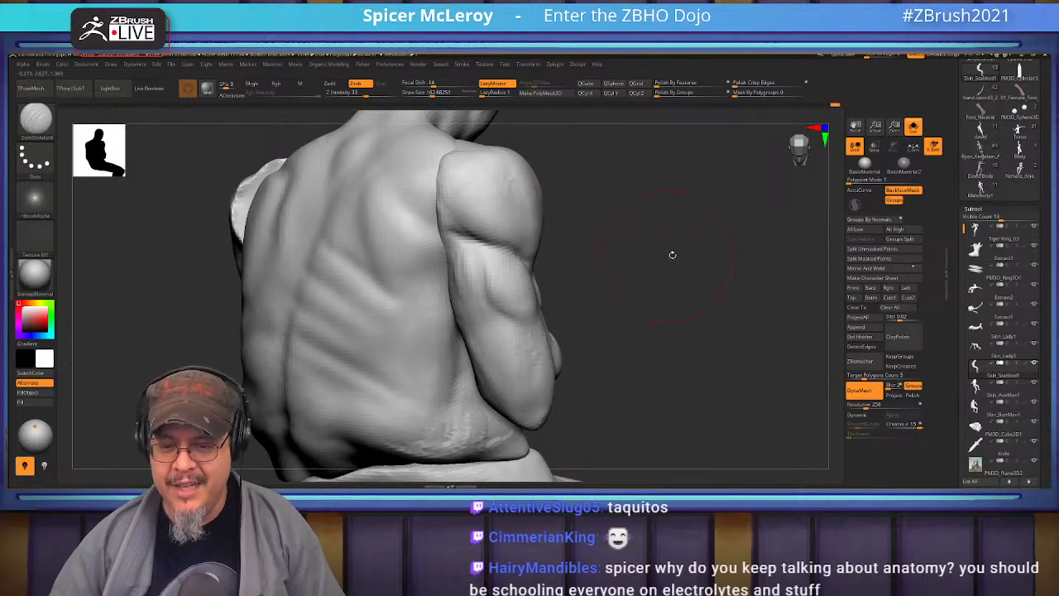
{"action": "mouse_move", "coordinate": [992, 308]}
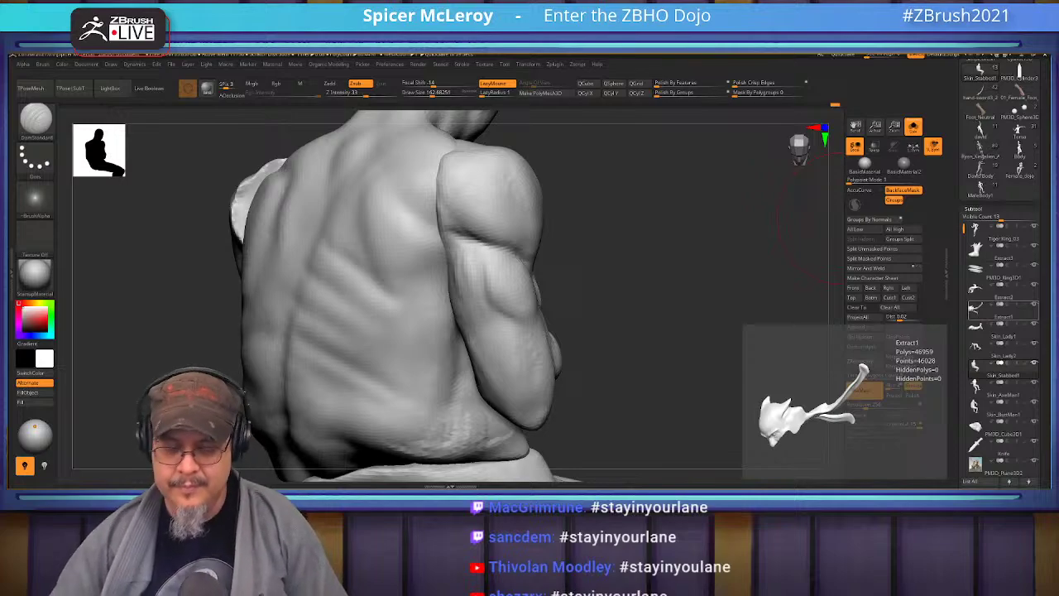
{"action": "left_click_drag", "start_coordinate": [619, 253], "coordinate": [476, 282]}
{"action": "mouse_move", "coordinate": [476, 282]}
{"action": "right_mouse_down"}
{"action": "mouse_move", "coordinate": [430, 288]}
{"action": "mouse_move", "coordinate": [518, 323]}
{"action": "mouse_move", "coordinate": [496, 307]}
{"action": "mouse_move", "coordinate": [488, 321]}
{"action": "right_mouse_up"}
{"action": "mouse_move", "coordinate": [478, 315]}
{"action": "right_mouse_down"}
{"action": "mouse_move", "coordinate": [513, 303]}
{"action": "mouse_move", "coordinate": [525, 314]}
{"action": "mouse_move", "coordinate": [464, 302]}
{"action": "mouse_move", "coordinate": [497, 317]}
{"action": "mouse_move", "coordinate": [530, 314]}
{"action": "mouse_move", "coordinate": [497, 266]}
{"action": "mouse_move", "coordinate": [479, 277]}
{"action": "mouse_move", "coordinate": [430, 272]}
{"action": "mouse_move", "coordinate": [496, 311]}
{"action": "mouse_move", "coordinate": [490, 273]}
{"action": "mouse_move", "coordinate": [491, 301]}
{"action": "mouse_move", "coordinate": [499, 298]}
{"action": "right_mouse_up"}
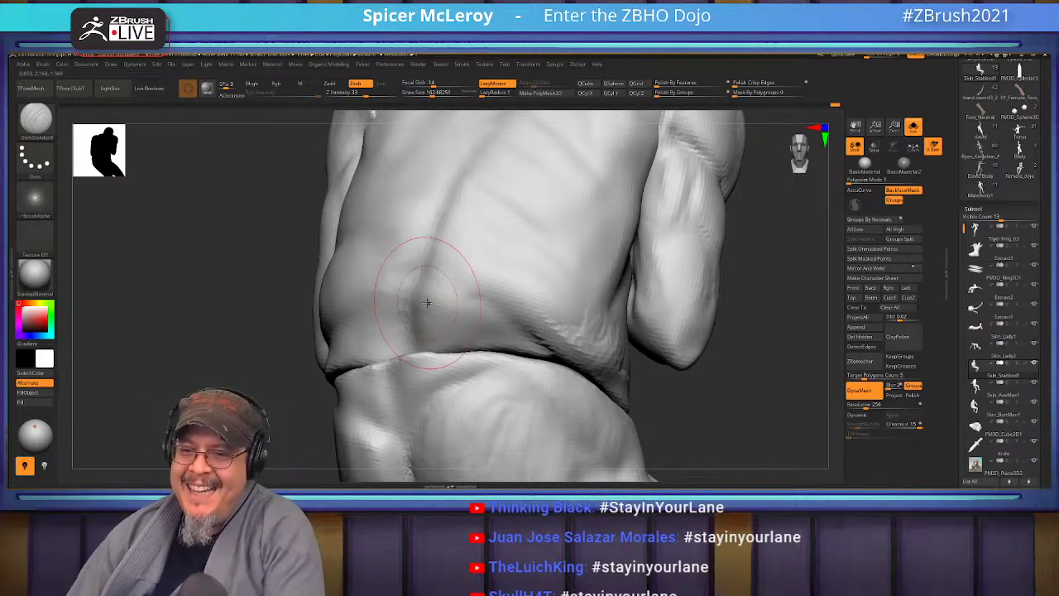
{"action": "mouse_move", "coordinate": [995, 317]}
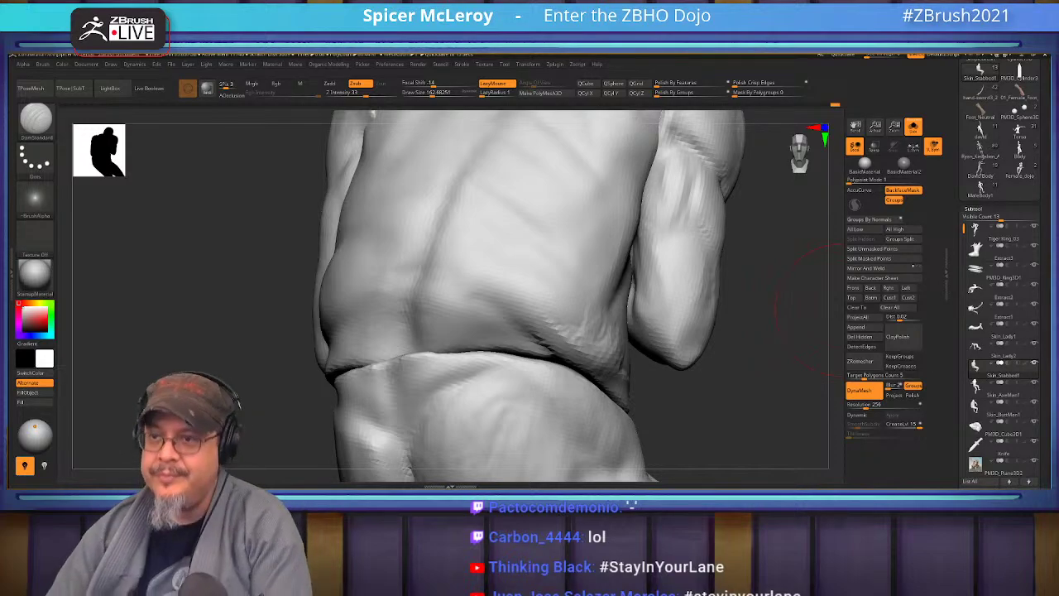
- Switch to Chrome and search Google for "random number generator"
{"action": "left_click_drag", "start_coordinate": [828, 486], "coordinate": [307, 54]}
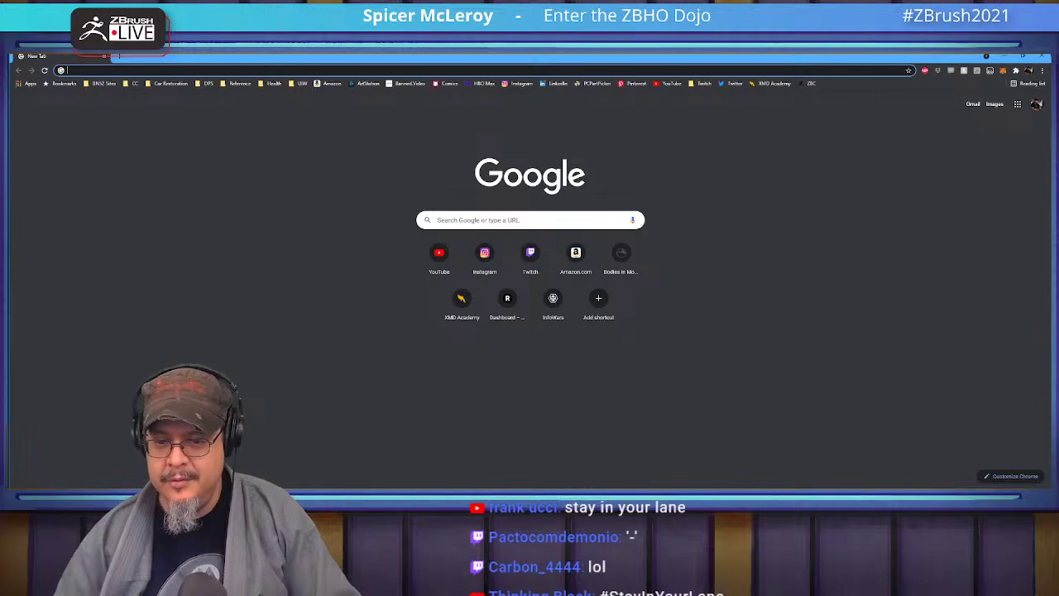
{"action": "left_click", "coordinate": [132, 69]}
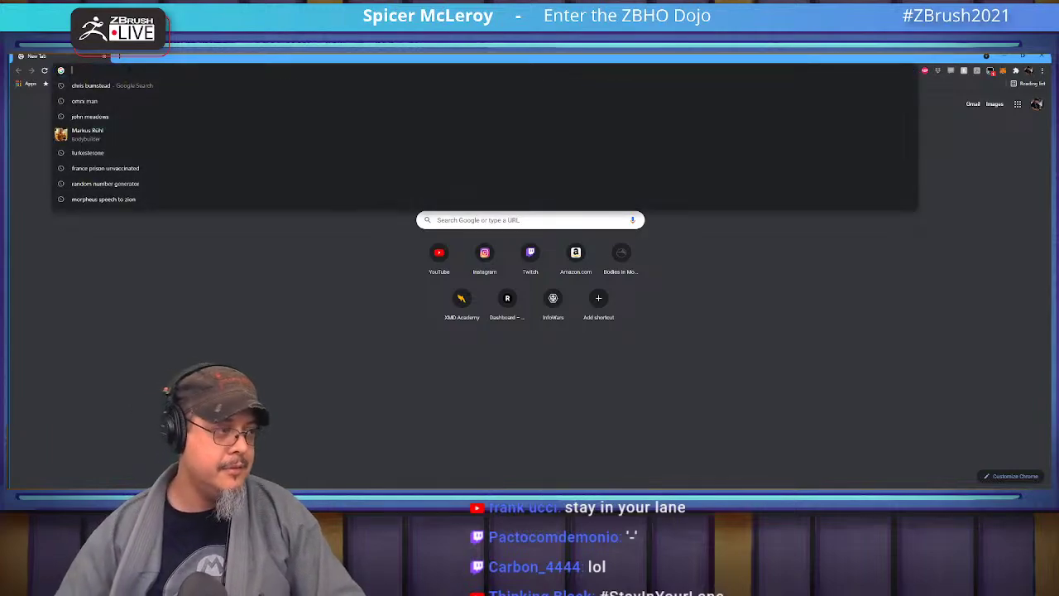
{"action": "type", "text": "random"}
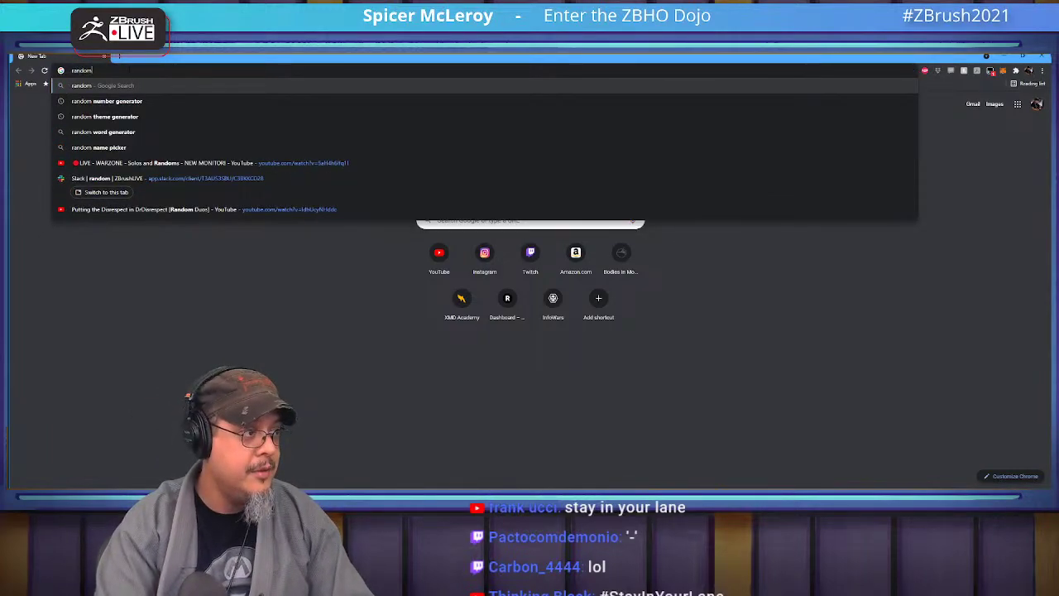
{"action": "key", "text": "Down"}
{"action": "key", "text": "Return"}
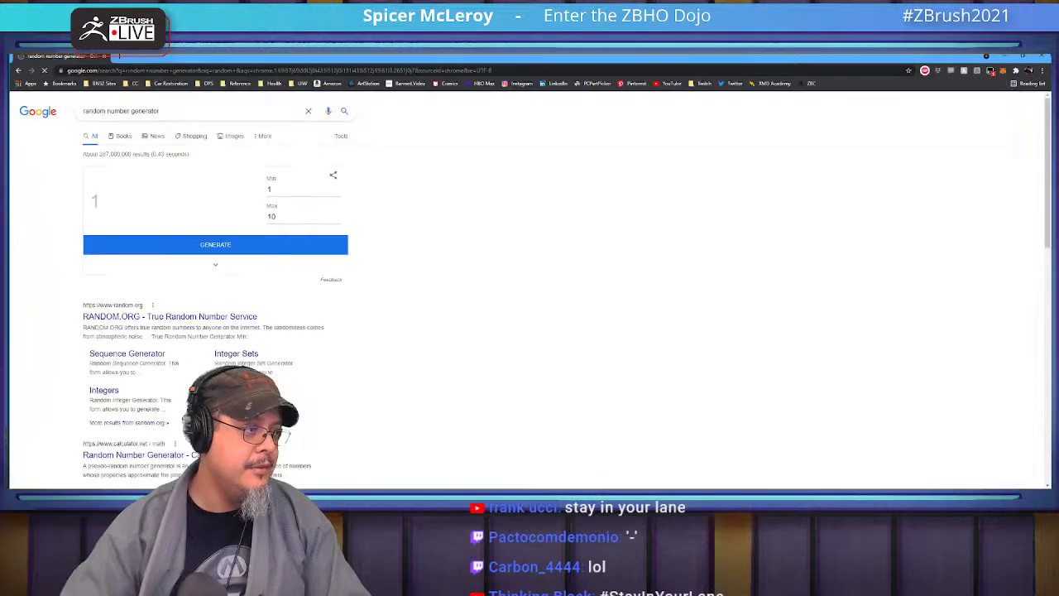
- Set the random number generator's maximum to 16 and generate several numbers in a row
{"action": "left_click", "coordinate": [272, 217]}
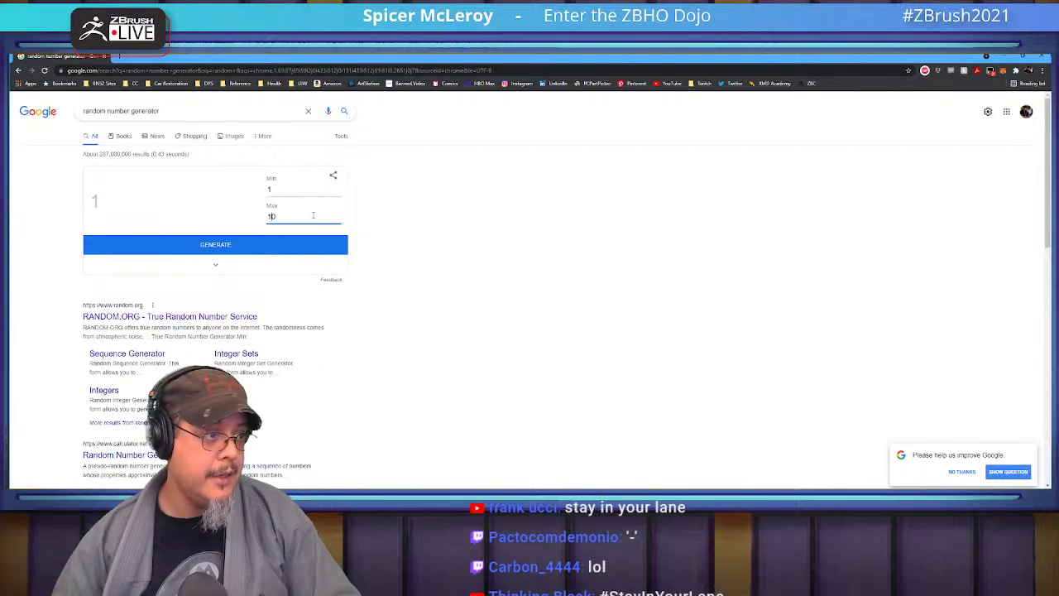
{"action": "key", "text": "BackSpace"}
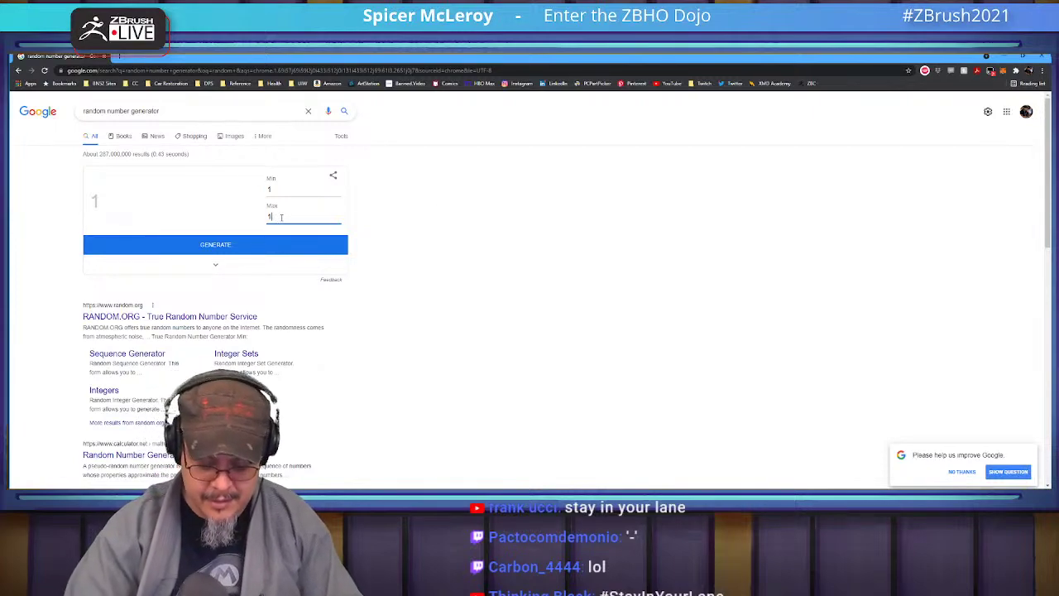
{"action": "type", "text": "6"}
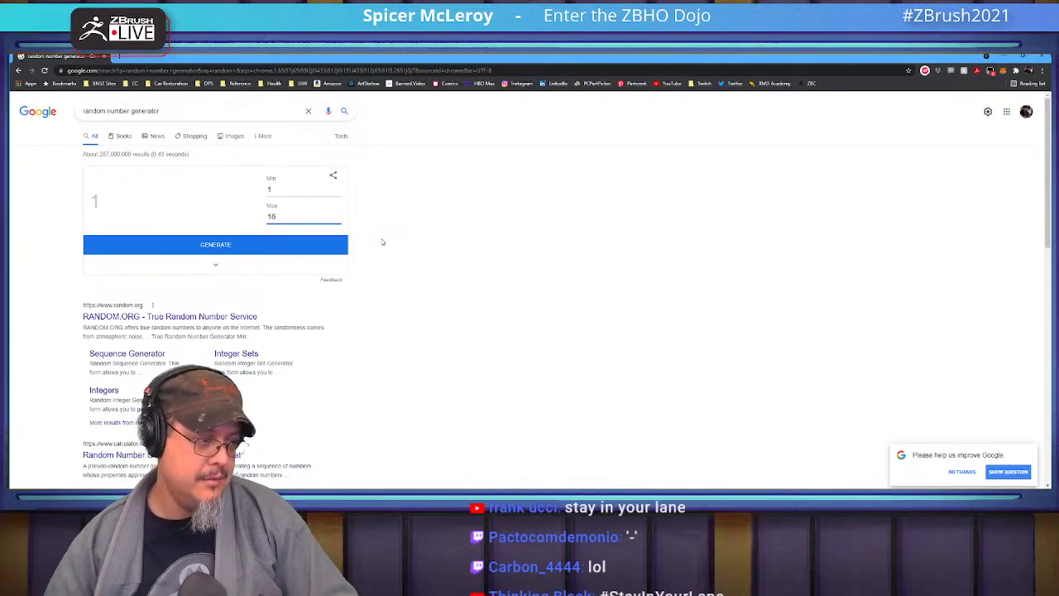
{"action": "left_click", "coordinate": [228, 248]}
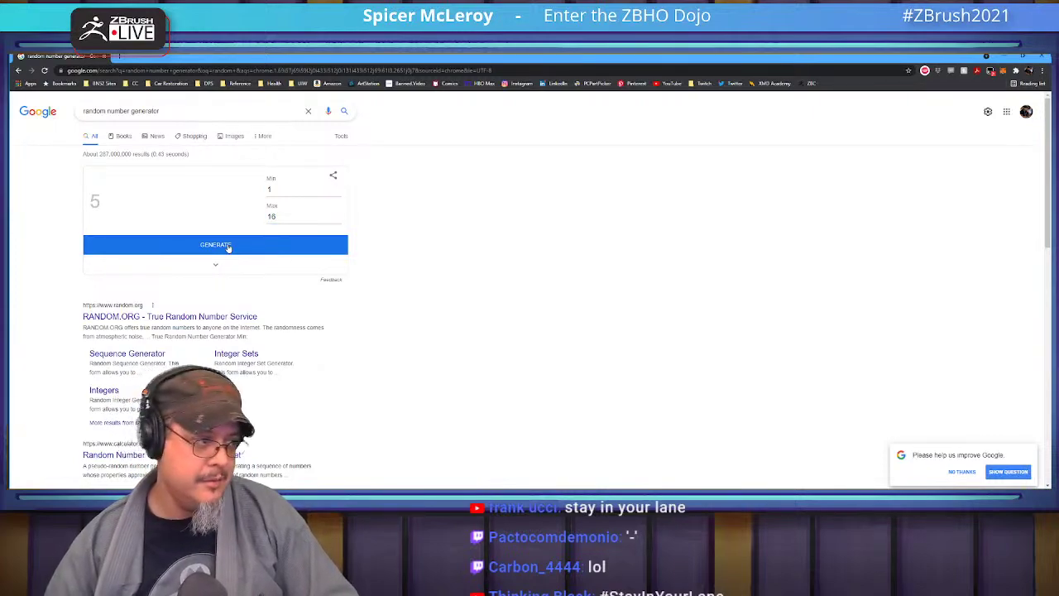
{"action": "left_click", "coordinate": [229, 247]}
{"action": "left_click", "coordinate": [228, 247]}
{"action": "left_click", "coordinate": [228, 248]}
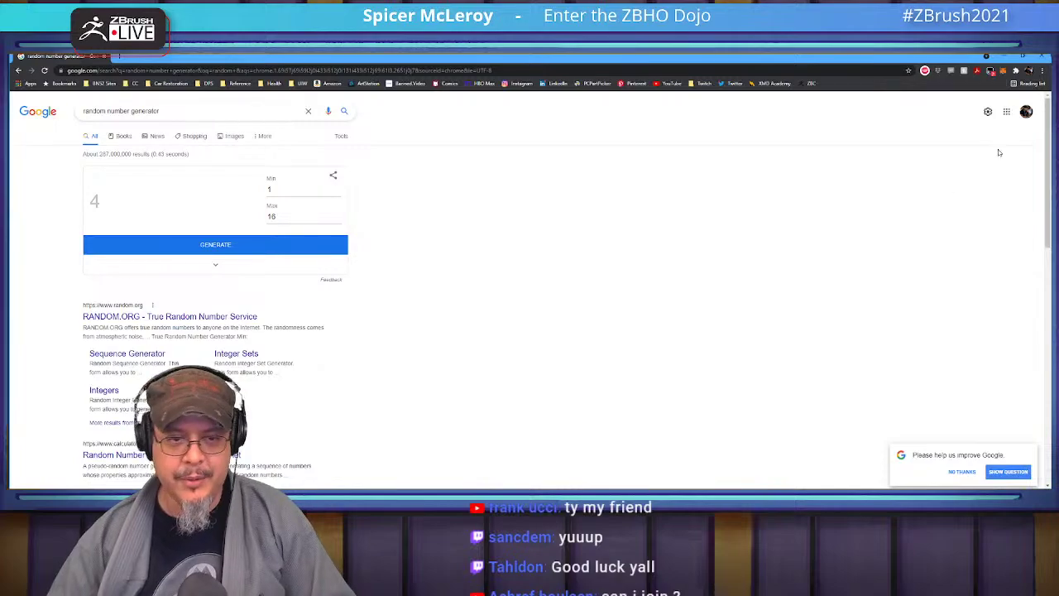
- Close the browser, return to ZBrush and inspect the stabbed man's whole back and hips from behind
{"action": "left_click", "coordinate": [1033, 55]}
{"action": "mouse_move", "coordinate": [757, 387]}
{"action": "left_mouse_down", "text": "alt"}
{"action": "mouse_move", "coordinate": [692, 373]}
{"action": "mouse_move", "coordinate": [727, 302]}
{"action": "mouse_move", "coordinate": [743, 331]}
{"action": "mouse_move", "coordinate": [722, 321]}
{"action": "left_mouse_up", "text": "alt"}
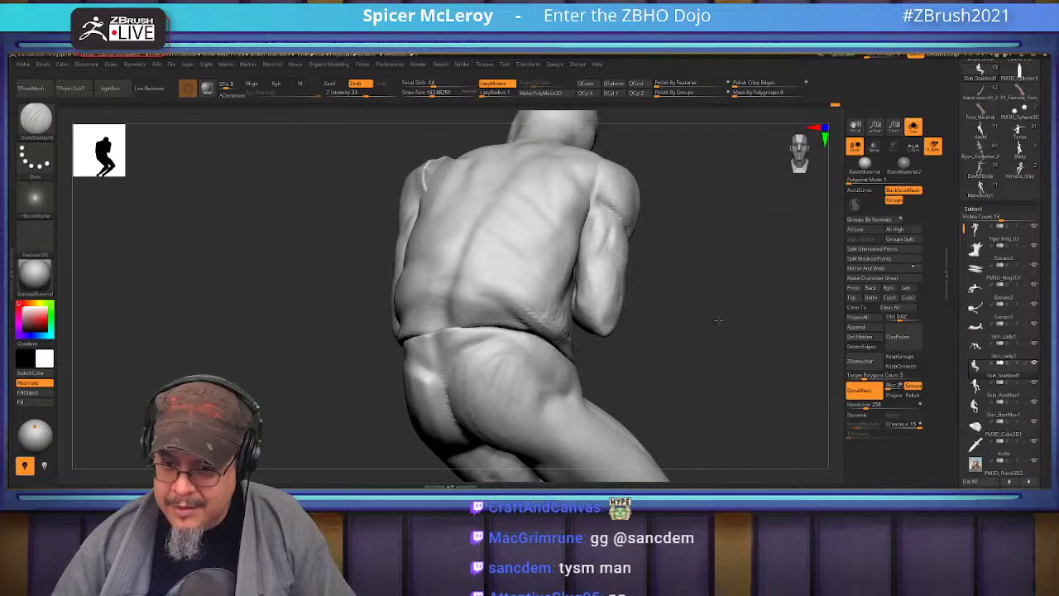
{"action": "left_click_drag", "start_coordinate": [722, 318], "coordinate": [658, 323], "text": "alt"}
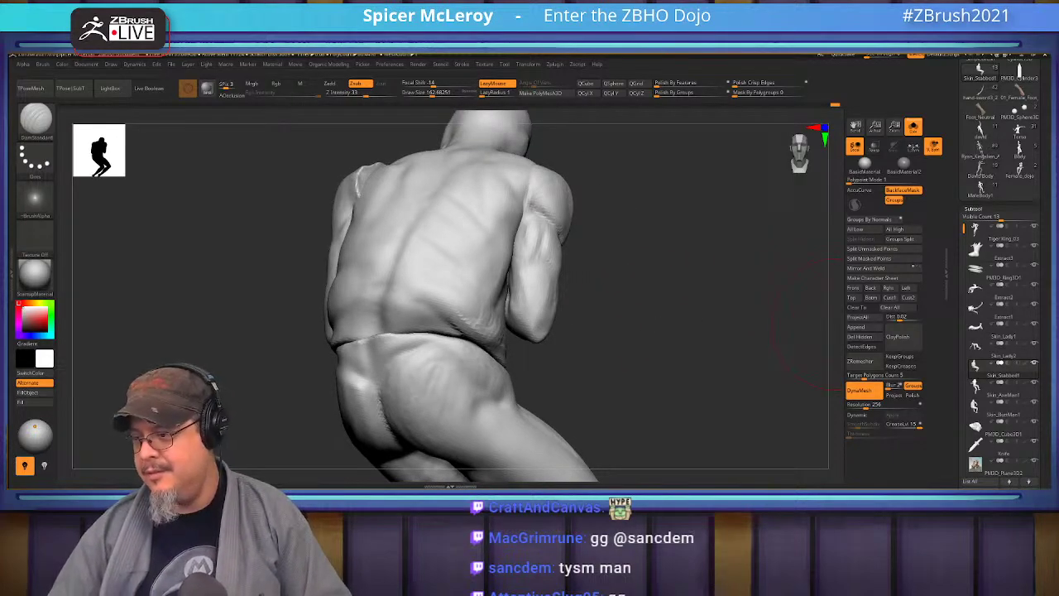